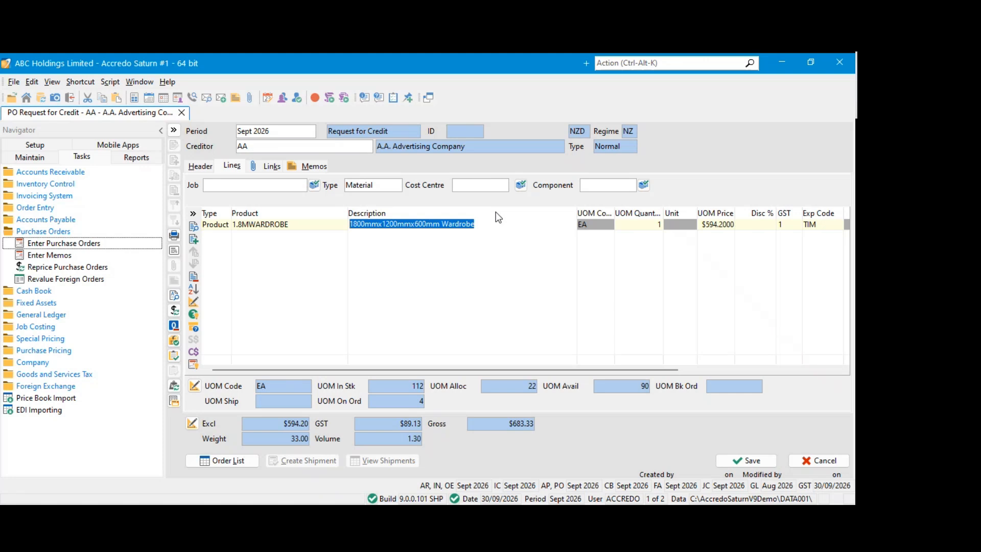
# Check the quantity and unit price on the 1.8MWARDROBE line and save the request for credit
pyautogui.click(638, 229)
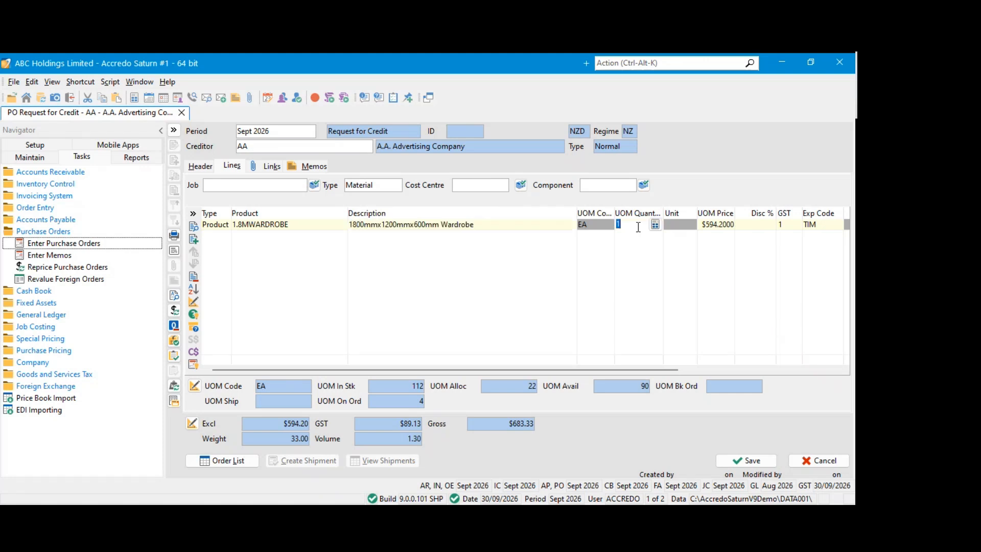
pyautogui.click(718, 227)
pyautogui.click(544, 224)
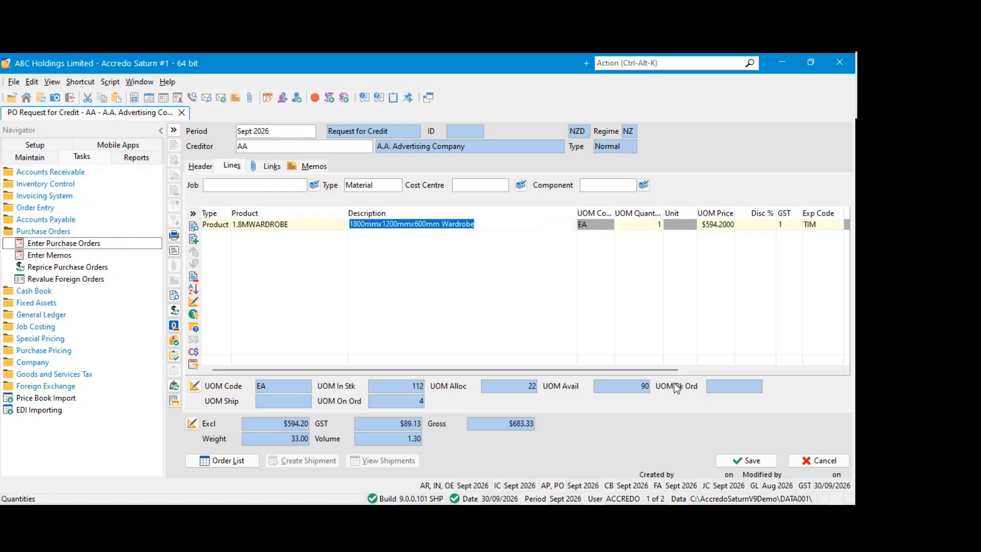
pyautogui.click(195, 167)
pyautogui.click(726, 460)
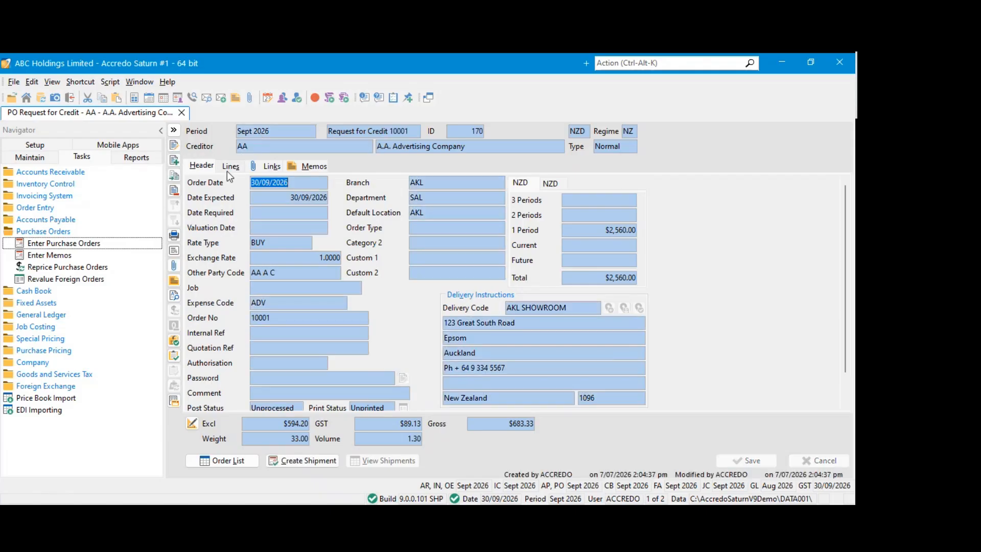
# Open the 1.8MWARDROBE product record from the saved request's line and show its stock quantities and pending movements
pyautogui.click(229, 169)
pyautogui.click(311, 224)
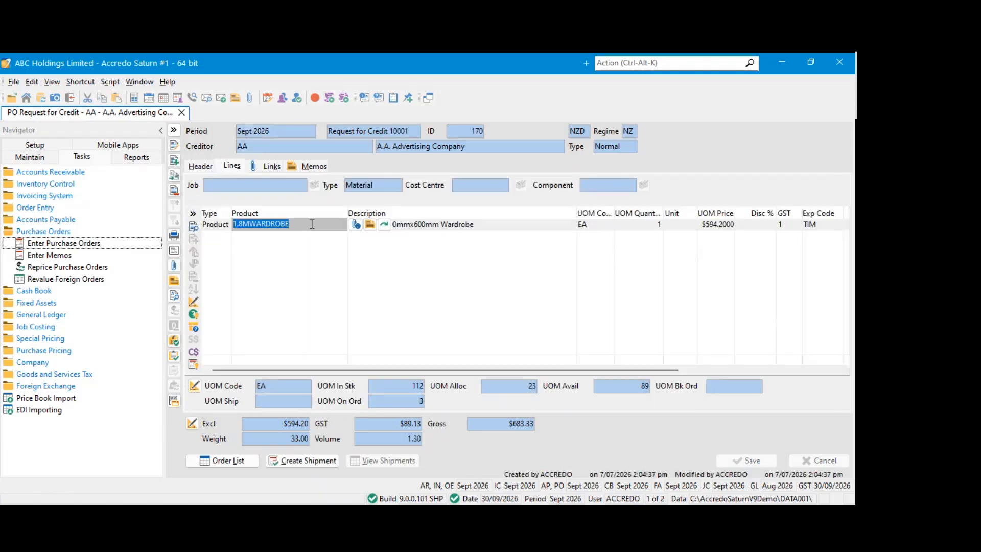
pyautogui.click(634, 225)
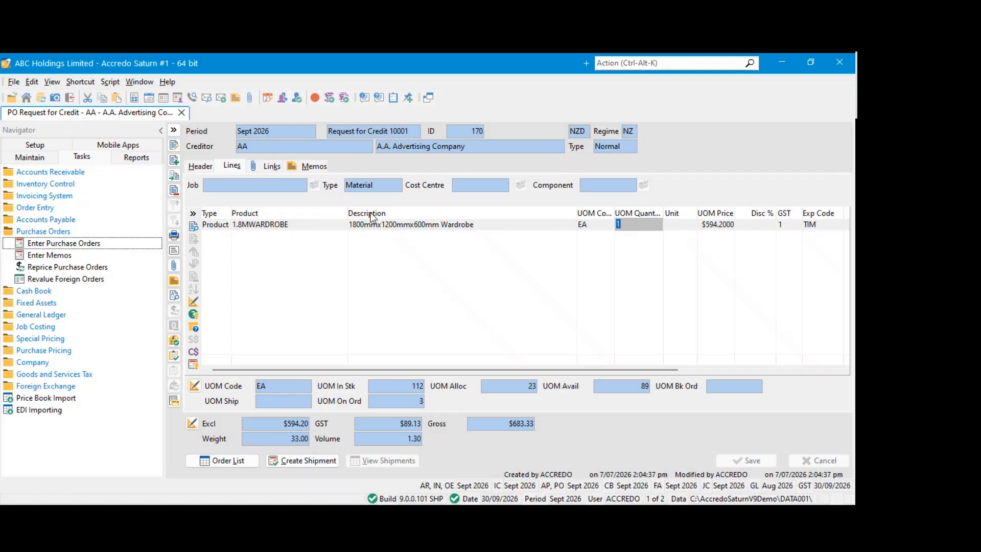
pyautogui.click(326, 225)
pyautogui.click(387, 227)
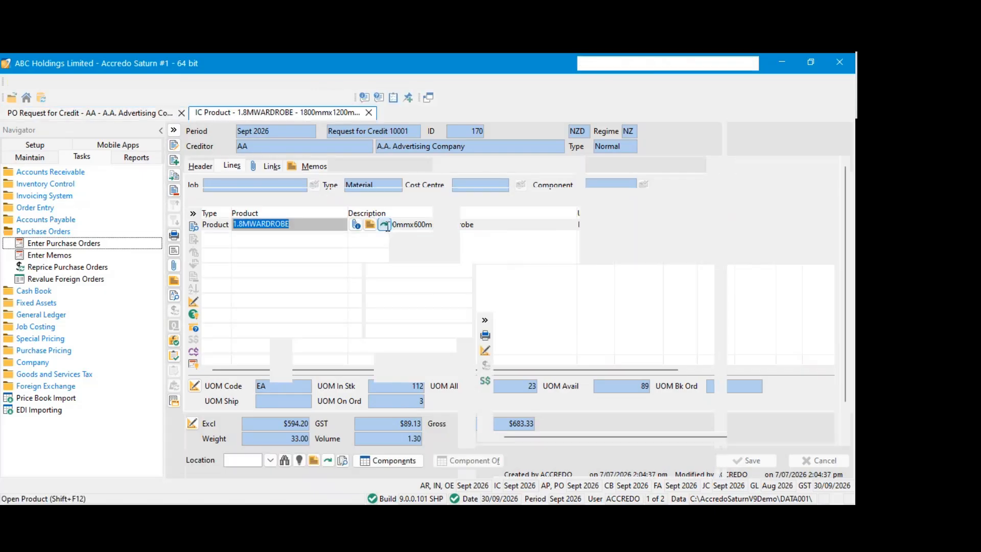
pyautogui.click(380, 151)
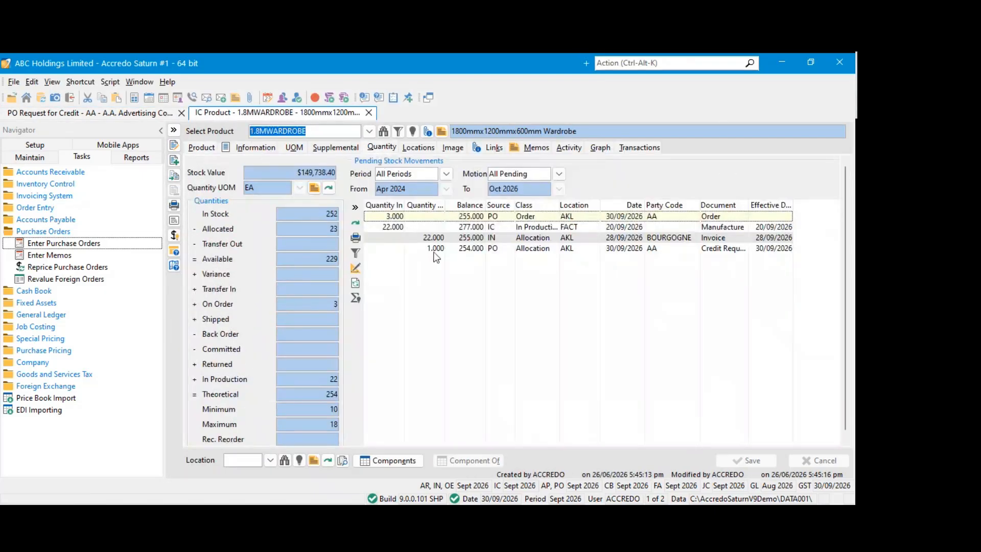
# Widen the pending stock movement columns to read the credit request's quantity out and document type, and close the product record
pyautogui.moveTo(447, 206); pyautogui.dragTo(466, 212)
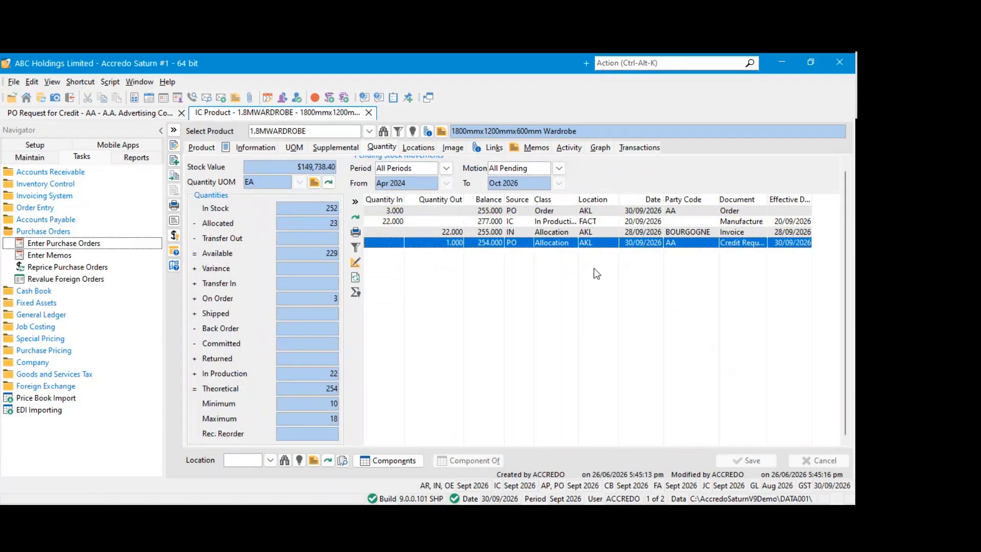
pyautogui.doubleClick(766, 200)
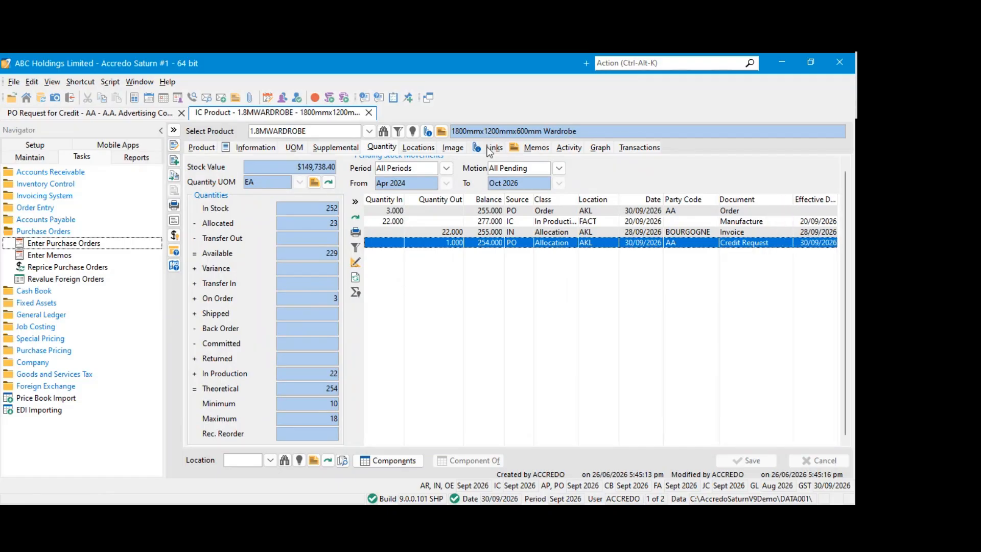
pyautogui.click(369, 113)
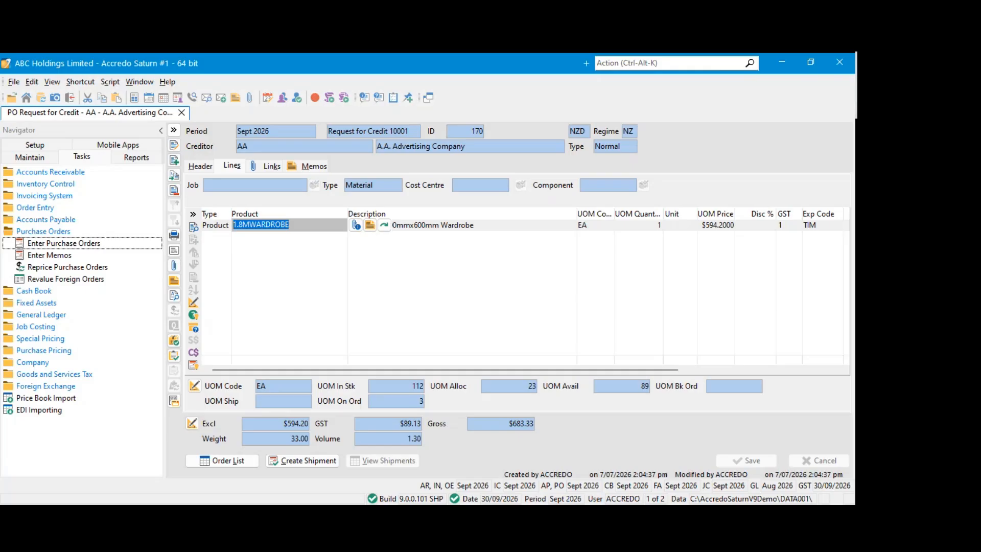
# Check the order number in the header of the request for credit
pyautogui.click(475, 226)
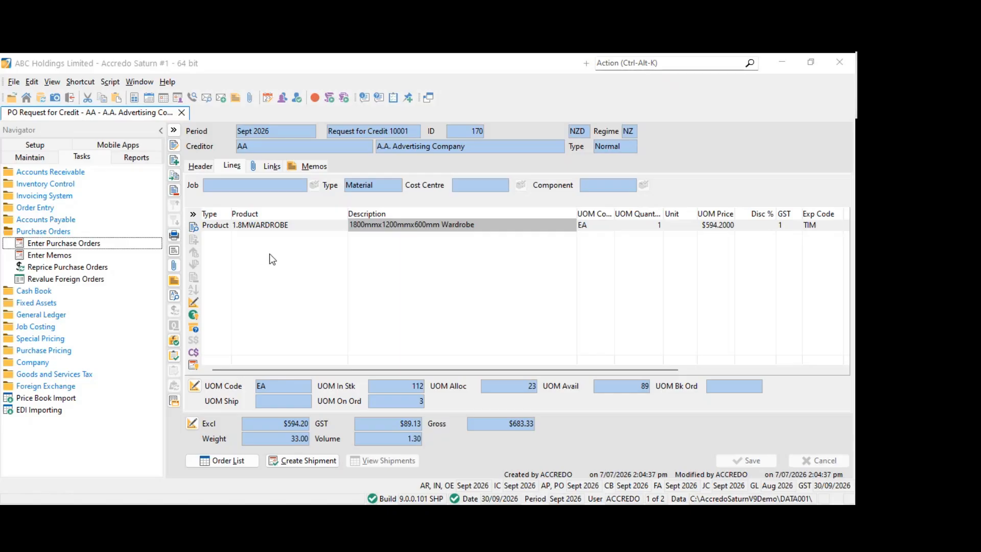
pyautogui.click(207, 170)
pyautogui.click(279, 319)
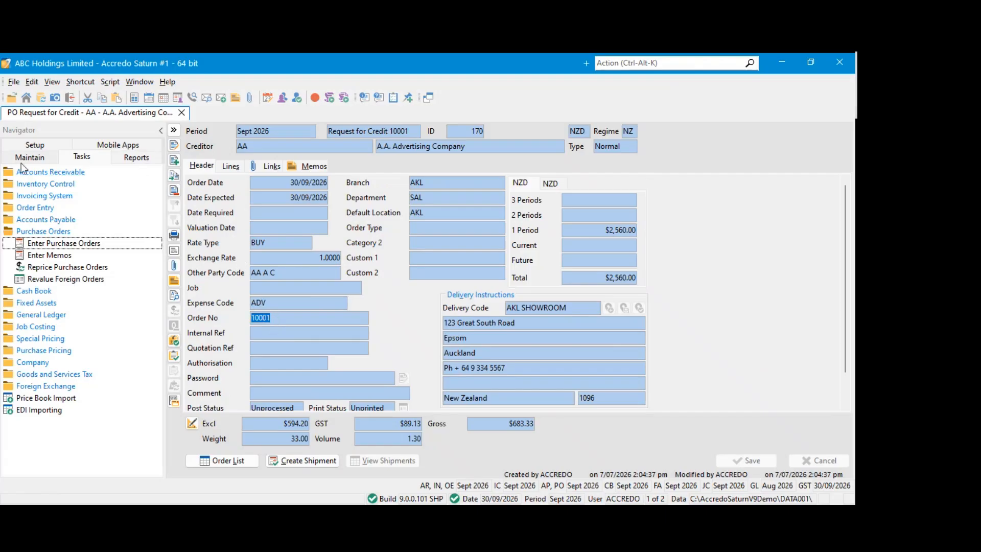
# Review the next request for credit number in the Purchase Orders settings and close them
pyautogui.click(50, 149)
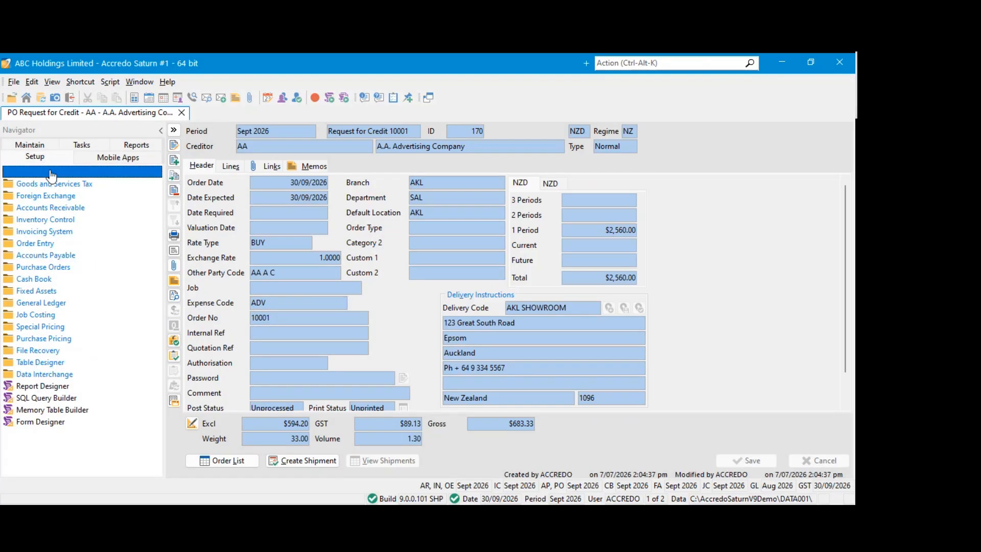
pyautogui.click(56, 265)
pyautogui.click(40, 279)
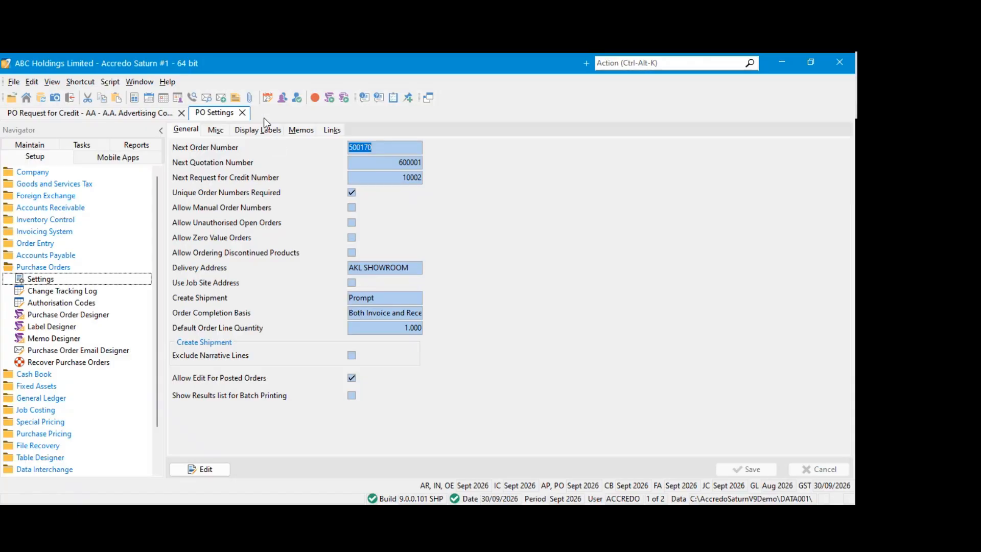
pyautogui.click(242, 113)
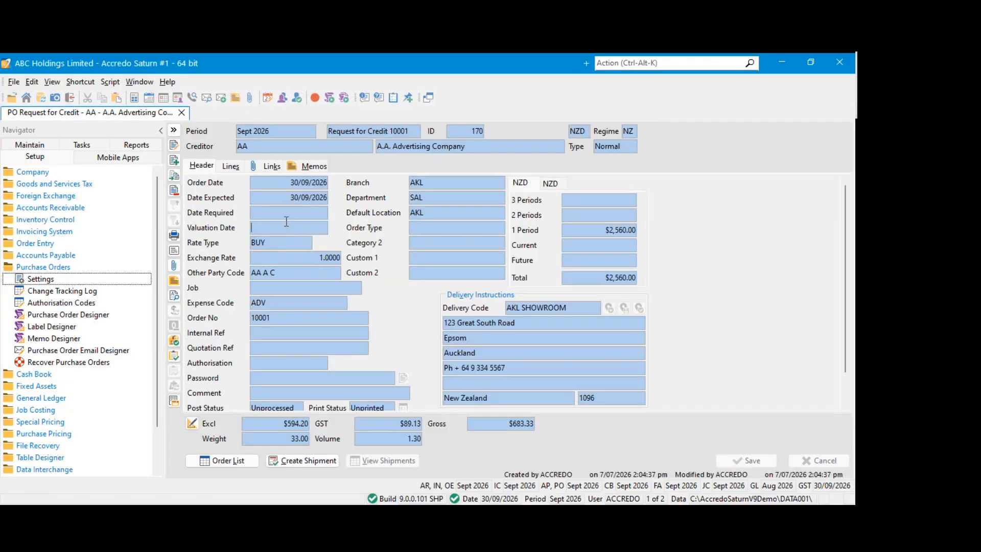
# Create a credit return shipment from the lines of the request for credit
pyautogui.click(235, 168)
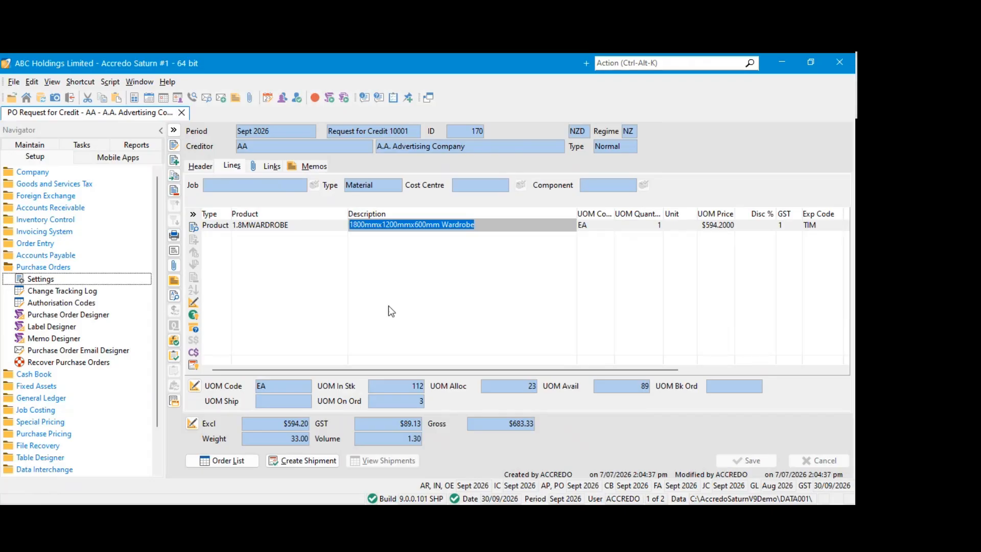
pyautogui.click(296, 462)
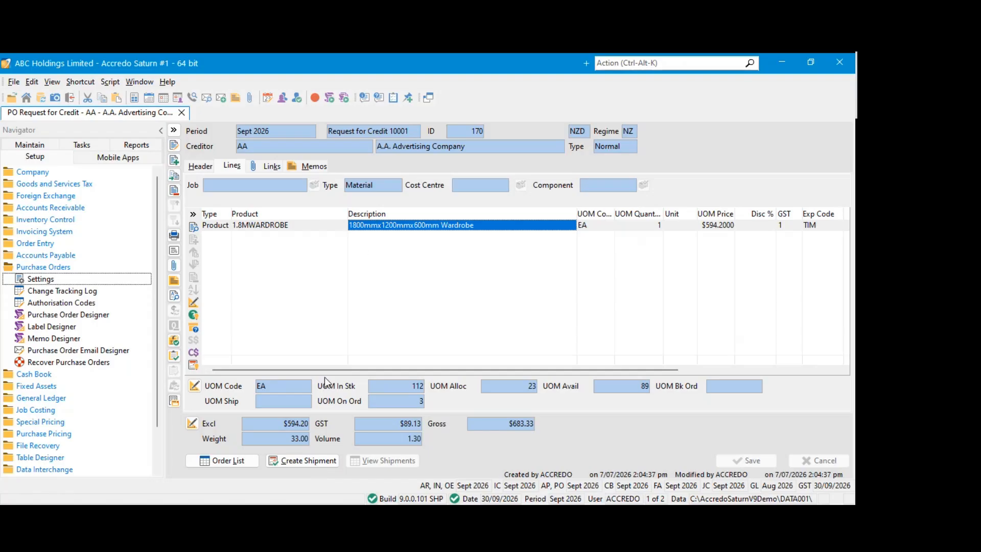
pyautogui.click(300, 462)
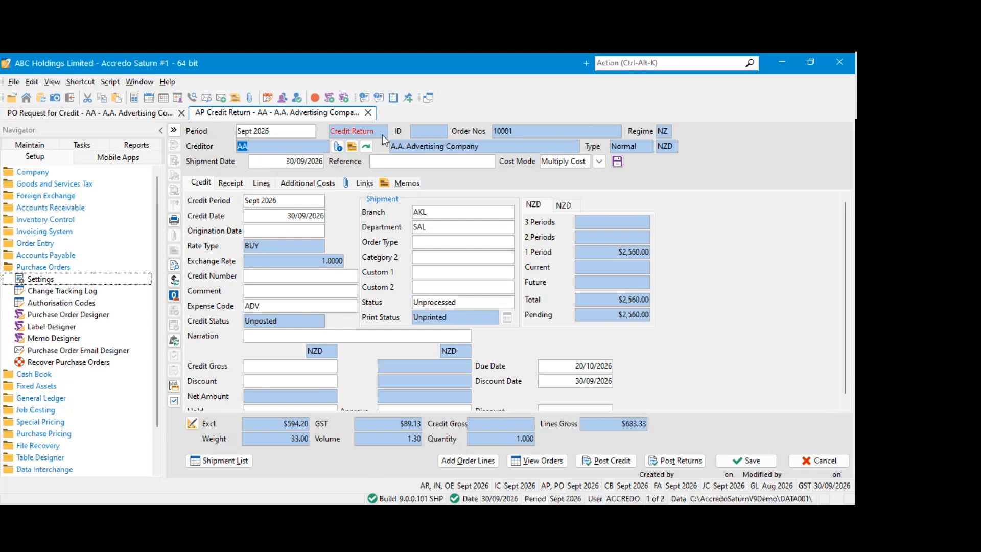
# Check the receipt details and wardrobe line of the new credit return and save it
pyautogui.click(233, 185)
pyautogui.click(262, 184)
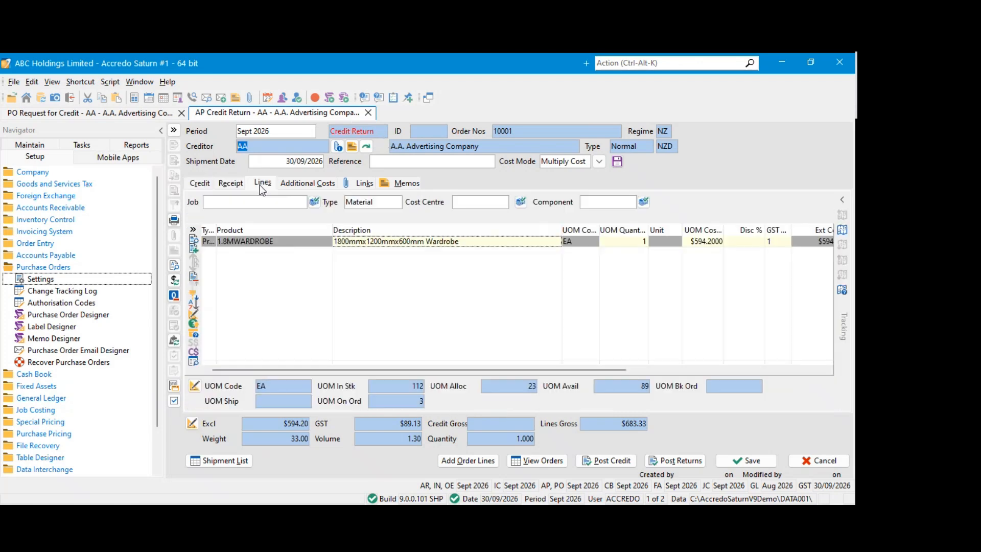
pyautogui.click(747, 461)
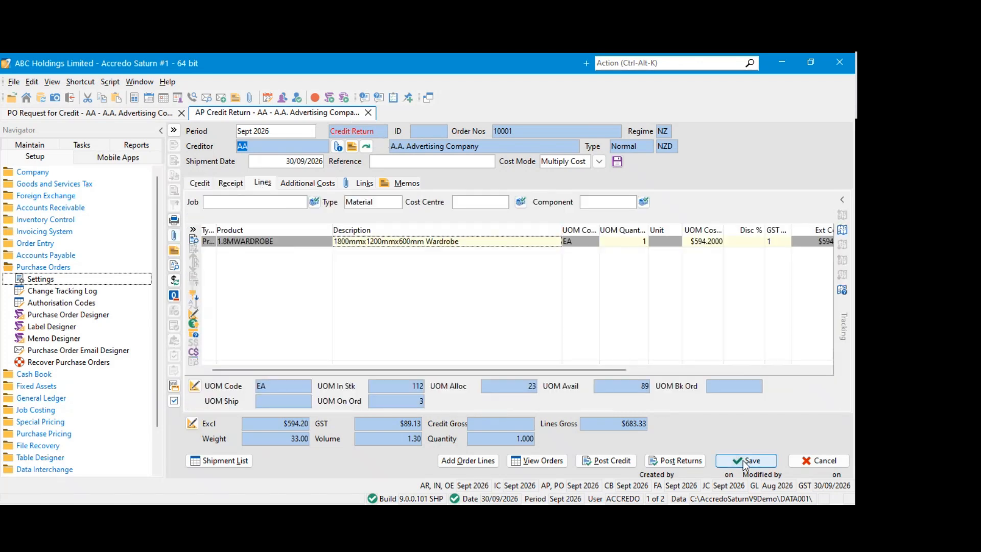
# Review the saved credit return's credit details, receipt details and product line
pyautogui.click(201, 183)
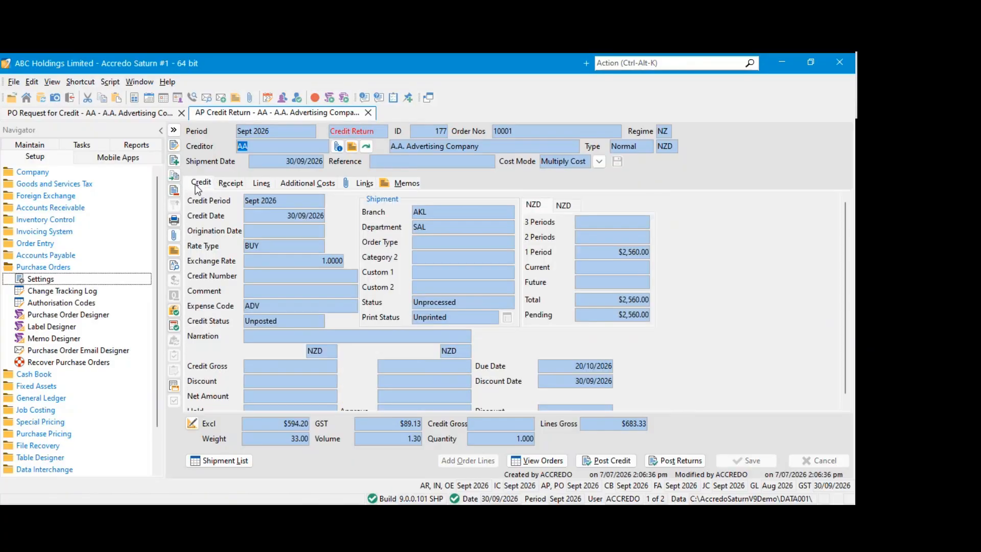
pyautogui.scroll(-1, 294, 296)
pyautogui.scroll(1, 293, 295)
pyautogui.scroll(-1, 294, 296)
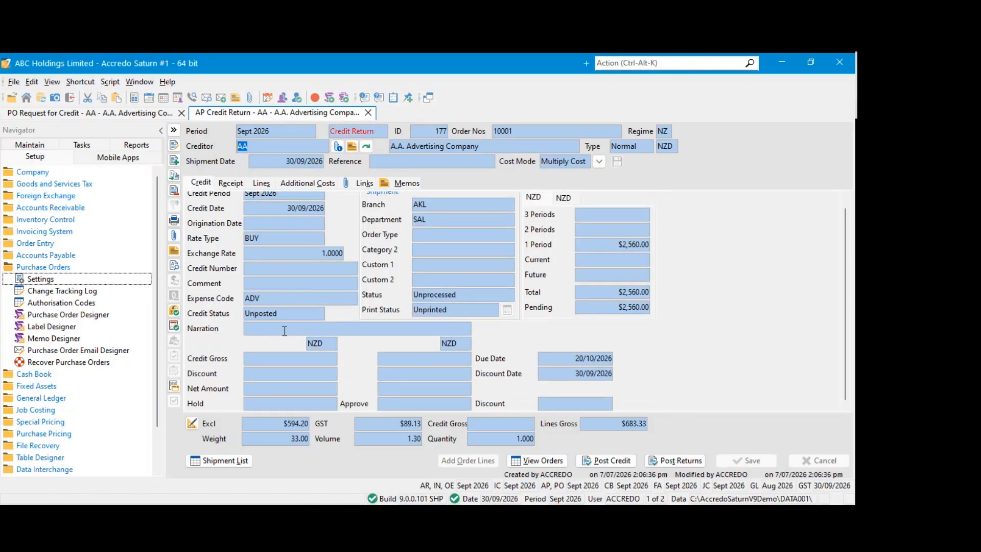
pyautogui.scroll(1, 267, 242)
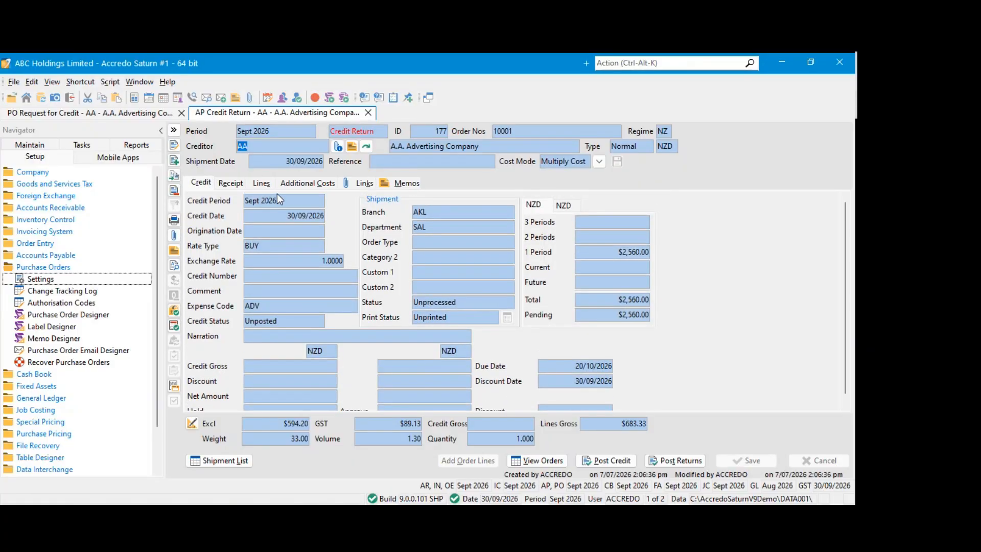
pyautogui.scroll(-1, 277, 194)
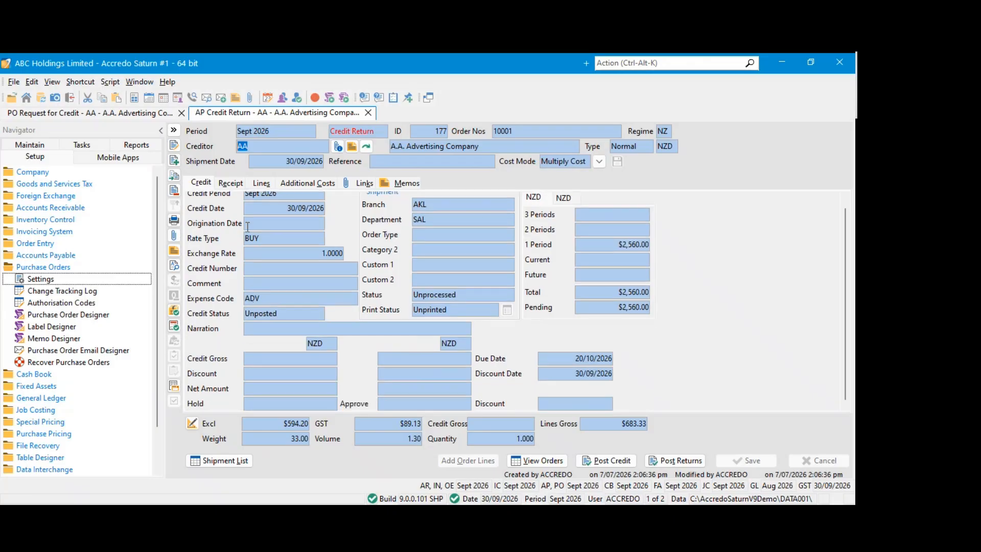
pyautogui.click(262, 184)
pyautogui.click(232, 183)
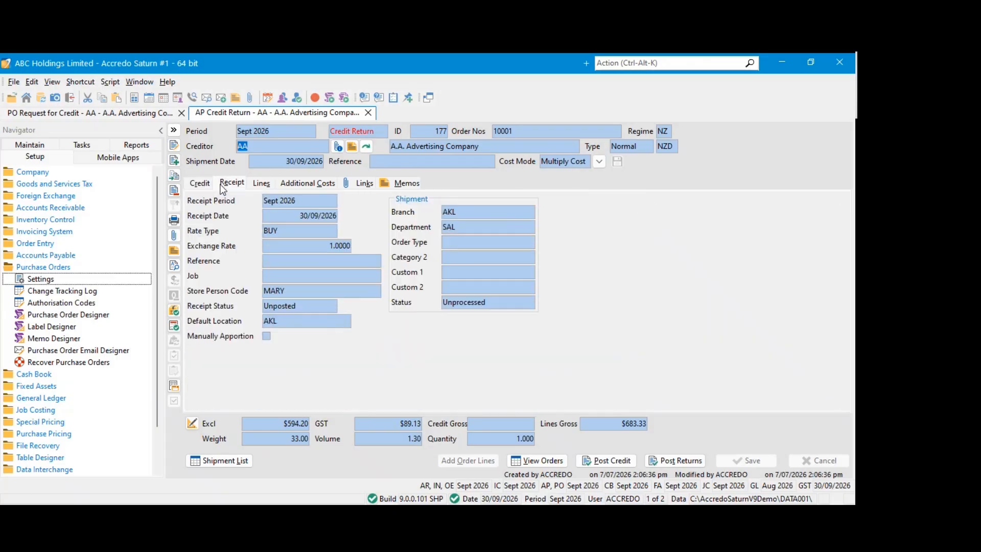
pyautogui.click(251, 183)
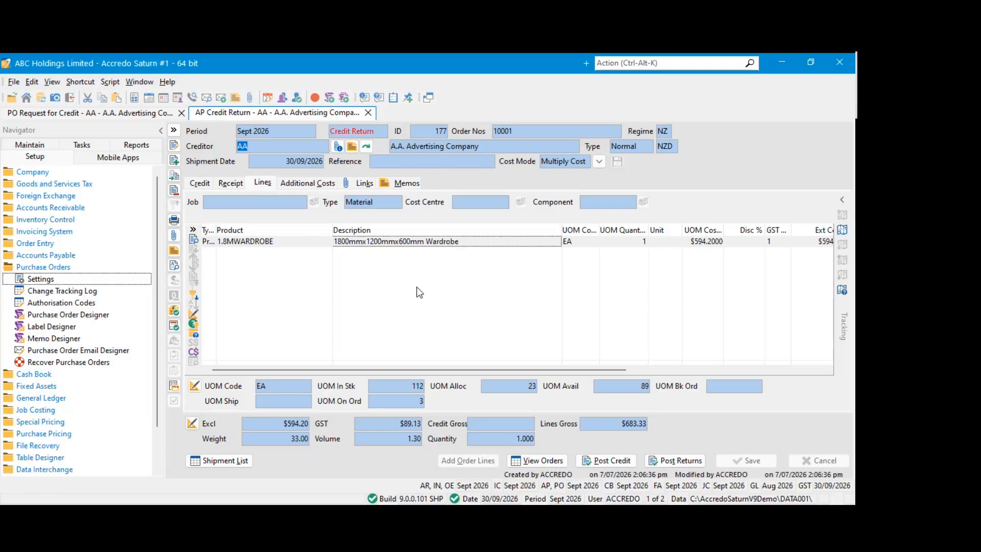
pyautogui.click(306, 241)
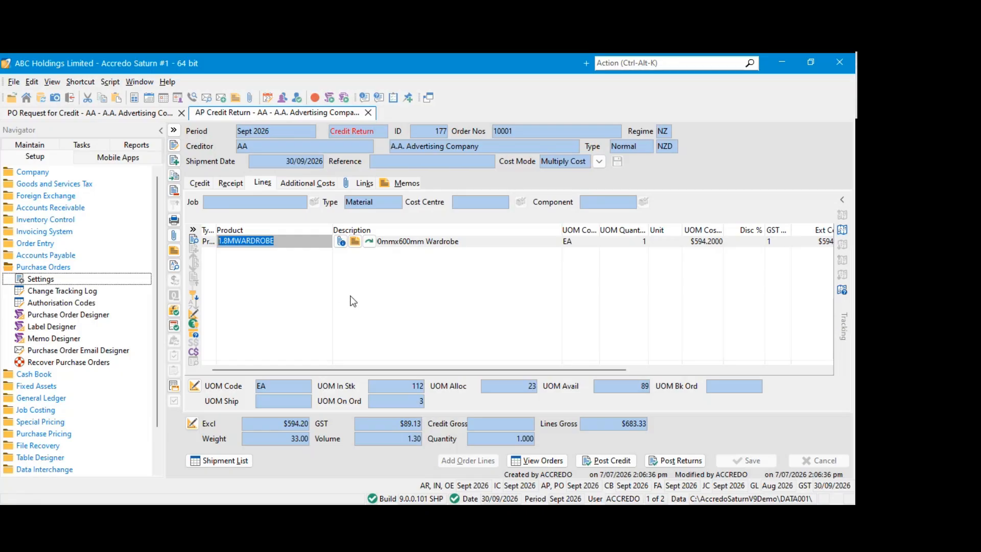
# Try to post the credit, and set the credit gross to 683.33 and save the credit return
pyautogui.click(625, 462)
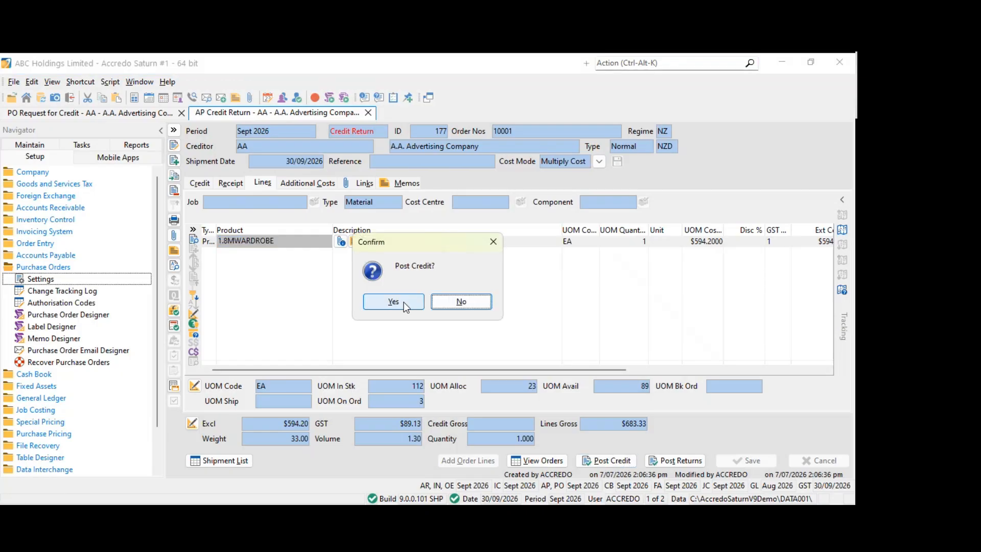
pyautogui.click(415, 299)
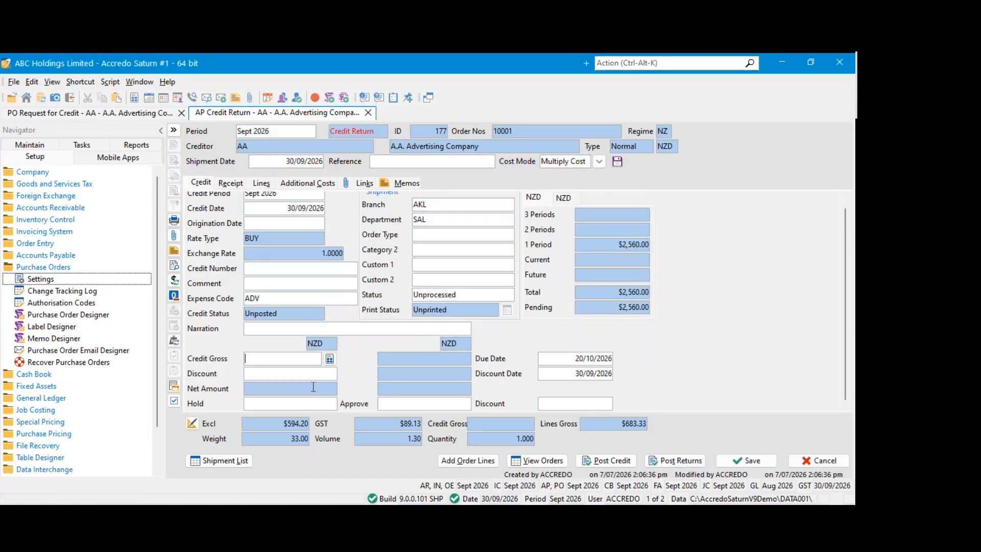
pyautogui.write('683.33')
pyautogui.click(746, 463)
# Post both the credit and the returns for the credit return
pyautogui.click(613, 462)
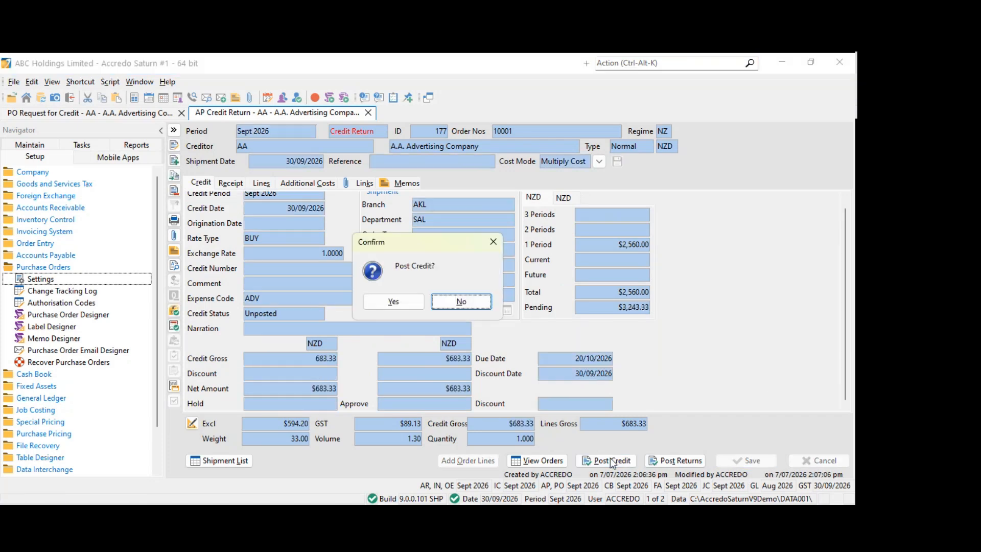
pyautogui.click(397, 302)
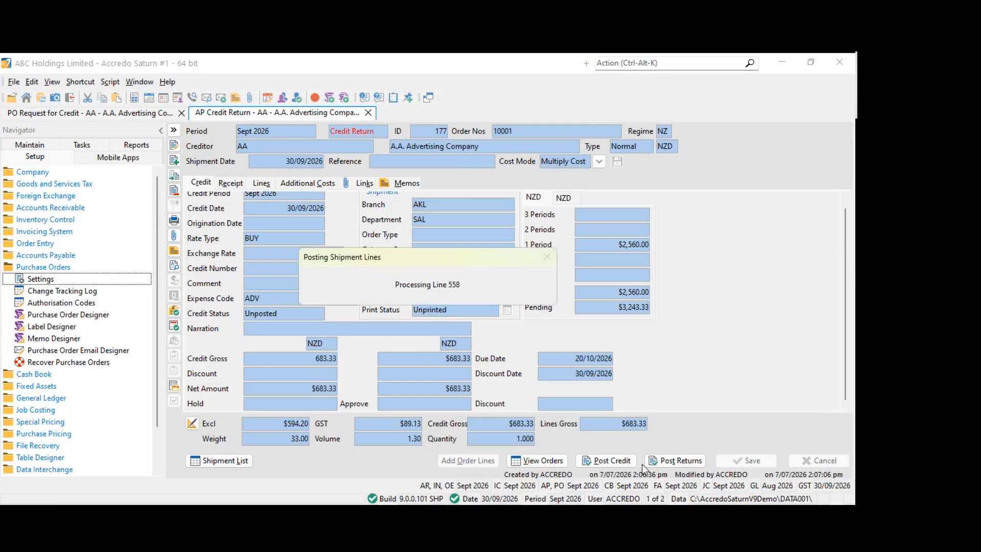
pyautogui.click(655, 460)
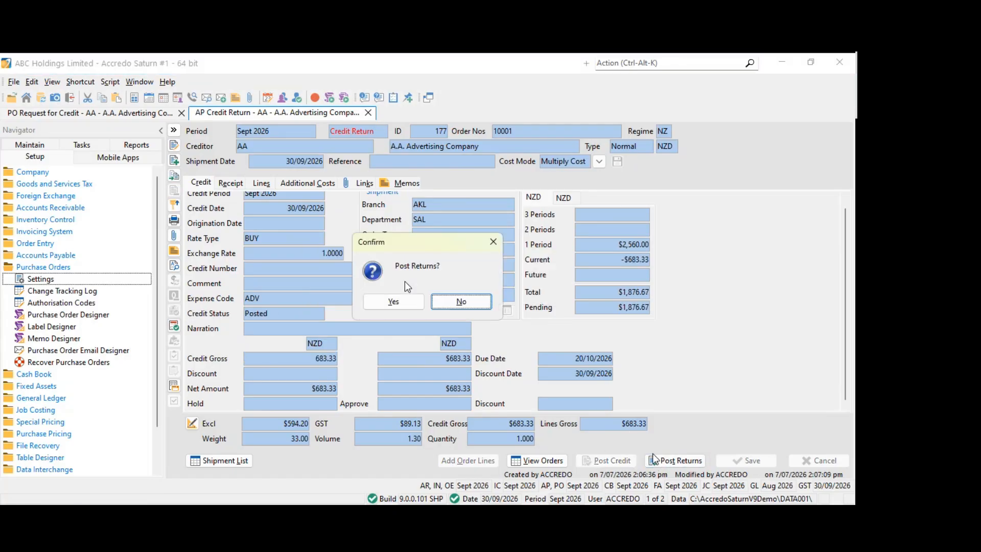
pyautogui.click(396, 301)
pyautogui.click(675, 460)
pyautogui.click(415, 303)
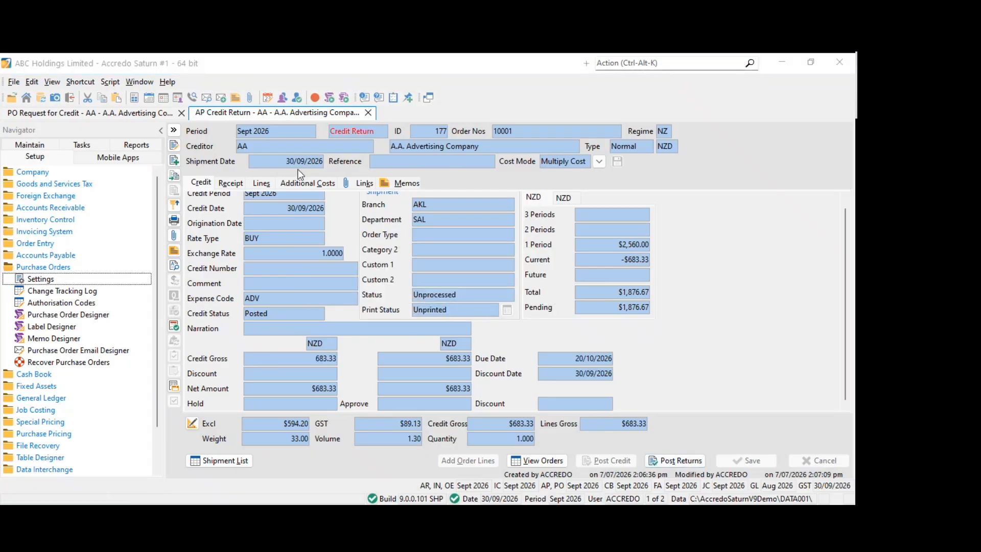
# Open the 1.8MWARDROBE product record from the posted credit return's line
pyautogui.click(231, 183)
pyautogui.click(262, 183)
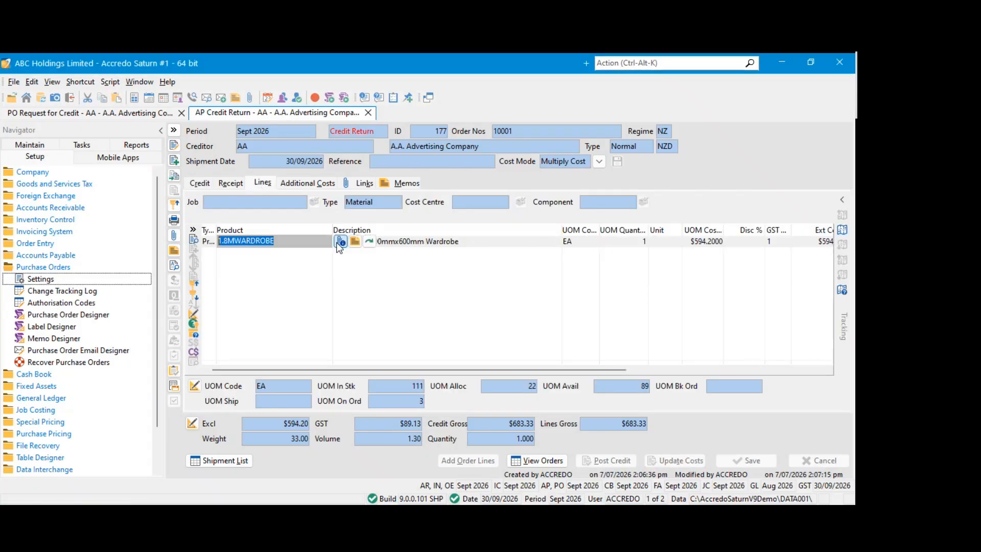
pyautogui.hotkey('shift', 'F12')
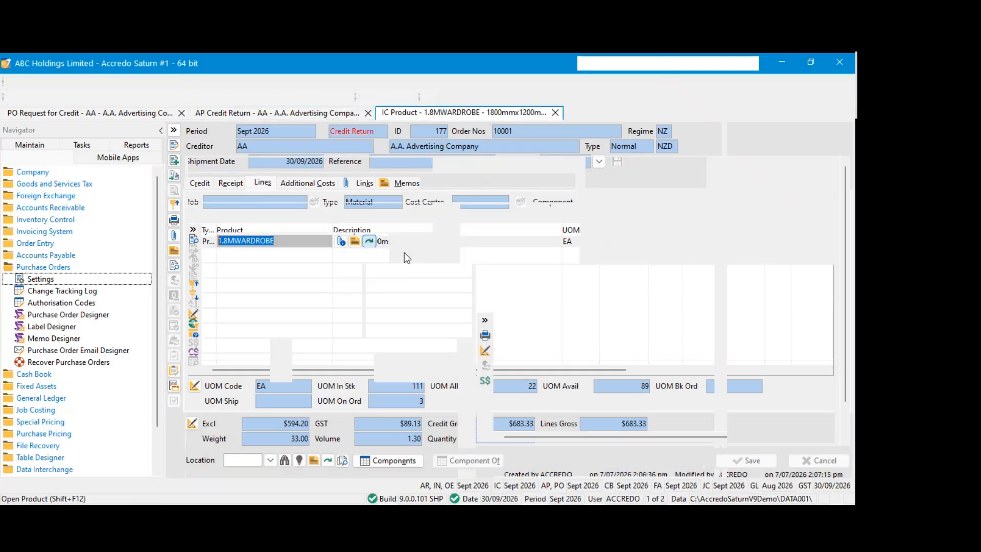
# Review the product's quantities and Sept 2026 transactions, and open the credit return behind the AA order 10001 transaction
pyautogui.click(375, 151)
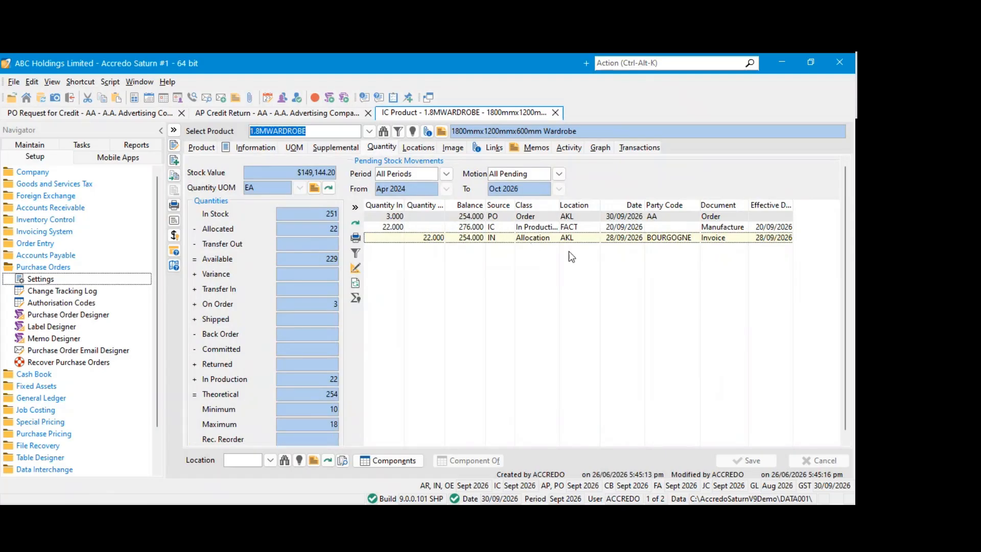
pyautogui.click(628, 148)
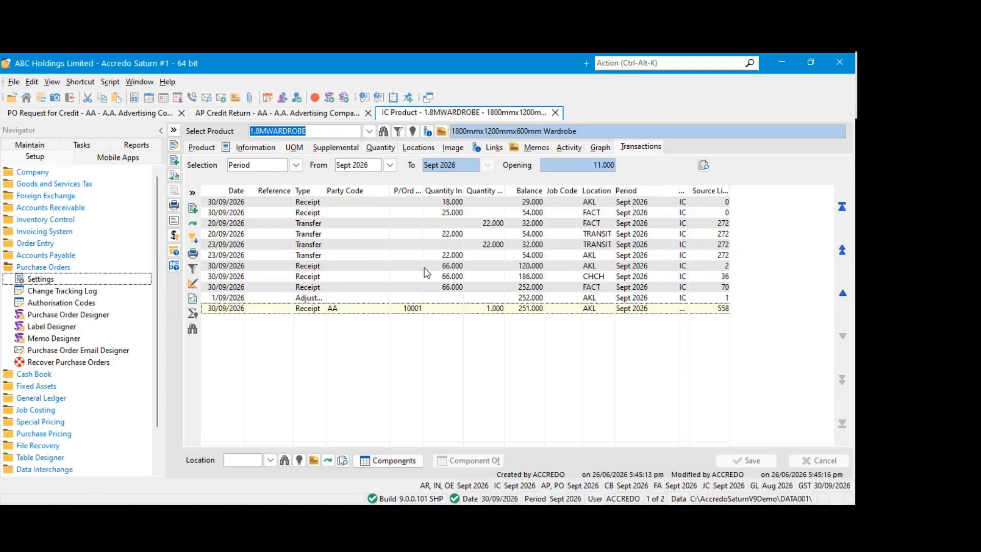
pyautogui.click(406, 309)
pyautogui.doubleClick(505, 190)
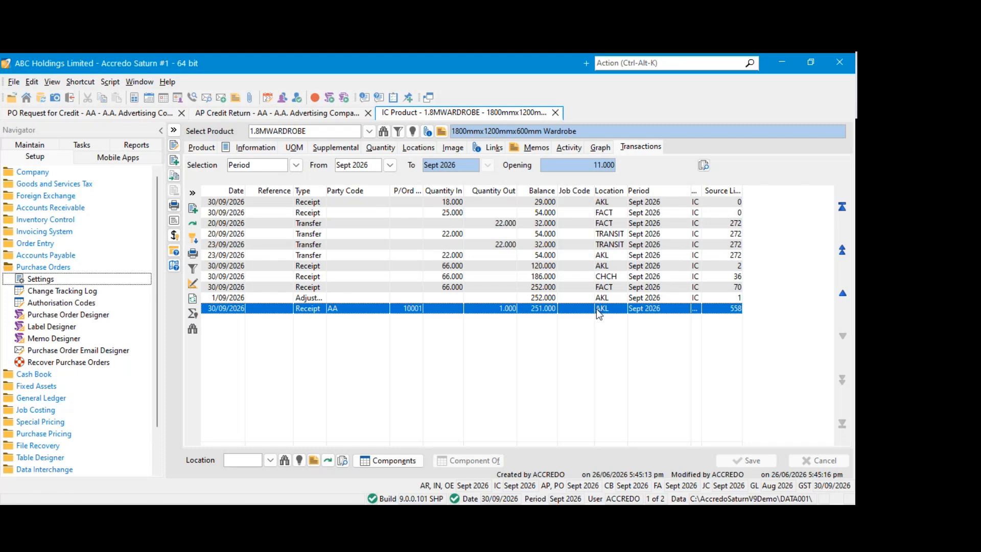
pyautogui.doubleClick(599, 314)
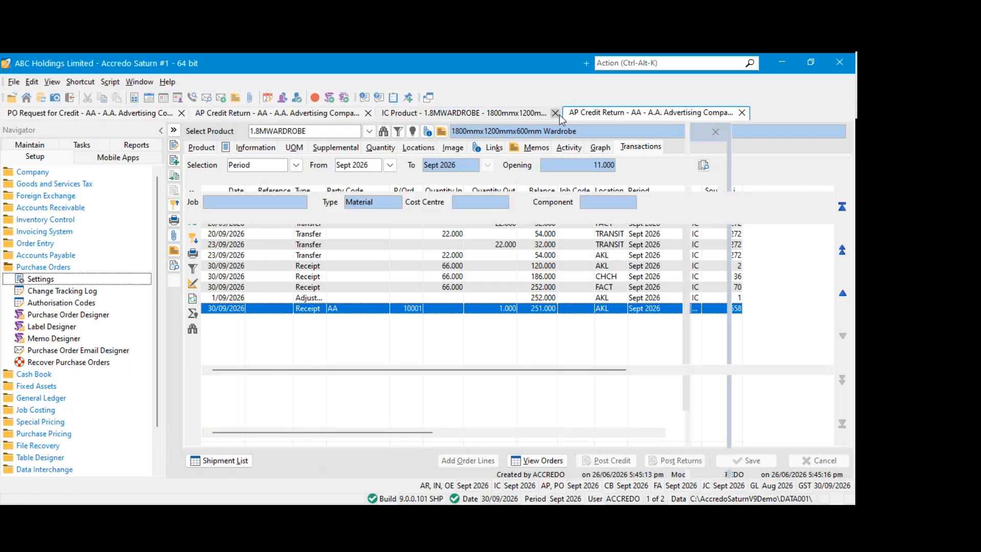
pyautogui.click(742, 112)
pyautogui.click(555, 114)
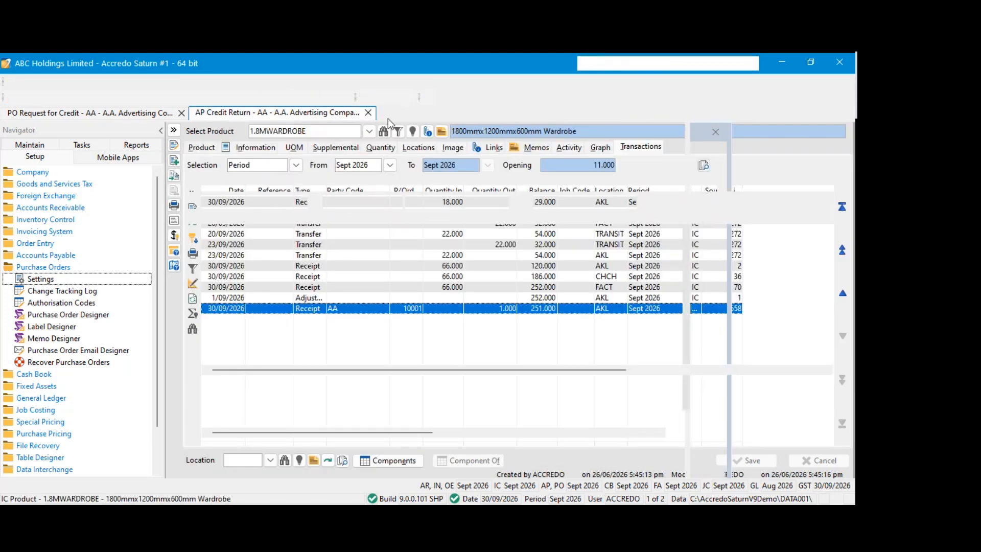
# Start a new Accounts Payable shipment of type Return Only for creditor AA
pyautogui.click(43, 267)
pyautogui.click(30, 145)
pyautogui.click(59, 233)
pyautogui.click(45, 219)
pyautogui.click(75, 156)
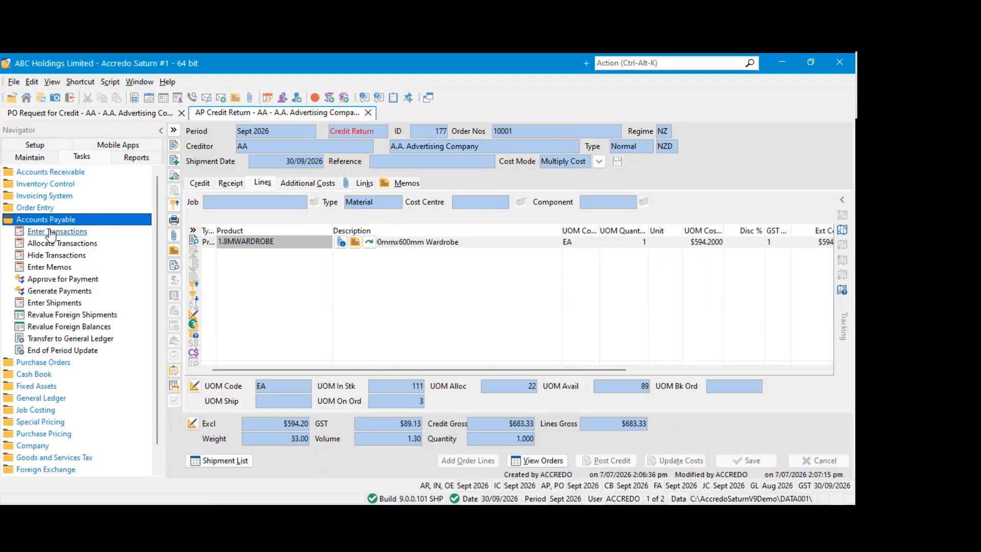
pyautogui.click(68, 303)
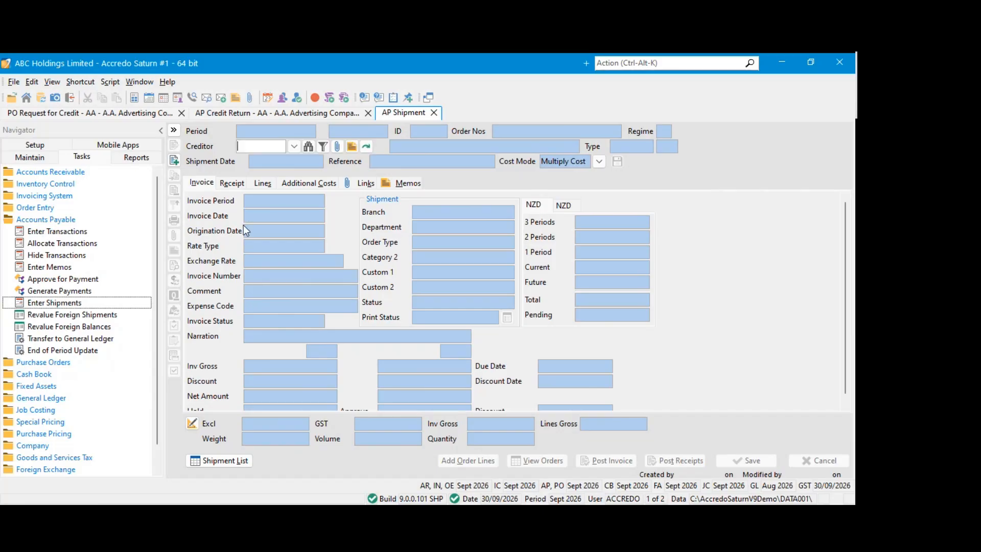
pyautogui.click(293, 147)
pyautogui.click(262, 172)
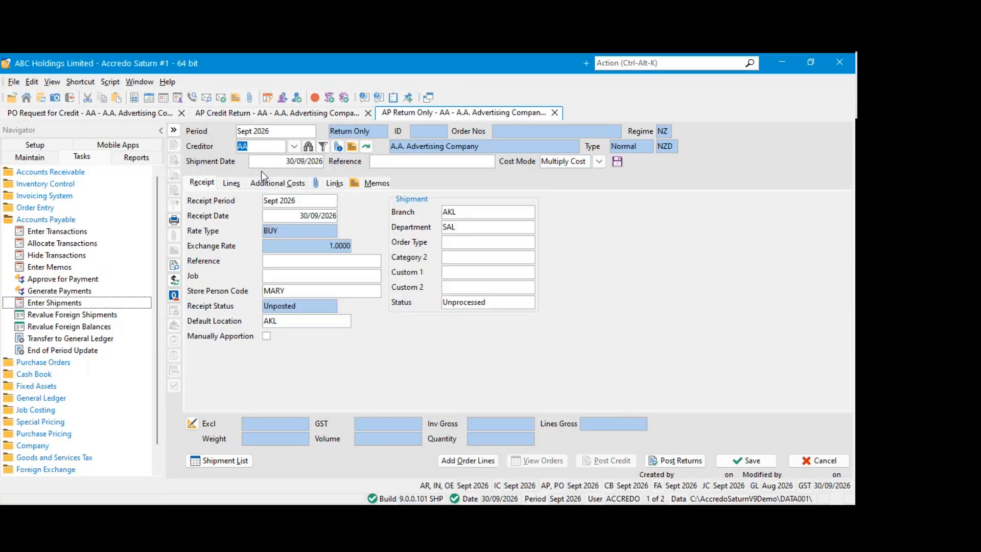
# Try to add order lines to the Return Only shipment
pyautogui.click(230, 183)
pyautogui.click(456, 462)
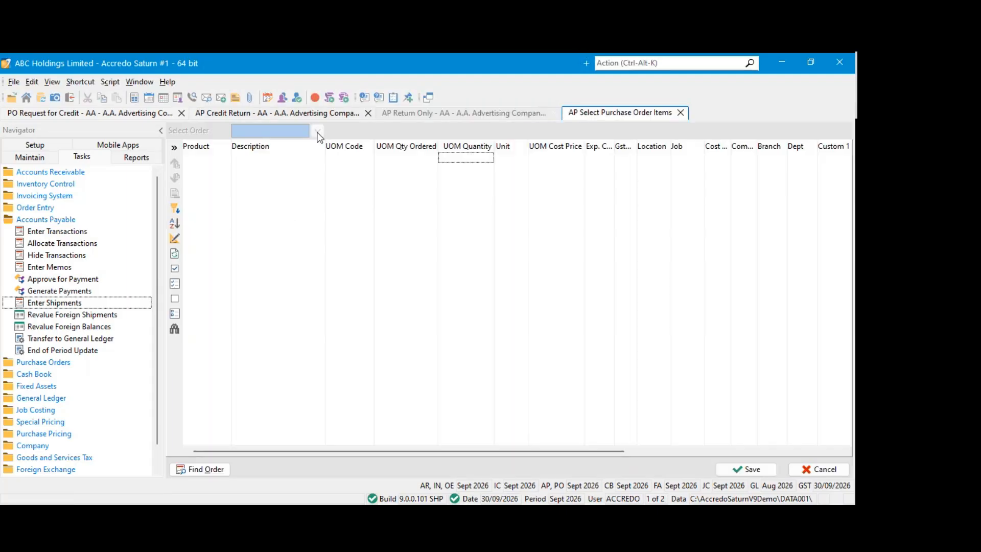
pyautogui.click(315, 159)
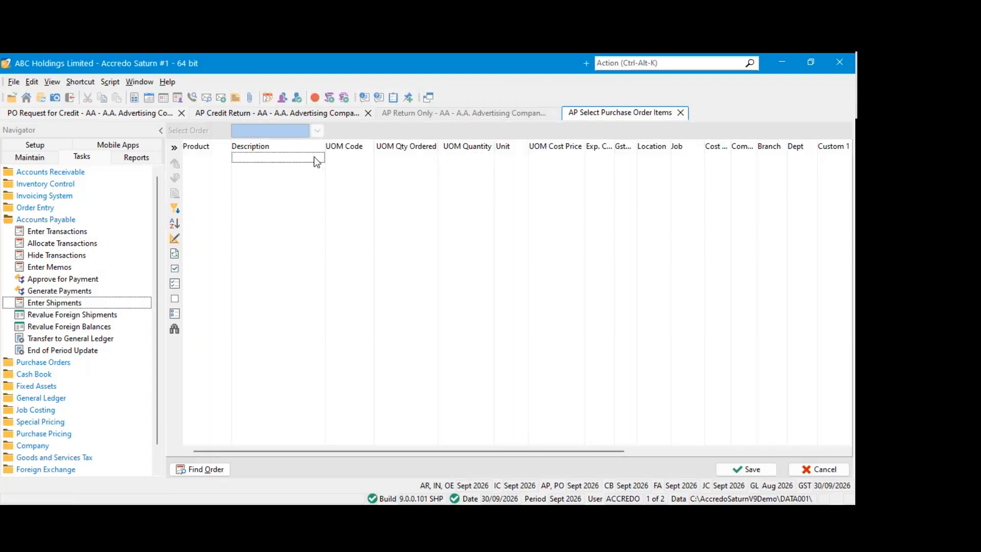
pyautogui.click(680, 113)
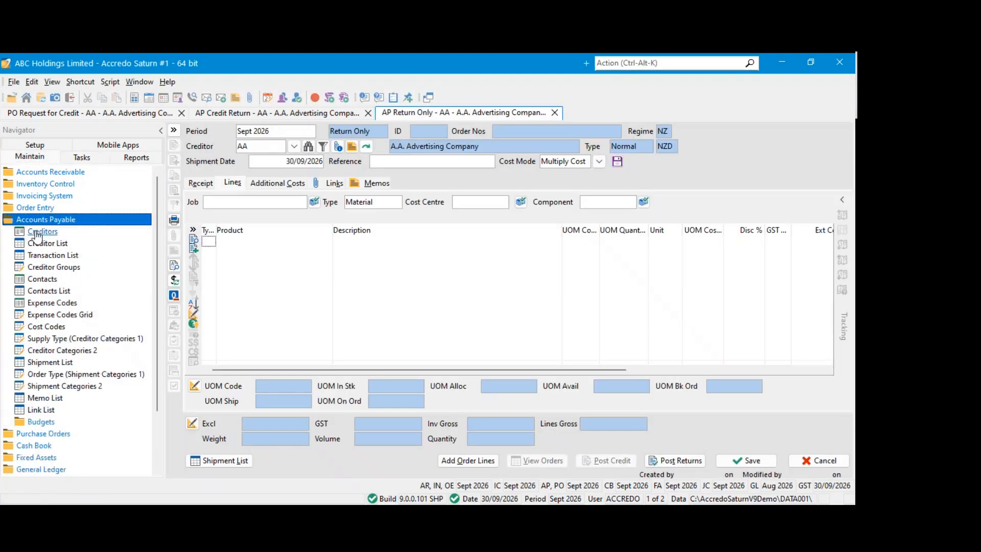
# Open the Purchase Order List and view order 500168's lines and header details
pyautogui.click(37, 208)
pyautogui.click(36, 208)
pyautogui.click(36, 219)
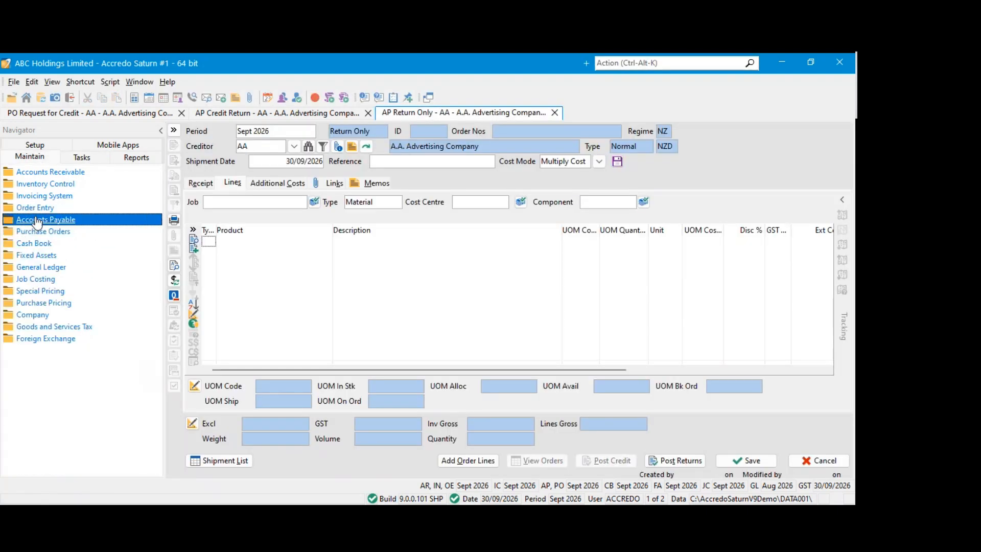
pyautogui.click(37, 231)
pyautogui.click(67, 243)
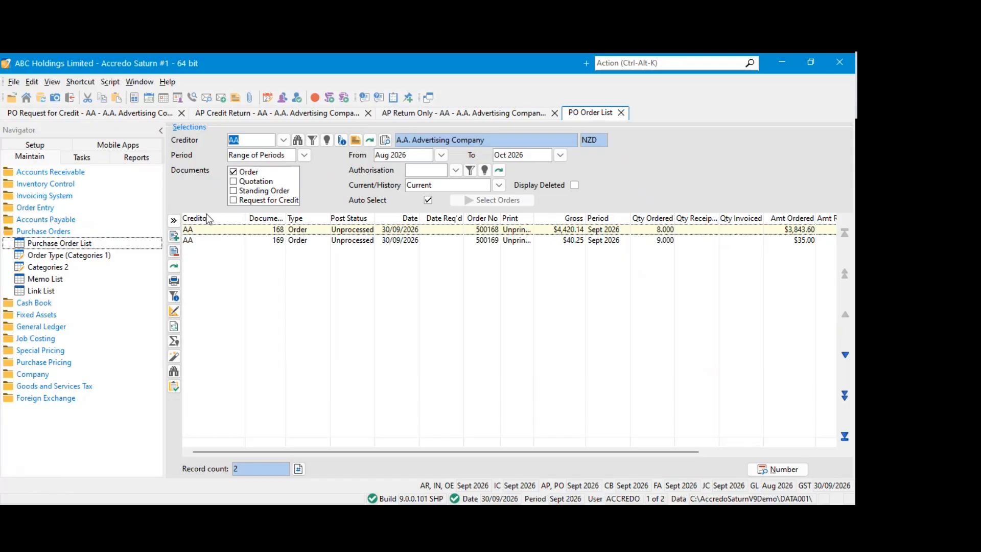
pyautogui.doubleClick(234, 231)
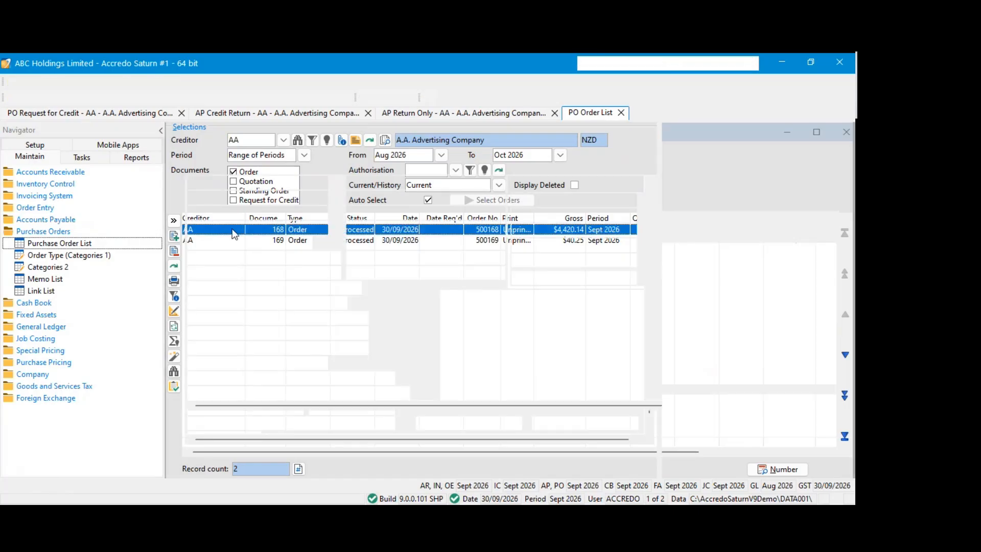
pyautogui.click(231, 166)
pyautogui.click(210, 166)
pyautogui.click(786, 112)
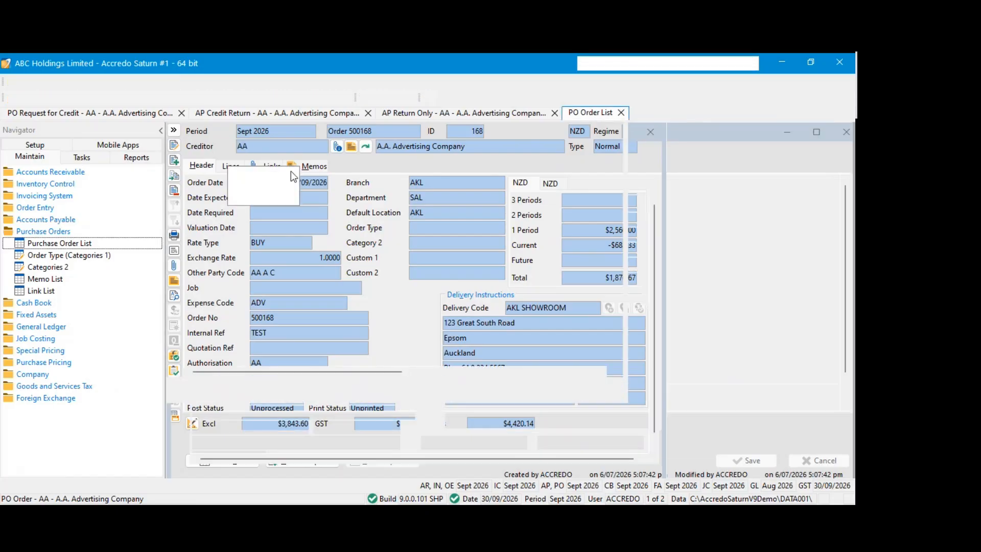
pyautogui.click(174, 236)
pyautogui.click(229, 167)
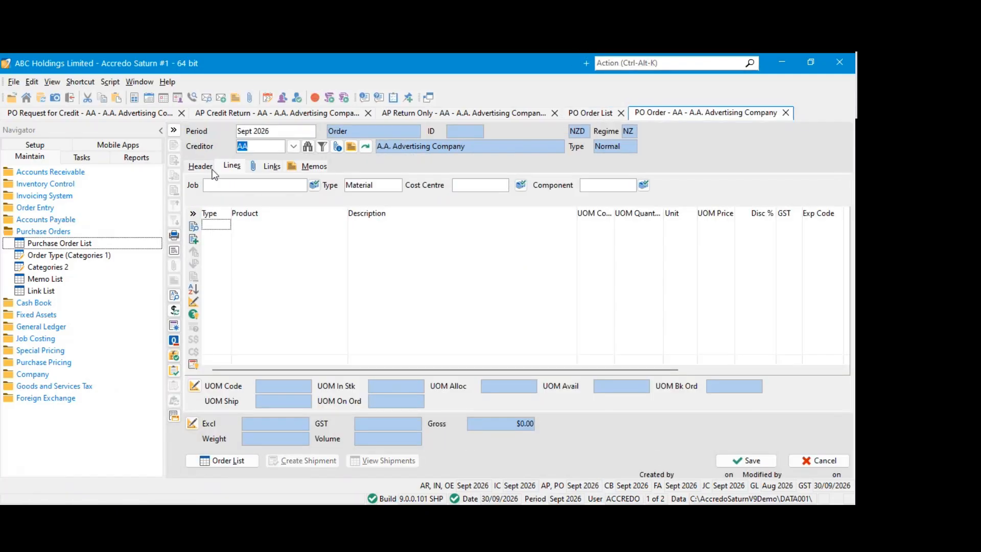
pyautogui.click(785, 112)
# Create a request for credit for creditor AA with product lines for 1.8MWARDROBE and BRASS52LOCK
pyautogui.click(233, 200)
pyautogui.click(174, 235)
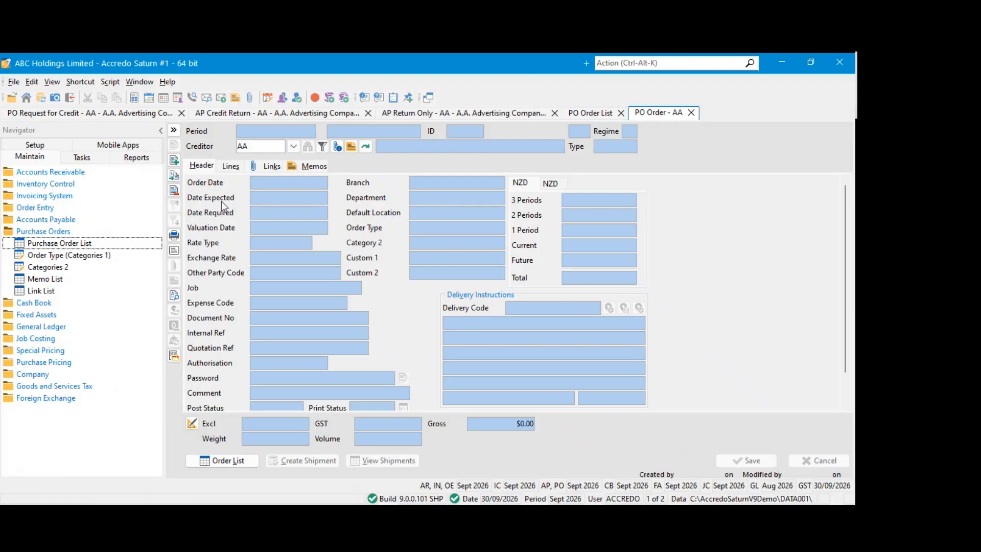
pyautogui.click(226, 166)
pyautogui.click(310, 224)
pyautogui.click(356, 224)
pyautogui.click(298, 262)
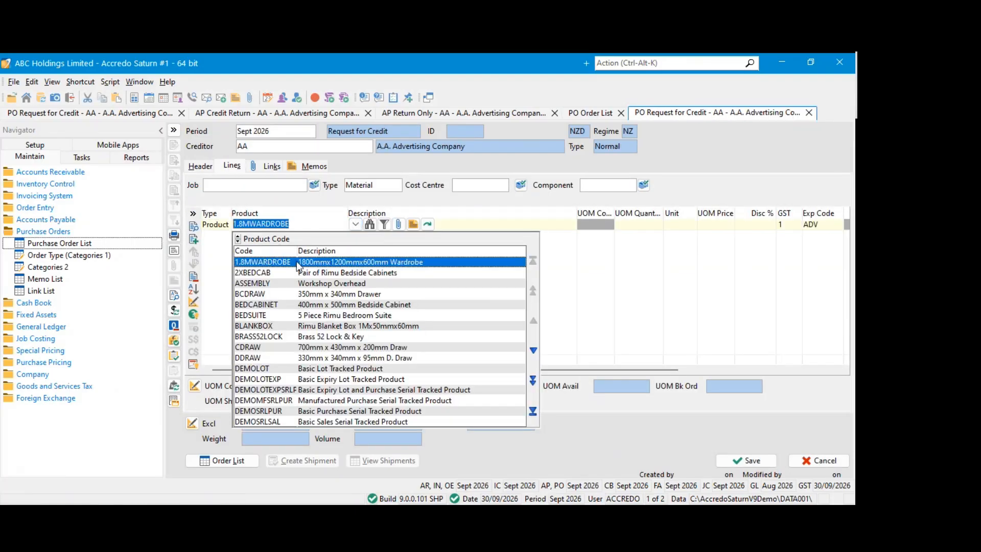
pyautogui.click(341, 238)
pyautogui.click(355, 236)
pyautogui.click(329, 351)
# Set the line quantities to 3 for 1.8MWARDROBE and 5 for BRASS52LOCK, and save the request for credit
pyautogui.click(630, 224)
pyautogui.write('3')
pyautogui.click(627, 237)
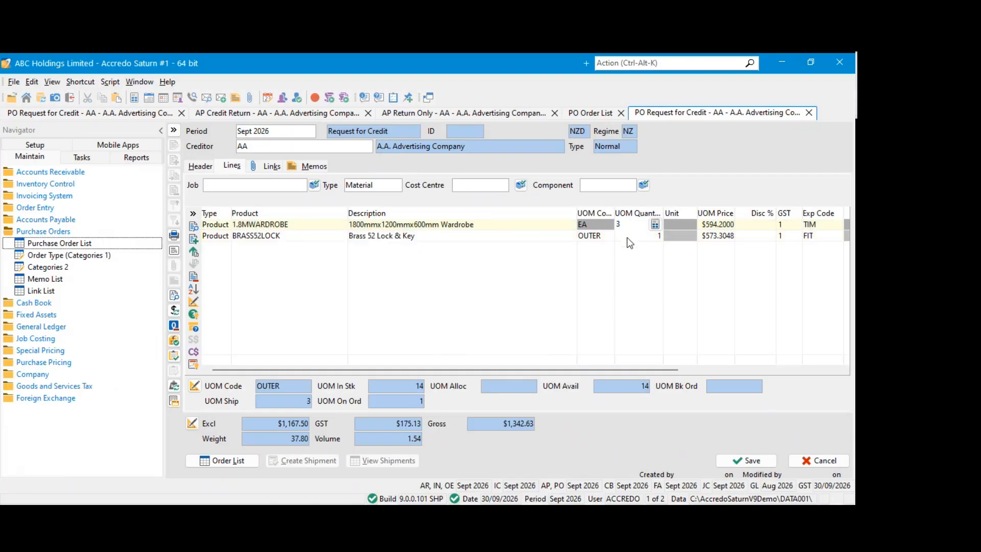
pyautogui.write('5')
pyautogui.click(571, 237)
pyautogui.click(747, 460)
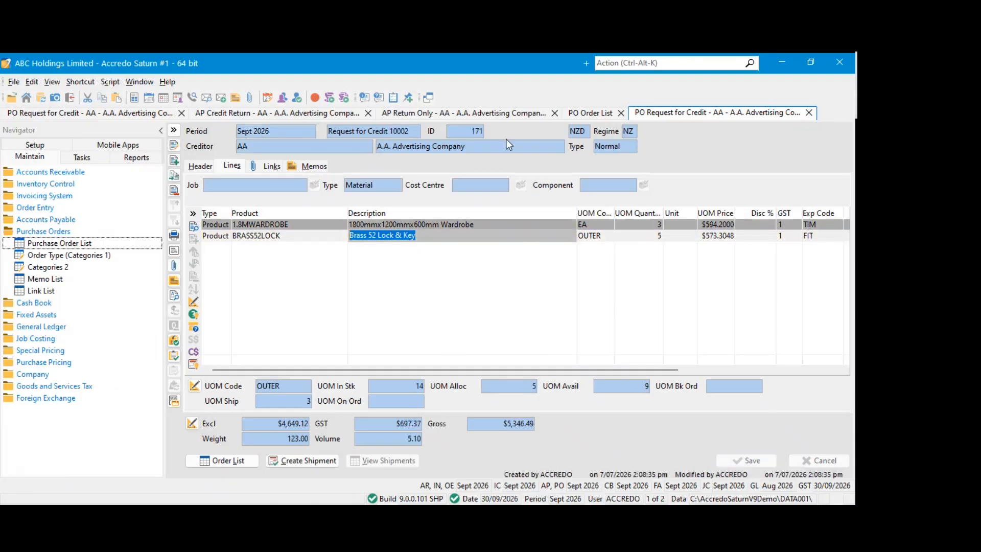
# Review the lines of request for credit 10002 available for adding to the Return Only shipment
pyautogui.click(621, 113)
pyautogui.click(447, 115)
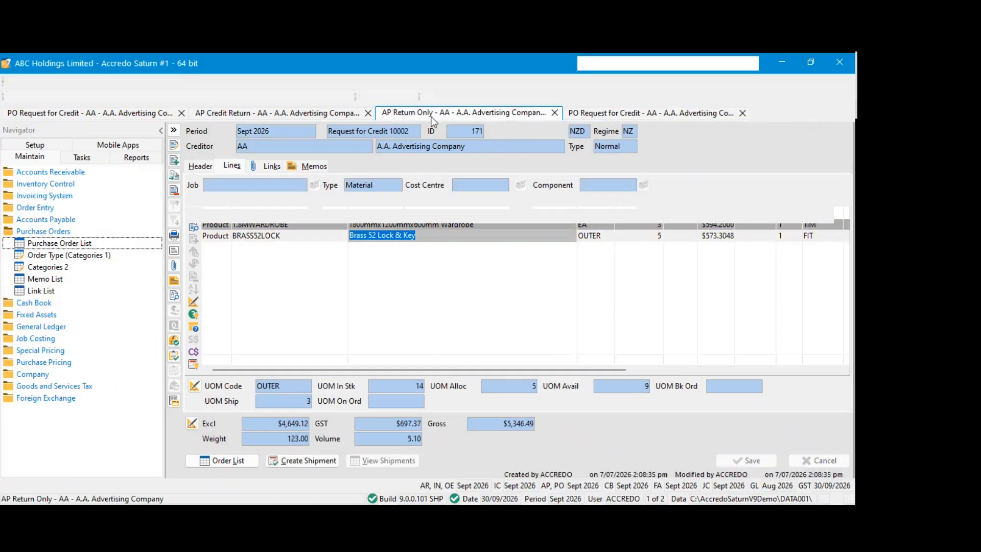
pyautogui.click(485, 461)
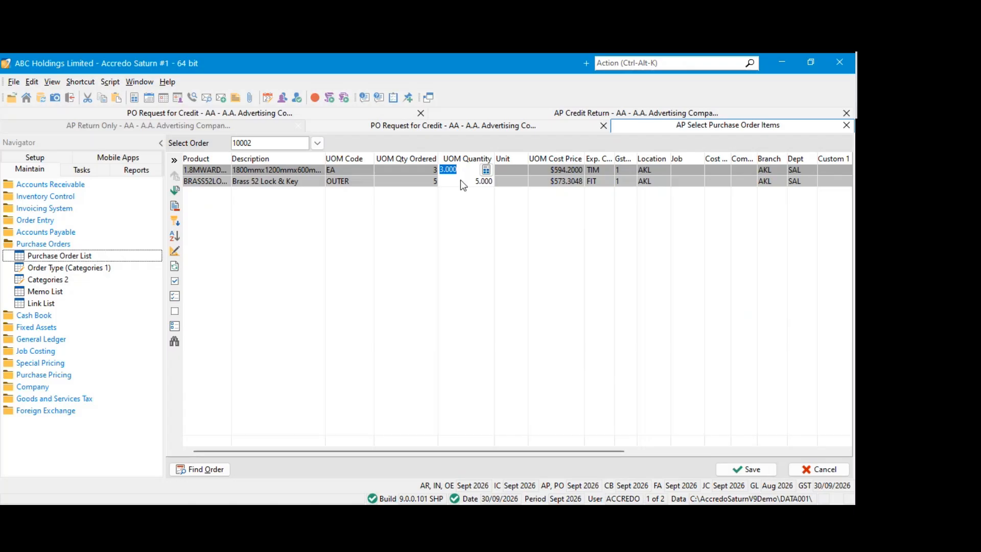
pyautogui.click(461, 181)
pyautogui.click(847, 125)
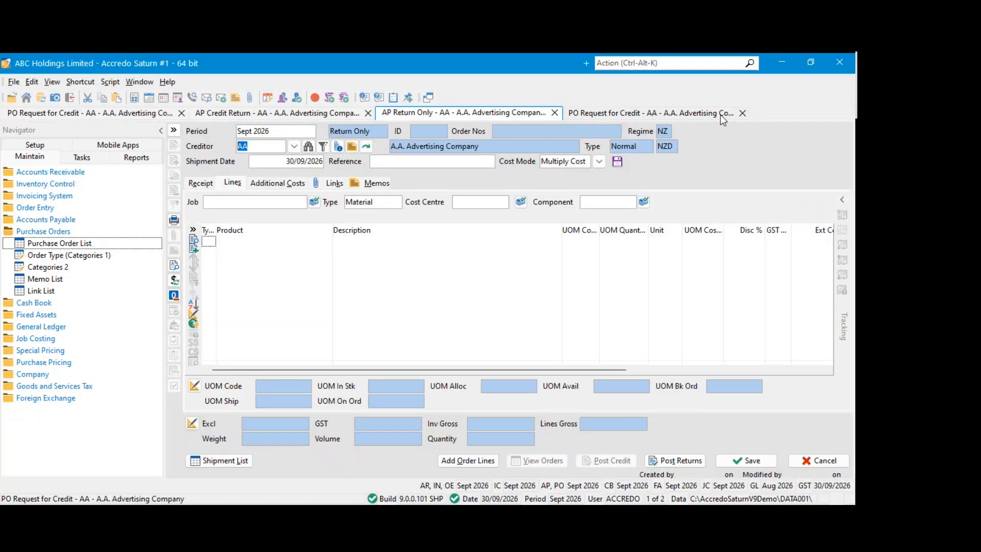
# Close all open documents, discarding the Return Only shipment without saving it
pyautogui.click(743, 113)
pyautogui.click(555, 113)
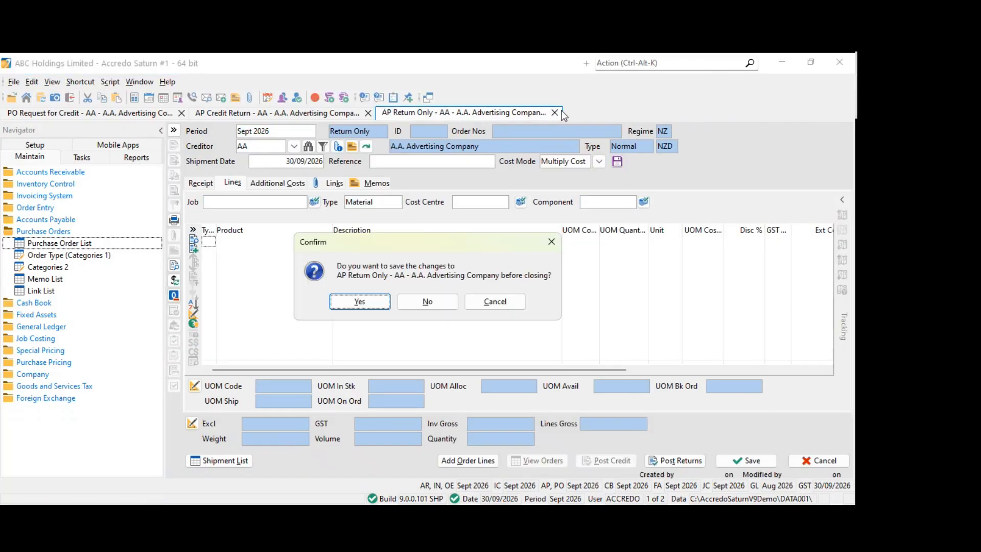
pyautogui.click(412, 303)
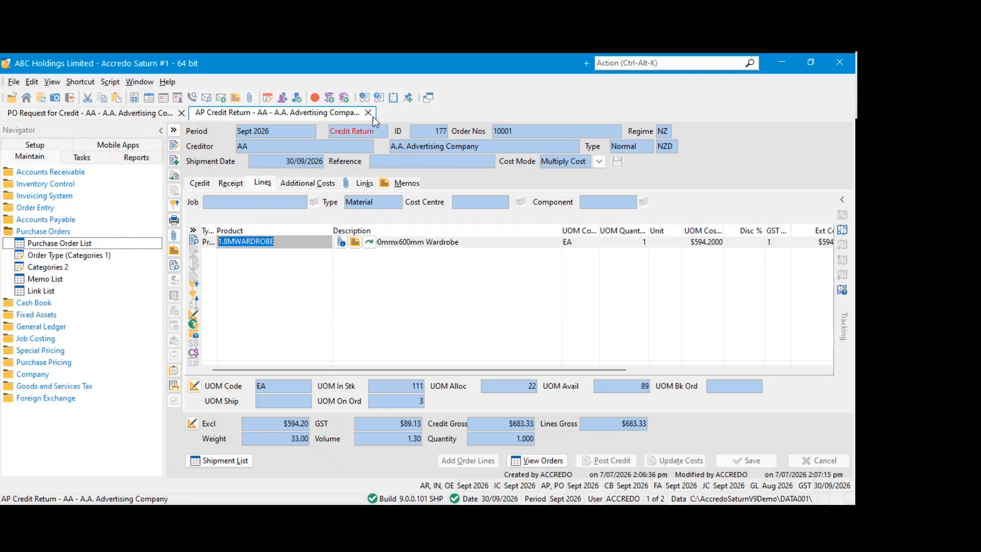
pyautogui.click(369, 113)
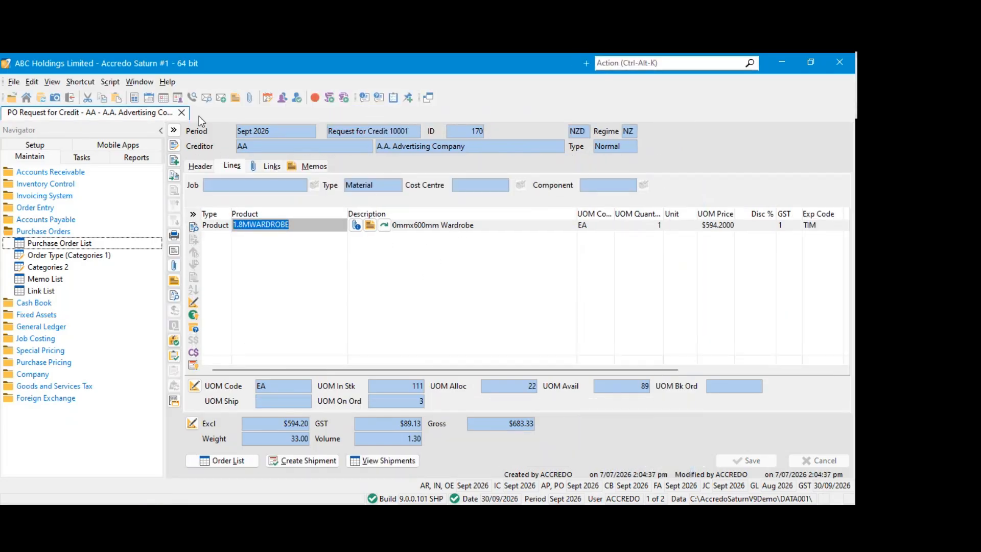
pyautogui.click(181, 112)
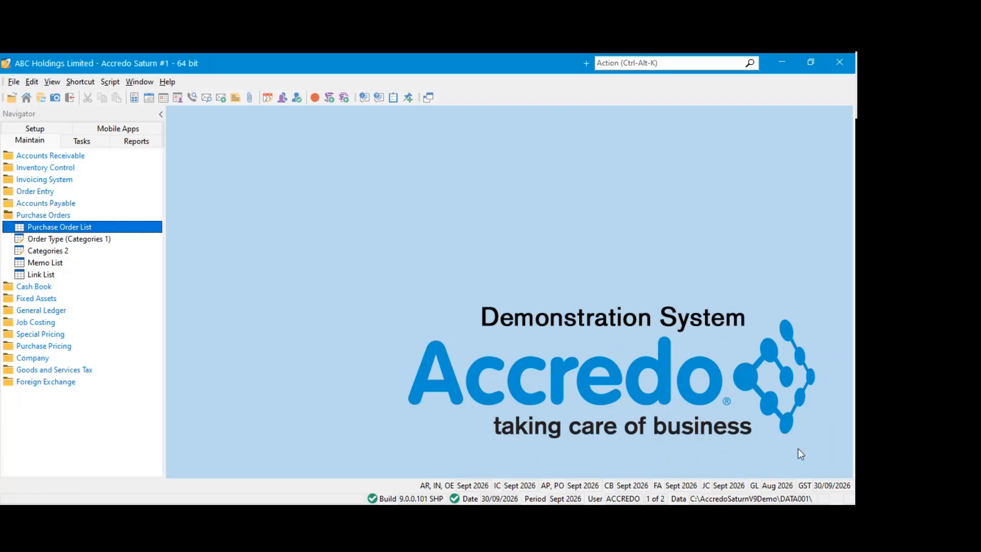
# Open the Accounts Payable settings and review the Shipments options
pyautogui.click(36, 127)
pyautogui.click(37, 129)
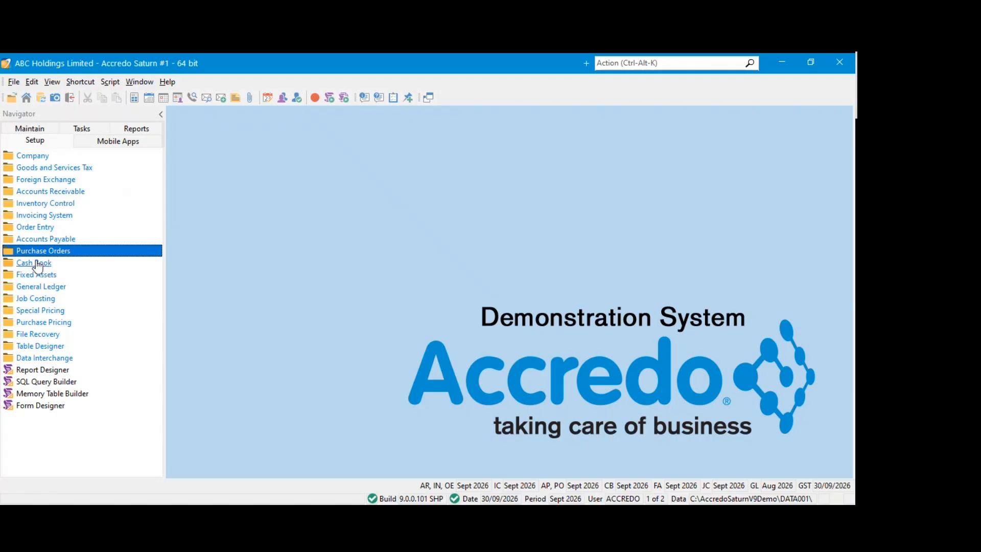
pyautogui.click(49, 240)
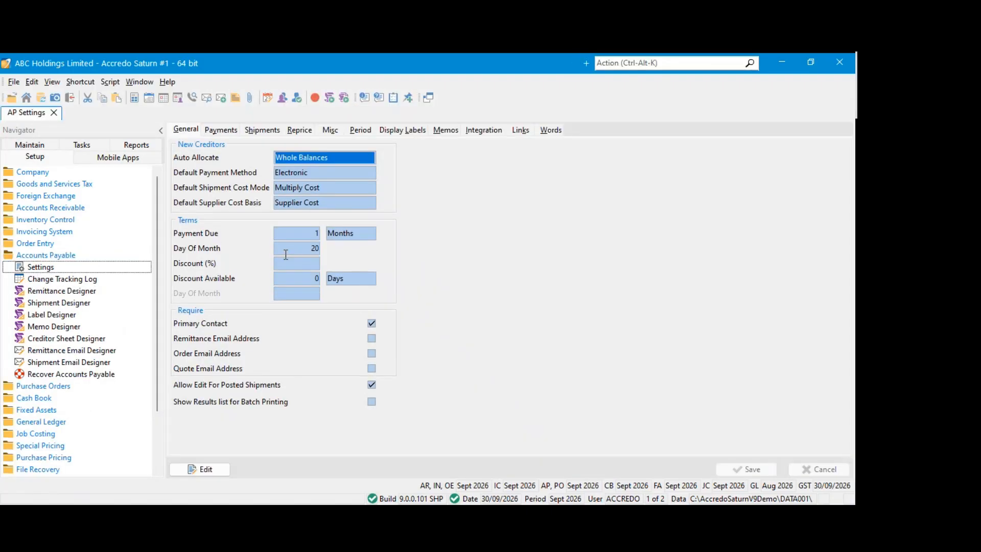
pyautogui.click(271, 131)
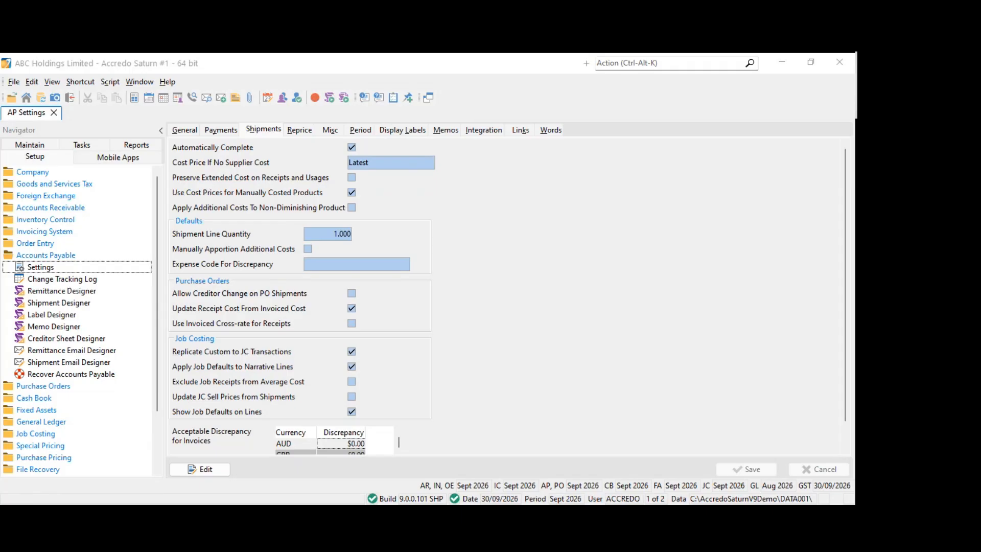
# Open the Purchase Order List and start a new order for creditor AA
pyautogui.click(32, 144)
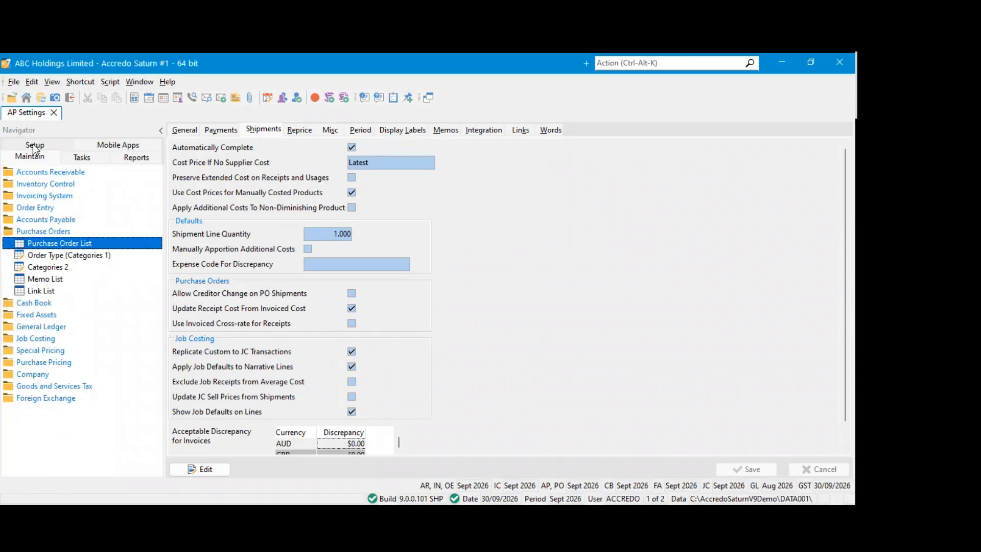
pyautogui.click(51, 231)
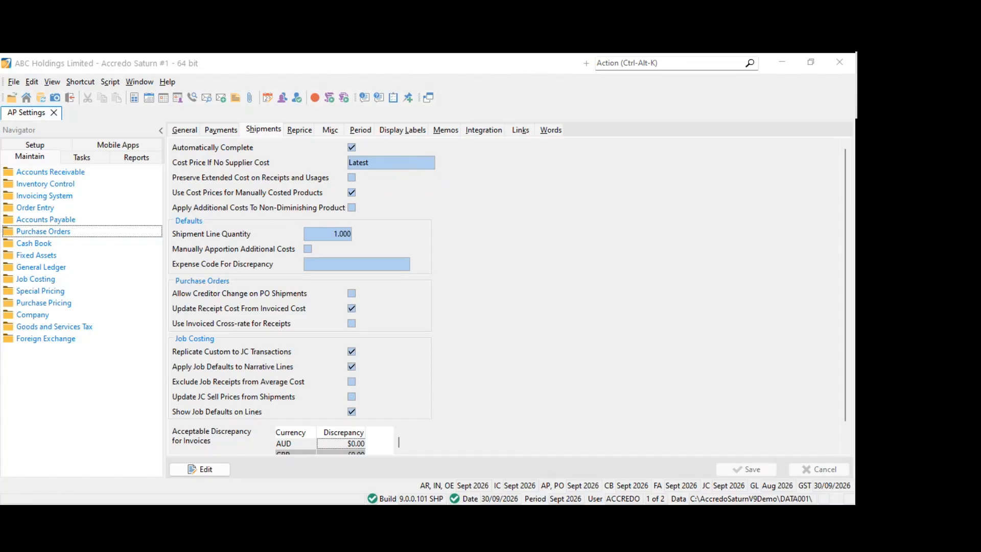
pyautogui.click(35, 155)
pyautogui.click(46, 219)
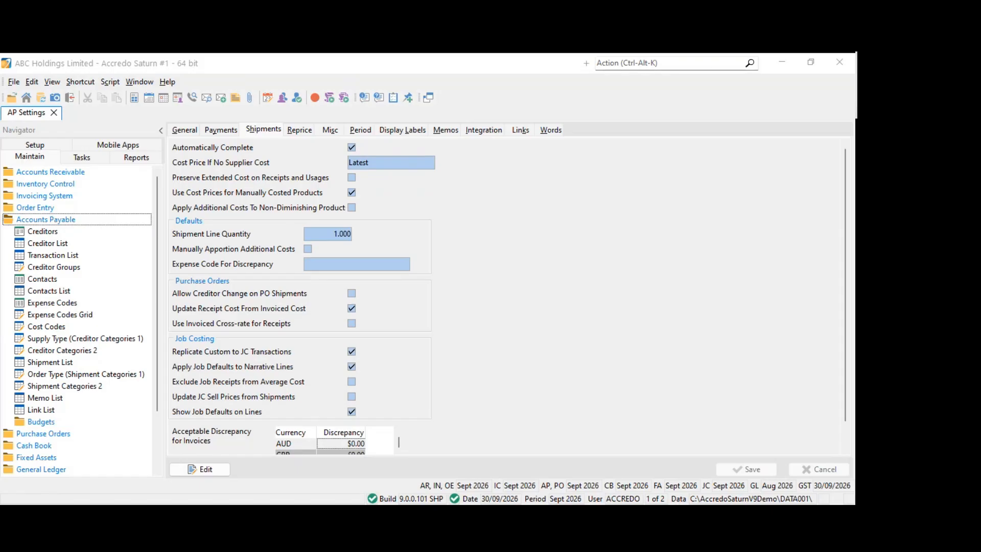
pyautogui.click(46, 219)
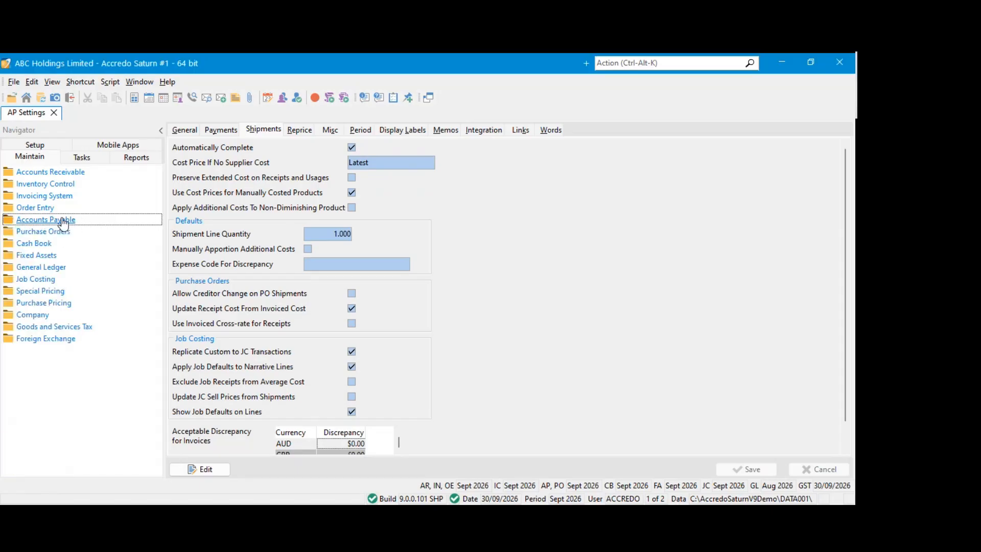
pyautogui.click(55, 233)
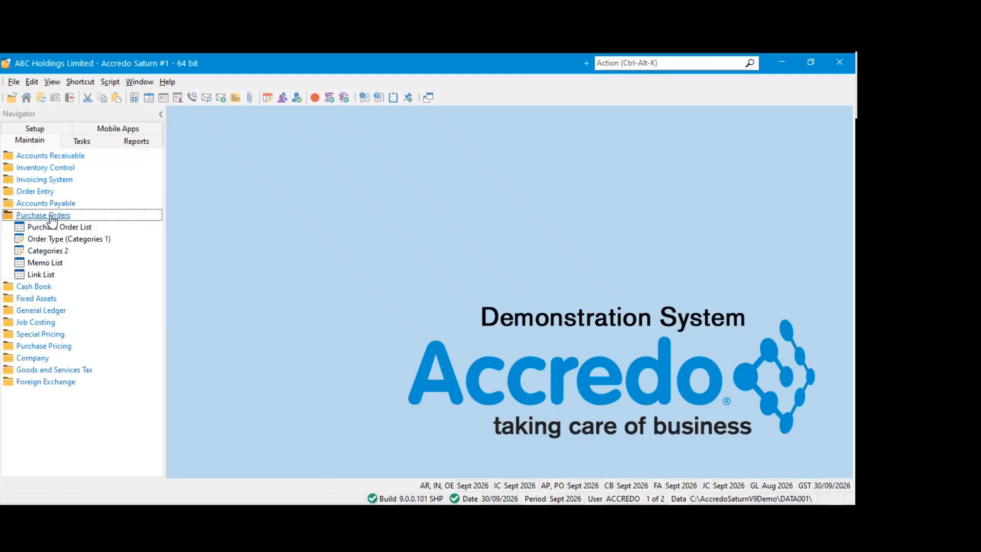
pyautogui.click(44, 226)
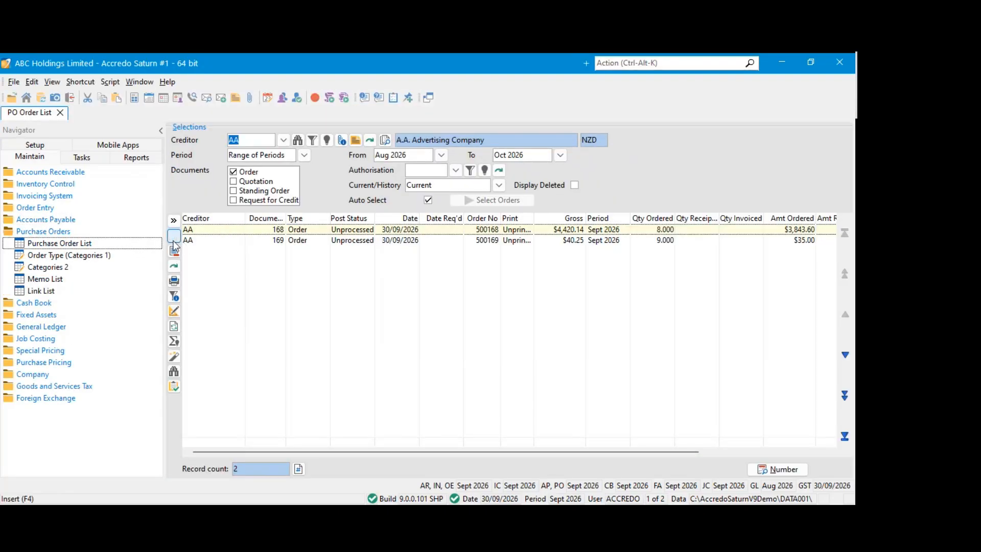
pyautogui.click(173, 238)
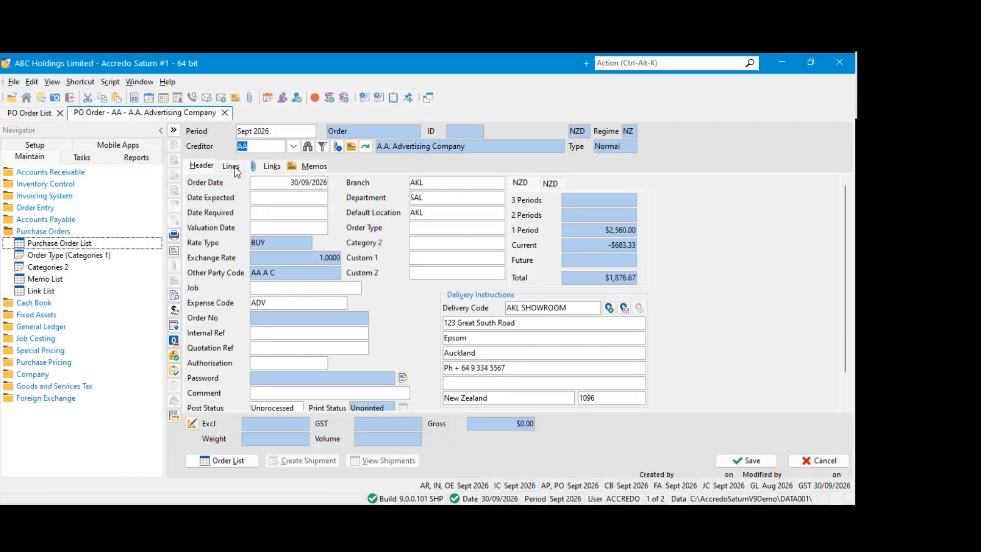
# Add a product line for one 1.8MWARDROBE to the new order
pyautogui.click(231, 167)
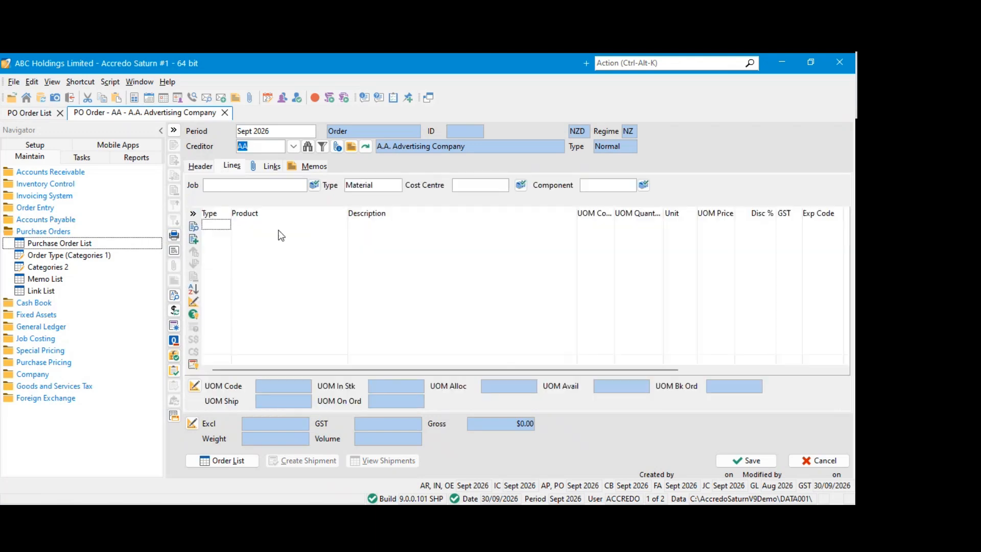
pyautogui.click(356, 224)
pyautogui.click(267, 262)
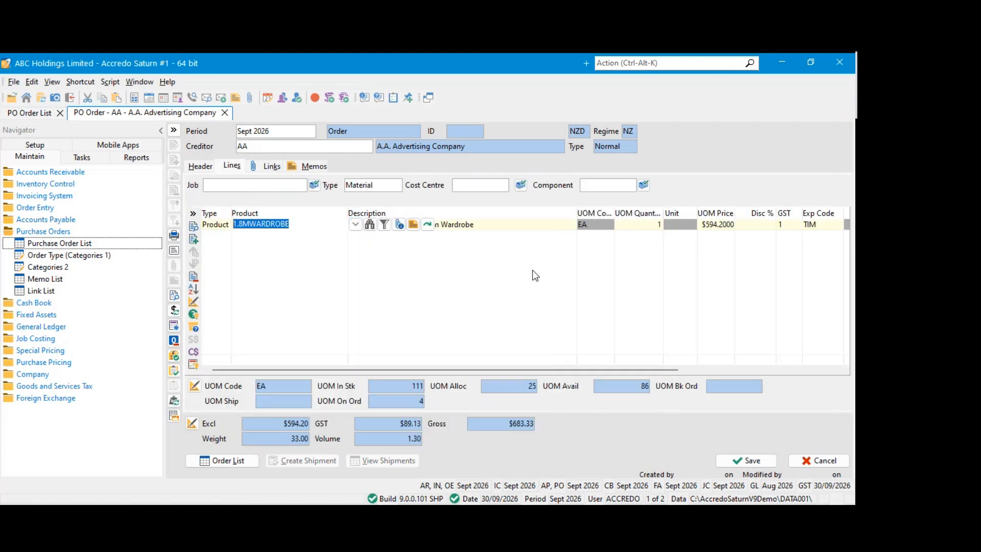
# Review the fields available for customising the order's line grid, and close the customisation without applying anything
pyautogui.click(193, 302)
pyautogui.scroll(-5, 351, 308)
pyautogui.scroll(-7, 350, 305)
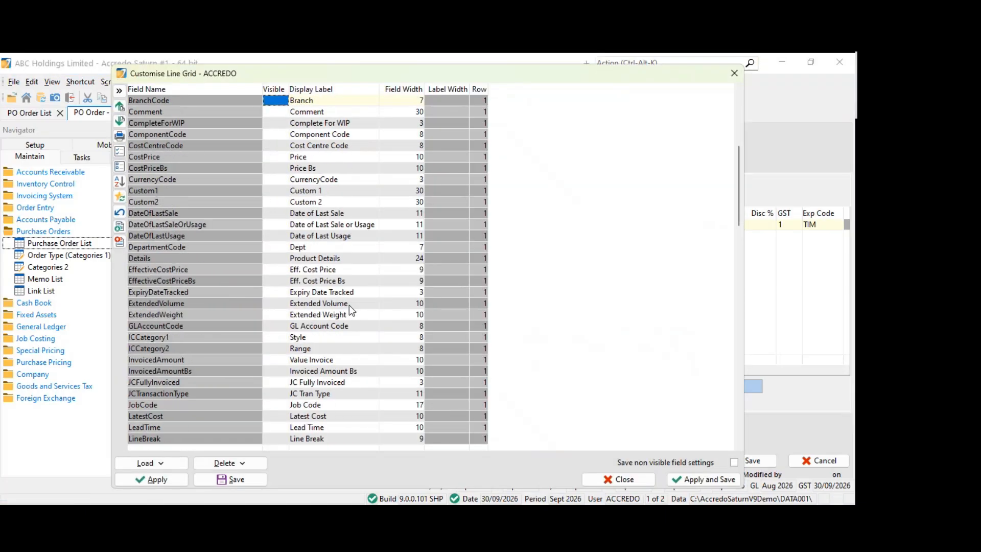
pyautogui.scroll(-2, 349, 305)
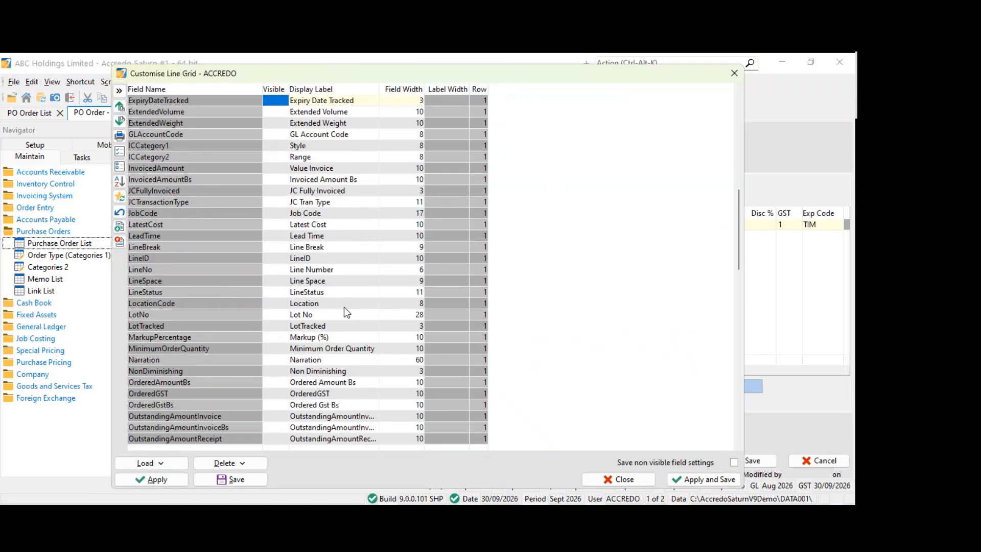
pyautogui.click(734, 74)
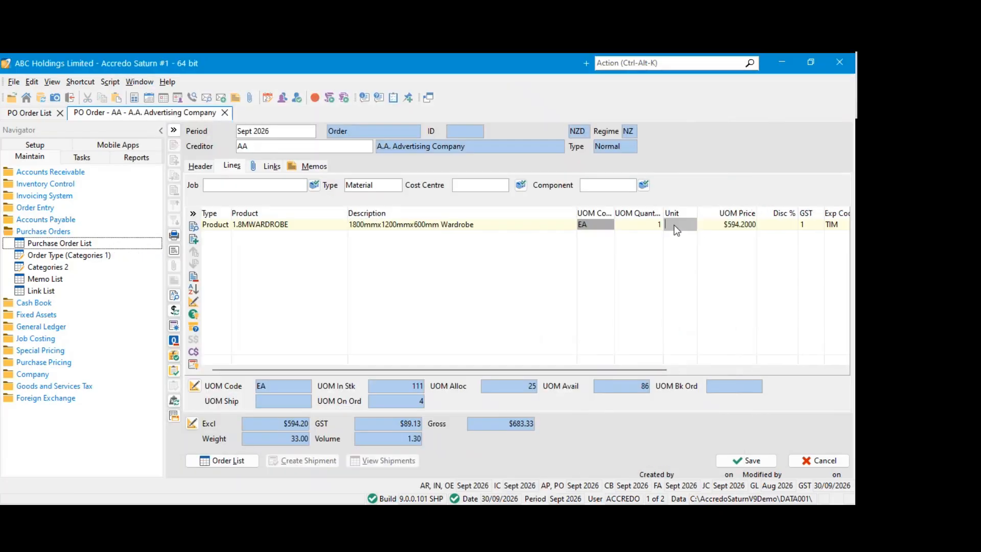
# Choose an authorisation for the order, save it, and show its lines
pyautogui.click(771, 462)
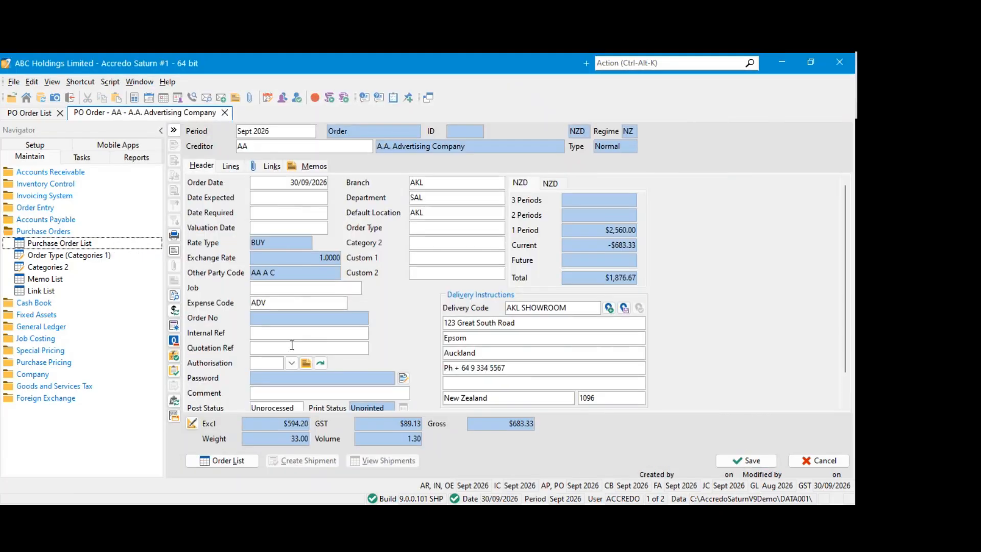
pyautogui.click(292, 363)
pyautogui.click(281, 389)
pyautogui.click(741, 459)
pyautogui.click(231, 167)
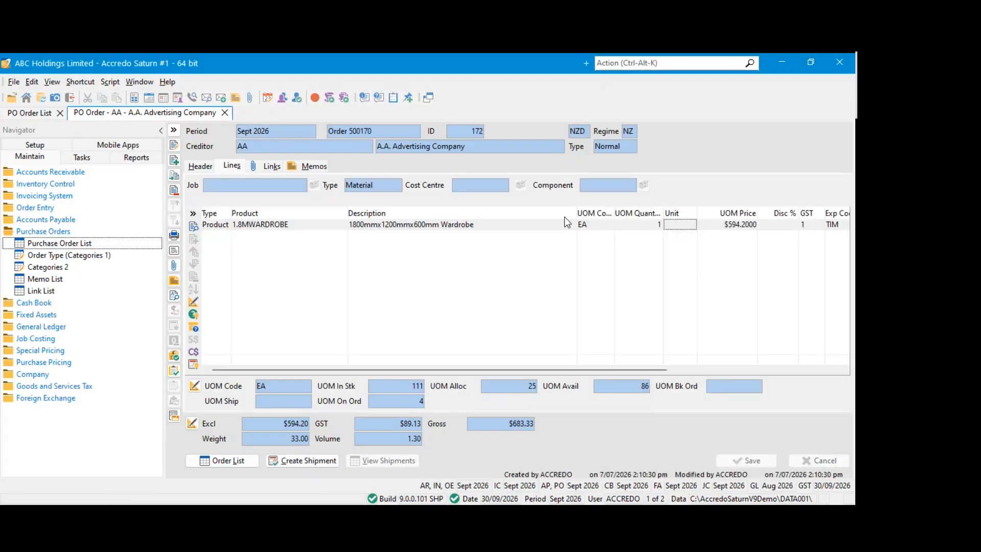
# Create a Receipt Only shipment for the 1.8MWARDROBE line of order 500170, and save and post its receipt
pyautogui.click(289, 461)
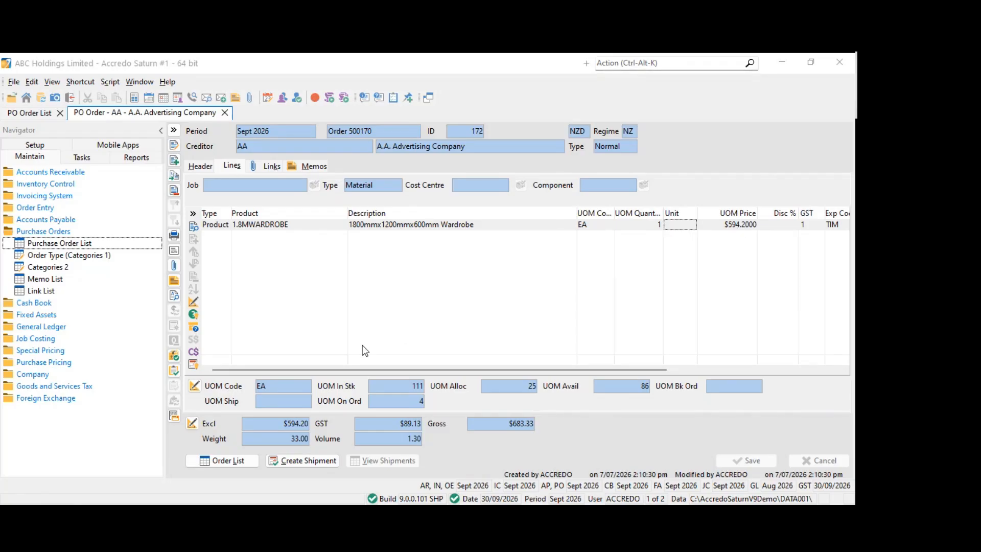
pyautogui.click(315, 459)
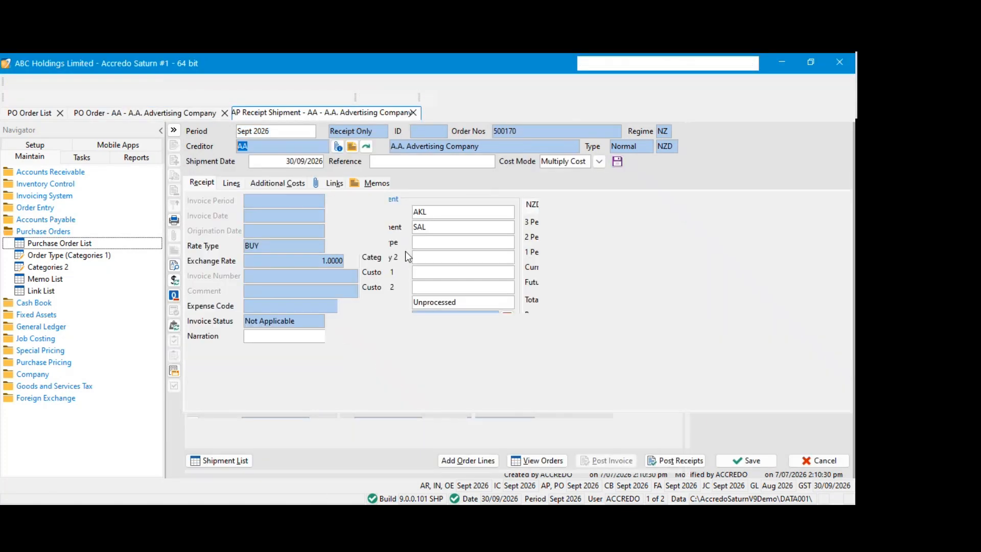
pyautogui.click(233, 183)
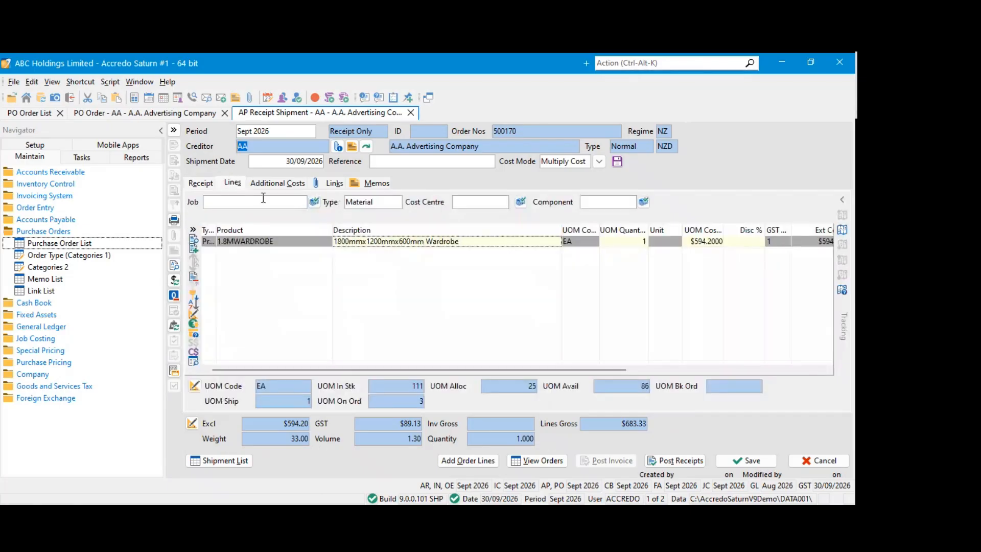
pyautogui.click(392, 242)
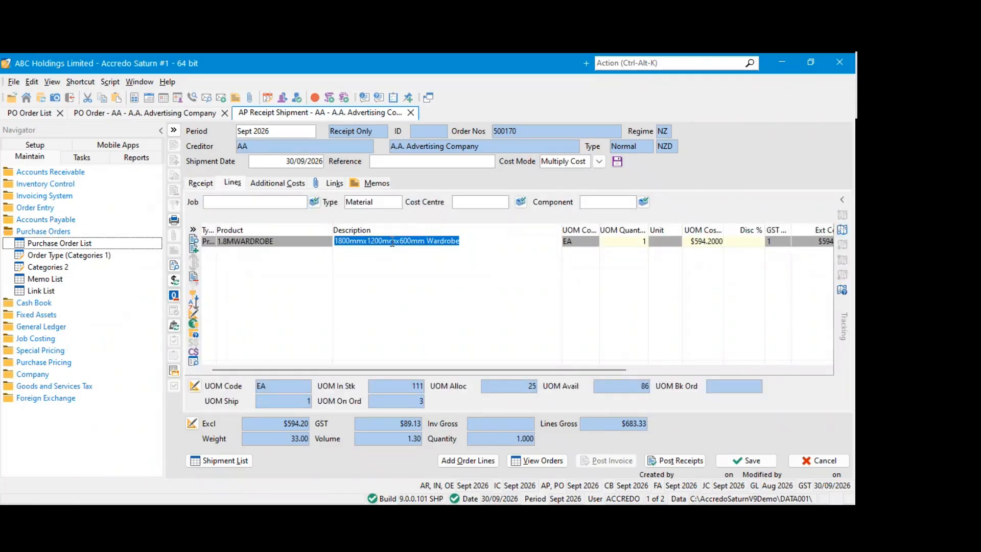
pyautogui.click(746, 461)
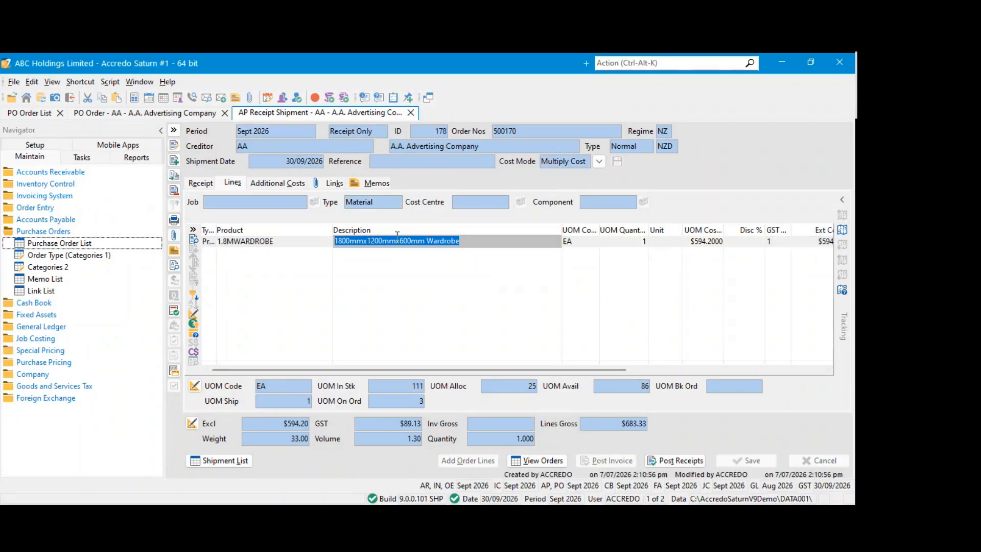
pyautogui.click(674, 461)
pyautogui.click(396, 302)
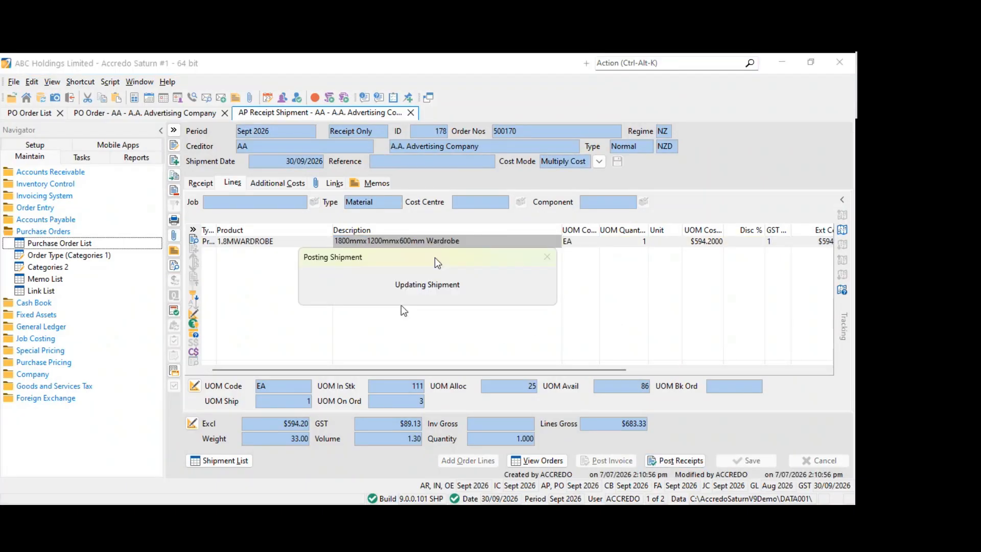
# Set the Latest Cost of product 1.8MWARDROBE to $600.00, save the product record, and close it
pyautogui.click(315, 242)
pyautogui.click(371, 242)
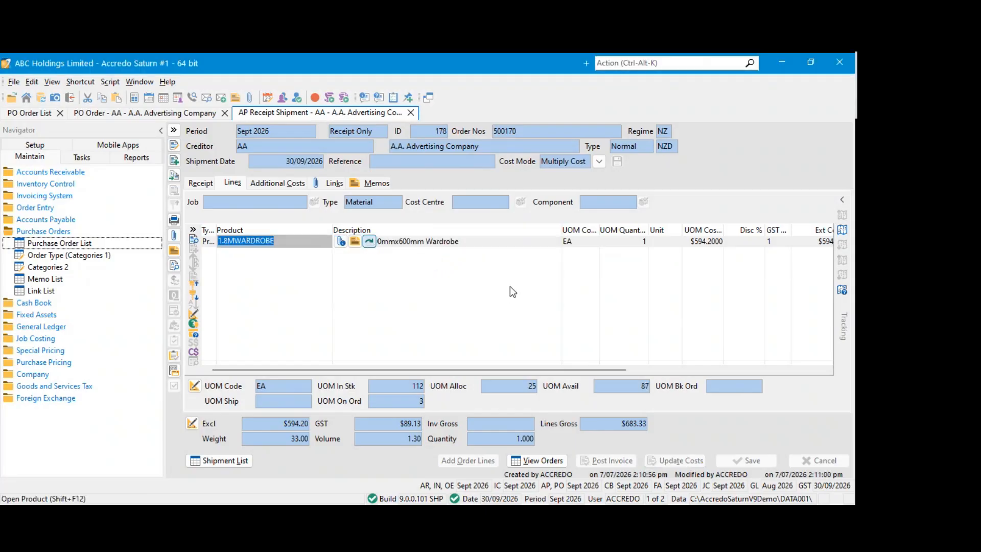
pyautogui.click(174, 147)
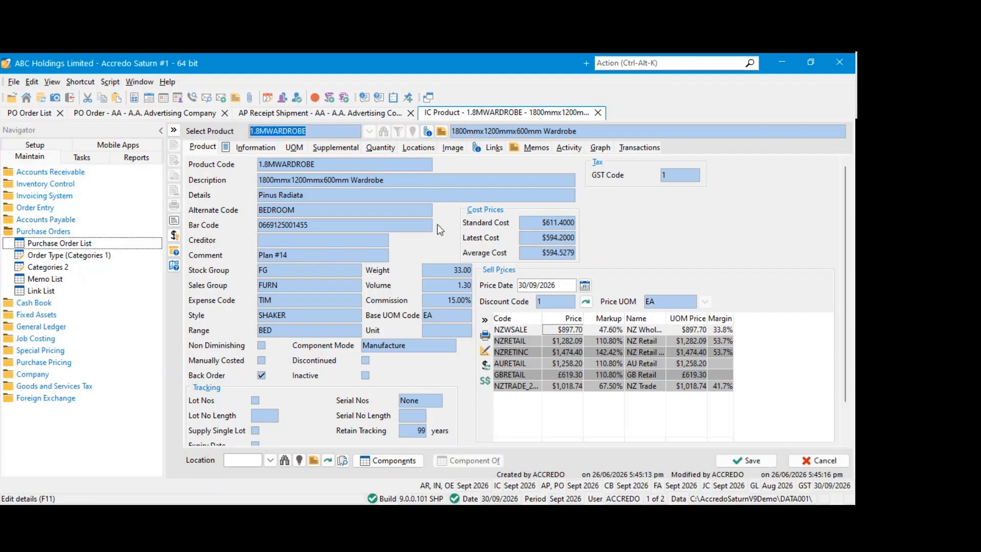
pyautogui.click(532, 239)
pyautogui.write('600')
pyautogui.press('Tab')
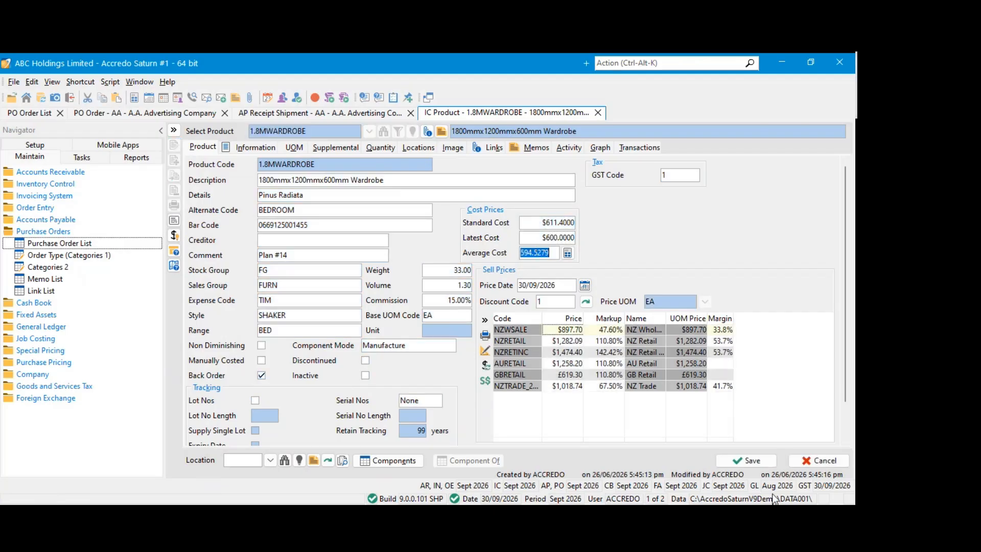
pyautogui.click(746, 461)
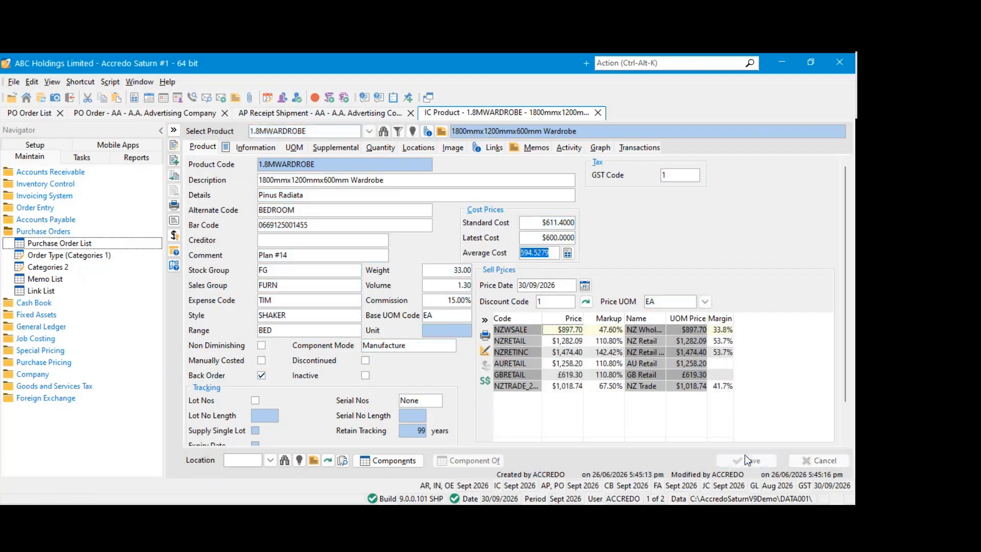
pyautogui.click(598, 113)
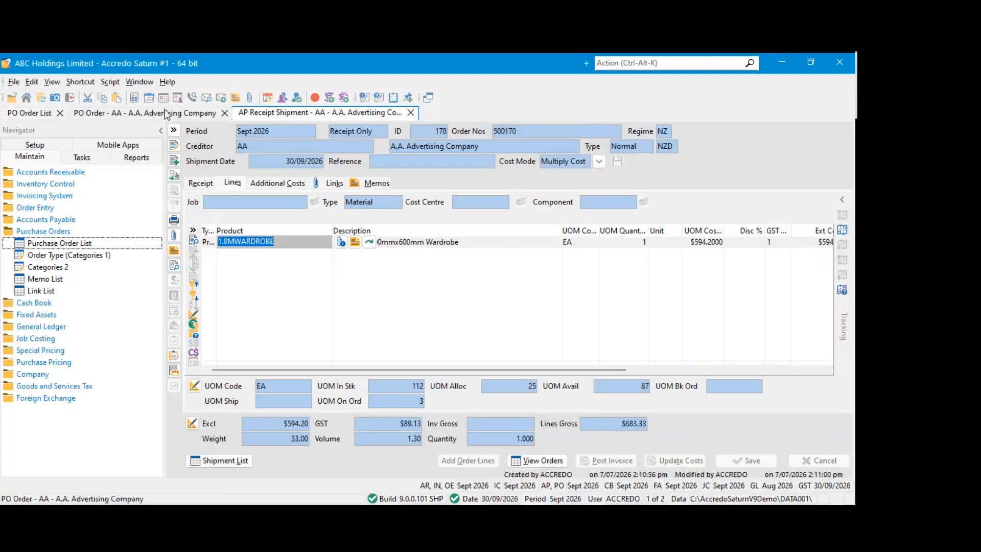
# Create an Invoice Only shipment from order 500170, set the 1.8MWARDROBE line's UOM cost to $550.00, and save it
pyautogui.click(168, 114)
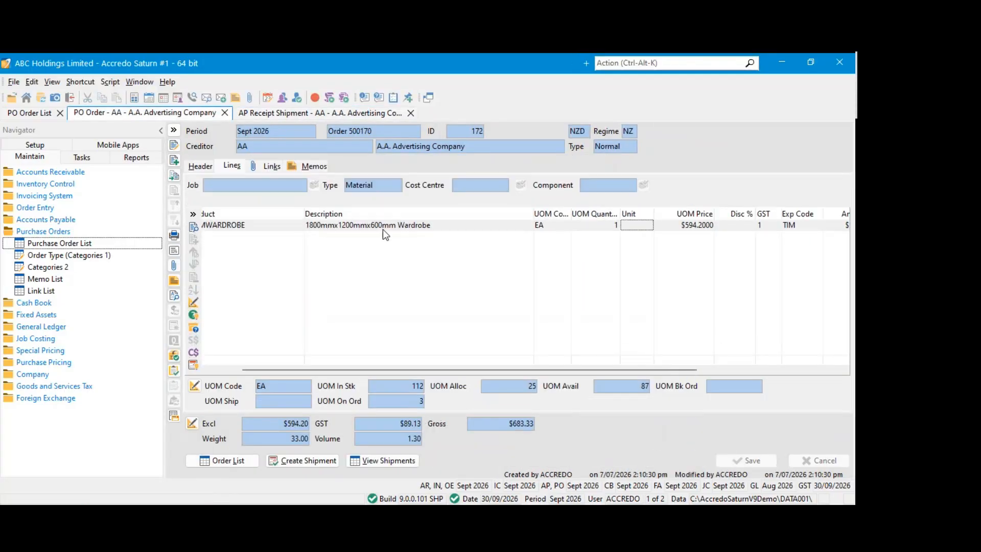
pyautogui.click(327, 459)
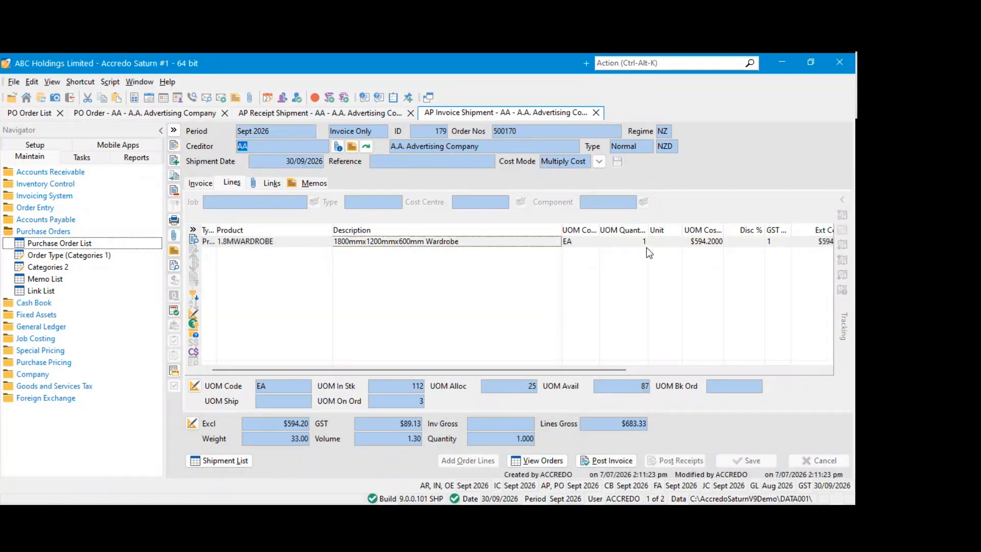
pyautogui.click(696, 241)
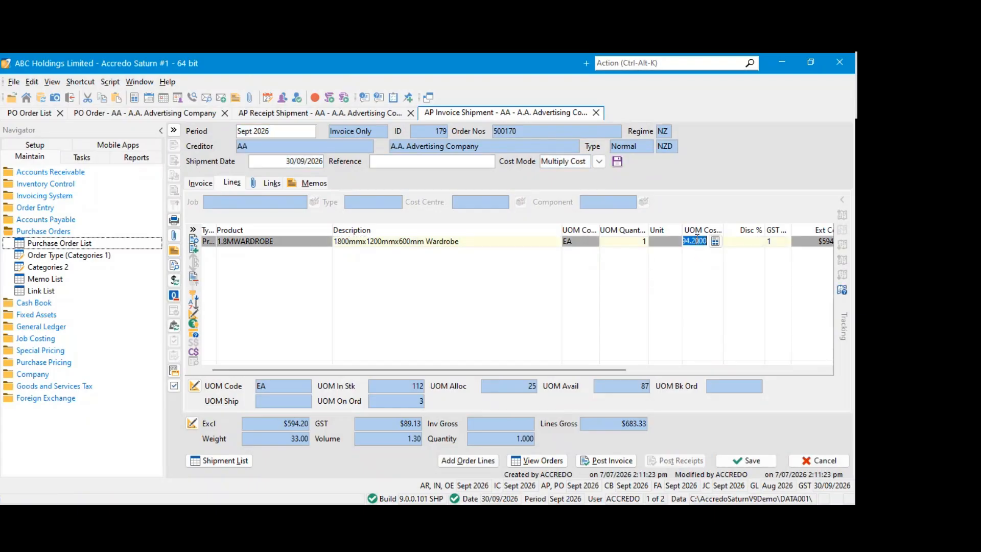
pyautogui.write('550')
pyautogui.click(564, 243)
pyautogui.click(749, 460)
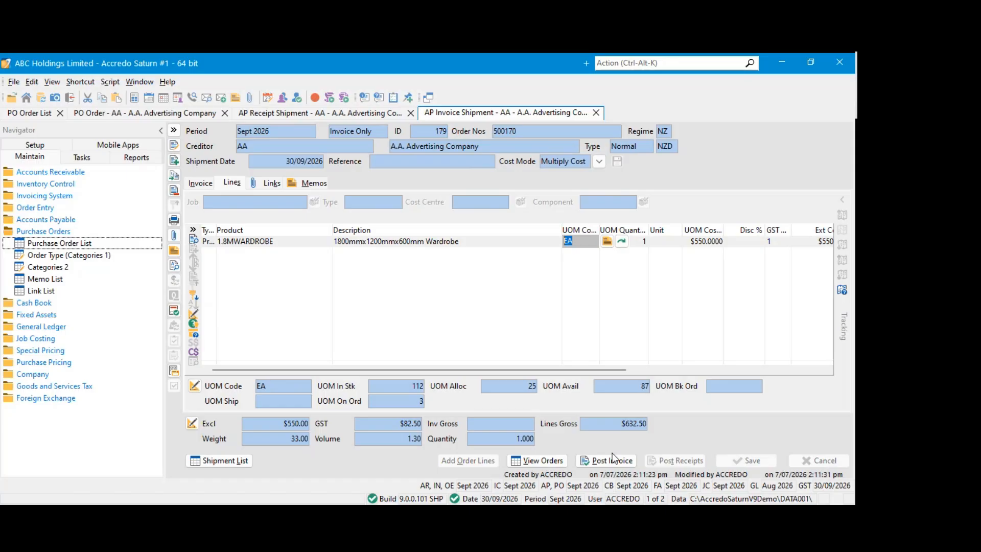
# Enter 632.50 as the invoice gross on the Invoice Only shipment, save it, and post the invoice
pyautogui.click(394, 303)
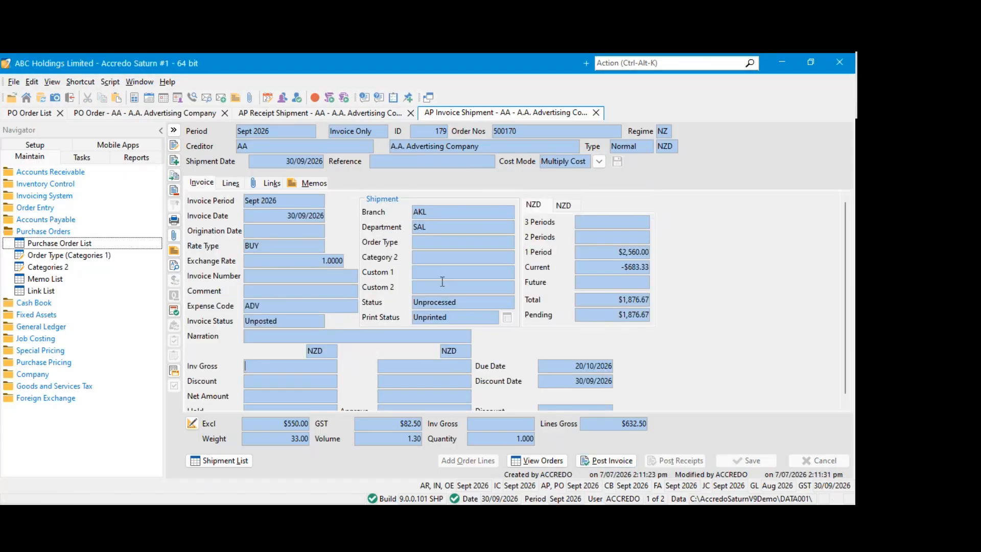
pyautogui.click(268, 367)
pyautogui.write('6')
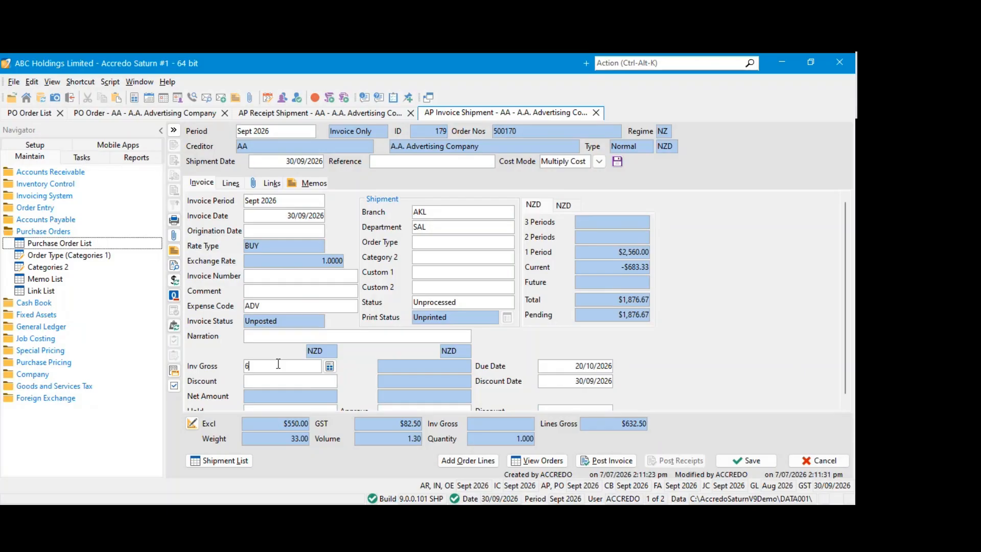
pyautogui.write('32.50')
pyautogui.click(759, 460)
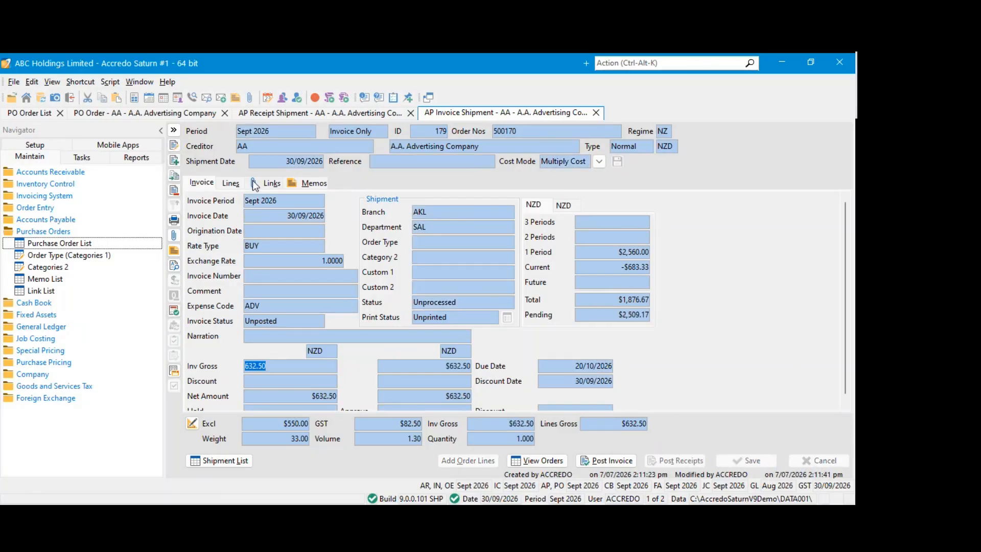
pyautogui.click(606, 461)
pyautogui.click(400, 299)
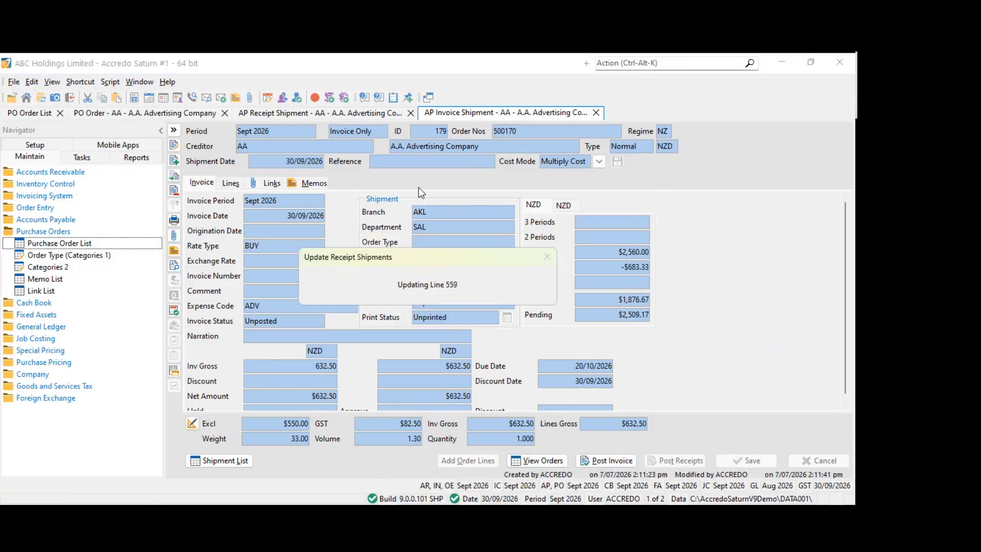
# Compare the 1.8MWARDROBE line's UOM cost on the posted receipt shipment and on the invoice shipment
pyautogui.click(231, 183)
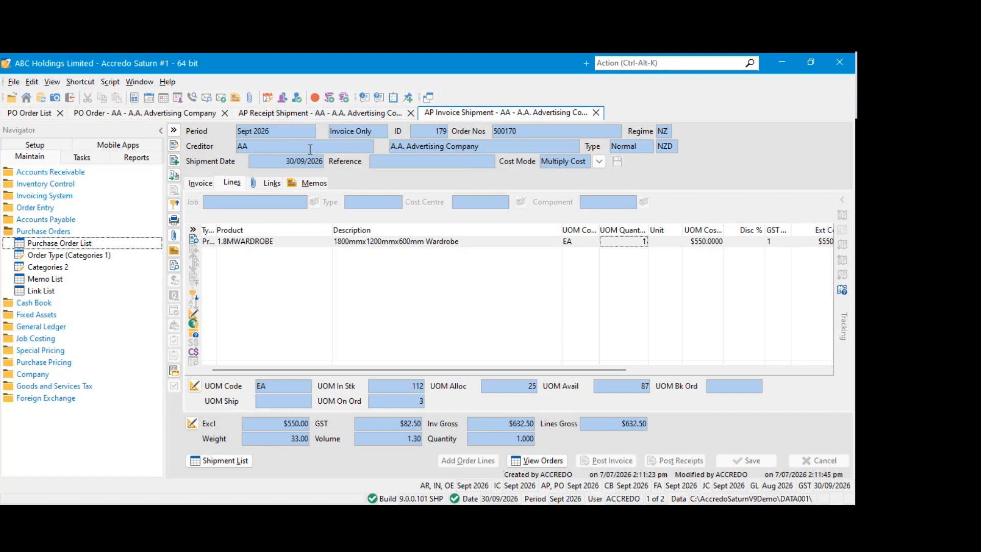
pyautogui.click(343, 114)
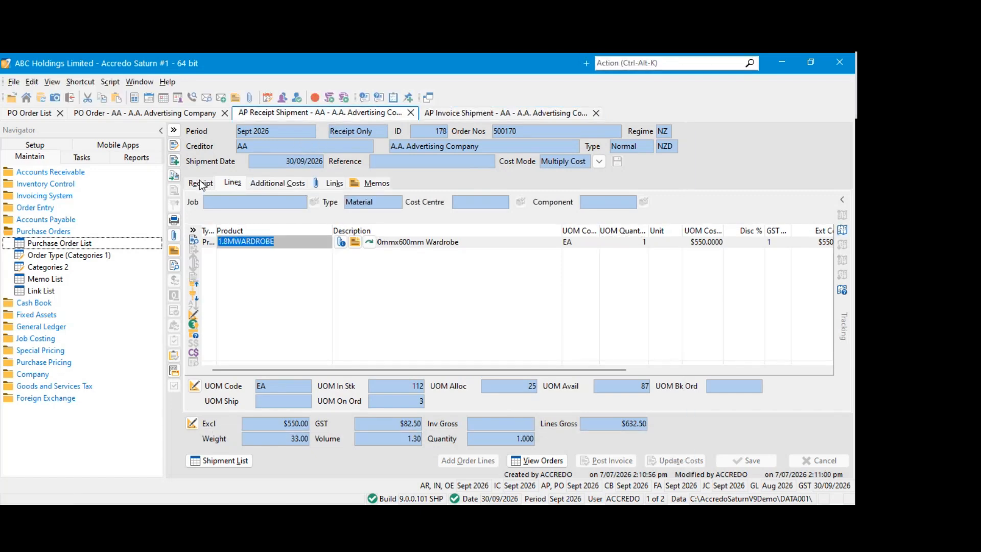
pyautogui.click(710, 242)
pyautogui.moveTo(724, 228); pyautogui.dragTo(741, 228)
pyautogui.click(712, 244)
pyautogui.hotkey('ctrl', 'Tab')
pyautogui.click(695, 247)
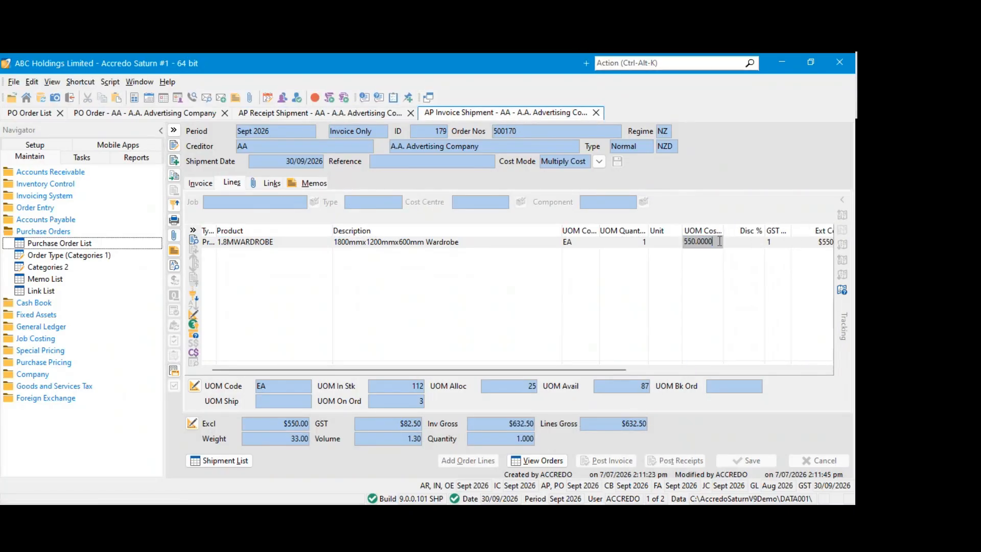
# Widen the invoice shipment's UOM Cost Price column and check the 1.8MWARDROBE line's cost on the receipt shipment again
pyautogui.moveTo(724, 231)
pyautogui.mouseDown()
pyautogui.moveTo(751, 230)
pyautogui.moveTo(742, 232)
pyautogui.mouseUp()
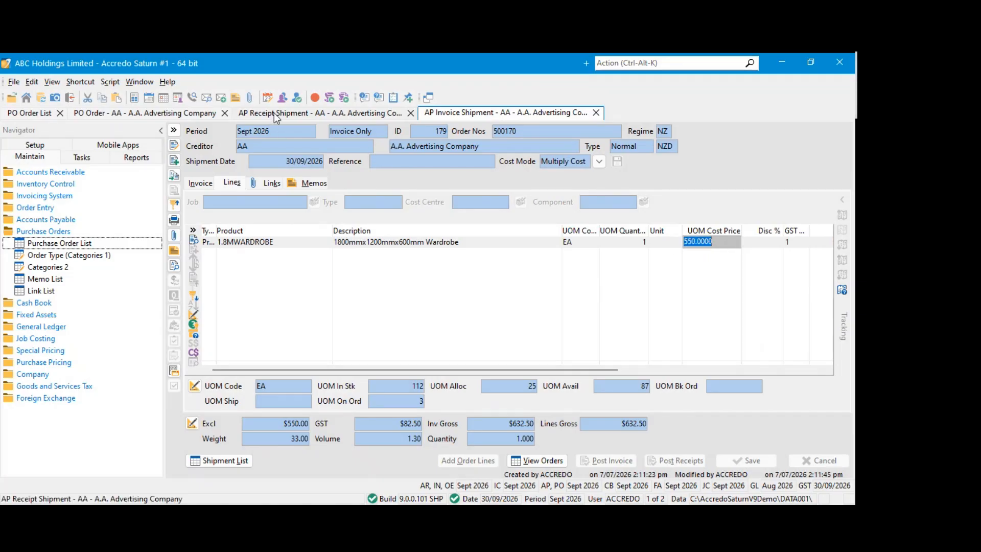
pyautogui.click(337, 114)
pyautogui.moveTo(713, 242); pyautogui.dragTo(678, 243)
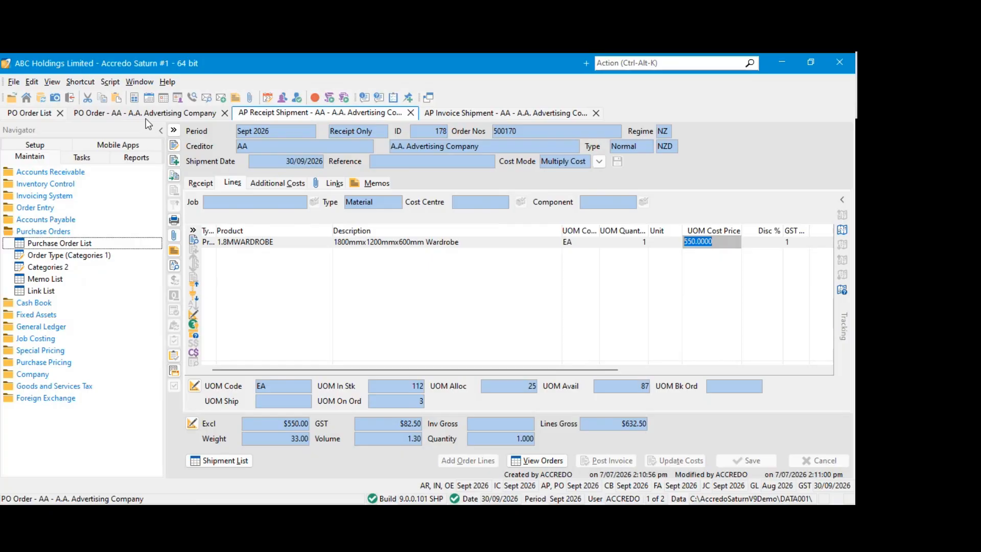
# Close the receipt and invoice shipments and the A.A. Advertising purchase order, leaving only the order list open
pyautogui.click(51, 141)
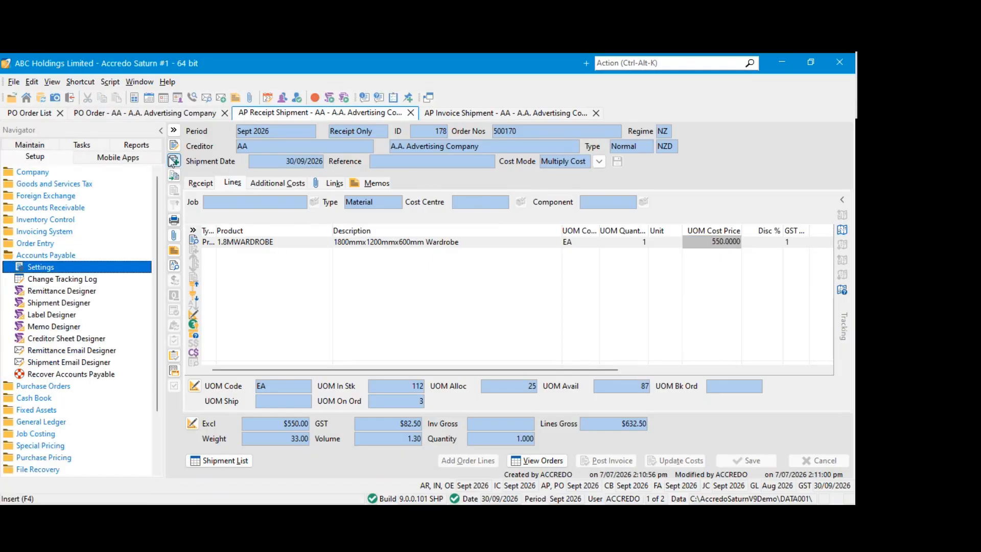
pyautogui.click(38, 269)
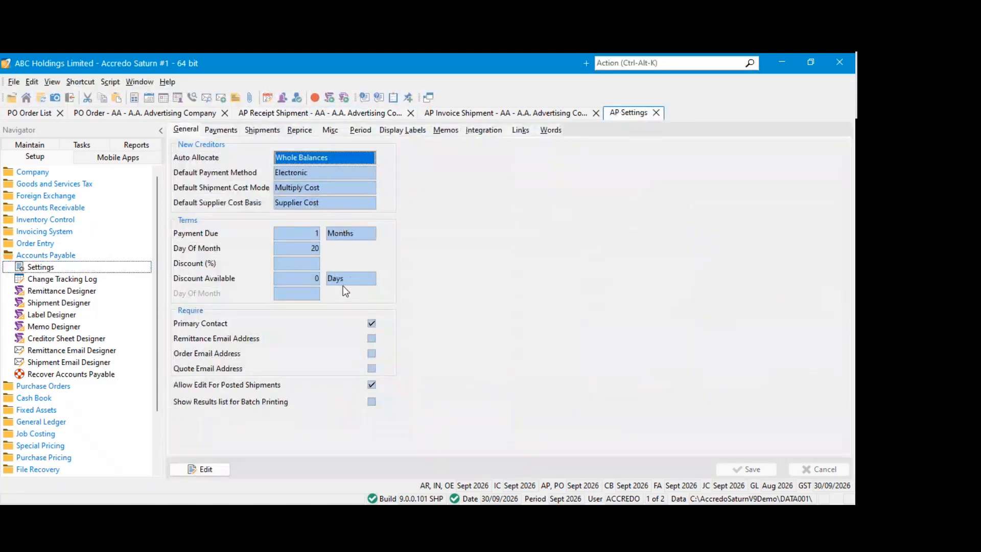
pyautogui.click(656, 112)
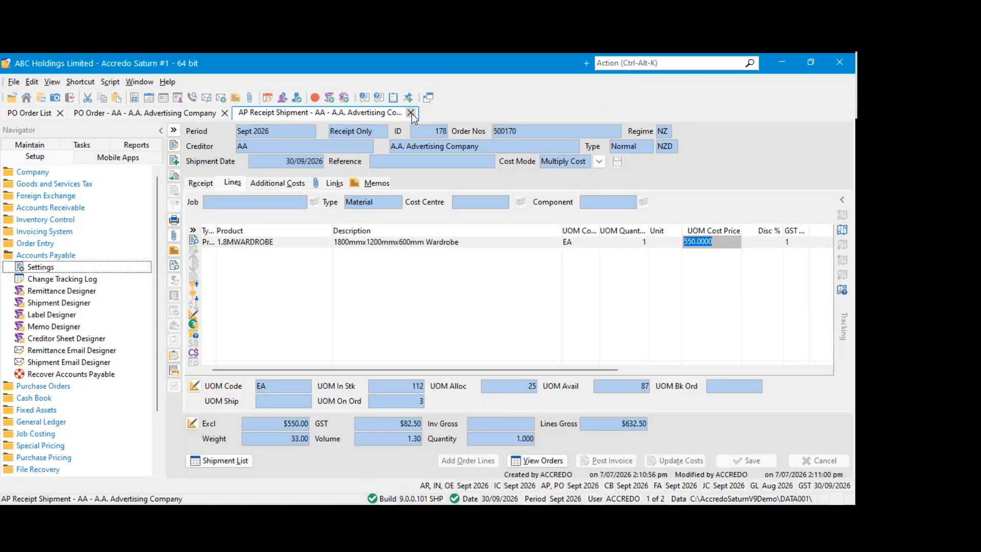
pyautogui.click(411, 113)
pyautogui.click(225, 113)
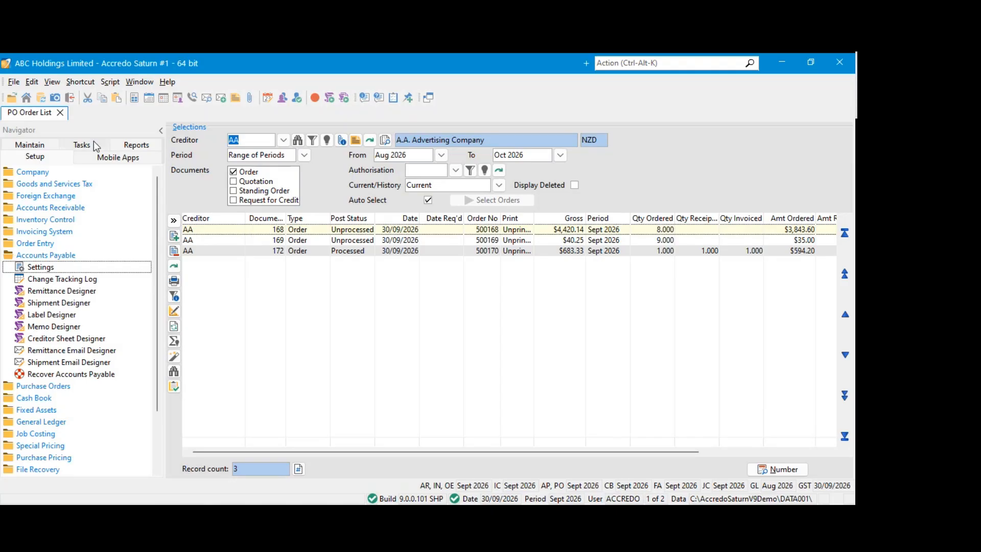
# Enable Use Invoiced Cross-rate for Receipts in the Accounts Payable shipment settings and save them
pyautogui.click(41, 267)
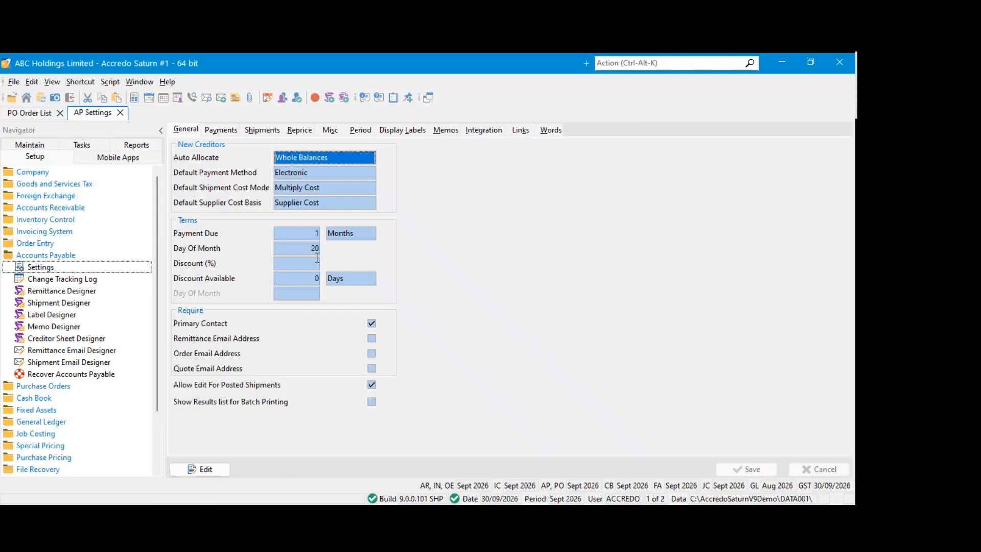
pyautogui.click(247, 130)
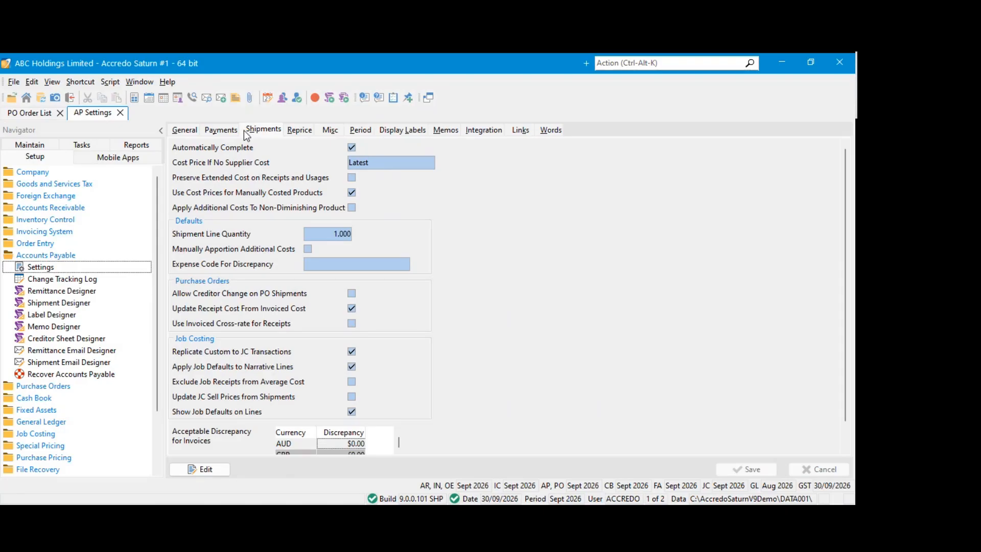
pyautogui.click(216, 469)
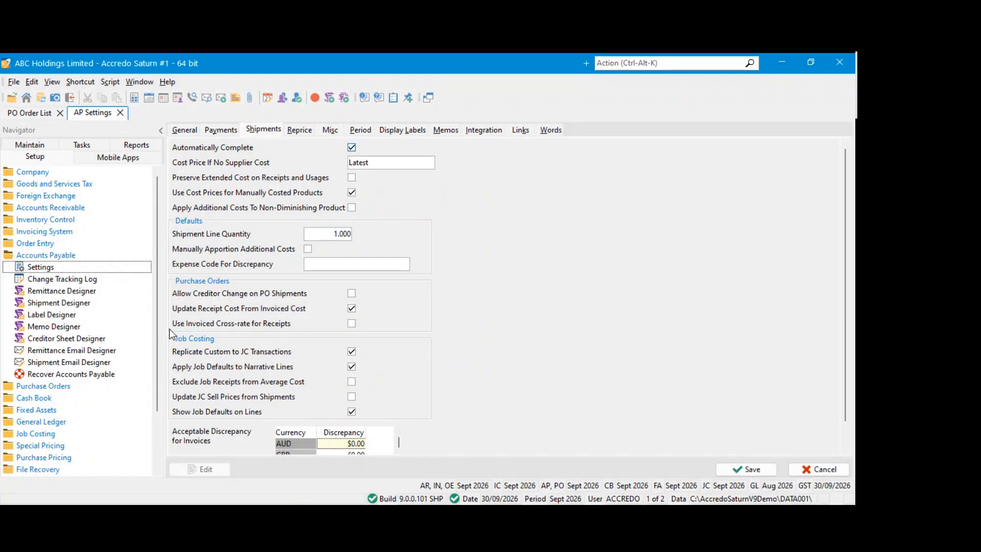
pyautogui.click(352, 324)
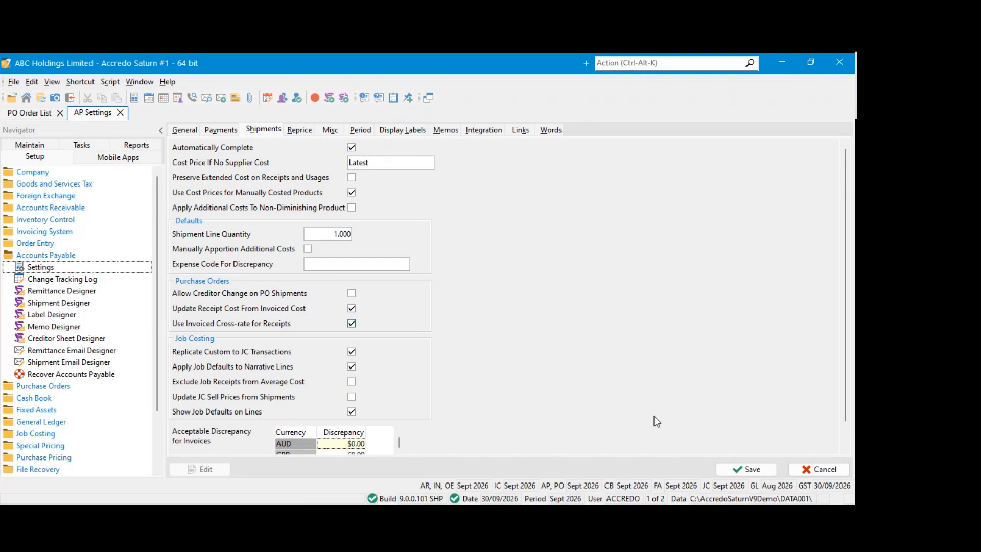
pyautogui.click(736, 470)
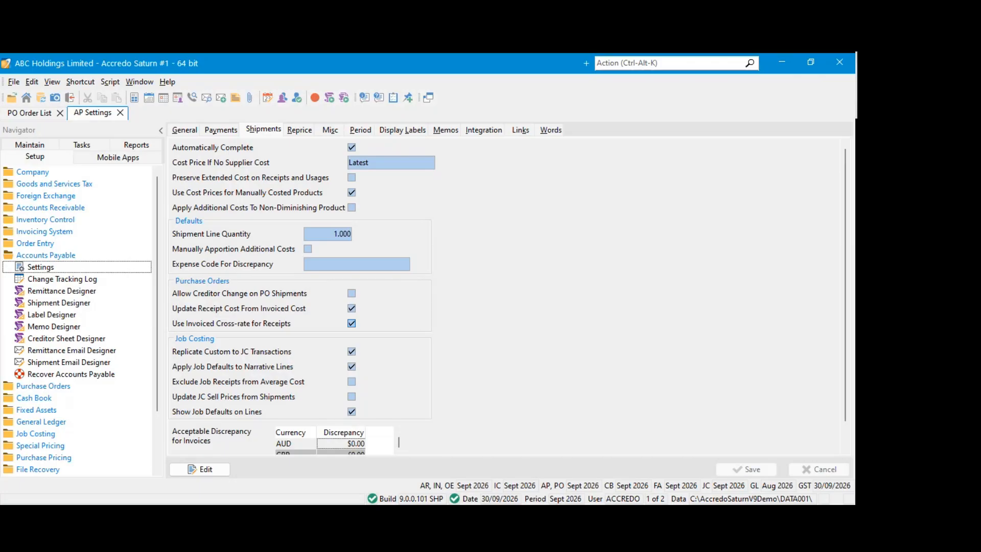
# Close the AP settings, the creditor record and the purchase order list
pyautogui.click(26, 145)
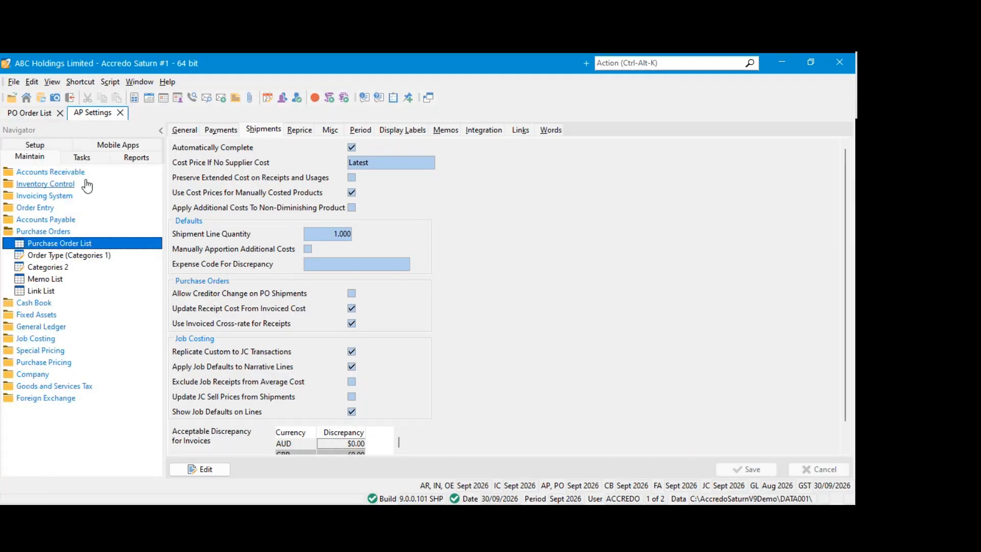
pyautogui.click(120, 113)
pyautogui.click(45, 233)
pyautogui.click(45, 232)
pyautogui.click(45, 233)
pyautogui.click(45, 219)
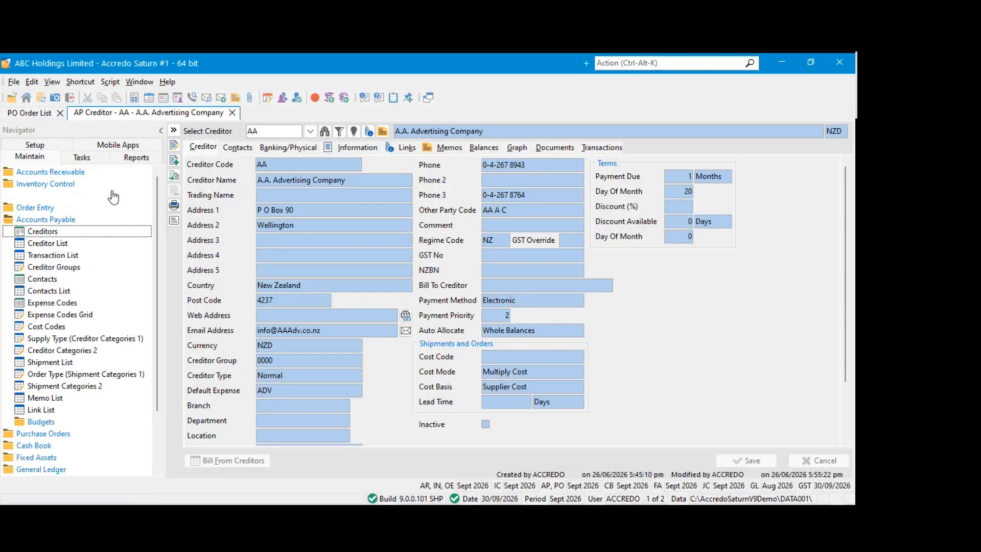
pyautogui.click(82, 157)
pyautogui.click(45, 219)
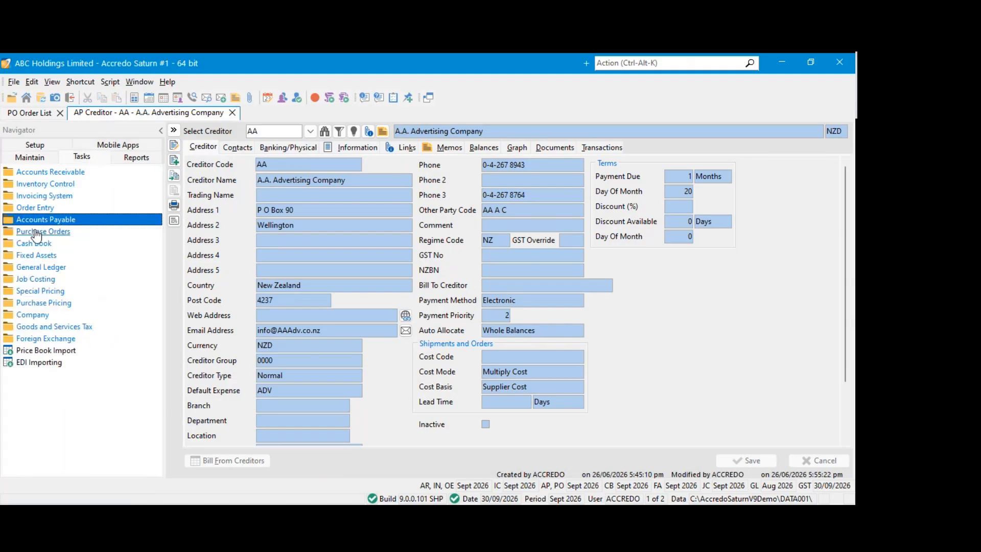
pyautogui.click(232, 112)
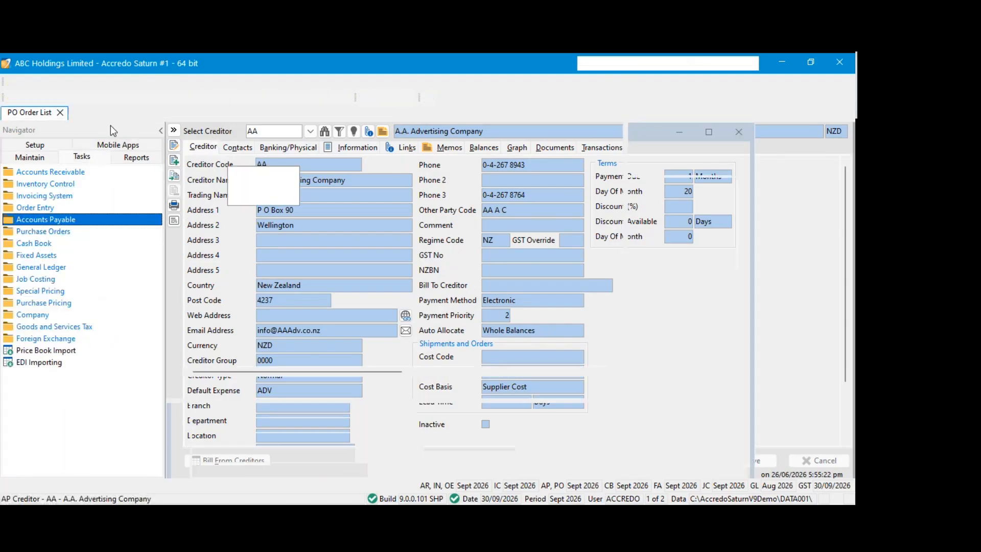
pyautogui.click(60, 113)
pyautogui.doubleClick(44, 205)
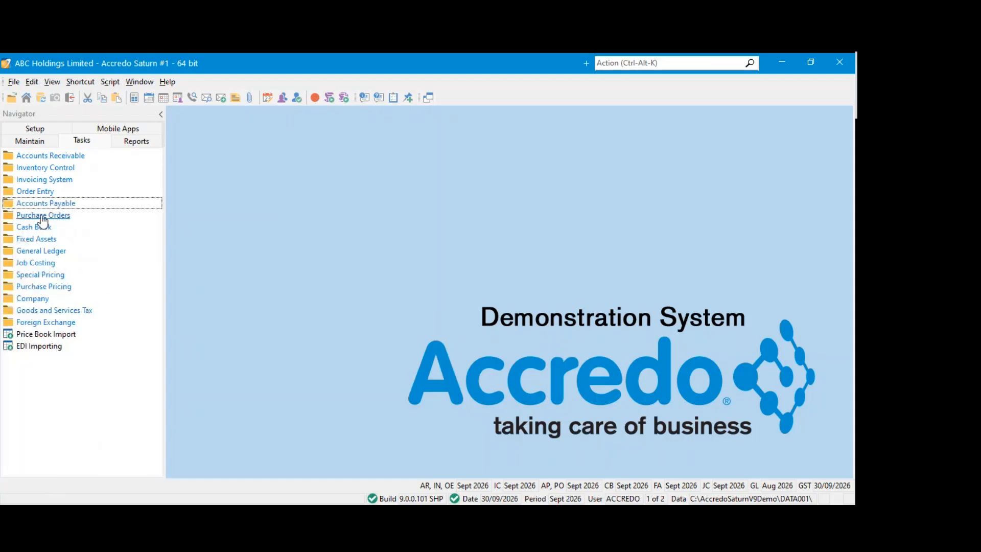
# Start a new purchase order for creditor CARDWELL
pyautogui.click(42, 216)
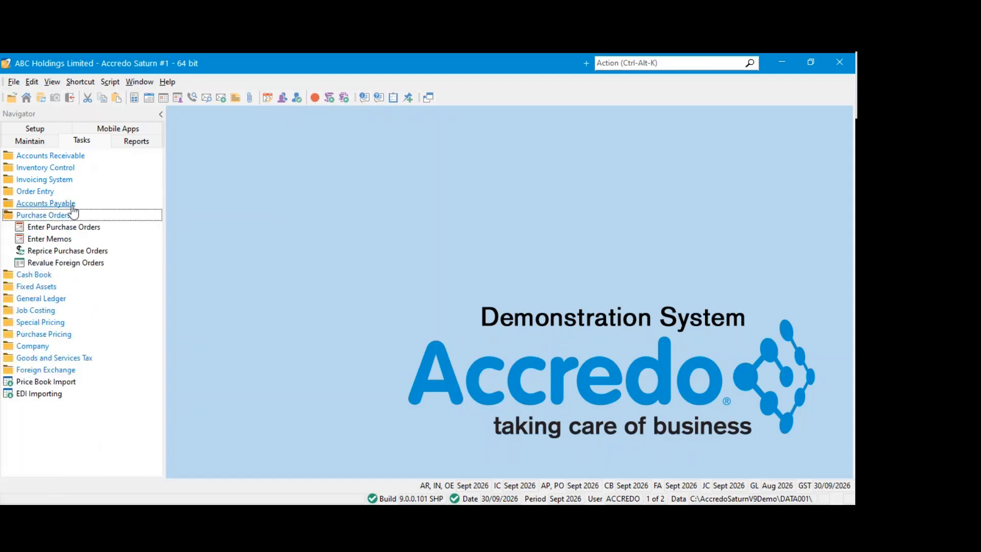
pyautogui.click(48, 218)
pyautogui.click(48, 218)
pyautogui.click(53, 226)
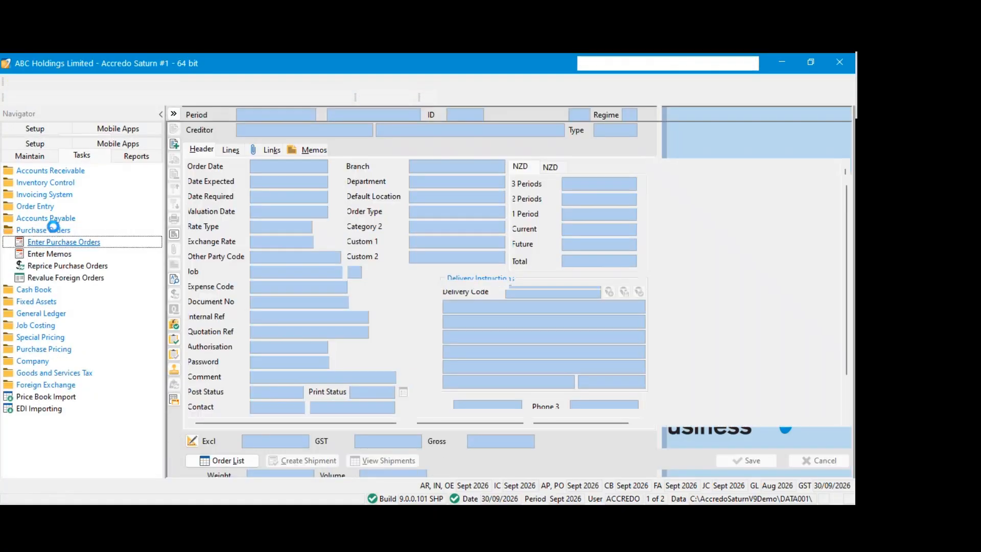
pyautogui.click(293, 147)
pyautogui.click(259, 215)
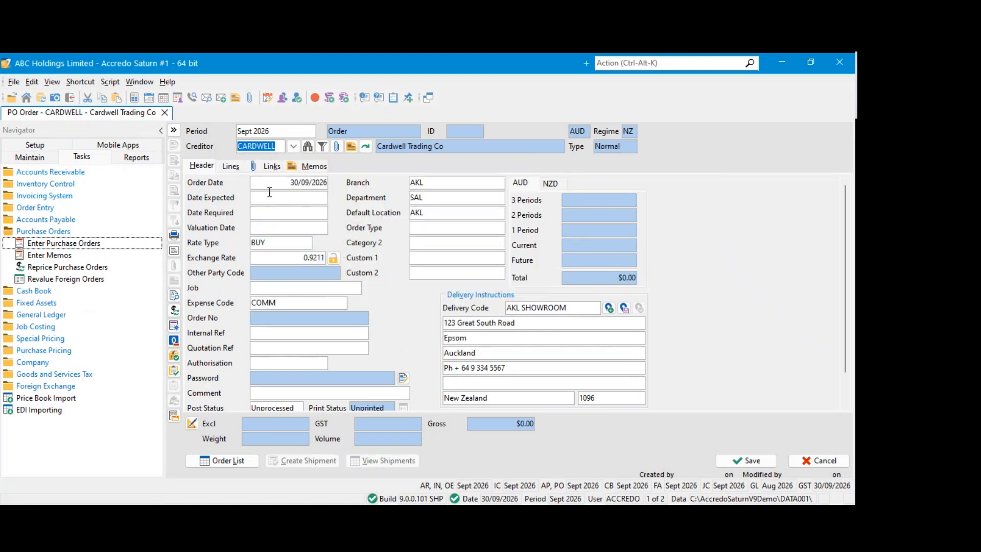
pyautogui.click(270, 197)
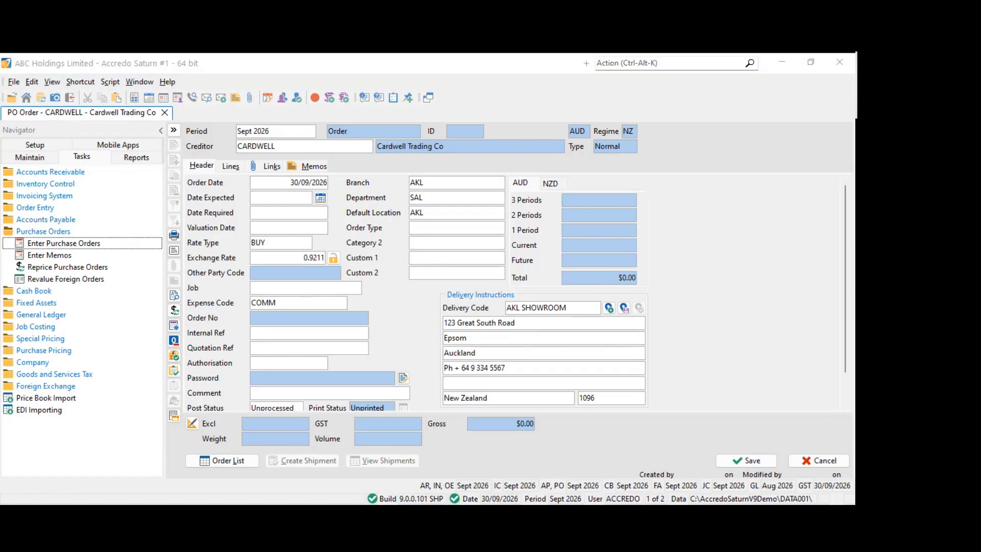
# Add product lines for 1.8MWARDROBE and 2XBEDCAB to the CARDWELL order
pyautogui.click(229, 167)
pyautogui.click(355, 224)
pyautogui.doubleClick(280, 261)
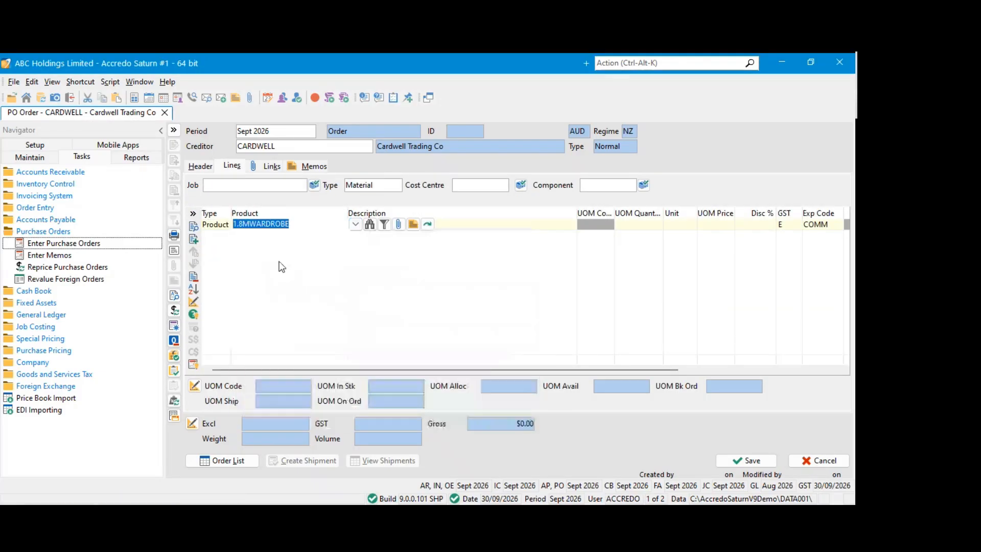
pyautogui.press('Down')
pyautogui.click(355, 236)
pyautogui.doubleClick(275, 281)
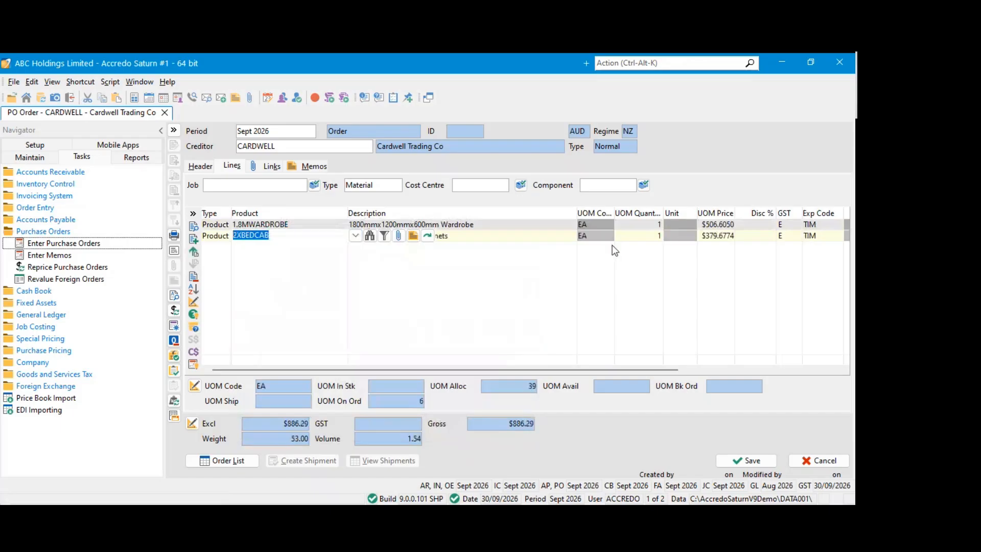
# Set the UOM quantity of both the 1.8MWARDROBE and 2XBEDCAB lines to 2
pyautogui.click(623, 224)
pyautogui.write('2')
pyautogui.click(623, 236)
pyautogui.write('2')
pyautogui.click(588, 236)
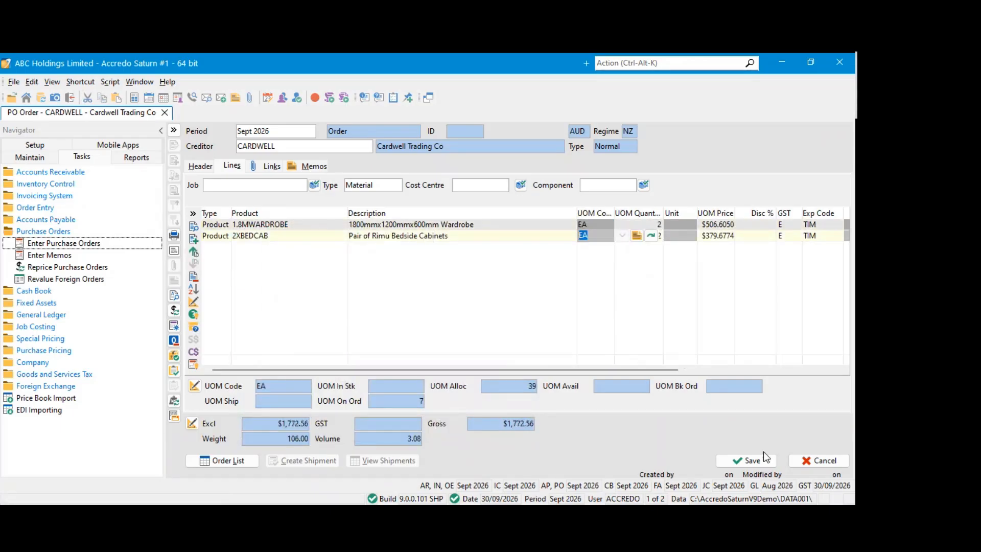
# Set the order's authorisation to AA and save the CARDWELL purchase order
pyautogui.click(763, 456)
pyautogui.click(290, 364)
pyautogui.click(265, 390)
pyautogui.click(731, 462)
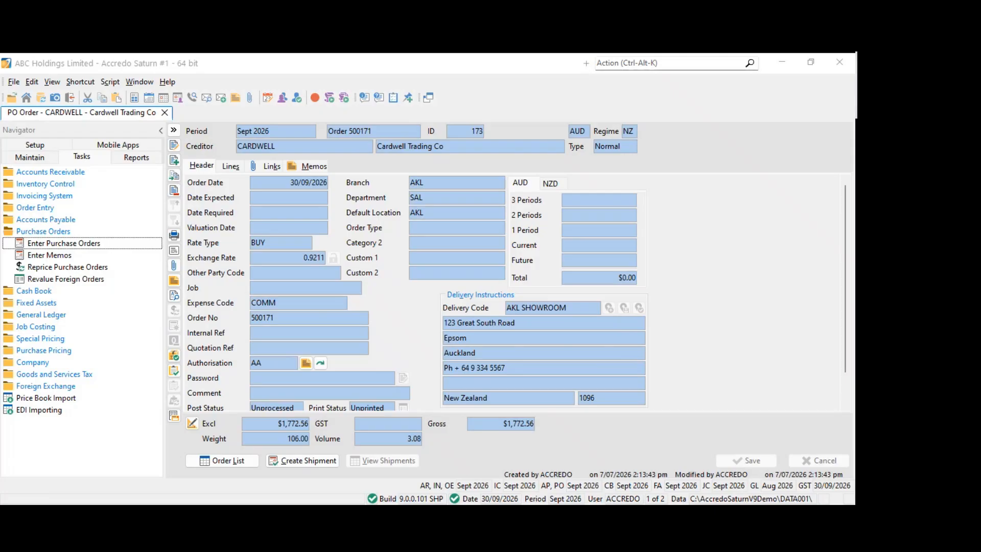
# Create an Invoice Only shipment from the CARDWELL order and delete its 2XBEDCAB line
pyautogui.click(297, 464)
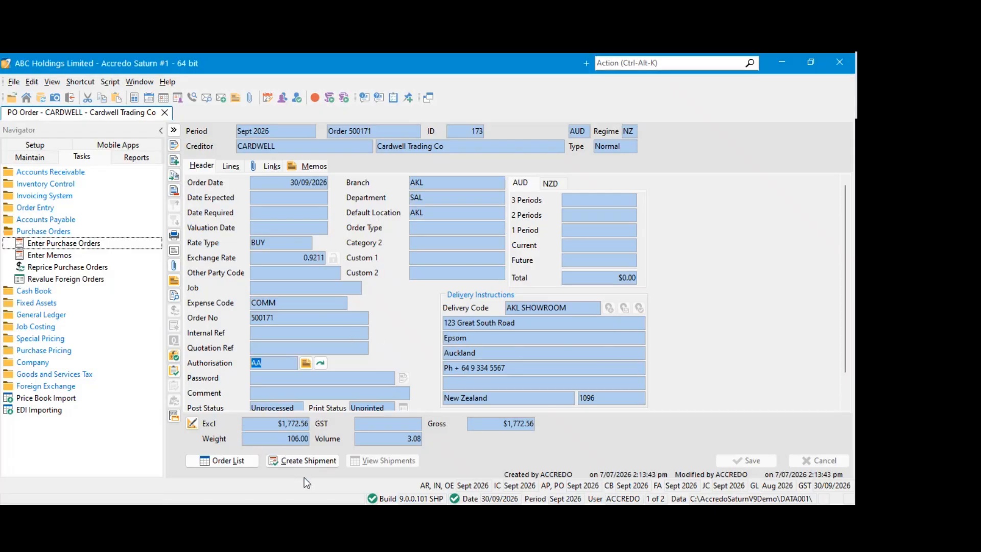
pyautogui.click(306, 459)
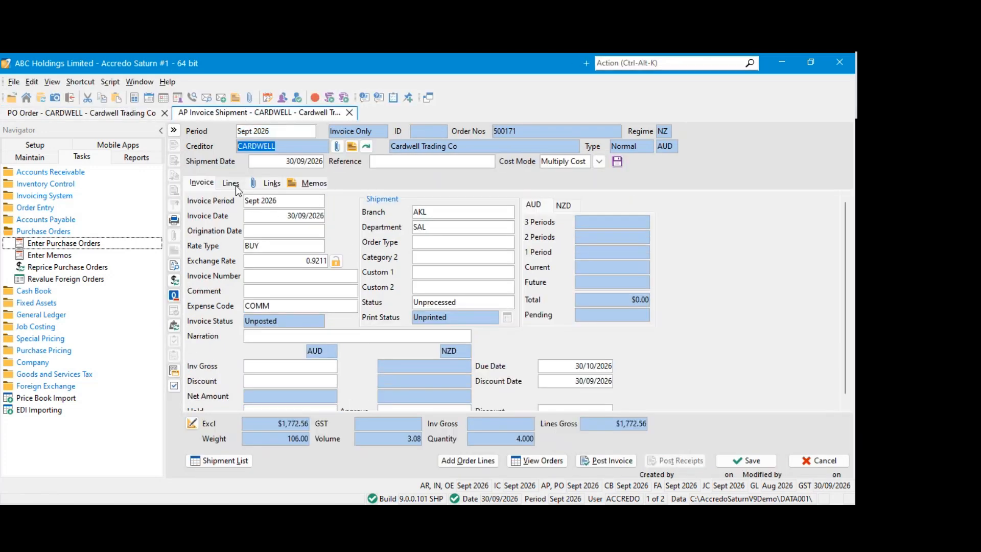
pyautogui.click(235, 185)
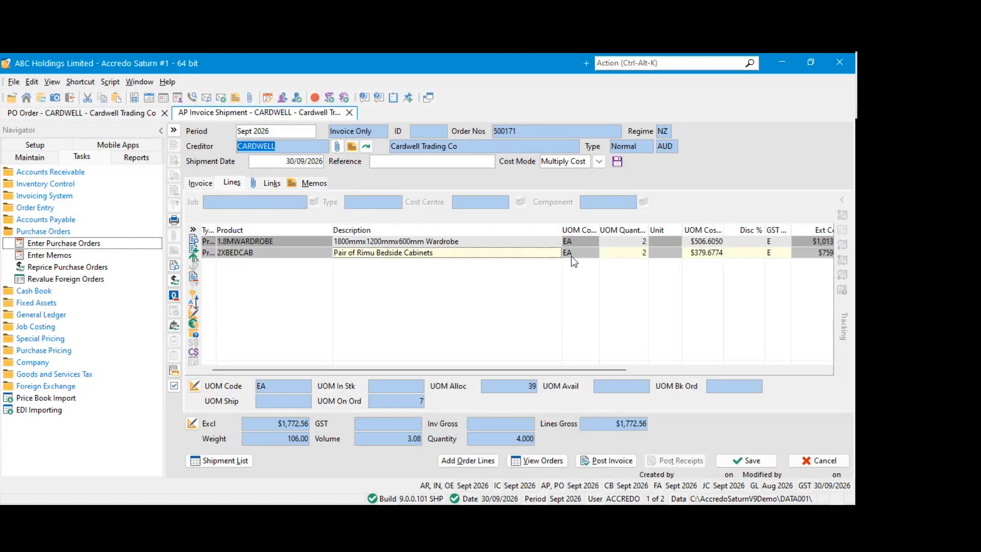
pyautogui.click(612, 252)
pyautogui.write('0')
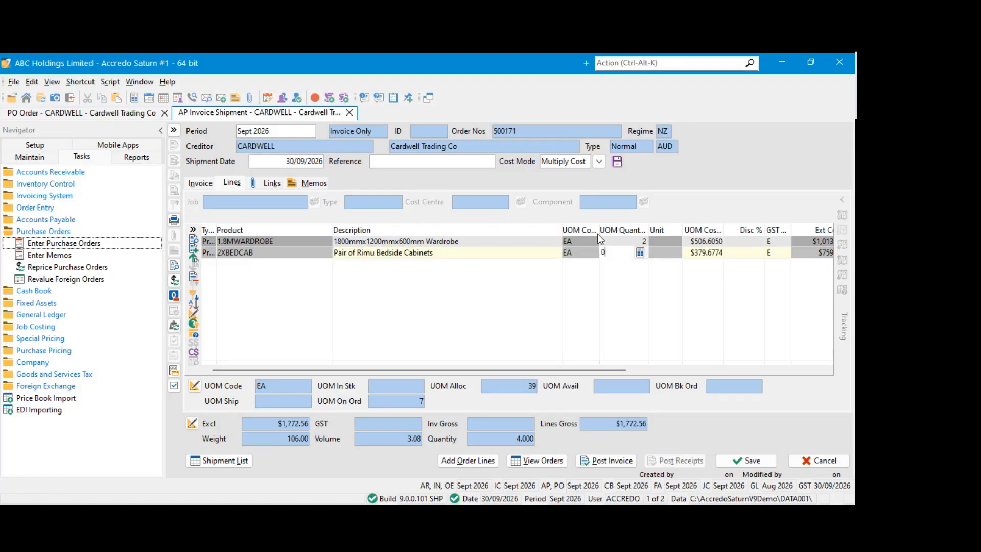
pyautogui.click(193, 279)
pyautogui.click(409, 300)
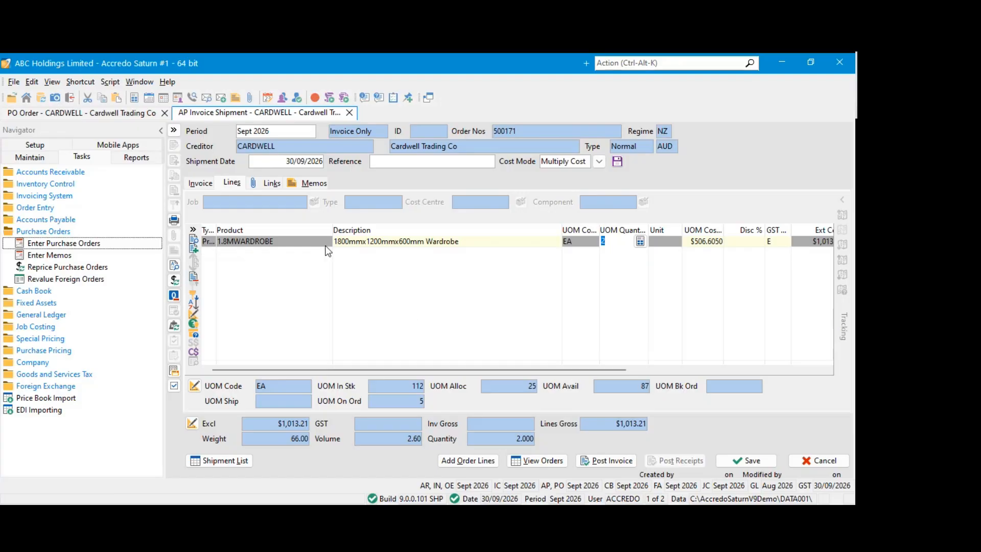
# Save the CARDWELL Invoice Only shipment with its invoice number left blank
pyautogui.click(310, 242)
pyautogui.click(200, 183)
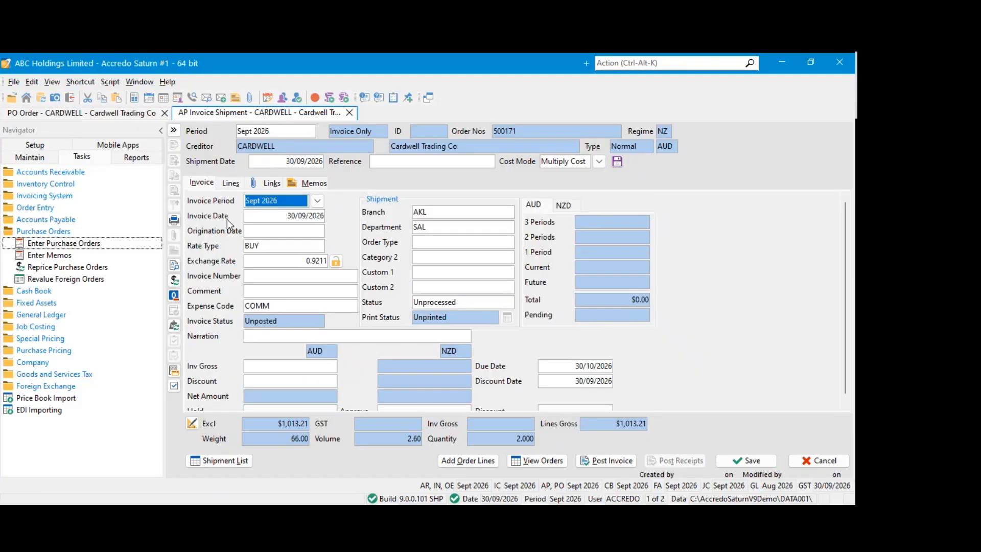
pyautogui.click(254, 274)
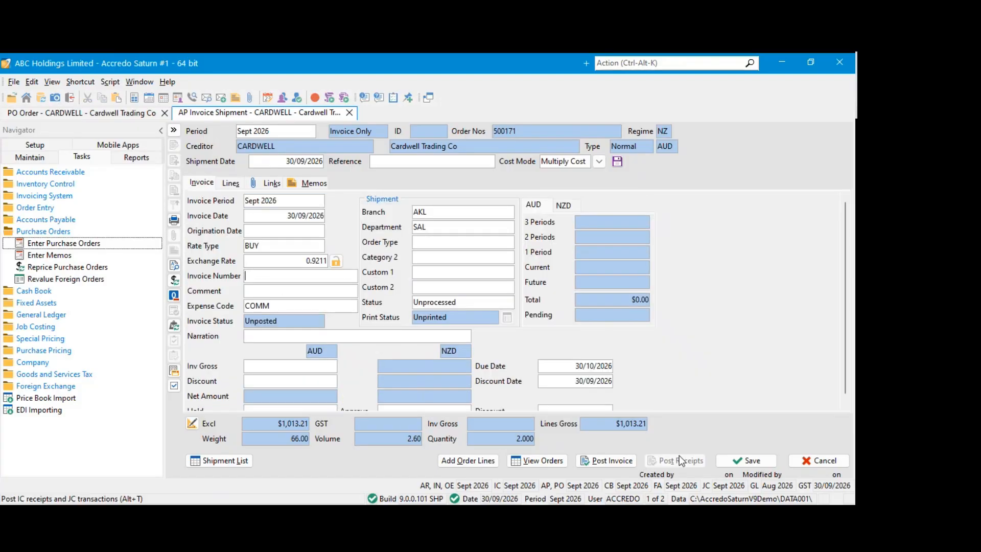
pyautogui.click(738, 458)
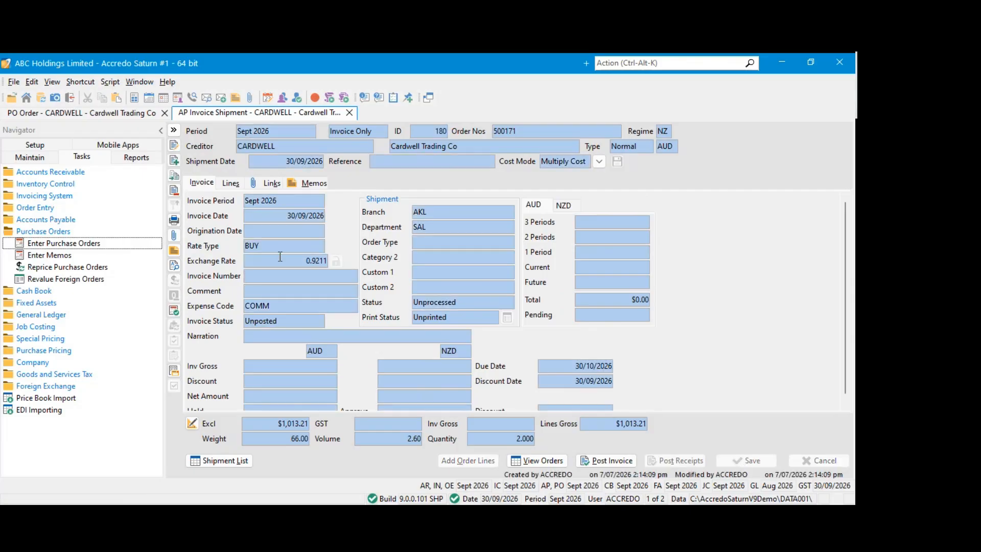
# Reopen the unposted CARDWELL Invoice Only shipment for editing, set its shipment and invoice dates to 1/09/2026, and save it
pyautogui.click(127, 113)
pyautogui.click(209, 114)
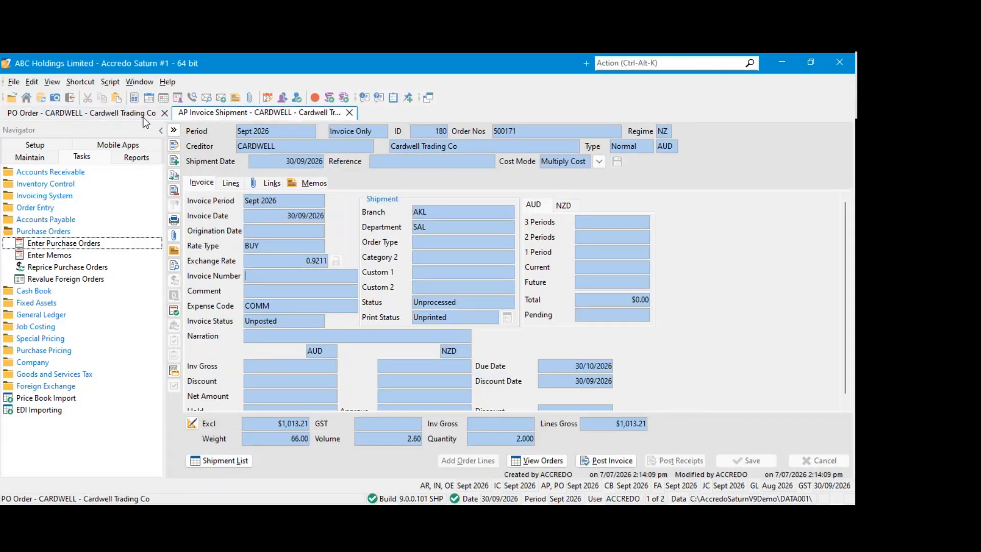
pyautogui.click(175, 145)
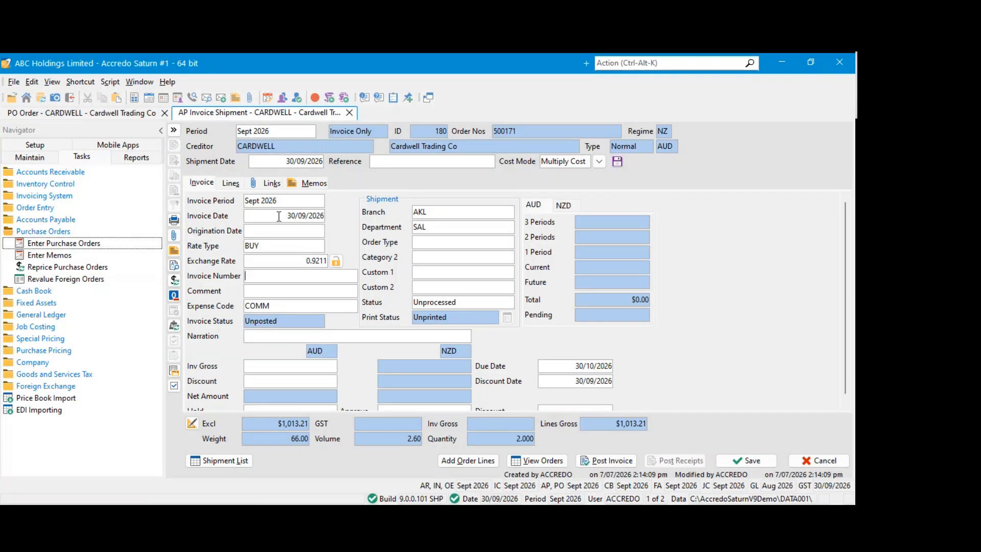
pyautogui.click(94, 109)
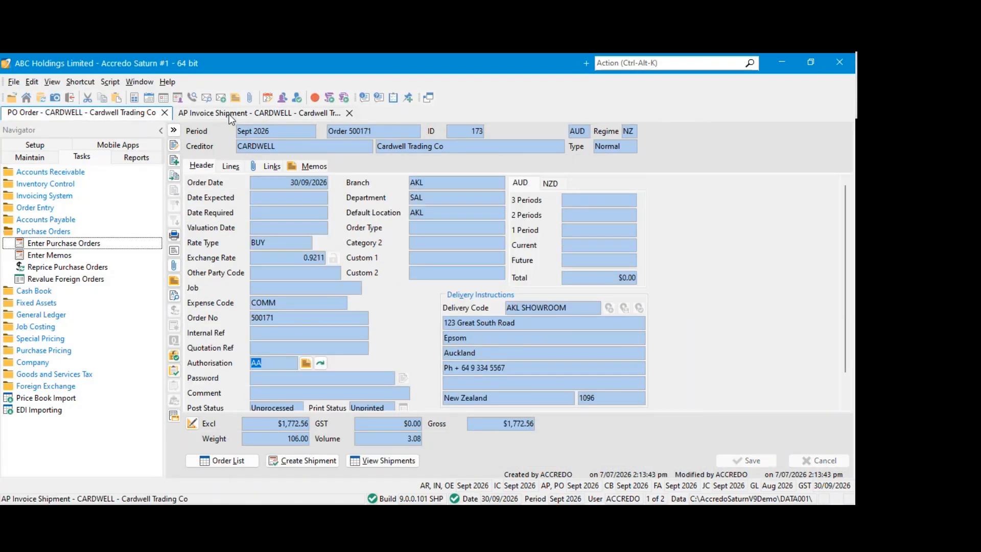
pyautogui.click(229, 112)
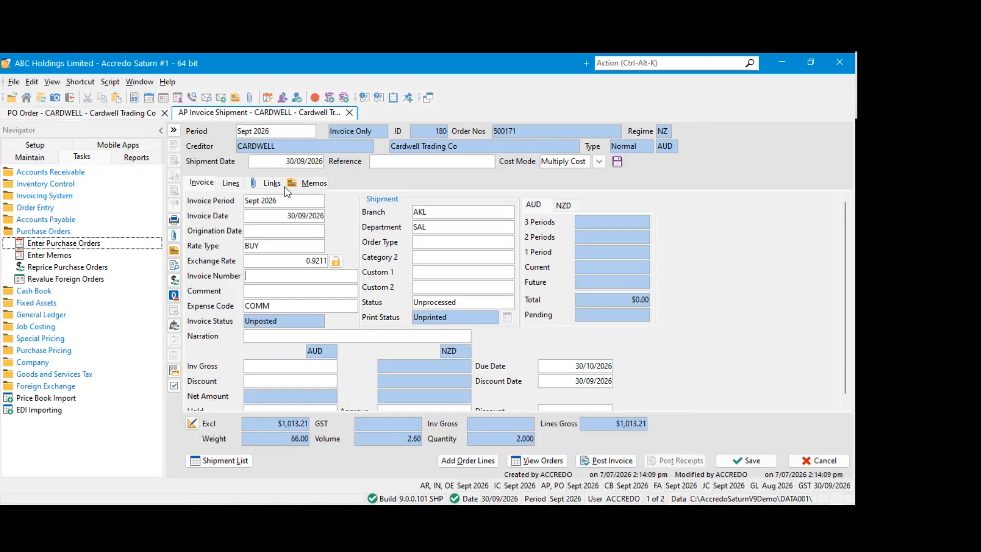
pyautogui.click(285, 158)
pyautogui.click(316, 161)
pyautogui.click(264, 198)
pyautogui.click(269, 214)
pyautogui.click(272, 231)
pyautogui.click(291, 261)
pyautogui.doubleClick(280, 261)
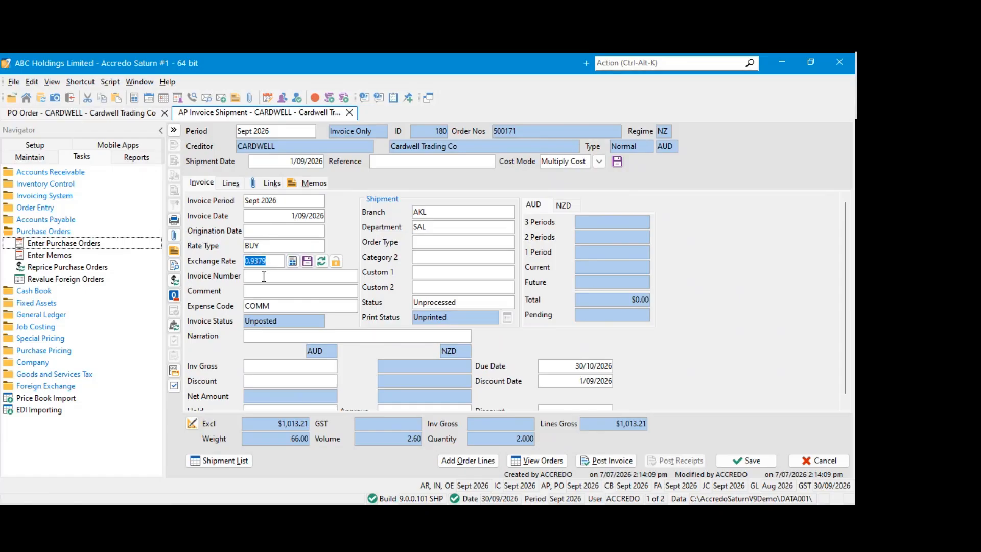
pyautogui.click(746, 461)
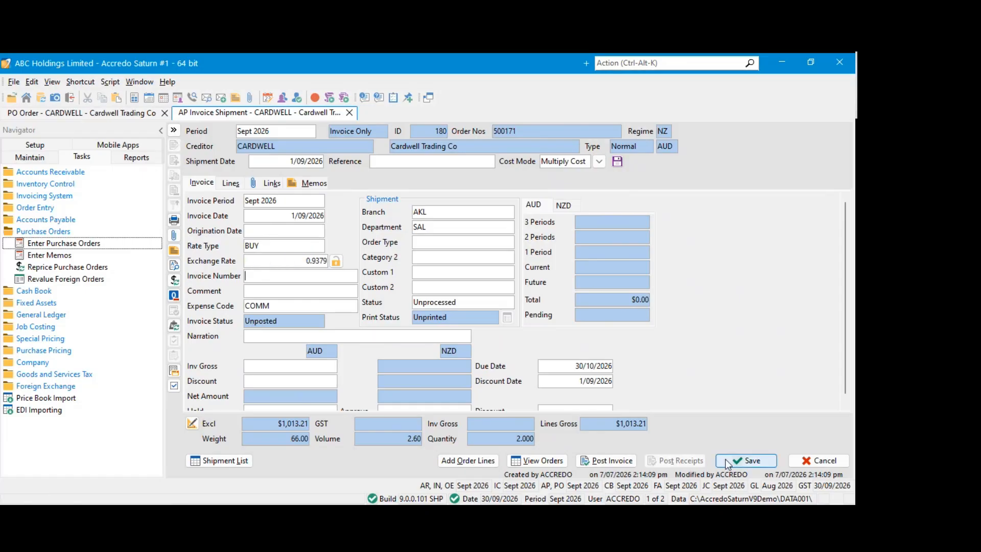
# Set the shipment's AUD invoice gross to 1013.21, save the change and post the invoice
pyautogui.click(613, 461)
pyautogui.click(454, 298)
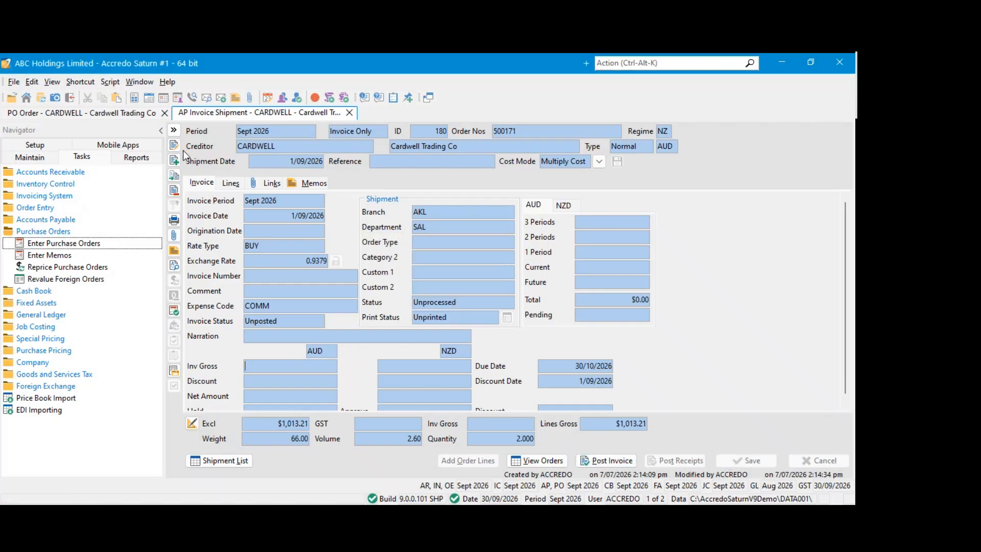
pyautogui.write('1')
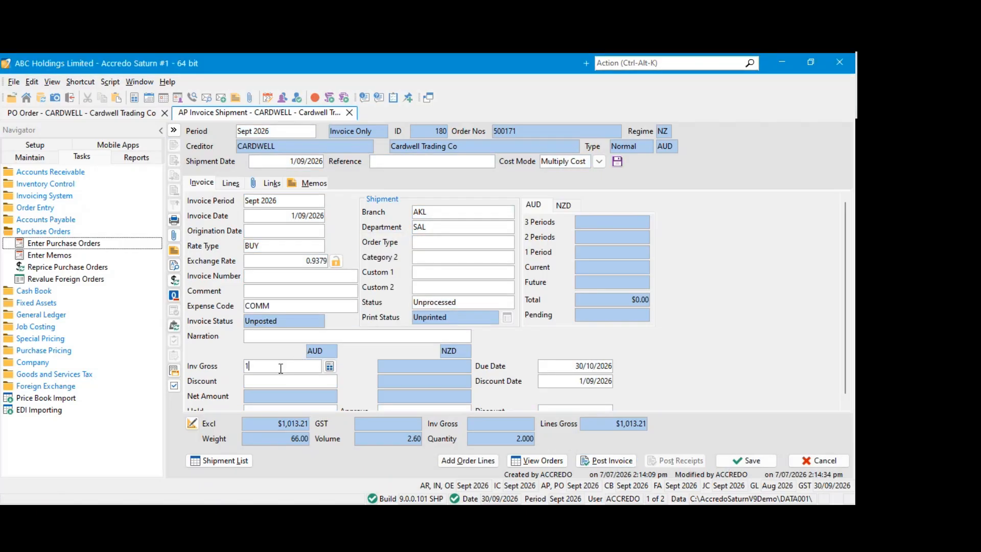
pyautogui.write('013.21')
pyautogui.click(732, 464)
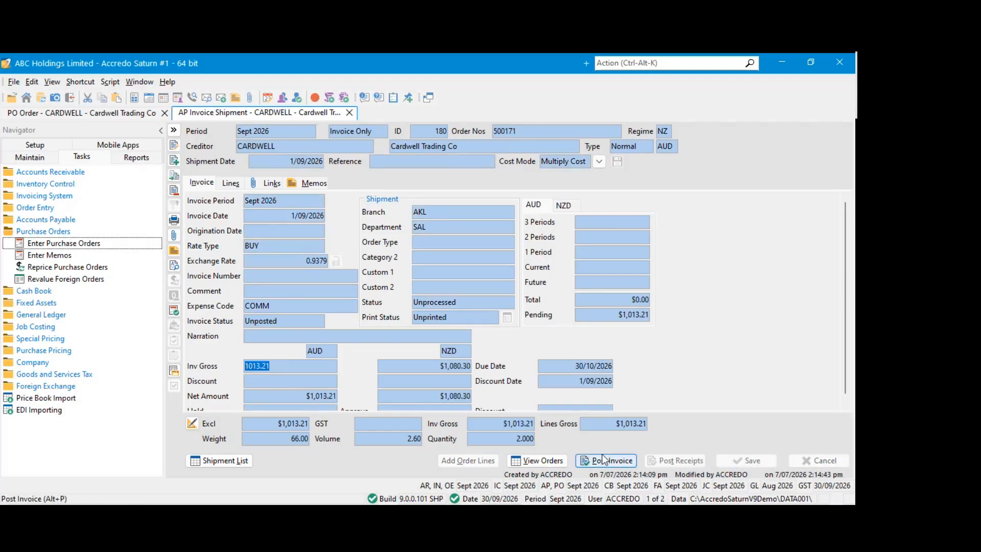
pyautogui.click(603, 458)
pyautogui.click(406, 302)
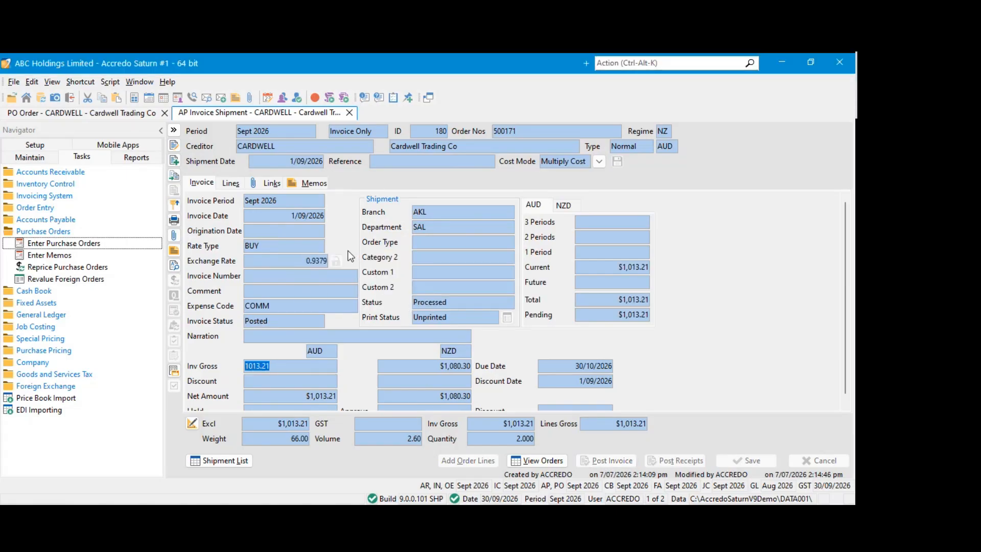
# Create a second Invoice Only shipment from the CARDWELL order with shipment and invoice dates of 2/09/2026
pyautogui.click(103, 115)
pyautogui.click(231, 166)
pyautogui.click(202, 165)
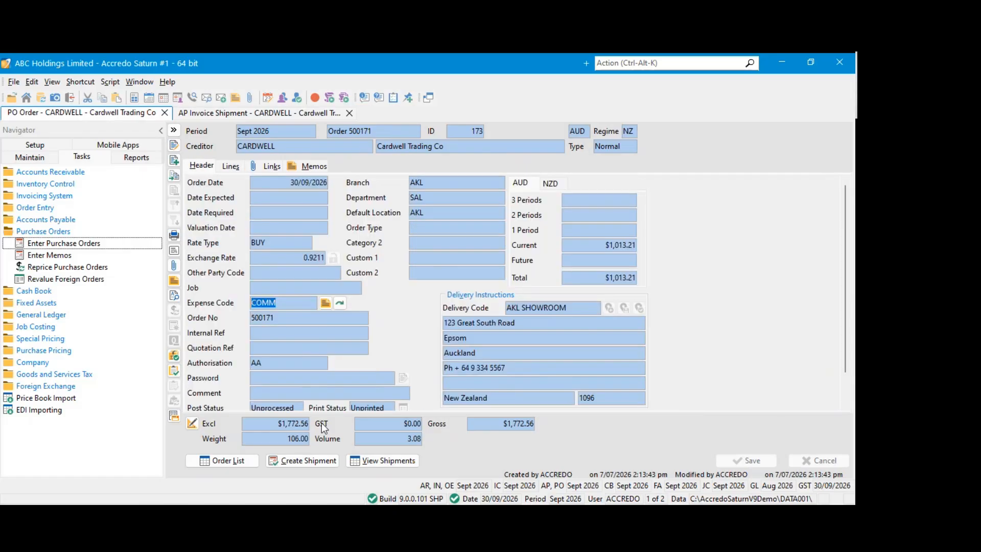
pyautogui.click(317, 462)
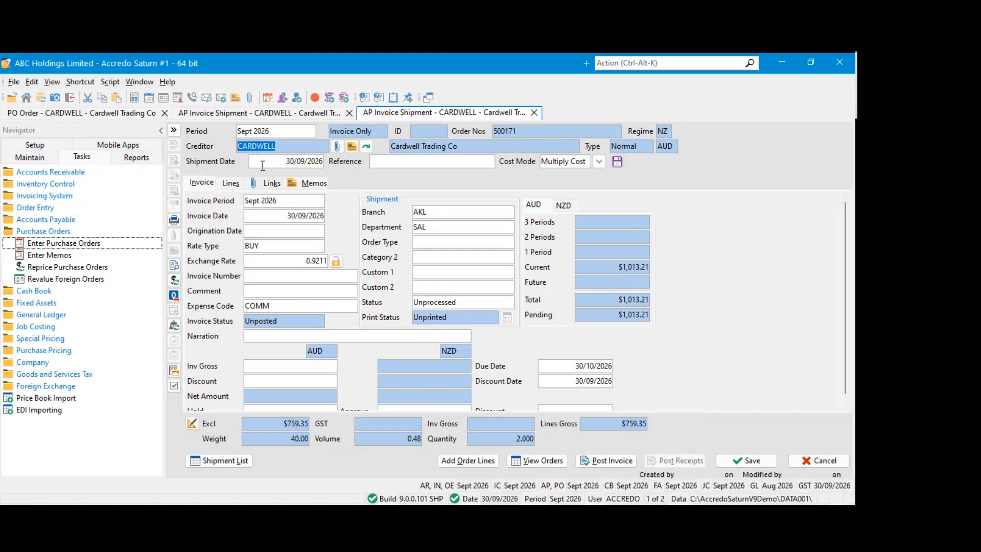
pyautogui.click(292, 162)
pyautogui.click(273, 199)
pyautogui.click(271, 217)
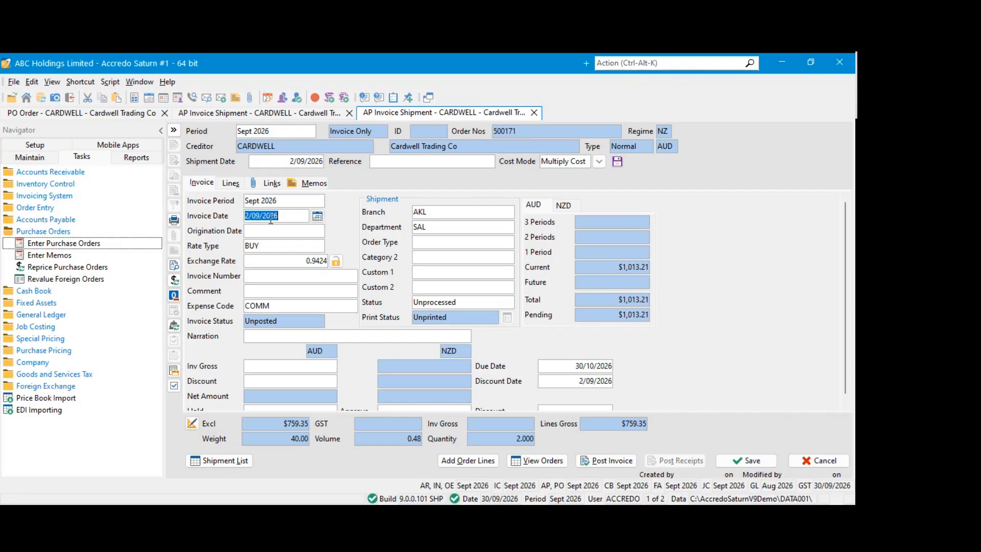
# Compare the exchange rate on the new invoice shipment with the rate on the posted one
pyautogui.click(267, 262)
pyautogui.doubleClick(267, 262)
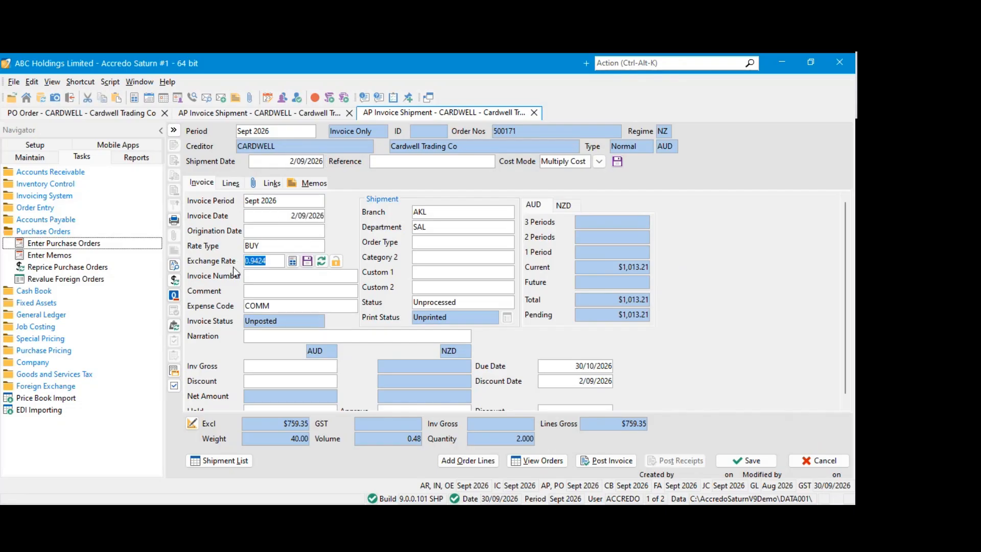
pyautogui.click(263, 276)
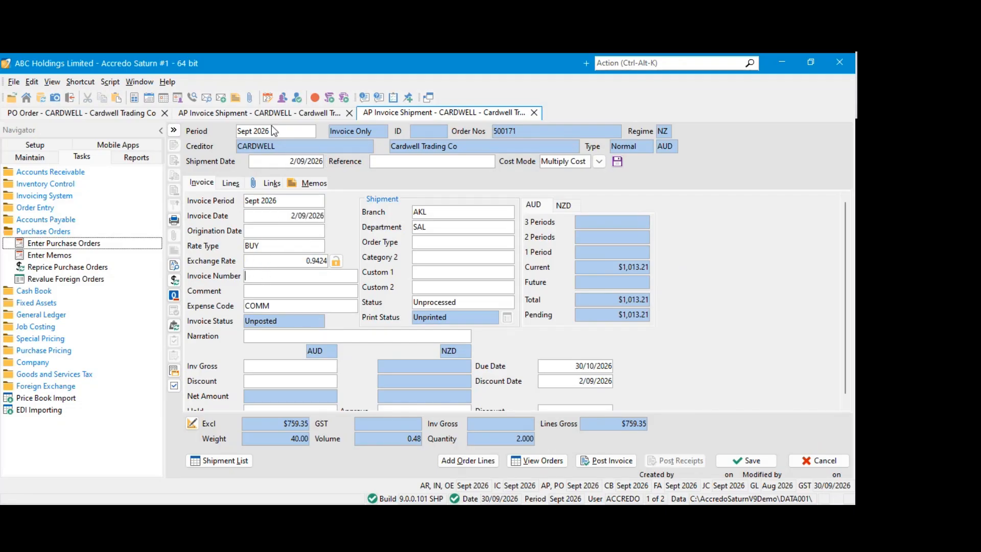
pyautogui.click(277, 113)
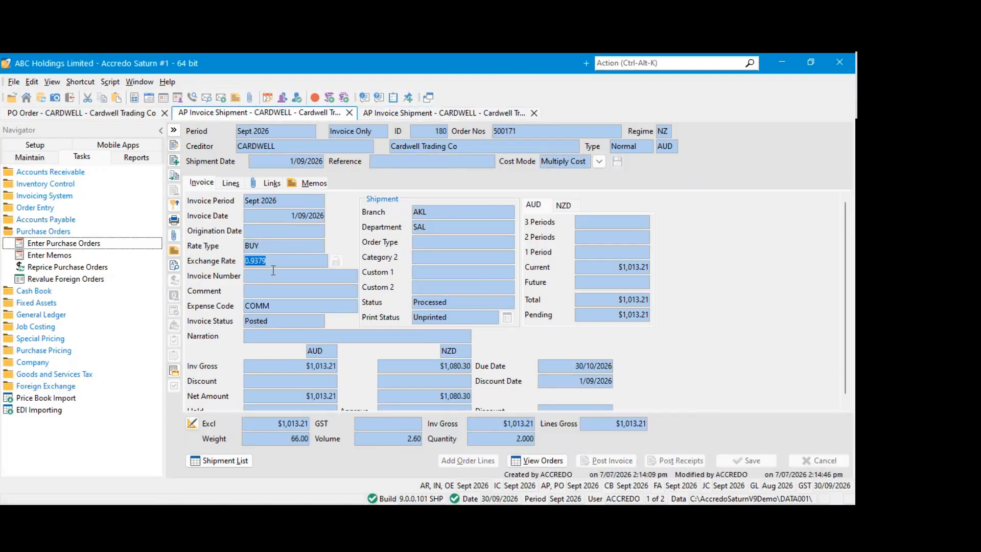
pyautogui.click(385, 118)
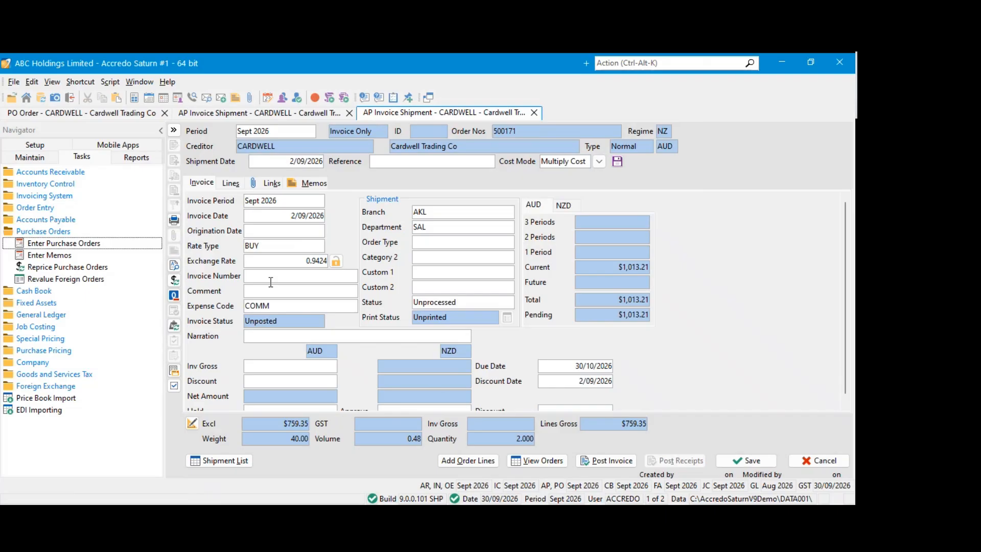
# Set the second shipment's AUD invoice gross to 759.35, save it and post its invoice
pyautogui.click(265, 368)
pyautogui.write('759.35')
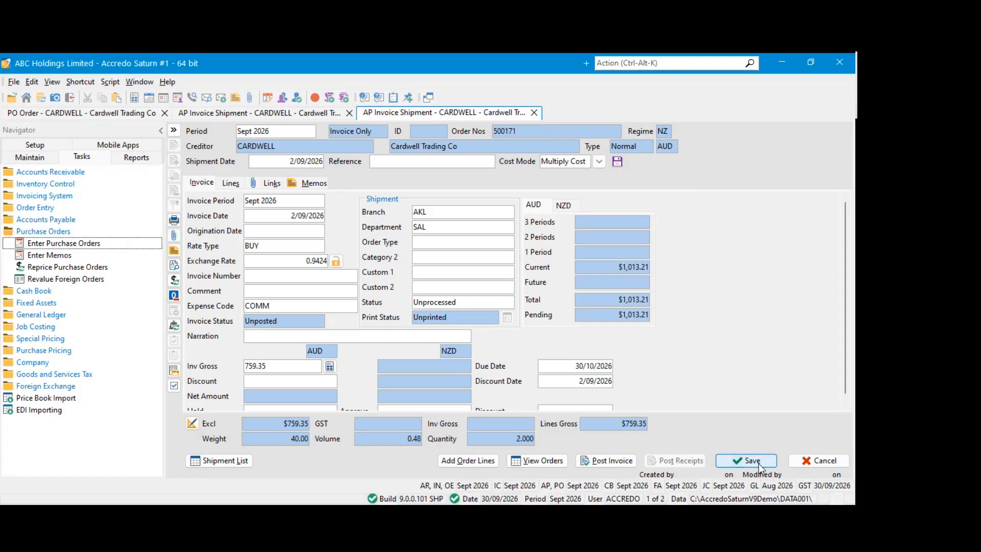
pyautogui.click(759, 463)
pyautogui.click(619, 462)
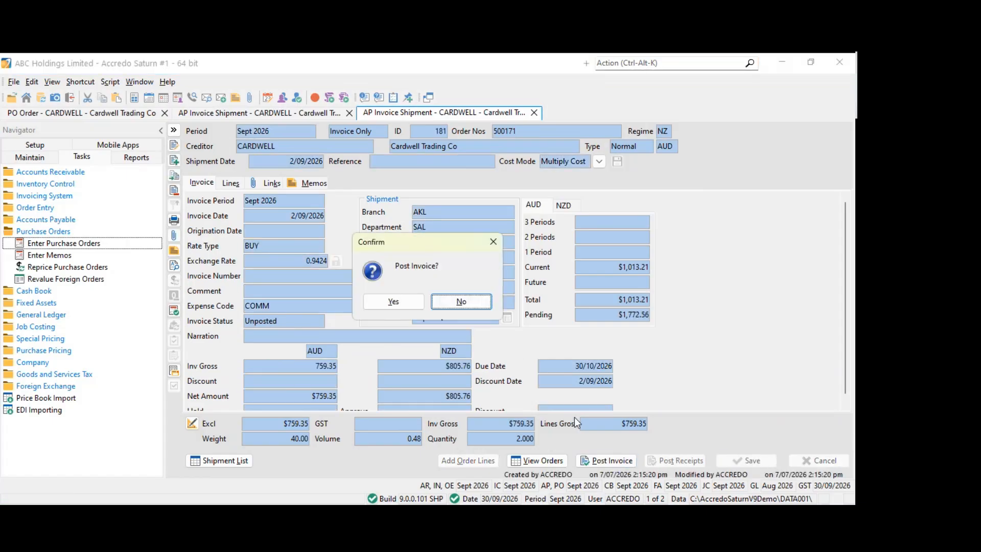
pyautogui.click(416, 302)
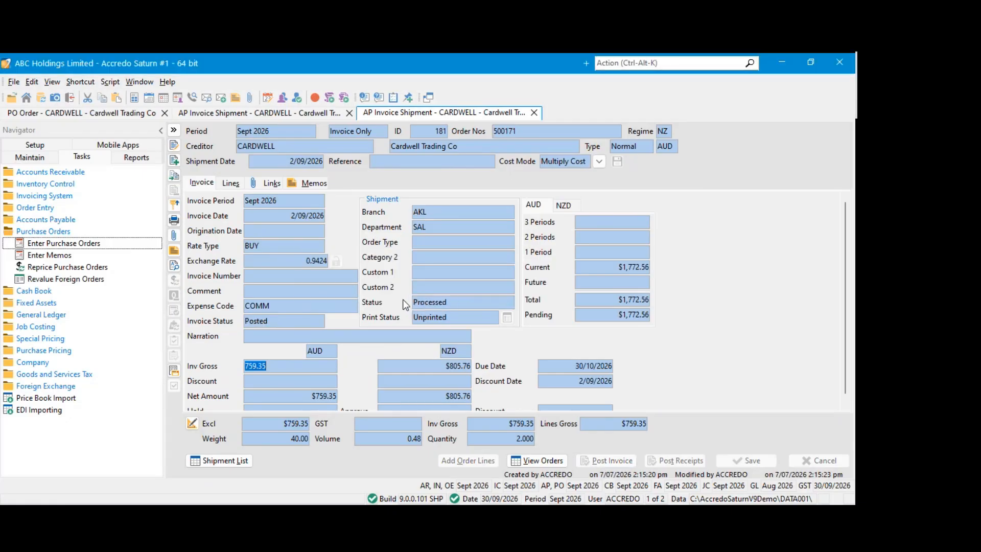
# Close both posted invoice shipments and create a Receipt Only shipment from the CARDWELL order
pyautogui.click(534, 112)
pyautogui.click(349, 113)
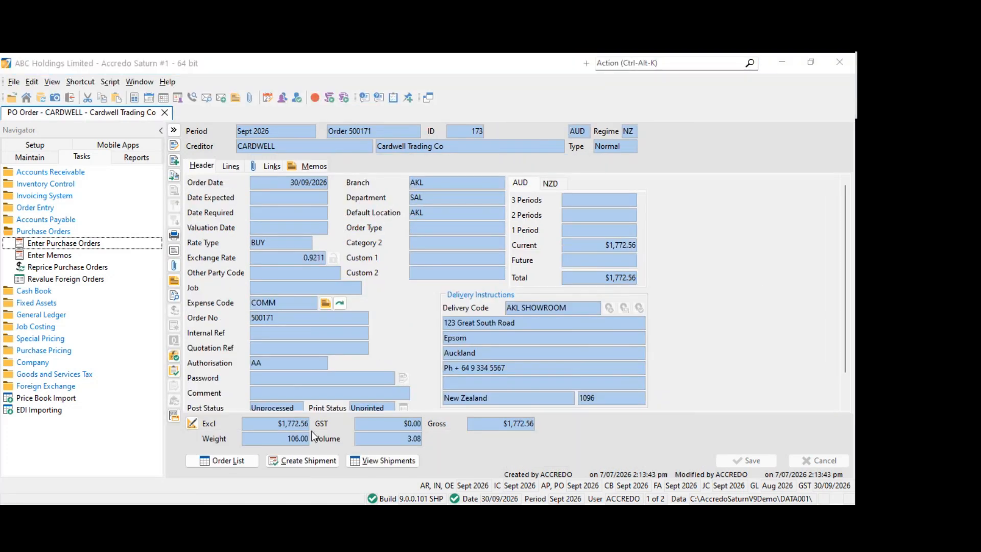
pyautogui.click(314, 489)
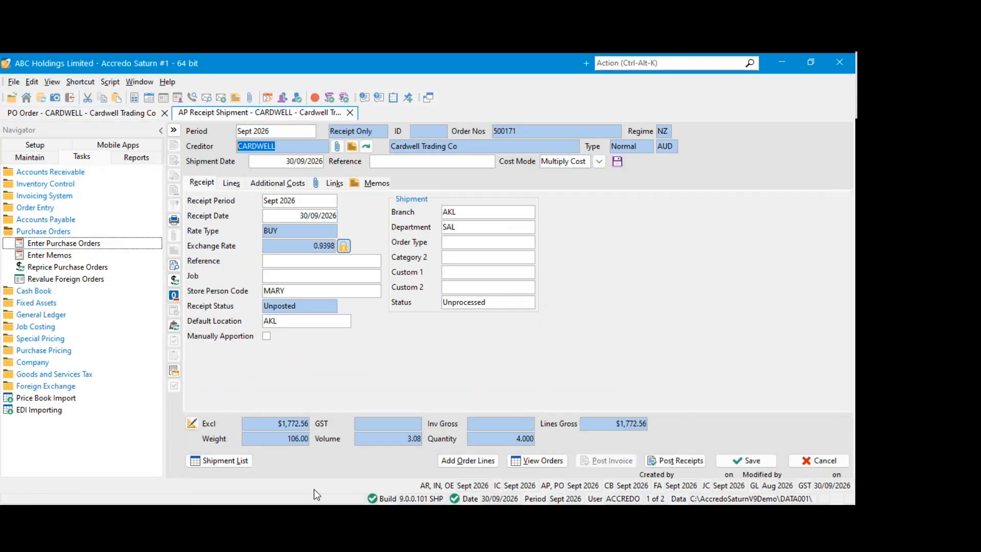
pyautogui.click(295, 247)
pyautogui.moveTo(302, 247); pyautogui.dragTo(263, 247)
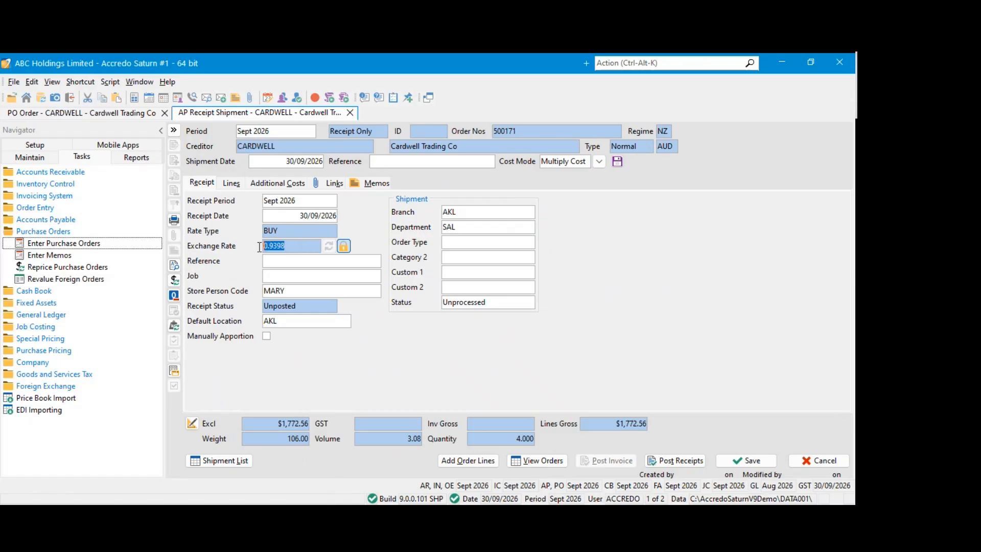
pyautogui.click(299, 261)
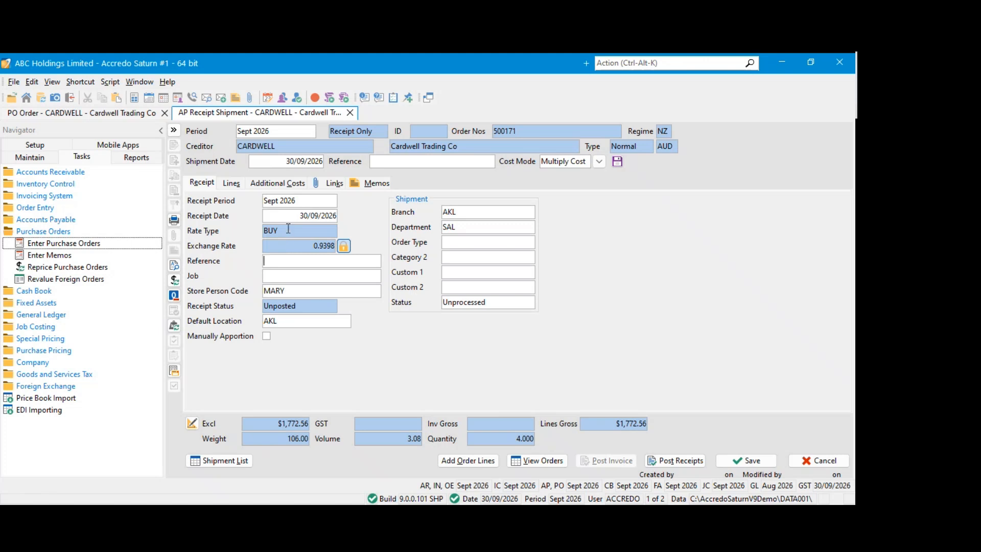
# Free the receipt shipment's exchange rate for manual editing and lock it again
pyautogui.click(290, 246)
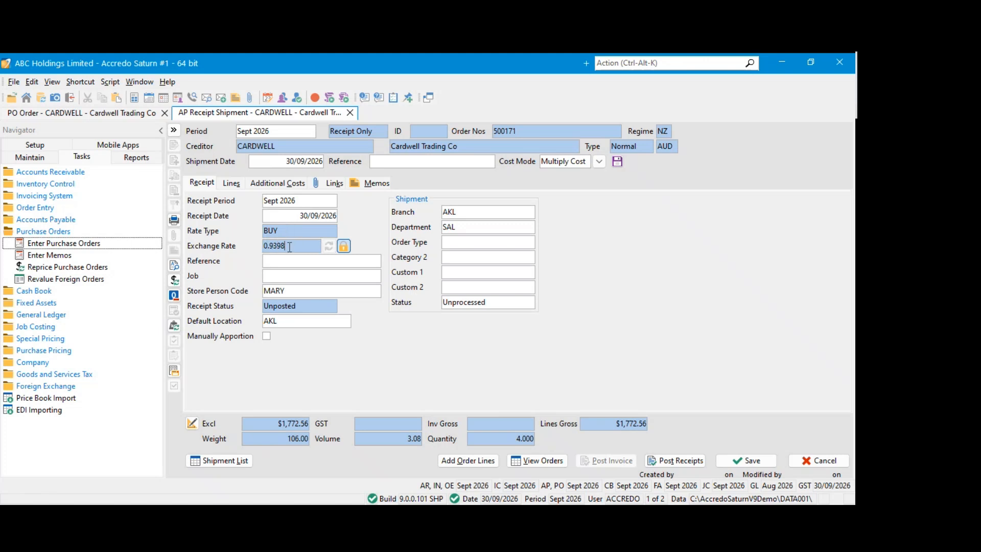
pyautogui.click(341, 248)
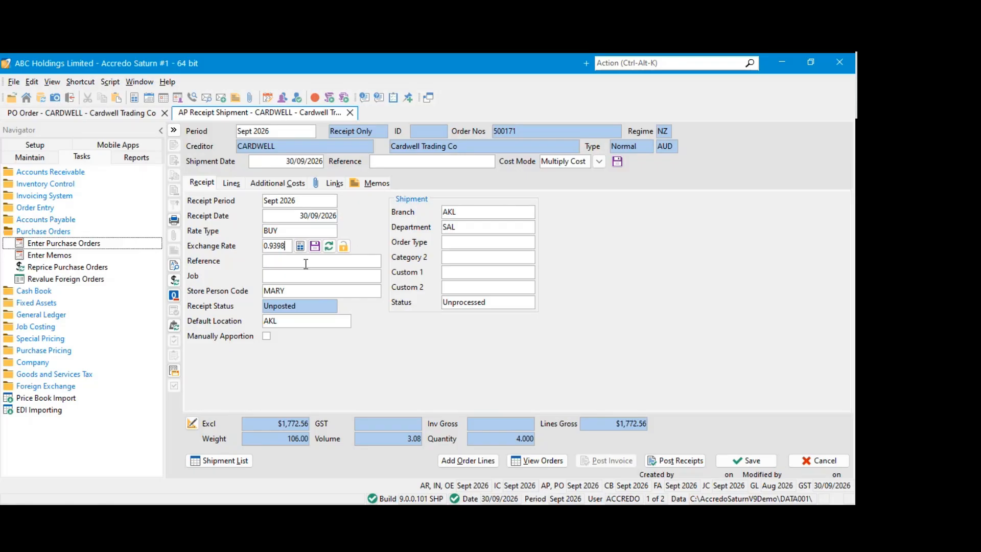
pyautogui.click(343, 246)
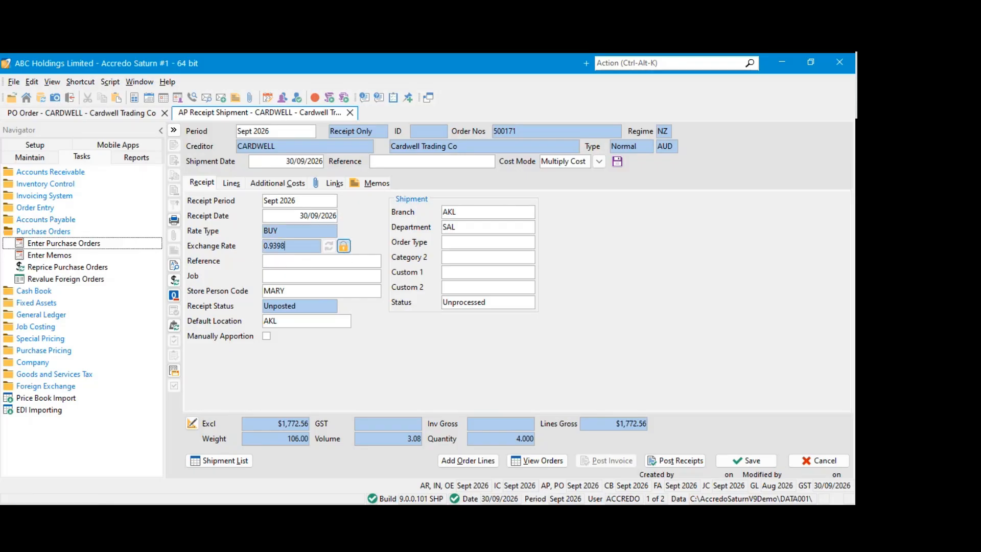
pyautogui.click(311, 263)
pyautogui.click(285, 246)
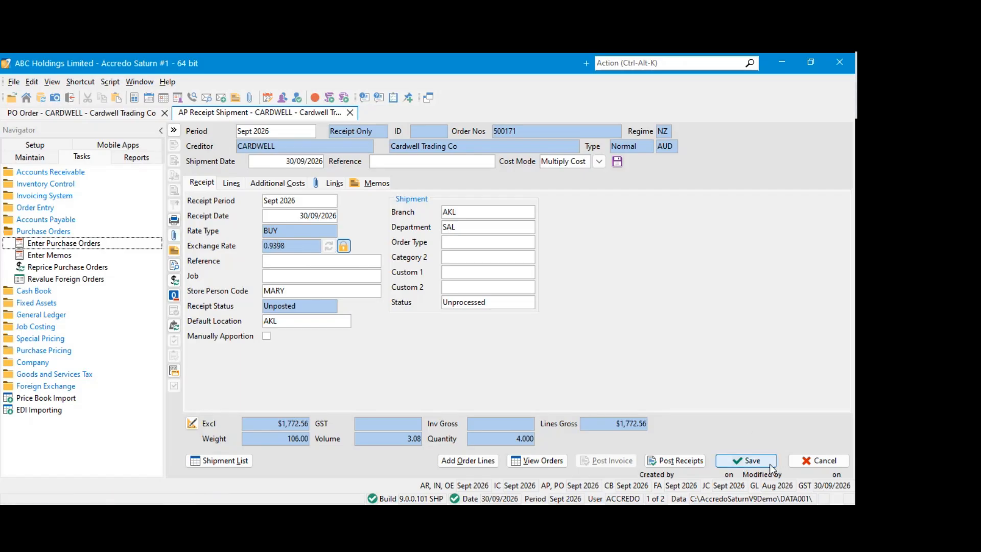
# Save the CARDWELL Receipt Only shipment without posting it, and close both the shipment and its purchase order
pyautogui.click(771, 465)
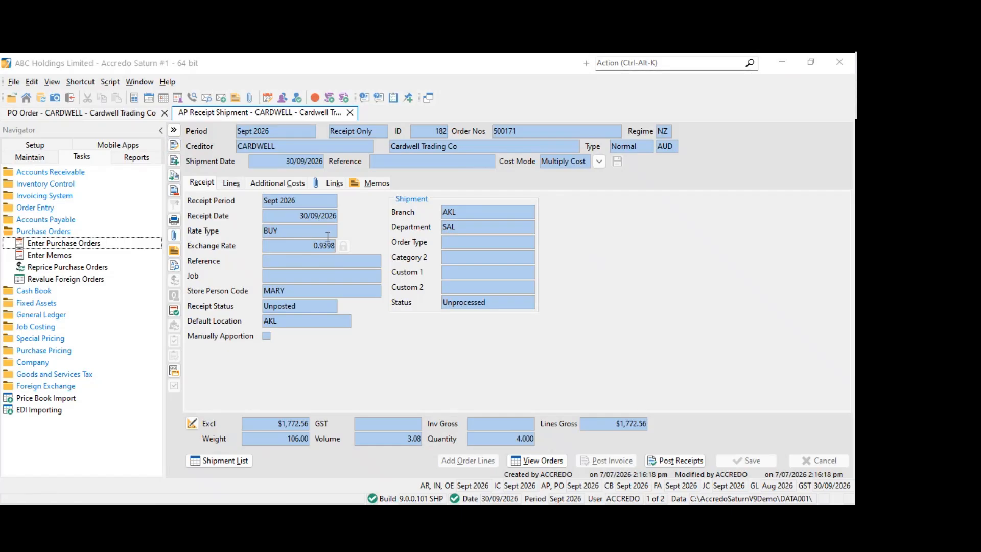
pyautogui.click(349, 112)
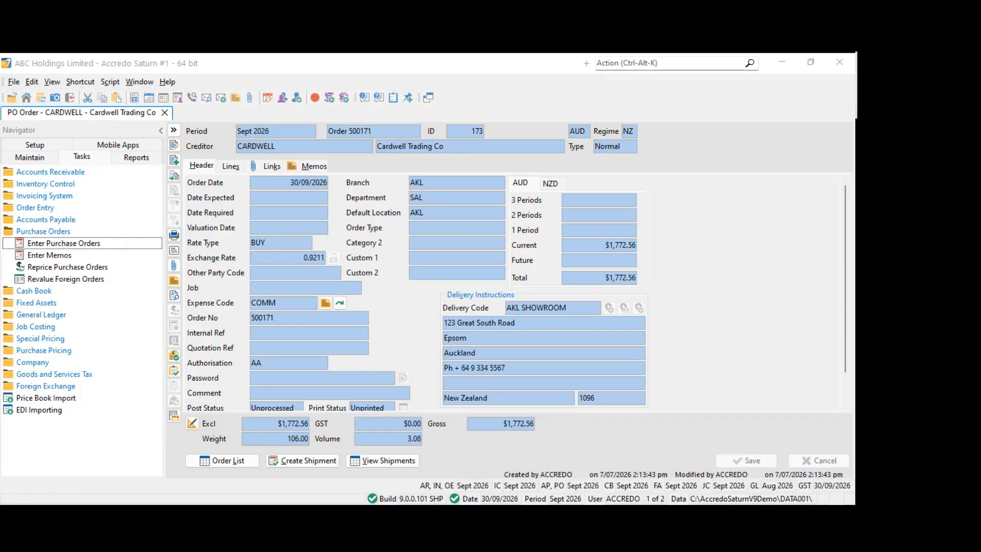
pyautogui.click(258, 198)
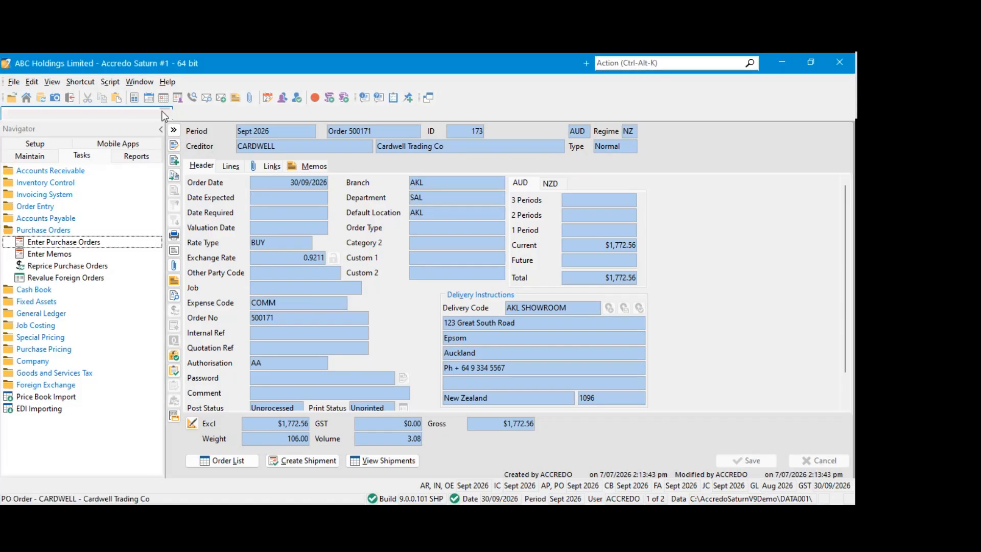
pyautogui.click(166, 113)
# Collapse the Purchase Orders tasks and open invoice entry in the Invoicing System
pyautogui.click(46, 217)
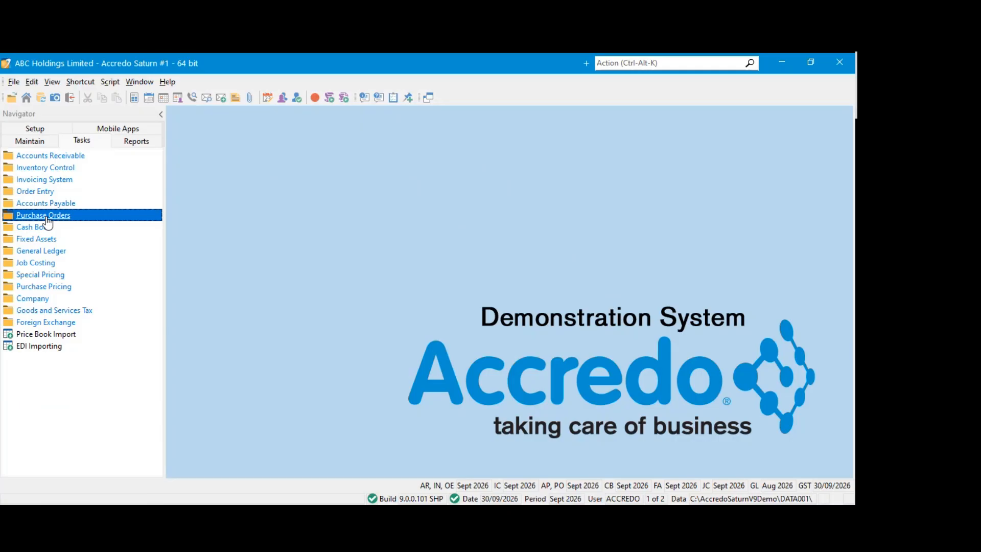
pyautogui.click(40, 168)
pyautogui.click(40, 168)
pyautogui.click(41, 179)
pyautogui.click(39, 192)
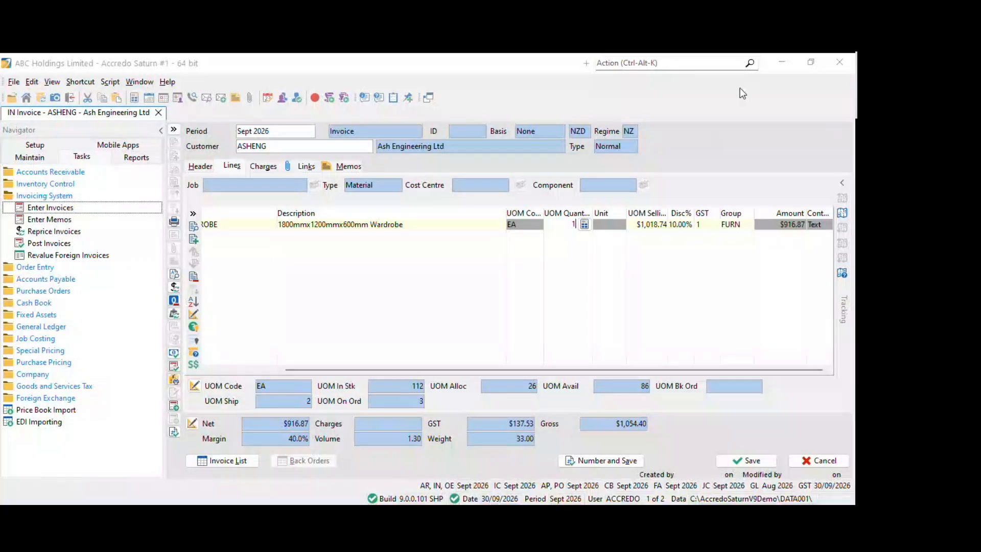
# Review the 1.8MWARDROBE line on the Ash Engineering invoice and save the invoice without posting it
pyautogui.click(740, 88)
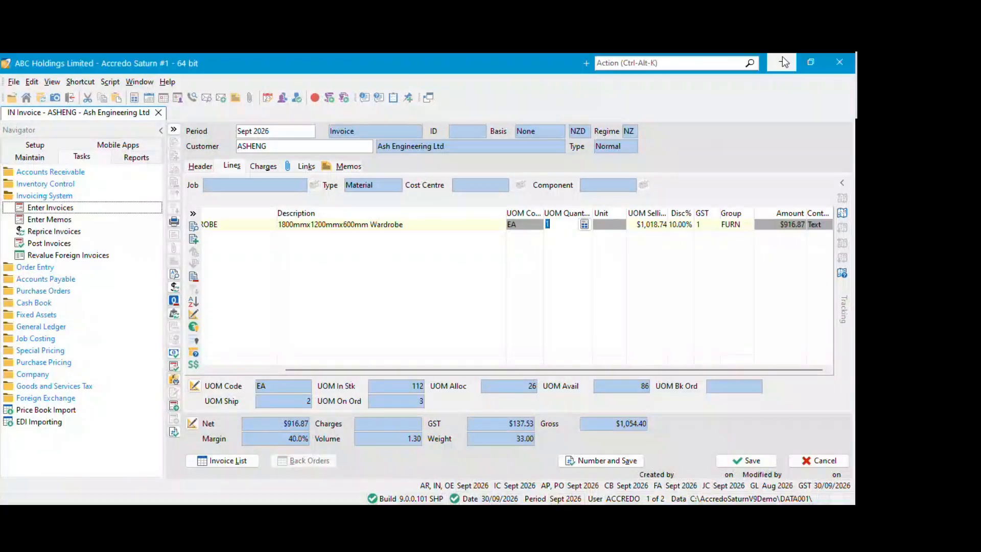
pyautogui.click(531, 224)
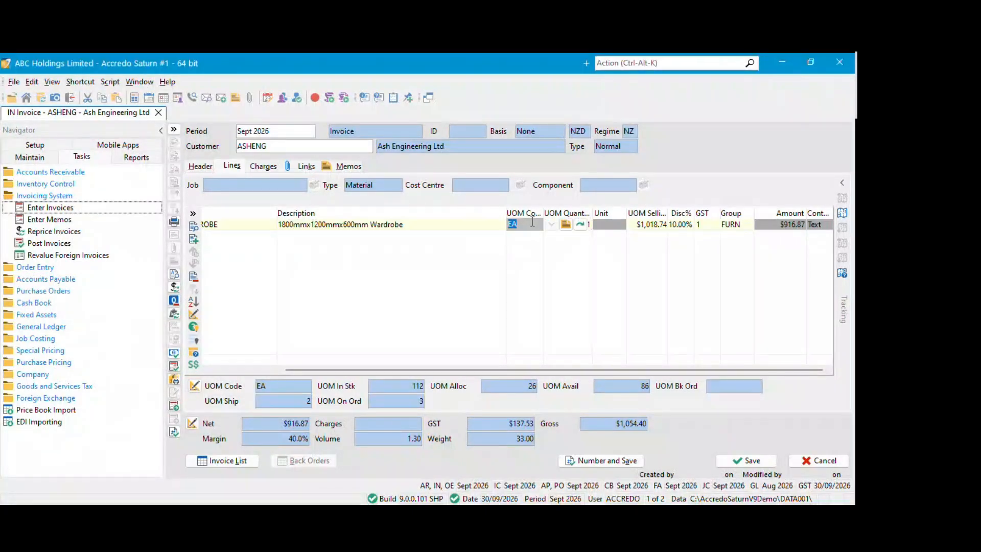
pyautogui.click(469, 228)
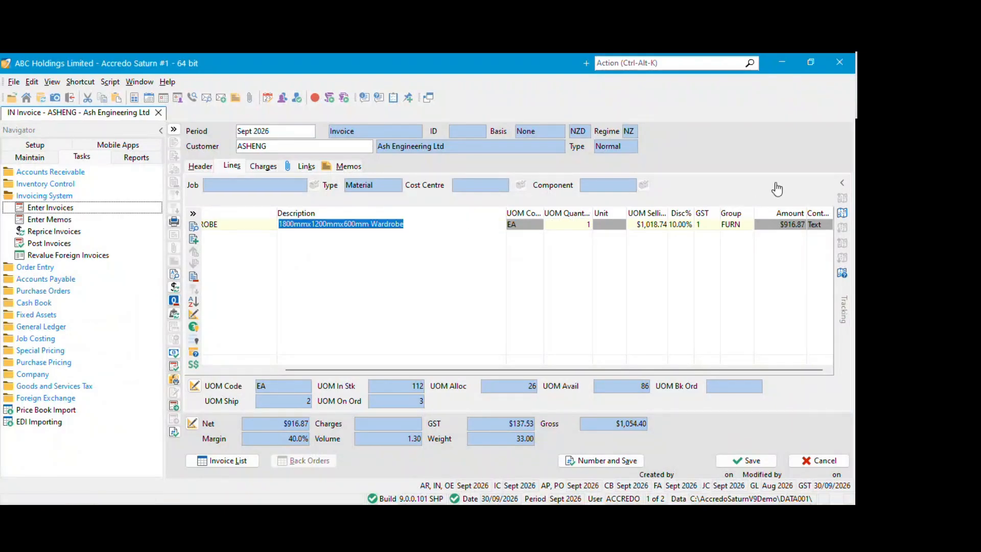
pyautogui.click(578, 228)
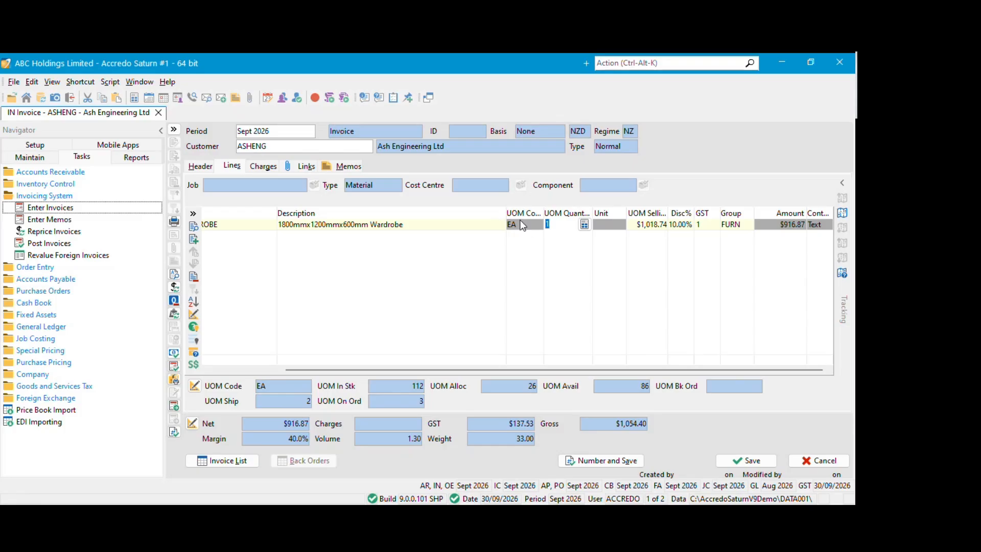
pyautogui.moveTo(442, 369); pyautogui.dragTo(347, 384)
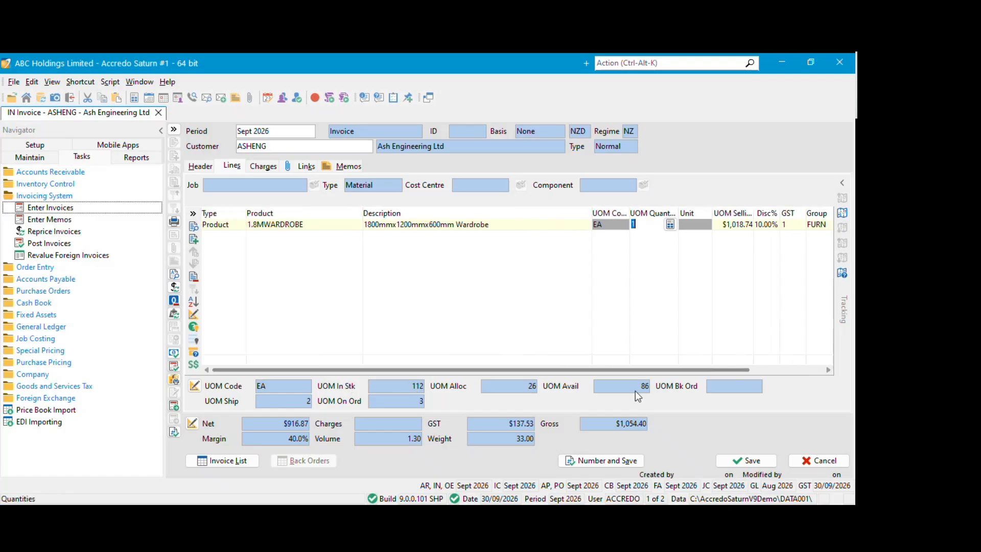
pyautogui.click(746, 461)
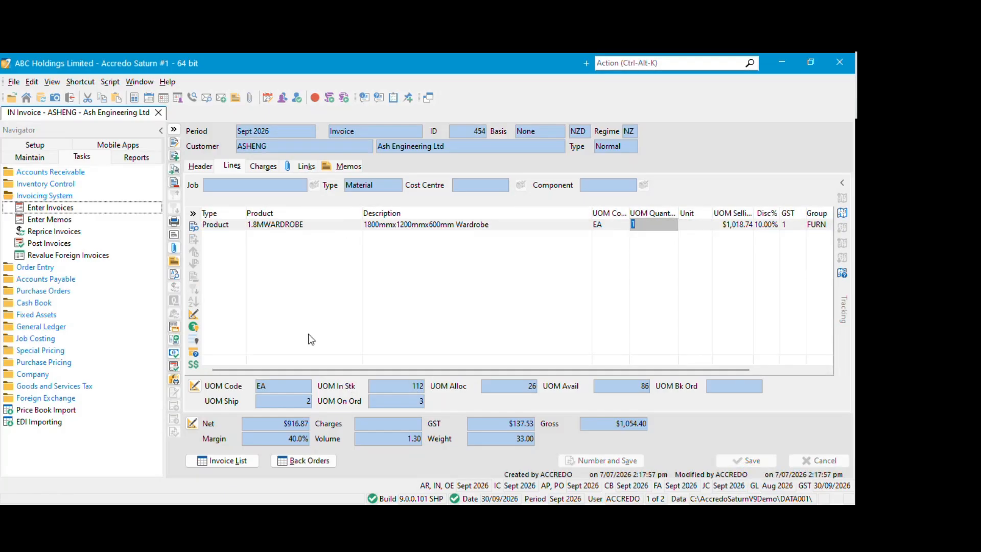
pyautogui.click(174, 130)
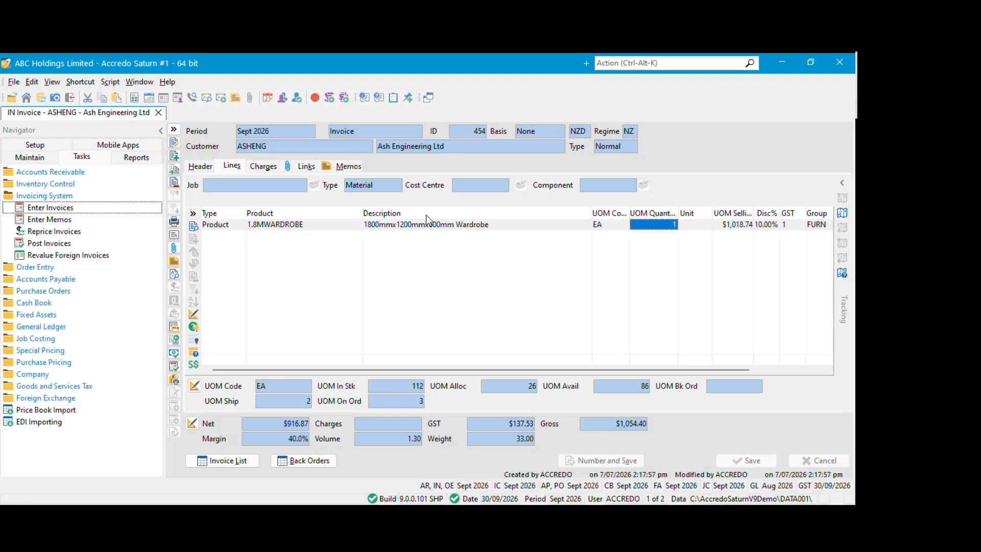
pyautogui.click(443, 227)
pyautogui.click(715, 227)
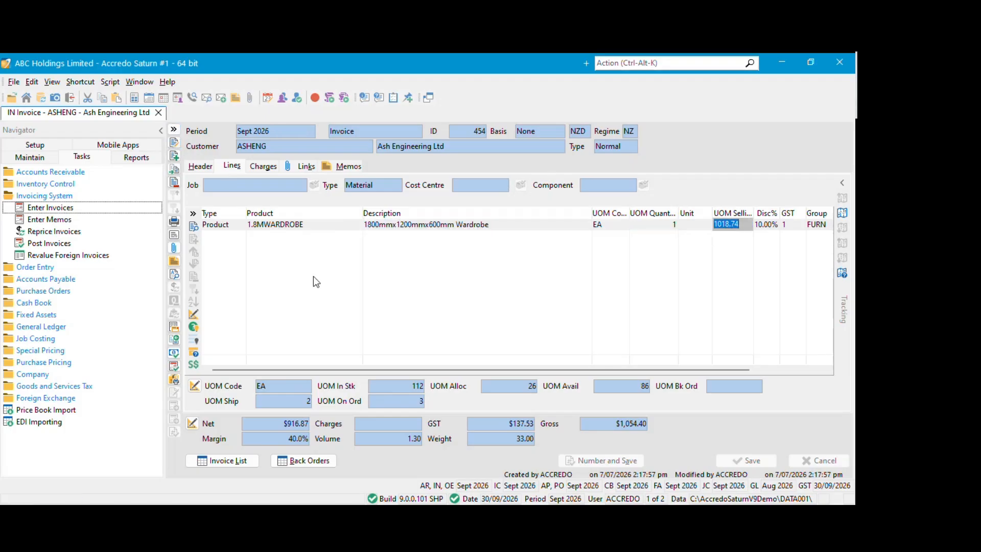
pyautogui.click(194, 314)
pyautogui.scroll(-4, 333, 272)
pyautogui.click(232, 291)
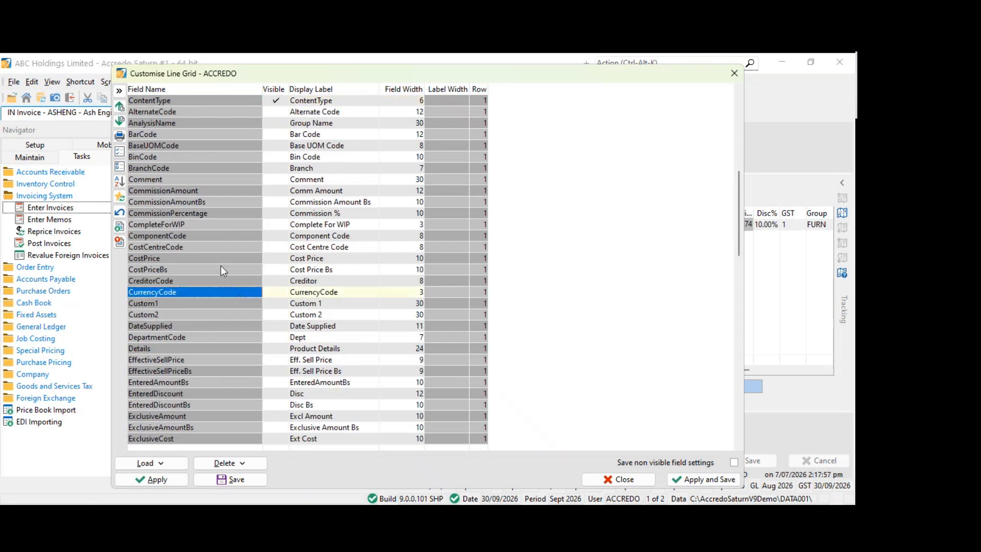
pyautogui.click(734, 73)
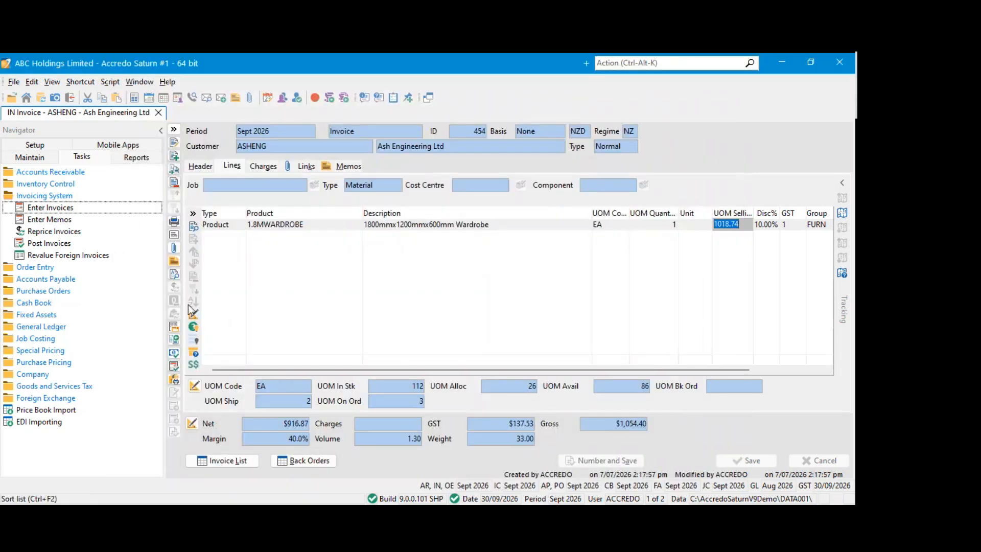
# Customise the invoice line grid to make the ICCostID field visible
pyautogui.click(198, 320)
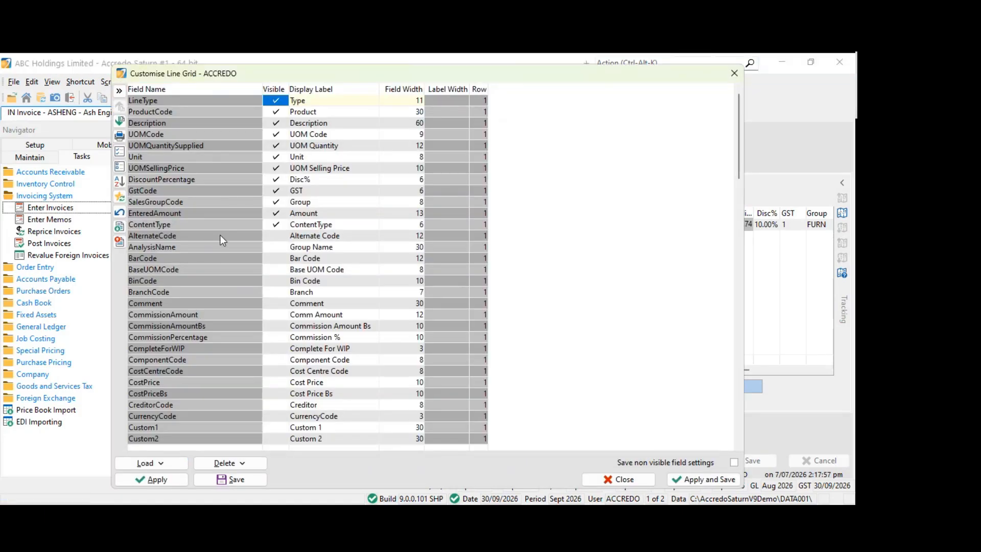
pyautogui.scroll(-3, 220, 234)
pyautogui.scroll(-2, 225, 240)
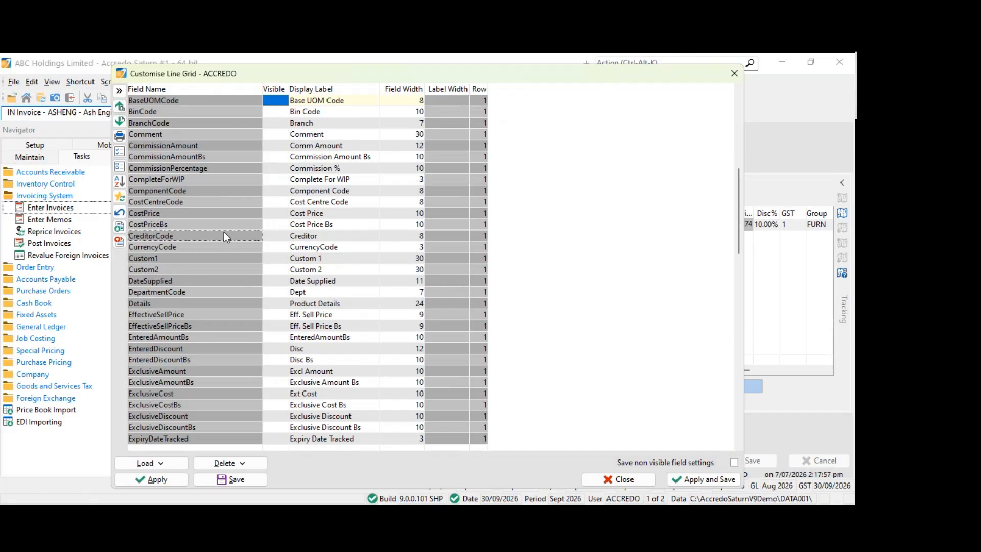
pyautogui.click(224, 234)
pyautogui.scroll(-3, 230, 286)
pyautogui.scroll(-5, 235, 288)
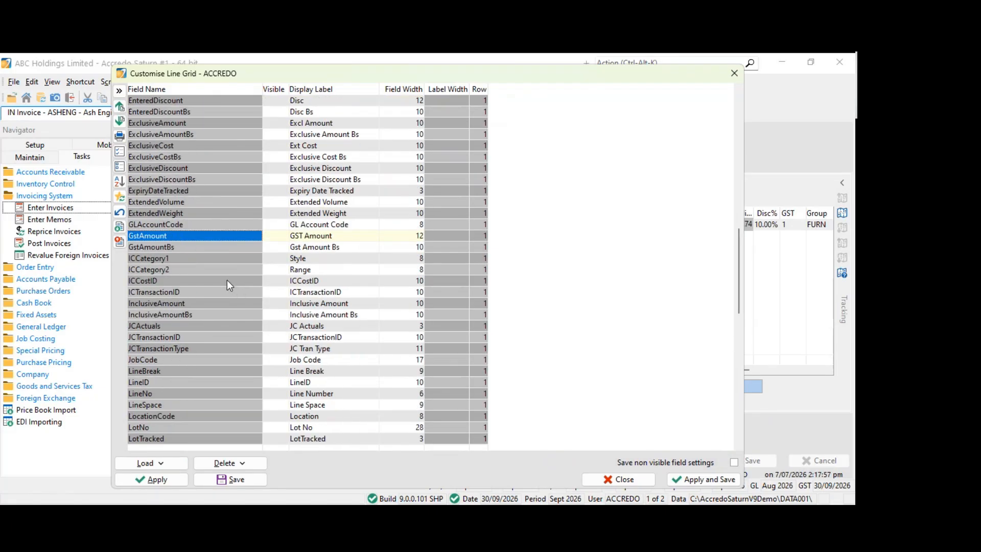
pyautogui.click(227, 280)
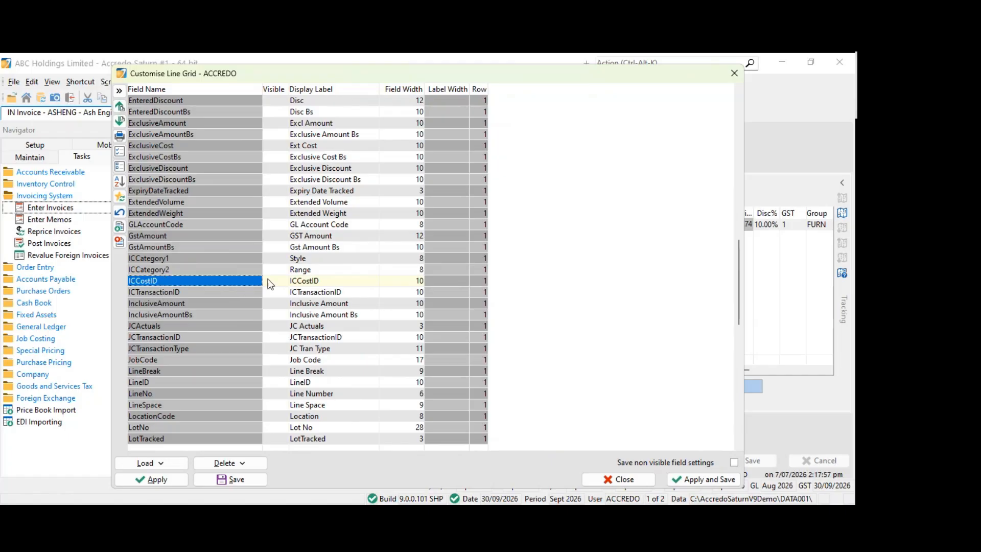
pyautogui.click(276, 280)
# Make the CostPrice field visible in the line grid as well, and apply and save the layout for <Global>
pyautogui.scroll(5, 224, 288)
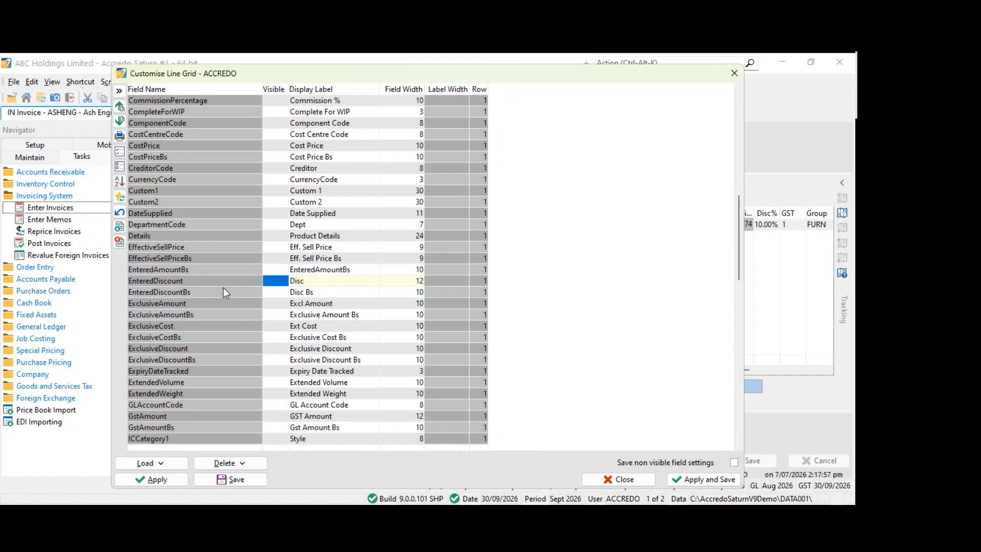
pyautogui.scroll(1, 179, 164)
pyautogui.click(198, 157)
pyautogui.click(277, 158)
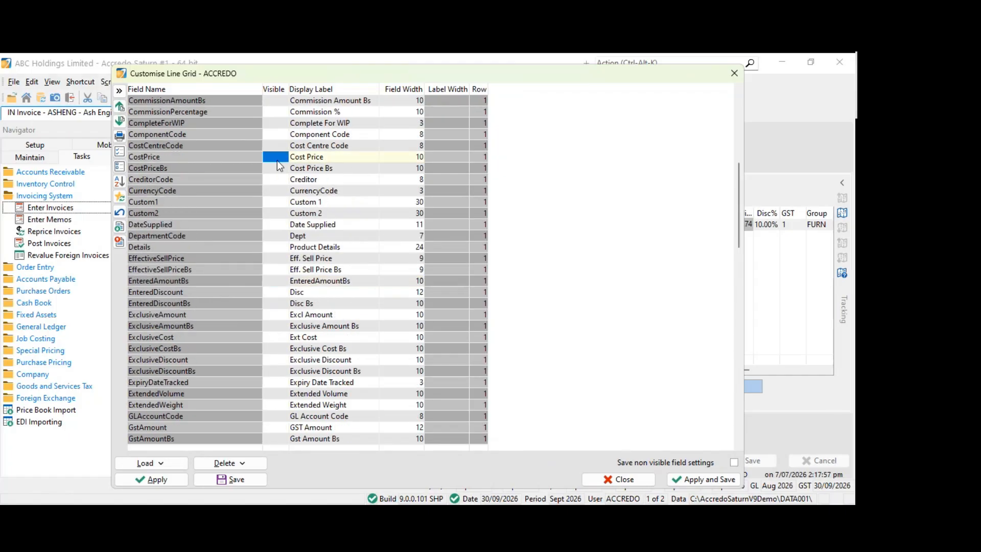
pyautogui.click(701, 479)
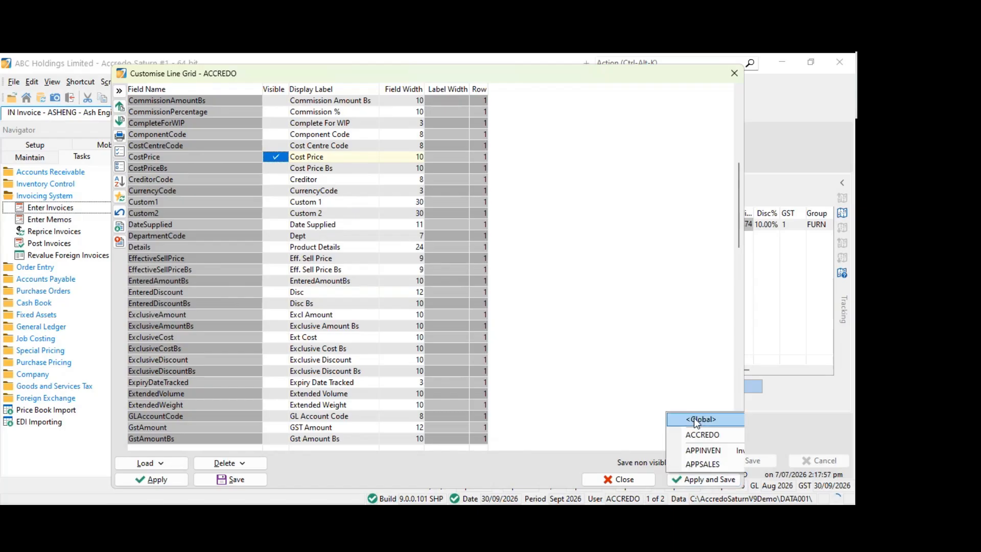
pyautogui.click(694, 418)
# Examine the ICCostID and Cost Price values of the wardrobe line on the unposted invoice
pyautogui.moveTo(514, 370); pyautogui.dragTo(643, 372)
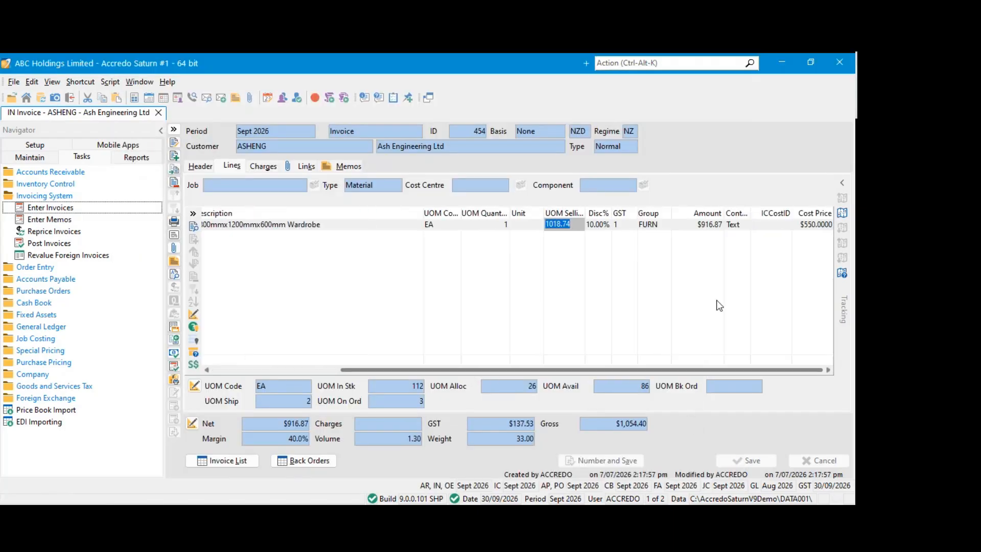
pyautogui.click(773, 226)
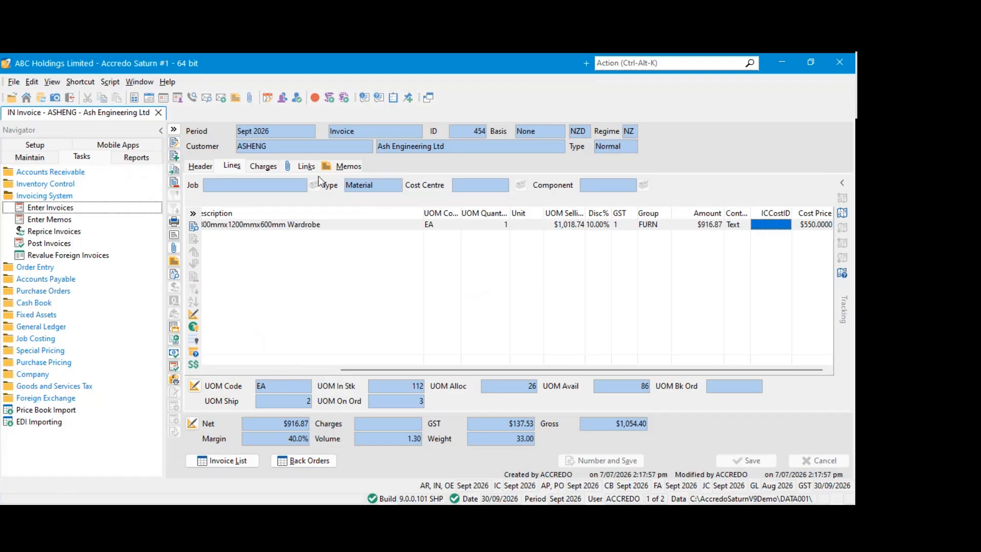
pyautogui.click(809, 225)
pyautogui.click(774, 228)
# Post the Ash Engineering invoice for the 1.8MWARDROBE
pyautogui.click(44, 157)
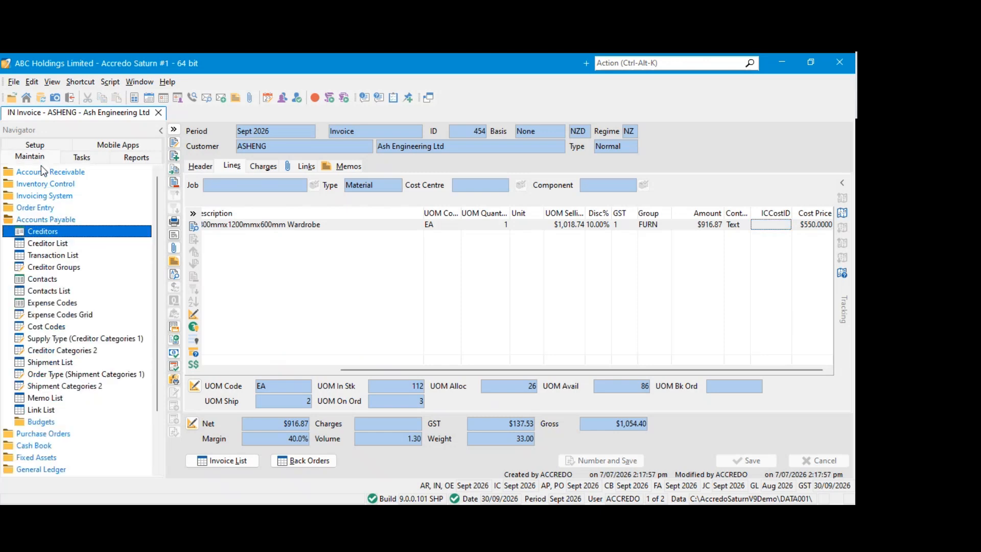
pyautogui.moveTo(400, 363); pyautogui.dragTo(266, 373)
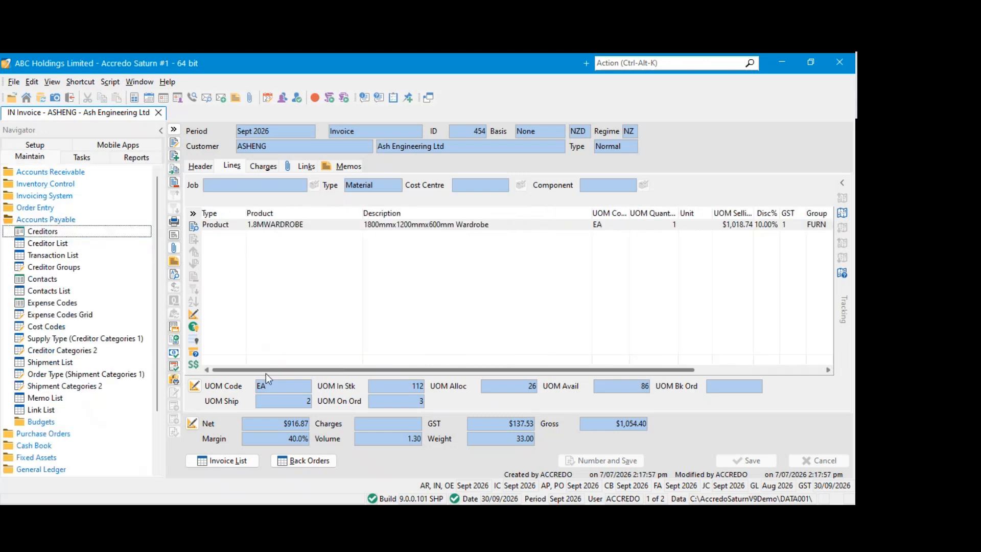
pyautogui.click(347, 228)
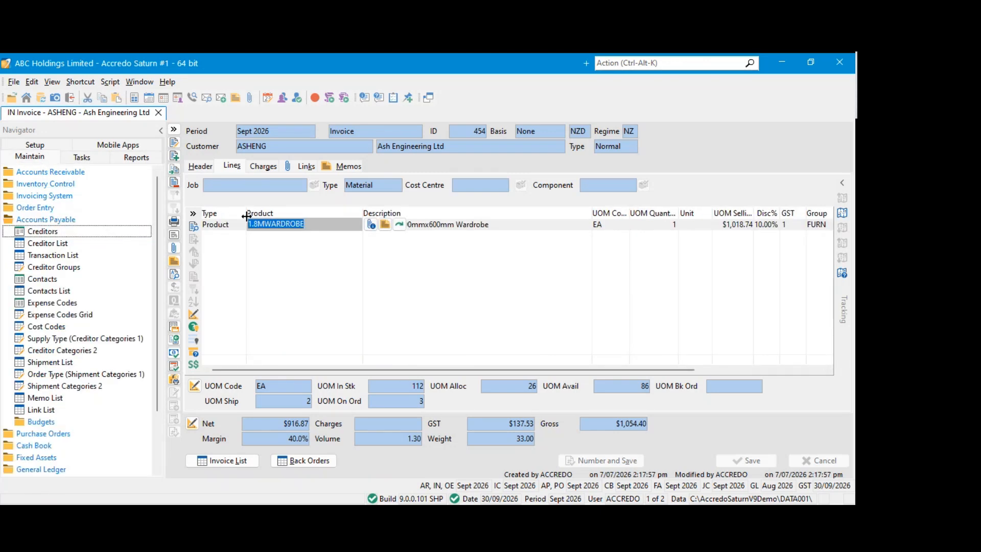
pyautogui.click(400, 225)
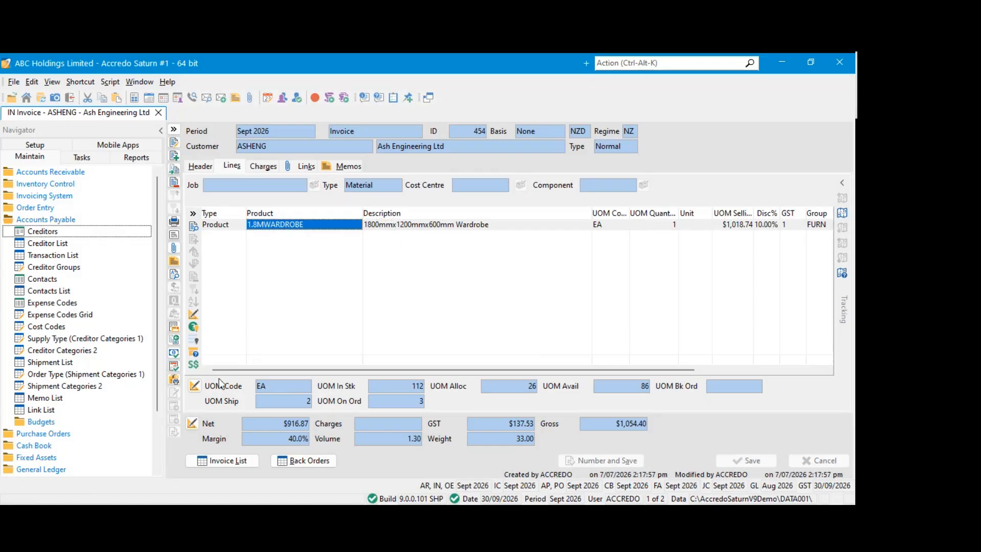
pyautogui.click(174, 367)
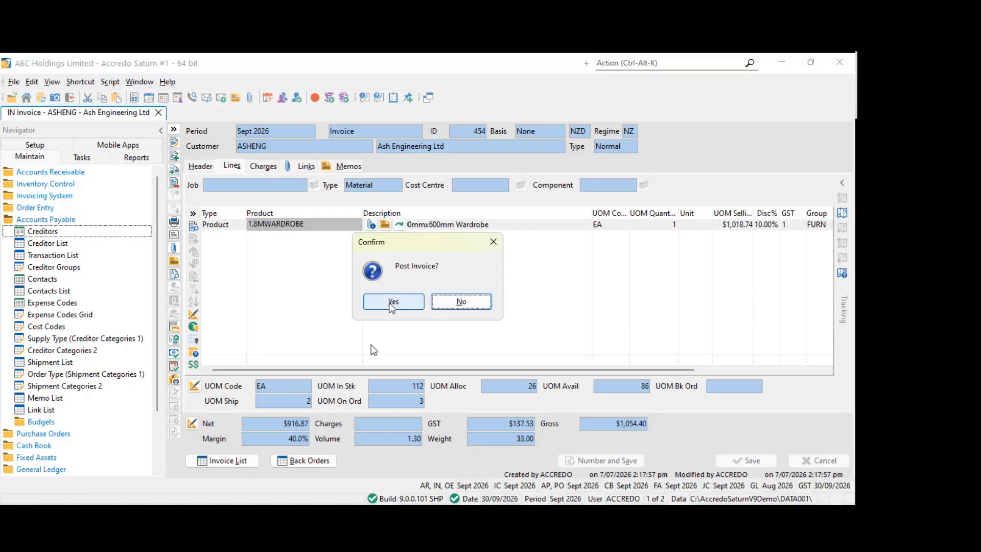
pyautogui.click(392, 302)
# Open the 1.8MWARDROBE product from the invoice line, set its Latest Cost to $570.0000 and save the product
pyautogui.click(439, 226)
pyautogui.click(349, 228)
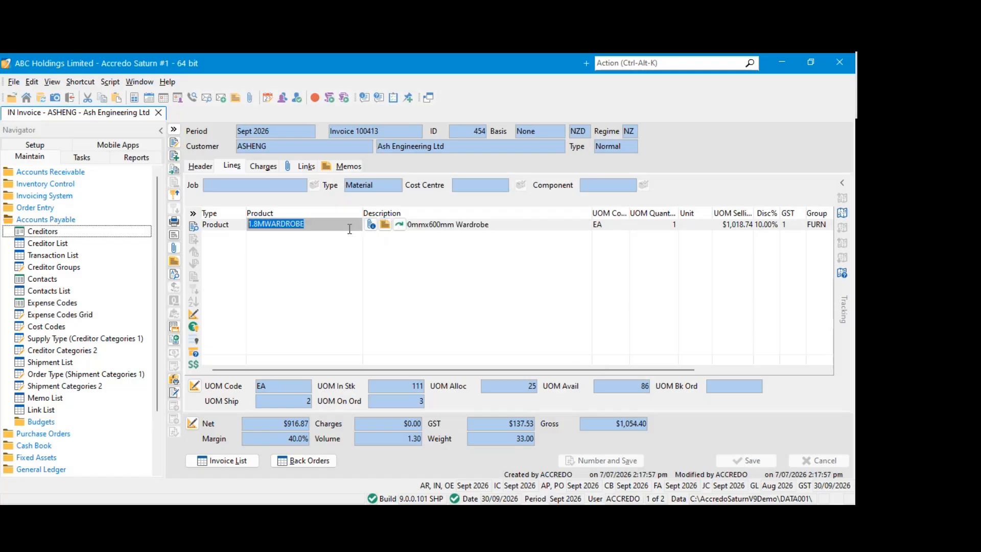
pyautogui.click(400, 225)
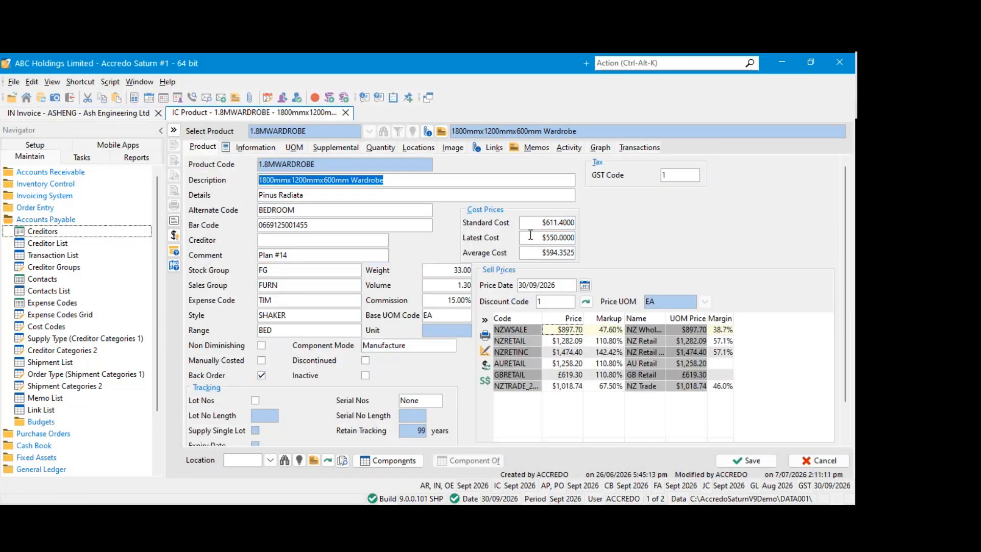
pyautogui.click(531, 236)
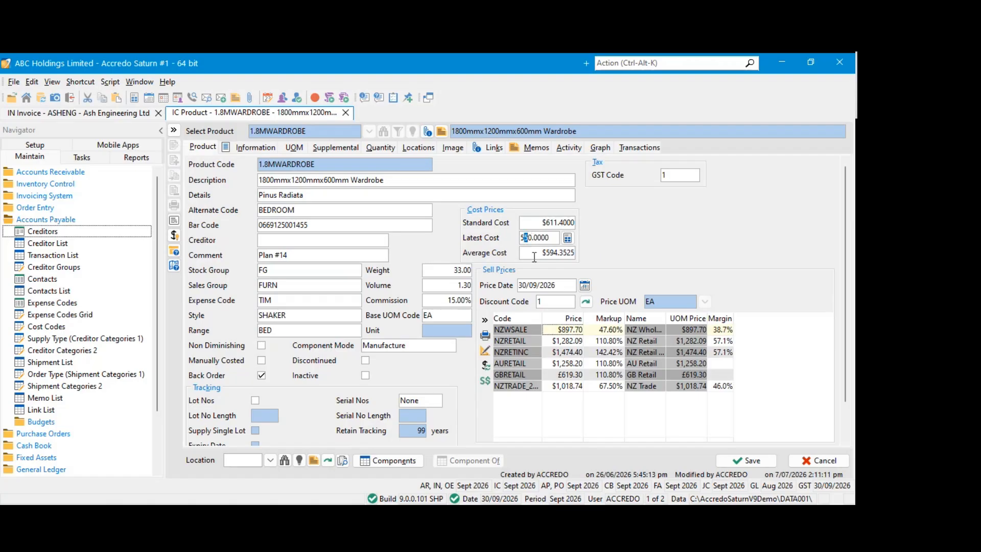
pyautogui.write('7')
pyautogui.press('Tab')
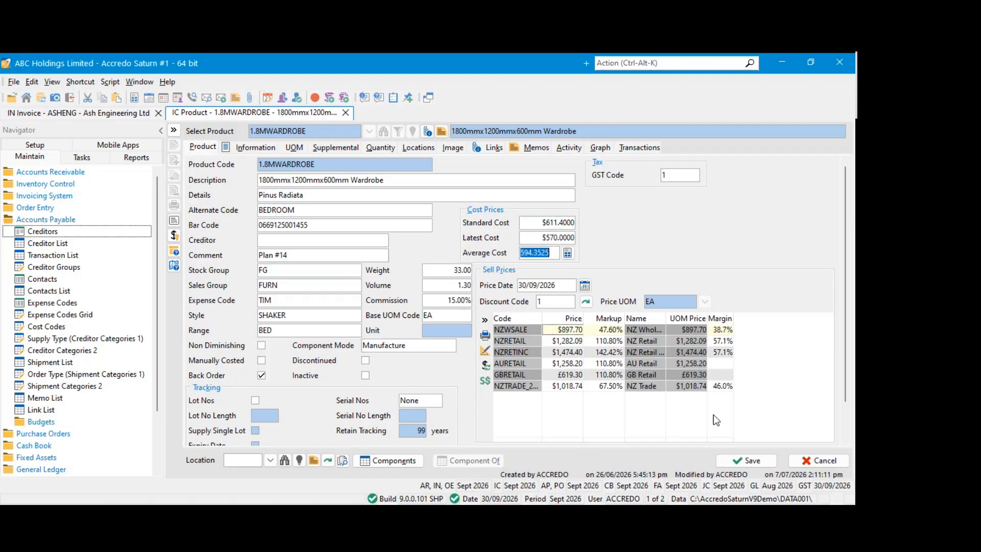
pyautogui.click(764, 460)
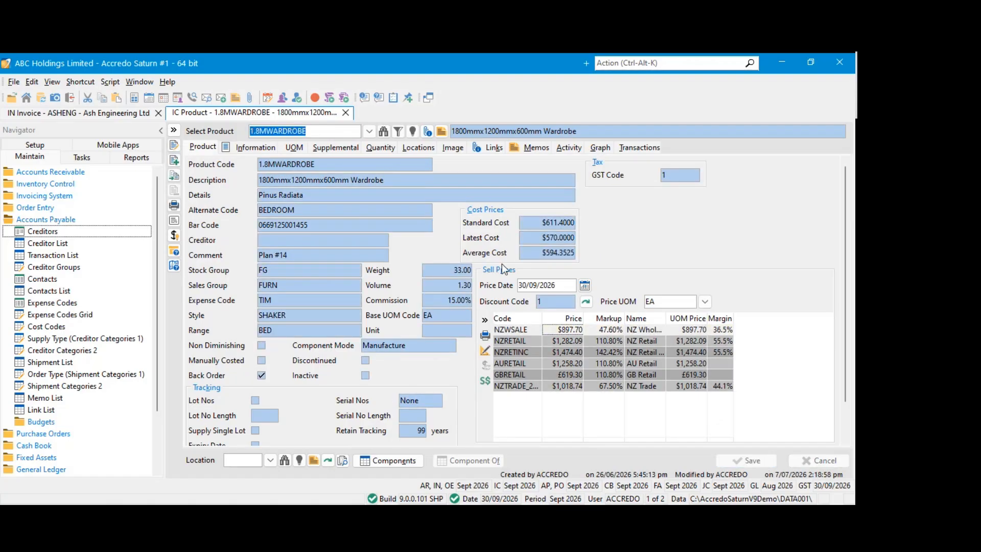
# Return to the posted Ash Engineering invoice, duplicate it as a credit and save the credit without posting it
pyautogui.click(104, 115)
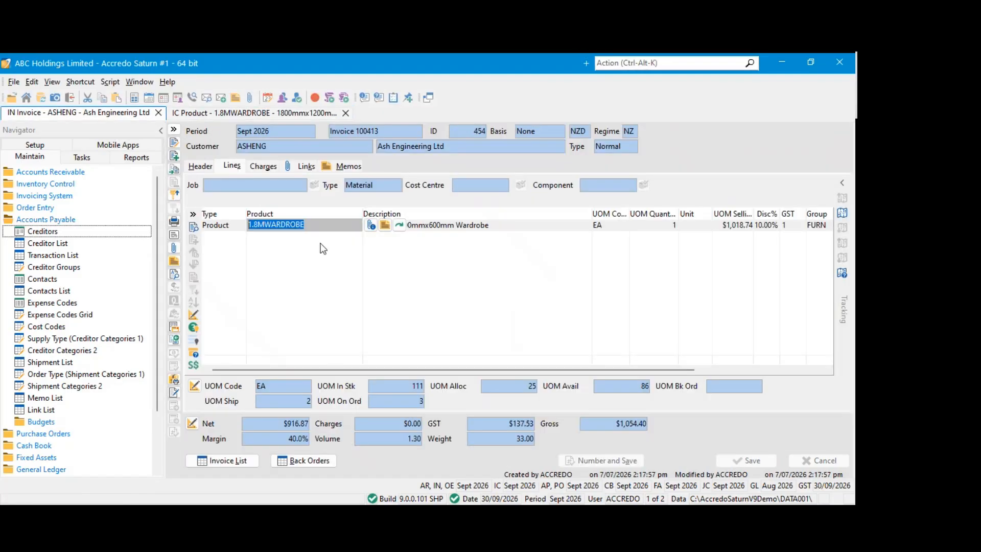
pyautogui.click(328, 229)
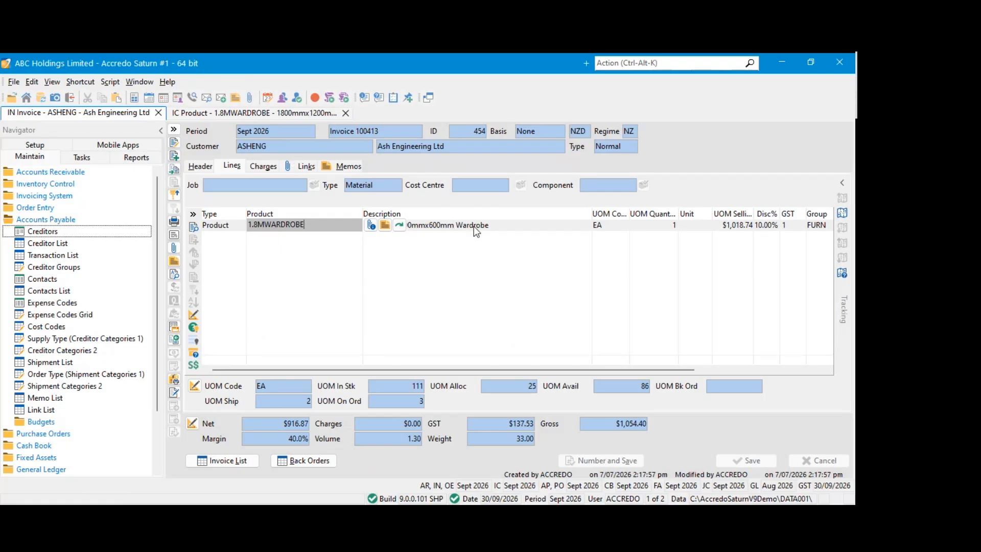
pyautogui.click(498, 225)
pyautogui.click(318, 225)
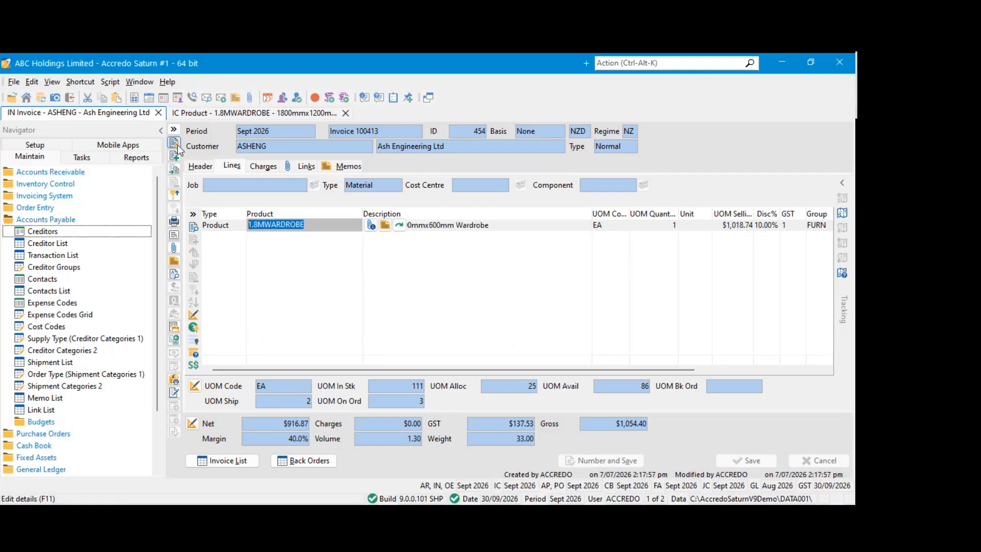
pyautogui.click(174, 170)
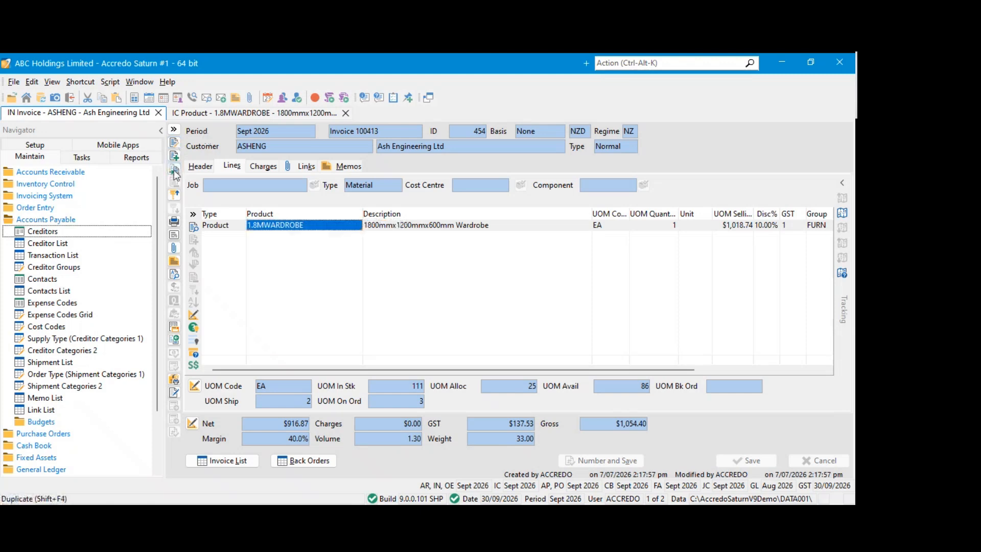
pyautogui.click(238, 186)
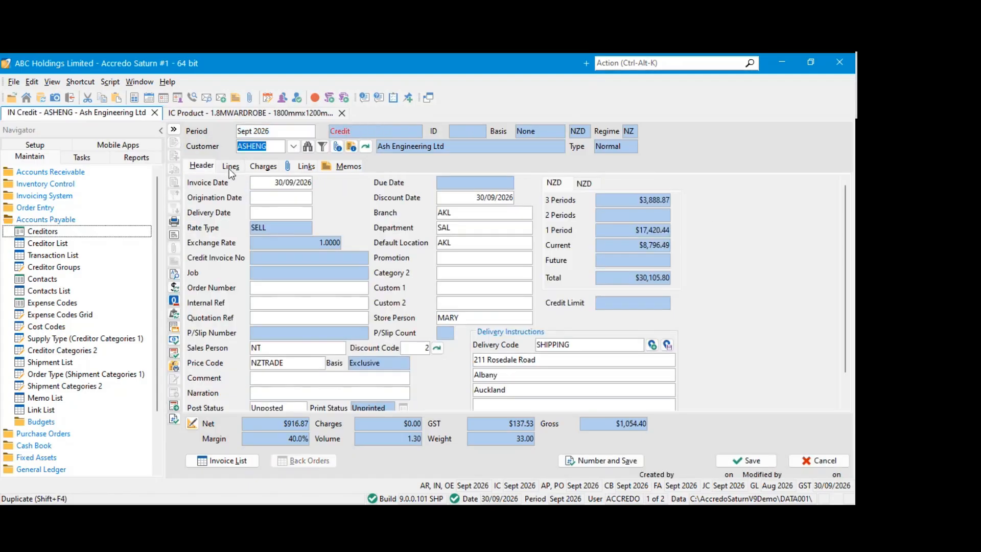
pyautogui.click(230, 166)
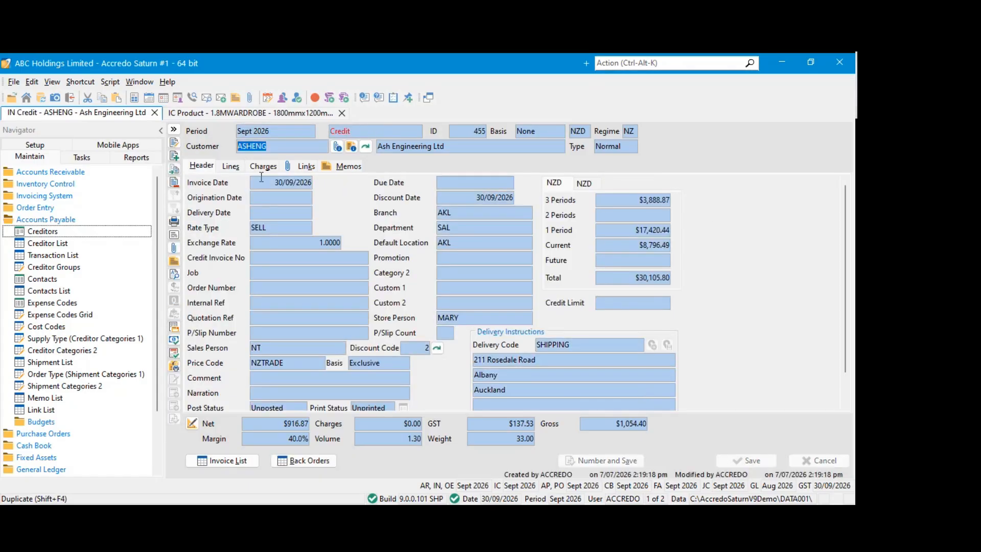
# Check the ICCostID and Cost Price on the credit's wardrobe line, then duplicate the credit as an invoice and save it
pyautogui.moveTo(408, 370); pyautogui.dragTo(558, 378)
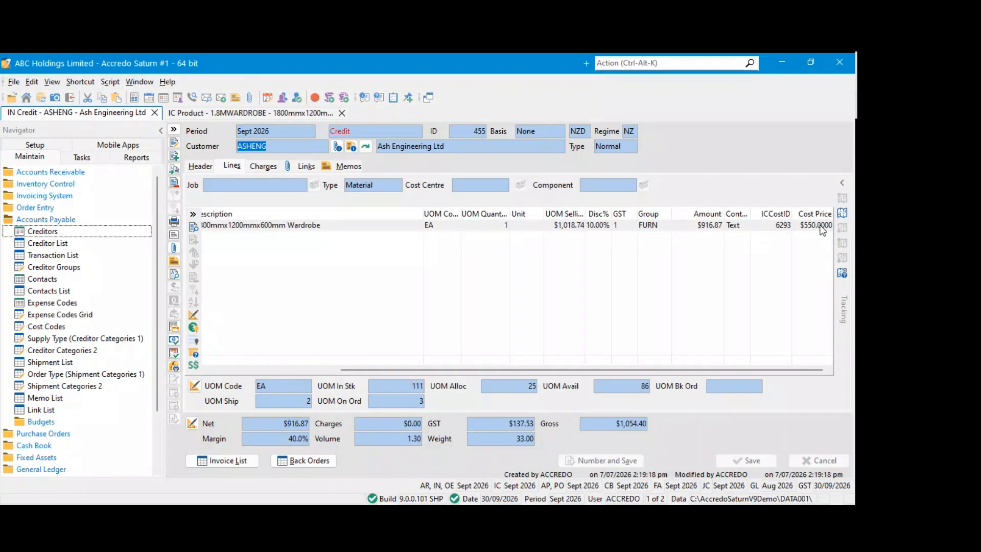
pyautogui.click(777, 226)
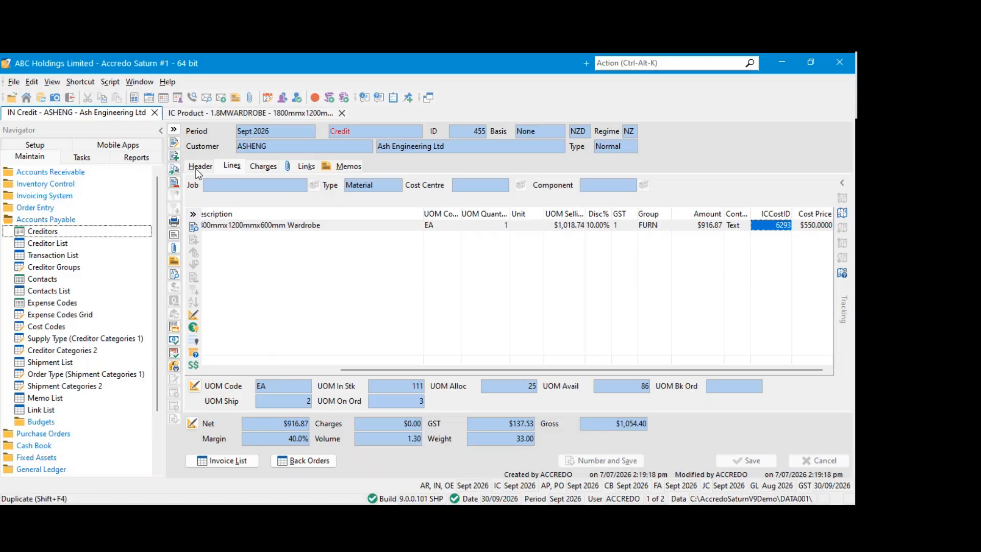
pyautogui.click(229, 166)
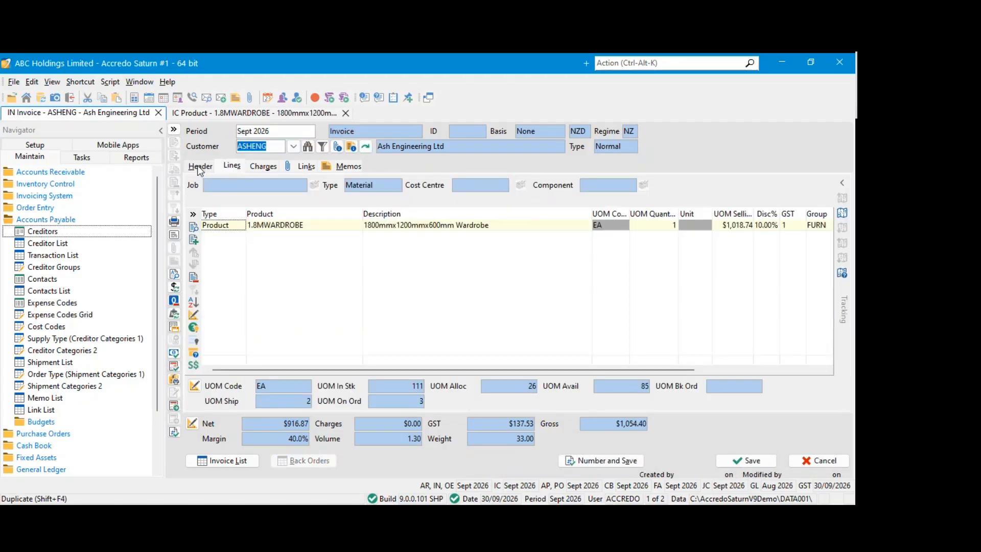
pyautogui.moveTo(552, 371); pyautogui.dragTo(726, 375)
pyautogui.click(763, 459)
pyautogui.click(772, 225)
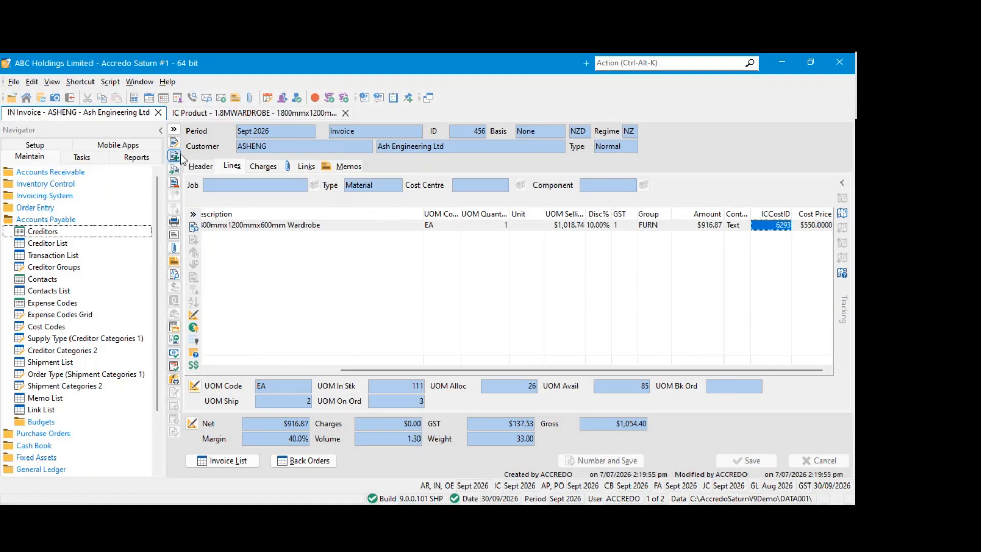
# Duplicate the unposted invoice, examine the Cost Price on the copied wardrobe line, and discard the copy
pyautogui.click(817, 460)
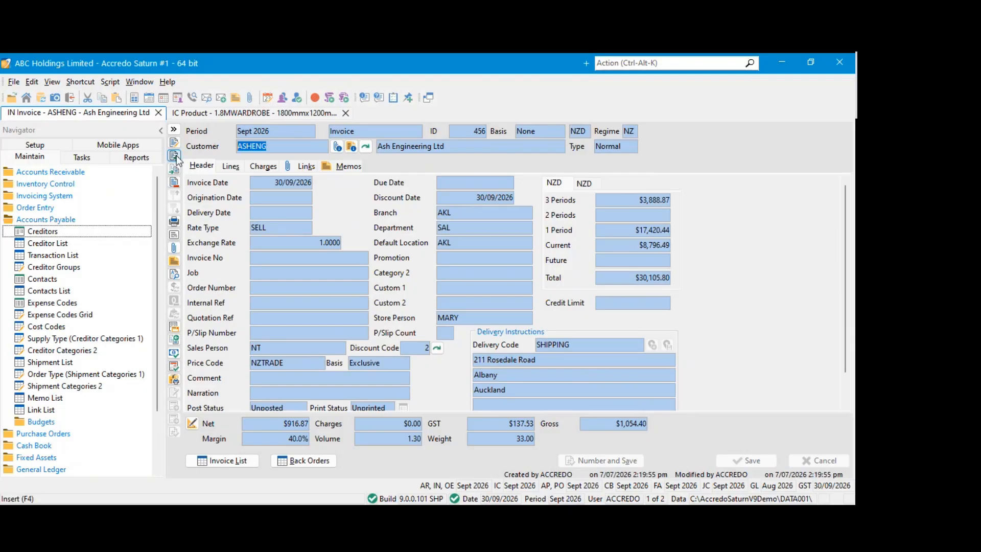
pyautogui.click(179, 172)
pyautogui.click(229, 167)
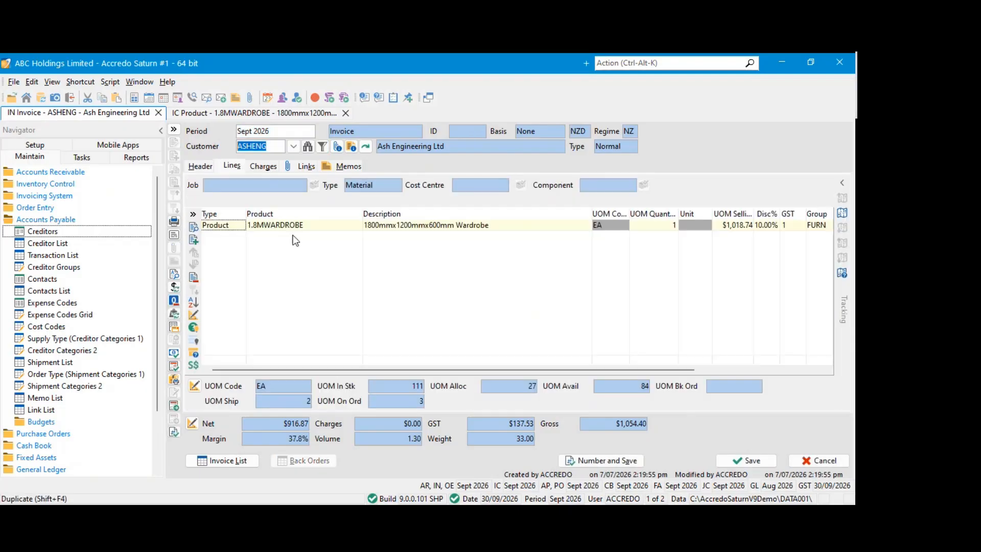
pyautogui.moveTo(587, 369); pyautogui.dragTo(718, 370)
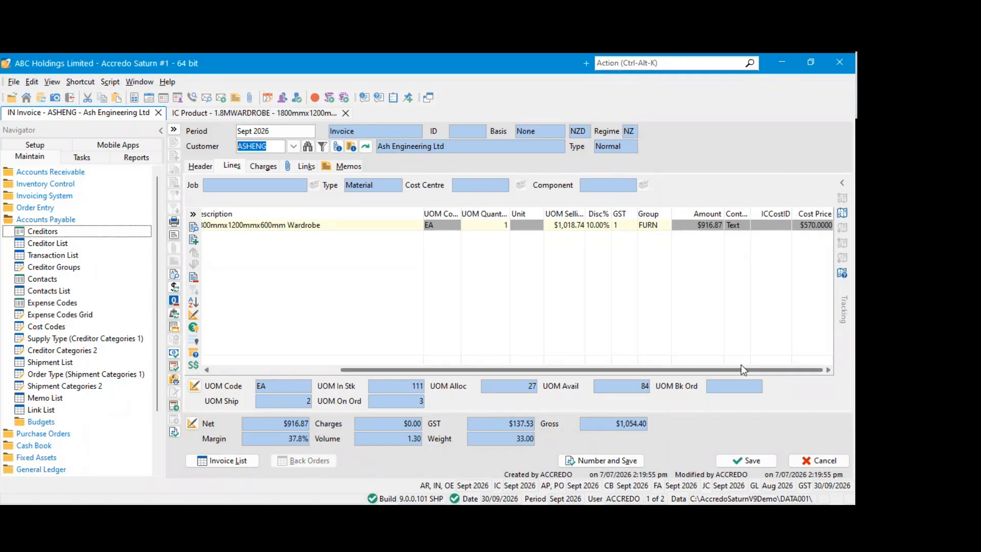
pyautogui.click(803, 224)
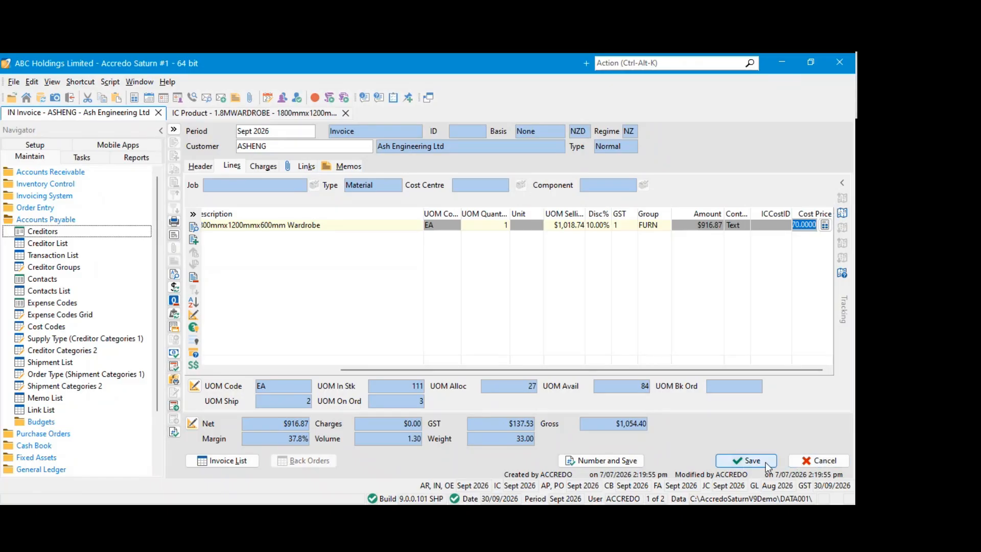
pyautogui.click(817, 461)
pyautogui.click(420, 303)
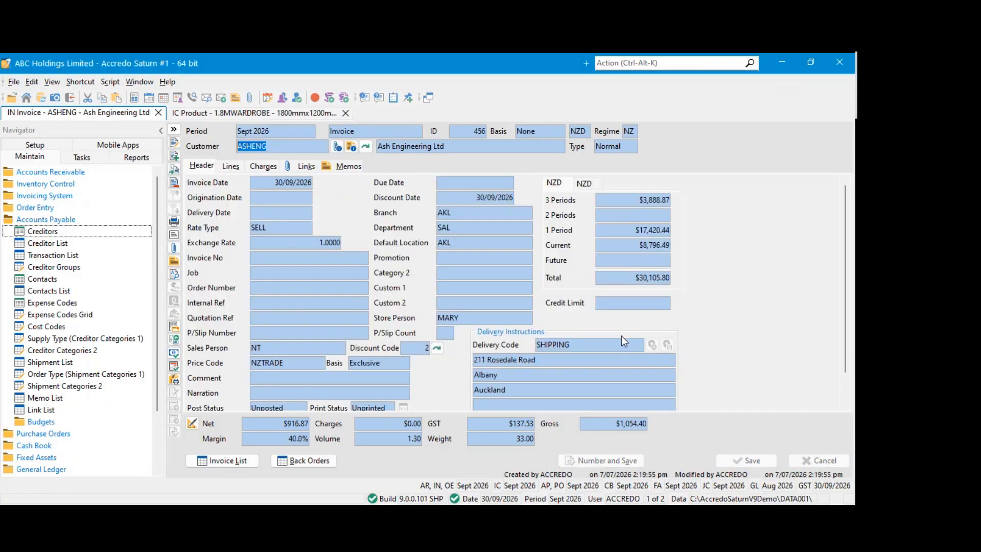
# Edit the unposted invoice, reprice it with the default update options and check the line's ICCostID and Cost Price
pyautogui.click(231, 166)
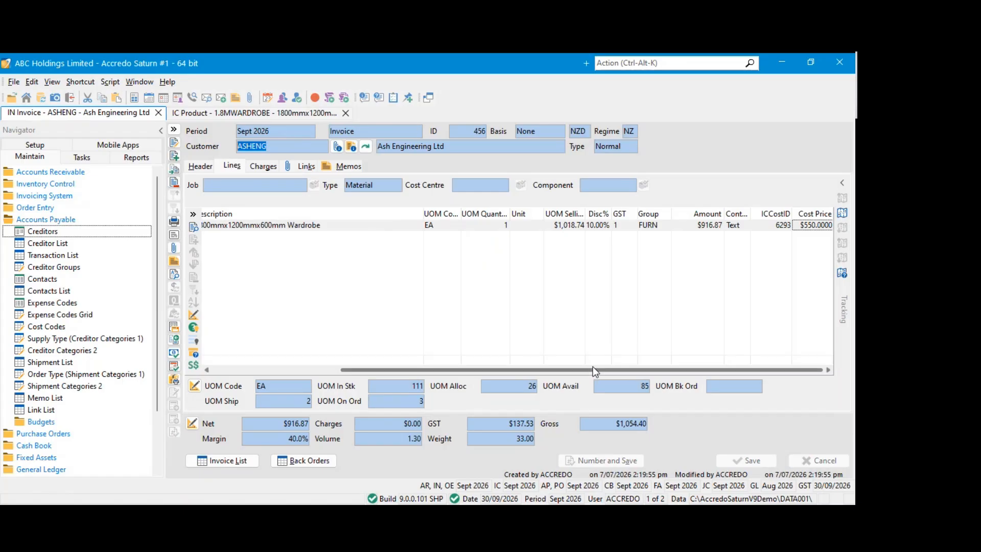
pyautogui.click(174, 143)
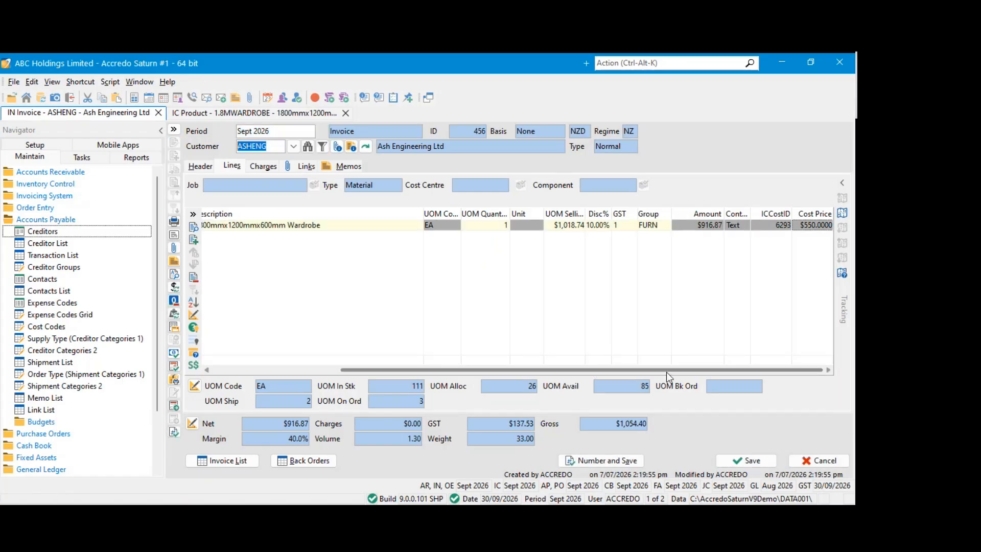
pyautogui.click(806, 225)
pyautogui.click(805, 225)
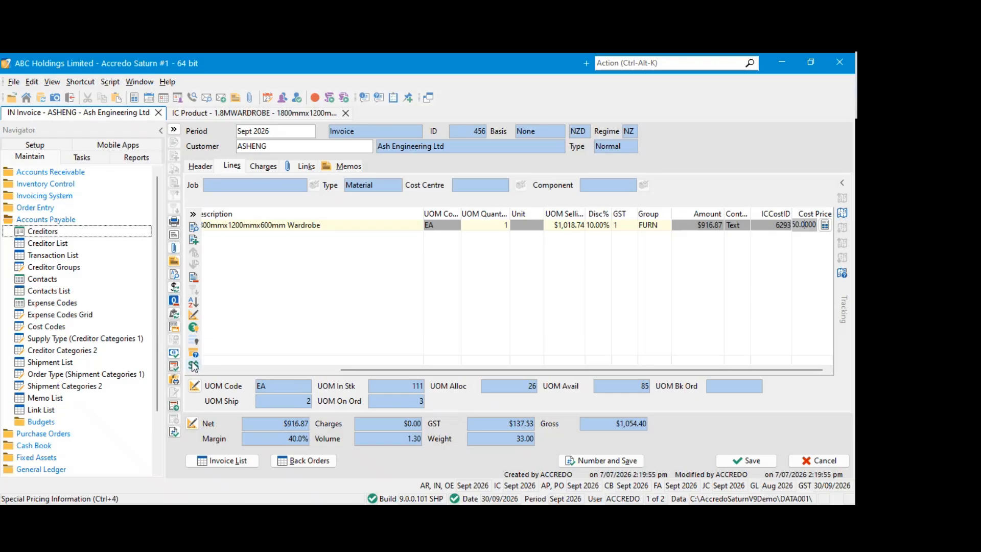
pyautogui.click(179, 289)
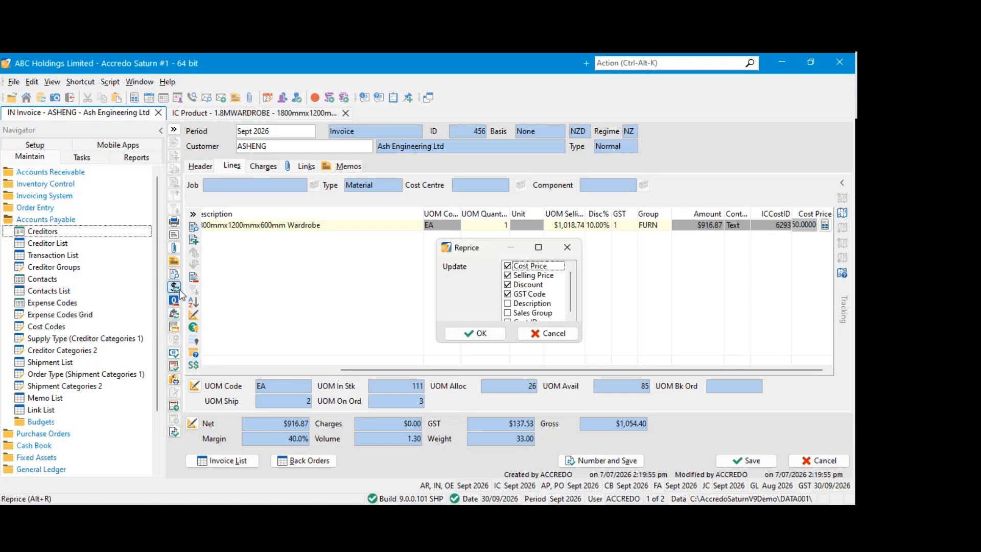
pyautogui.click(475, 333)
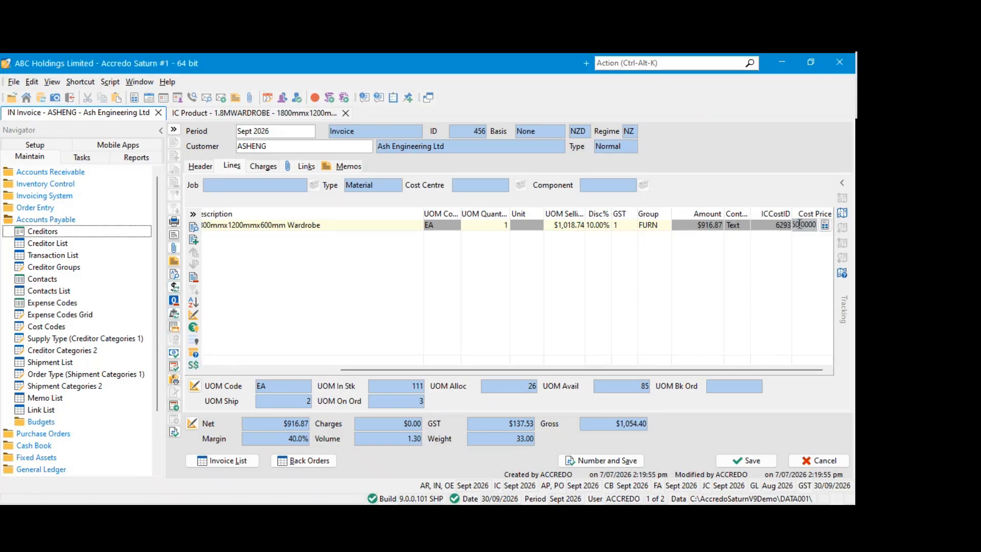
pyautogui.click(762, 225)
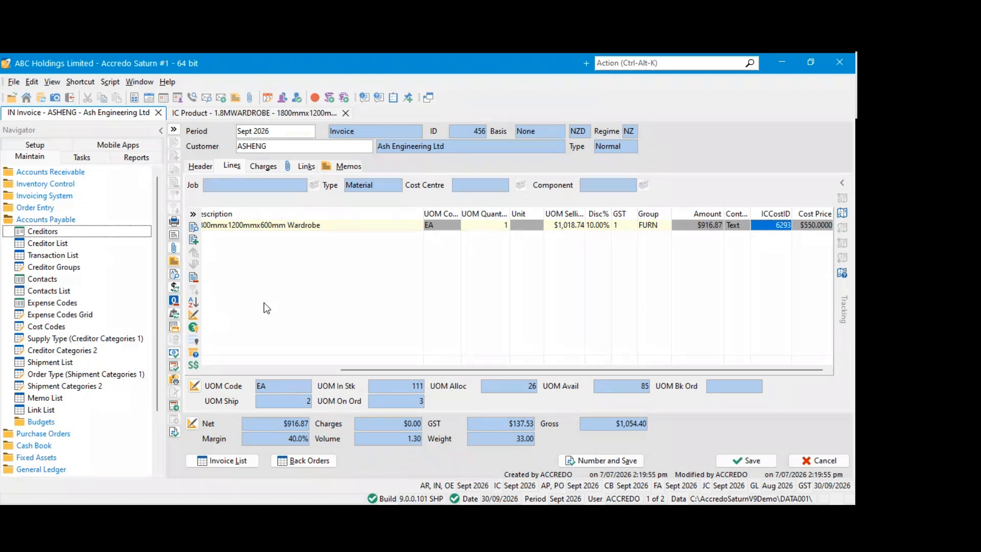
# Reprice the invoice with Cost ID included in the update options, check the line's cost and save the invoice
pyautogui.click(174, 288)
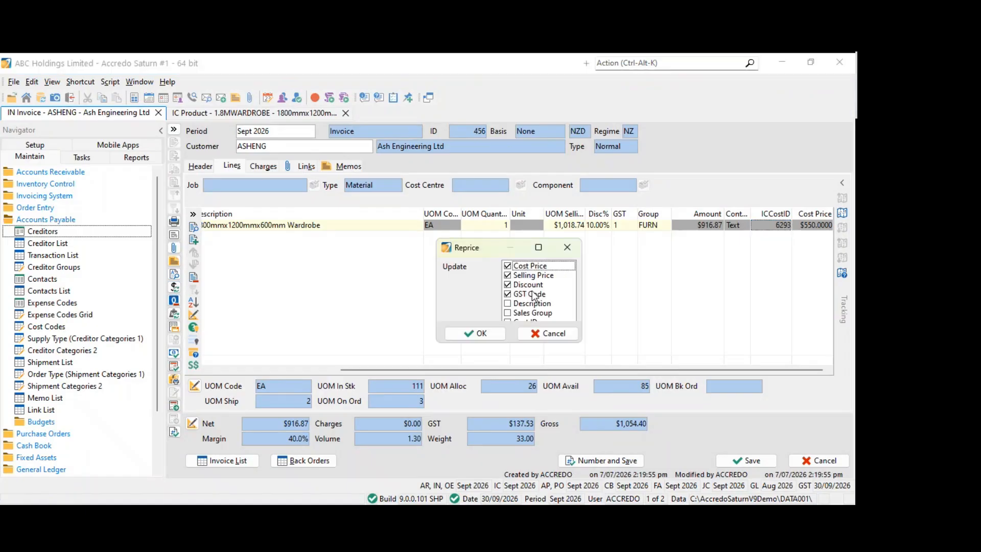
pyautogui.moveTo(488, 240); pyautogui.dragTo(488, 218)
pyautogui.click(508, 300)
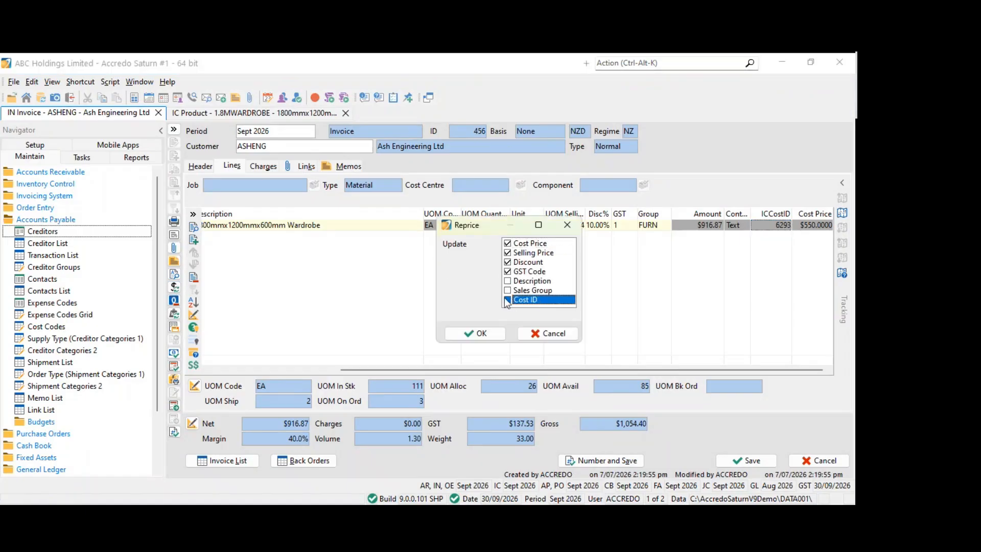
pyautogui.click(492, 335)
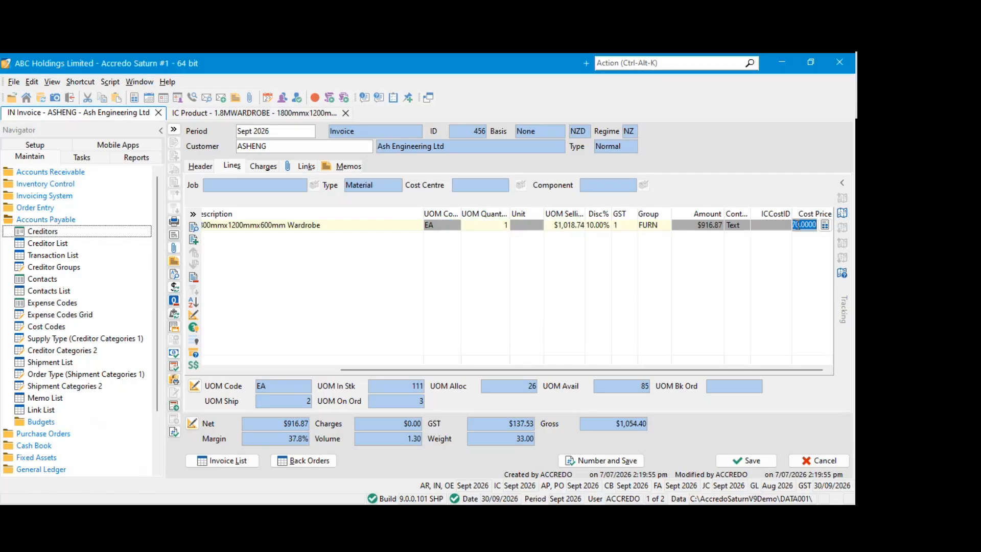
pyautogui.click(766, 228)
pyautogui.click(802, 228)
pyautogui.click(802, 225)
pyautogui.click(746, 460)
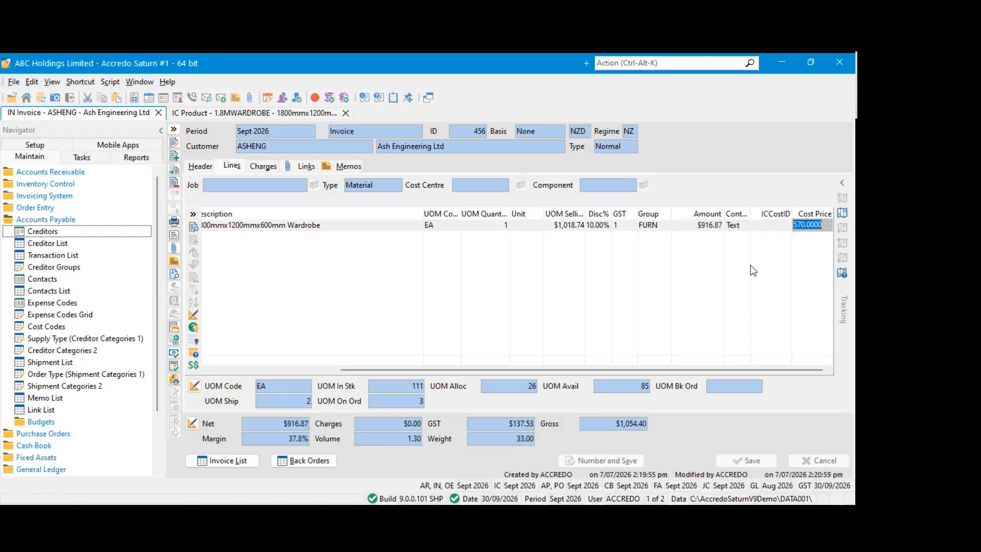
# Examine the ICCostID and Cost Price of the wardrobe line on the repriced invoice
pyautogui.click(174, 143)
pyautogui.click(777, 229)
pyautogui.click(809, 227)
pyautogui.click(807, 227)
pyautogui.click(807, 227)
pyautogui.click(807, 225)
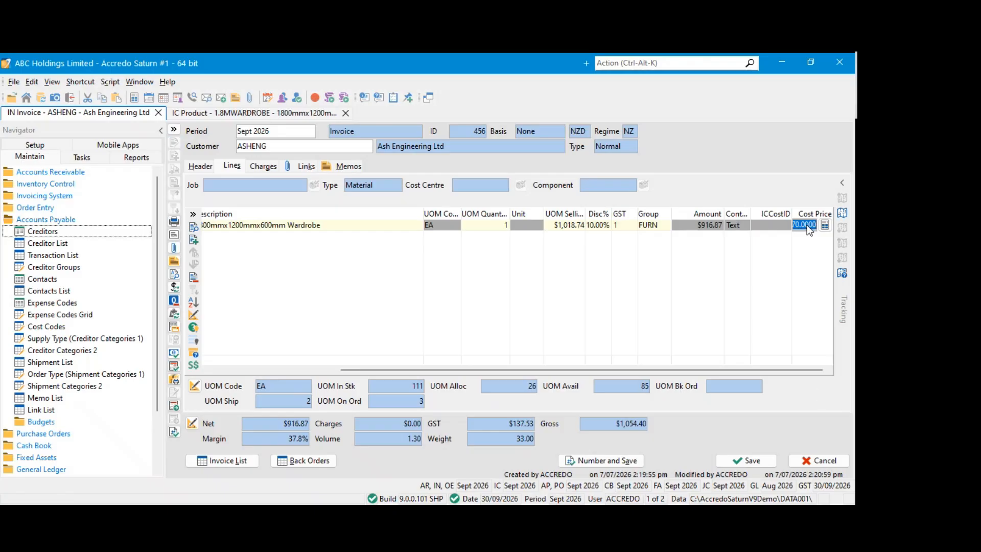
pyautogui.click(230, 167)
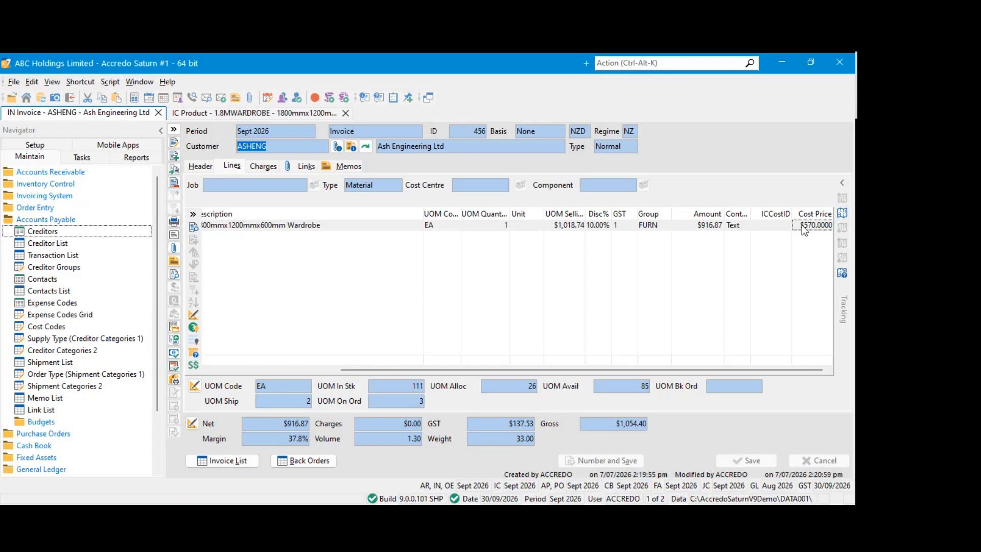
pyautogui.moveTo(393, 370); pyautogui.dragTo(460, 370)
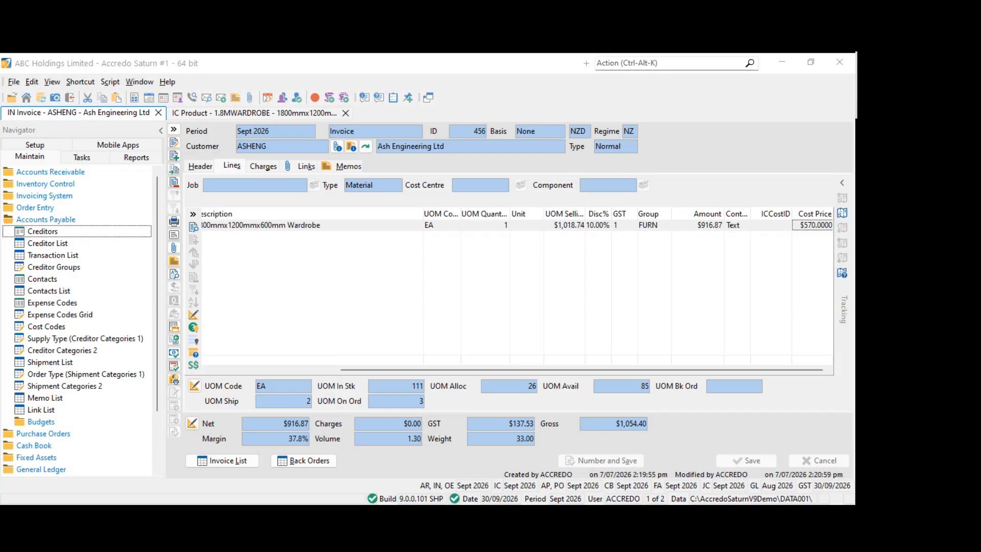
pyautogui.click(521, 370)
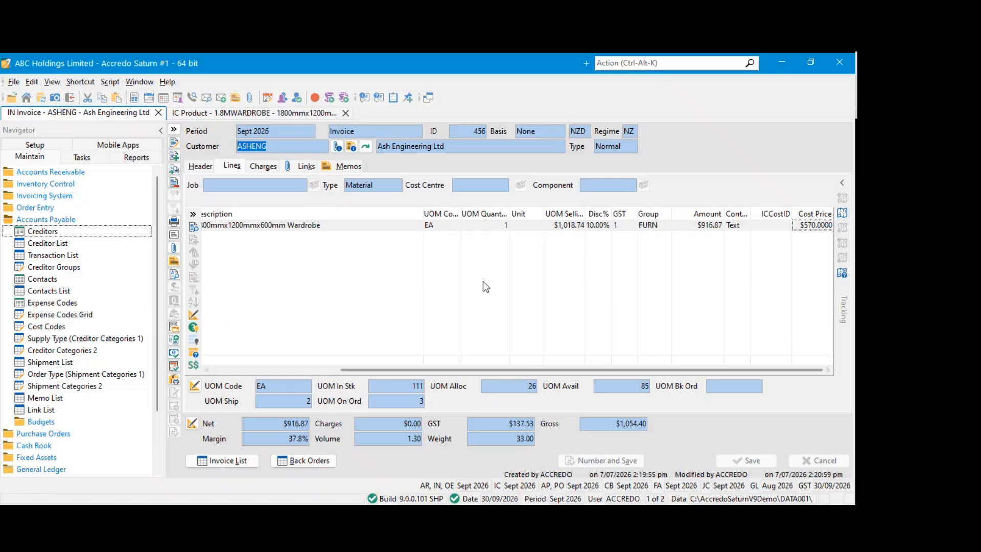
pyautogui.click(339, 226)
pyautogui.click(339, 227)
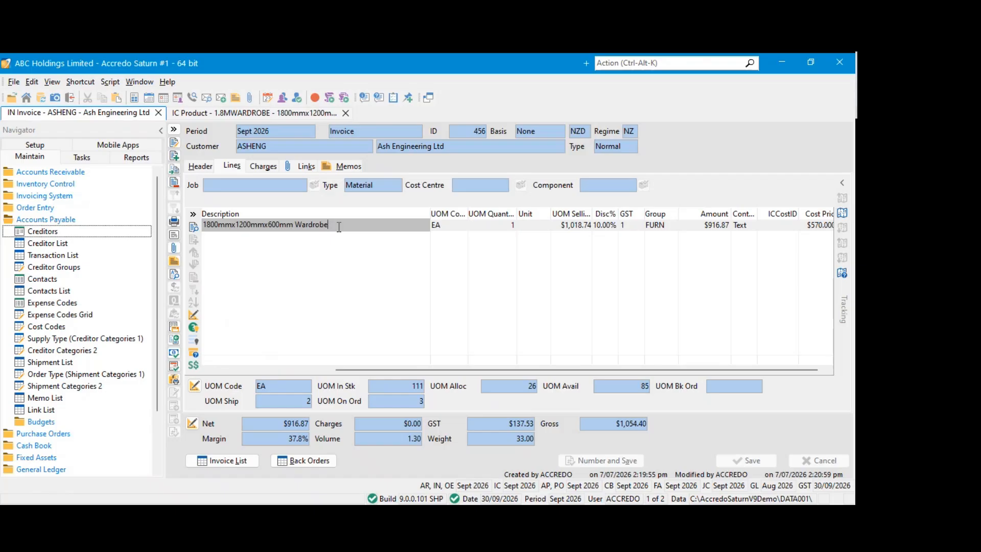
# Collapse the Accounts Payable folder and close the 1.8MWARDROBE product and the Ash Engineering invoice
pyautogui.click(76, 220)
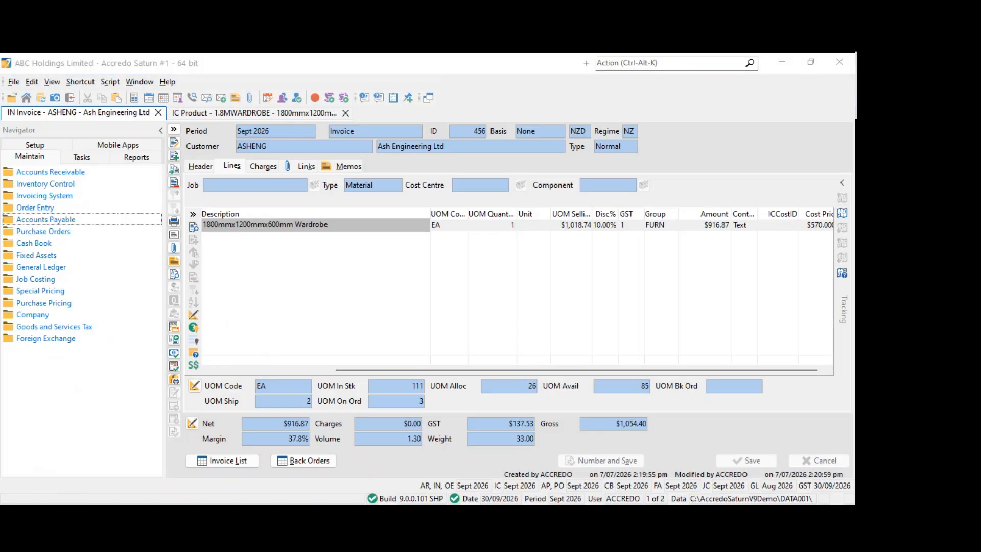
pyautogui.click(375, 253)
pyautogui.moveTo(496, 370); pyautogui.dragTo(635, 369)
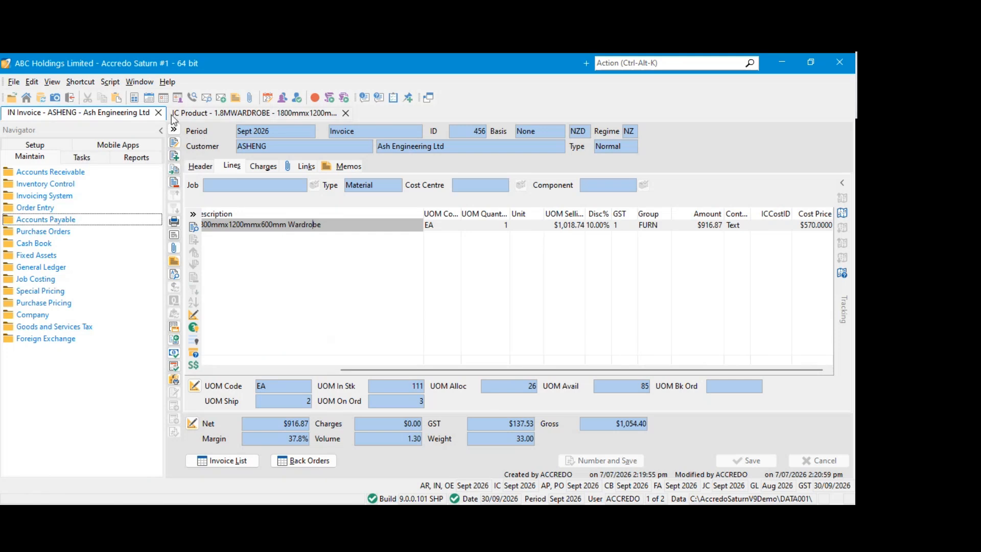
pyautogui.click(346, 113)
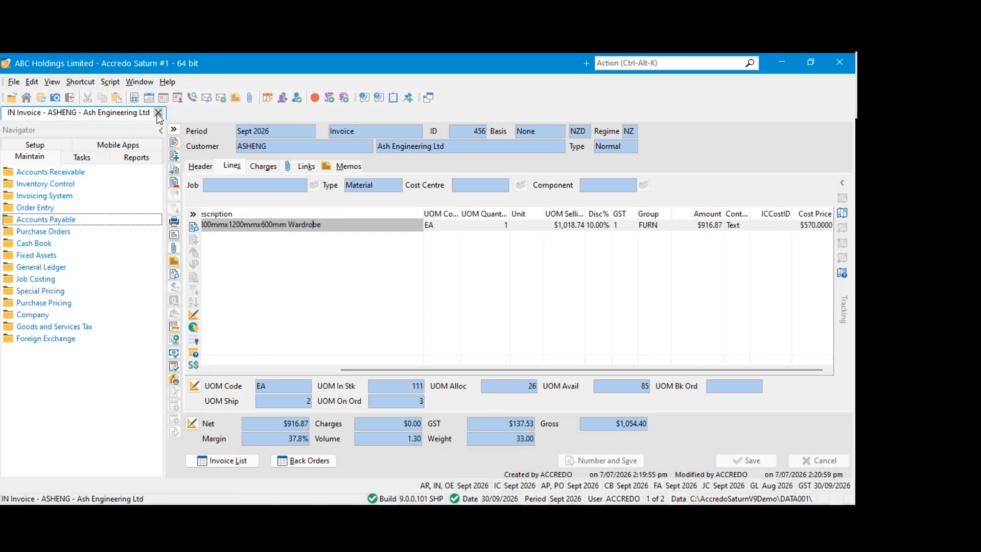
pyautogui.click(158, 113)
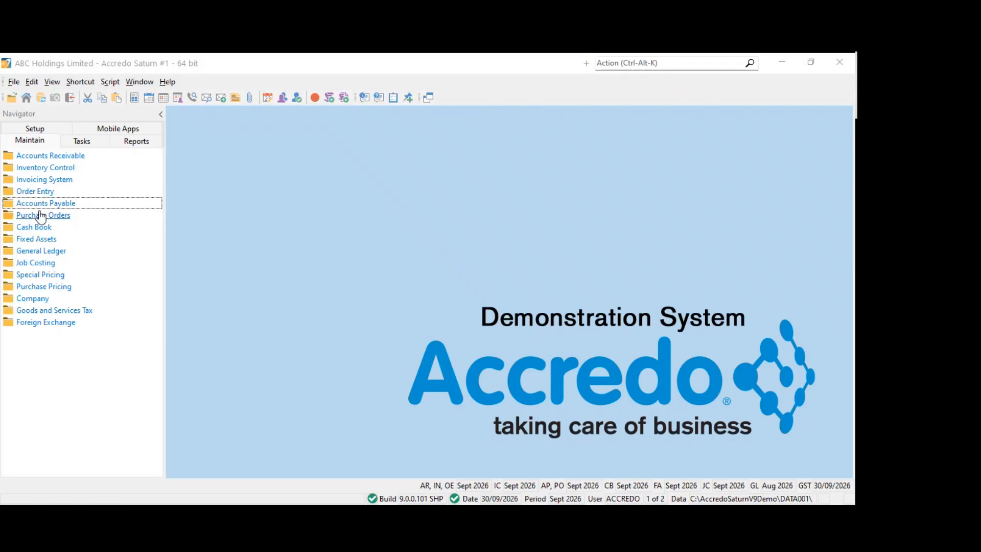
# Create a sales order for Ash Engineering from the Sales Order List with the narration "Test." and save it
pyautogui.click(45, 168)
pyautogui.click(45, 168)
pyautogui.click(39, 191)
pyautogui.click(51, 203)
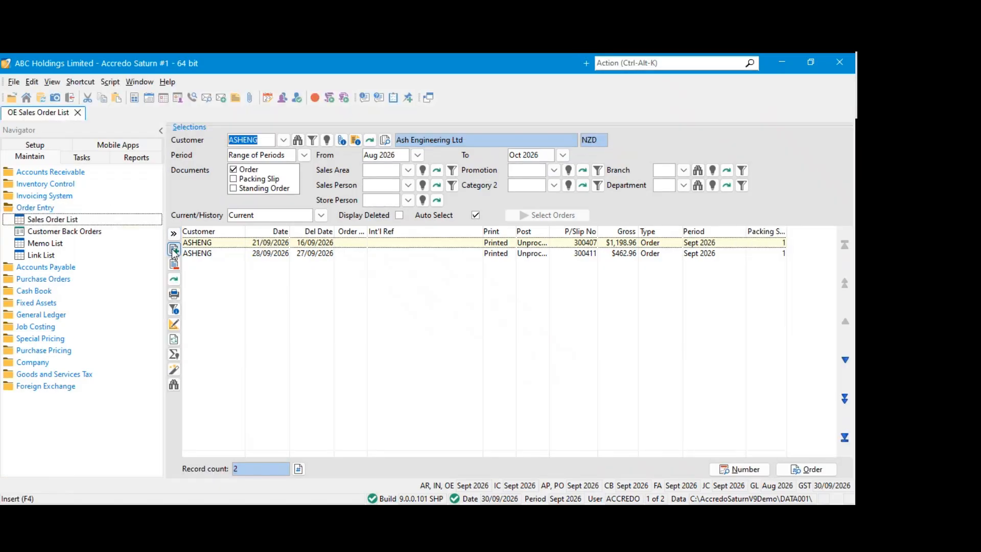
pyautogui.press('F4')
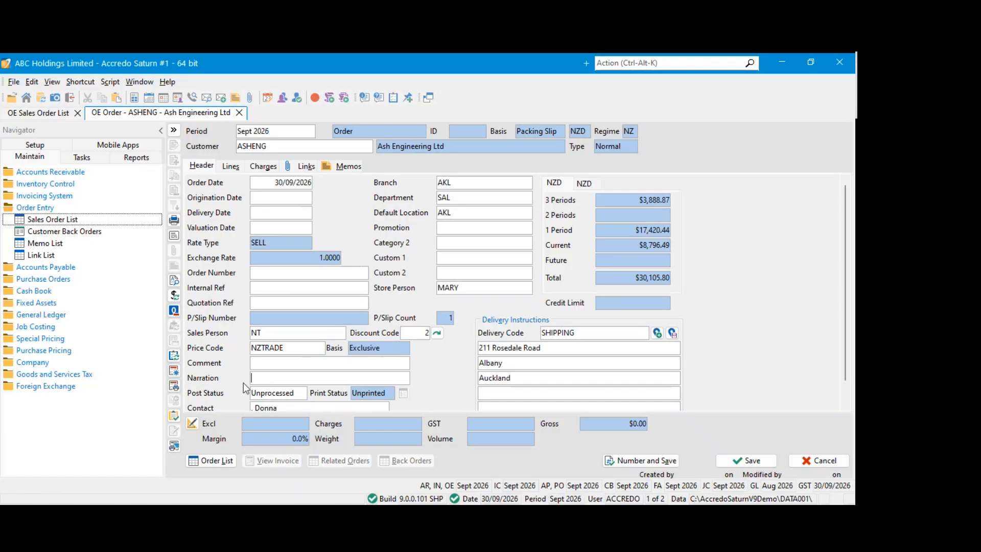
pyautogui.write('Test.')
pyautogui.click(736, 462)
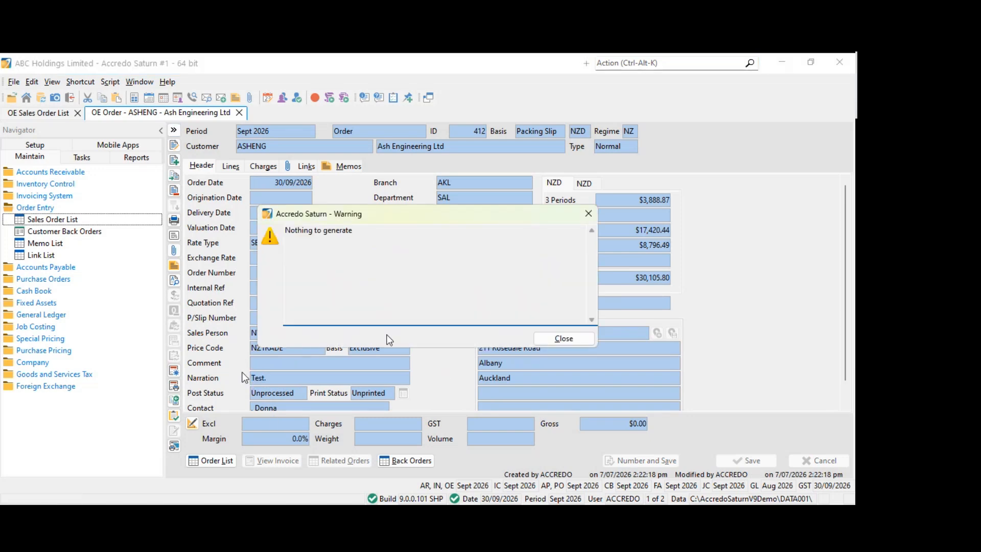
pyautogui.click(563, 338)
# Add a 1.8MWARDROBE product line with an ordered quantity of 1 to the order and save it
pyautogui.click(232, 167)
pyautogui.click(176, 146)
pyautogui.click(334, 194)
pyautogui.click(370, 192)
pyautogui.click(314, 231)
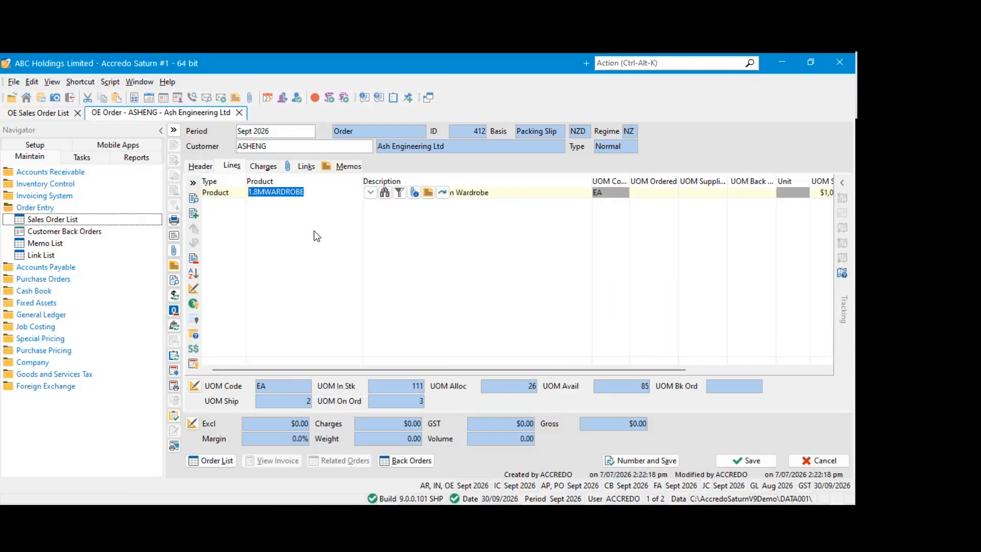
pyautogui.write('1')
pyautogui.press('Tab')
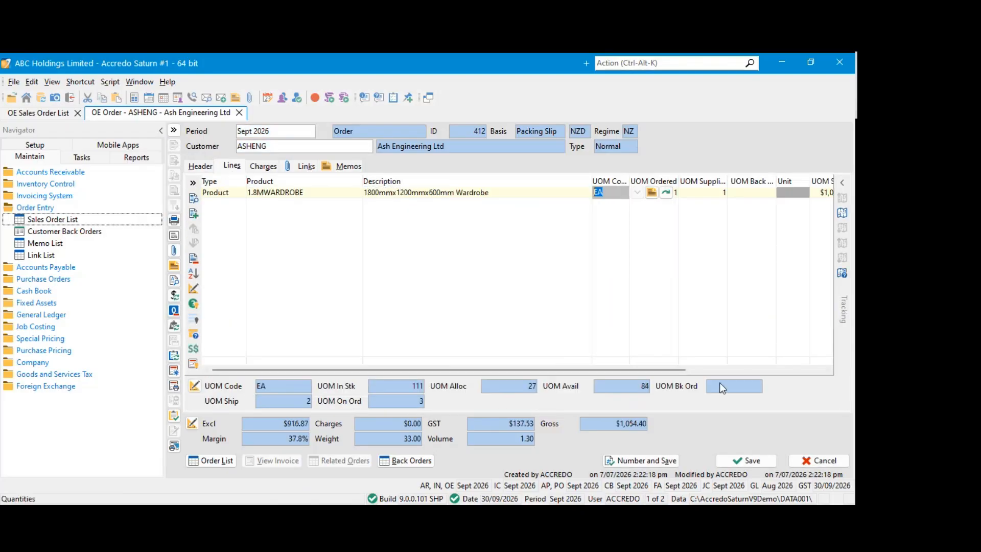
pyautogui.click(746, 460)
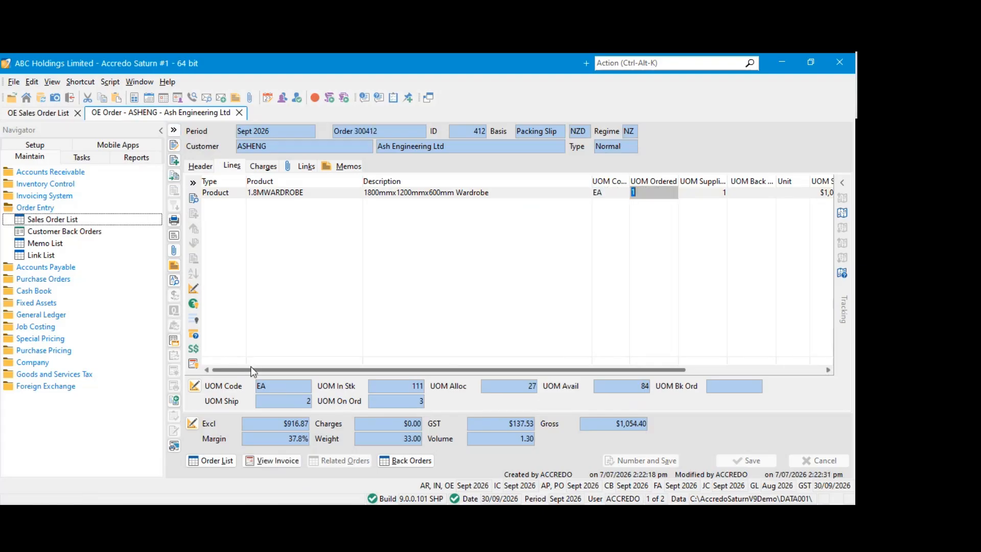
# Open the invoice linked to the Ash Engineering sales order and review its header details down to the narration and delivery instructions
pyautogui.click(302, 459)
pyautogui.scroll(-1, 280, 390)
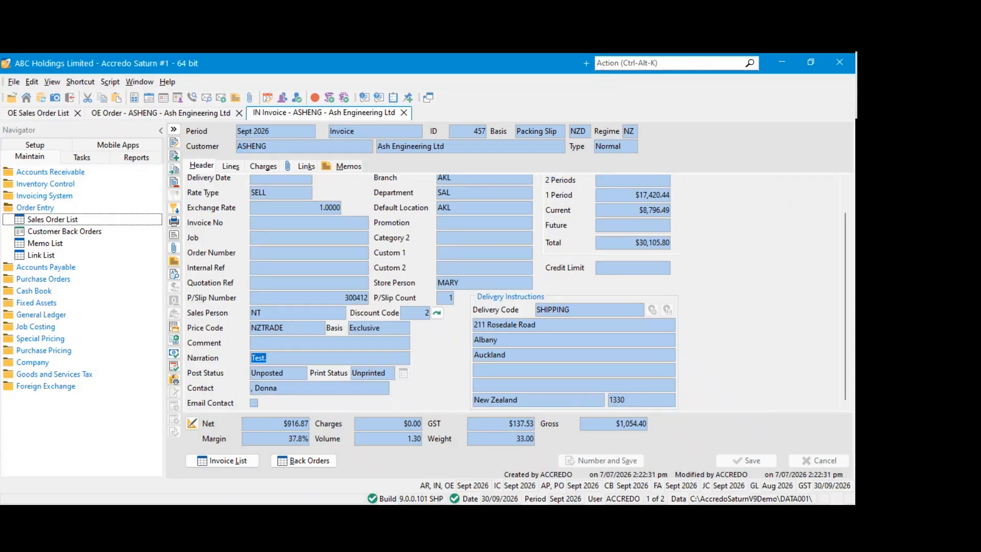
pyautogui.click(103, 197)
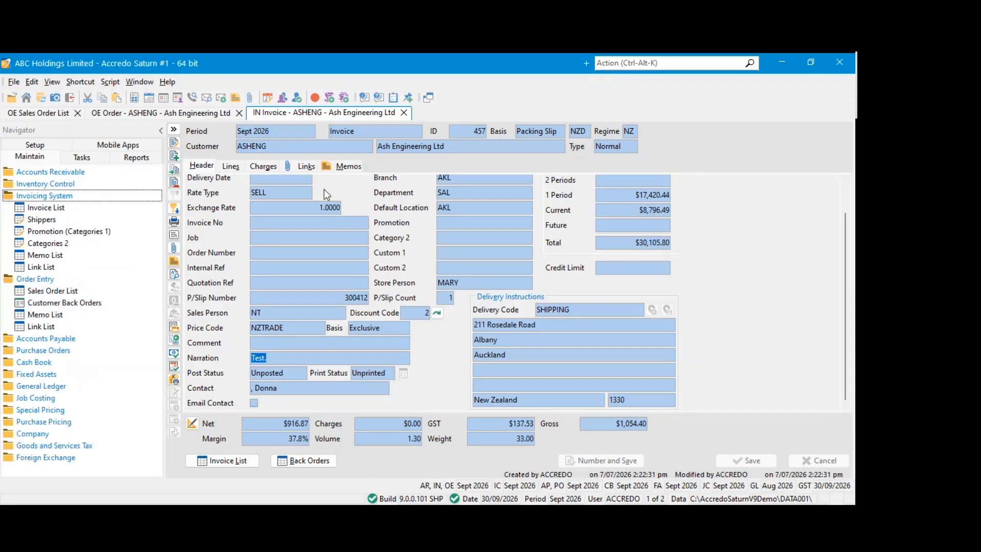
pyautogui.click(50, 197)
# Close the Ash Engineering invoice, the sales order and the Sales Order List, and collapse the Order Entry folder
pyautogui.click(404, 112)
pyautogui.click(239, 113)
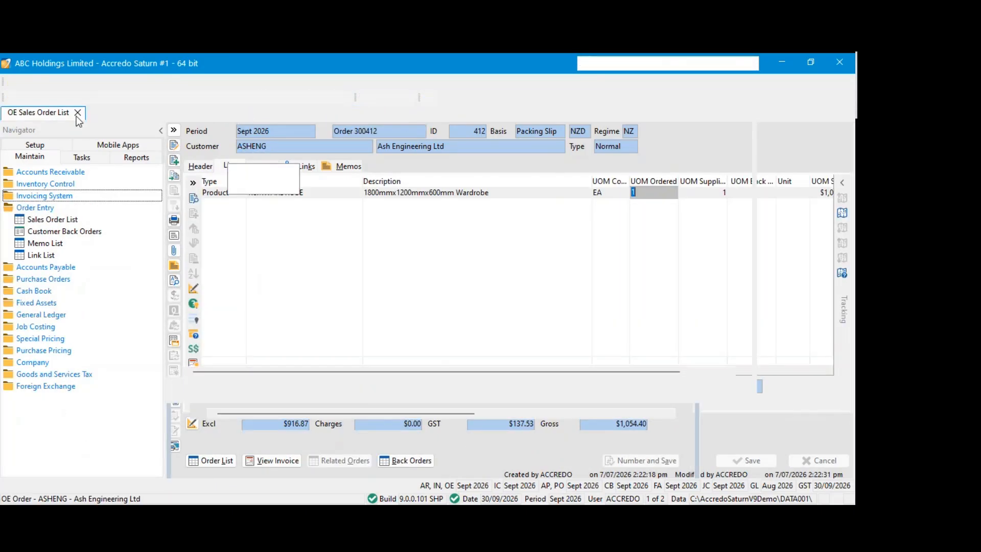
pyautogui.click(77, 113)
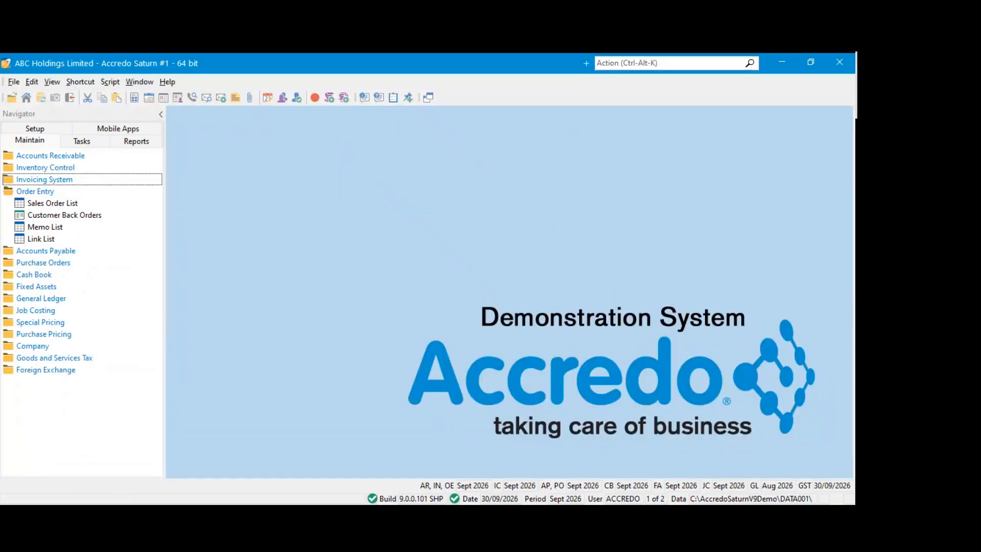
pyautogui.click(53, 136)
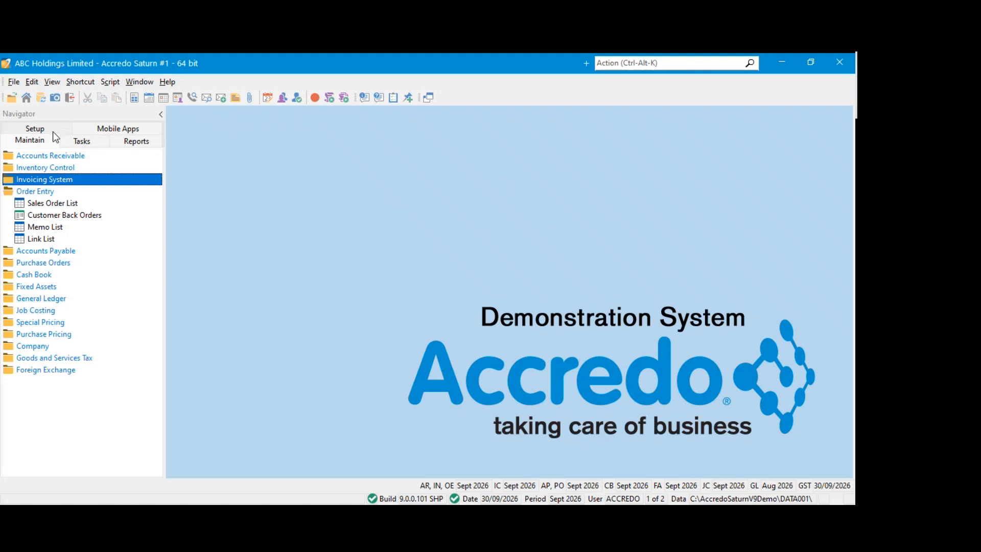
pyautogui.click(47, 183)
pyautogui.click(35, 183)
pyautogui.click(36, 191)
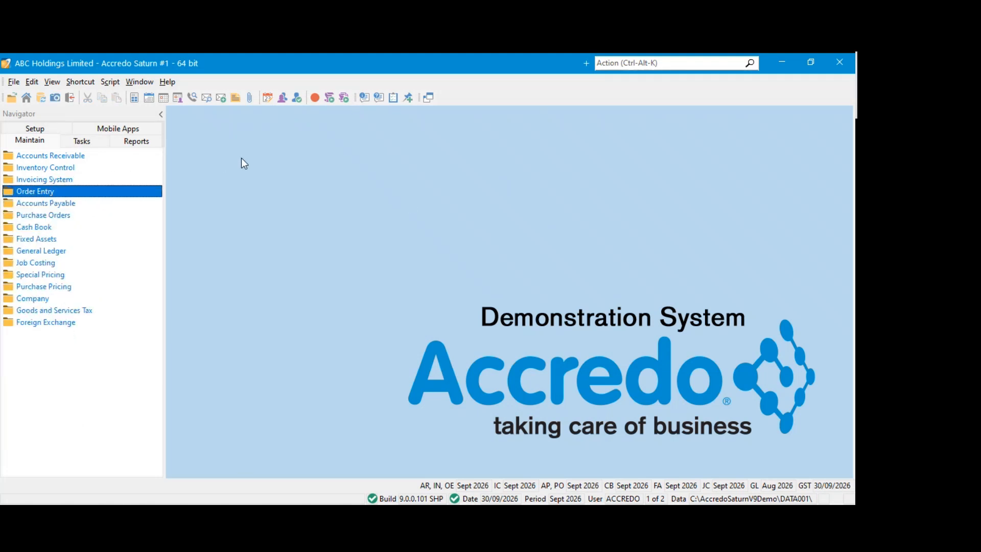
# Collapse the Accounts Payable setup folder and open Price Lists from the Company configuration
pyautogui.click(18, 125)
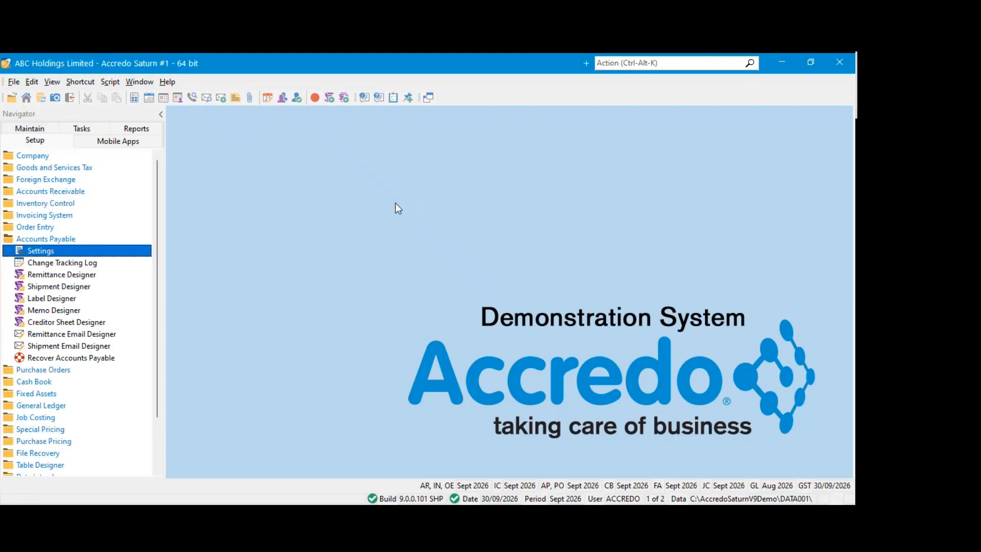
pyautogui.click(48, 239)
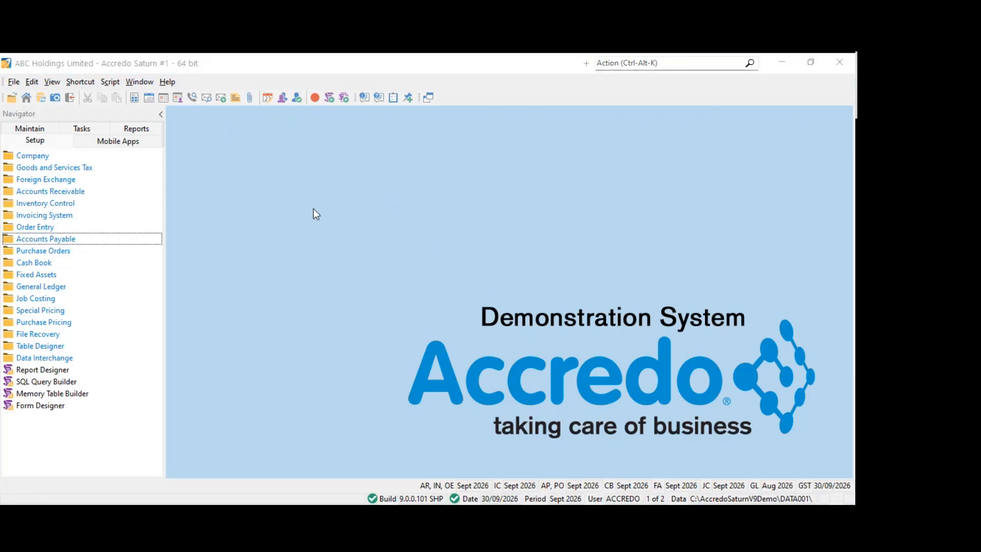
pyautogui.click(33, 157)
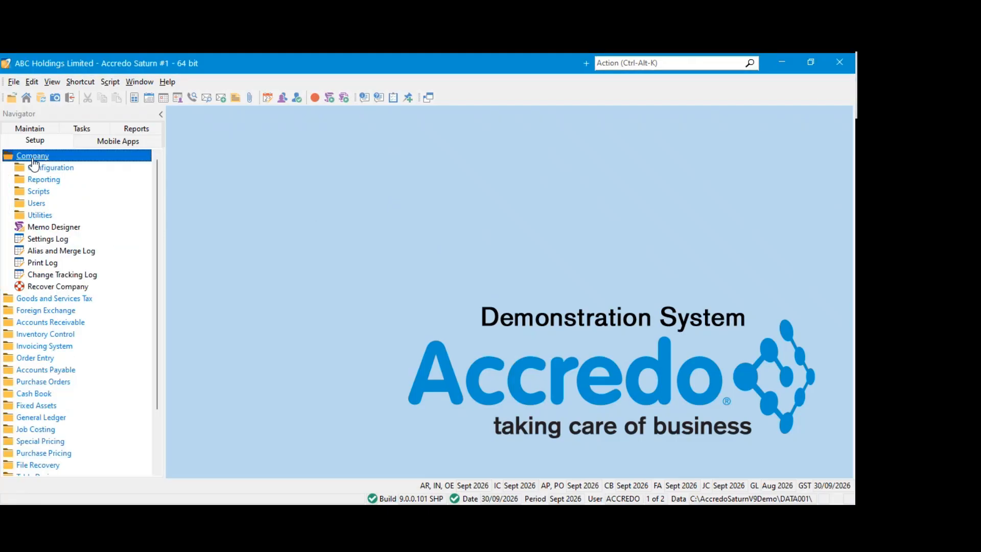
pyautogui.click(63, 173)
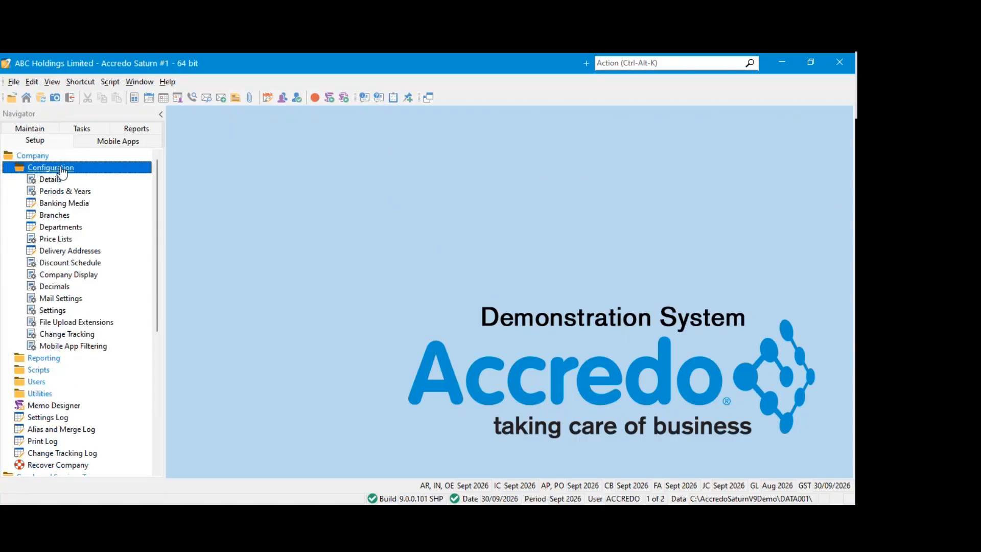
pyautogui.click(57, 241)
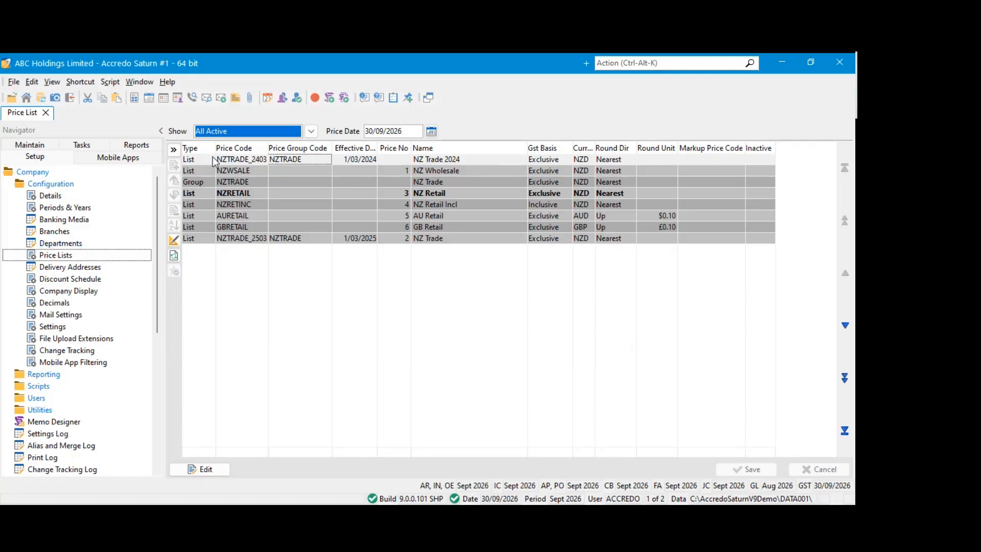
# Widen the Type column of the price list table slightly
pyautogui.click(198, 149)
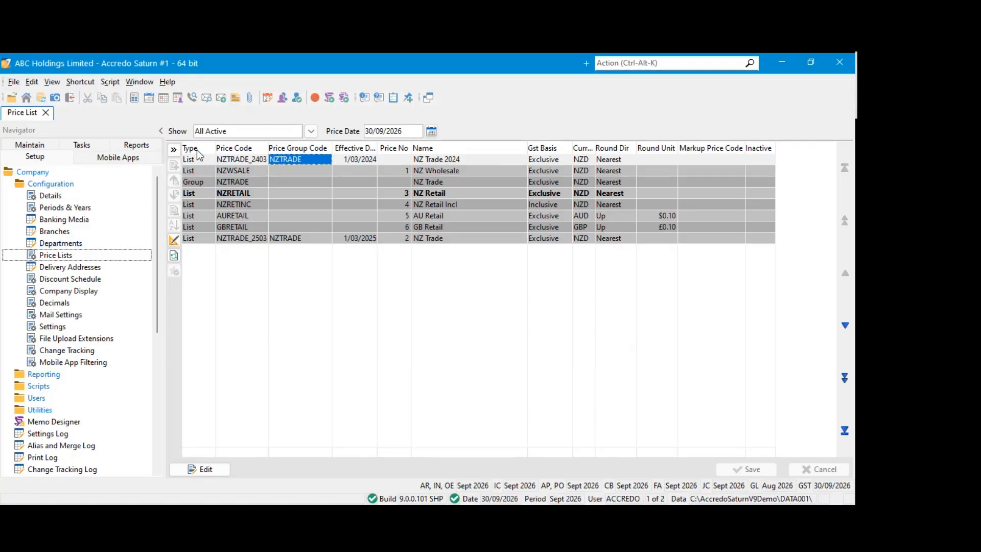
pyautogui.moveTo(216, 148); pyautogui.dragTo(228, 149)
pyautogui.click(222, 163)
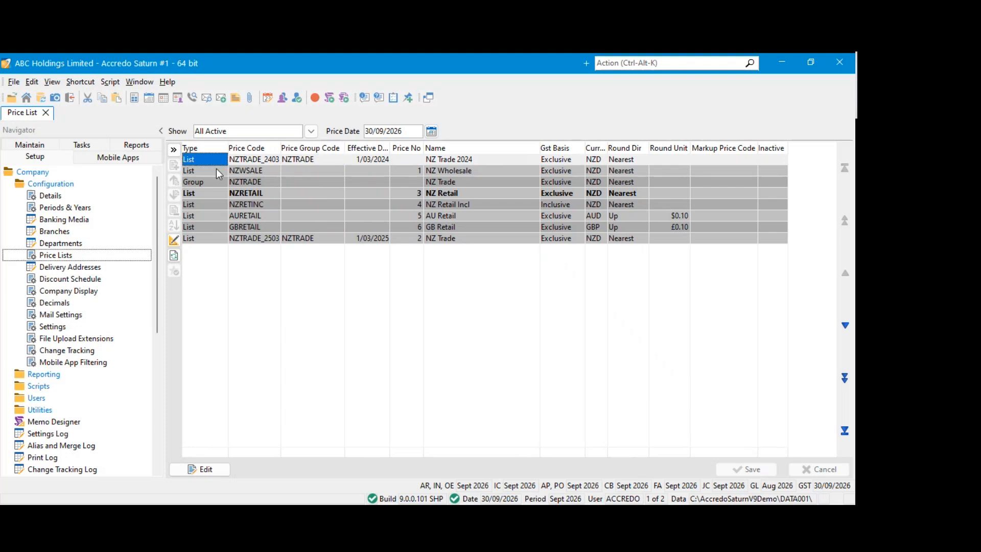
# Examine the Type and Price Group Code columns, comparing the List entries with the NZTRADE Group entry
pyautogui.click(215, 182)
pyautogui.click(214, 204)
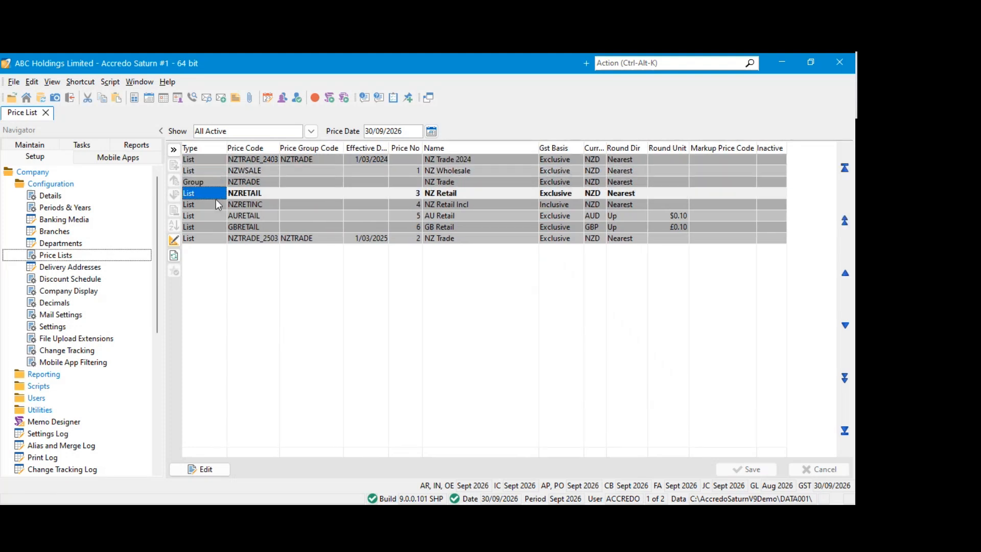
pyautogui.click(211, 216)
pyautogui.click(208, 226)
pyautogui.click(207, 238)
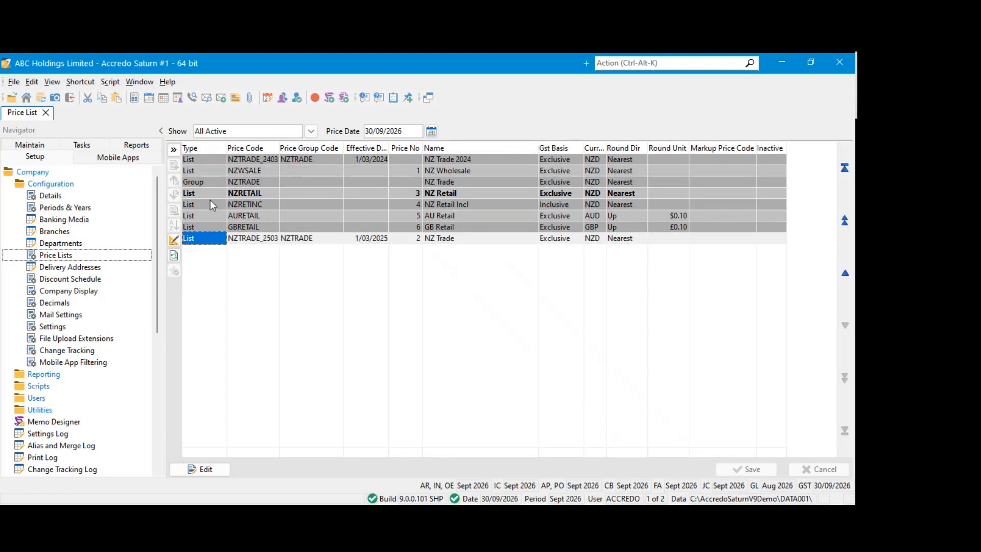
pyautogui.click(209, 197)
pyautogui.click(208, 214)
pyautogui.click(210, 194)
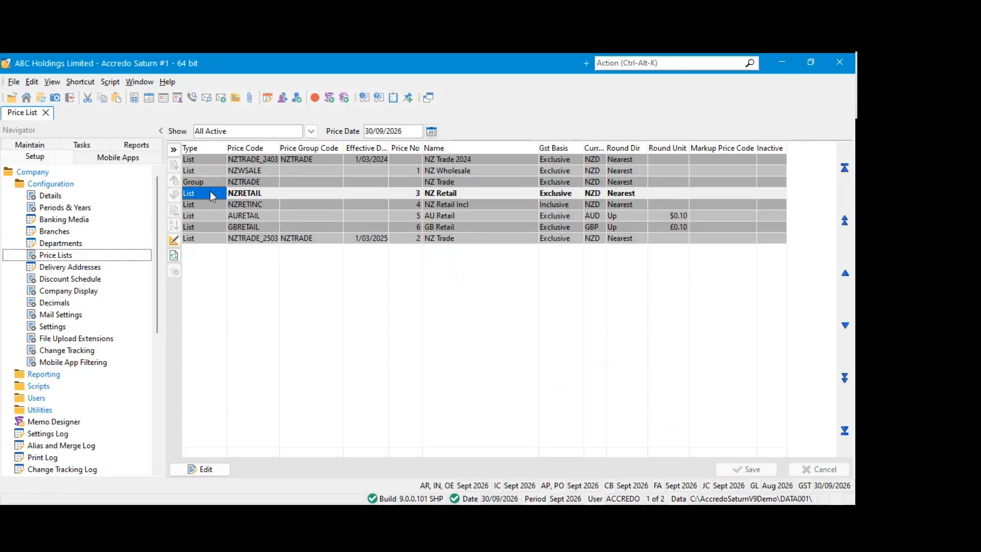
pyautogui.click(310, 198)
pyautogui.click(204, 183)
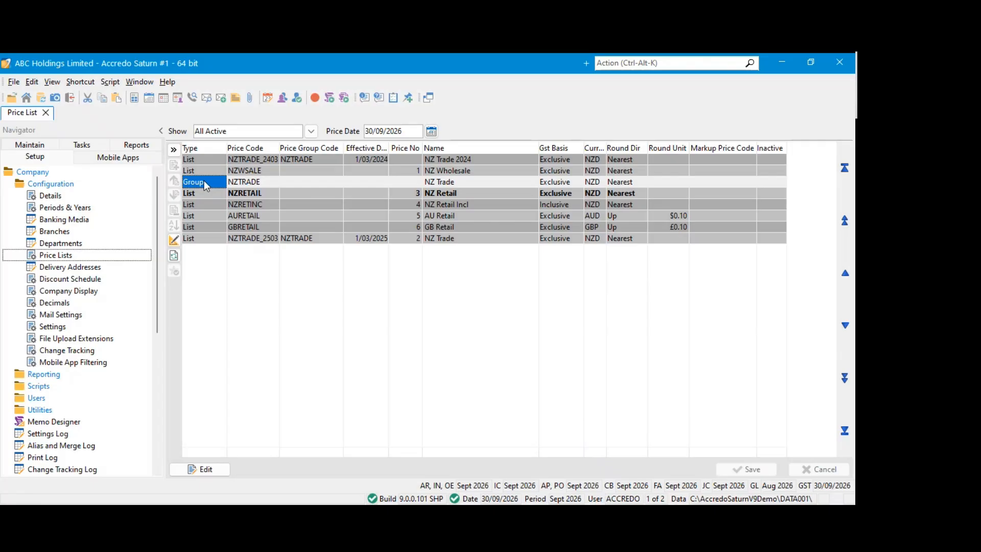
pyautogui.click(300, 179)
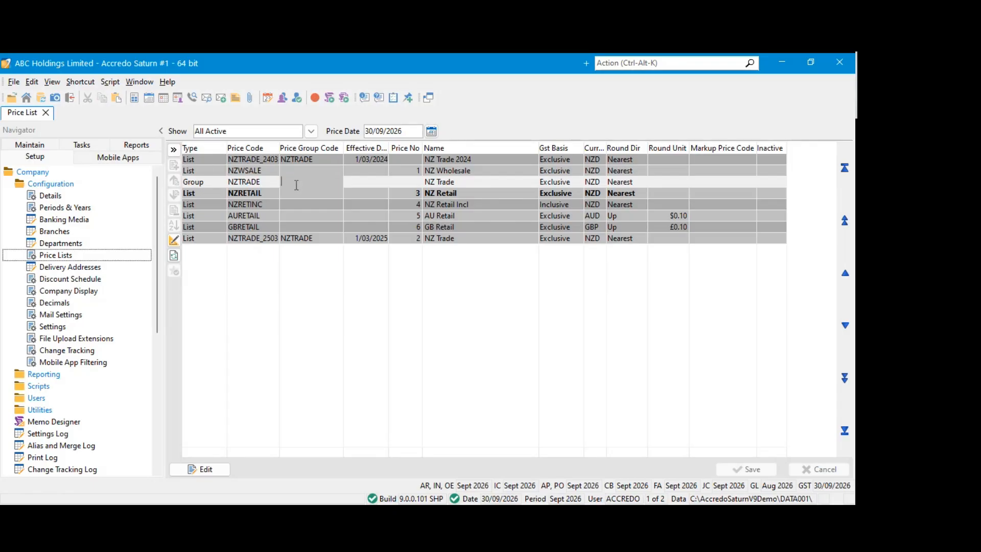
pyautogui.click(291, 196)
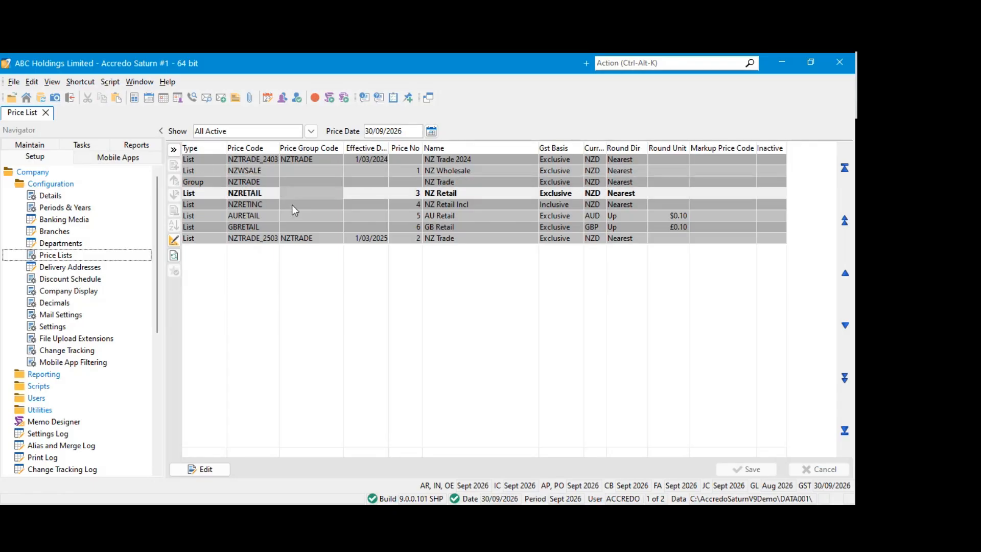
pyautogui.click(293, 205)
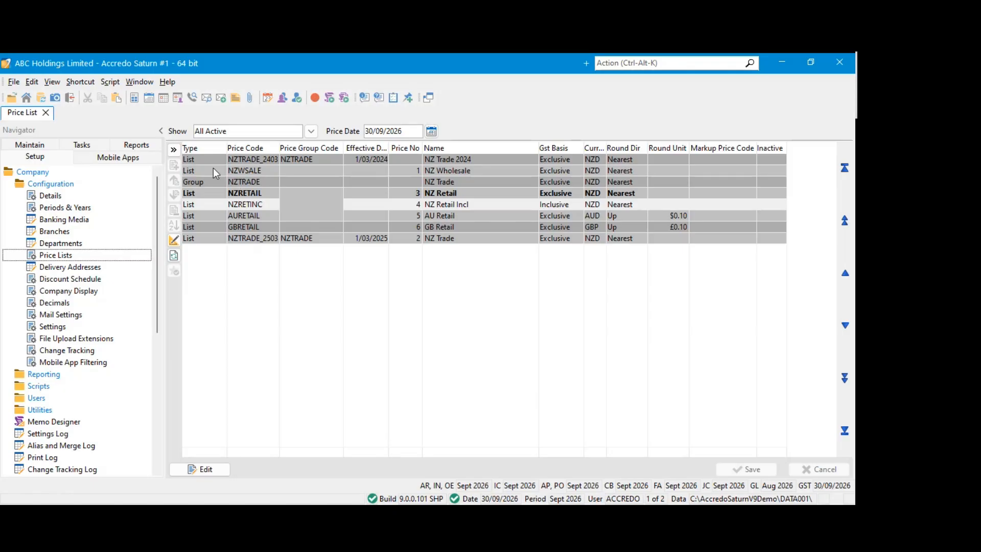
# Open the price lists for editing and examine the NZTRADE group alongside the Price Group Code of NZTRADE_2403 and NZTRADE_2503
pyautogui.click(309, 193)
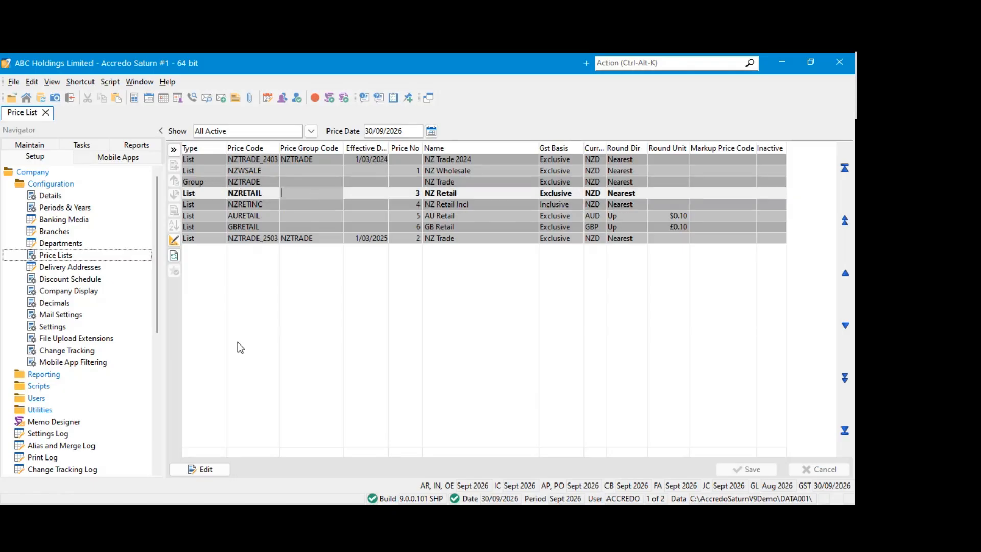
pyautogui.click(222, 471)
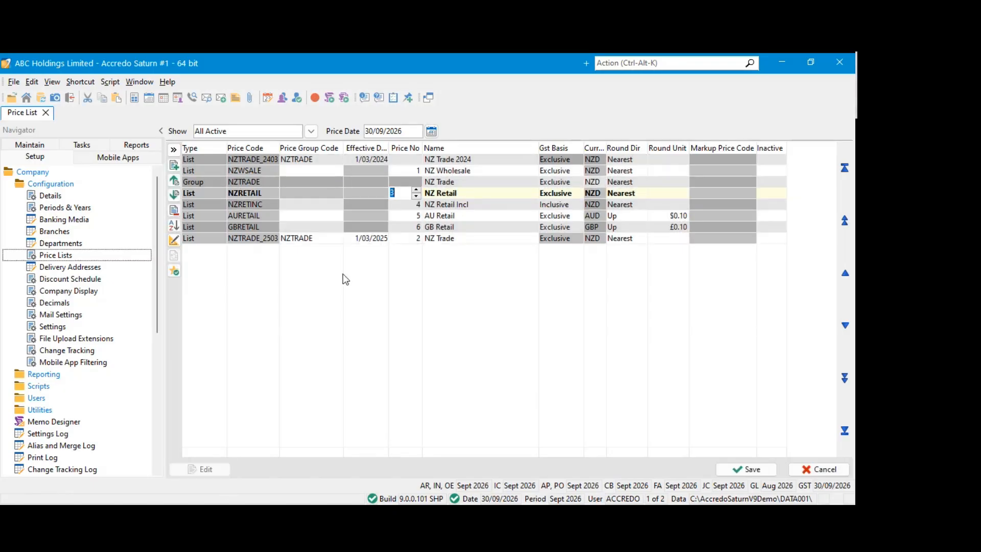
pyautogui.click(255, 183)
pyautogui.click(269, 181)
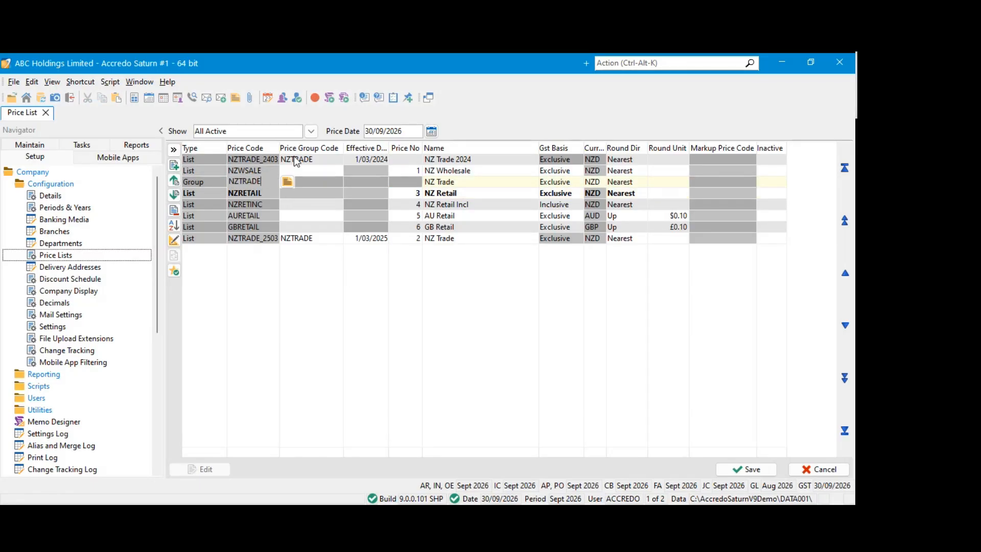
pyautogui.click(225, 161)
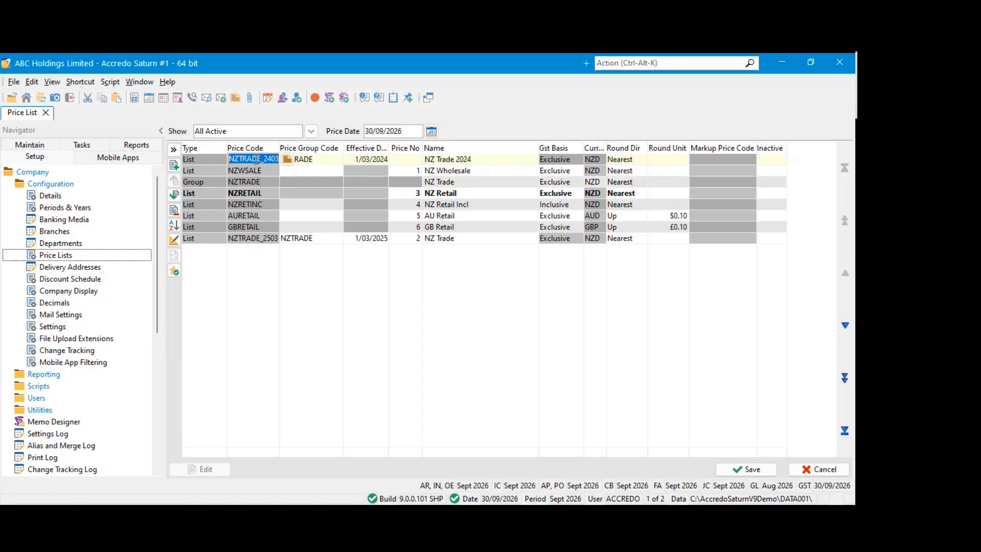
pyautogui.click(330, 159)
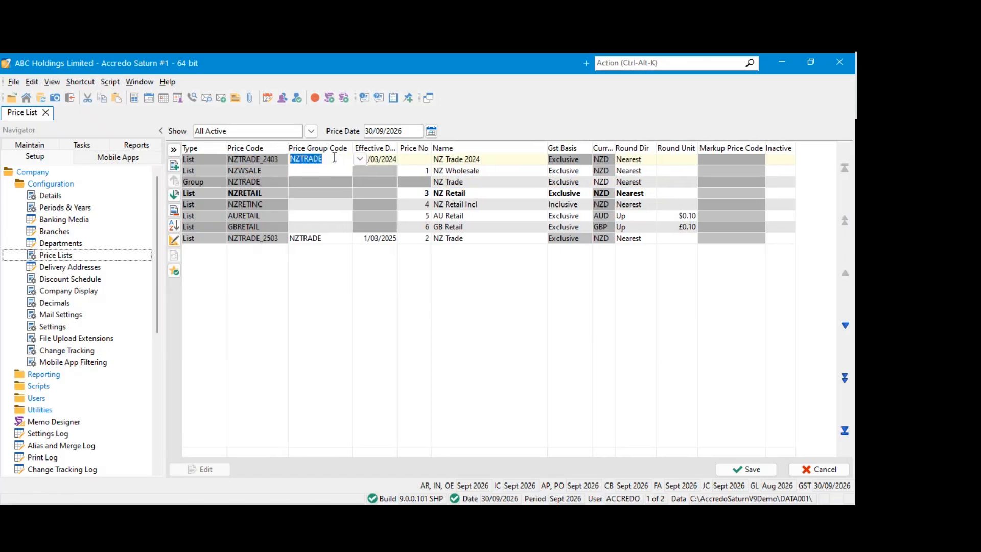
pyautogui.click(329, 238)
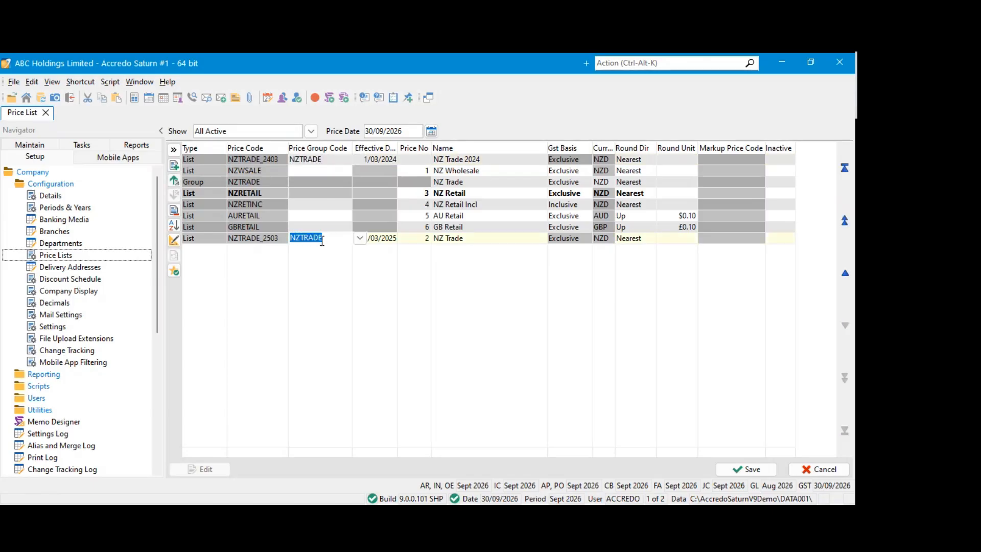
pyautogui.hotkey('shift', 'Tab')
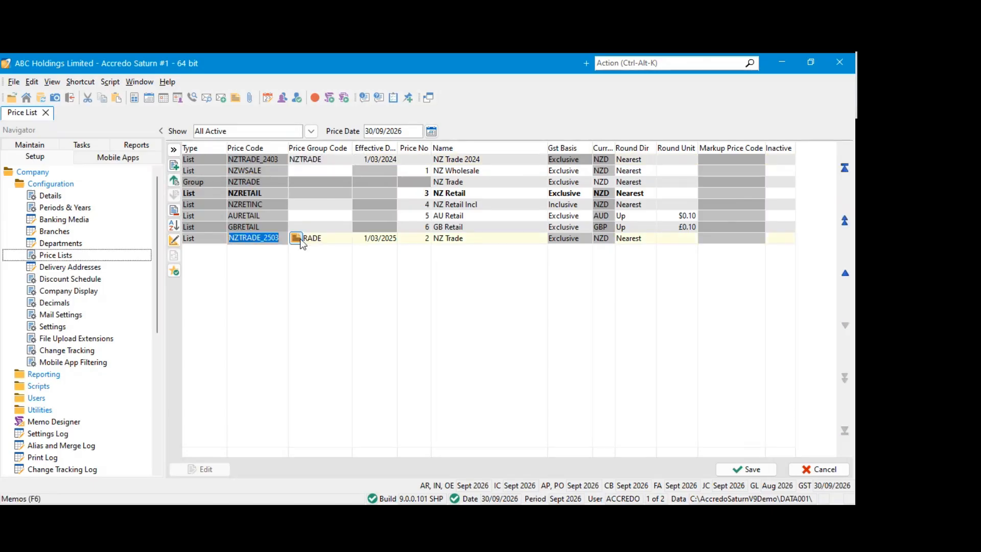
pyautogui.click(232, 194)
pyautogui.click(234, 183)
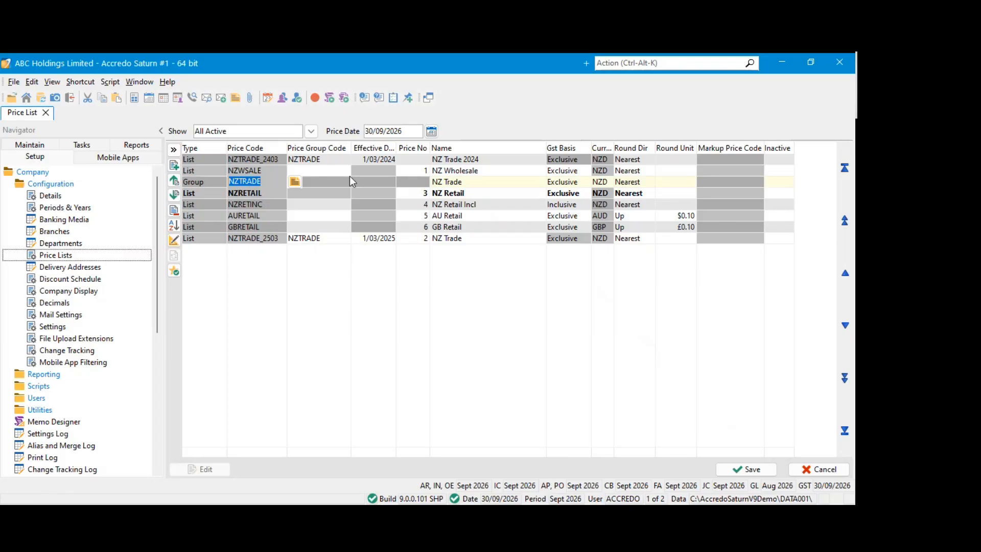
# Widen the Effective Date column to show its full heading and check the effective dates of NZTRADE_2403 and NZTRADE_2503
pyautogui.click(380, 172)
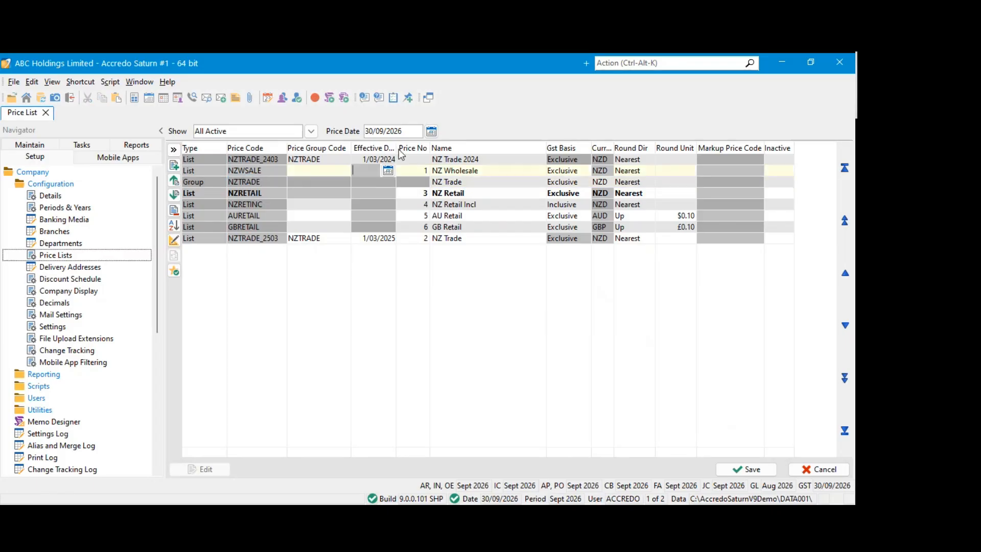
pyautogui.moveTo(397, 148); pyautogui.dragTo(413, 148)
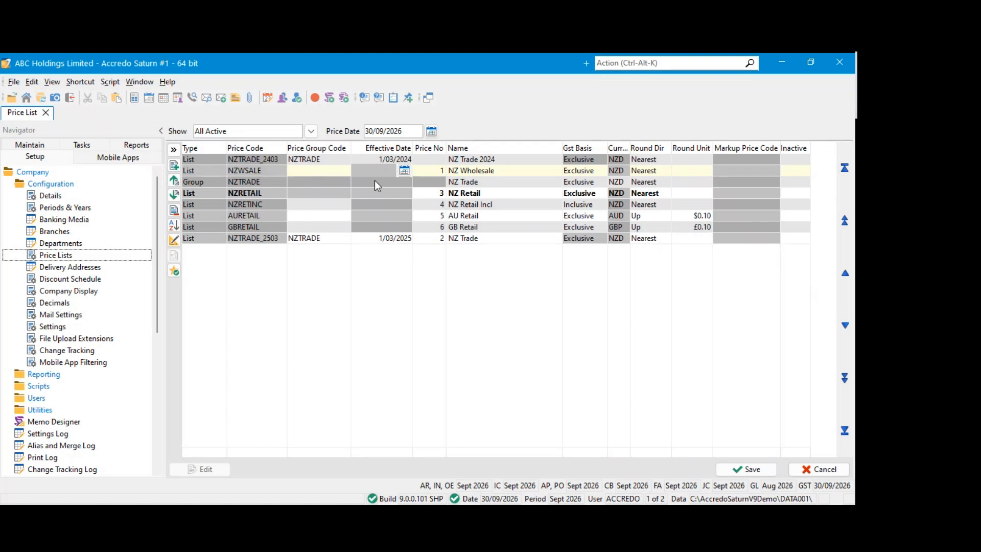
pyautogui.click(381, 160)
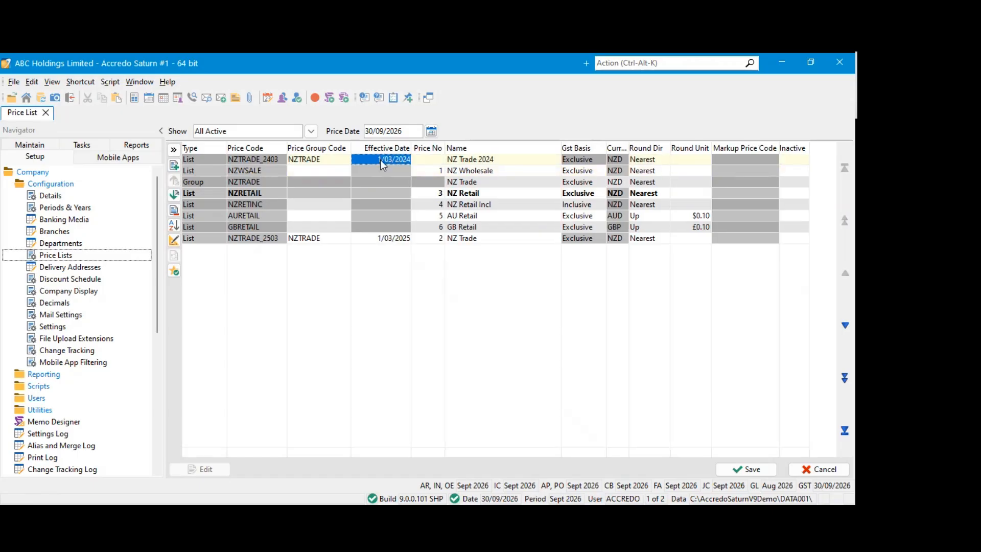
pyautogui.click(394, 160)
pyautogui.doubleClick(394, 160)
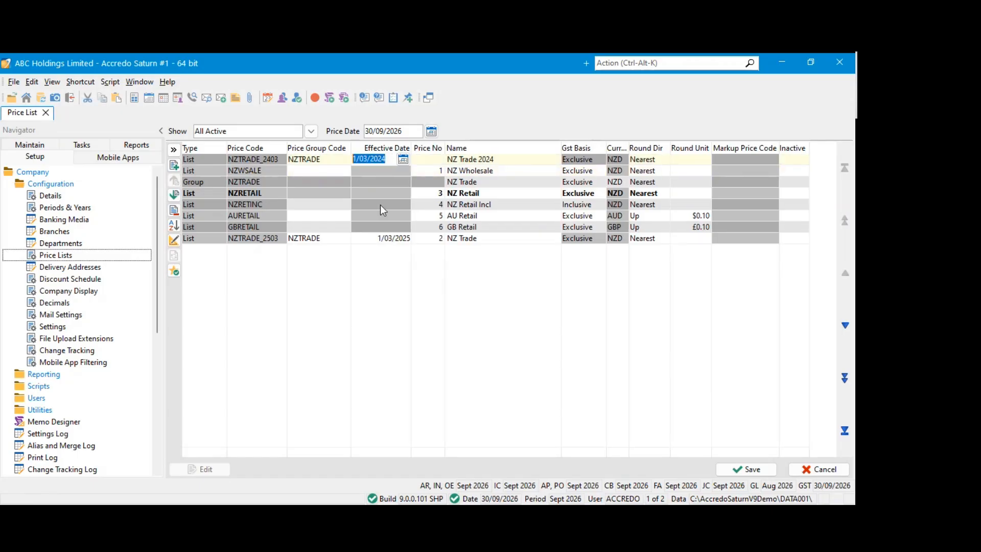
pyautogui.click(368, 241)
pyautogui.moveTo(391, 236); pyautogui.dragTo(352, 237)
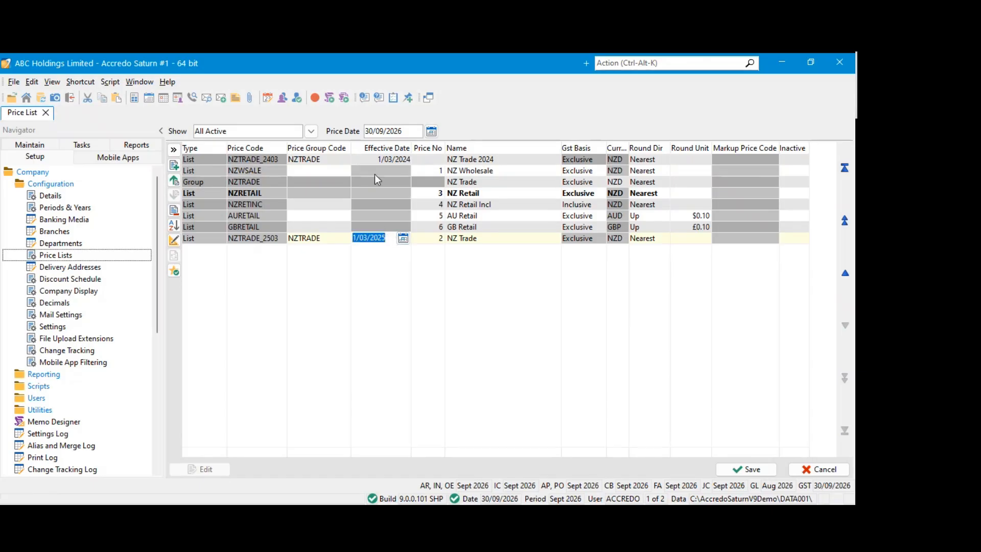
# Review the NZ Trade 2024 list's name and compare its effective date with that of the NZTRADE_2503 list
pyautogui.click(393, 160)
pyautogui.click(501, 160)
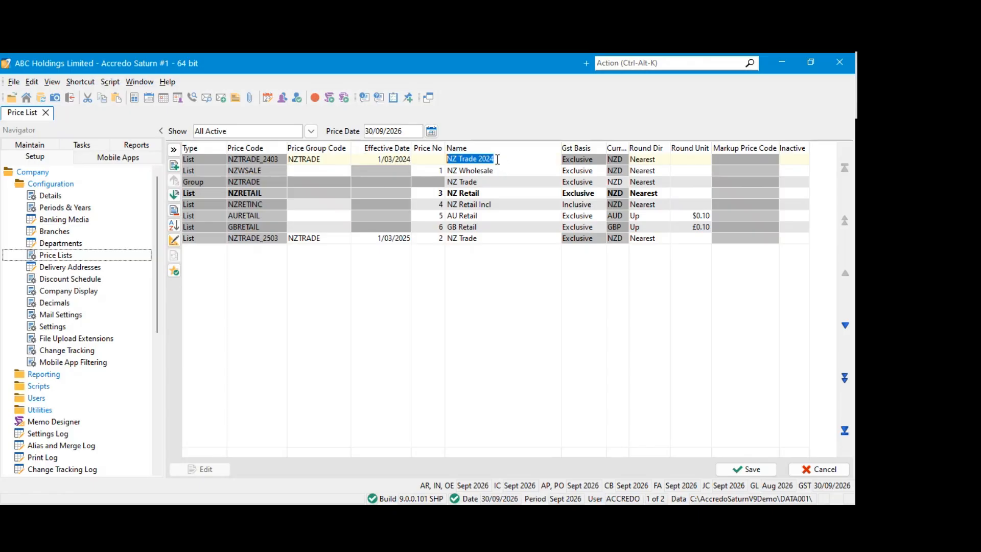
pyautogui.moveTo(495, 160); pyautogui.dragTo(478, 162)
pyautogui.click(379, 163)
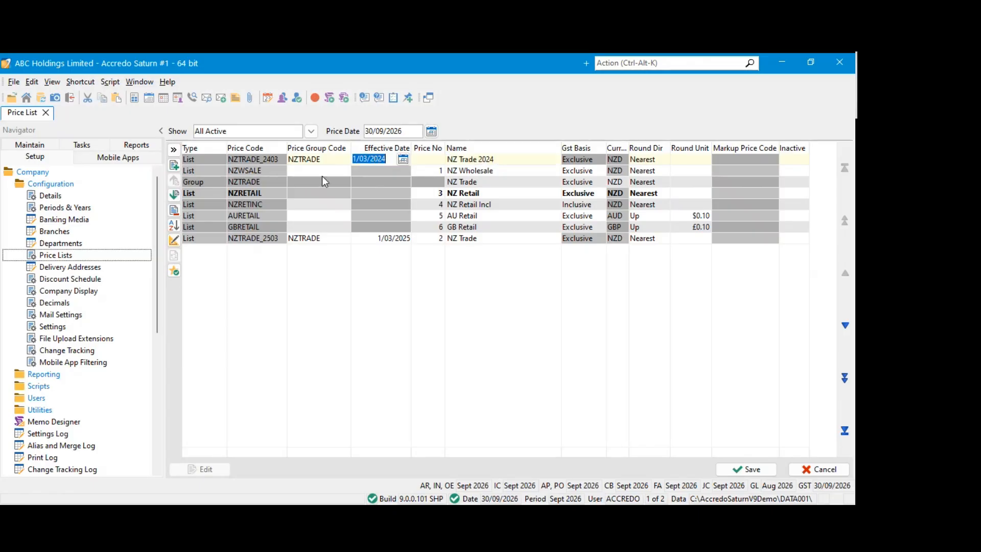
pyautogui.moveTo(390, 159); pyautogui.dragTo(351, 158)
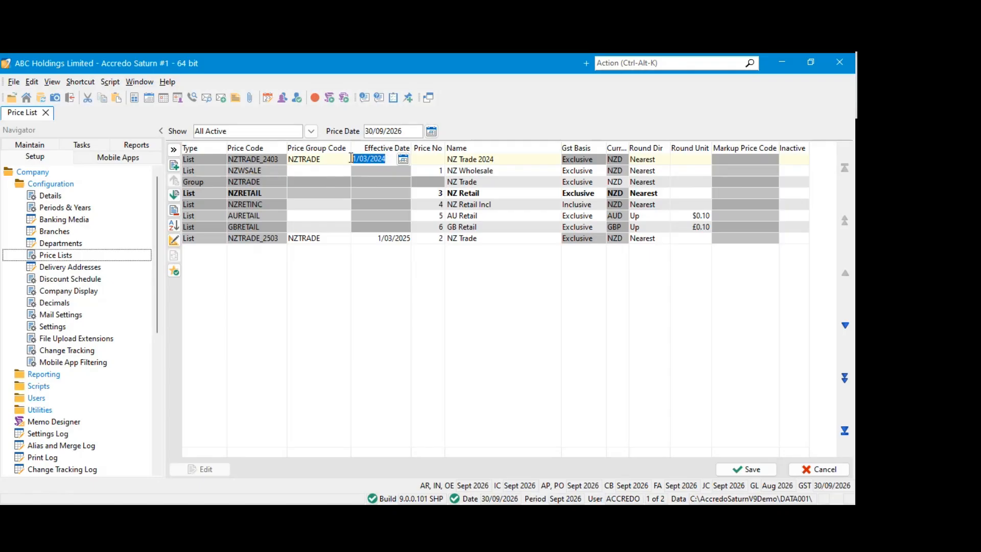
pyautogui.click(382, 238)
pyautogui.moveTo(387, 238)
pyautogui.mouseDown()
pyautogui.moveTo(353, 238)
pyautogui.moveTo(393, 238)
pyautogui.moveTo(378, 238)
pyautogui.mouseUp()
pyautogui.click(382, 194)
# Open the Products maintenance form in Inventory Control
pyautogui.click(30, 145)
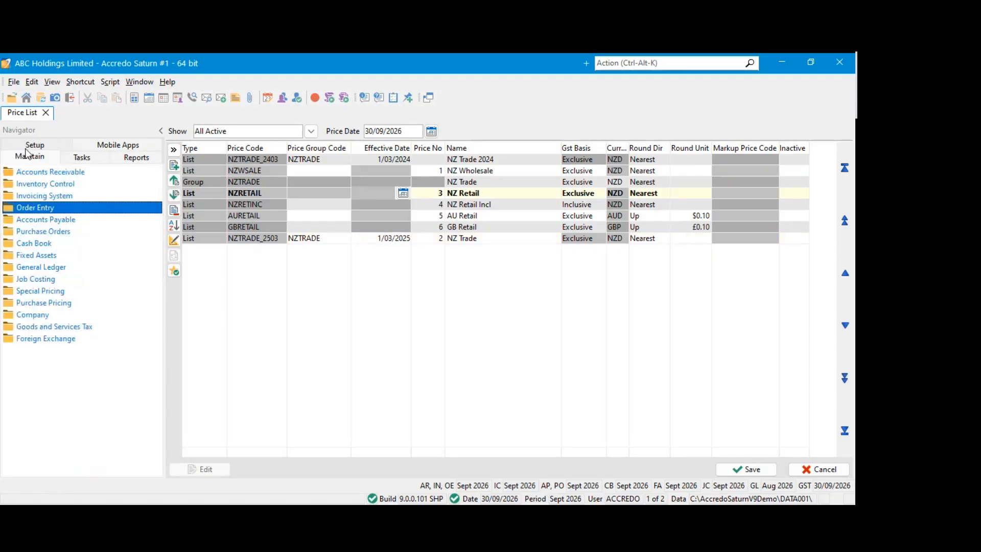
pyautogui.click(47, 184)
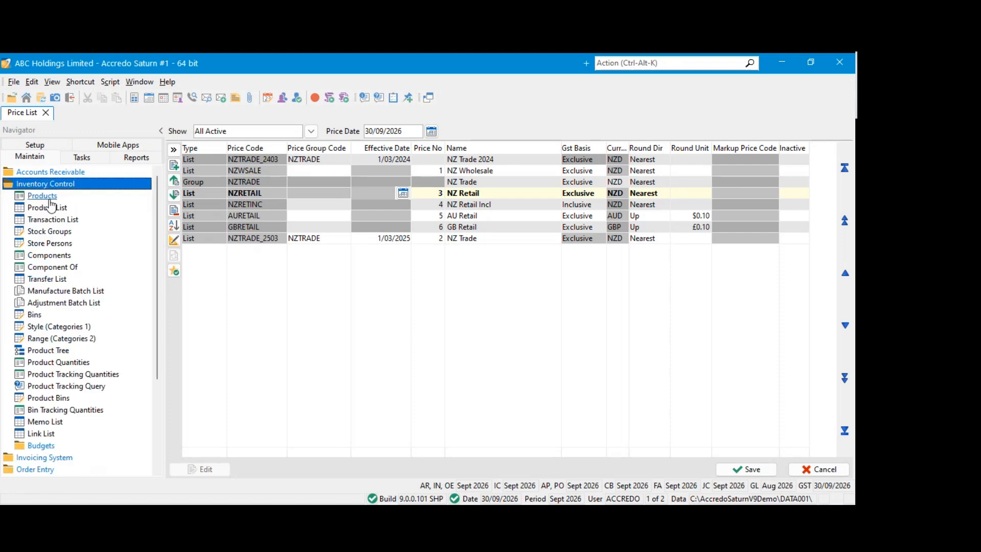
pyautogui.click(45, 197)
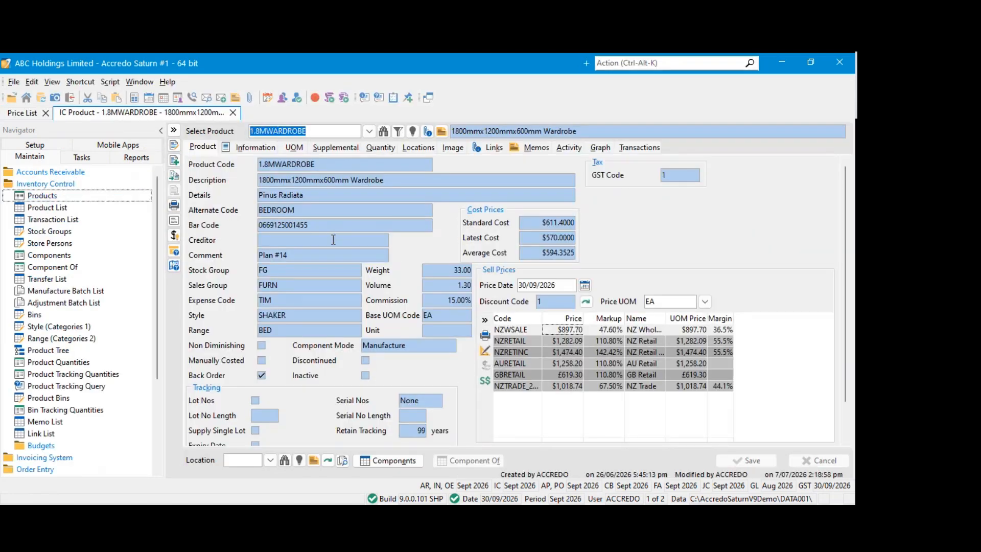
# Widen the Code column of the wardrobe's sell prices and compare the NZTRADE_2503 entry with the Price List
pyautogui.moveTo(542, 317); pyautogui.dragTo(559, 317)
pyautogui.press('Down')
pyautogui.press('Down')
pyautogui.press('Down')
pyautogui.press('Down')
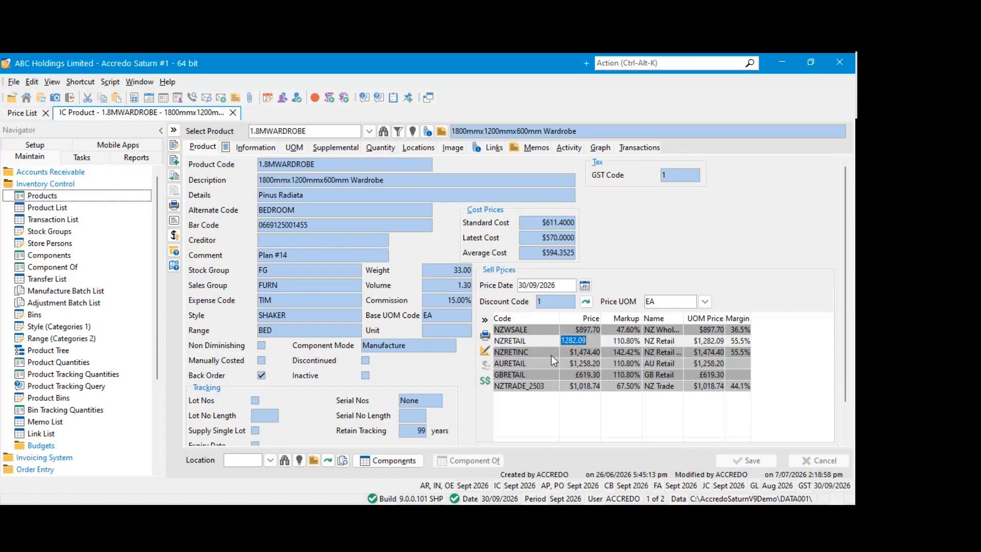
pyautogui.press('Down')
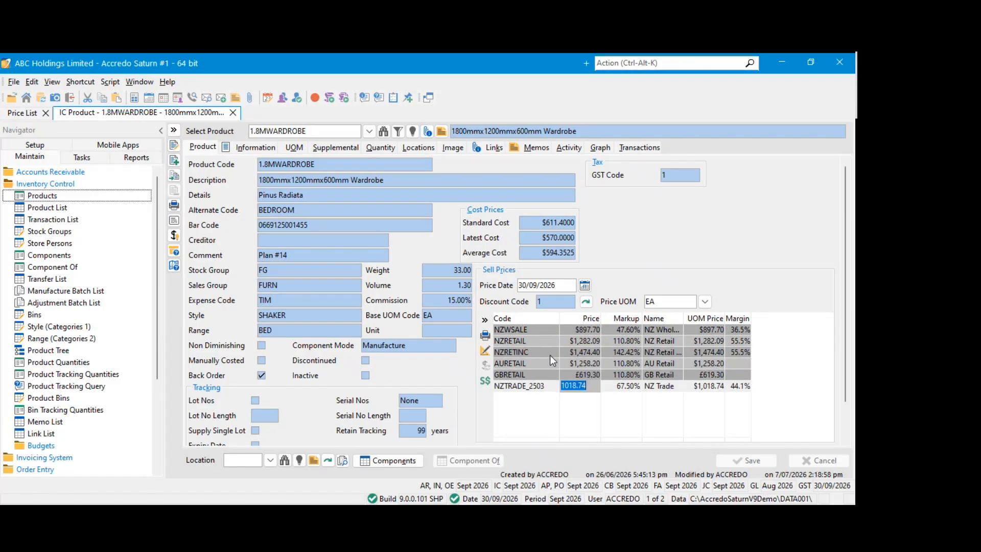
pyautogui.click(544, 387)
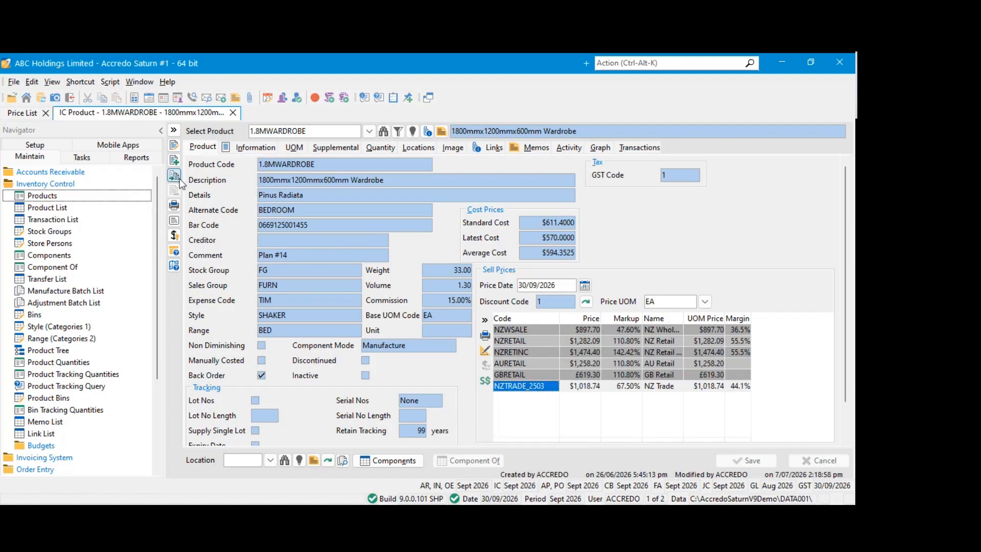
pyautogui.click(20, 112)
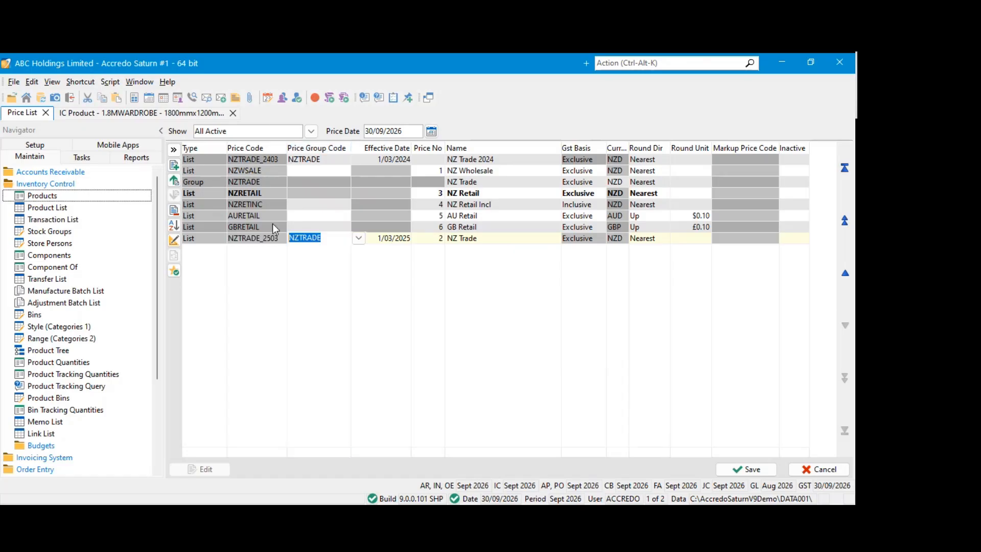
pyautogui.click(128, 113)
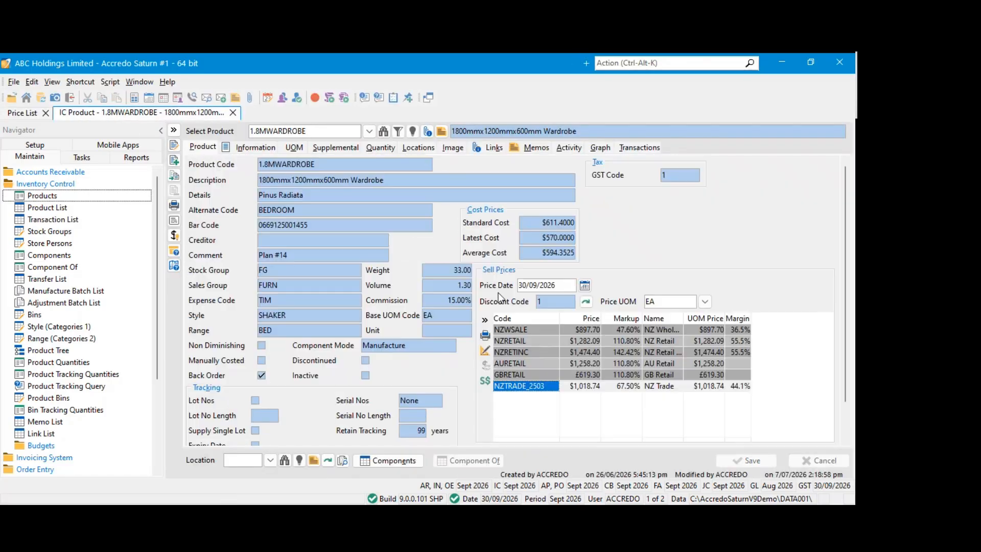
# Set the sell prices' Price Date to 2/03/2024 and inspect the NZTRADE_2403 price for the wardrobe
pyautogui.click(551, 286)
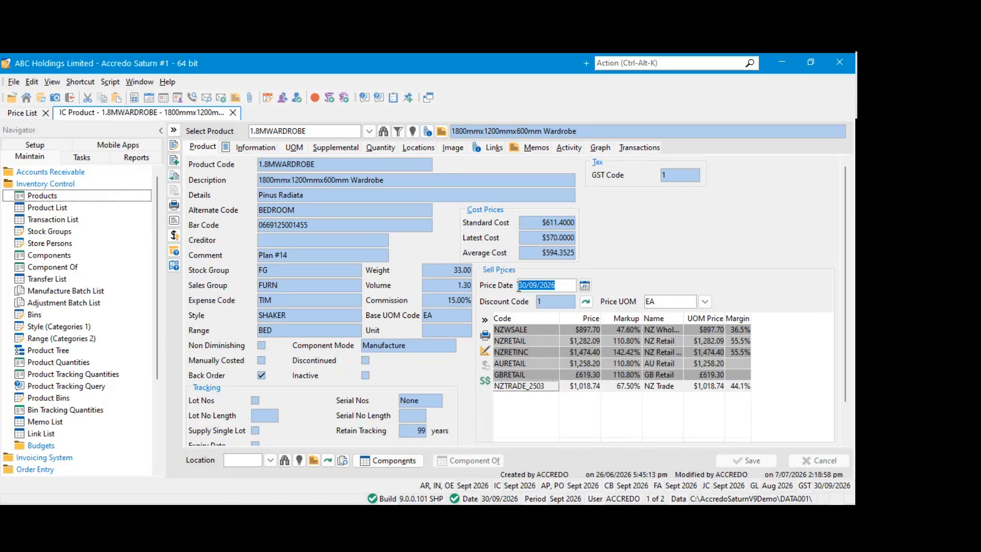
pyautogui.click(585, 286)
pyautogui.click(521, 299)
pyautogui.click(521, 299)
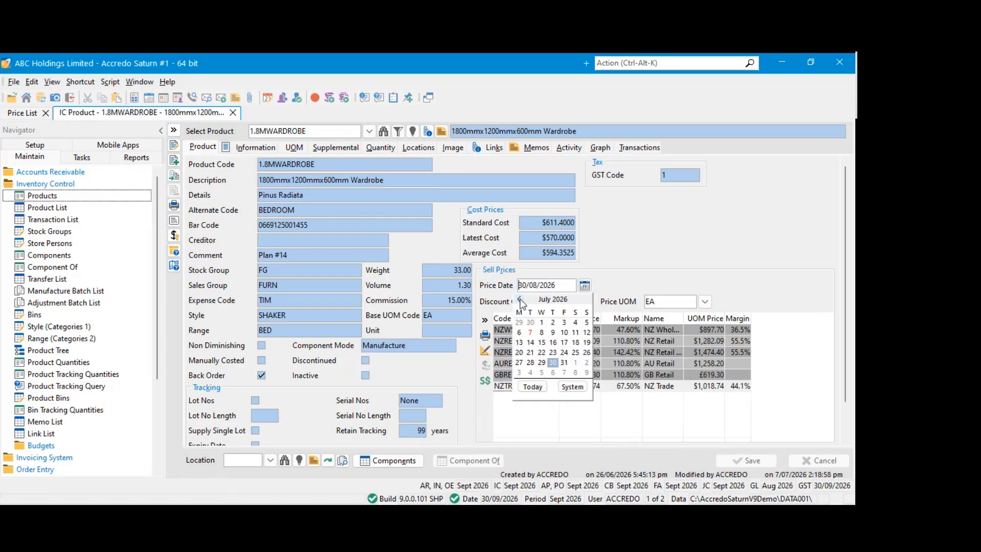
pyautogui.click(550, 298)
pyautogui.click(550, 298)
pyautogui.click(521, 299)
pyautogui.click(520, 298)
pyautogui.click(520, 298)
pyautogui.click(520, 298)
pyautogui.click(520, 298)
pyautogui.click(520, 299)
pyautogui.click(520, 299)
pyautogui.click(520, 299)
pyautogui.click(520, 299)
pyautogui.click(521, 299)
pyautogui.click(520, 299)
pyautogui.click(520, 298)
pyautogui.click(520, 299)
pyautogui.click(520, 299)
pyautogui.click(520, 299)
pyautogui.click(520, 299)
pyautogui.click(521, 299)
pyautogui.click(520, 299)
pyautogui.click(520, 299)
pyautogui.click(520, 299)
pyautogui.click(521, 299)
pyautogui.click(520, 299)
pyautogui.click(520, 299)
pyautogui.click(564, 322)
pyautogui.click(574, 323)
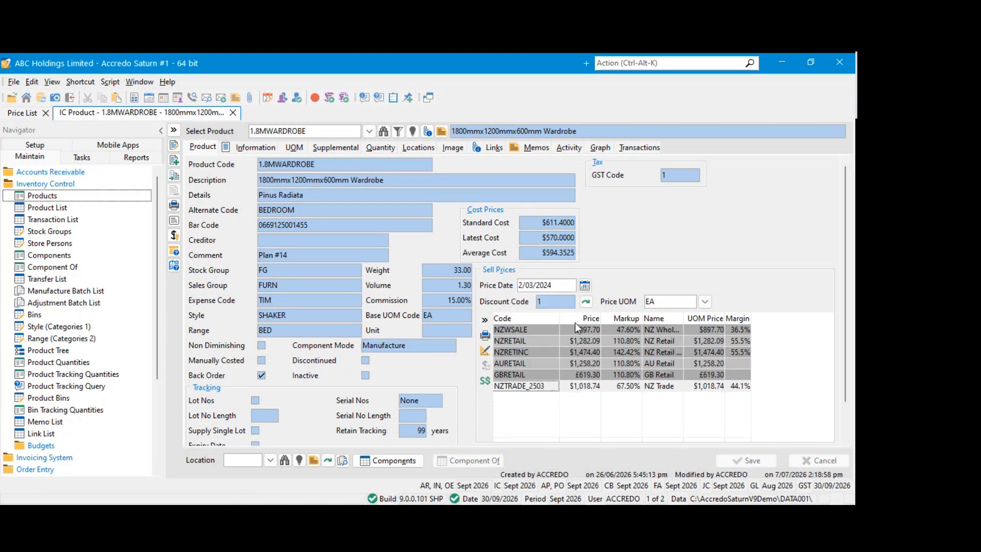
pyautogui.click(549, 354)
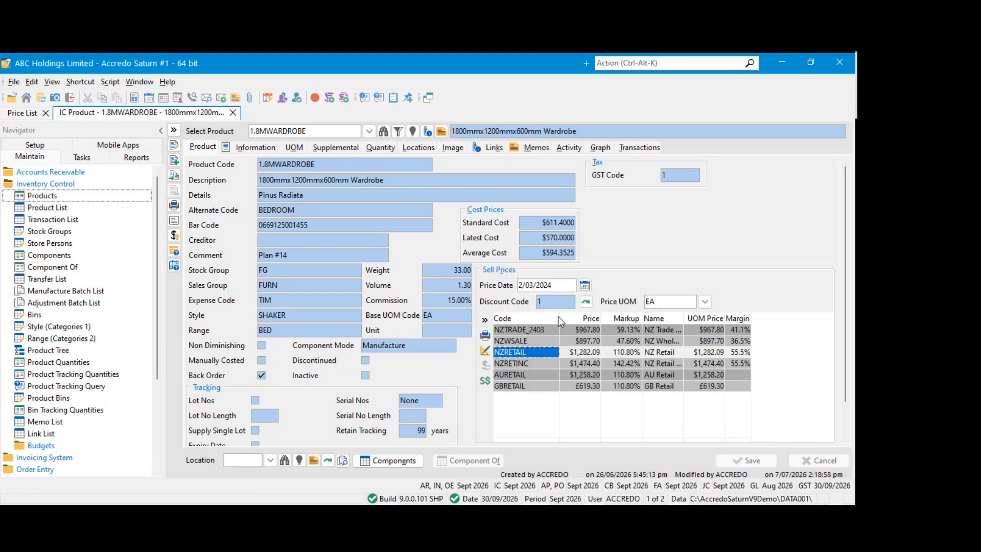
pyautogui.click(549, 329)
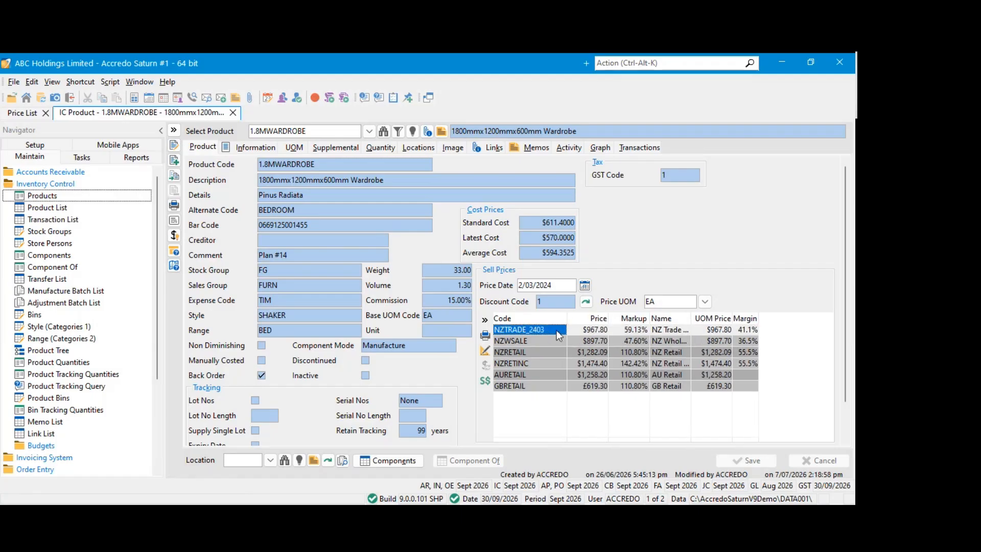
pyautogui.click(576, 331)
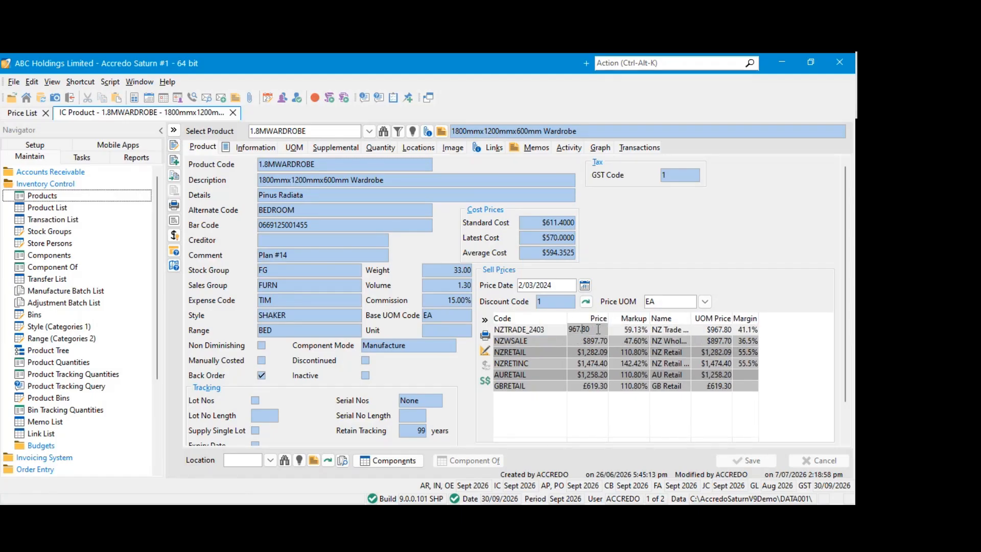
# Set the Price Date to today's date, 7/07/2026, and inspect the NZTRADE_2503 sell price
pyautogui.click(584, 285)
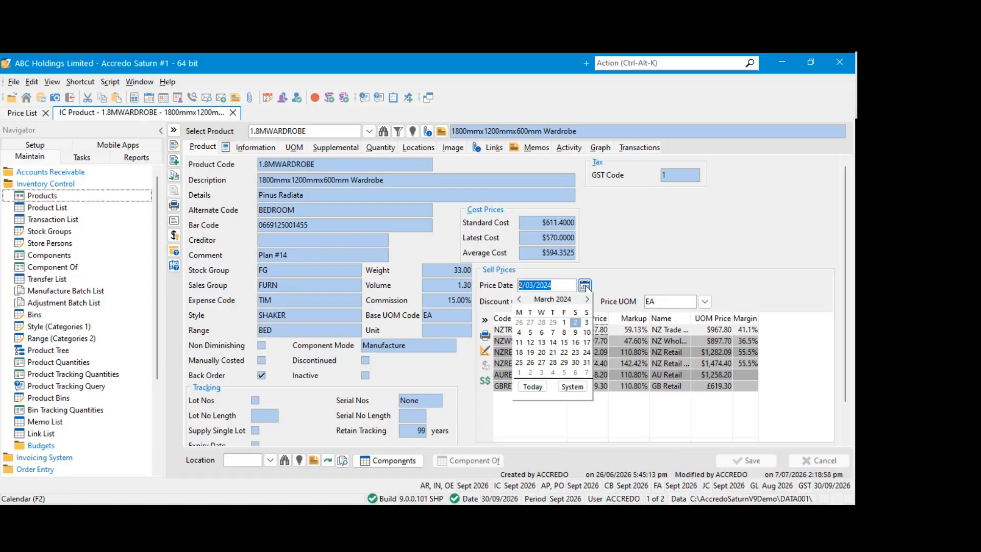
pyautogui.click(586, 286)
pyautogui.click(585, 286)
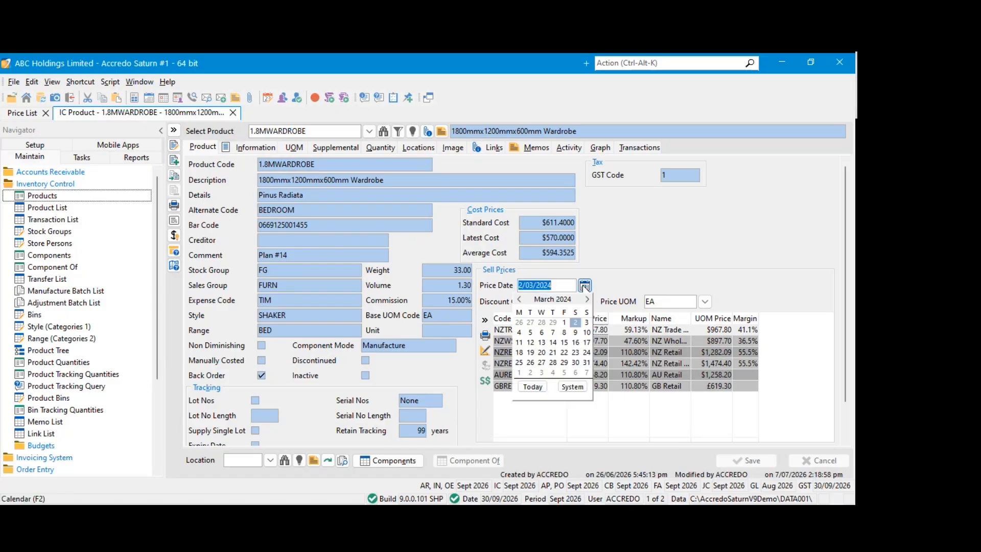
pyautogui.click(533, 387)
pyautogui.click(530, 333)
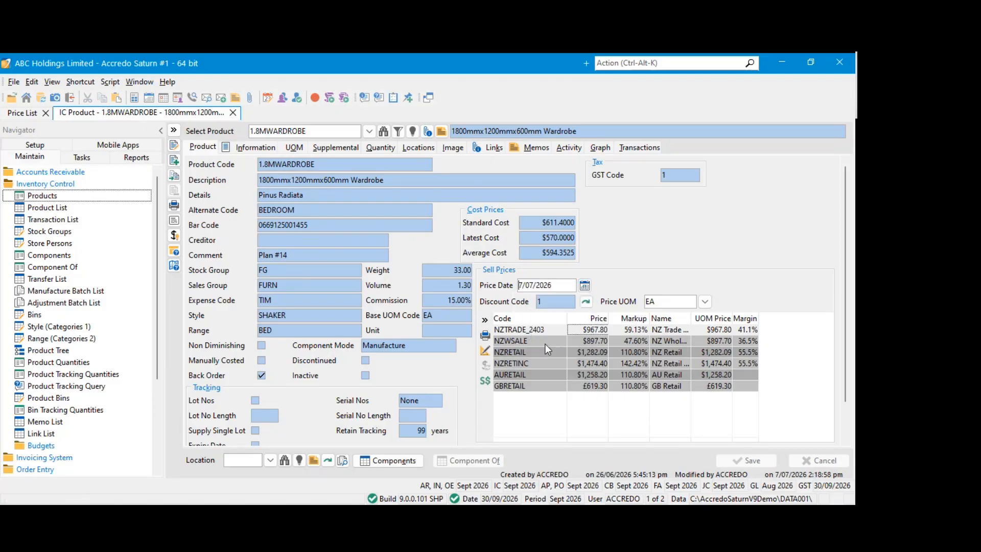
pyautogui.click(586, 386)
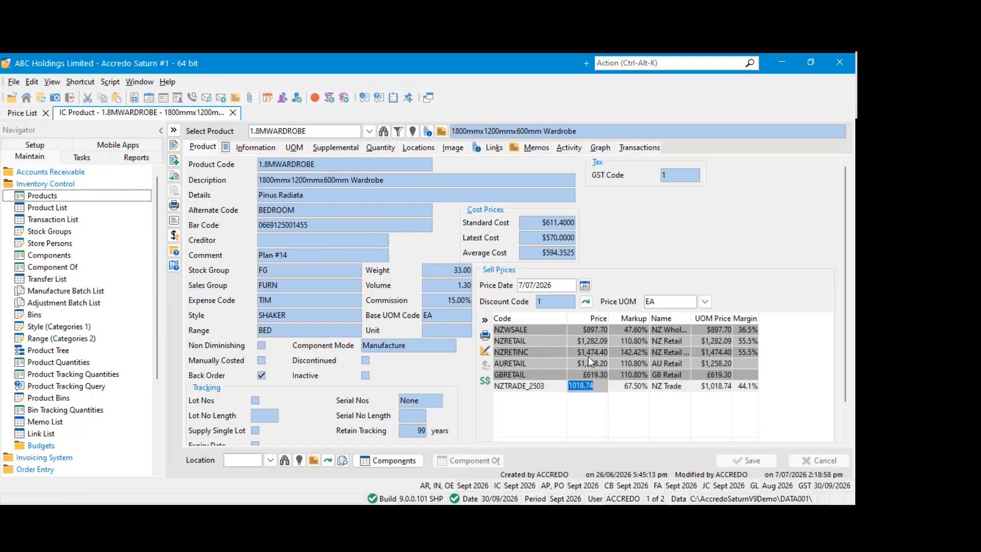
# Return to the Price List and bring up the Company configuration in the Setup navigator
pyautogui.click(33, 116)
pyautogui.click(108, 115)
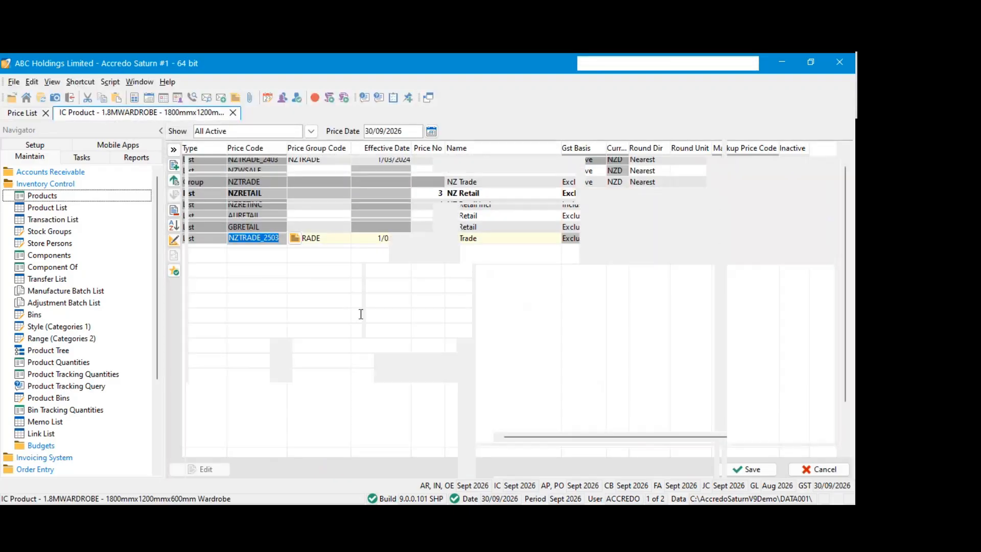
pyautogui.click(23, 113)
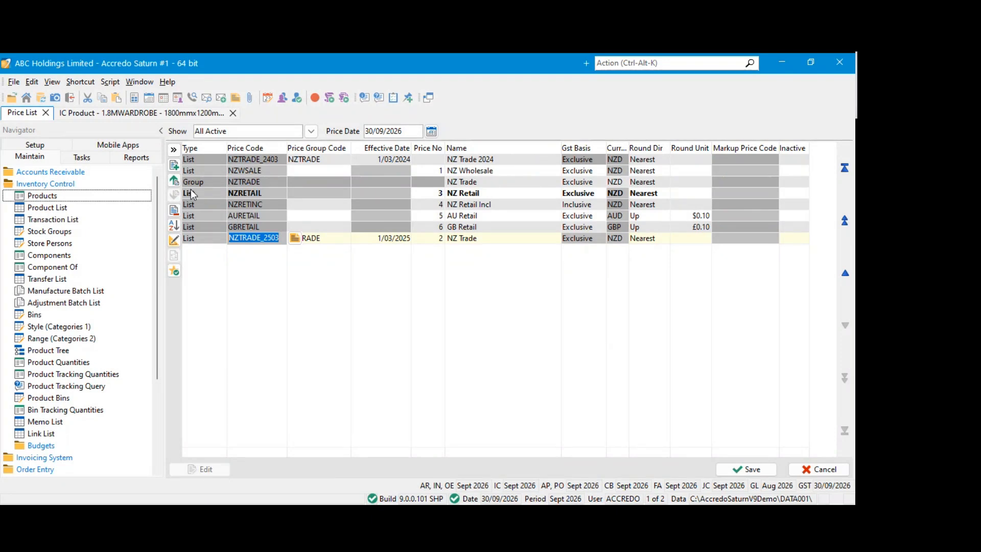
pyautogui.click(35, 147)
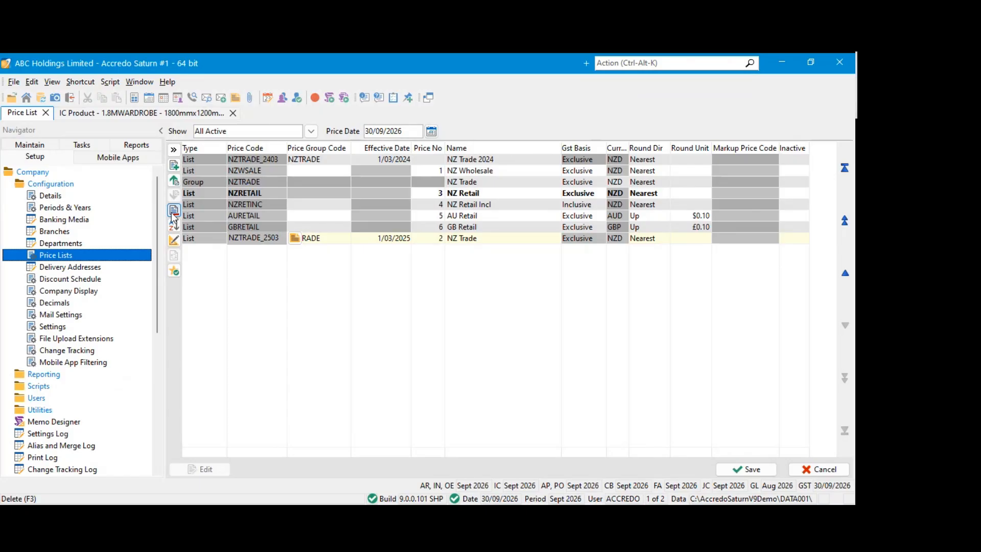
# Bring up the Company utilities in Setup and cancel the pending Price List edit
pyautogui.click(50, 184)
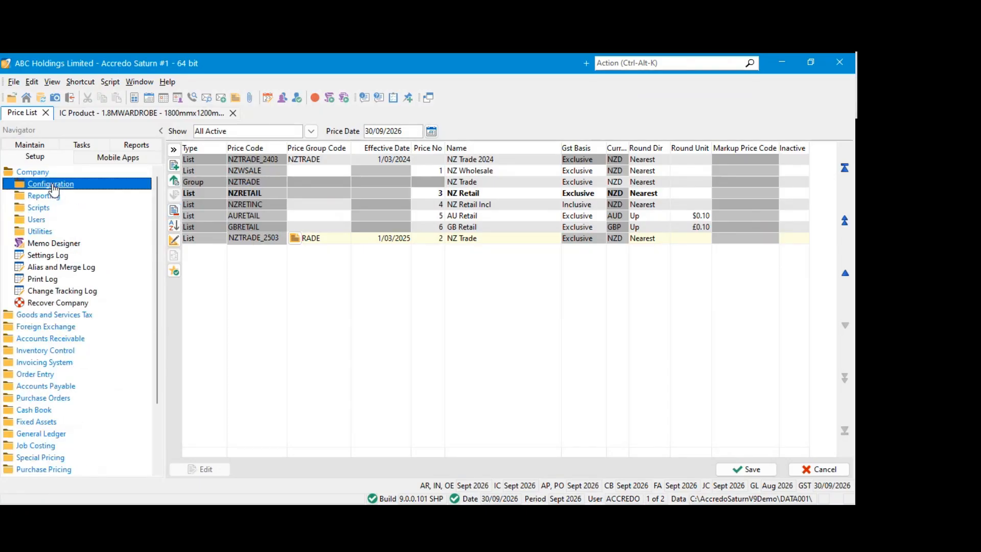
pyautogui.click(49, 232)
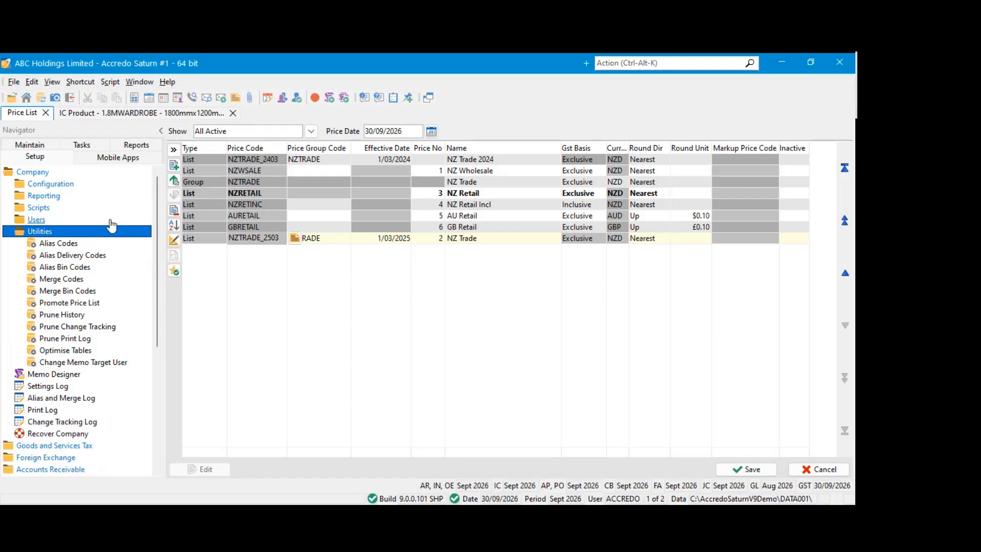
pyautogui.click(228, 218)
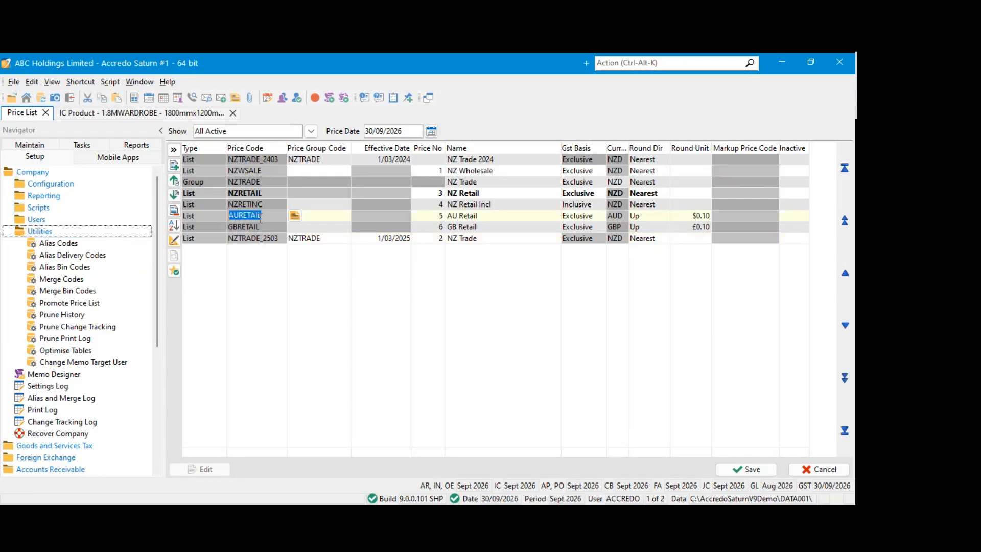
pyautogui.click(805, 468)
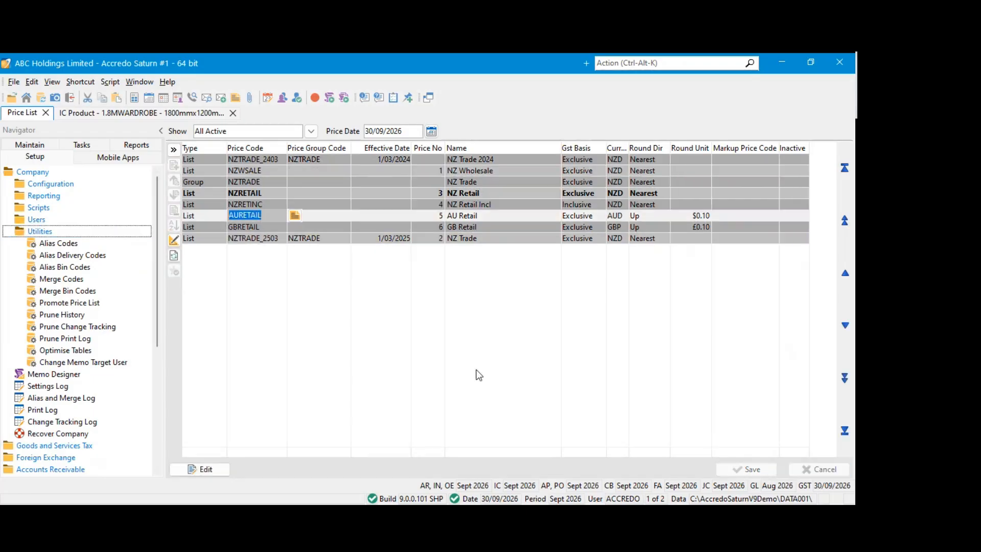
pyautogui.click(266, 191)
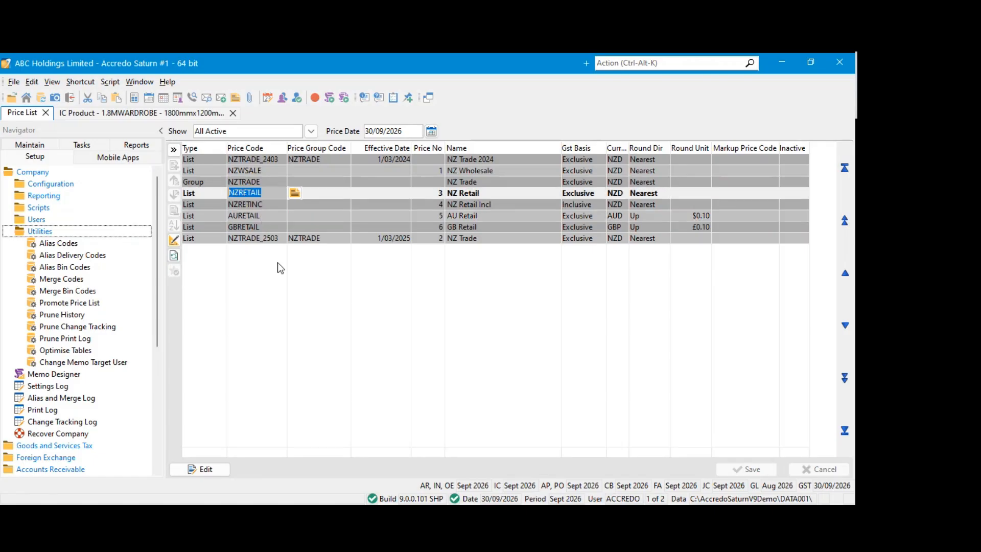
pyautogui.click(264, 204)
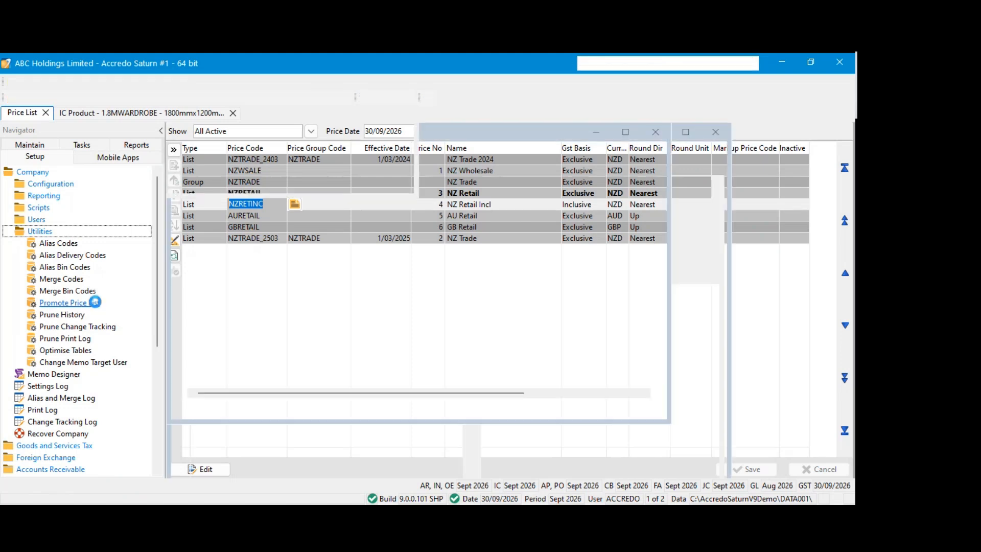
# Start a price list promotion with source price code NZRETAIL and new price code NZRETAIL_1
pyautogui.click(95, 304)
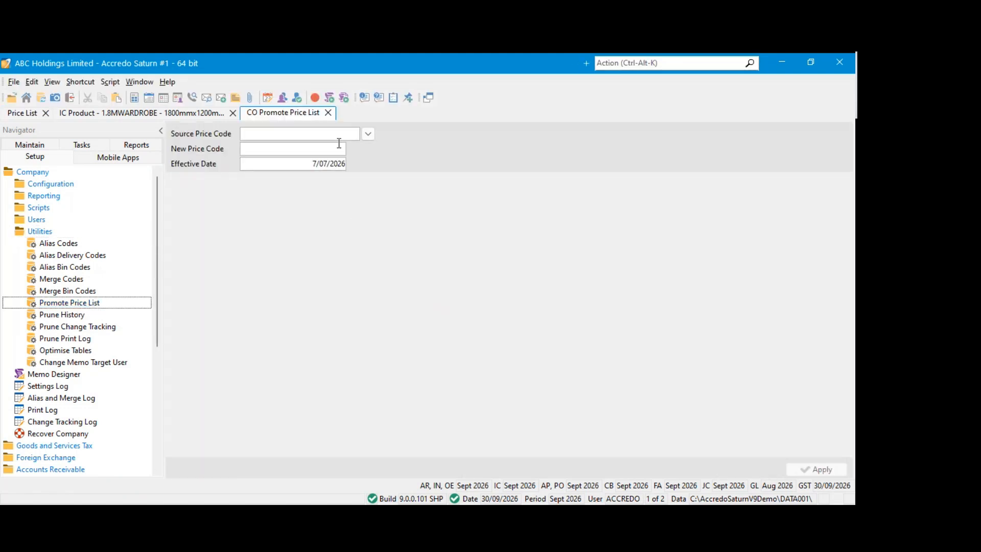
pyautogui.click(368, 134)
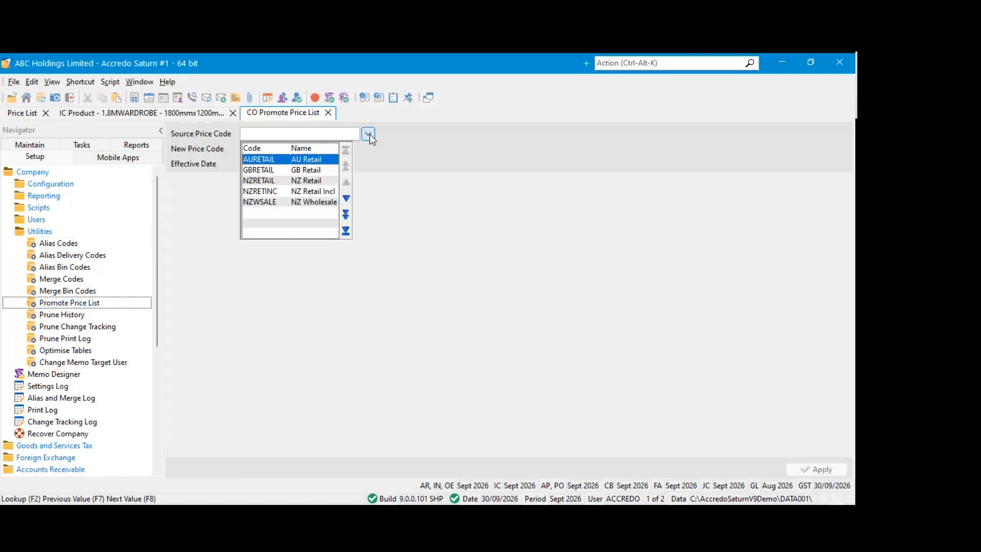
pyautogui.click(263, 182)
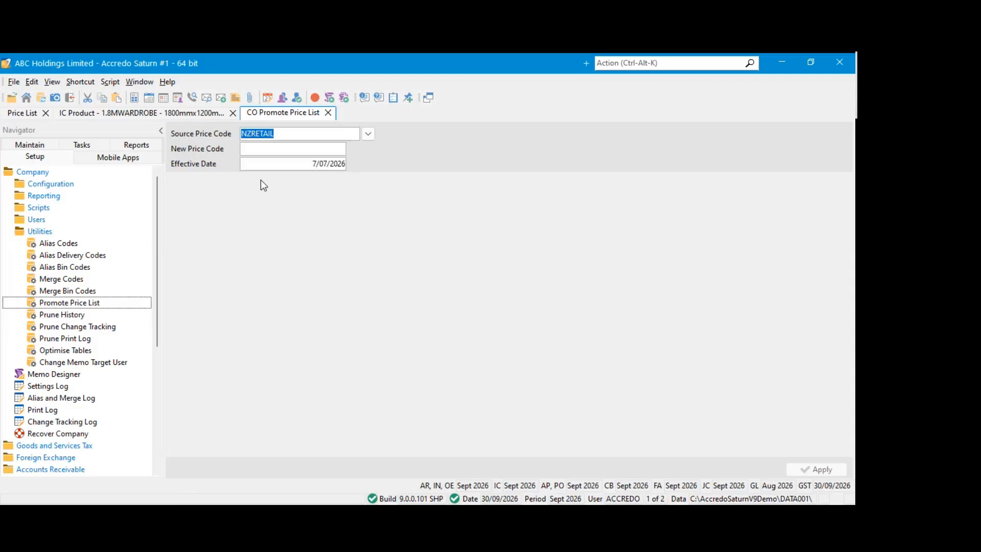
pyautogui.click(270, 147)
pyautogui.write('NZRET')
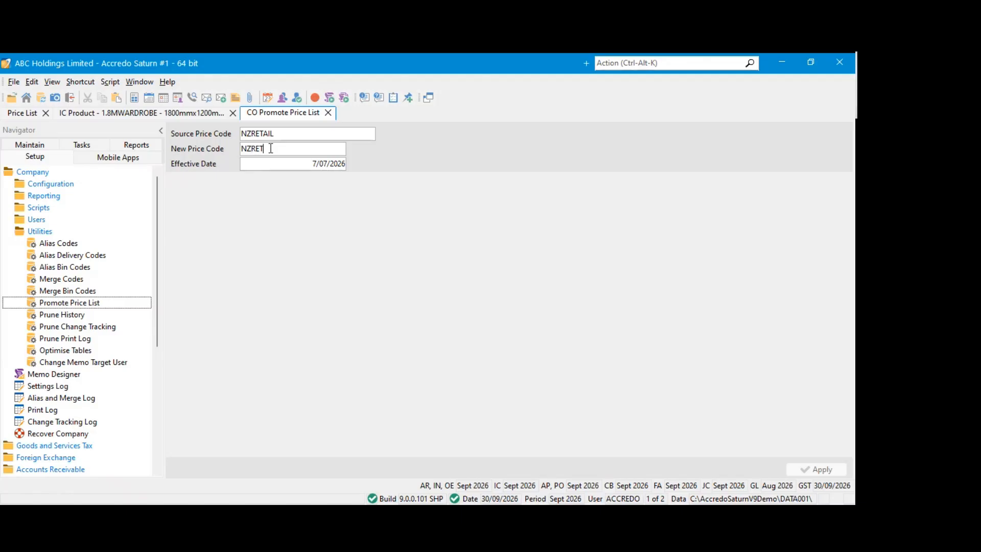
pyautogui.write('AIL_1')
pyautogui.press('Tab')
# Set the promotion's Effective Date to 1/09/2023
pyautogui.click(285, 164)
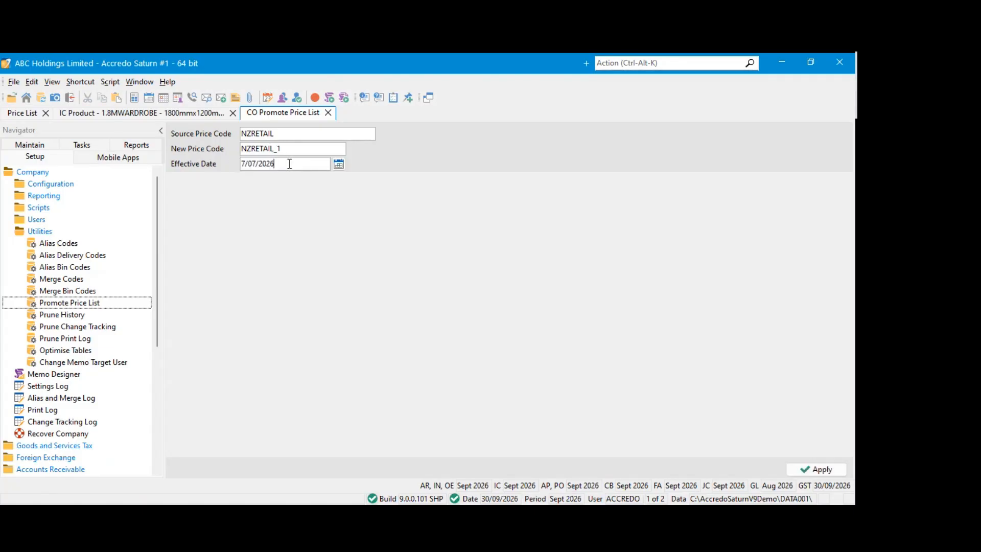
pyautogui.click(339, 164)
pyautogui.click(273, 178)
pyautogui.click(273, 178)
pyautogui.click(273, 178)
pyautogui.click(273, 178)
pyautogui.click(273, 178)
pyautogui.click(273, 178)
pyautogui.click(274, 178)
pyautogui.click(273, 177)
pyautogui.click(273, 178)
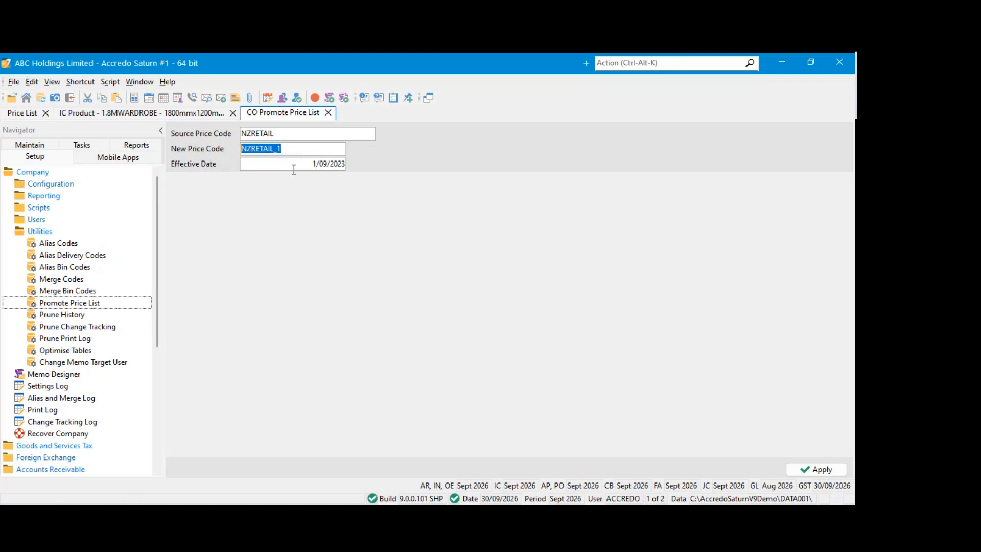
pyautogui.click(294, 168)
pyautogui.click(294, 149)
pyautogui.click(295, 167)
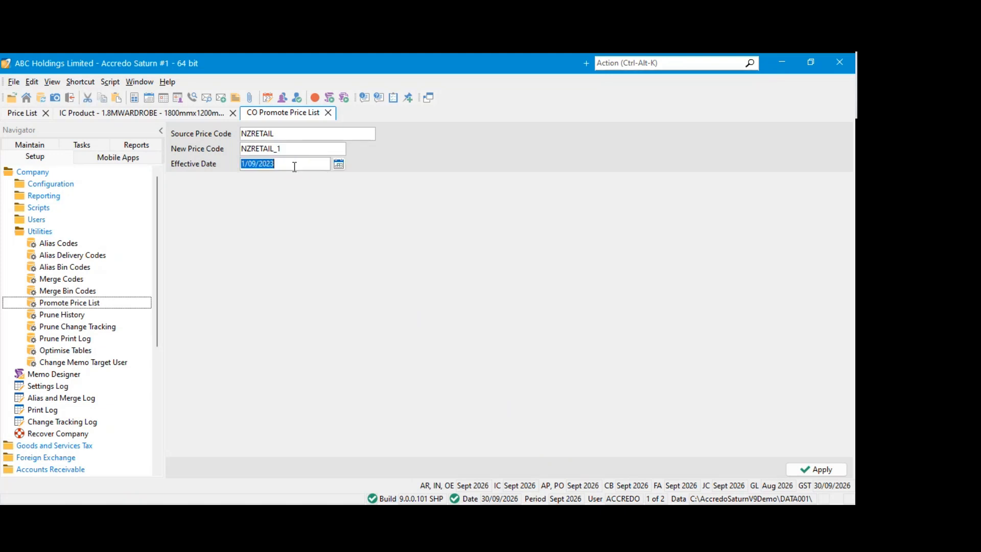
# Check the source code, new code and effective date, and apply the price list promotion
pyautogui.click(298, 149)
pyautogui.click(299, 135)
pyautogui.click(299, 149)
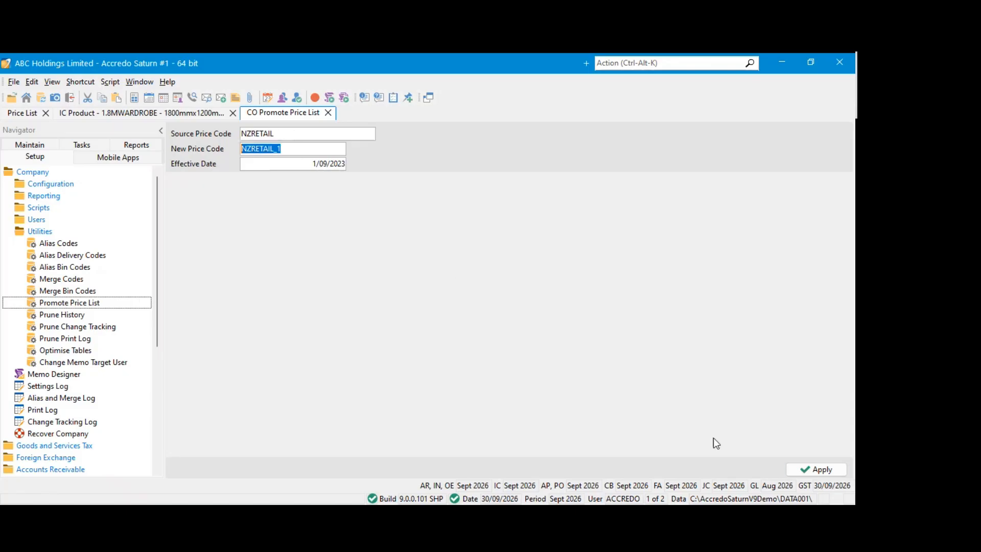
pyautogui.click(300, 166)
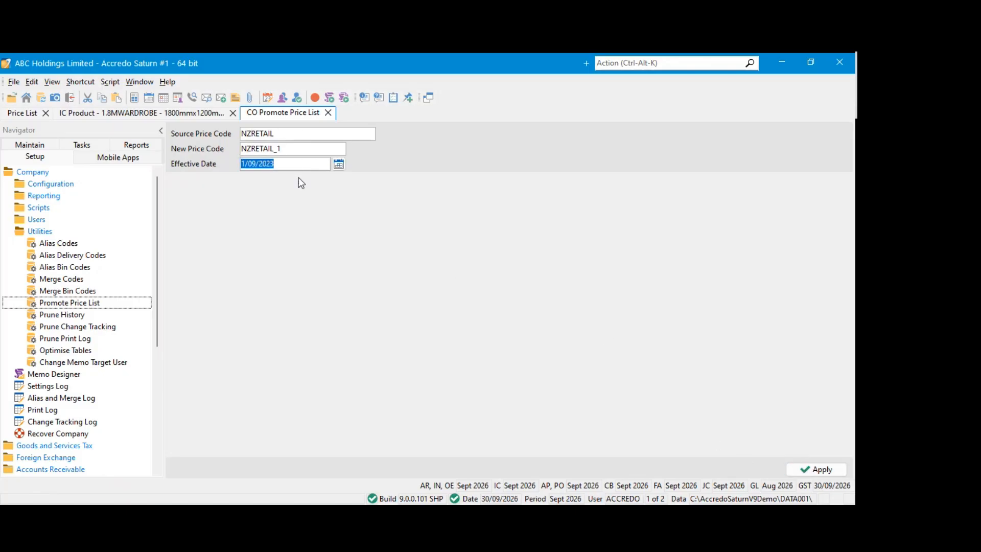
pyautogui.click(294, 149)
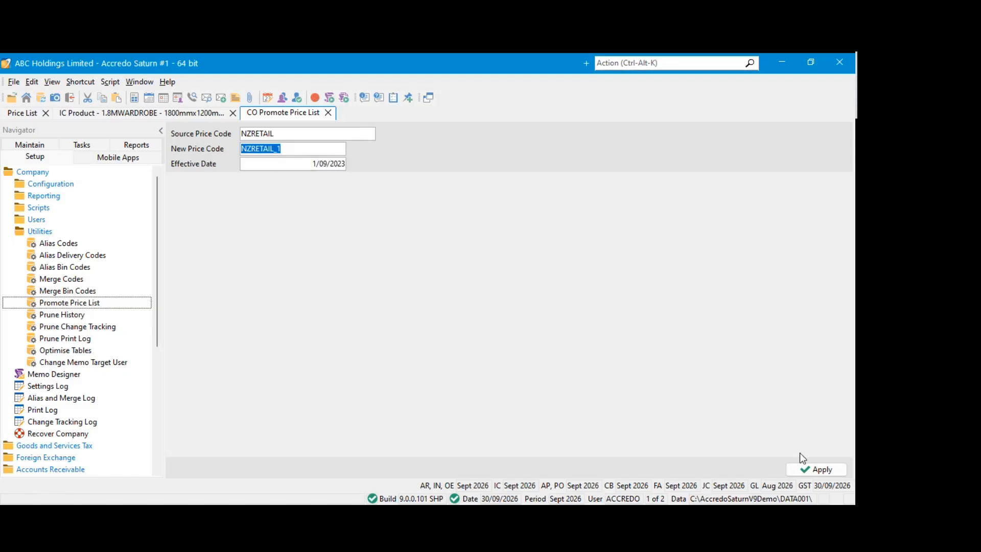
pyautogui.click(809, 471)
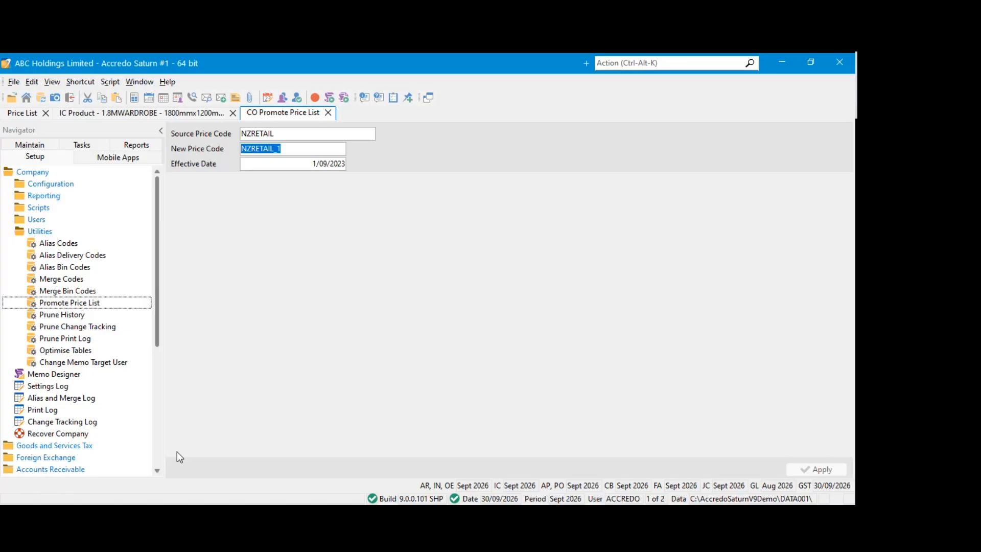
# Close the Promote Price List utility and the outdated Price List, and reopen Price Lists from the Company configuration
pyautogui.click(329, 113)
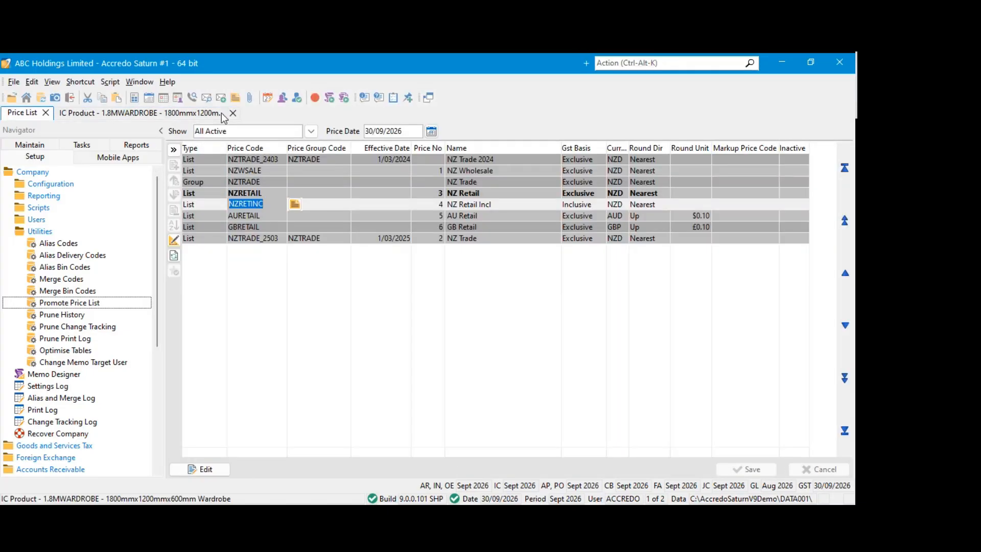
pyautogui.click(246, 193)
pyautogui.click(279, 205)
pyautogui.click(46, 112)
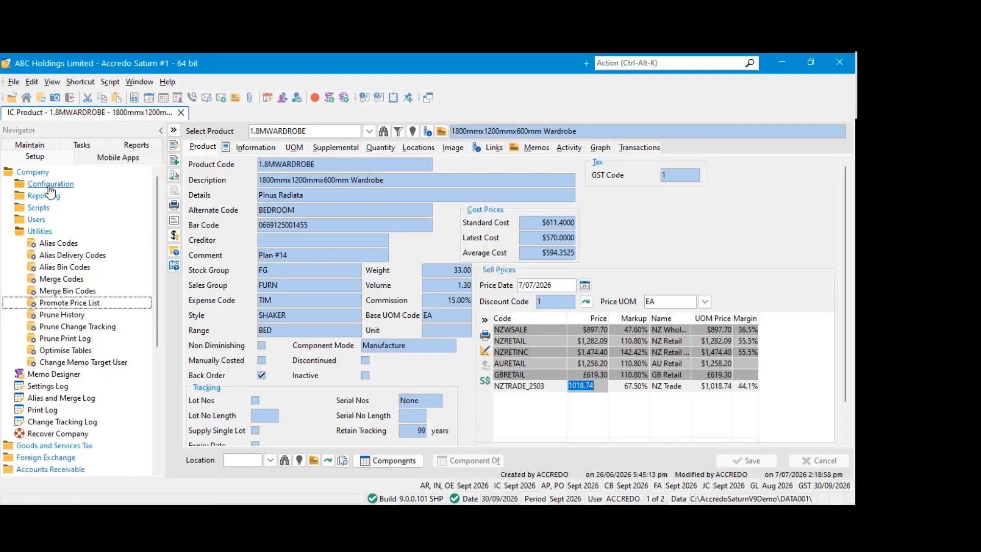
pyautogui.click(51, 184)
pyautogui.click(55, 255)
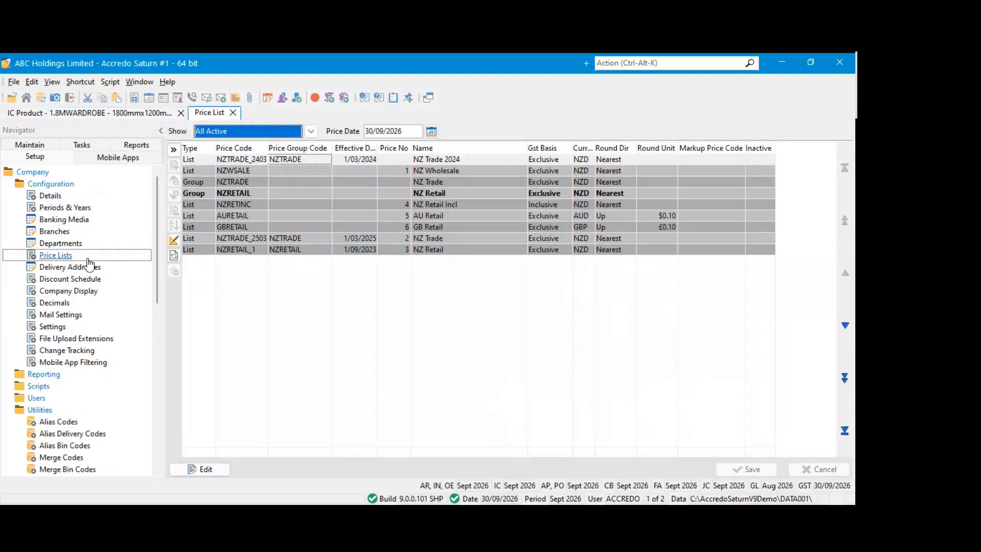
# Examine the NZRETAIL group and the promoted NZRETAIL_1 list with its price group and effective date
pyautogui.click(250, 196)
pyautogui.click(206, 198)
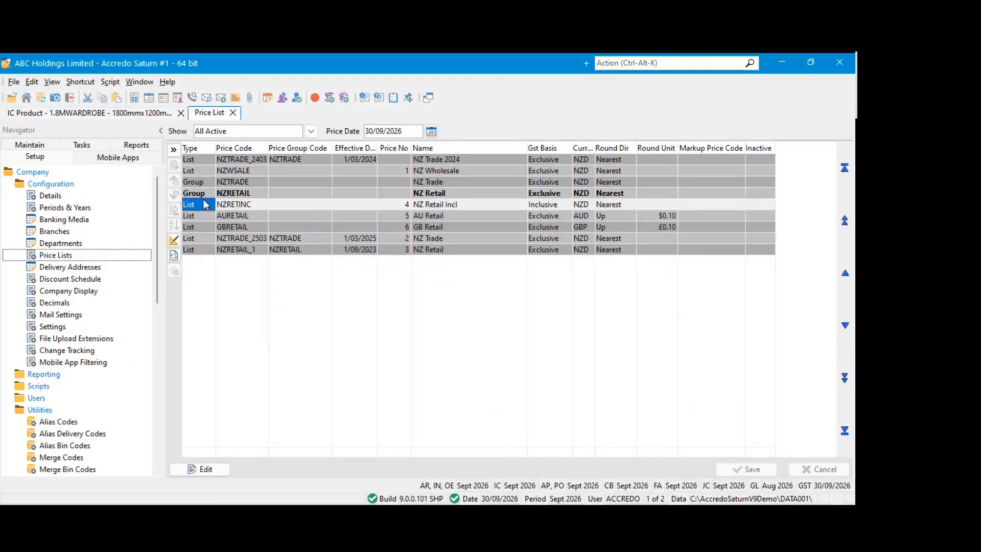
pyautogui.click(244, 251)
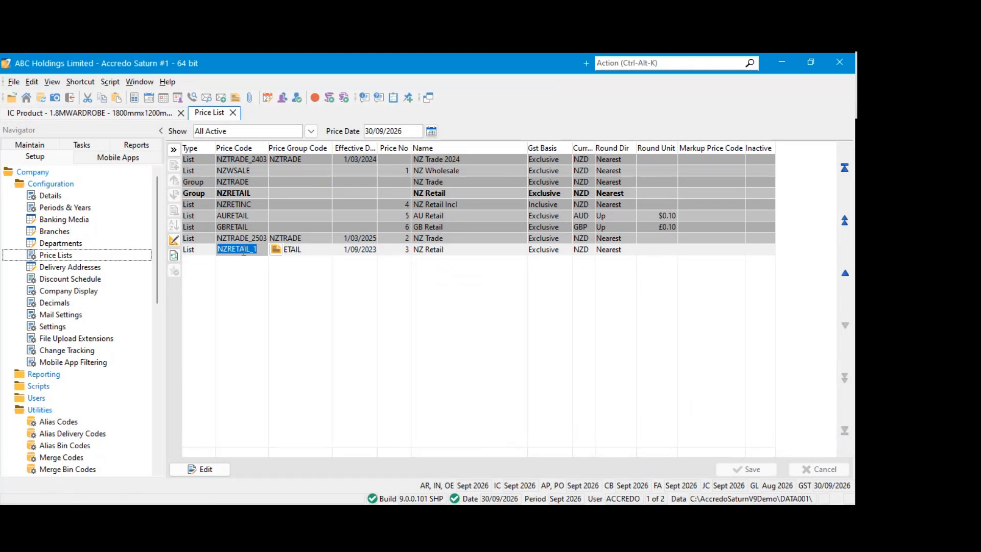
pyautogui.click(350, 250)
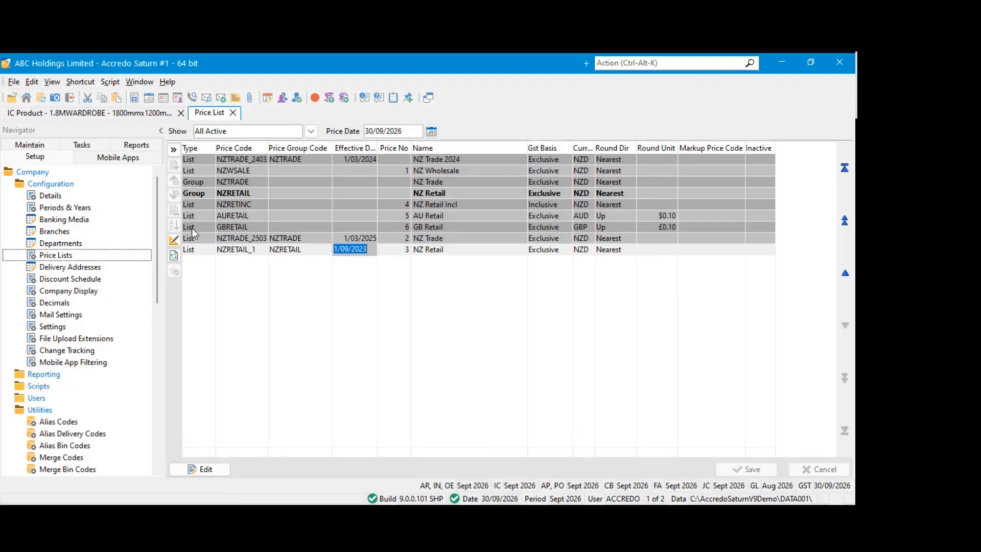
# Edit the Price List and add a new list NZRETAIL_2 with price group code NZRETAIL
pyautogui.click(212, 468)
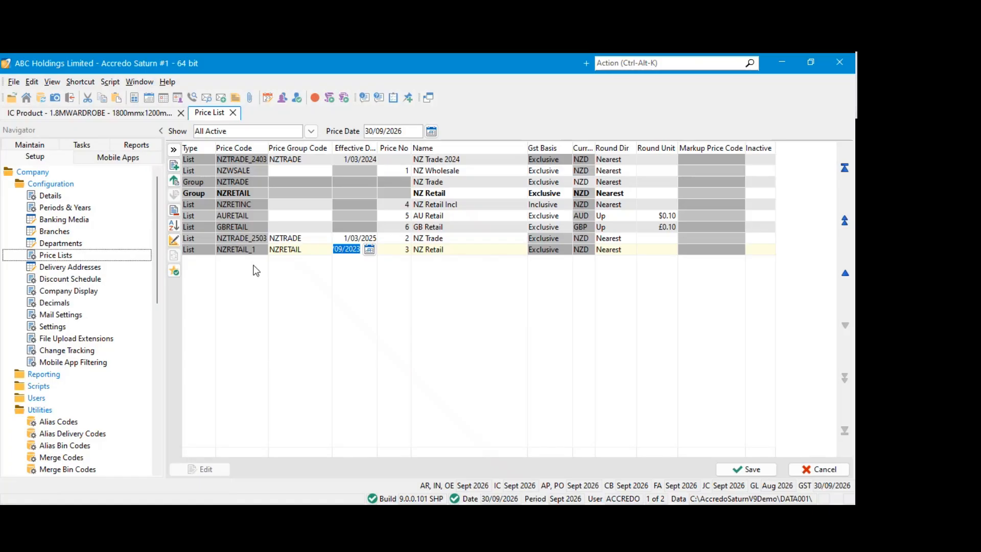
pyautogui.click(200, 263)
pyautogui.click(235, 263)
pyautogui.write('NZRETAIL_2')
pyautogui.press('Tab')
pyautogui.write('NZRETAIL')
# Give NZRETAIL_2 the effective date 1/09/2026, price number 3 and name NZ Retail 2026, and try to save
pyautogui.click(365, 261)
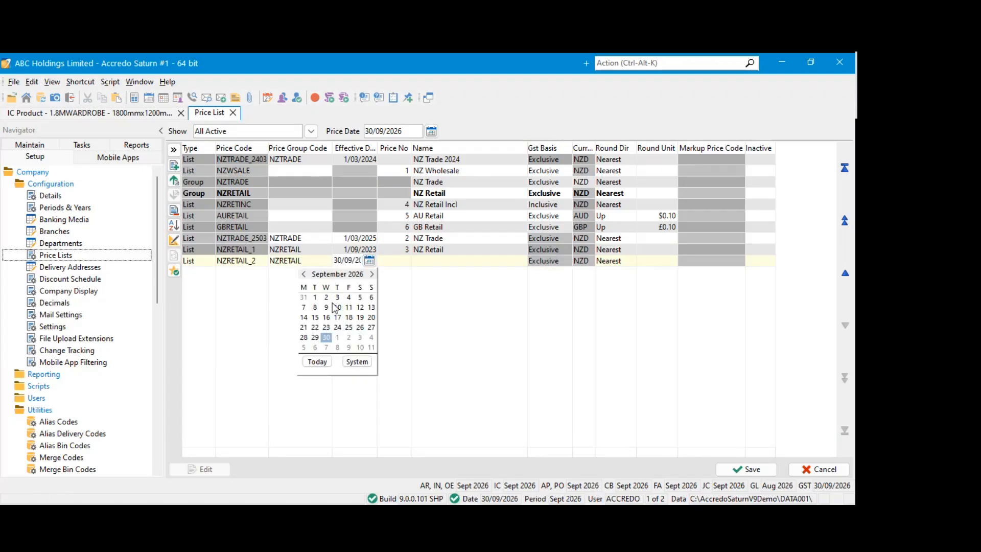
pyautogui.click(316, 298)
pyautogui.click(397, 263)
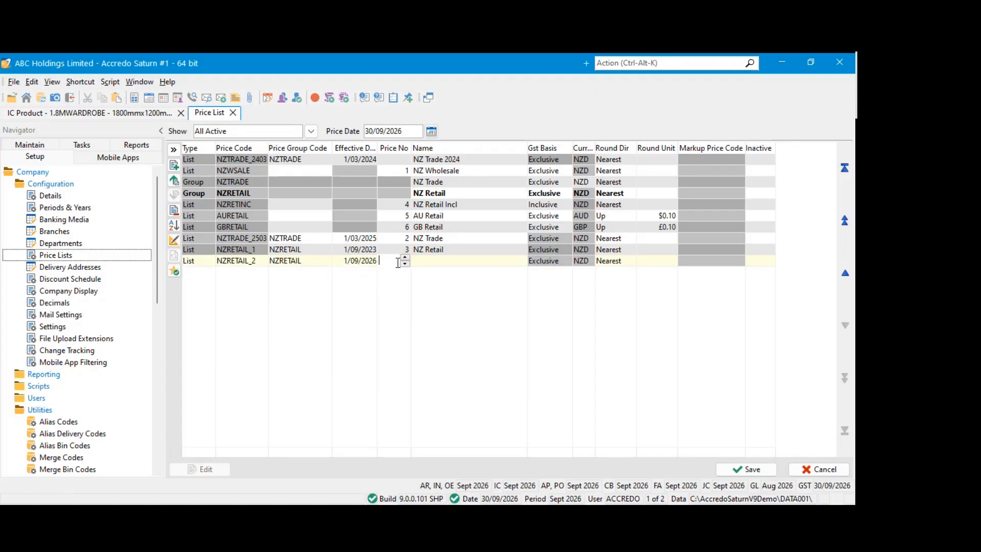
pyautogui.write('3')
pyautogui.click(427, 259)
pyautogui.write('NZ REtail 2026')
pyautogui.click(745, 468)
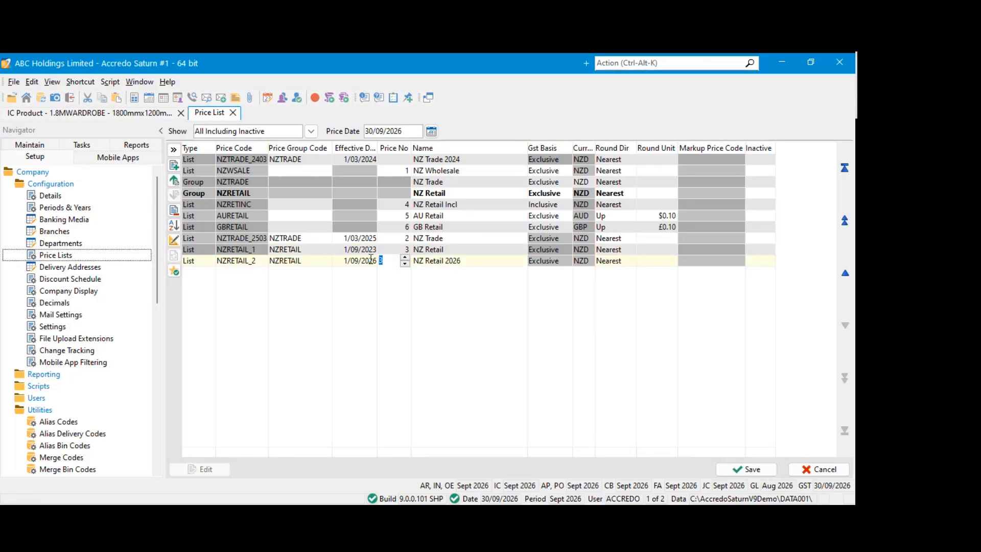
# Clear the price number of NZRETAIL_2, save the Price List, and compare the two NZ Retail lists
pyautogui.click(443, 260)
pyautogui.click(732, 464)
pyautogui.click(453, 247)
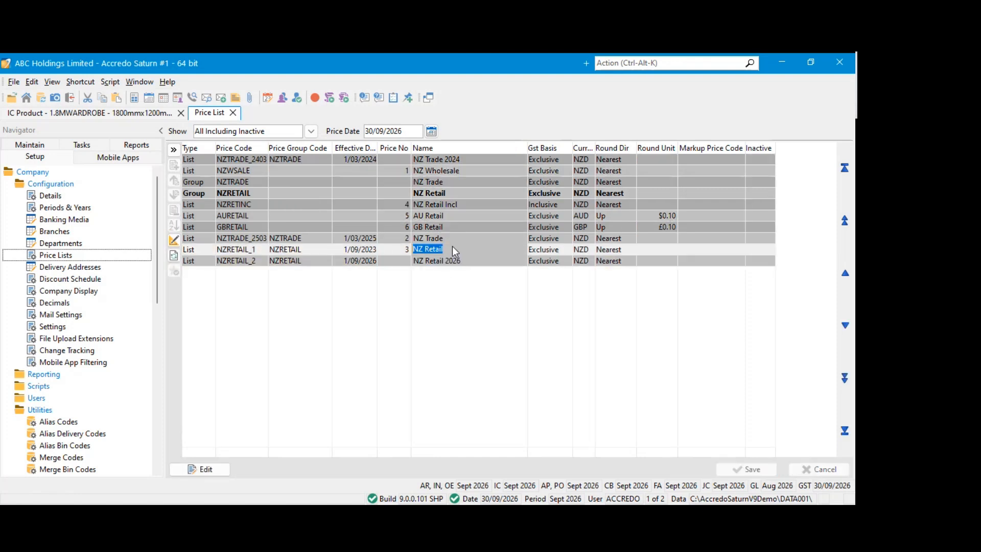
pyautogui.click(460, 260)
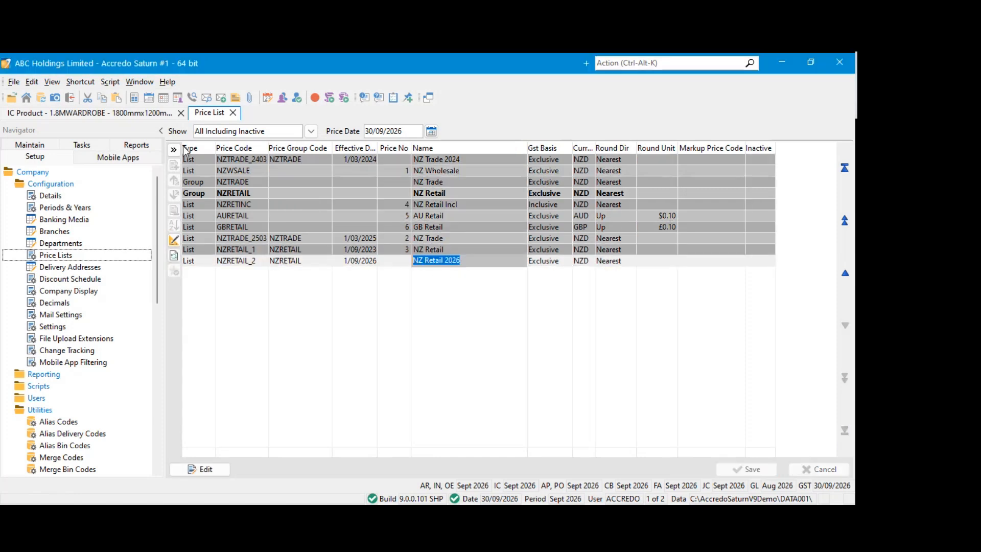
# Return to the wardrobe product and set its sell prices' Price Date to 1/07/2026 to inspect the retail price
pyautogui.click(109, 112)
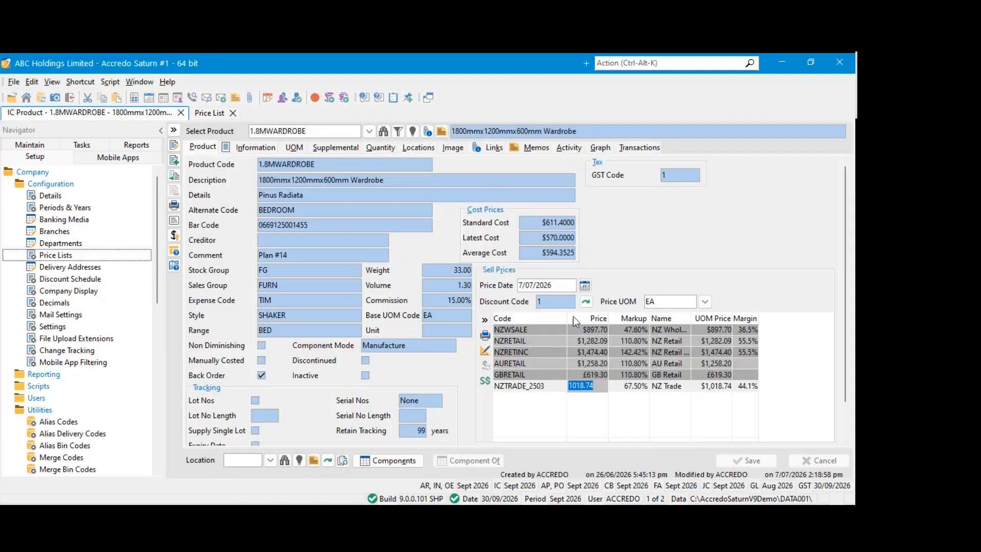
pyautogui.click(584, 285)
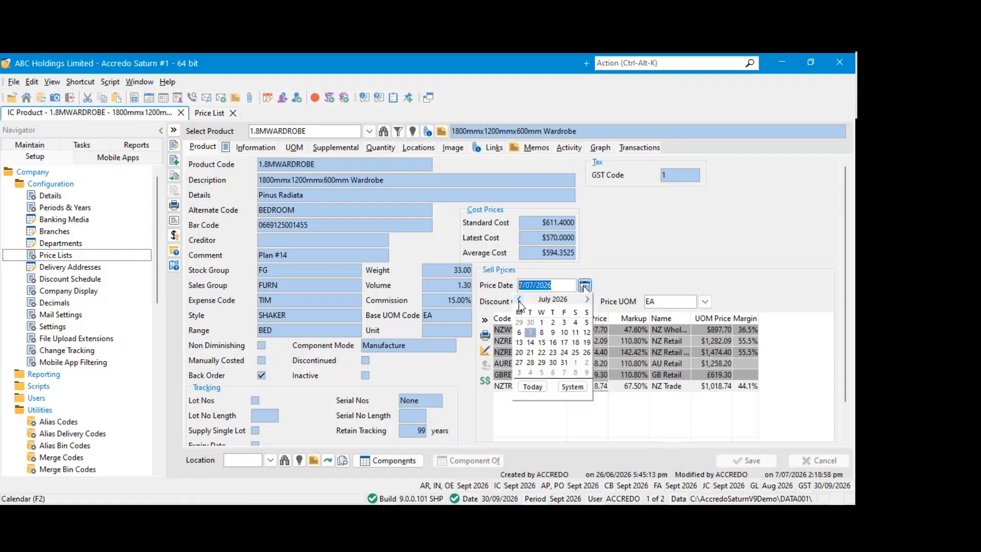
pyautogui.click(541, 322)
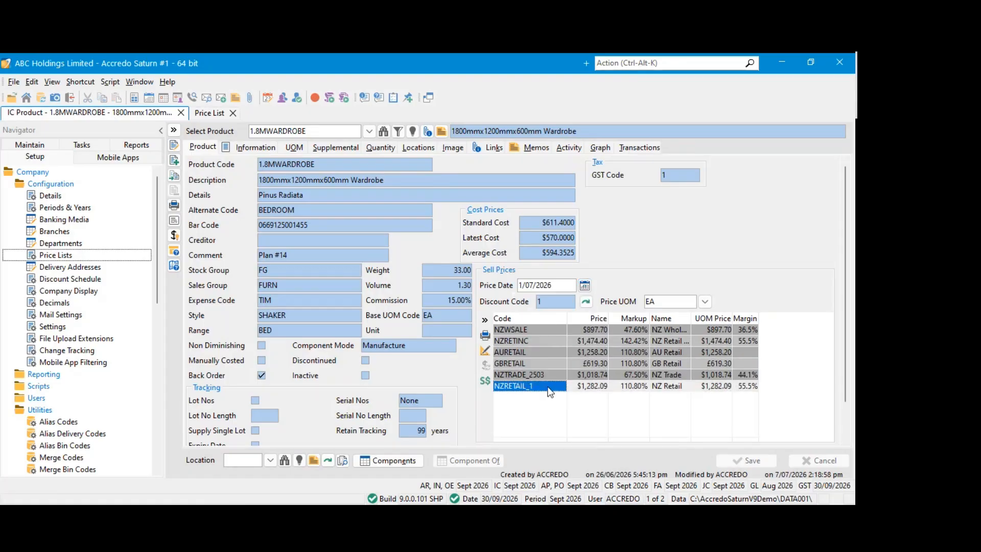
# Set the wardrobe's Price Date to 2/09/2026 to check which retail price list applies
pyautogui.click(554, 284)
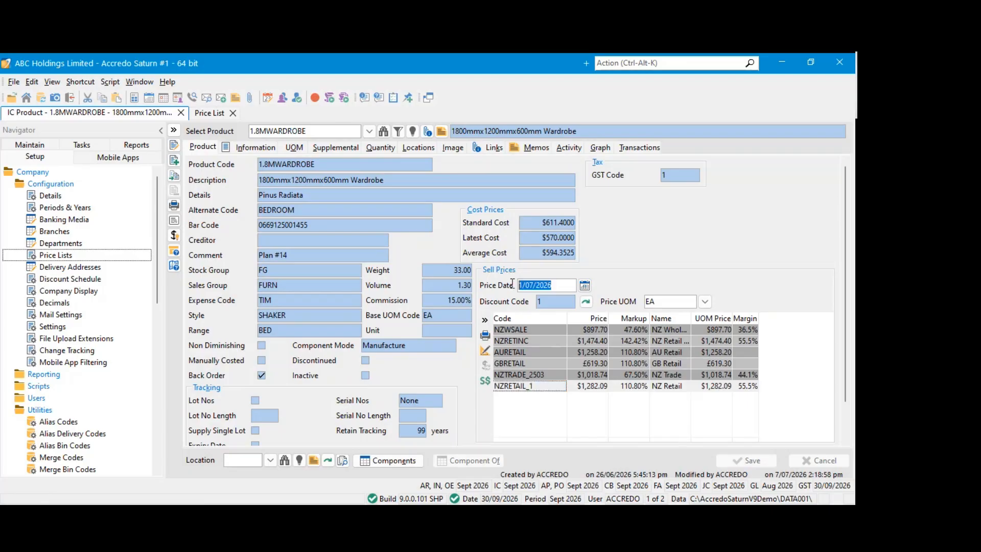
pyautogui.click(585, 287)
pyautogui.click(587, 299)
pyautogui.click(587, 298)
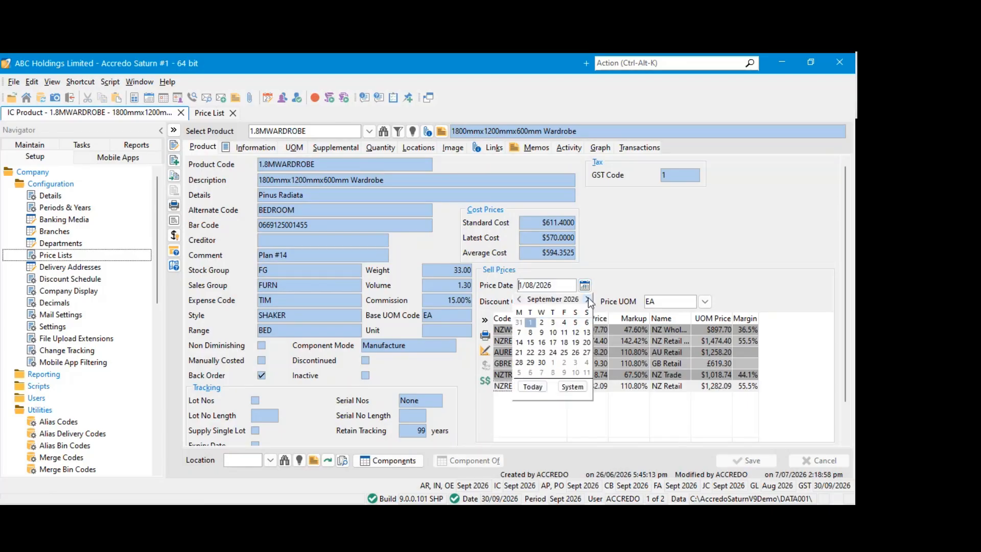
pyautogui.click(541, 323)
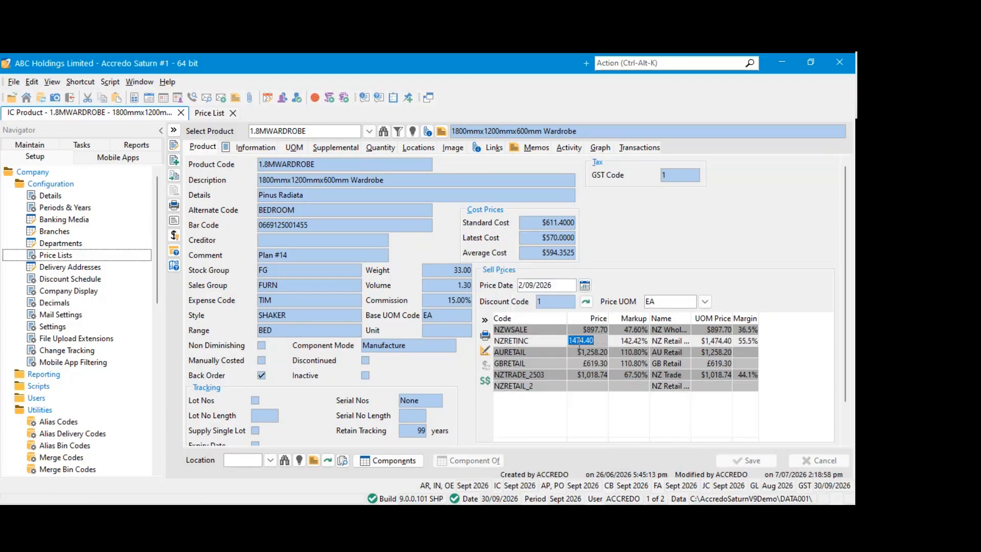
# Select the wardrobe's empty NZRETAIL_2 price, then open Price List Copy among the Inventory Control price update tasks
pyautogui.click(589, 390)
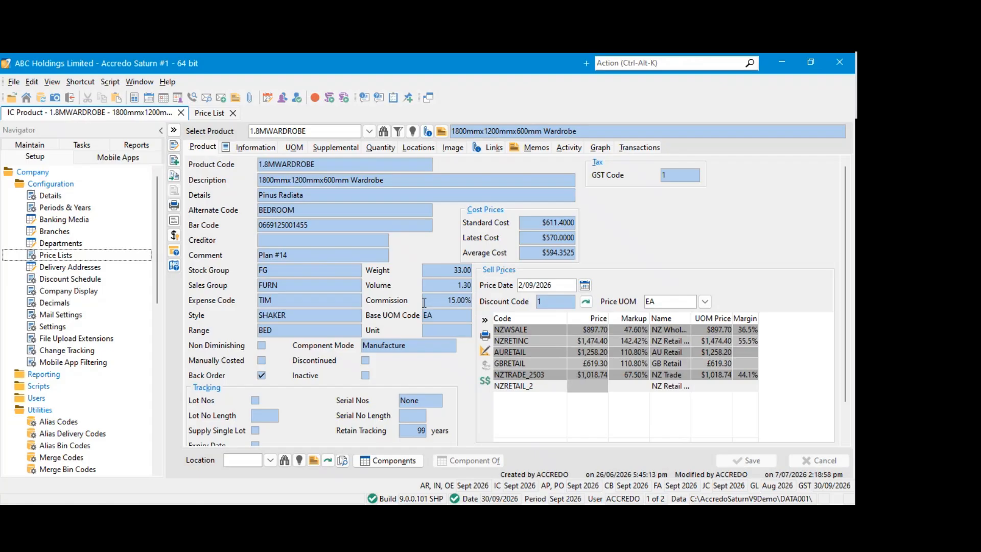
pyautogui.click(38, 145)
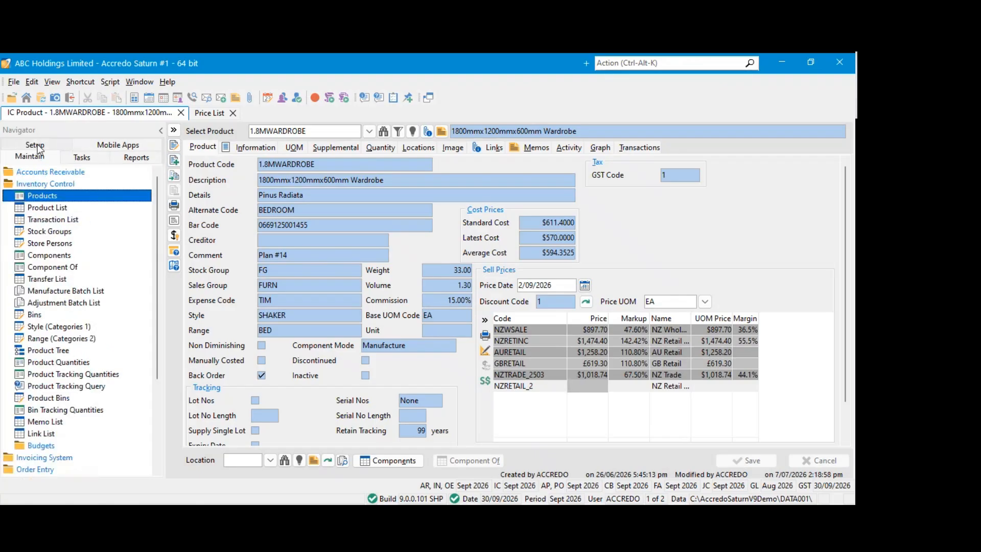
pyautogui.click(40, 196)
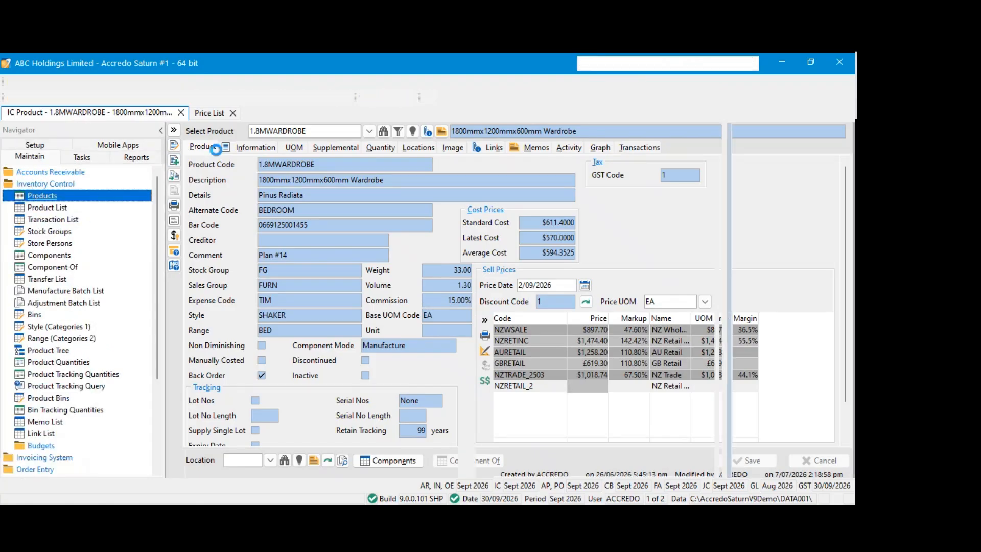
pyautogui.click(62, 184)
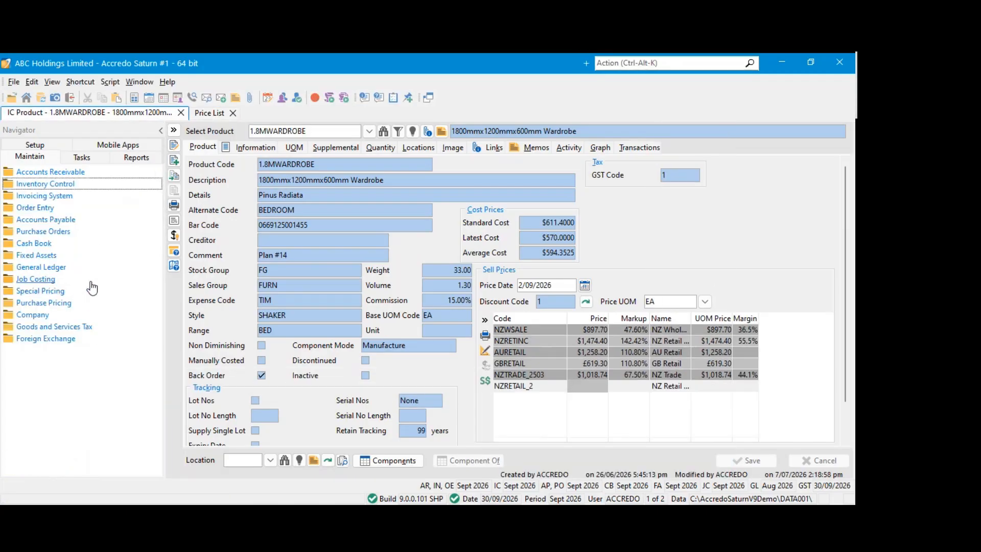
pyautogui.click(56, 184)
pyautogui.click(82, 158)
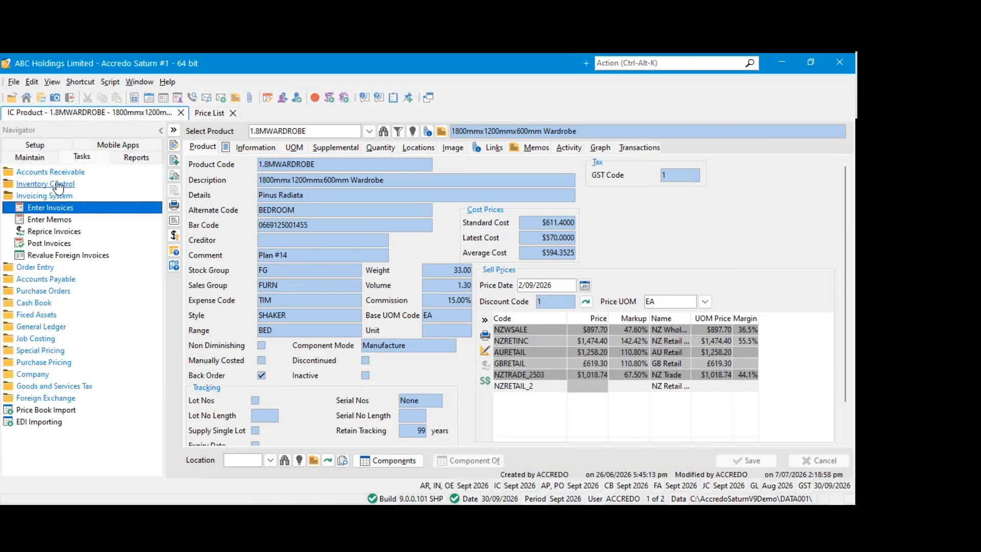
pyautogui.click(58, 185)
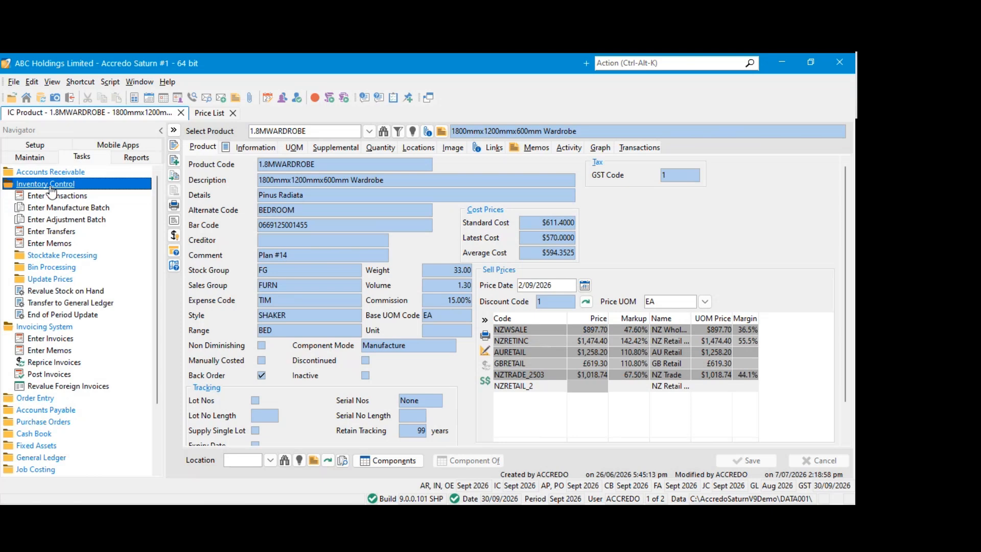
pyautogui.click(70, 280)
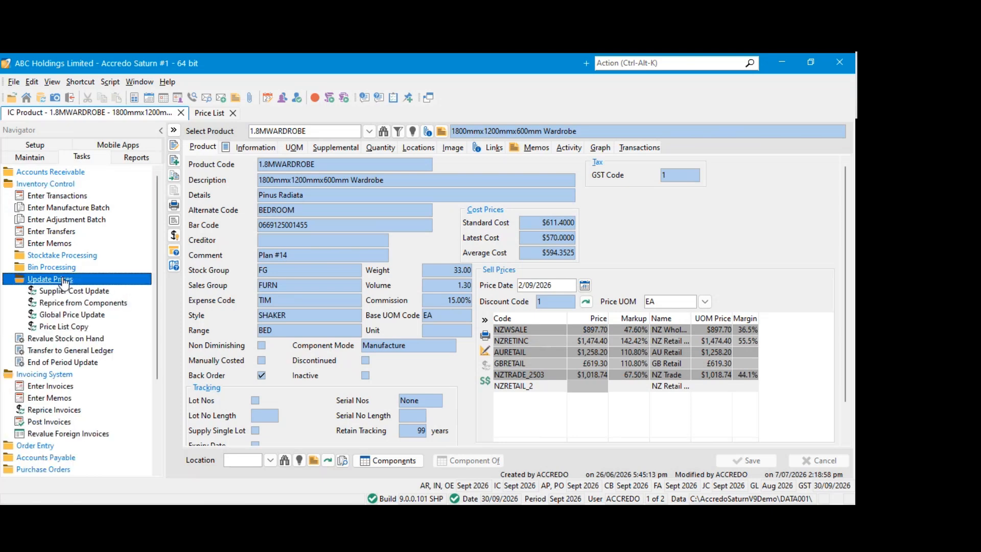
pyautogui.click(43, 329)
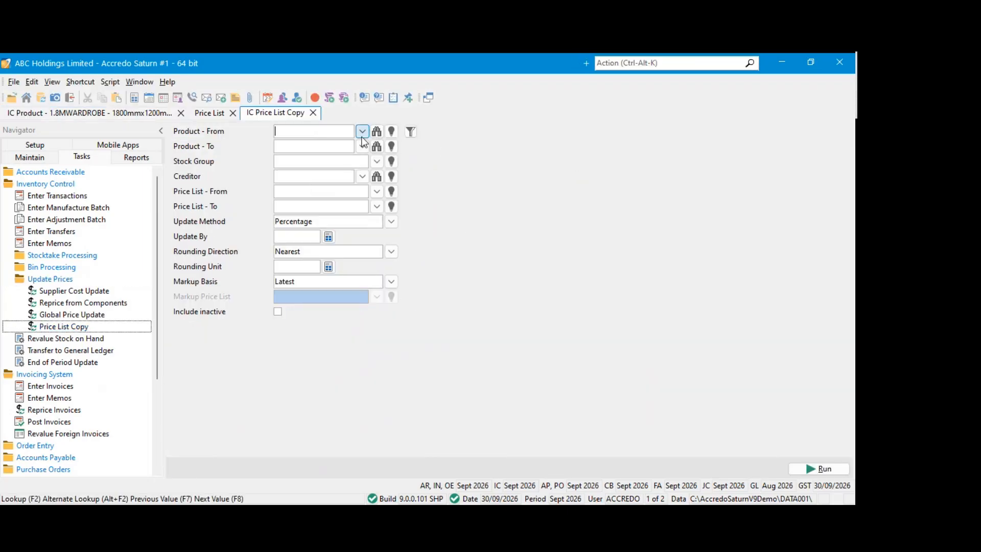
# Set up a price list copy from NZRETAIL_1 to NZRETAIL_2, then close it without running
pyautogui.click(377, 192)
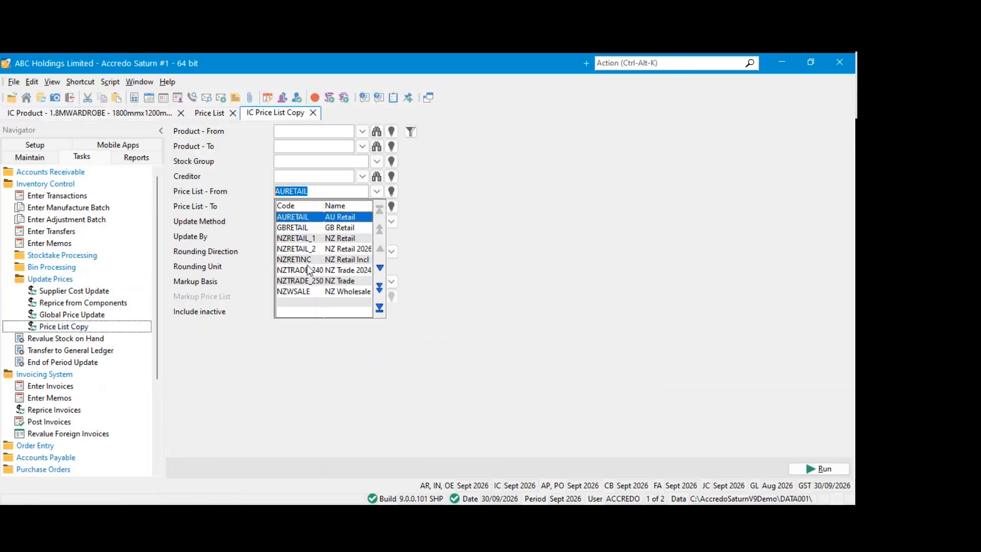
pyautogui.click(316, 241)
pyautogui.click(377, 206)
pyautogui.click(312, 264)
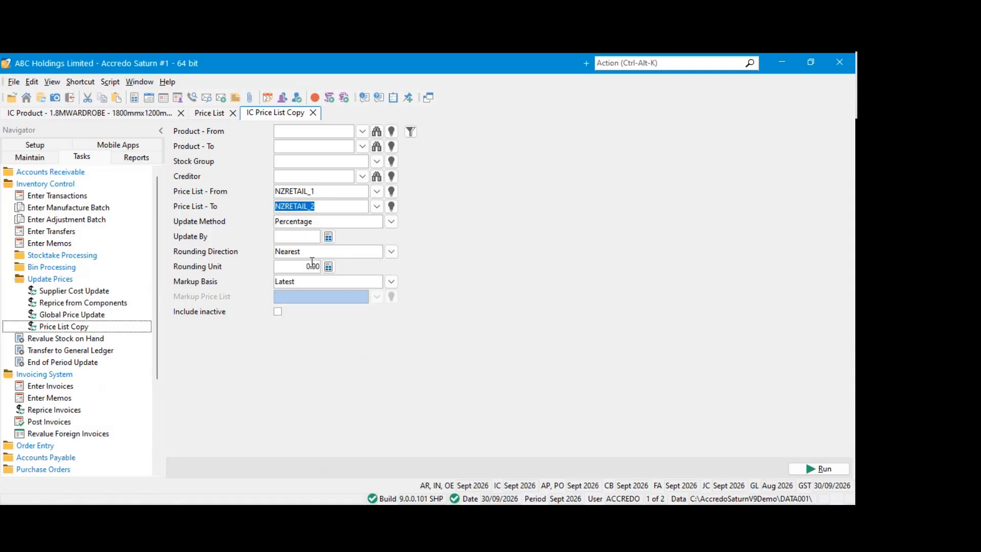
pyautogui.click(127, 113)
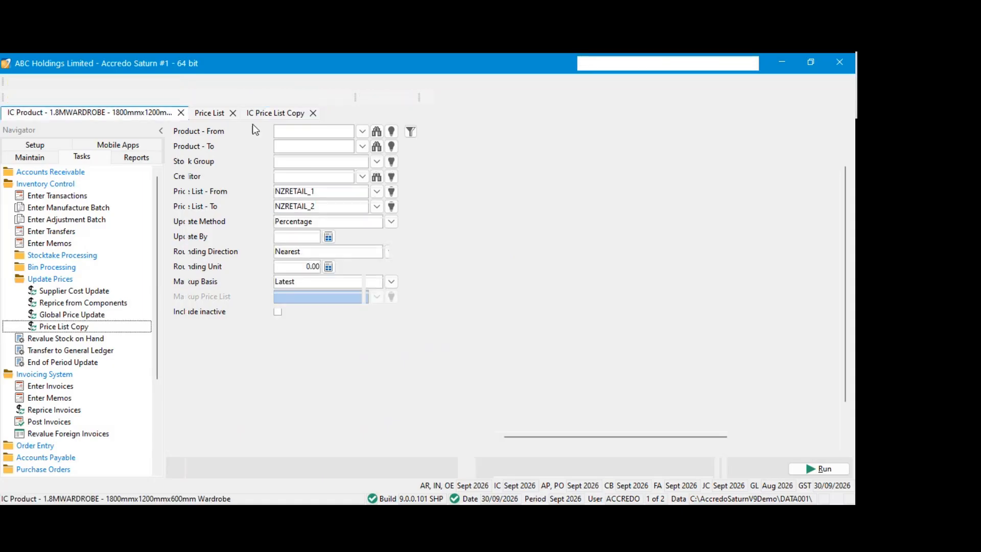
pyautogui.click(268, 113)
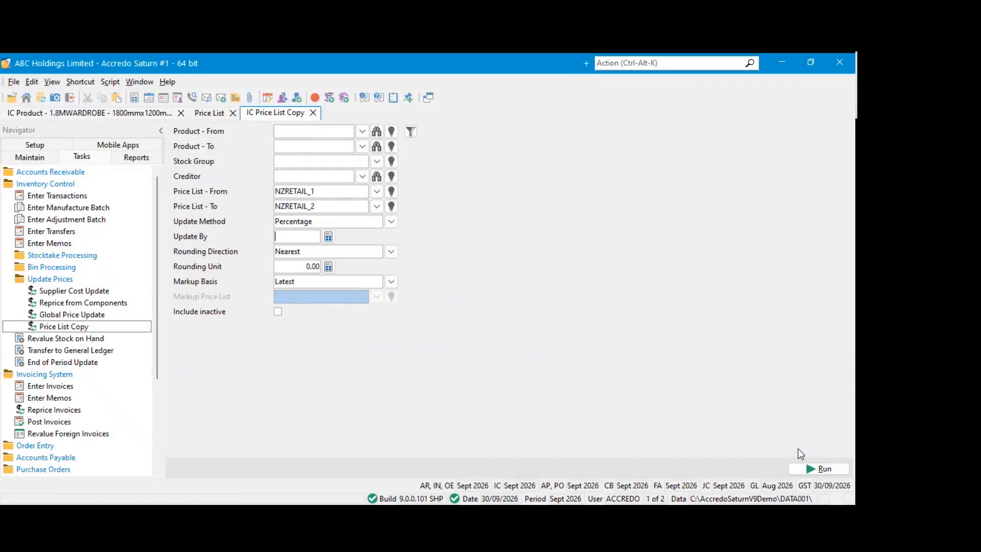
pyautogui.click(313, 113)
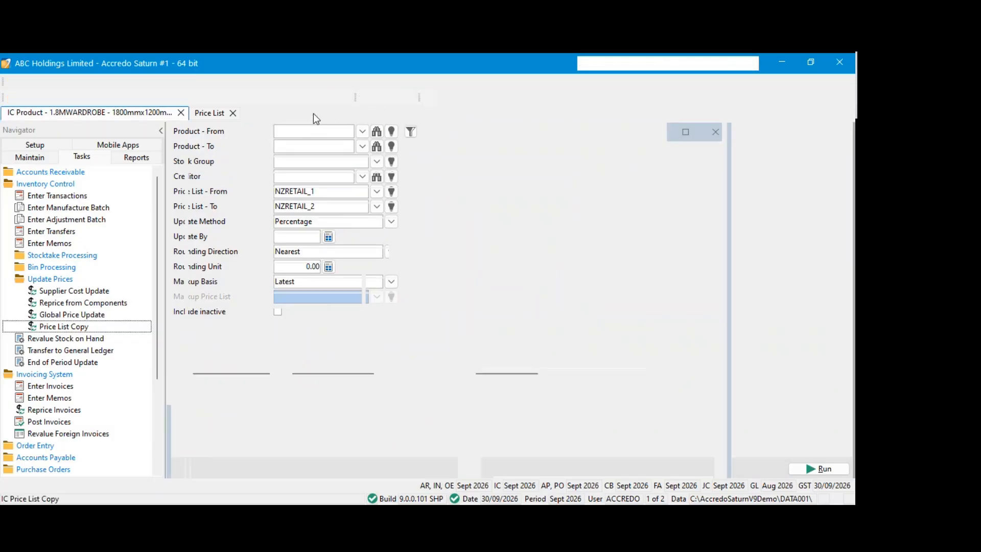
# Start a new invoice in the Invoicing System and choose NZRETAIL as its Price Code
pyautogui.click(72, 183)
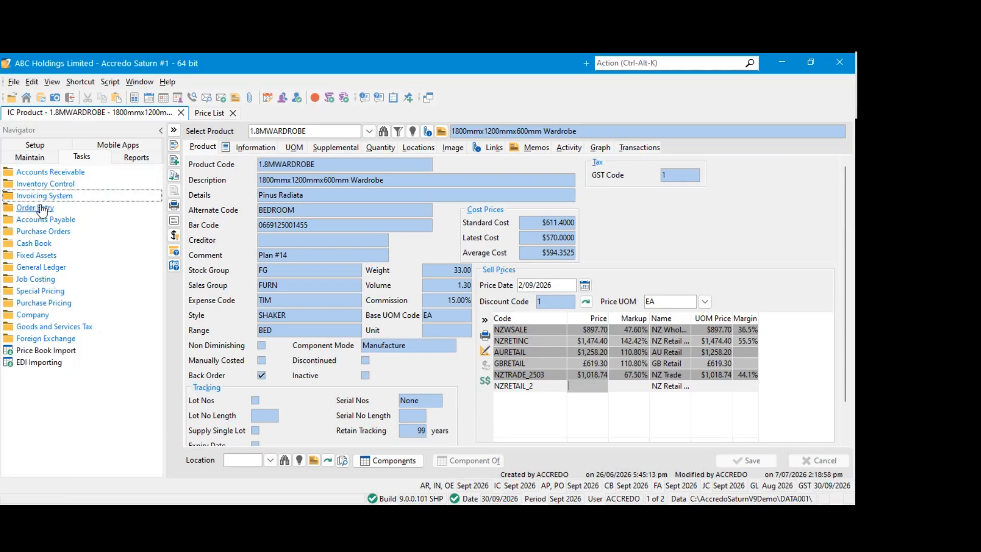
pyautogui.click(49, 196)
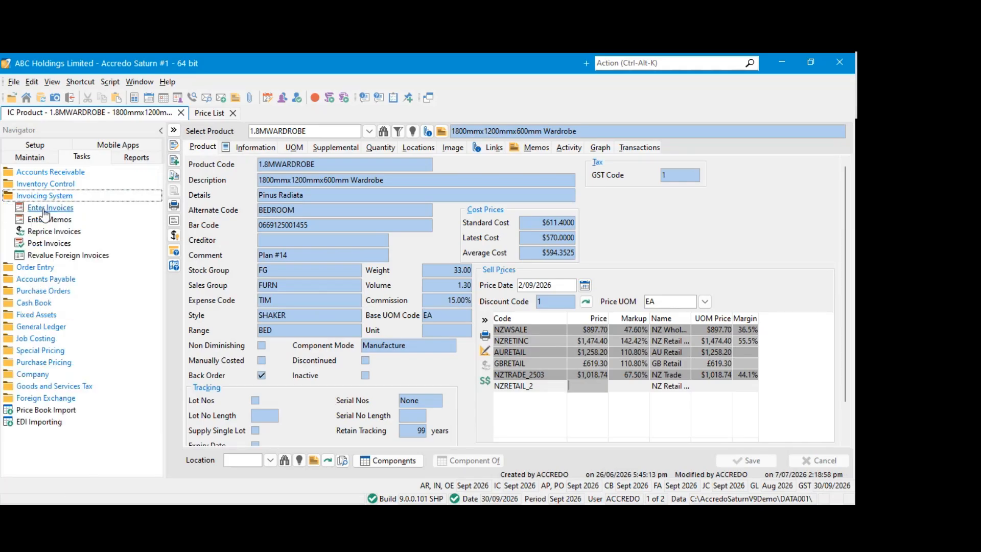
pyautogui.click(45, 210)
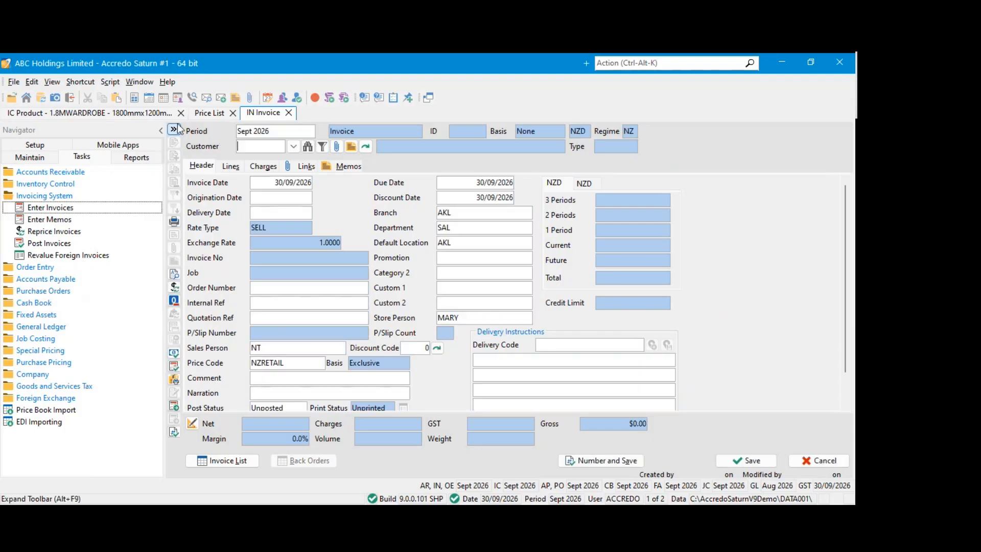
pyautogui.click(301, 364)
pyautogui.click(318, 363)
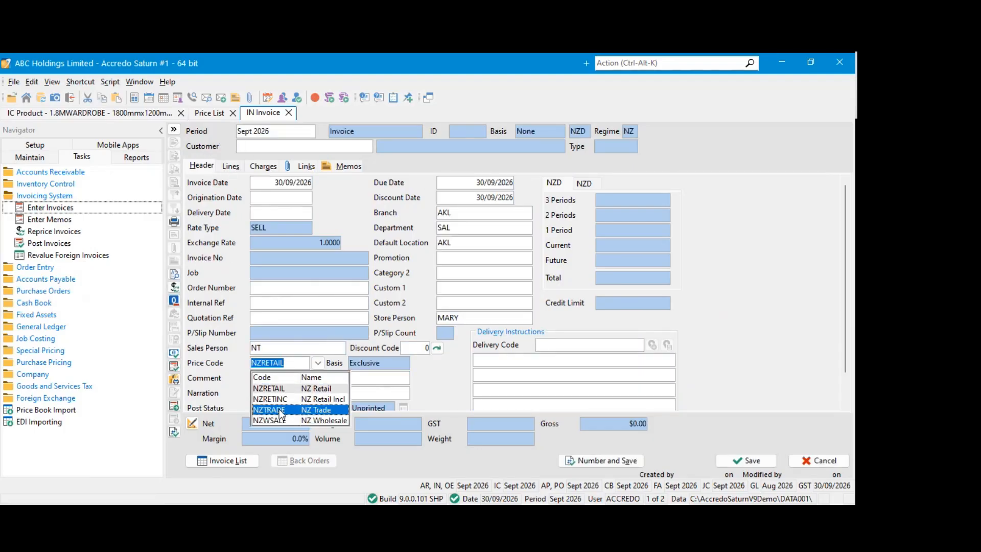
pyautogui.click(286, 387)
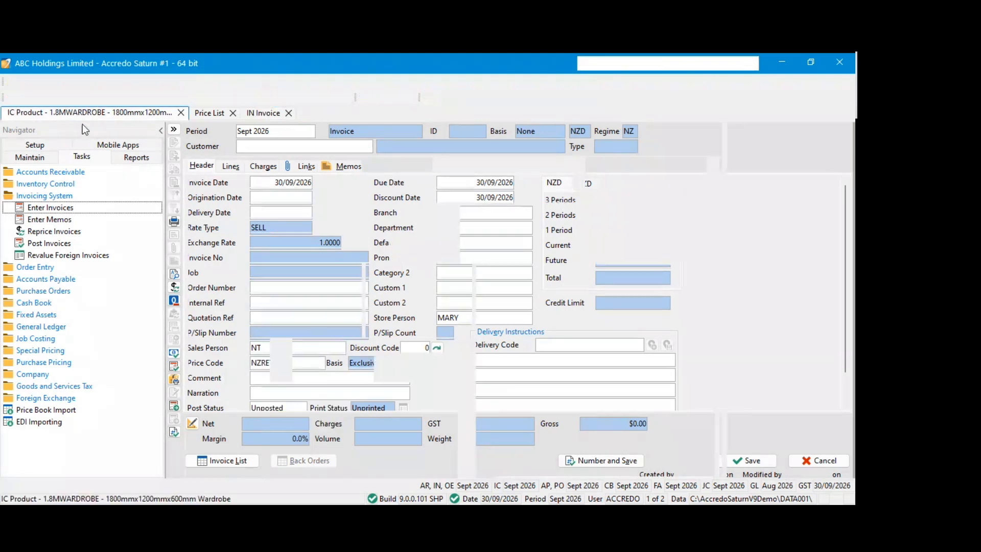
# Edit the 1.8MWARDROBE product, set its NZRETAIL_2 sell price to 1500 and save it
pyautogui.click(85, 113)
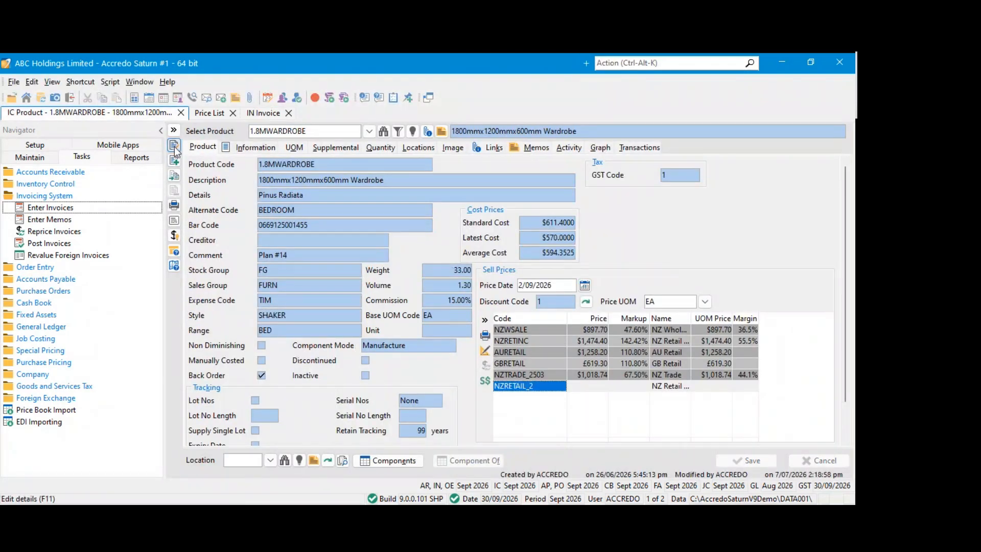
pyautogui.click(570, 385)
pyautogui.write('1500')
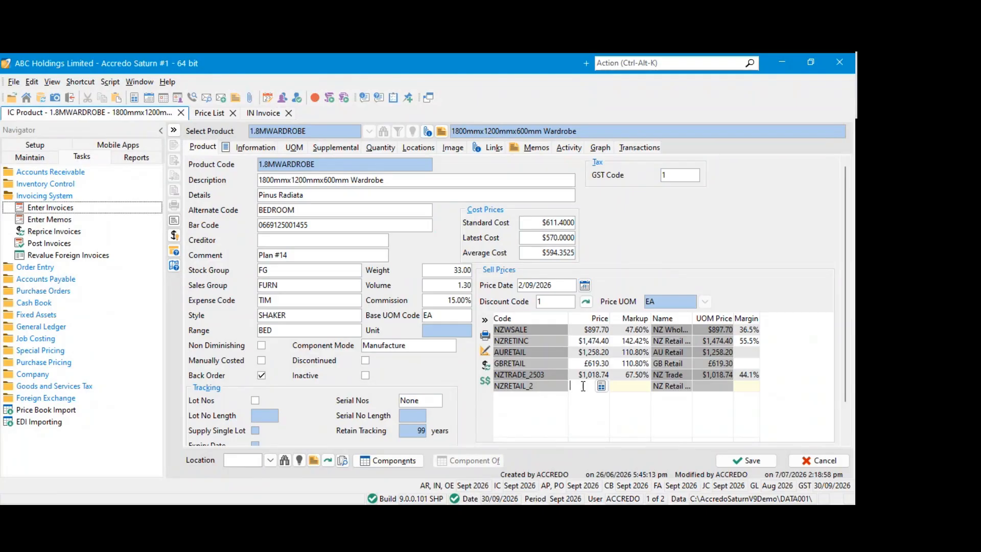
pyautogui.press('Tab')
pyautogui.click(746, 460)
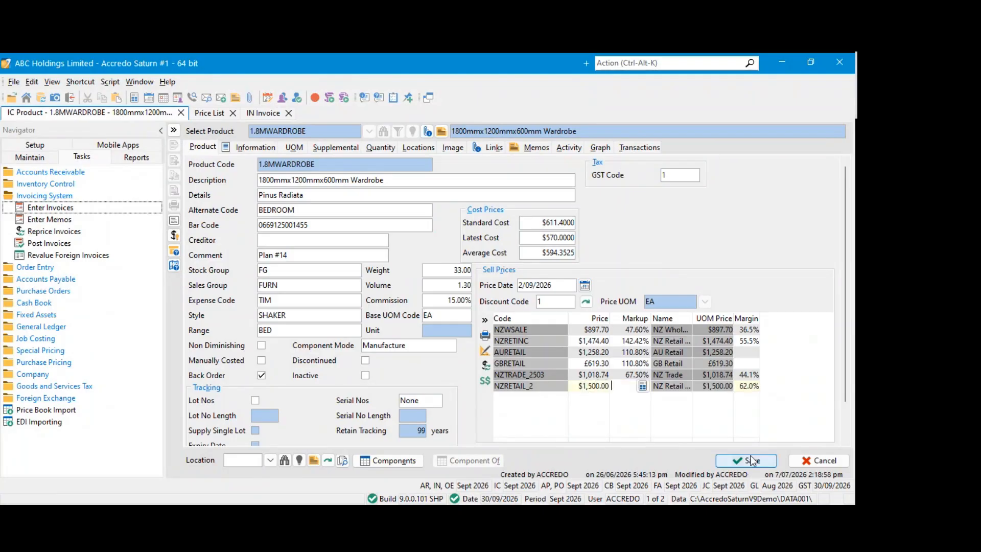
# Return to the new invoice and add a product line for 1.8MWARDROBE, checking its unit selling price
pyautogui.click(208, 113)
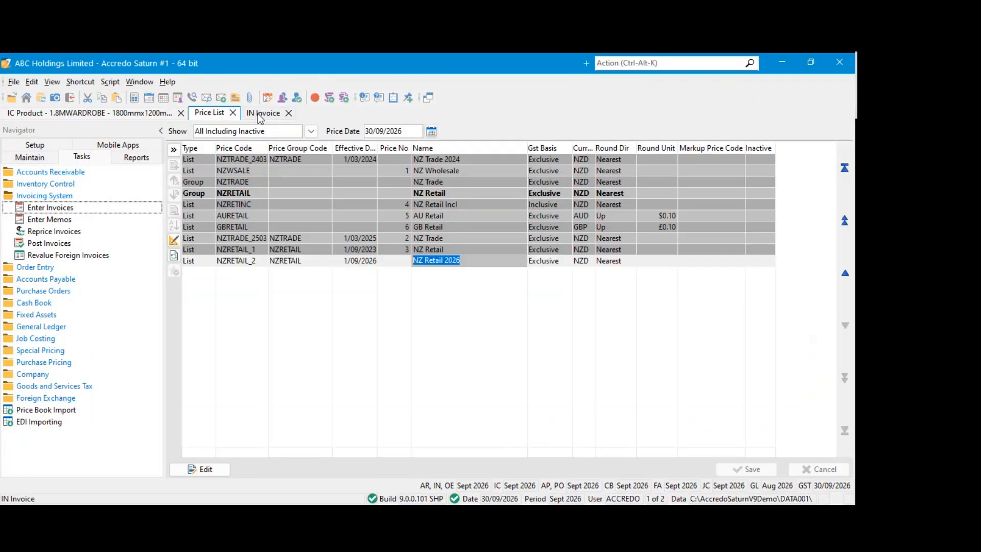
pyautogui.click(263, 113)
pyautogui.click(231, 167)
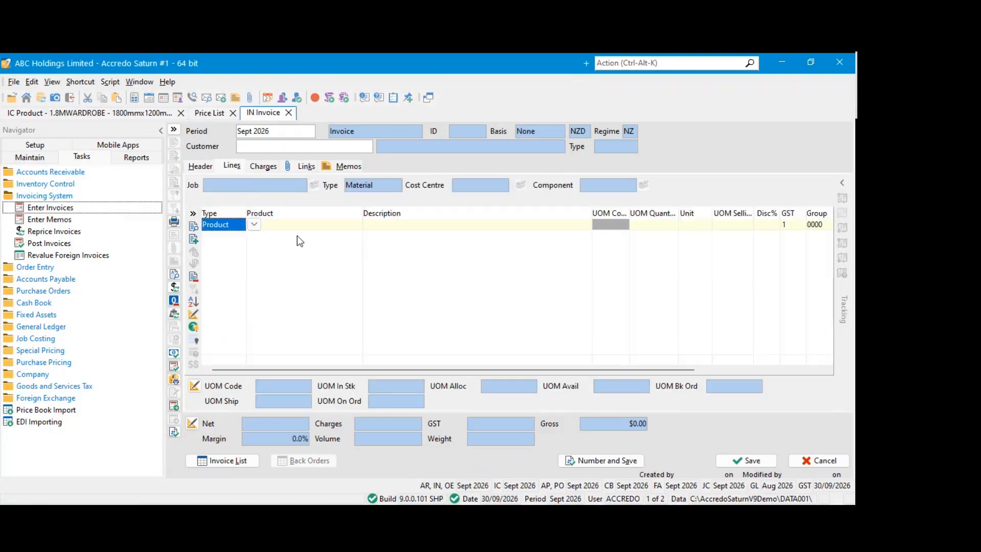
pyautogui.click(294, 228)
pyautogui.write('1.8MWARDROBE')
pyautogui.click(290, 260)
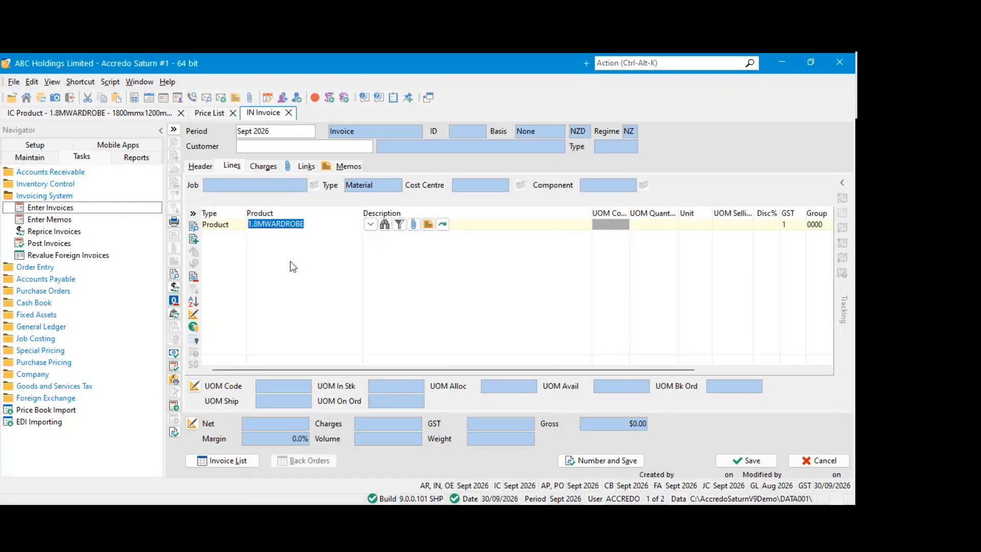
pyautogui.click(722, 226)
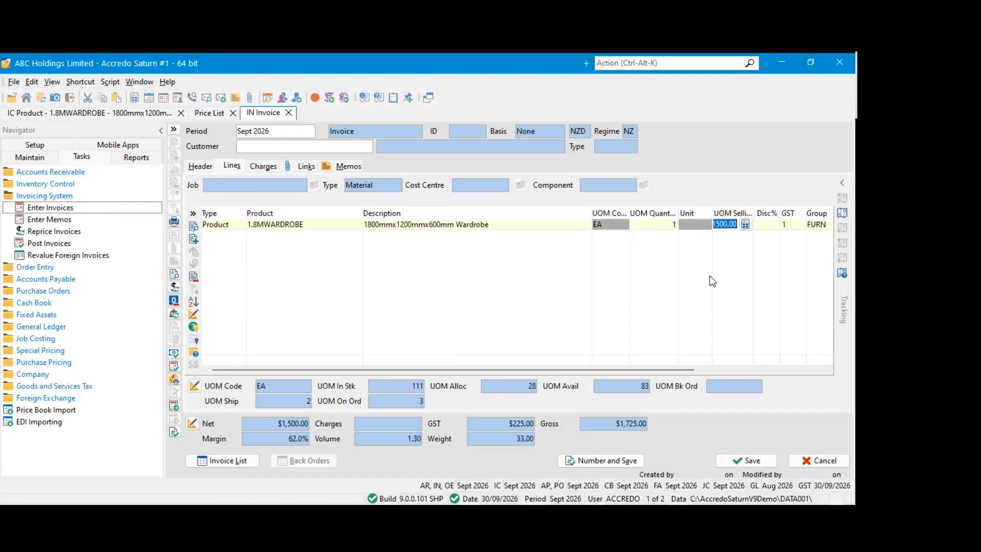
# Select Ash Engineering Ltd as the invoice's customer and save the invoice
pyautogui.click(764, 462)
pyautogui.click(293, 146)
pyautogui.click(254, 175)
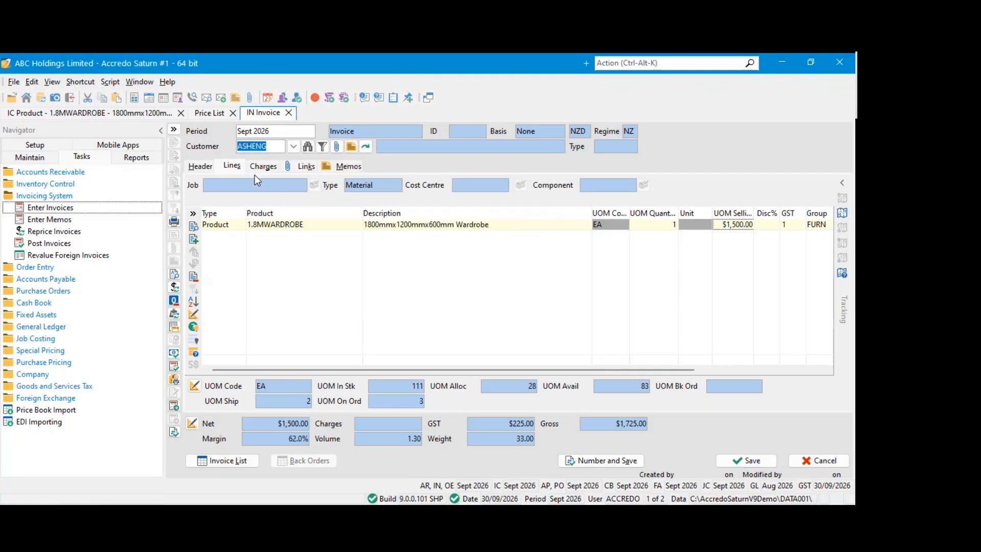
pyautogui.click(747, 461)
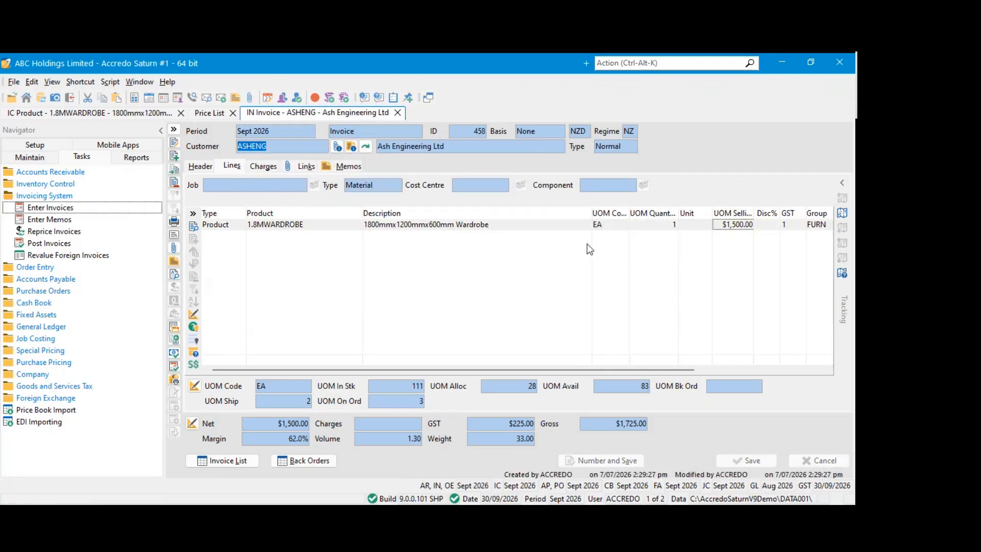
# Edit the saved wardrobe invoice and change its Period to Aug 2026
pyautogui.click(310, 225)
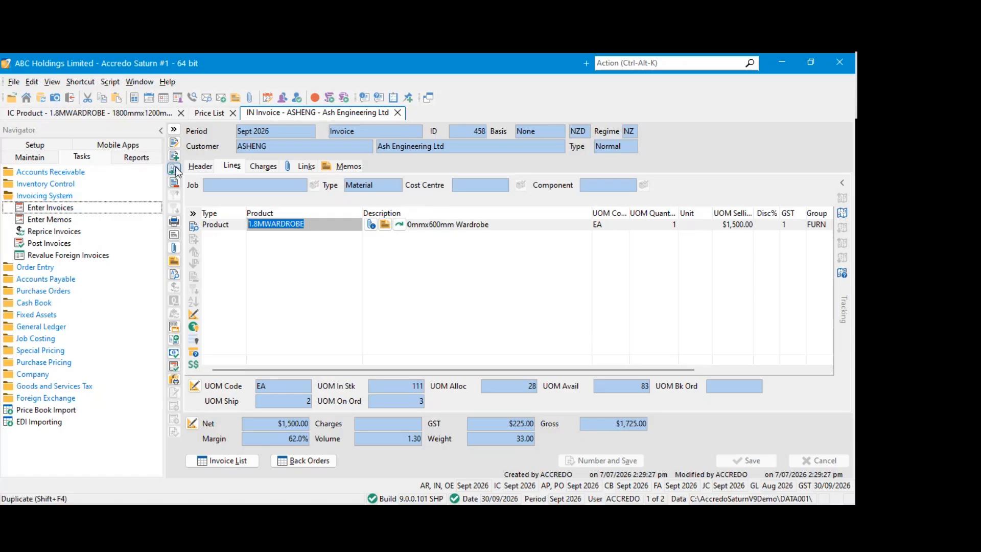
pyautogui.click(174, 144)
pyautogui.click(281, 135)
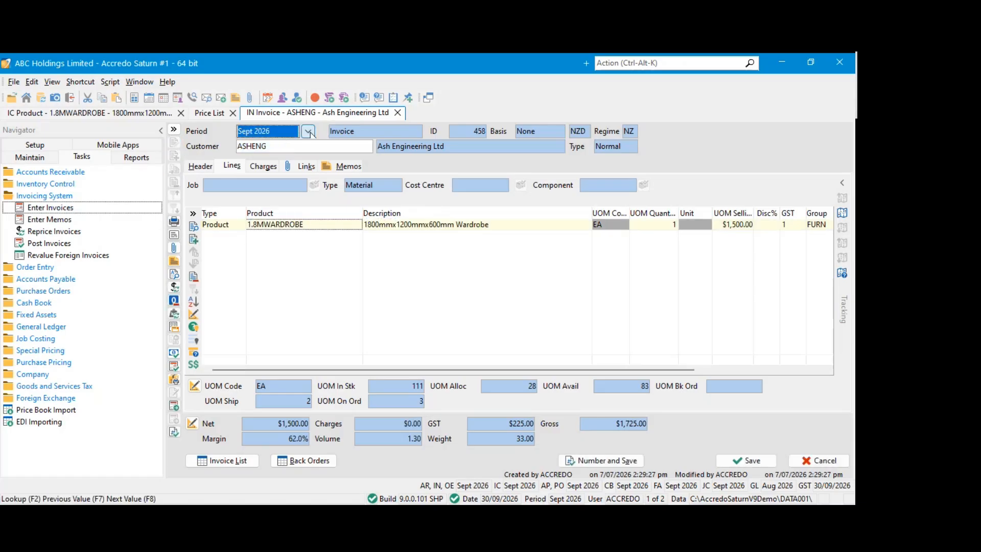
pyautogui.click(307, 132)
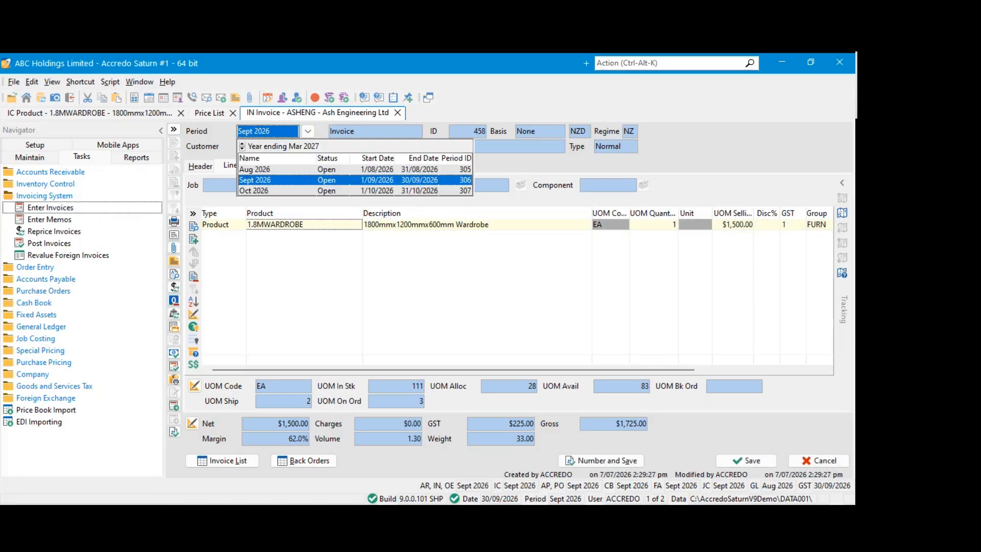
pyautogui.click(253, 180)
pyautogui.click(307, 131)
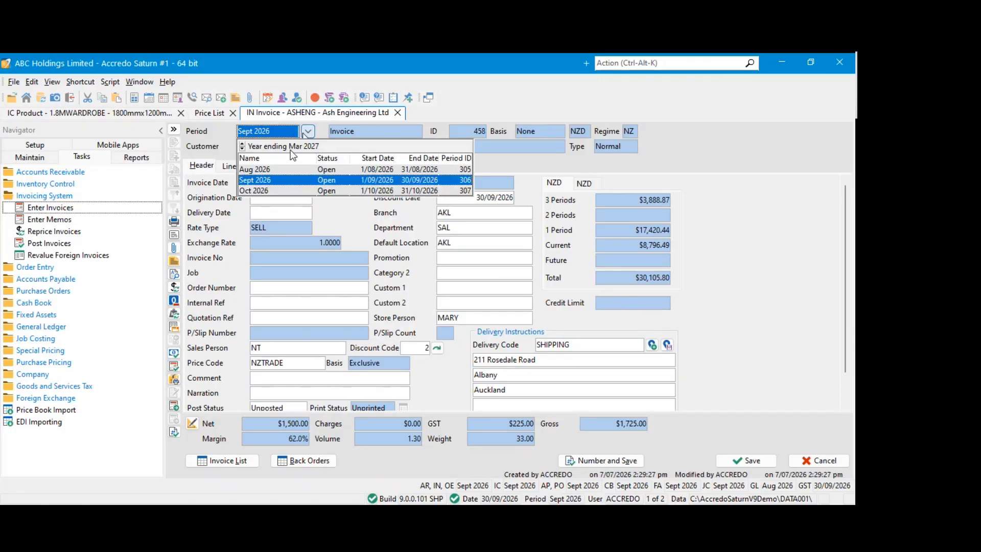
pyautogui.click(274, 167)
# Set the Invoice Date to a day in early August 2026 and save the invoice
pyautogui.click(280, 183)
pyautogui.click(305, 184)
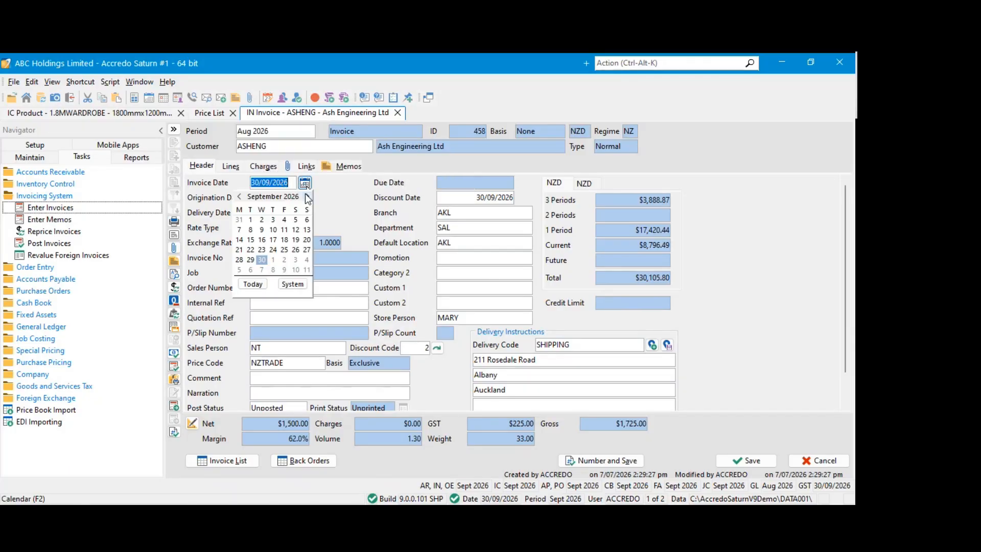
pyautogui.click(239, 197)
pyautogui.click(284, 229)
# Edit the invoice's lines and reprice them, updating Cost Price, Selling Price, Discount and GST Code
pyautogui.click(230, 167)
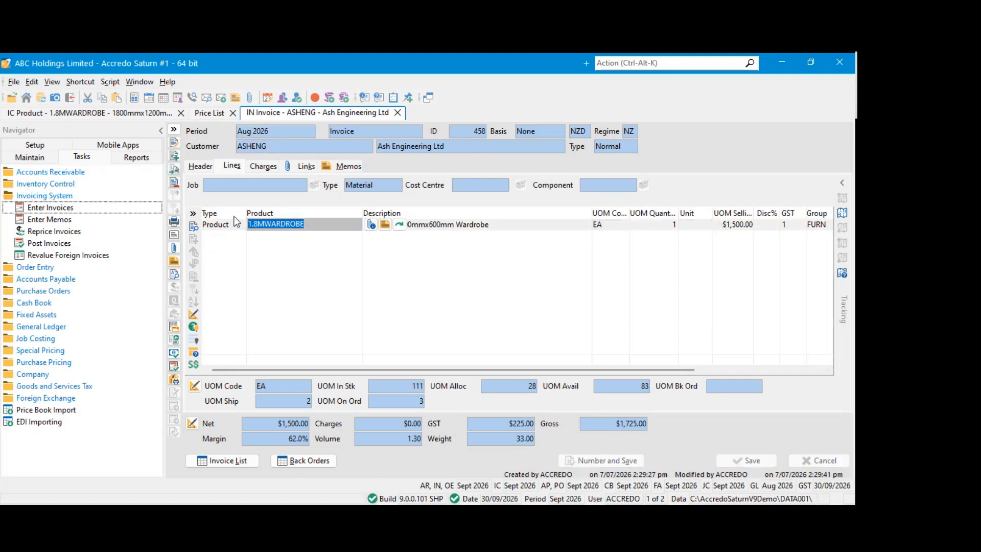
pyautogui.click(174, 143)
pyautogui.click(174, 315)
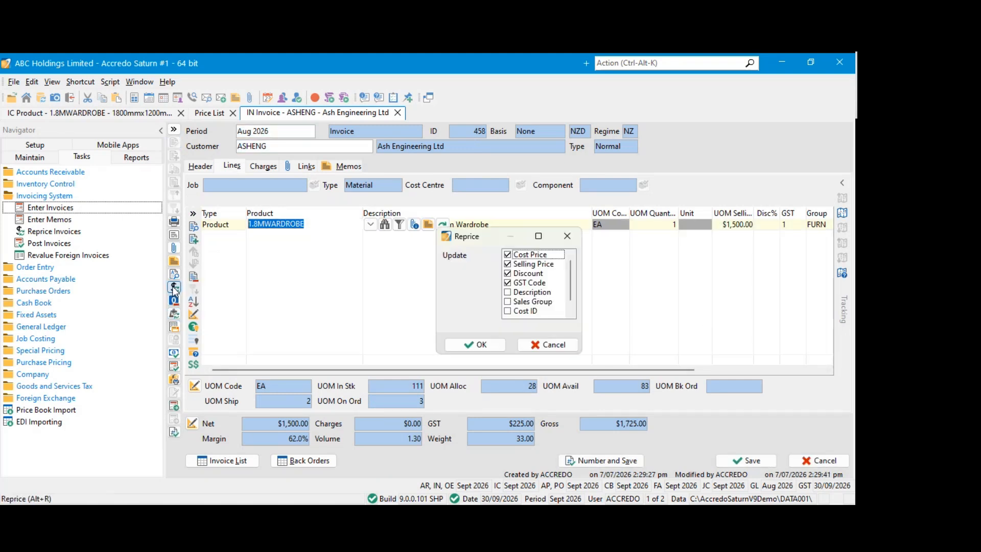
pyautogui.click(477, 341)
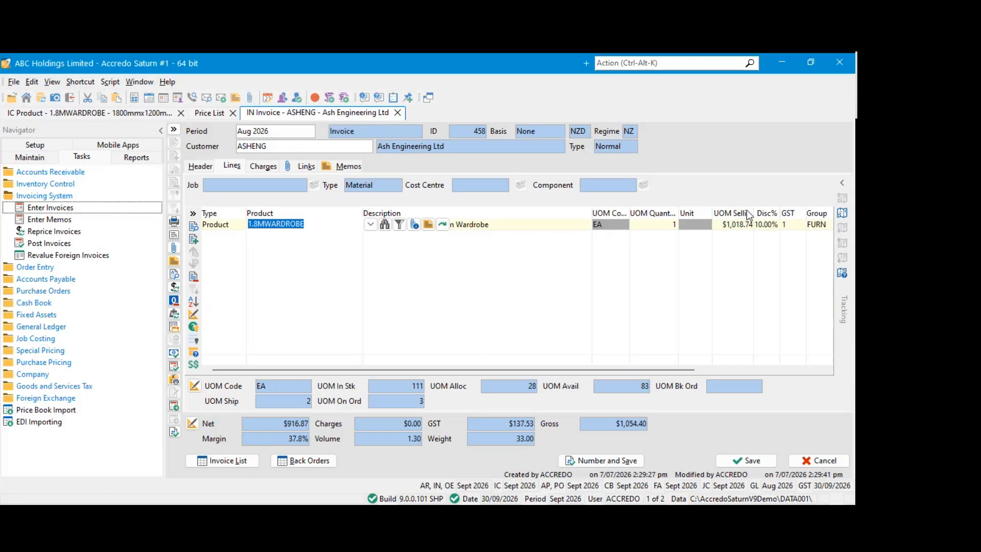
# Widen the UOM Selling column in the invoice lines and compare the line's price with the wardrobe product's sell prices
pyautogui.moveTo(754, 212); pyautogui.dragTo(761, 213)
pyautogui.click(760, 287)
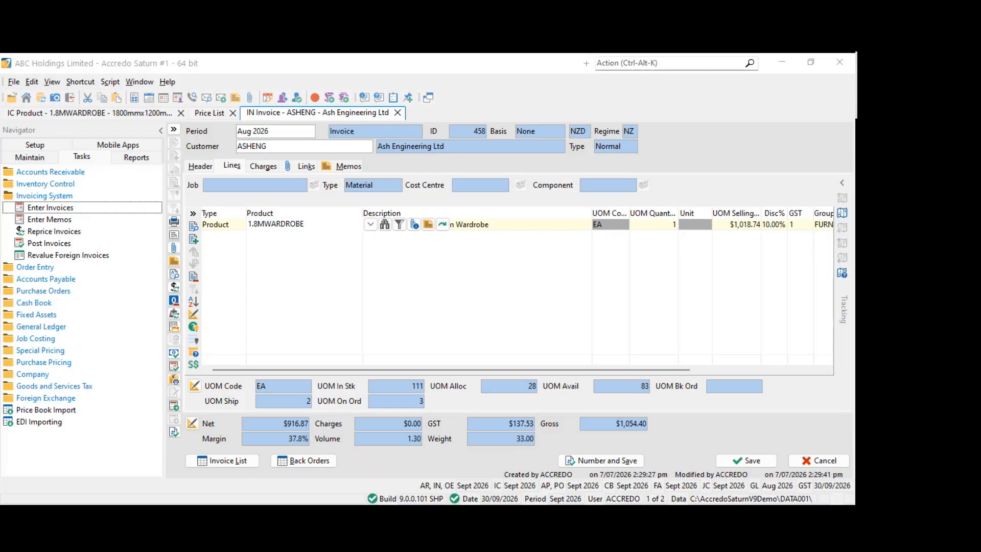
pyautogui.click(138, 115)
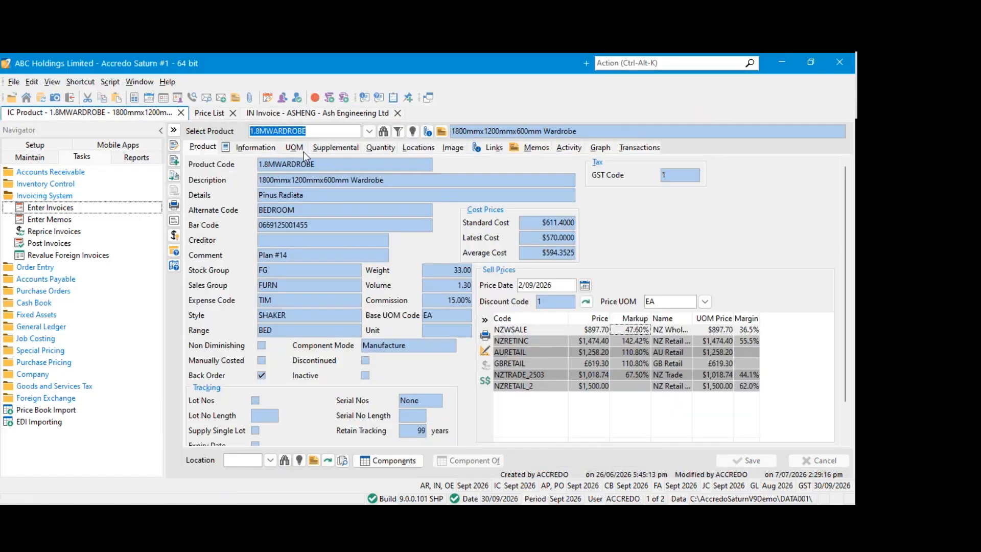
pyautogui.click(213, 115)
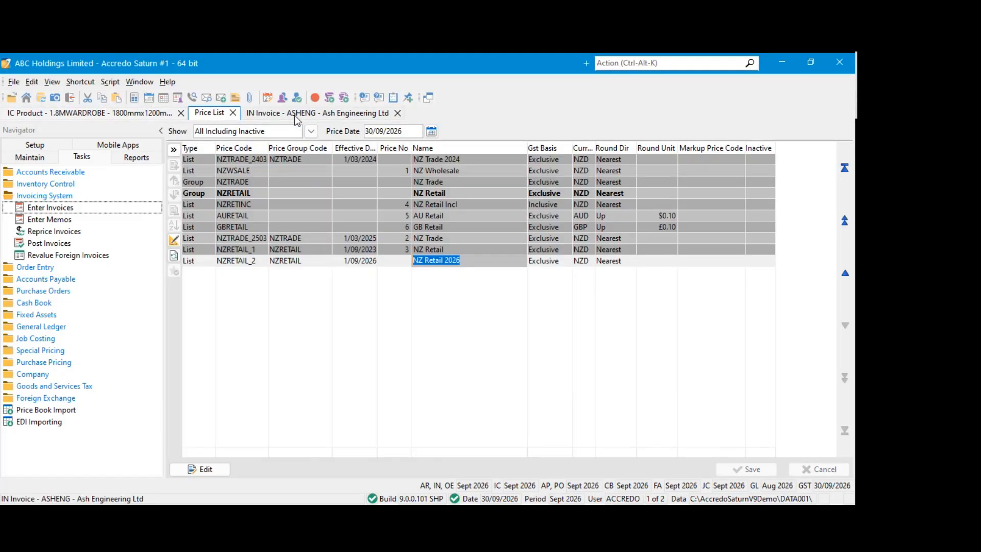
pyautogui.click(294, 115)
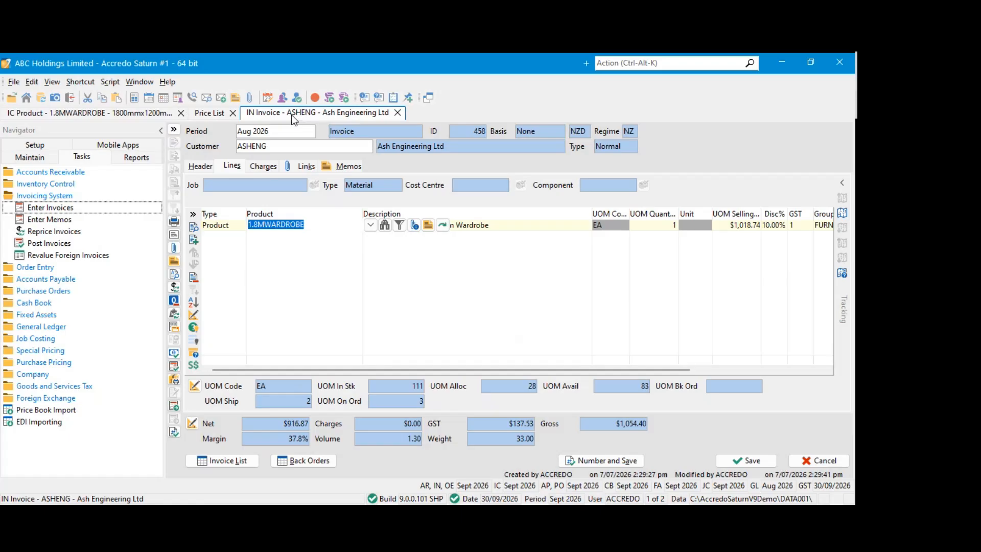
# Edit the price lists and set the Price No of NZRETAIL_2 to 3
pyautogui.click(209, 113)
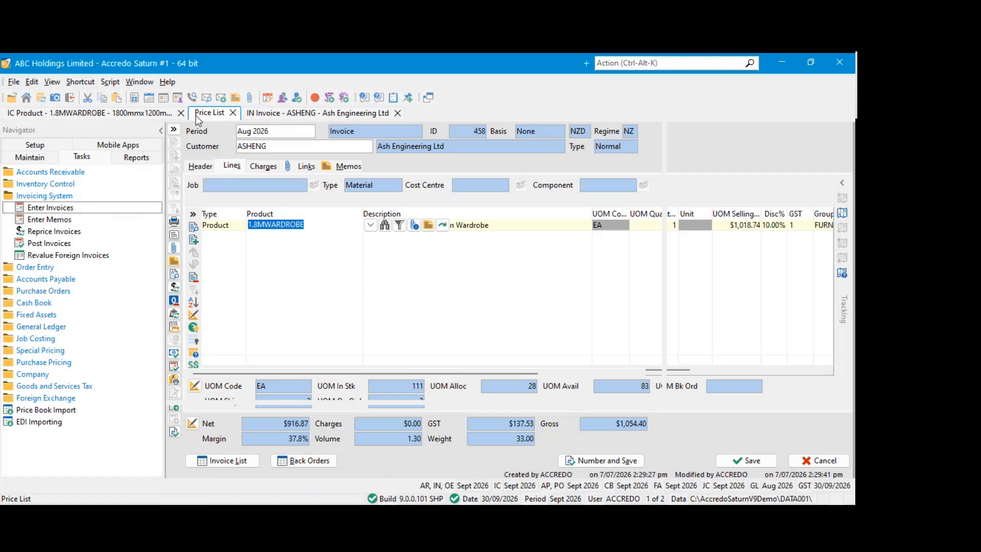
pyautogui.click(146, 117)
pyautogui.click(315, 194)
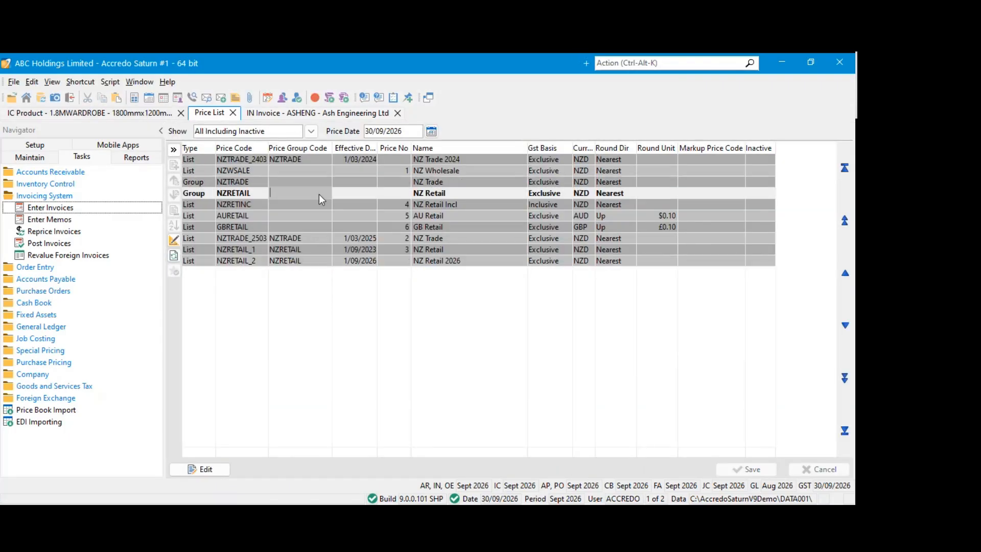
pyautogui.click(391, 194)
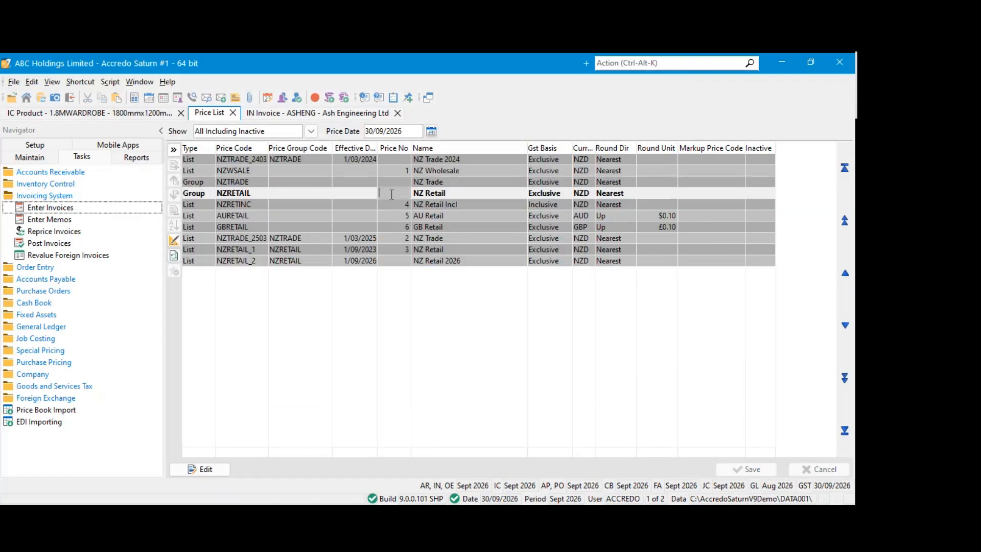
pyautogui.click(384, 257)
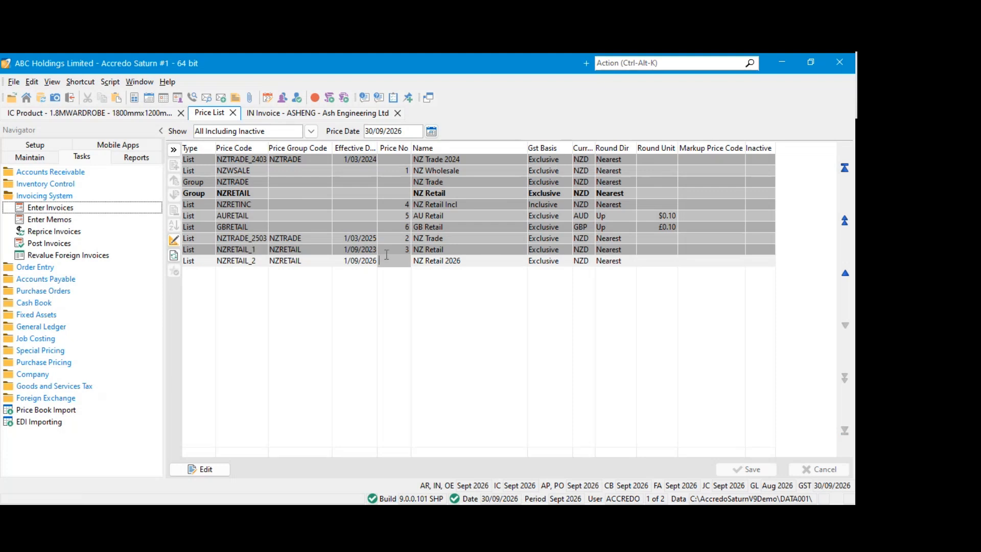
pyautogui.click(205, 474)
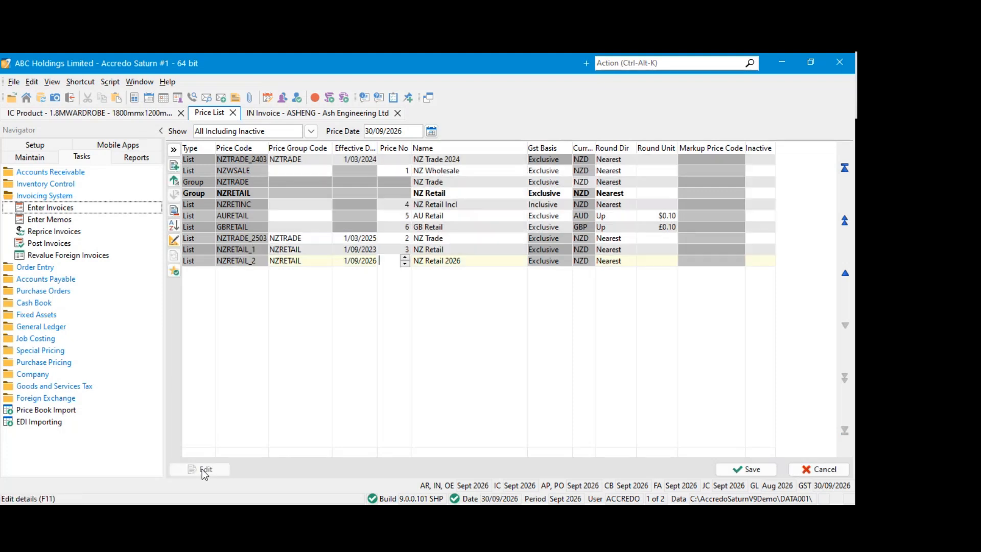
pyautogui.write('3')
# Clear the Price No of NZRETAIL_2 and save the price lists
pyautogui.click(389, 251)
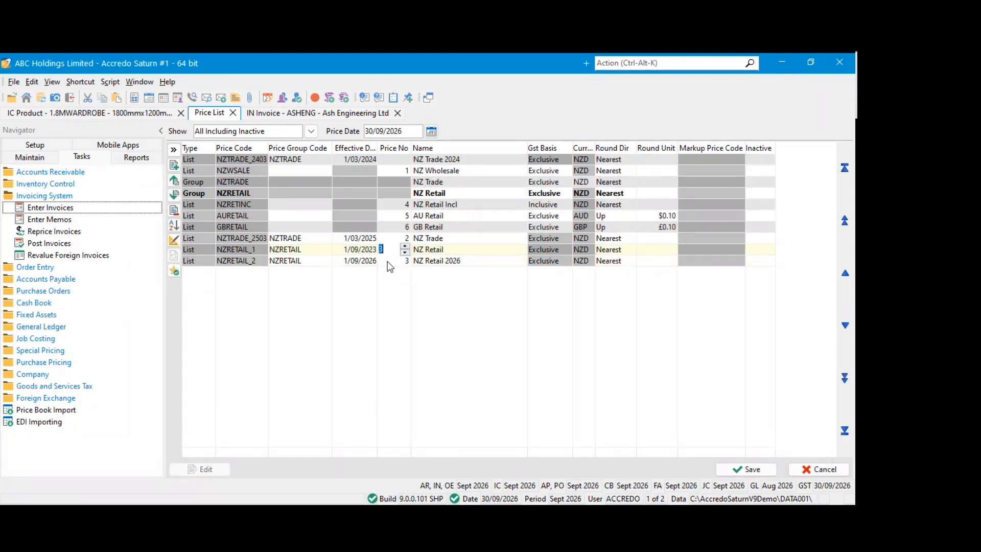
pyautogui.click(390, 264)
pyautogui.press('BackSpace')
pyautogui.click(364, 216)
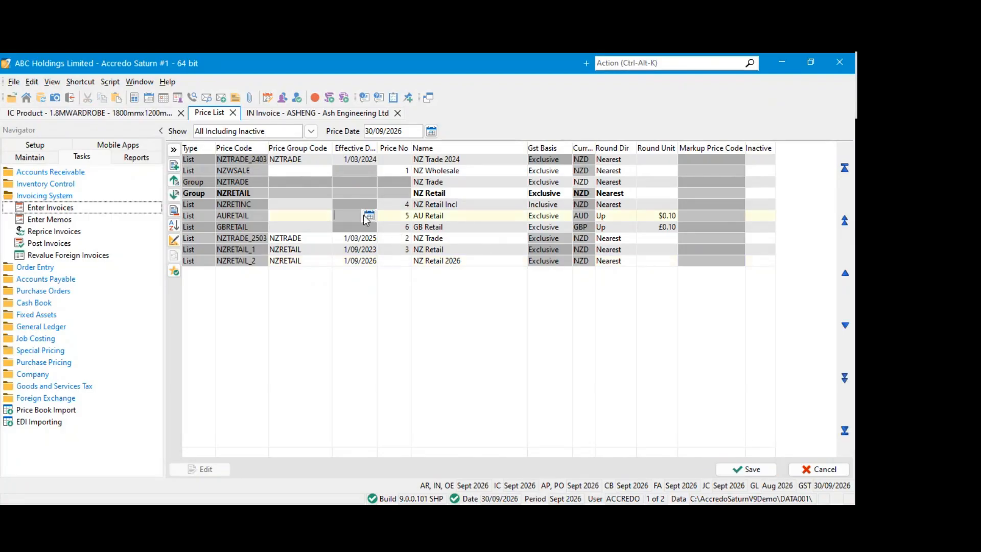
pyautogui.click(746, 473)
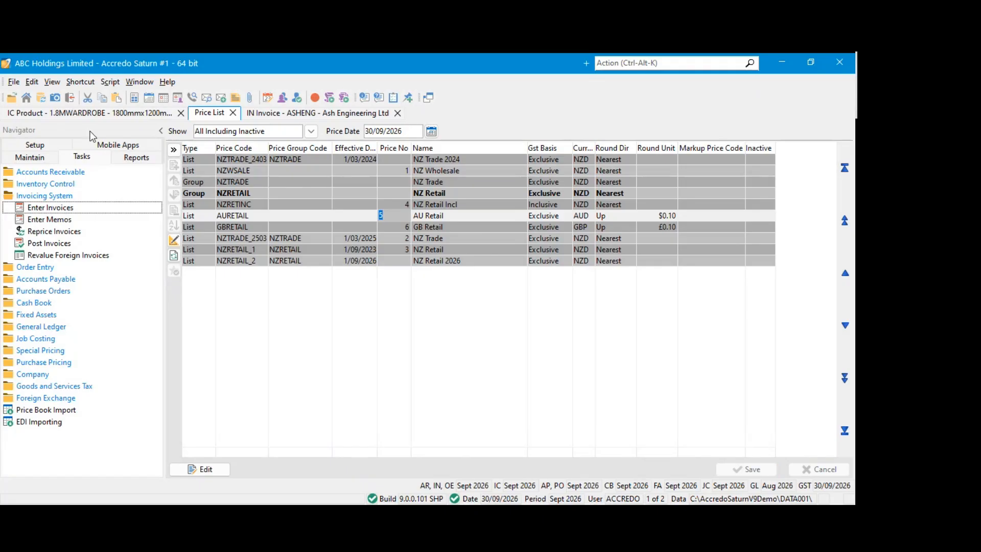
# Save the Aug 2026 Ash Engineering Ltd invoice, and close both the invoice and the Price List
pyautogui.click(261, 113)
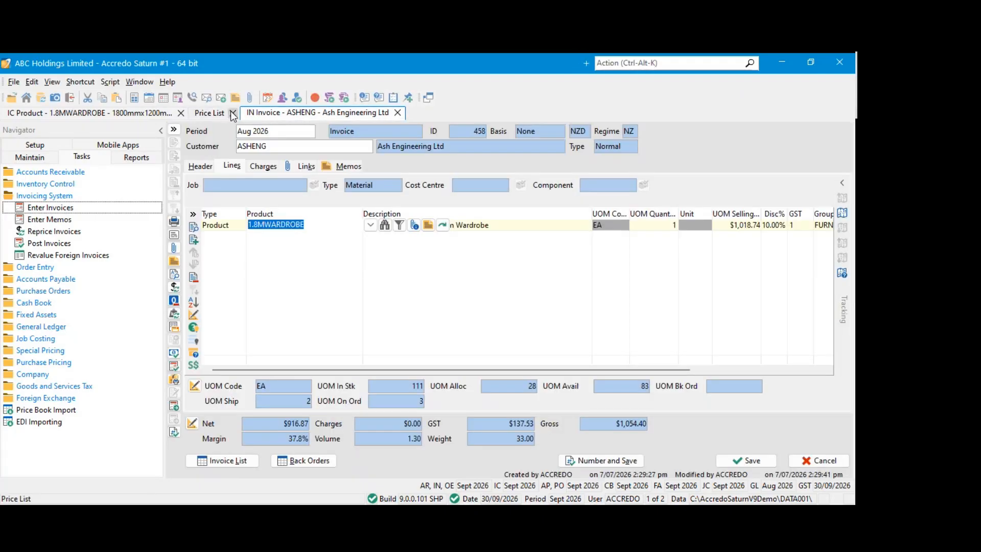
pyautogui.click(770, 461)
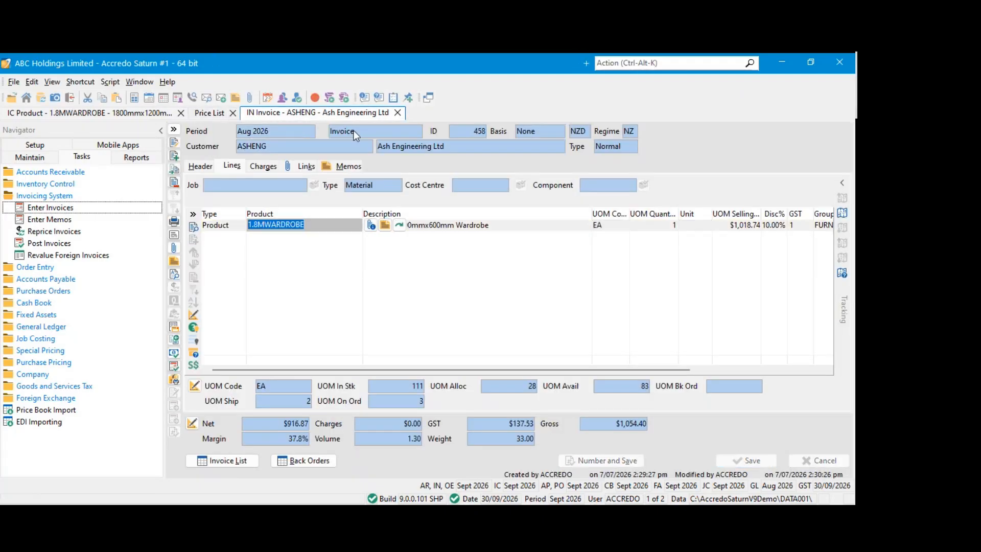
pyautogui.click(397, 112)
pyautogui.click(233, 112)
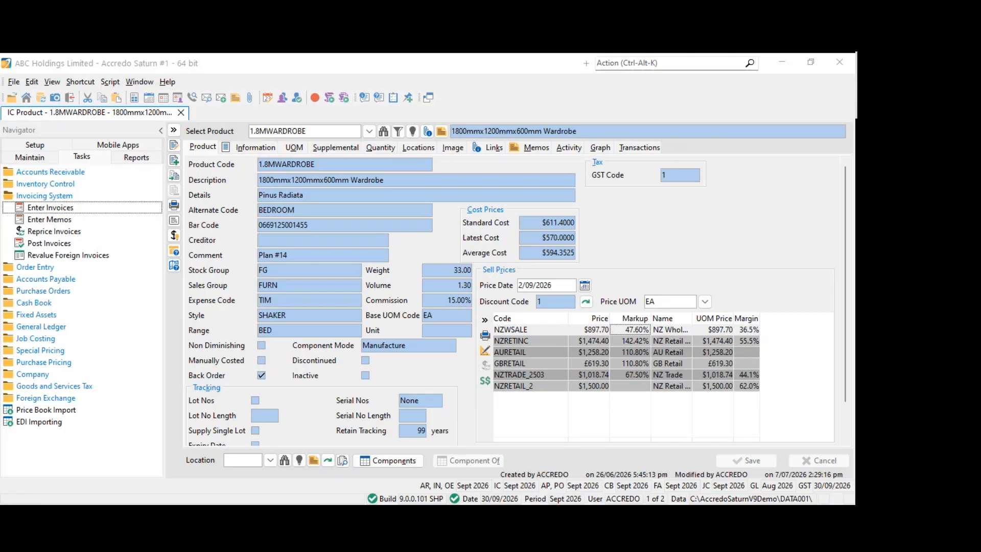
# Review the company's configured price lists and their price groups, and close them together with the wardrobe product record
pyautogui.click(41, 145)
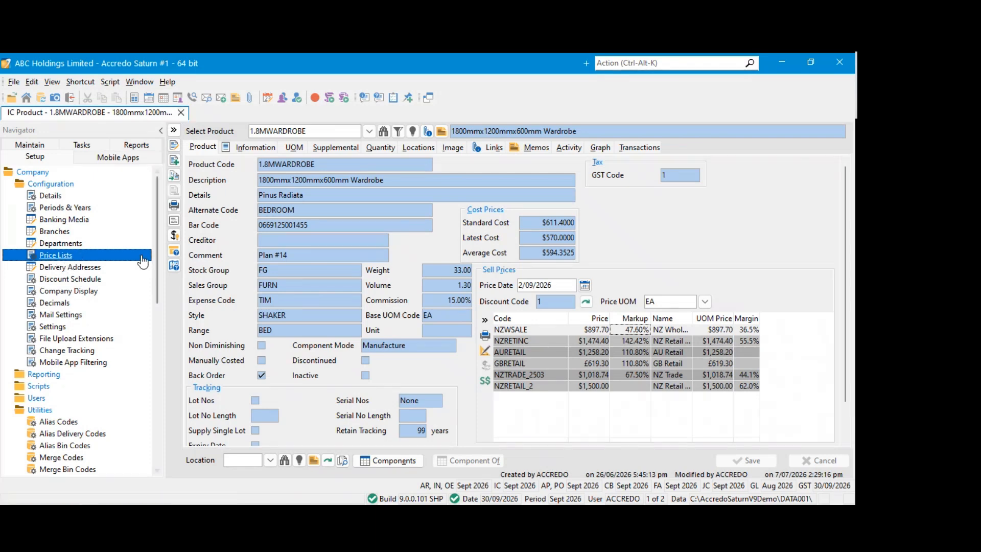
pyautogui.click(59, 256)
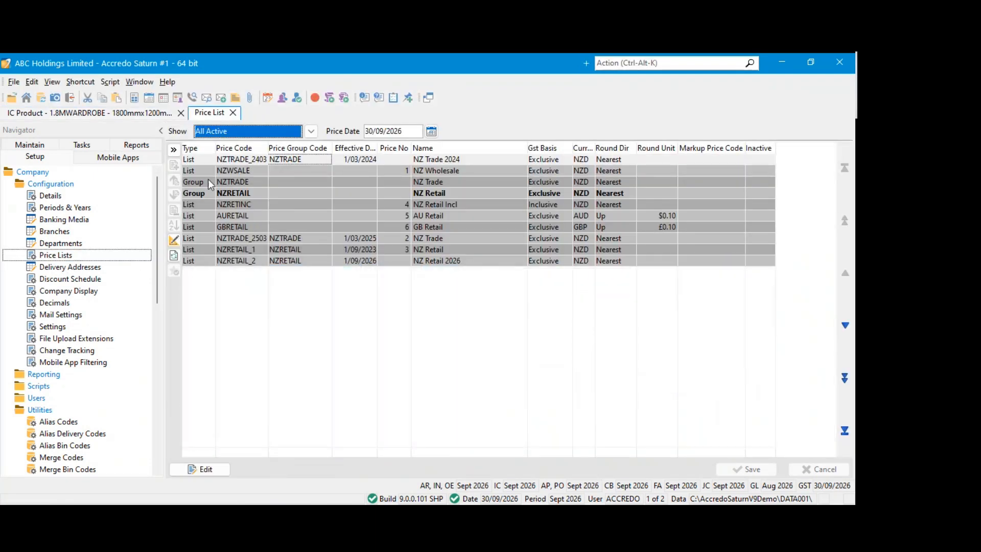
pyautogui.click(251, 259)
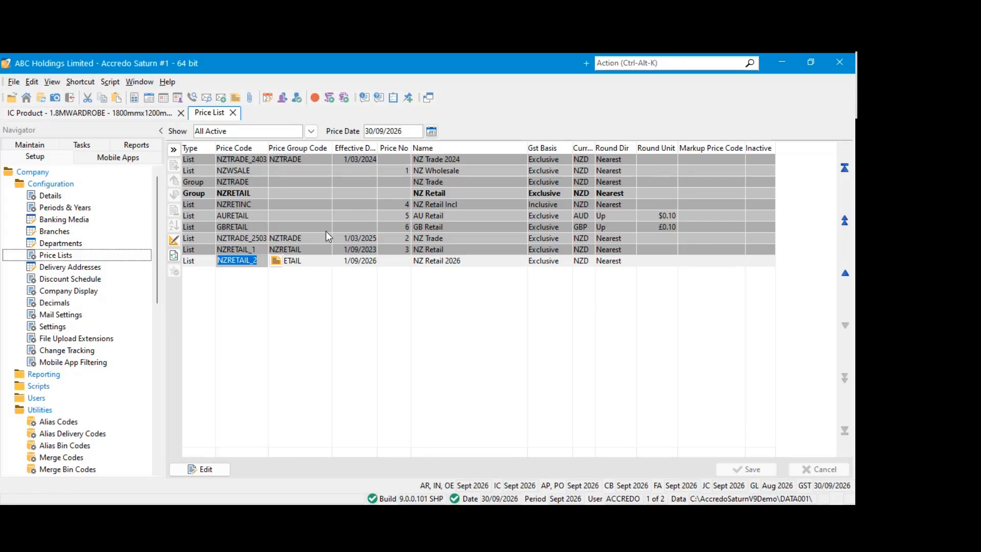
pyautogui.click(231, 237)
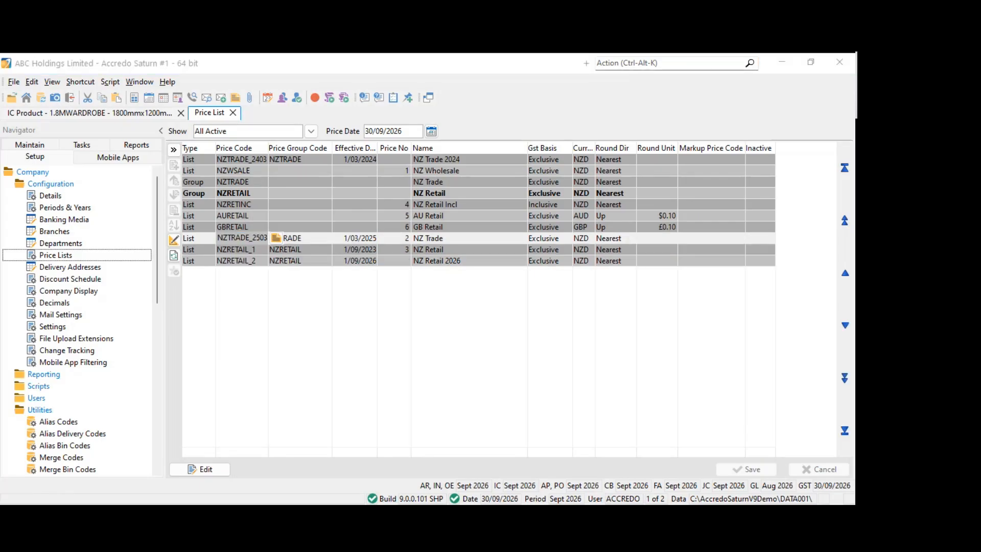
pyautogui.click(294, 215)
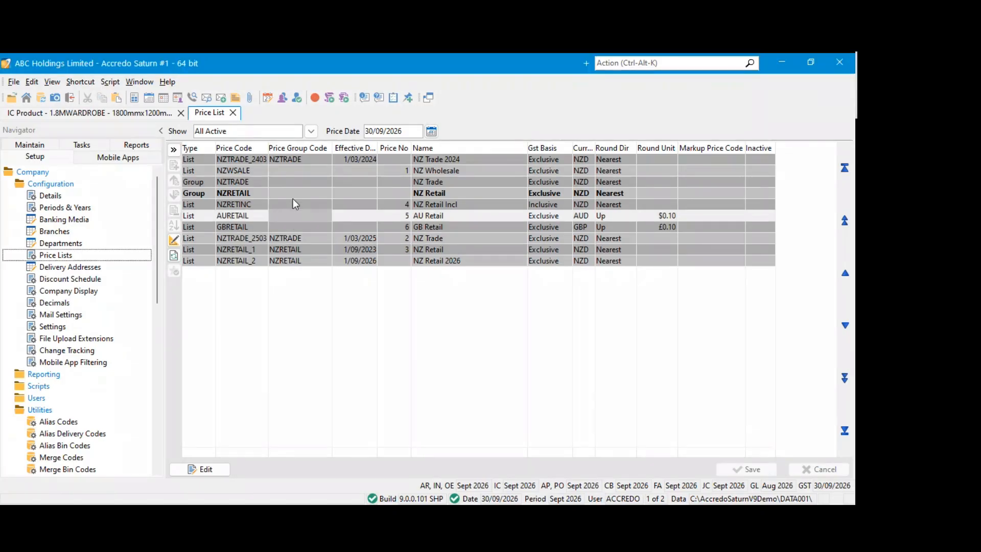
pyautogui.click(233, 113)
pyautogui.click(182, 114)
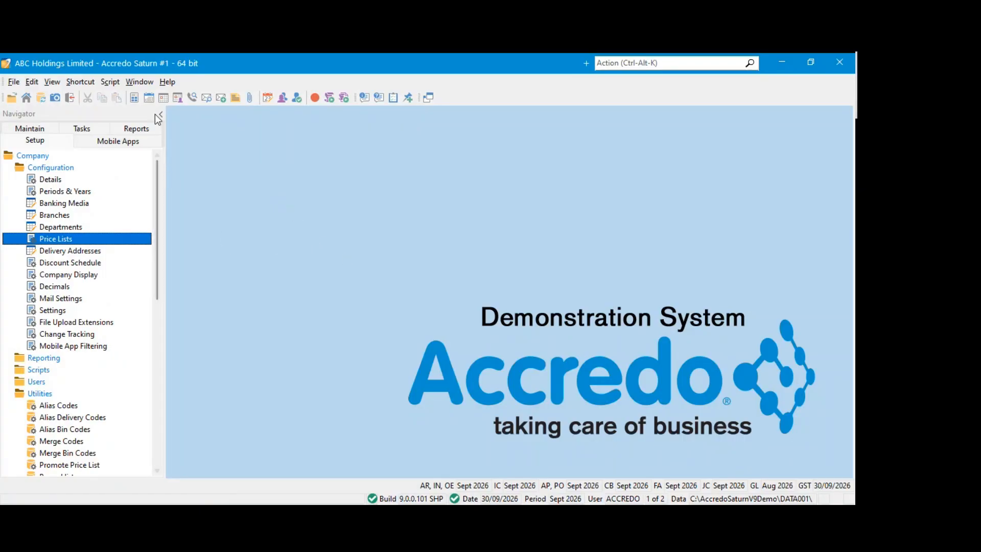
# Open the Invoicing System's Invoice List
pyautogui.click(32, 129)
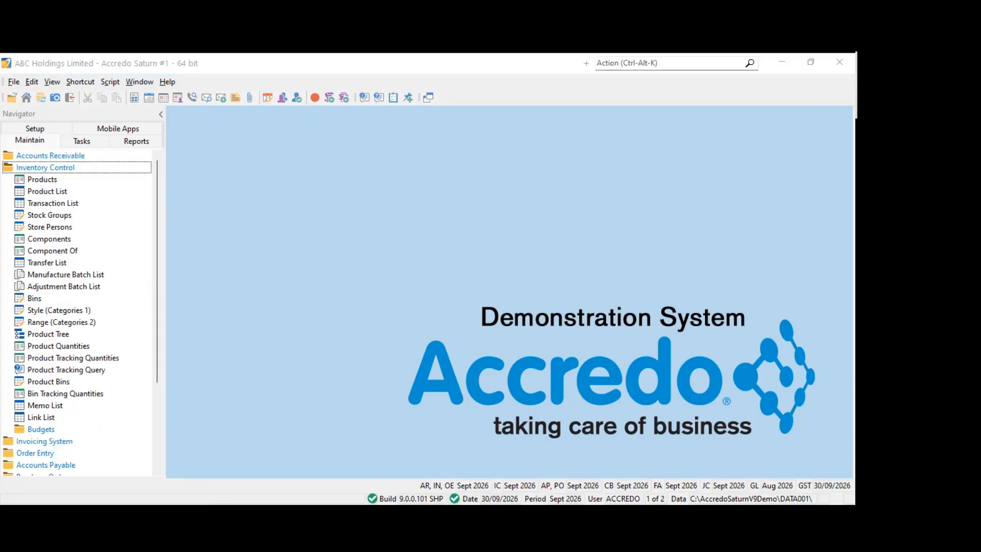
pyautogui.click(231, 250)
pyautogui.click(38, 169)
pyautogui.click(41, 169)
pyautogui.click(45, 168)
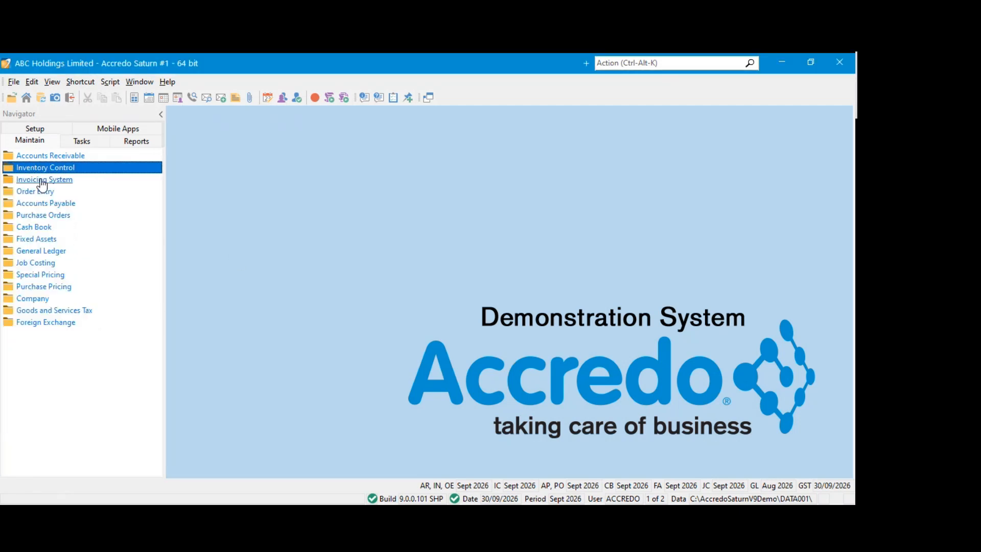
pyautogui.click(41, 179)
pyautogui.click(38, 194)
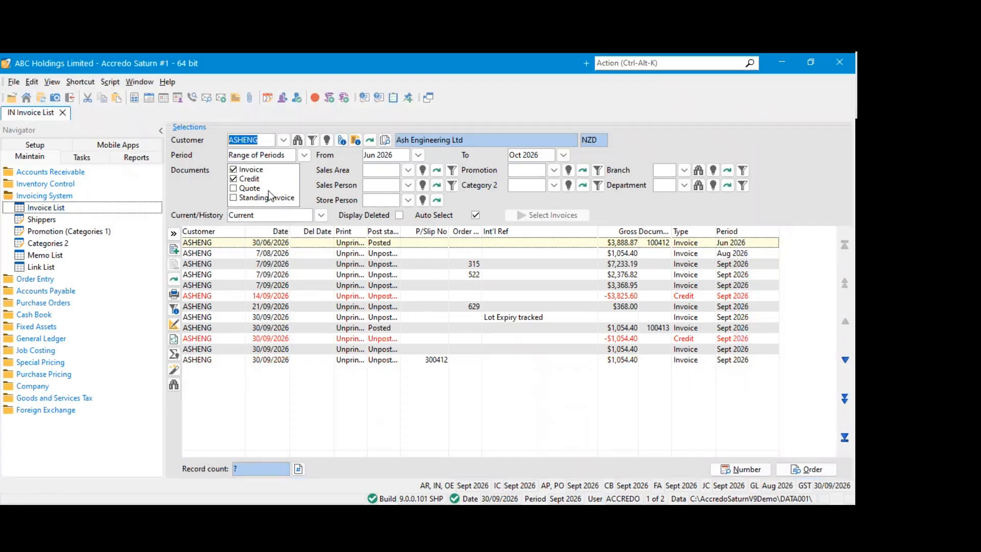
# Open Ash Engineering Ltd's posted Jun 2026 invoice and examine its header and the QUEENBED component line
pyautogui.doubleClick(210, 244)
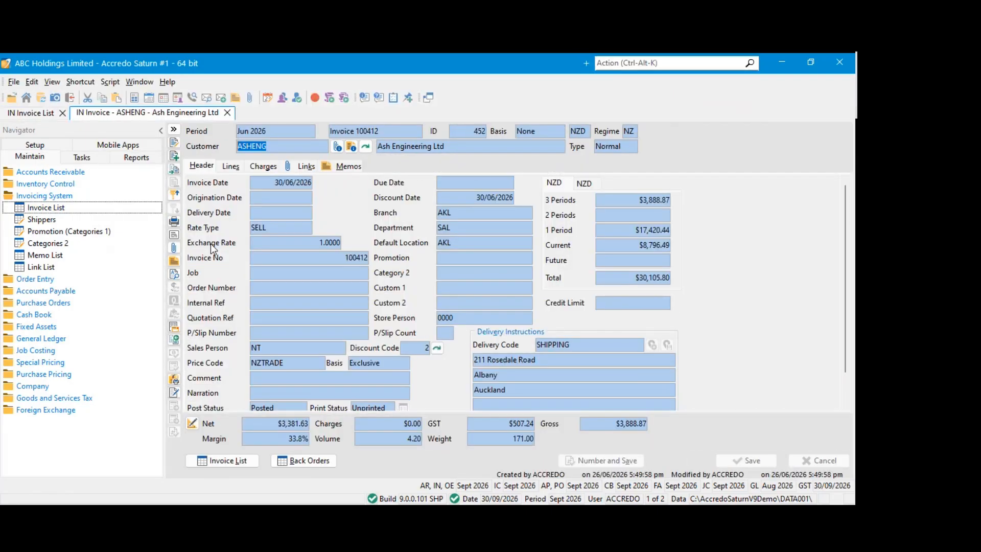
pyautogui.click(236, 169)
pyautogui.click(199, 168)
pyautogui.click(231, 170)
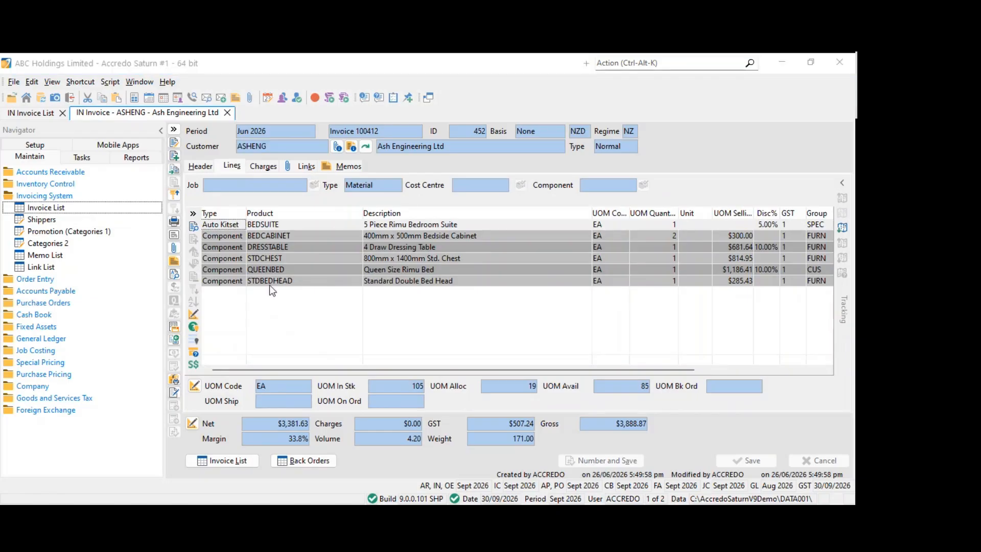
pyautogui.click(266, 270)
# Open the Ash Engineering Ltd customer record and examine its Information and Memos pages
pyautogui.click(43, 174)
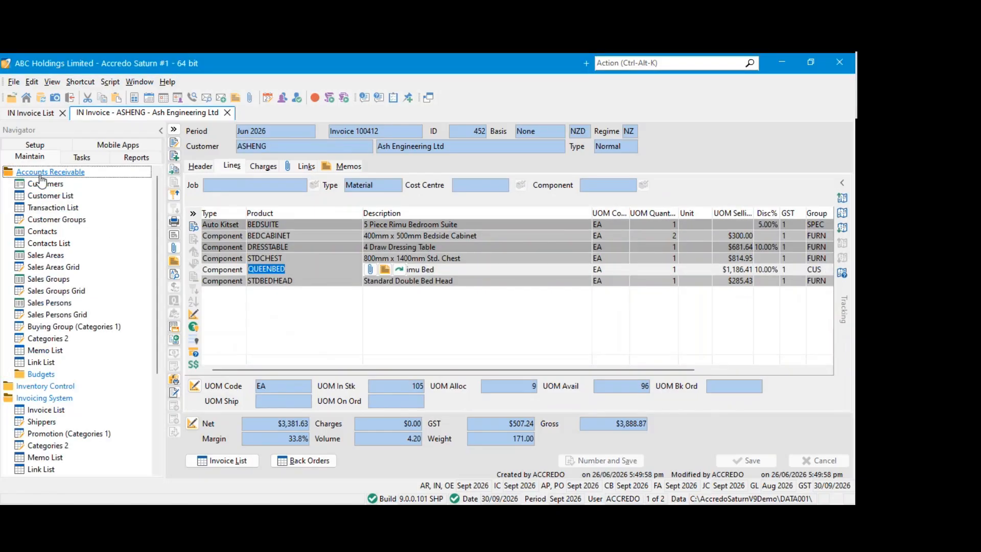
pyautogui.doubleClick(42, 182)
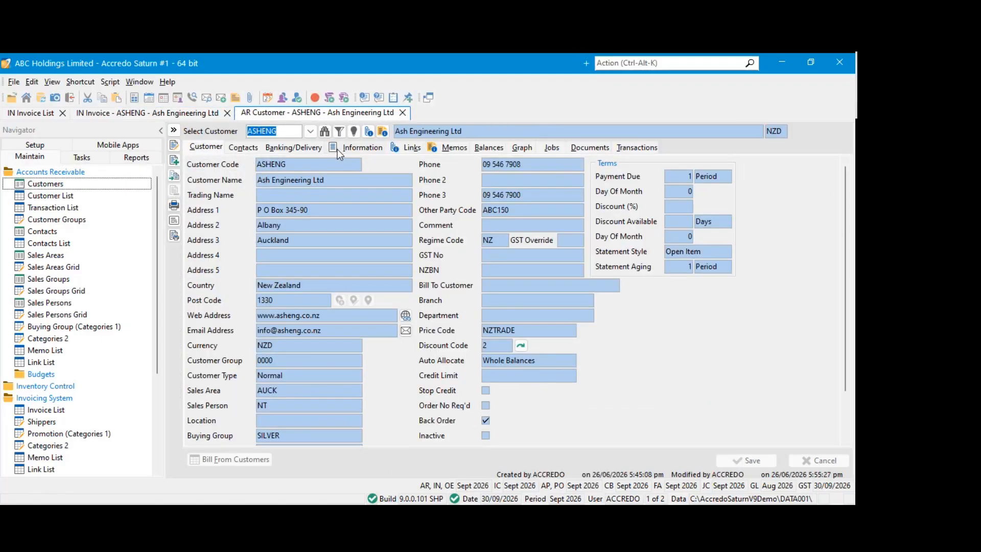
pyautogui.click(337, 149)
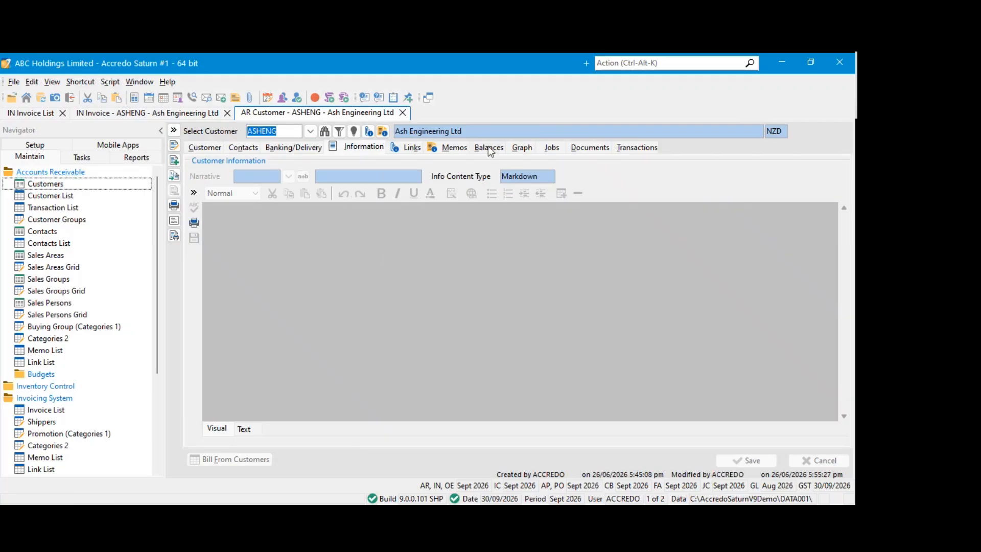
pyautogui.click(450, 148)
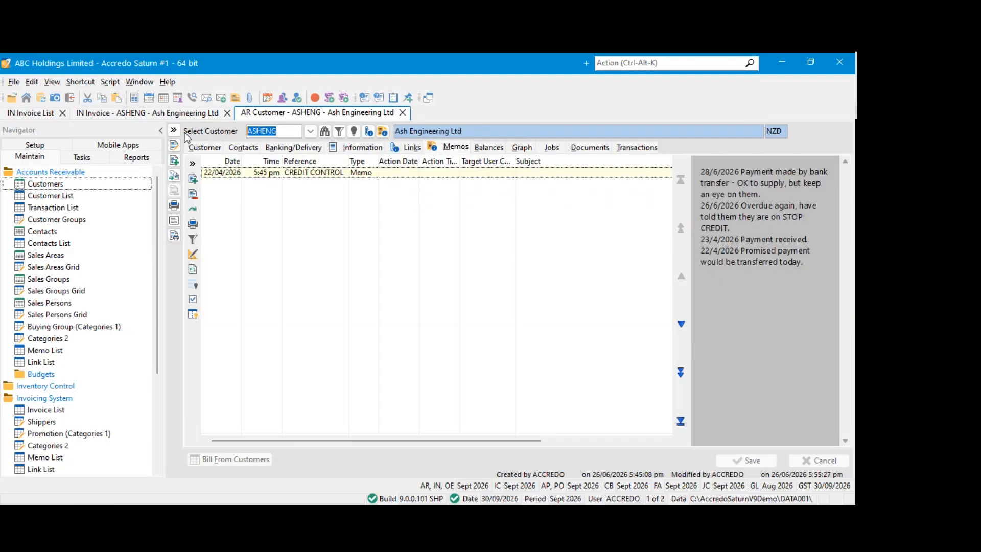
# Try to edit the QUEENBED line on the posted Jun 2026 invoice
pyautogui.click(148, 112)
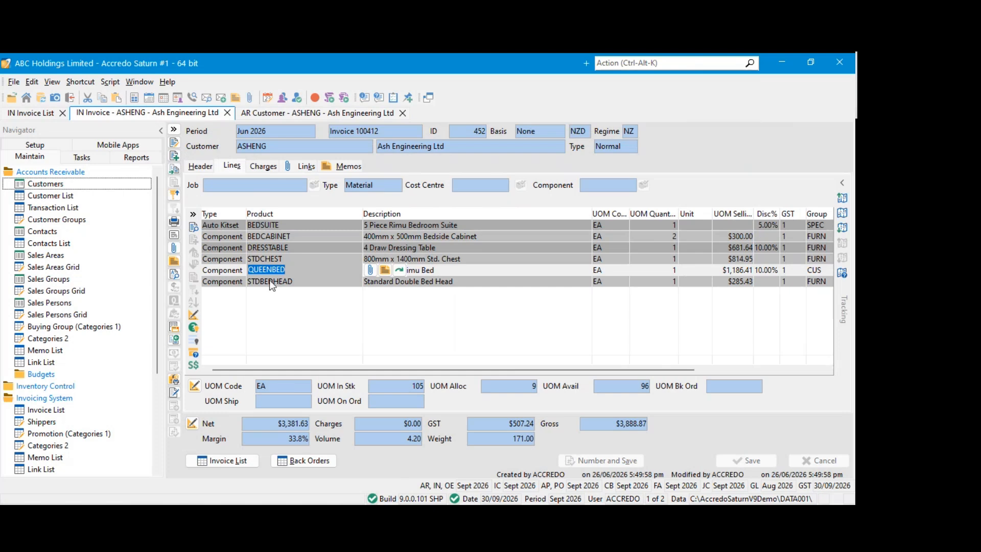
pyautogui.click(173, 146)
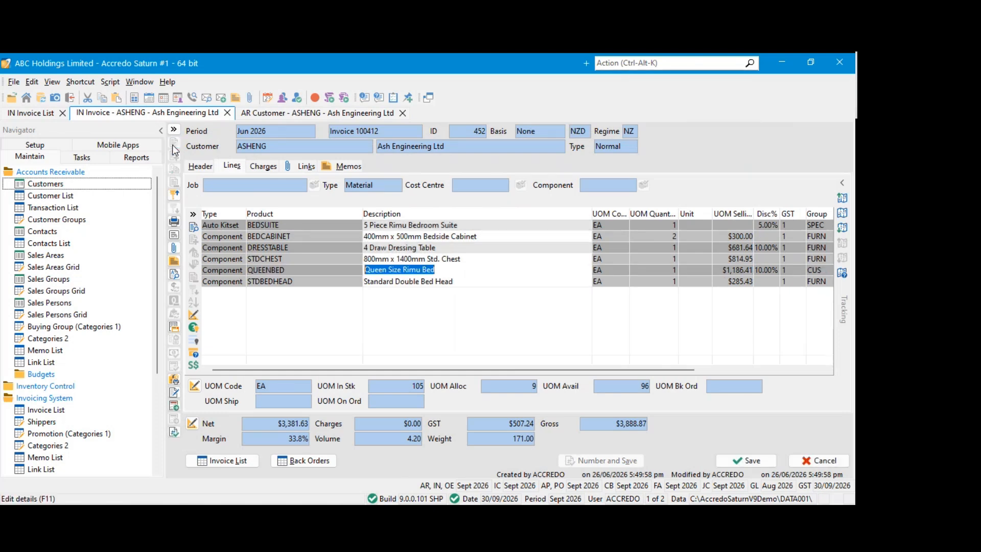
pyautogui.click(313, 270)
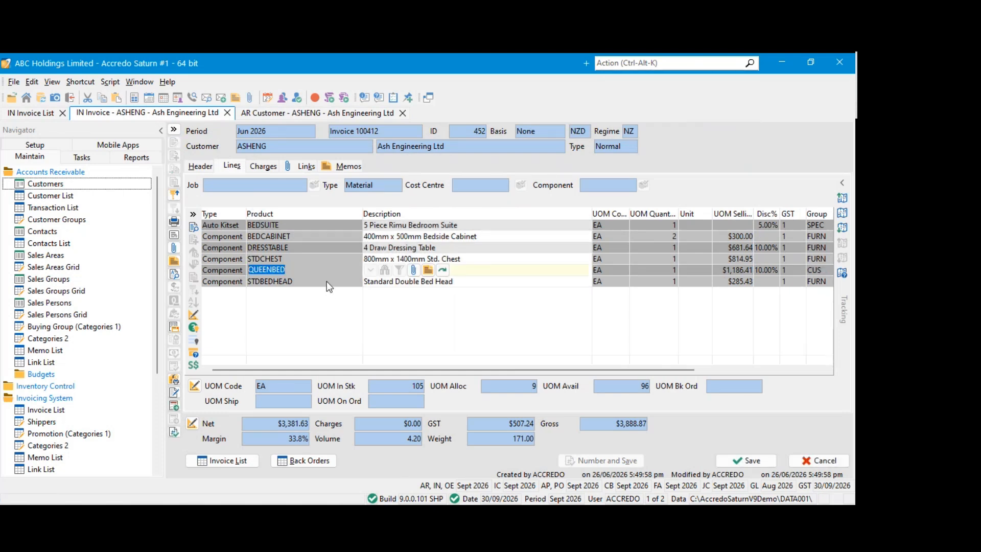
pyautogui.click(438, 271)
pyautogui.press('Escape')
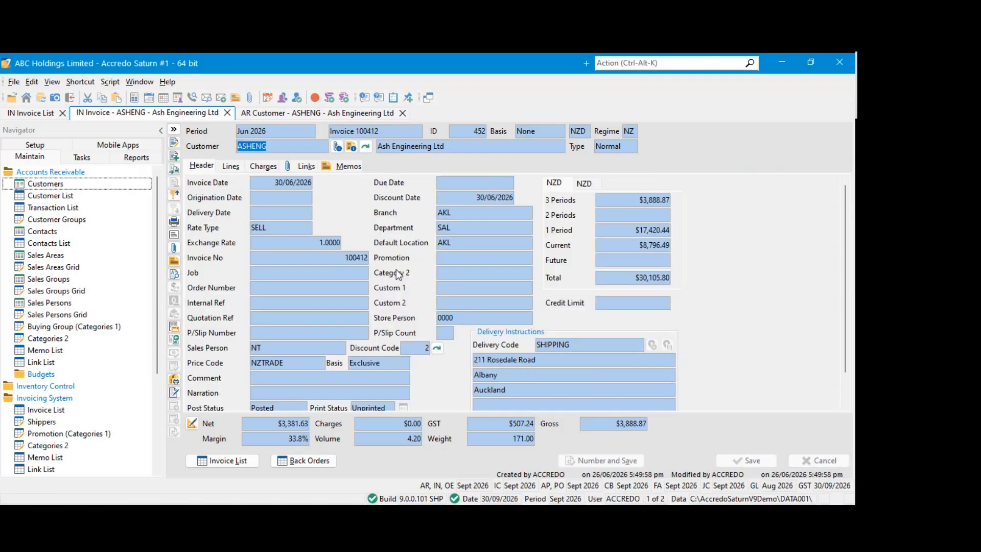
# Close the posted Jun 2026 invoice and open the lines of Ash Engineering Ltd's Aug 2026 invoice
pyautogui.click(227, 112)
pyautogui.click(39, 113)
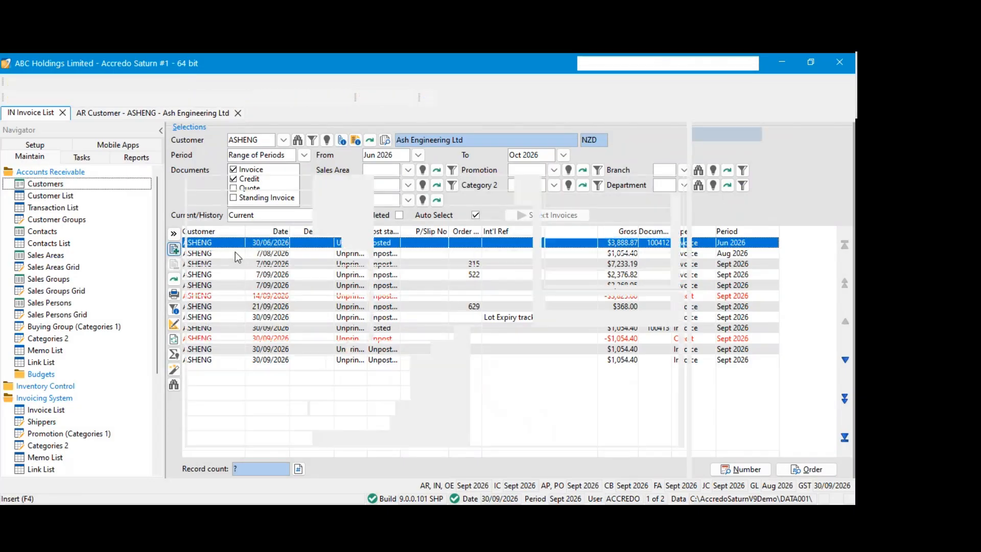
pyautogui.press('Escape')
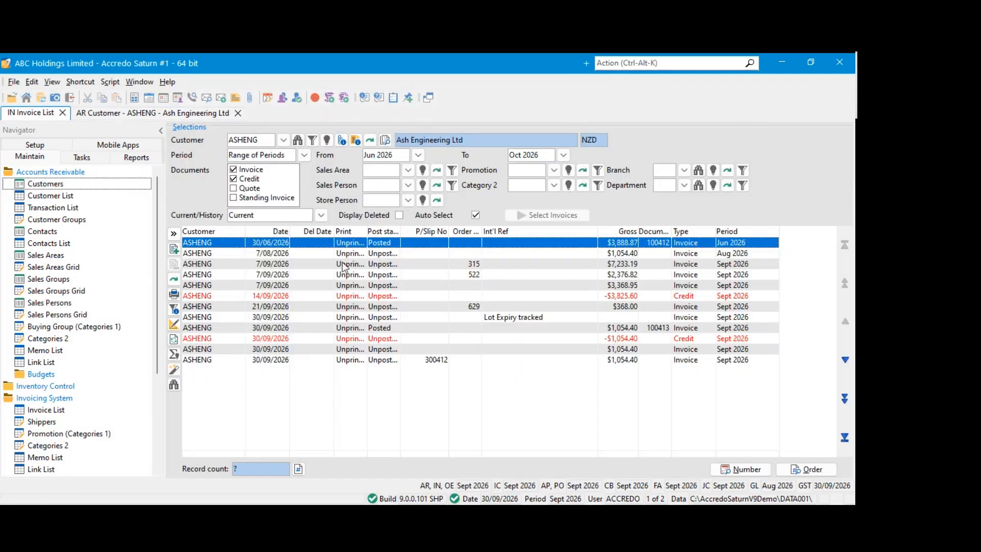
pyautogui.click(351, 253)
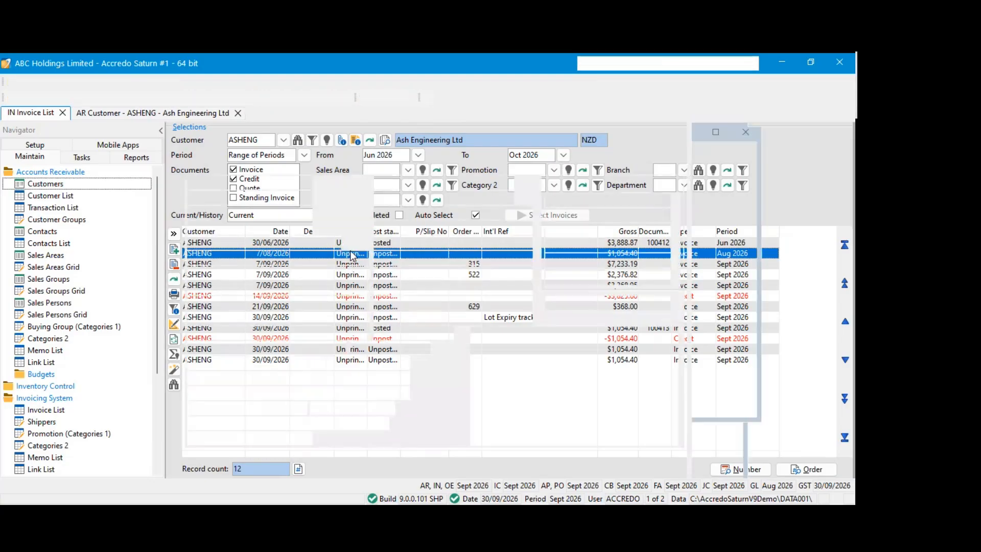
pyautogui.doubleClick(352, 256)
pyautogui.click(232, 166)
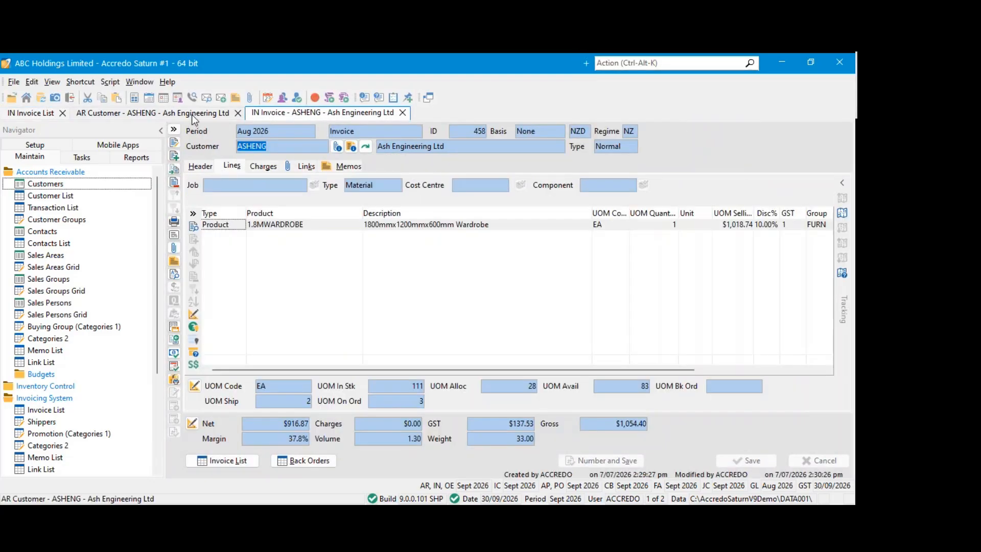
# Add a Narrative line below the 1.8MWARDROBE line and open its text in the Narrative Editor
pyautogui.click(175, 154)
pyautogui.click(235, 238)
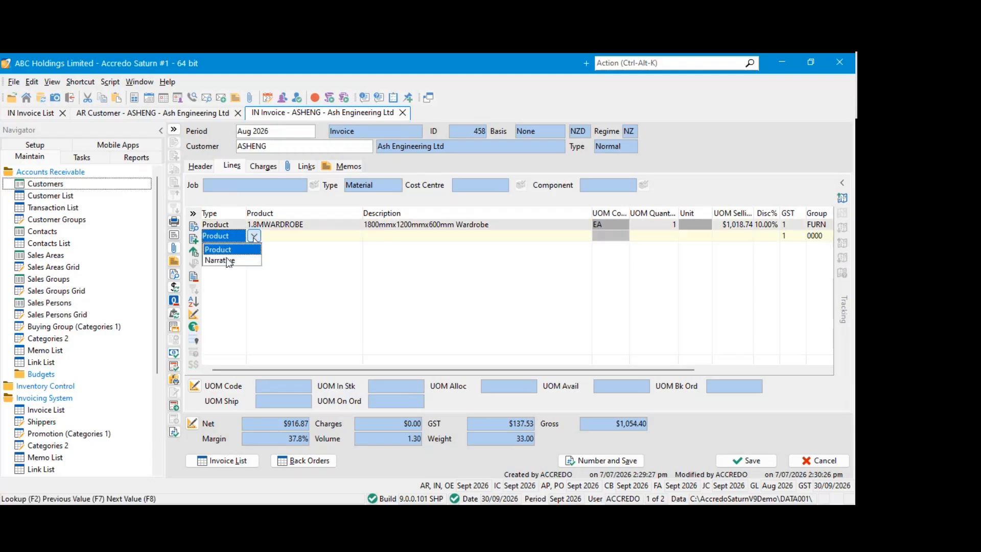
pyautogui.click(229, 261)
pyautogui.click(430, 242)
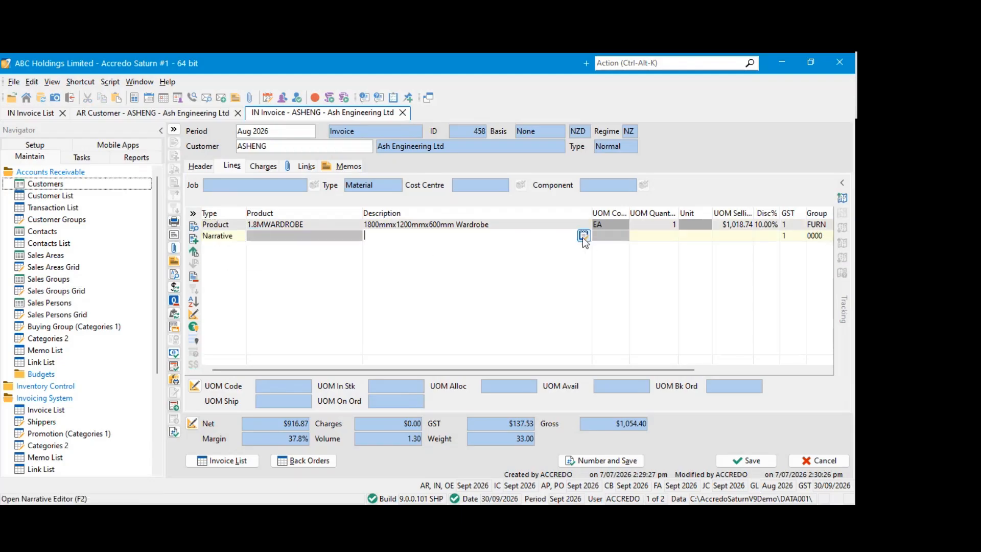
pyautogui.click(583, 235)
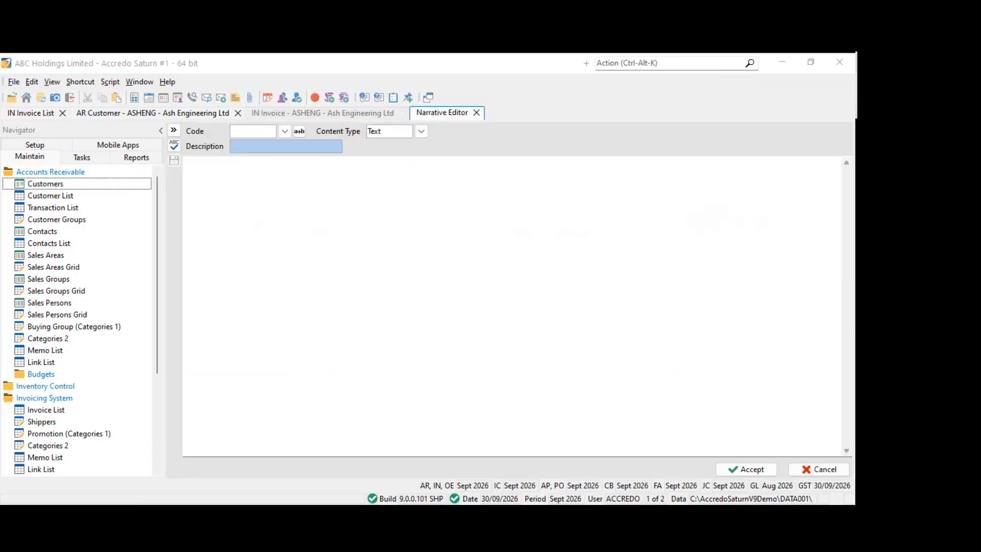
pyautogui.click(443, 240)
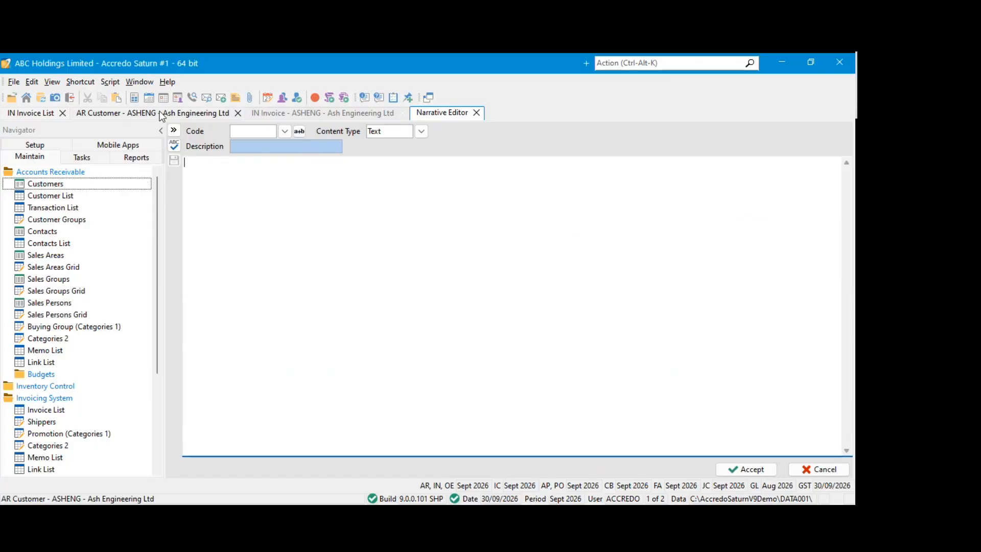
# Set the narrative's content type to Markdown
pyautogui.click(421, 131)
pyautogui.click(384, 156)
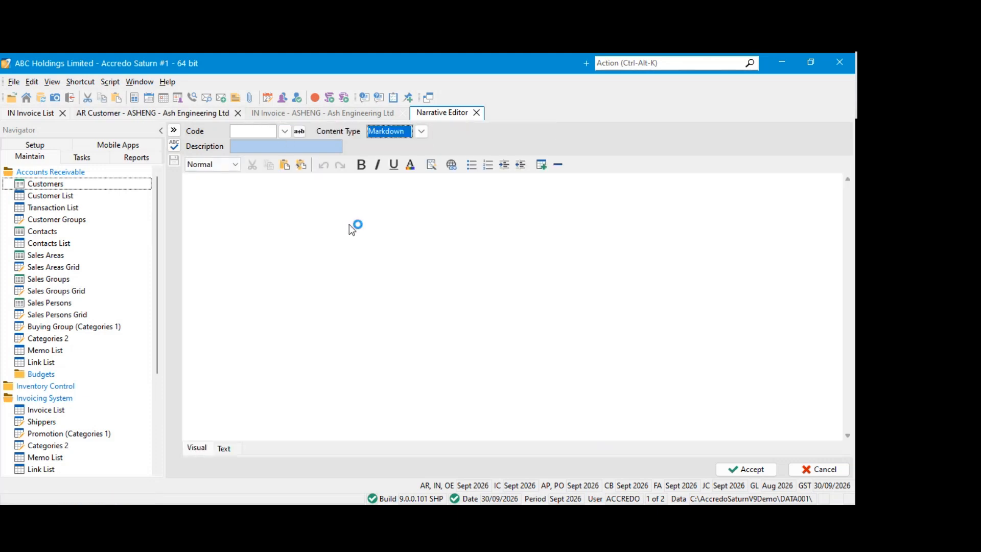
pyautogui.click(421, 131)
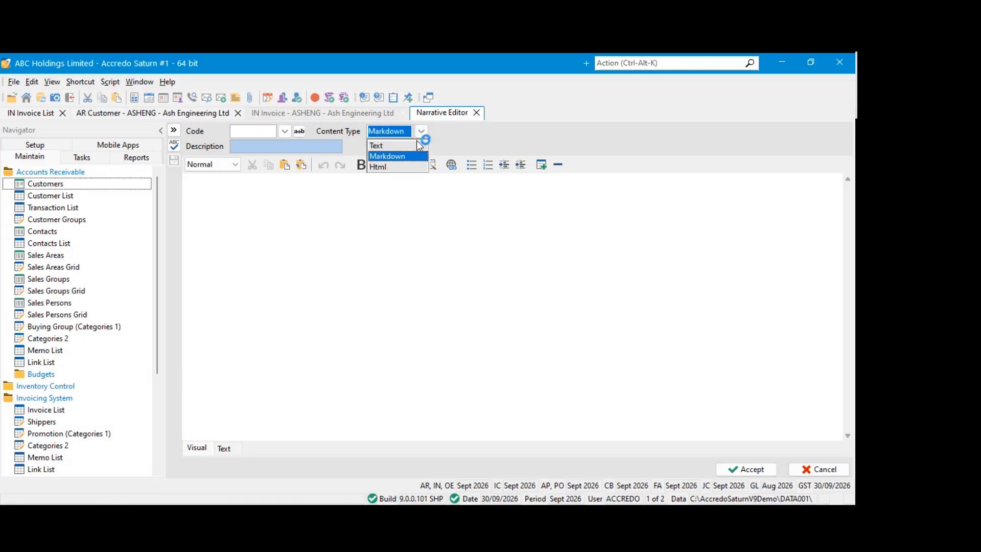
pyautogui.click(388, 167)
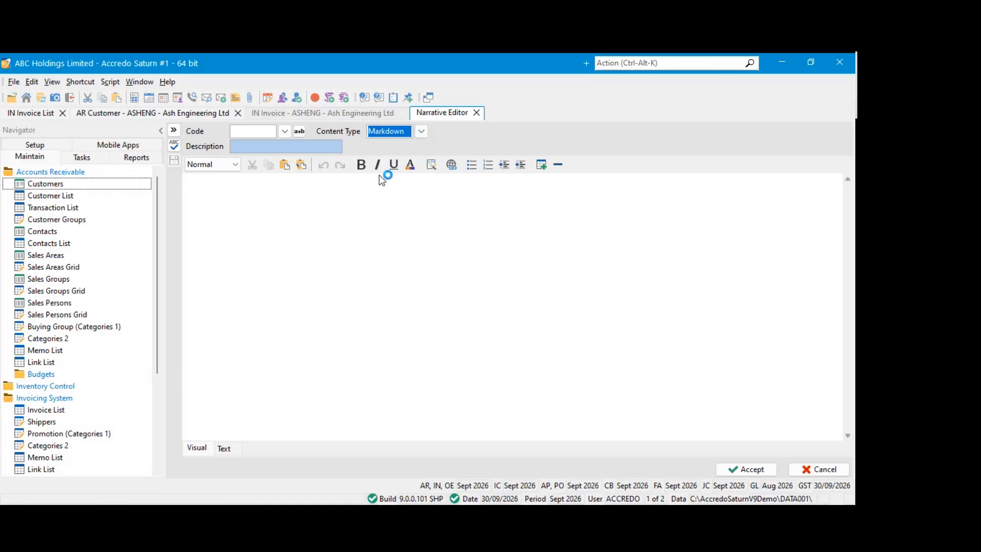
pyautogui.click(310, 212)
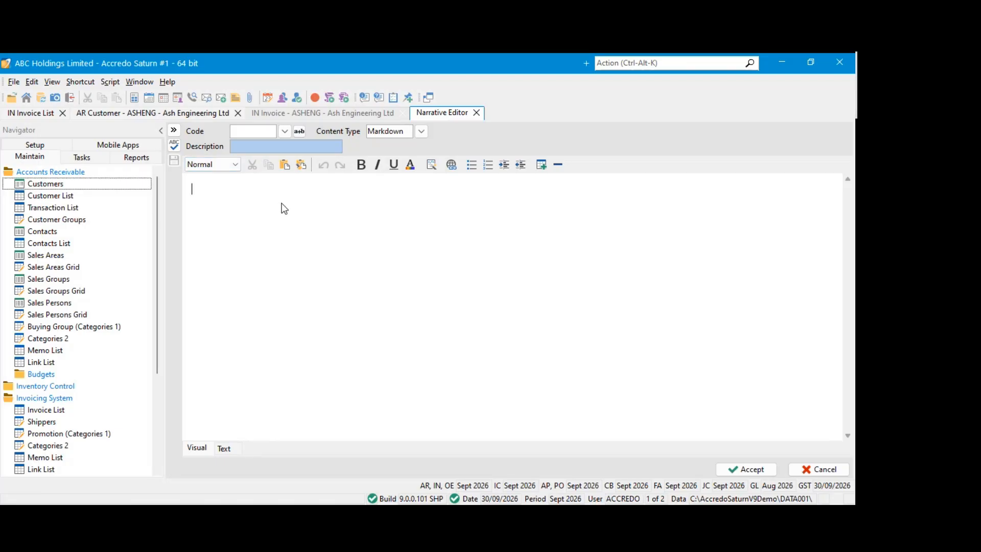
# Write "Attention this underlined" in the narrative, with "Attention" in bold and "underlined" underlined
pyautogui.hotkey('ctrl', 'b')
pyautogui.write('Attention')
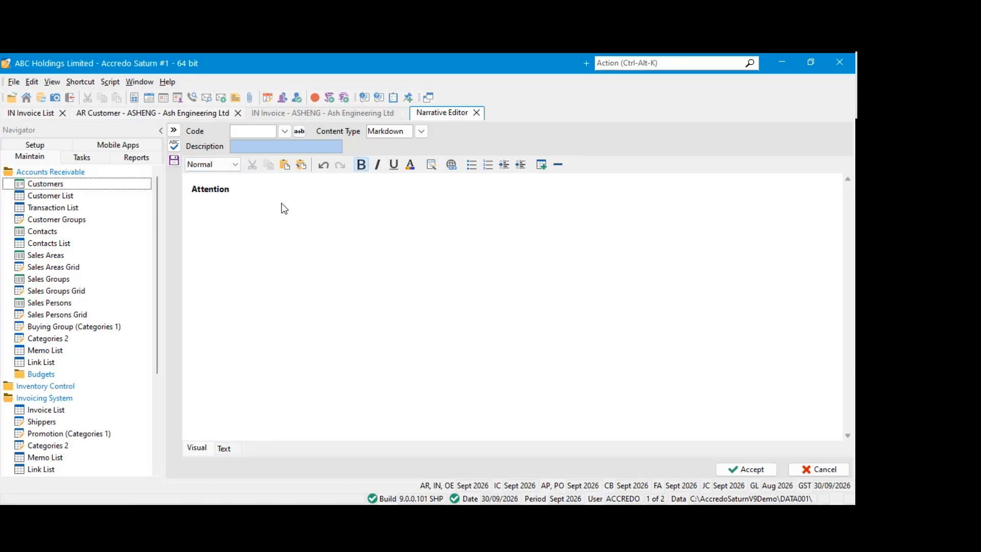
pyautogui.hotkey('ctrl', 'b')
pyautogui.write('this')
pyautogui.hotkey('ctrl', 'u')
pyautogui.write('underlined')
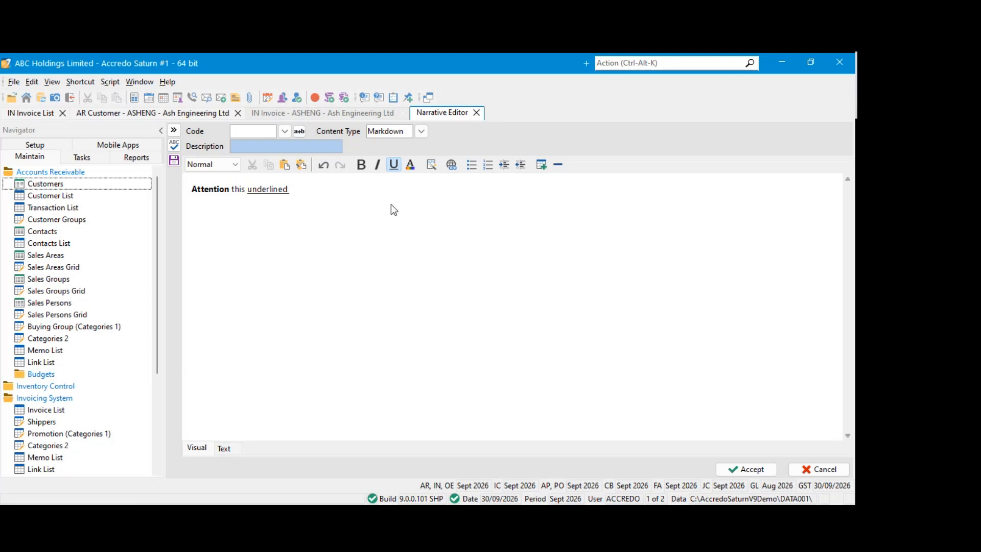
# Add a three-column table and the Heading 2 text "Testestest" below it, then accept the narrative and save the invoice
pyautogui.press('Return')
pyautogui.click(543, 165)
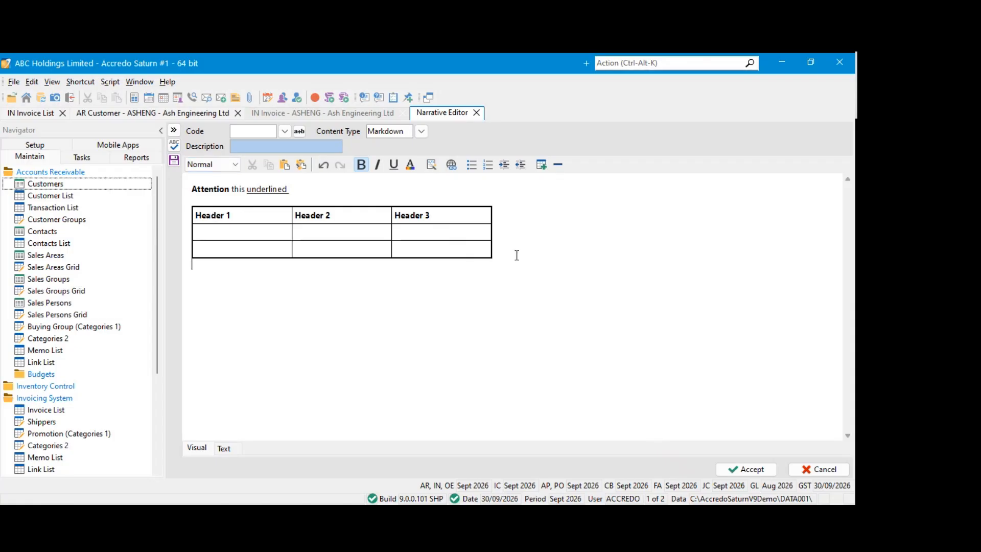
pyautogui.hotkey('ctrl', '2')
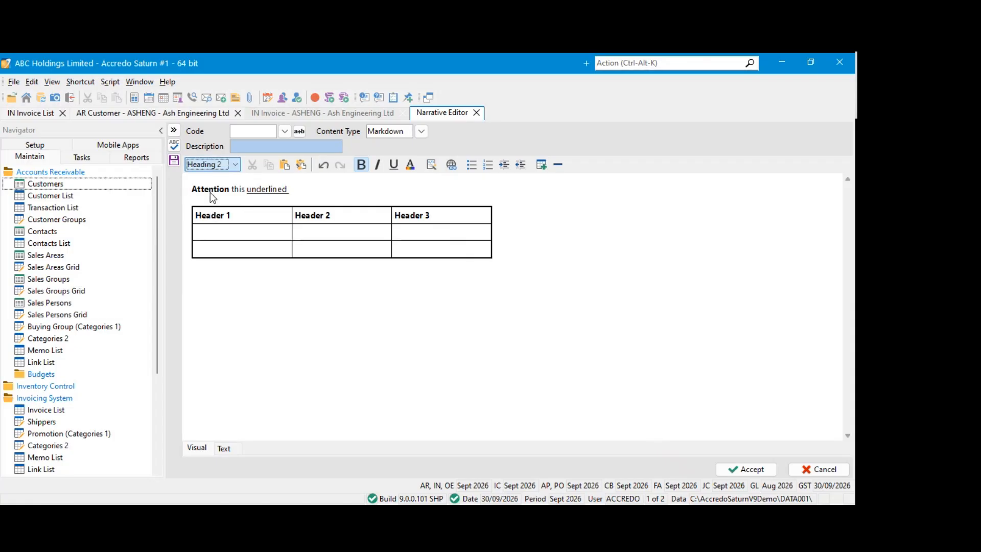
pyautogui.write('Testestest')
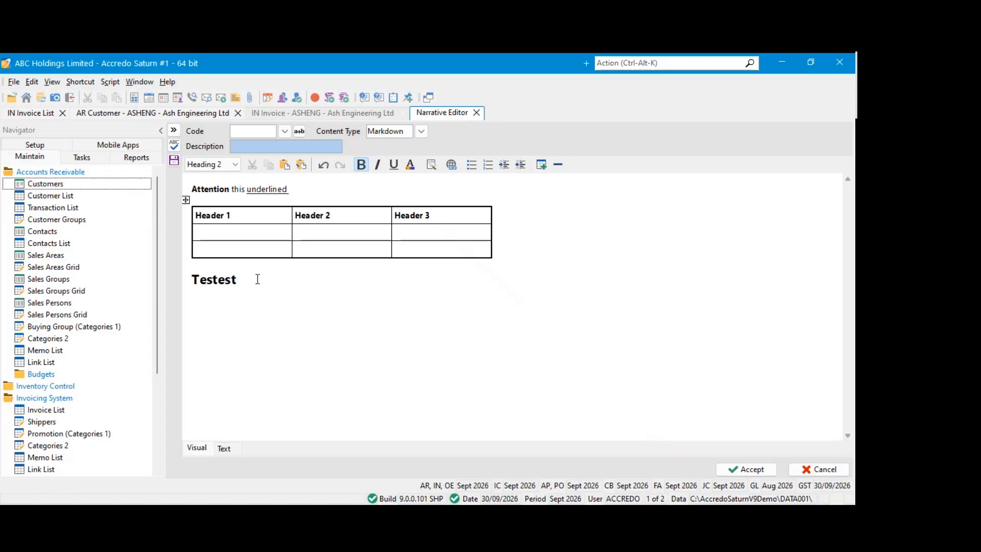
pyautogui.click(737, 470)
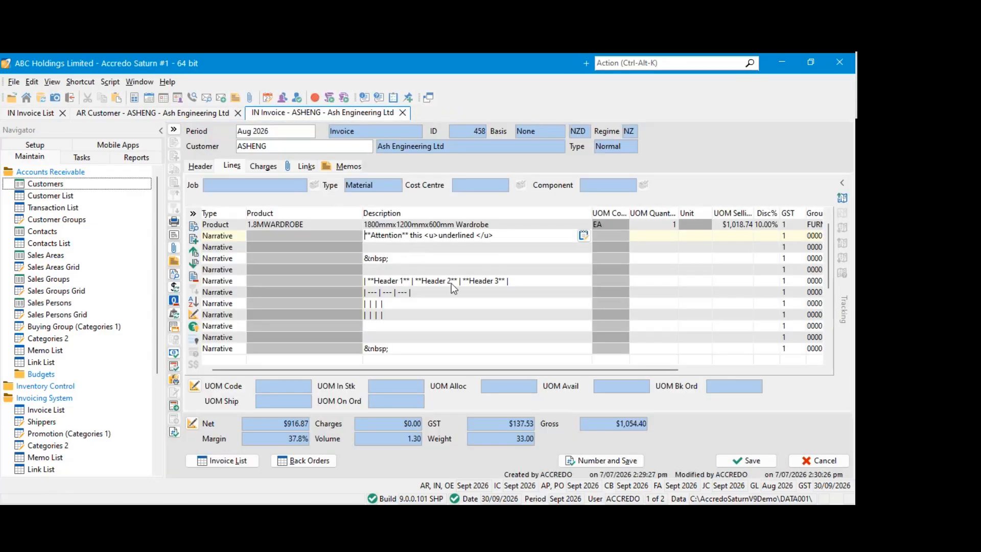
pyautogui.press('F9')
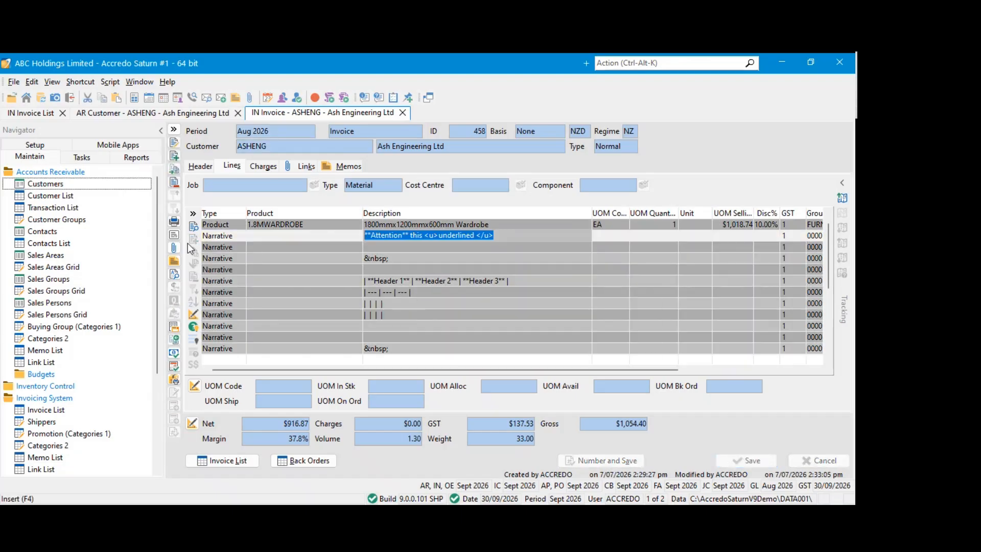
# Try to preview the Aug 2026 invoice on screen with the Brother DCP-L3551CDW printer selected
pyautogui.click(174, 274)
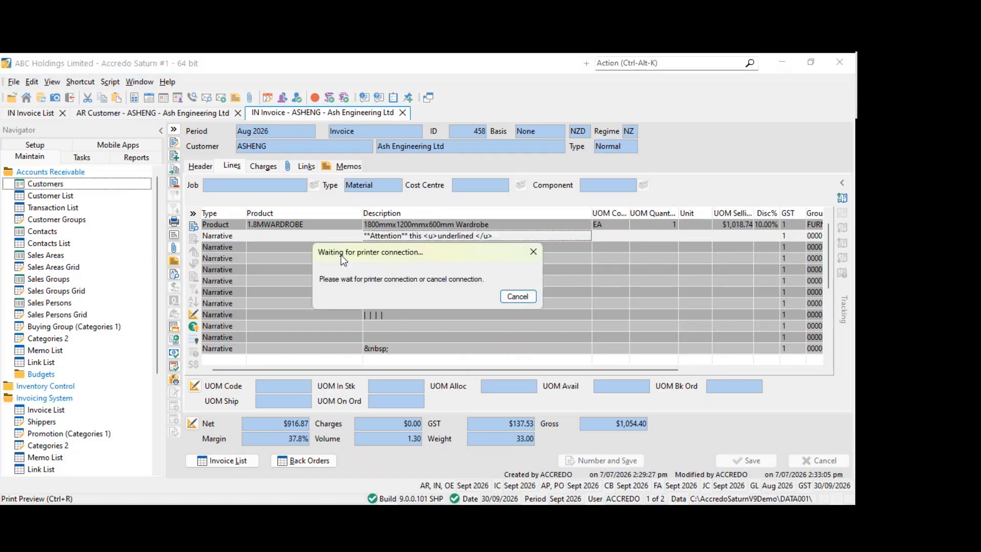
pyautogui.click(517, 297)
pyautogui.click(563, 336)
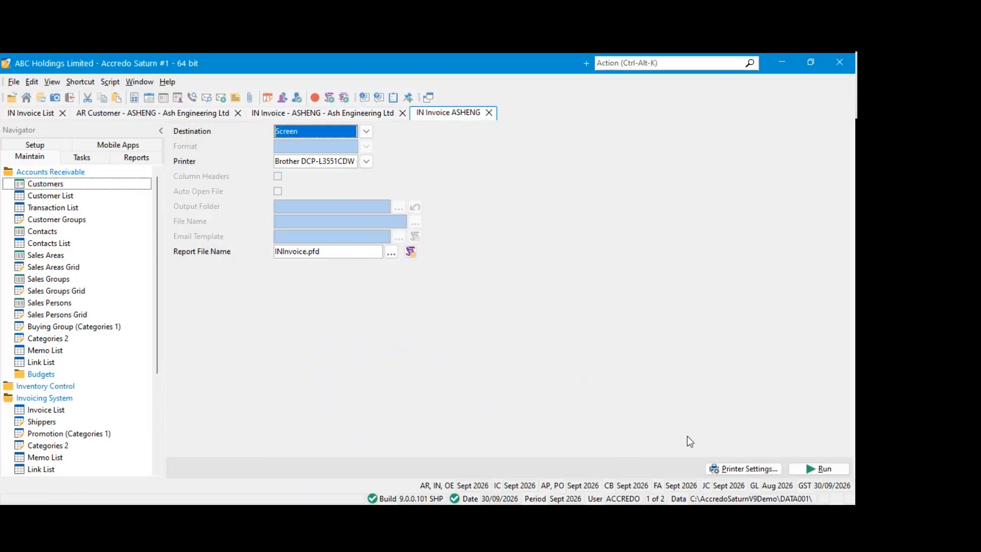
pyautogui.click(812, 466)
pyautogui.click(549, 338)
# Try to run the invoice preview with Microsoft Print to PDF as the printer
pyautogui.click(367, 161)
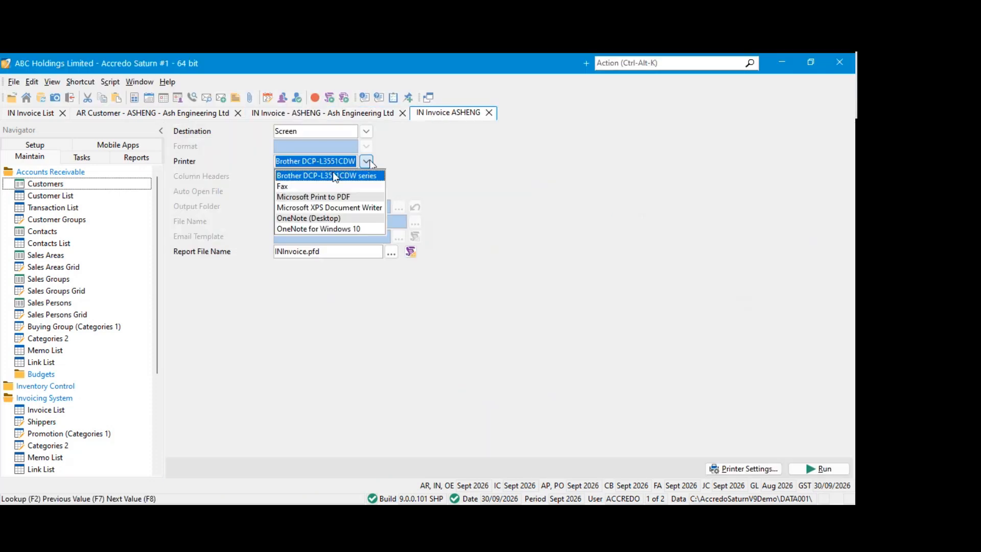
pyautogui.click(312, 195)
pyautogui.click(823, 469)
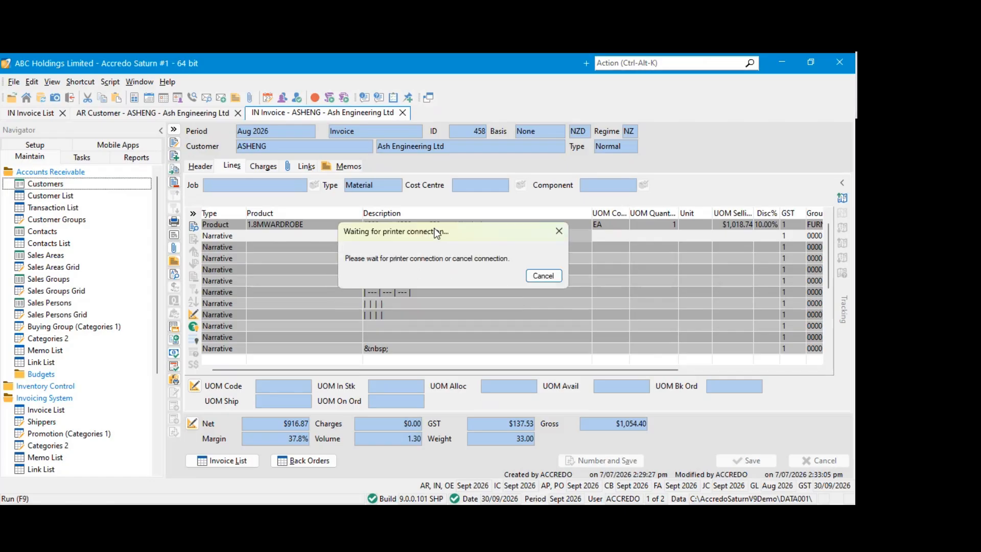
pyautogui.click(527, 278)
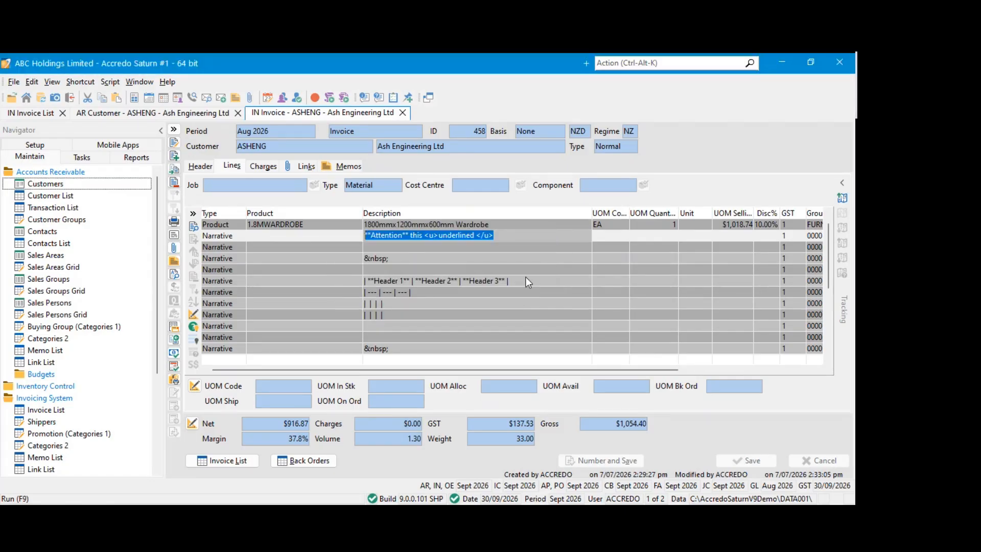
pyautogui.click(486, 262)
# Preview the Aug 2026 invoice on screen with Microsoft XPS Document Writer as the printer
pyautogui.hotkey('ctrl', 'p')
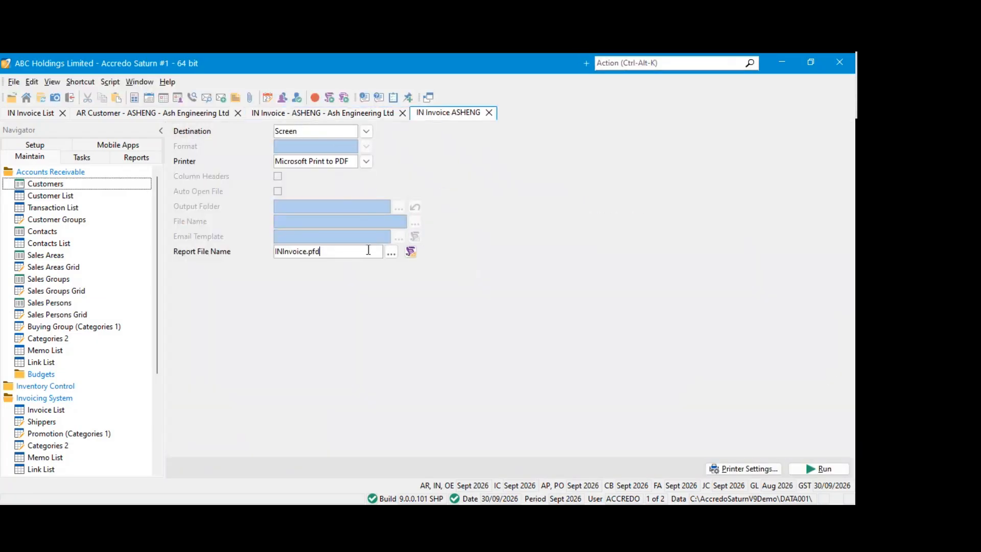
pyautogui.click(412, 250)
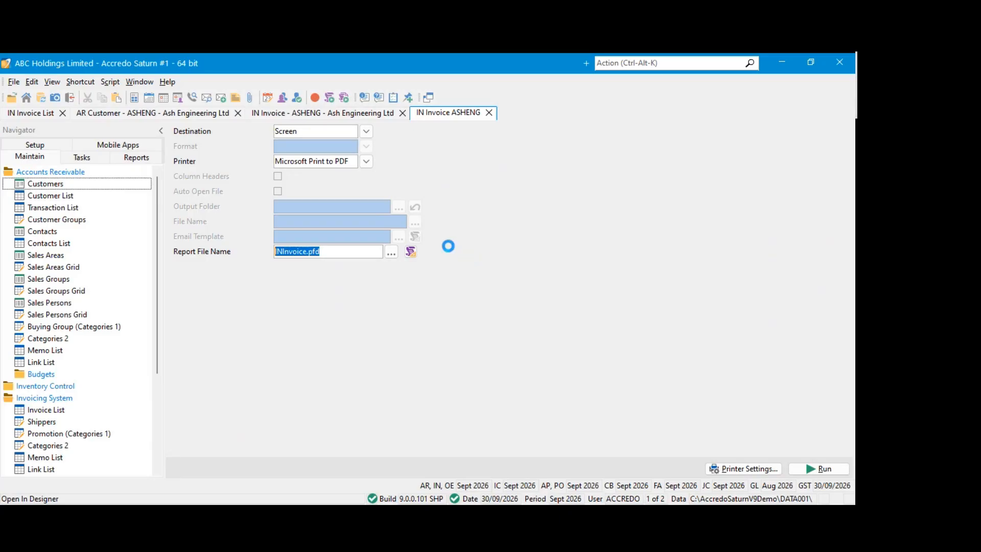
pyautogui.click(519, 295)
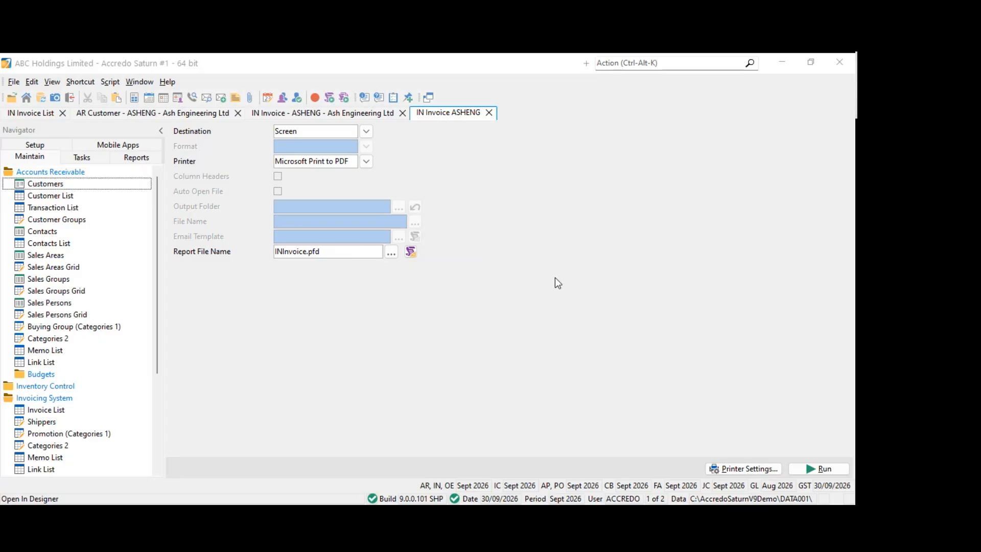
pyautogui.click(366, 162)
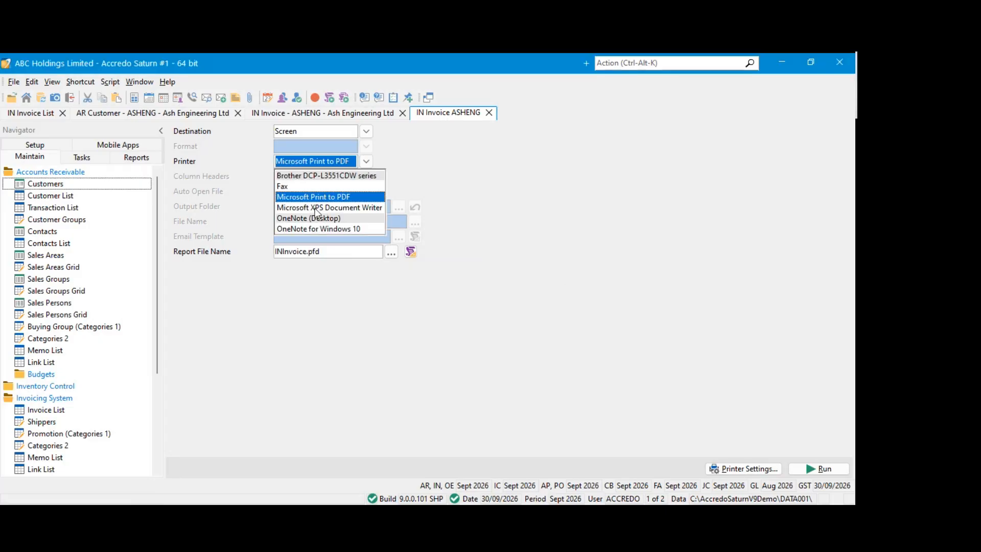
pyautogui.click(320, 207)
pyautogui.click(824, 469)
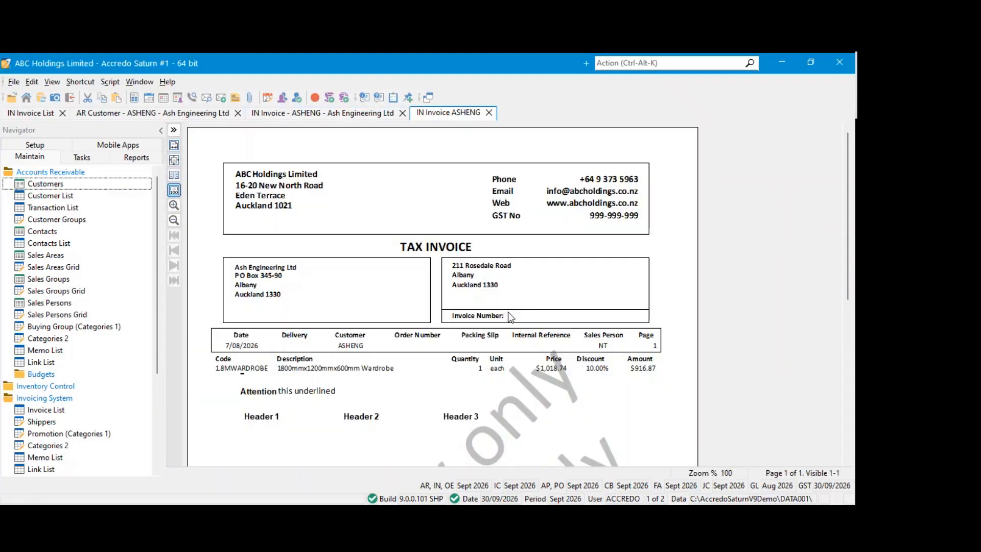
# Examine how the Markdown narrative prints in the invoice preview and compare it with the invoice's narrative lines
pyautogui.scroll(-3, 508, 311)
pyautogui.scroll(3, 495, 300)
pyautogui.scroll(-4, 500, 290)
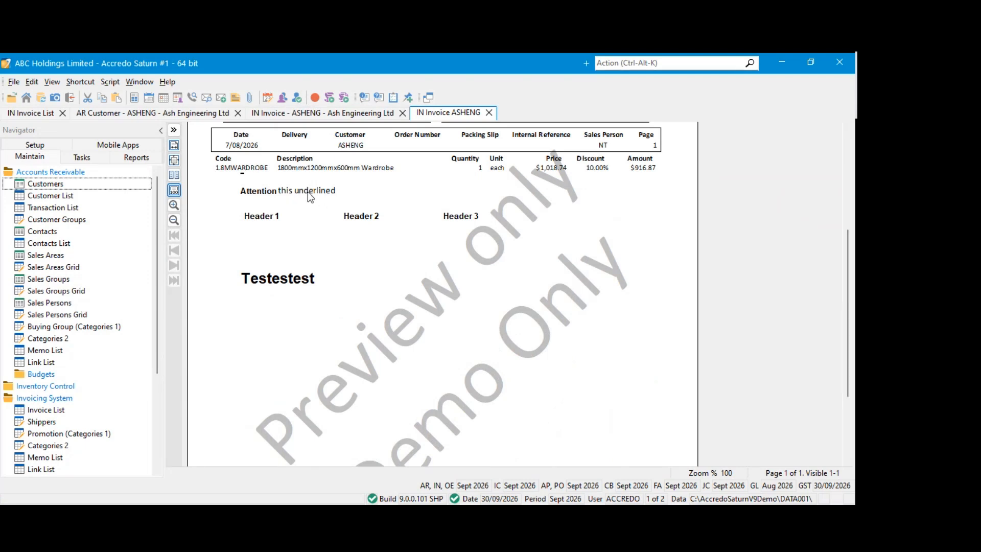
pyautogui.click(341, 115)
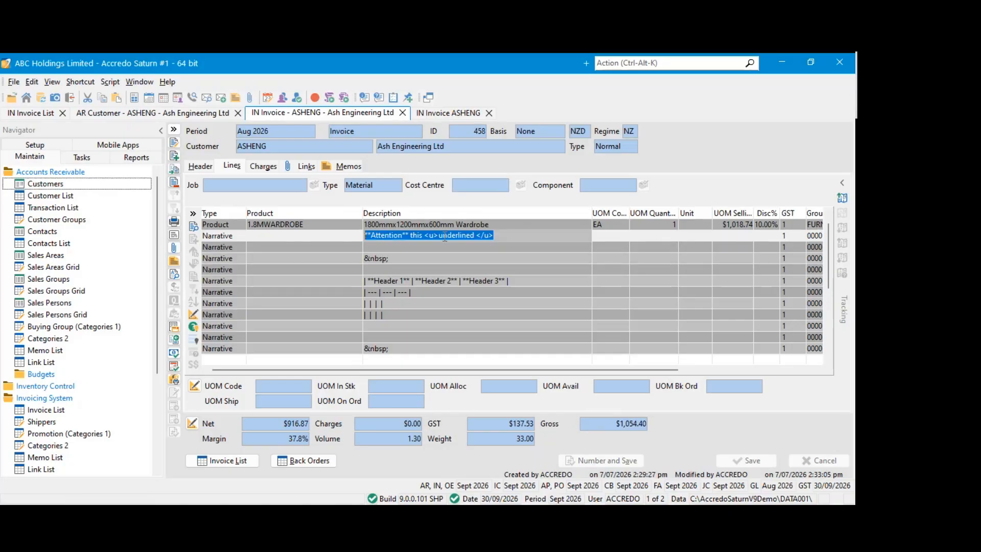
pyautogui.click(440, 114)
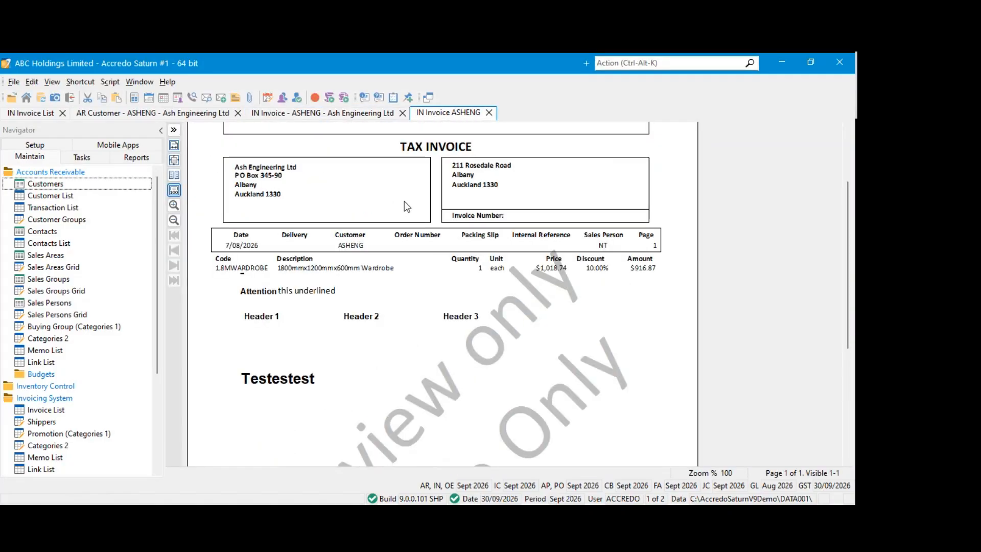
pyautogui.scroll(1, 396, 201)
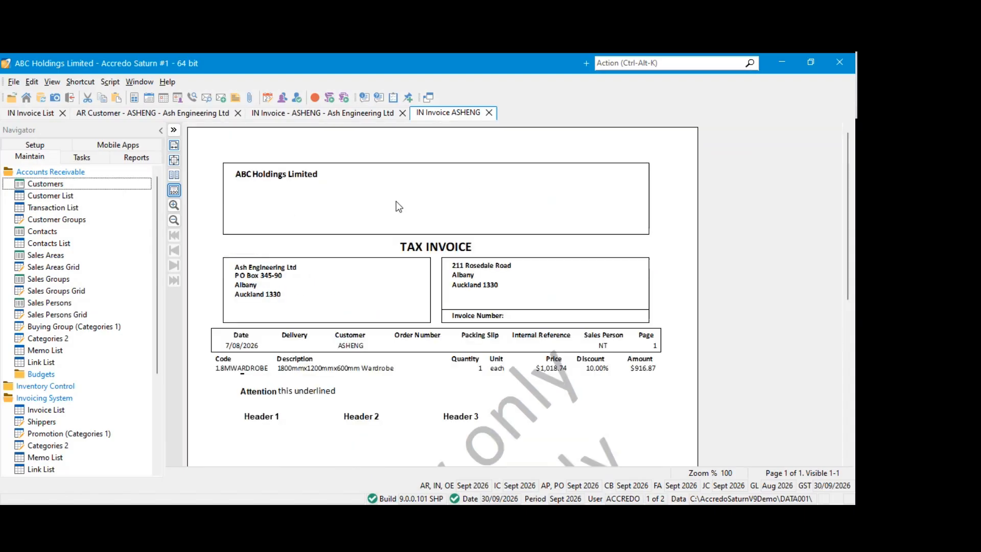
pyautogui.scroll(-3, 397, 201)
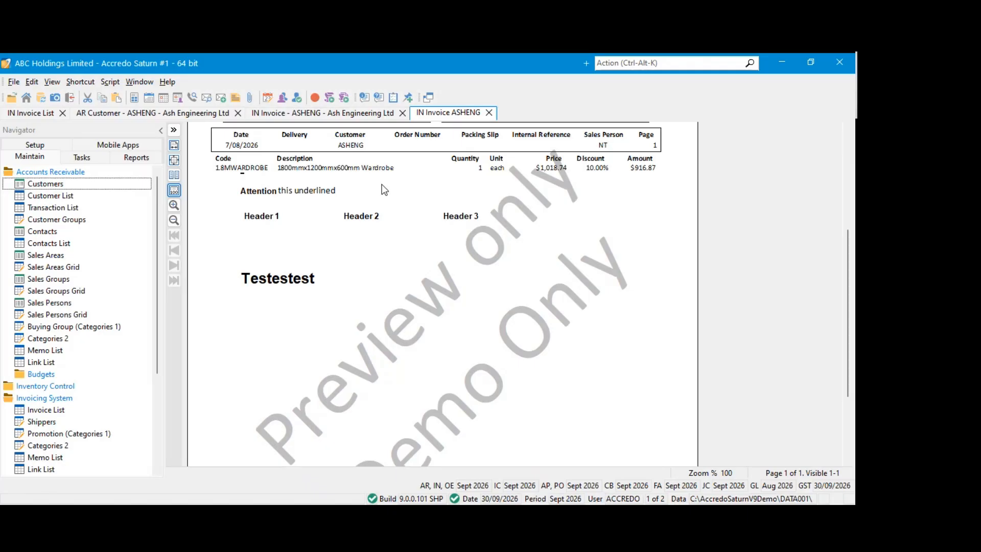
# Close the invoice preview and the Aug 2026 invoice, and open the ASHENG customer's information for editing
pyautogui.click(489, 113)
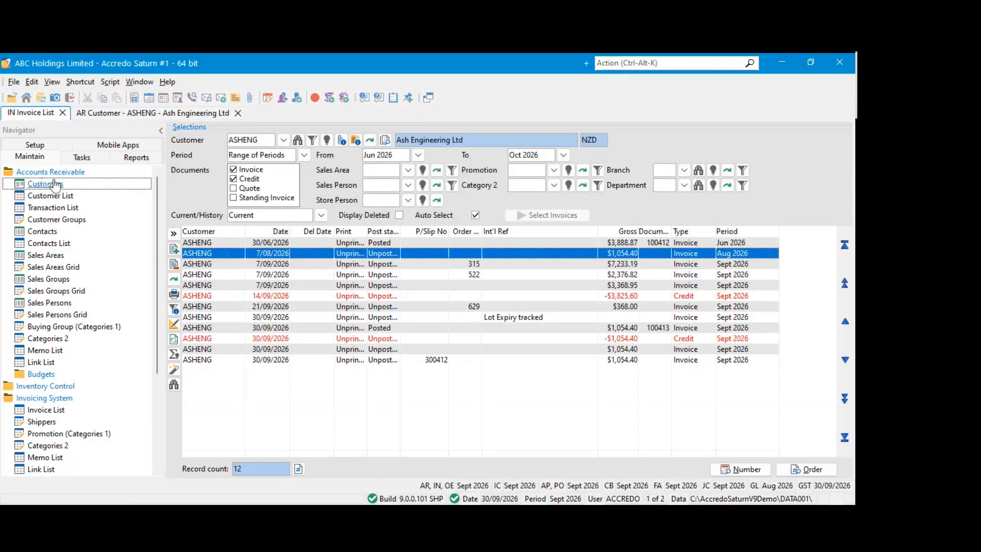
pyautogui.click(51, 174)
pyautogui.click(52, 175)
pyautogui.click(50, 185)
pyautogui.click(237, 111)
pyautogui.click(174, 145)
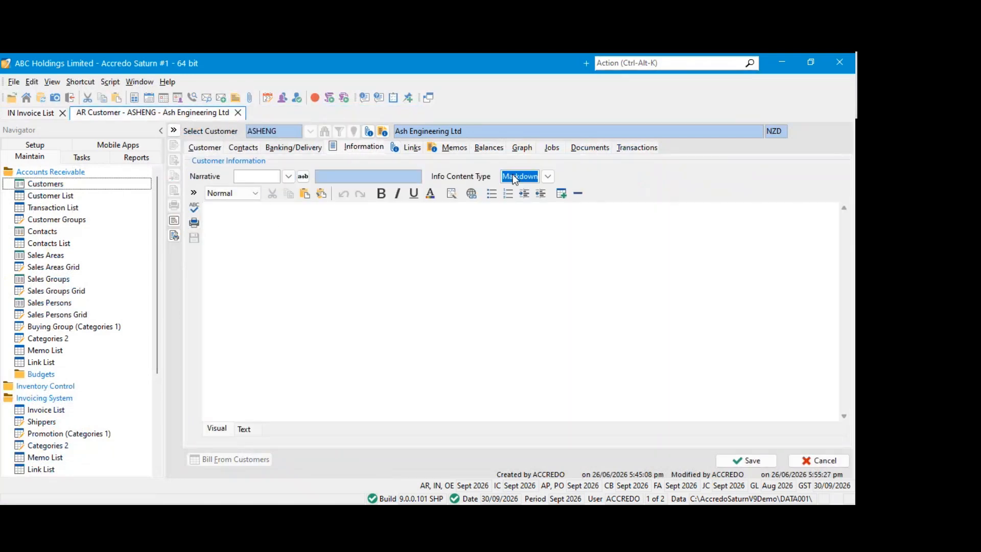
# Try the Text info content type on the customer with the sample text "dsfdsfdsf", and clear that text
pyautogui.click(546, 176)
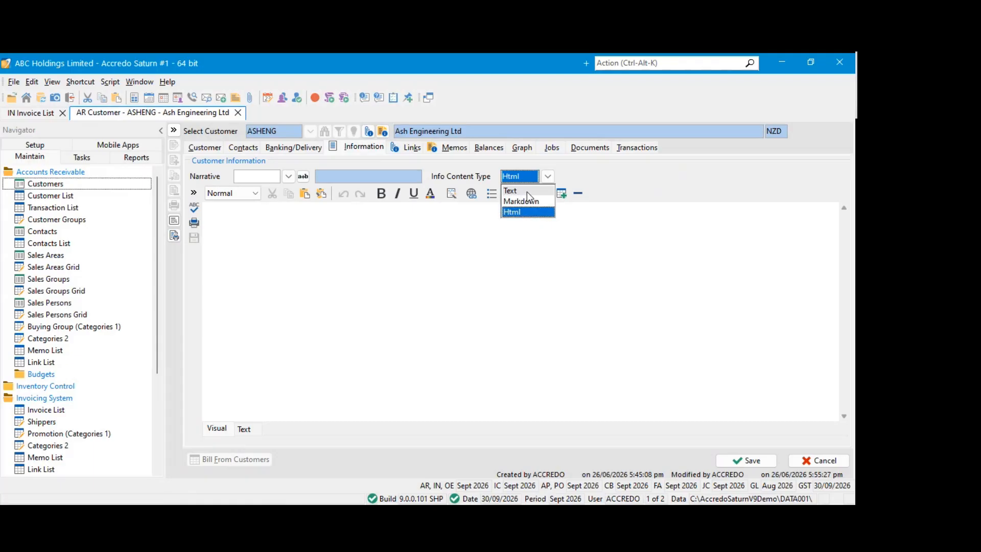
pyautogui.click(527, 191)
pyautogui.click(509, 200)
pyautogui.write('dsfdsfdsf')
pyautogui.hotkey('ctrl', 'a')
pyautogui.press('BackSpace')
# Set the customer's Info Content Type to Html and keep the record in editing
pyautogui.click(550, 178)
pyautogui.click(552, 177)
pyautogui.click(525, 212)
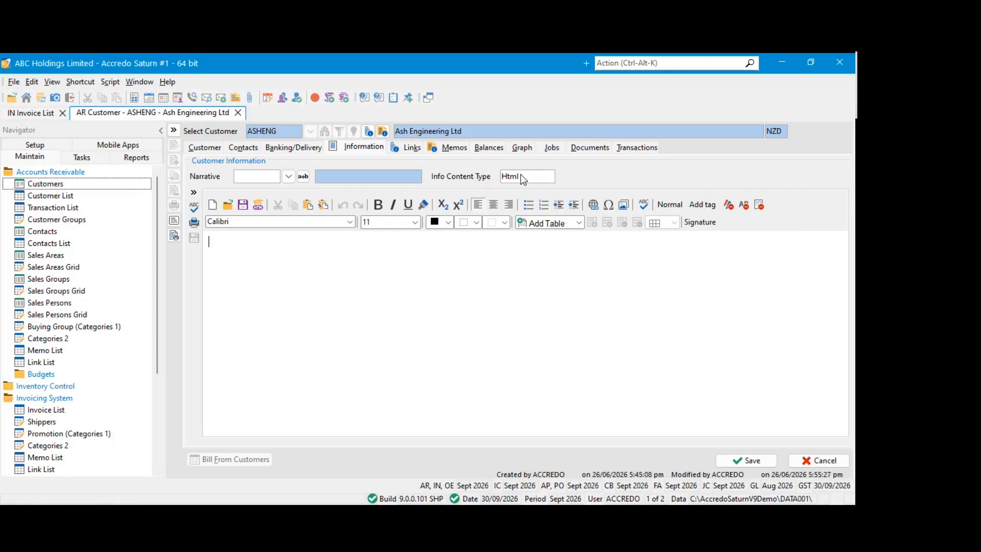
pyautogui.click(818, 460)
pyautogui.click(476, 304)
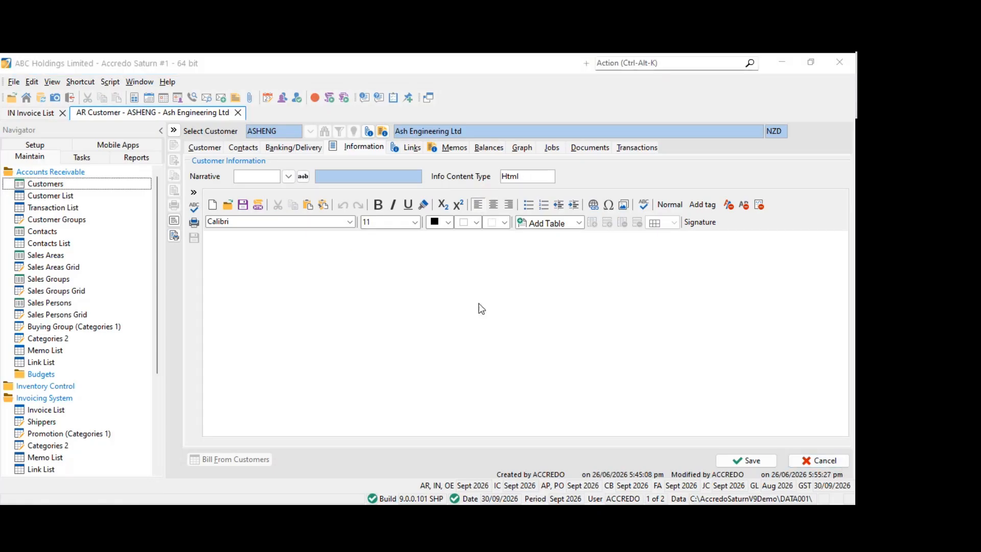
# Insert the 20TH narrative, Payment Due on 20th of Month, into the Html information and toggle the Insert/Replace mode
pyautogui.click(288, 176)
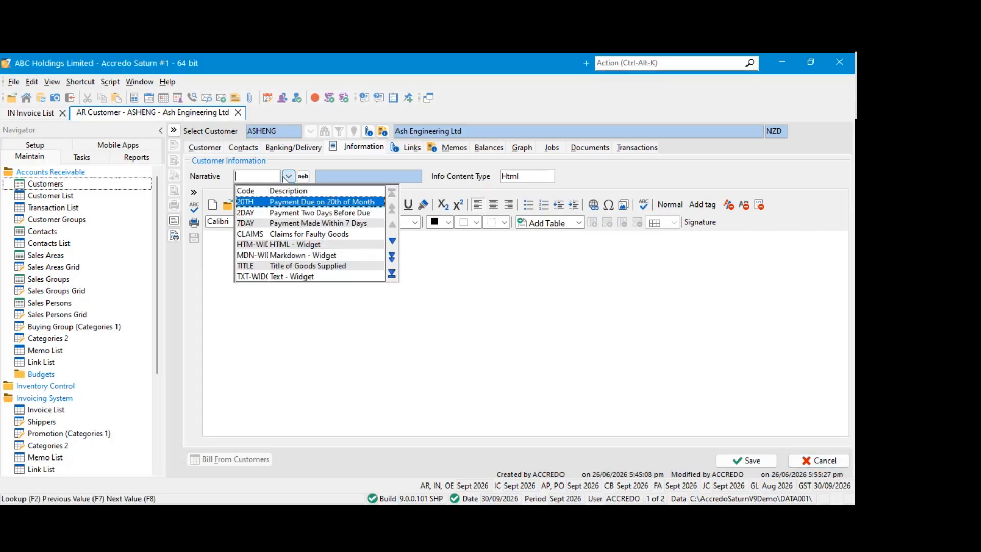
pyautogui.click(265, 201)
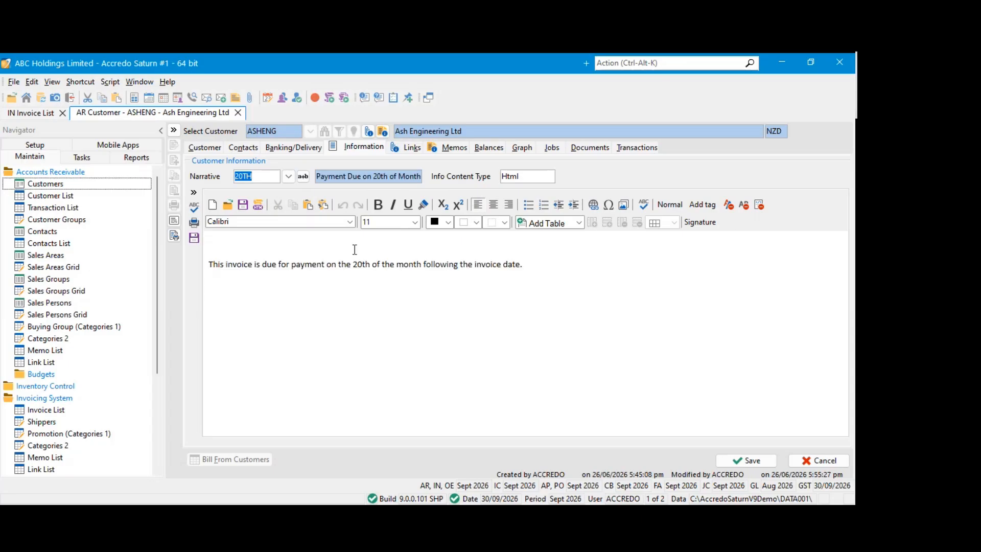
pyautogui.click(303, 177)
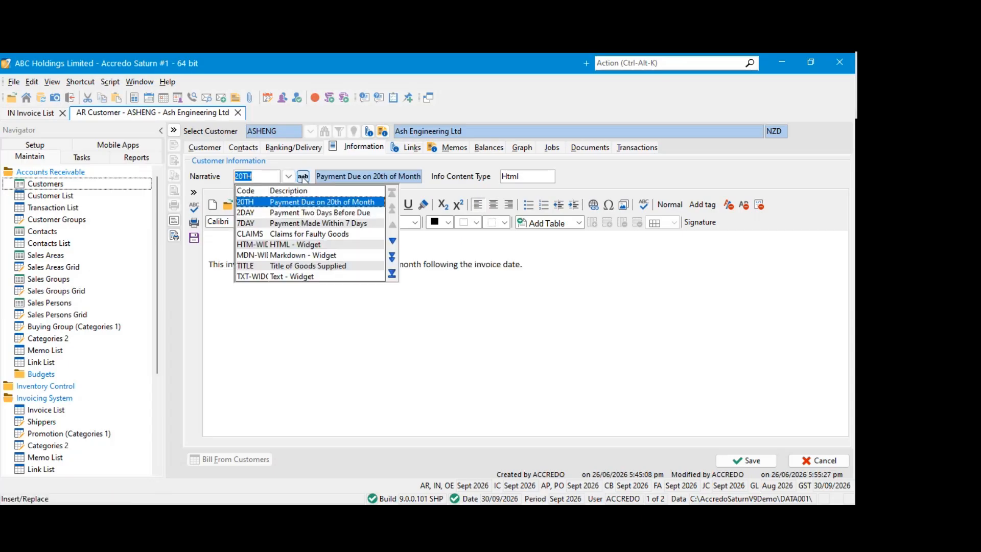
pyautogui.click(327, 202)
# Delete the information text and fill it with the CLAIMS narrative, Claims for Faulty Goods
pyautogui.moveTo(578, 296); pyautogui.dragTo(211, 243)
pyautogui.press('Delete')
pyautogui.click(289, 176)
pyautogui.click(265, 233)
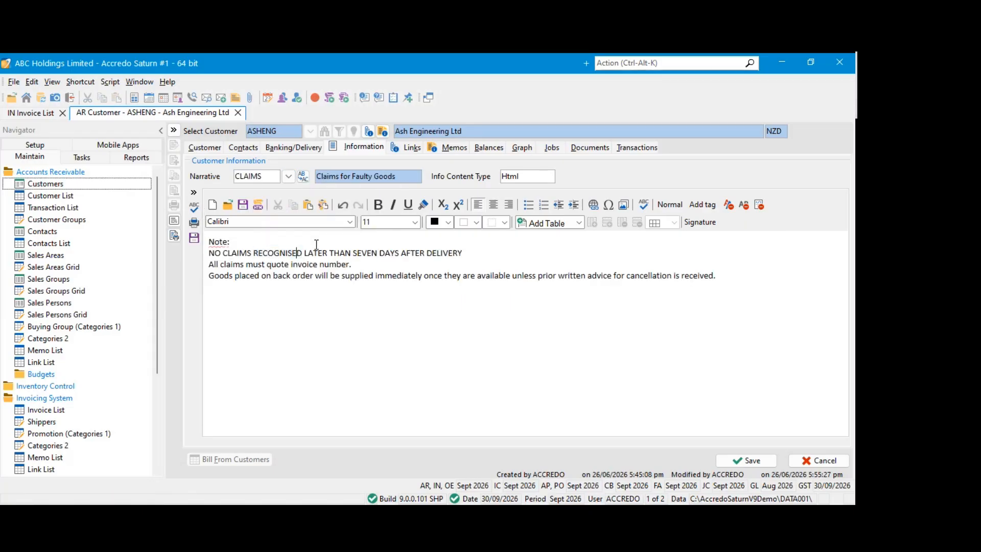
# Undo the narrative changes and discard all edits to the ASHENG customer record
pyautogui.hotkey('ctrl', 'z')
pyautogui.hotkey('ctrl', 'z')
pyautogui.click(356, 267)
pyautogui.click(818, 461)
pyautogui.click(381, 302)
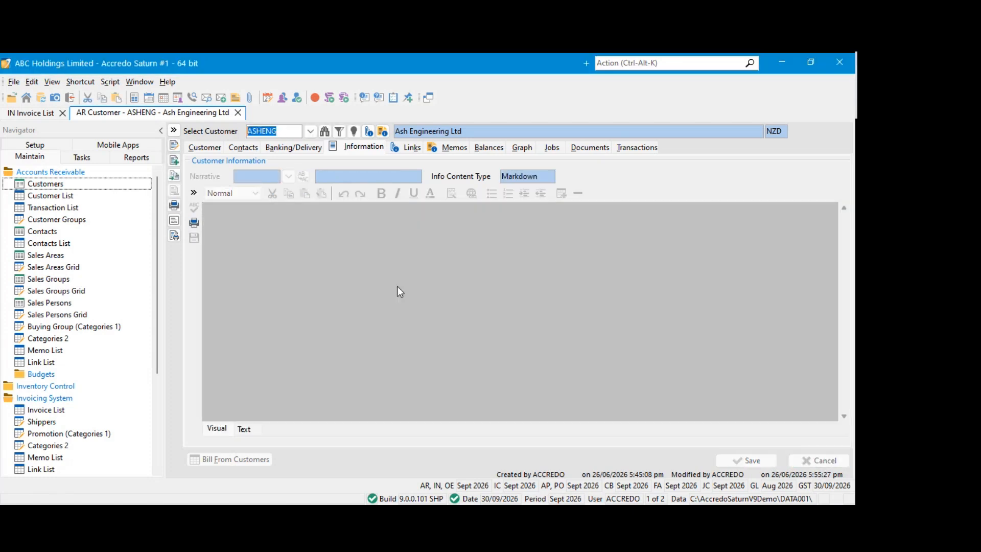
pyautogui.click(357, 257)
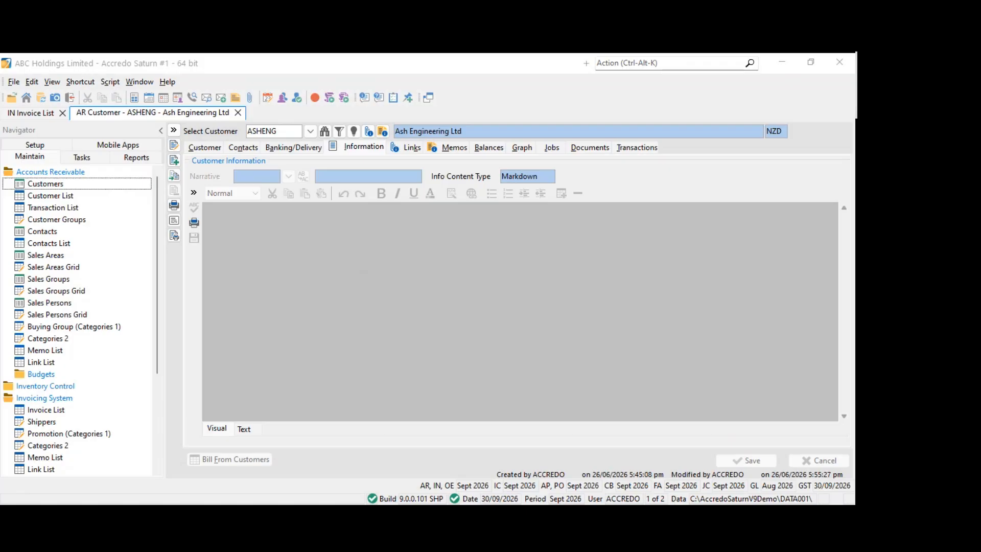
pyautogui.click(462, 276)
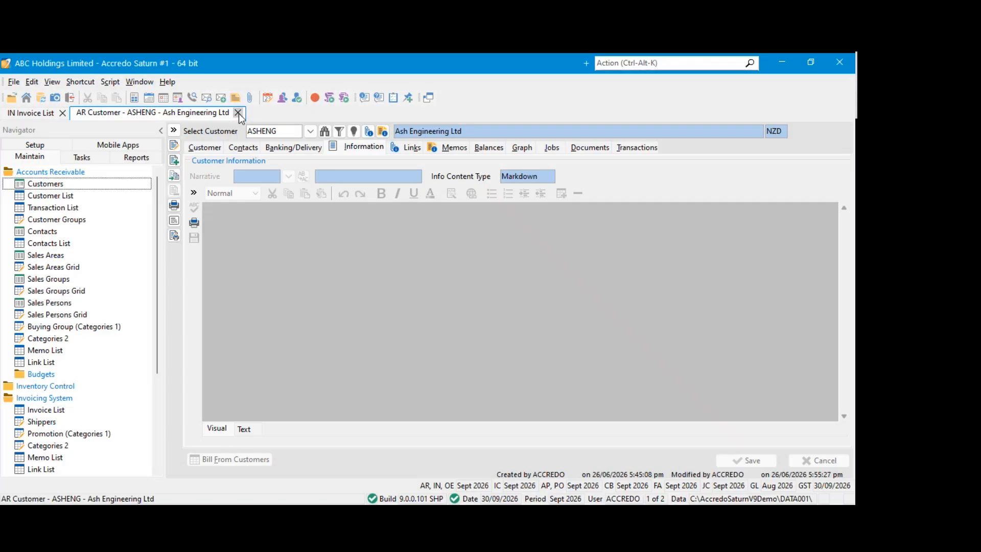
# Close the customer record and open the general company settings at the Content Type defaults
pyautogui.click(238, 113)
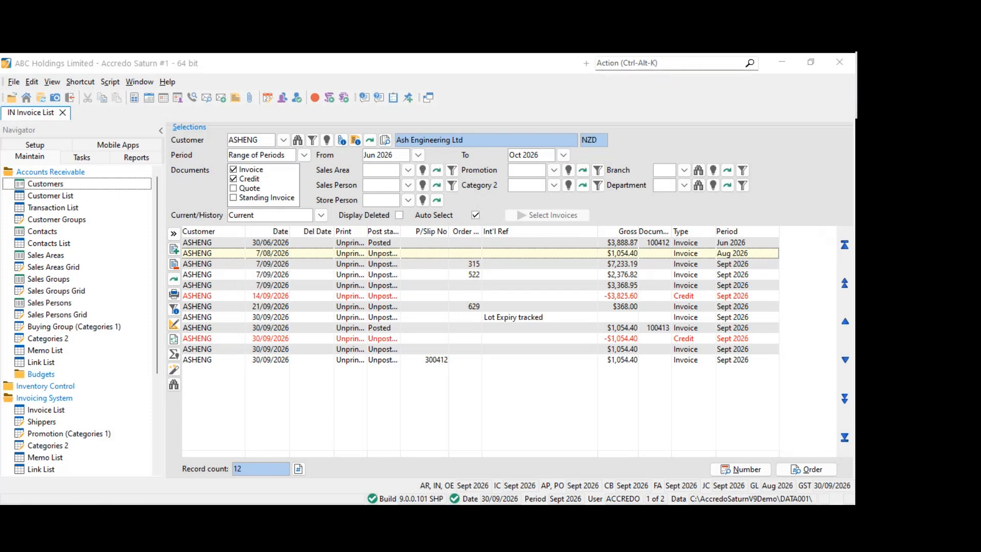
pyautogui.click(36, 149)
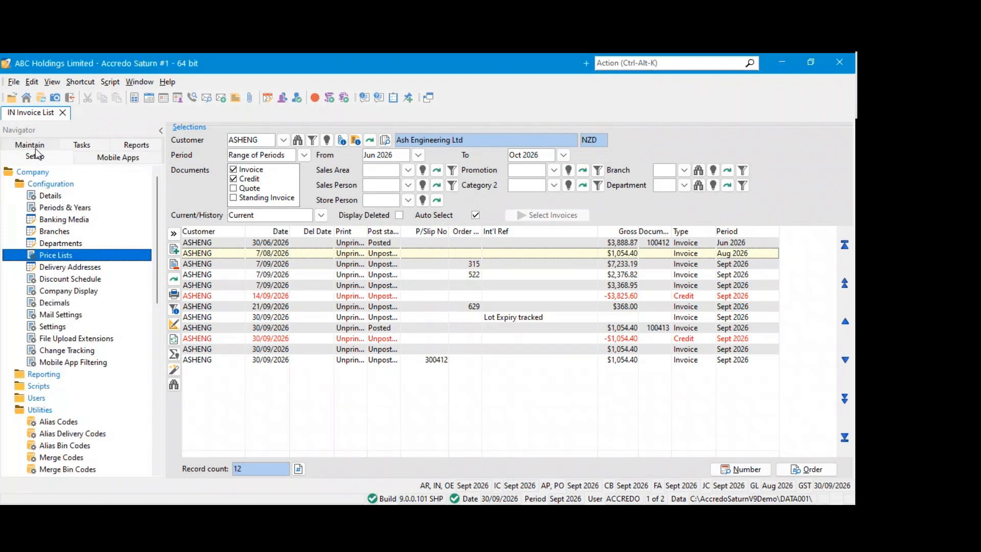
pyautogui.click(59, 187)
pyautogui.click(59, 188)
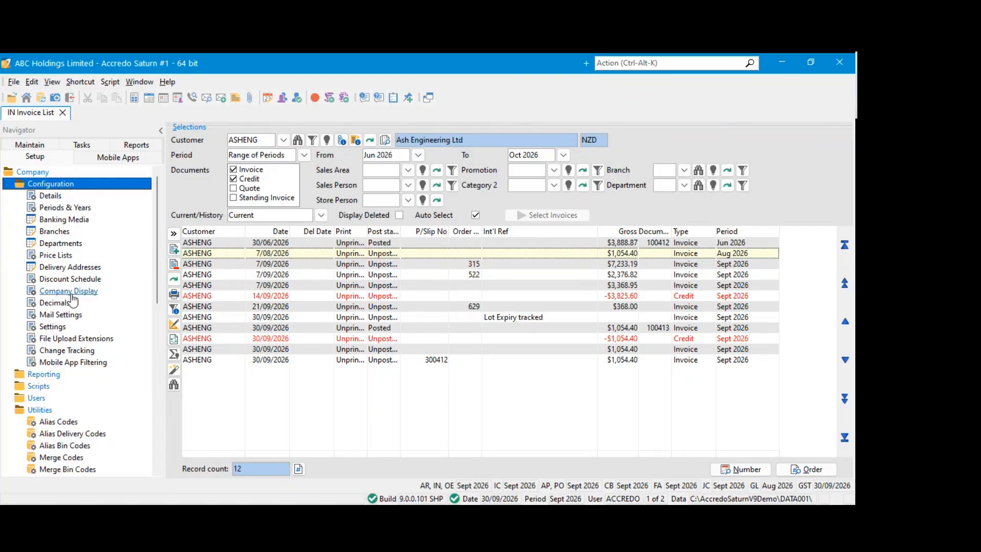
pyautogui.click(53, 326)
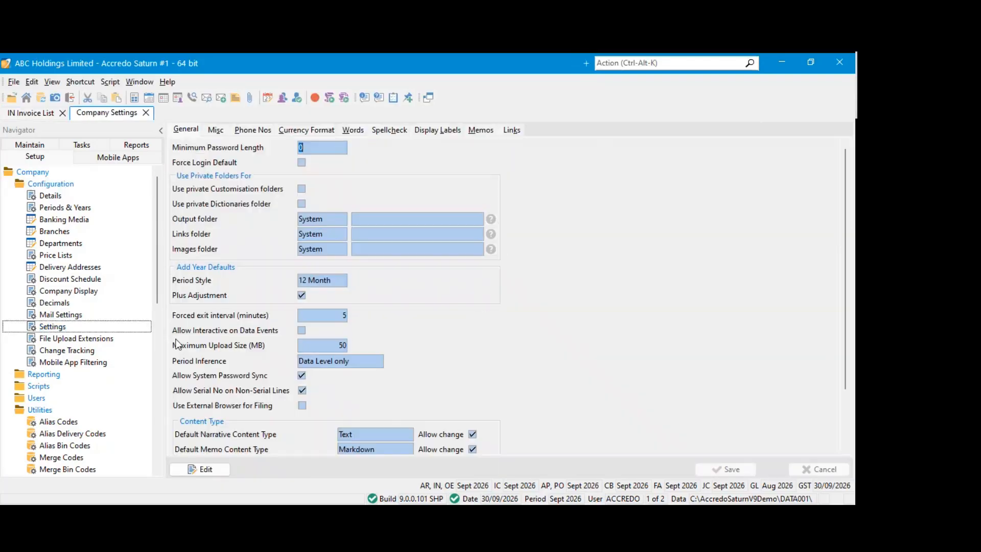
pyautogui.scroll(-3, 426, 289)
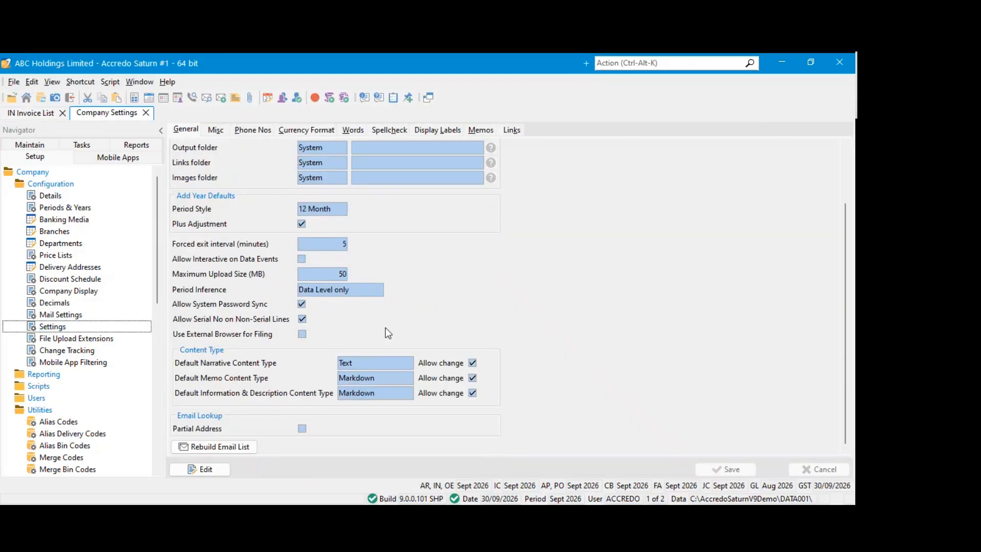
# Review the default memo and the default information and description content types in the company settings
pyautogui.click(388, 380)
pyautogui.click(385, 396)
pyautogui.click(385, 382)
pyautogui.click(382, 392)
pyautogui.click(383, 377)
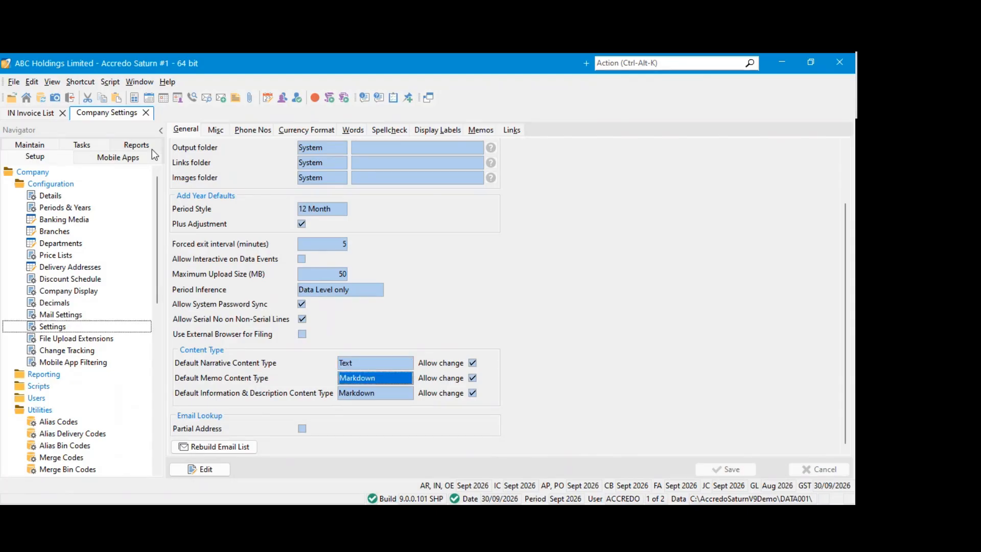
# Open the company settings for editing and go through the default narrative, memo, and information and description content types
pyautogui.click(201, 468)
pyautogui.scroll(-1, 403, 378)
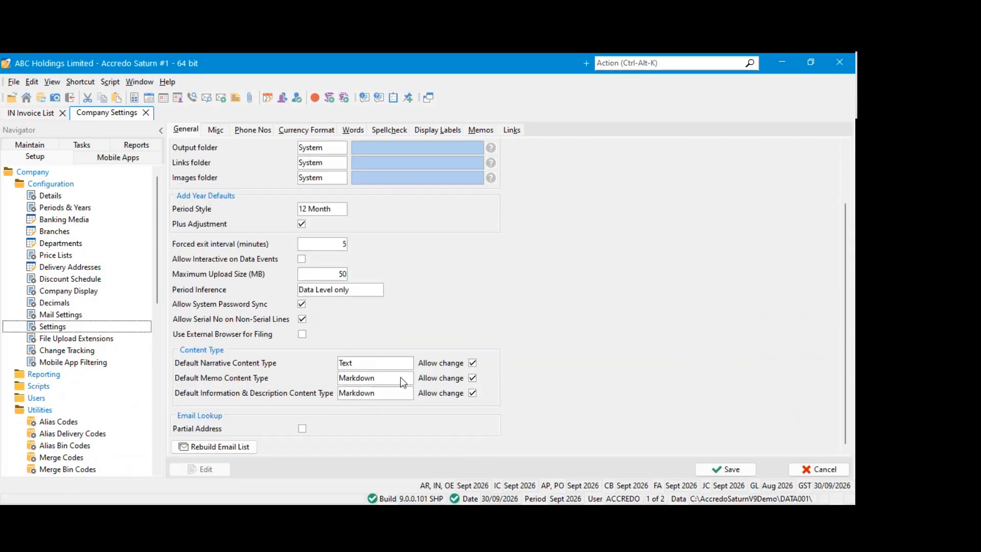
pyautogui.click(392, 365)
pyautogui.click(383, 377)
pyautogui.click(384, 392)
pyautogui.click(387, 379)
pyautogui.click(388, 365)
pyautogui.click(375, 395)
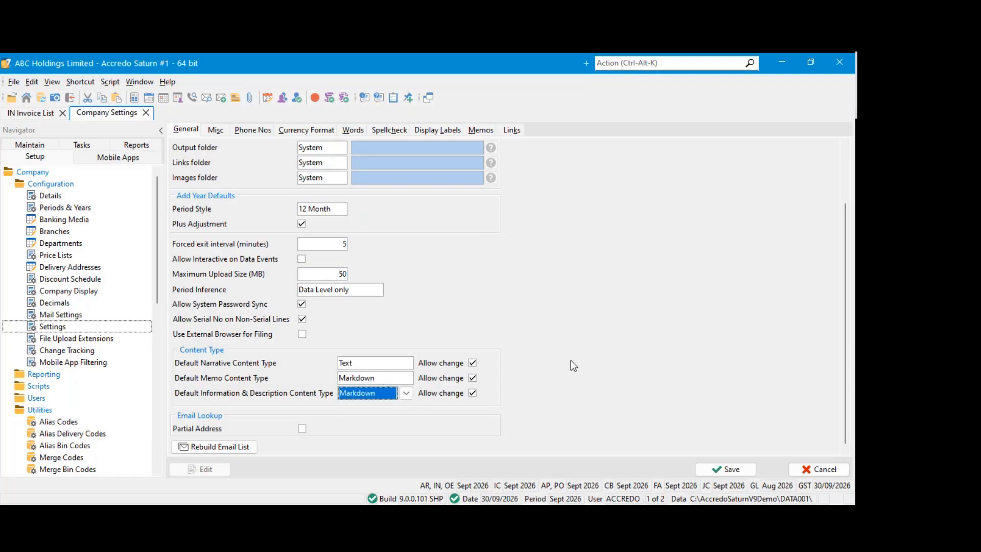
# Try toggling Allow change for the narrative, memo and information content types, and discard the company settings edits
pyautogui.click(473, 363)
pyautogui.click(472, 378)
pyautogui.click(473, 393)
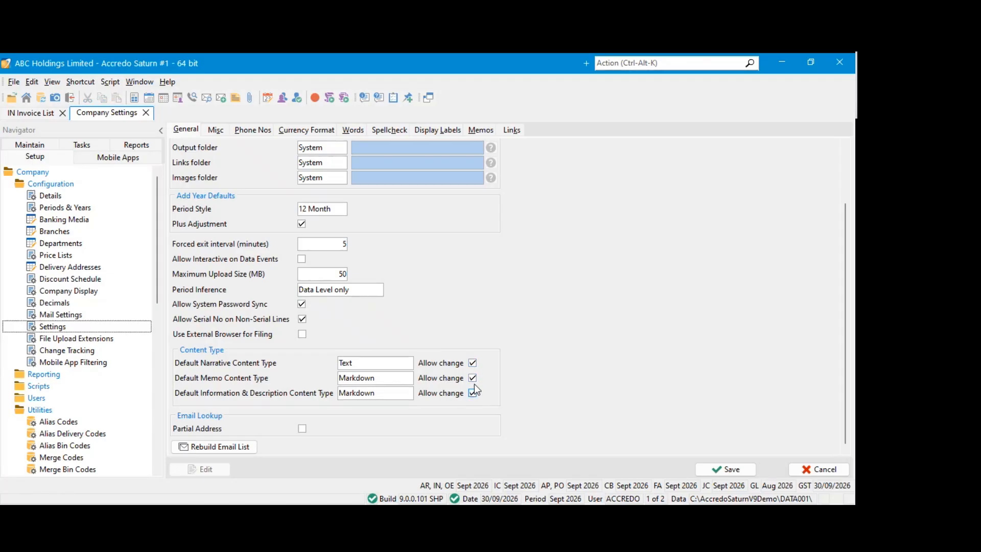
pyautogui.click(473, 393)
pyautogui.click(472, 378)
pyautogui.click(819, 469)
pyautogui.click(403, 306)
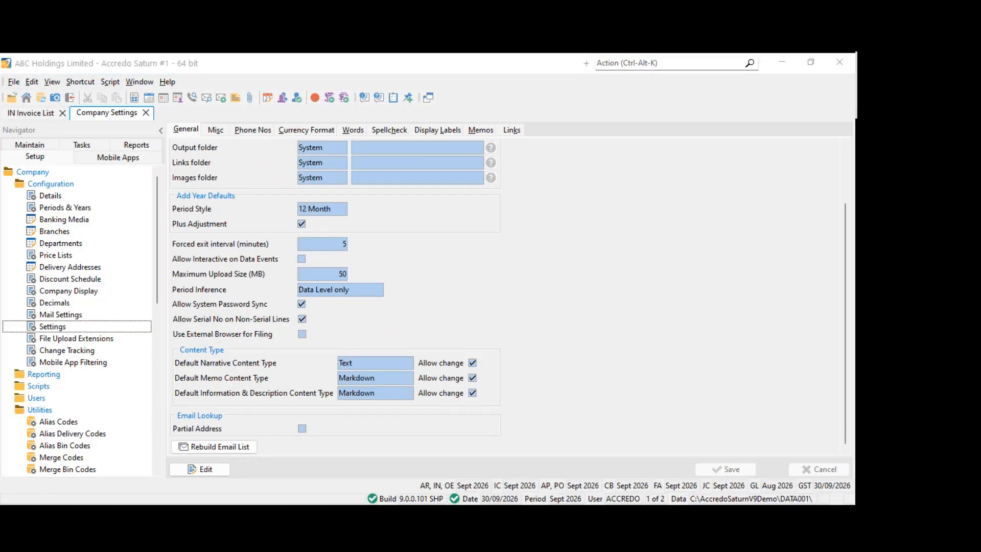
# Close the company settings and the invoice list, and collapse the expanded Company, Accounts Receivable and Invoicing System folders
pyautogui.click(146, 113)
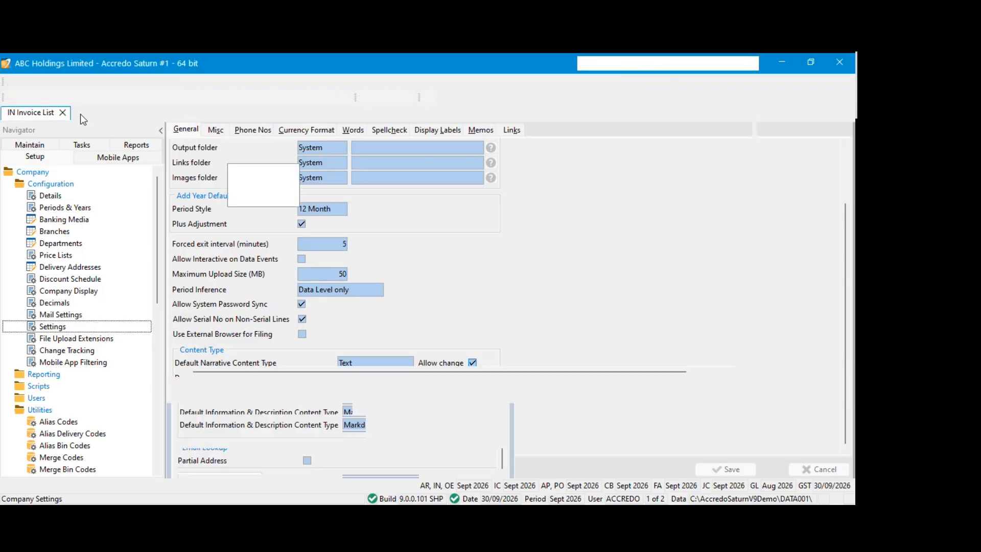
pyautogui.click(63, 113)
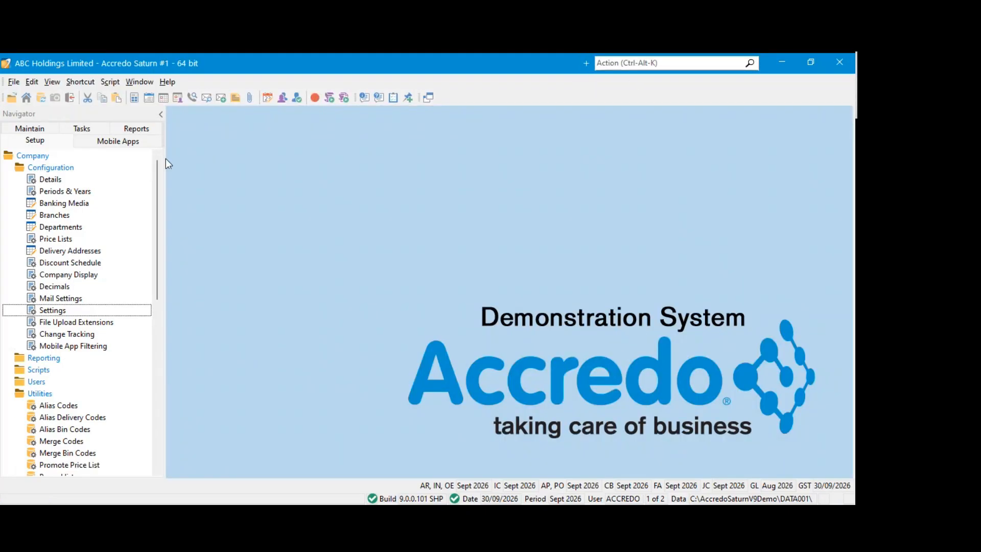
pyautogui.doubleClick(33, 156)
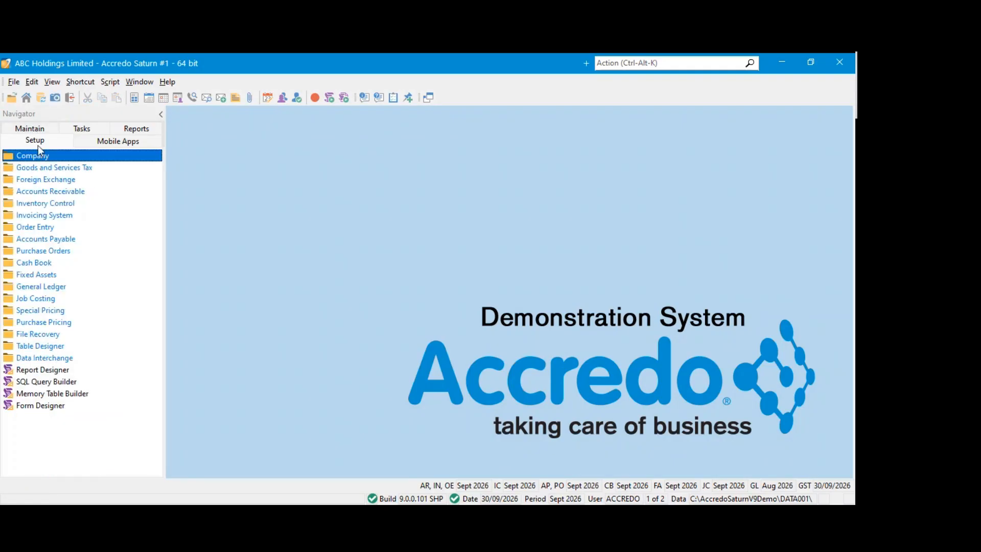
pyautogui.click(36, 130)
pyautogui.click(37, 156)
pyautogui.click(31, 179)
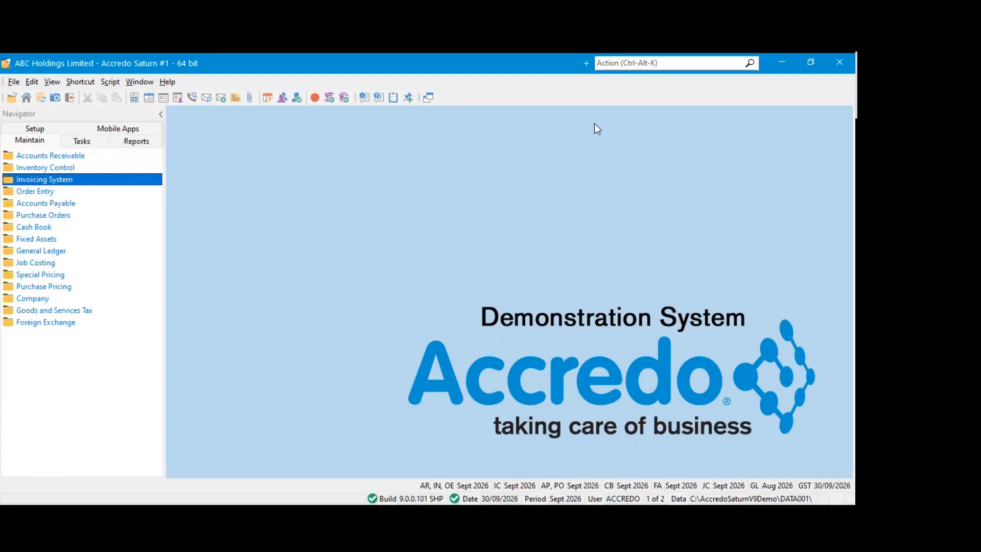
# Start a search for an action
pyautogui.click(616, 63)
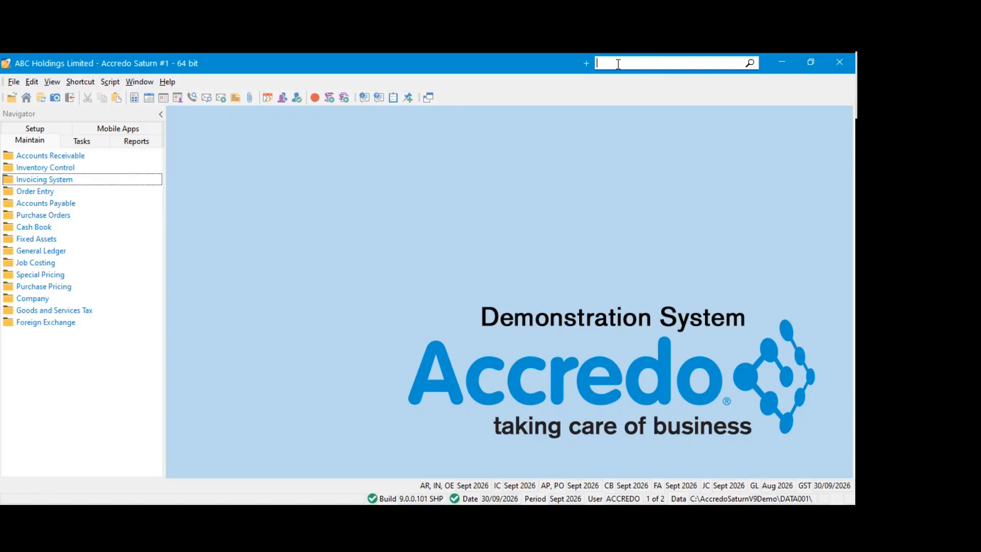
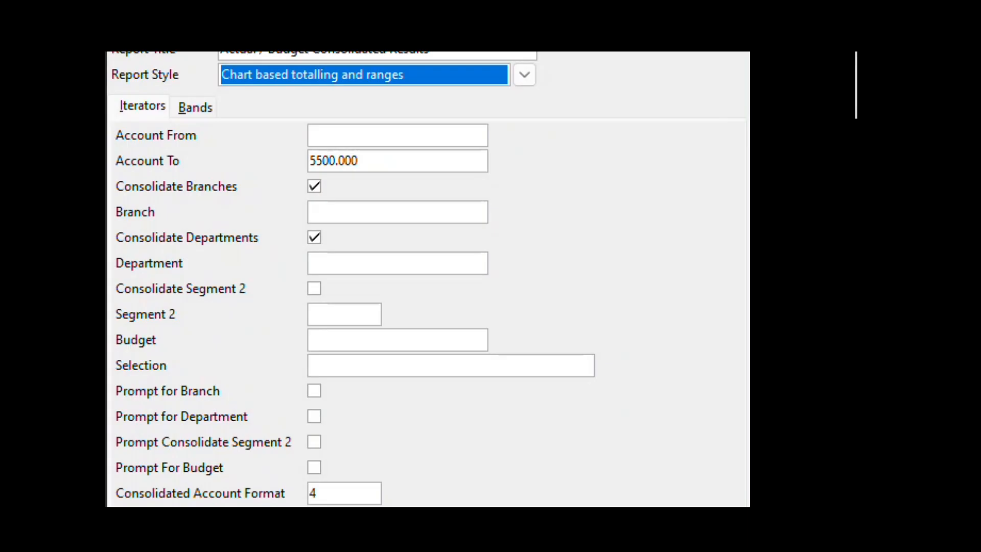
# Set the report's account range from 1000.000 to 8070.000
pyautogui.press('Tab')
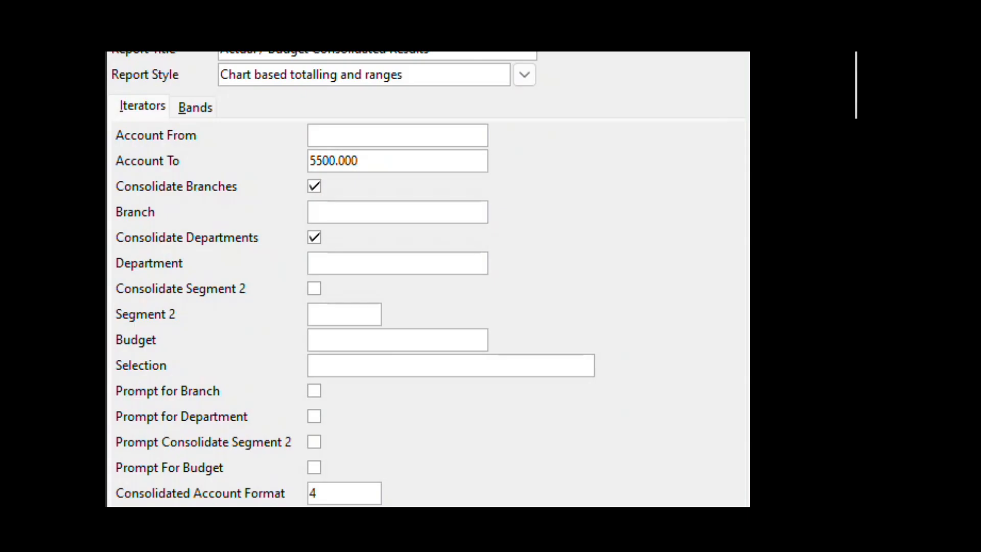
pyautogui.hotkey('shift', 'Tab')
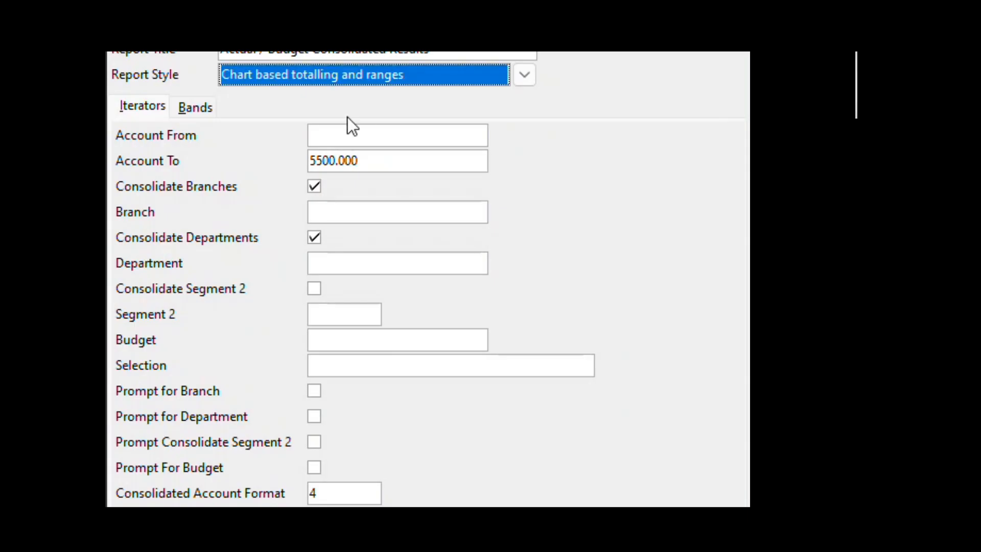
pyautogui.click(376, 136)
pyautogui.click(450, 135)
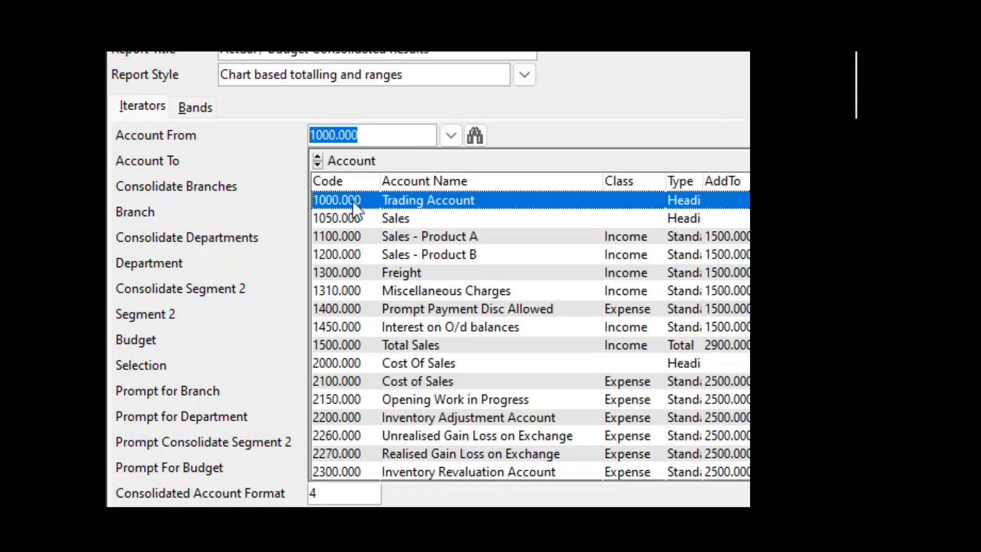
pyautogui.click(352, 201)
pyautogui.click(394, 162)
pyautogui.click(451, 161)
pyautogui.scroll(-2, 440, 358)
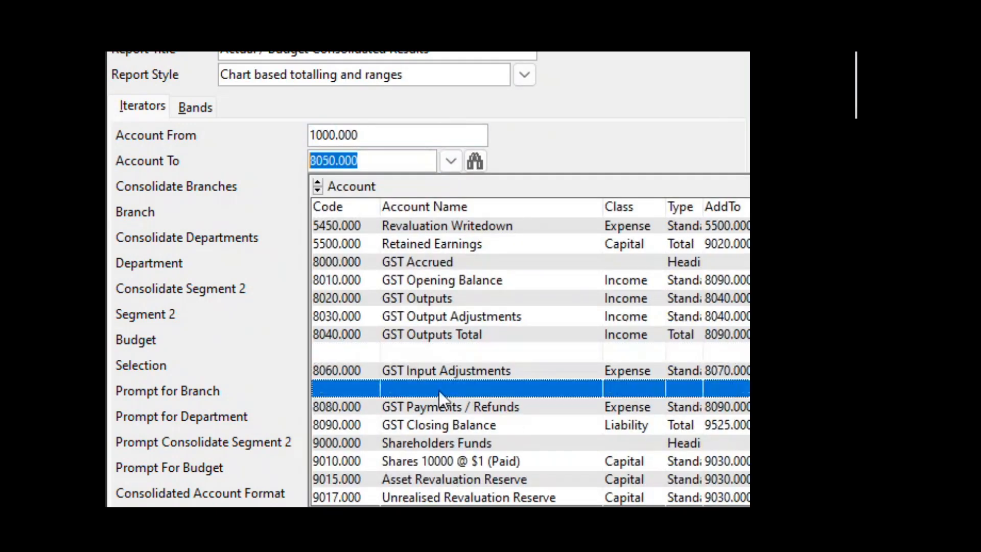
pyautogui.click(439, 391)
# Go through the Branch, Department and Selection iterators, and turn on the prompts for branch and department
pyautogui.click(371, 213)
pyautogui.click(363, 265)
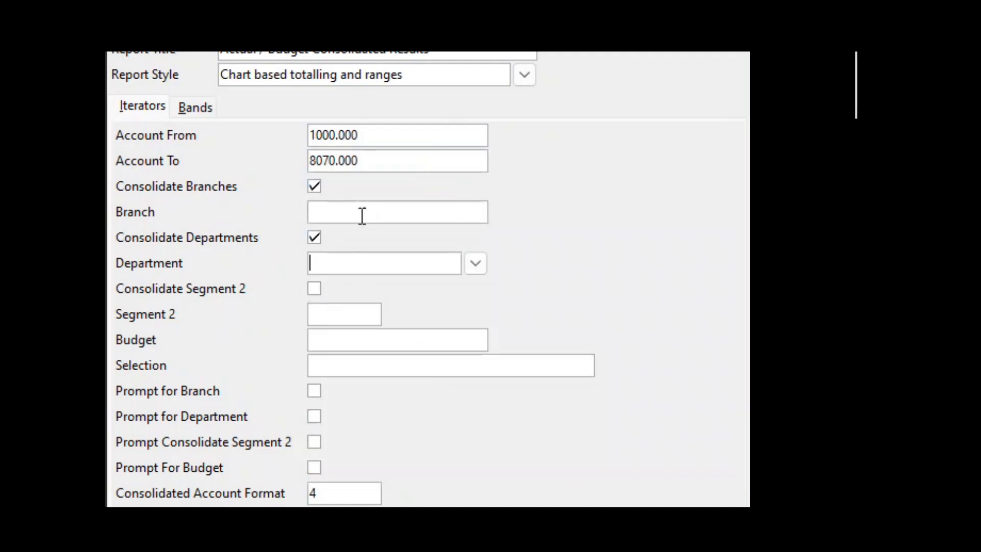
pyautogui.click(362, 215)
pyautogui.click(357, 368)
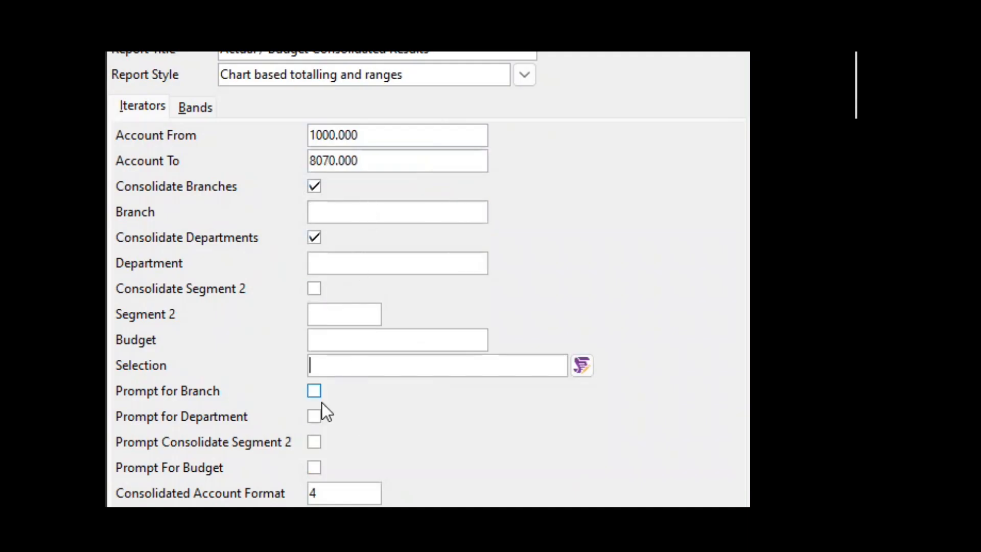
pyautogui.click(314, 391)
pyautogui.click(314, 416)
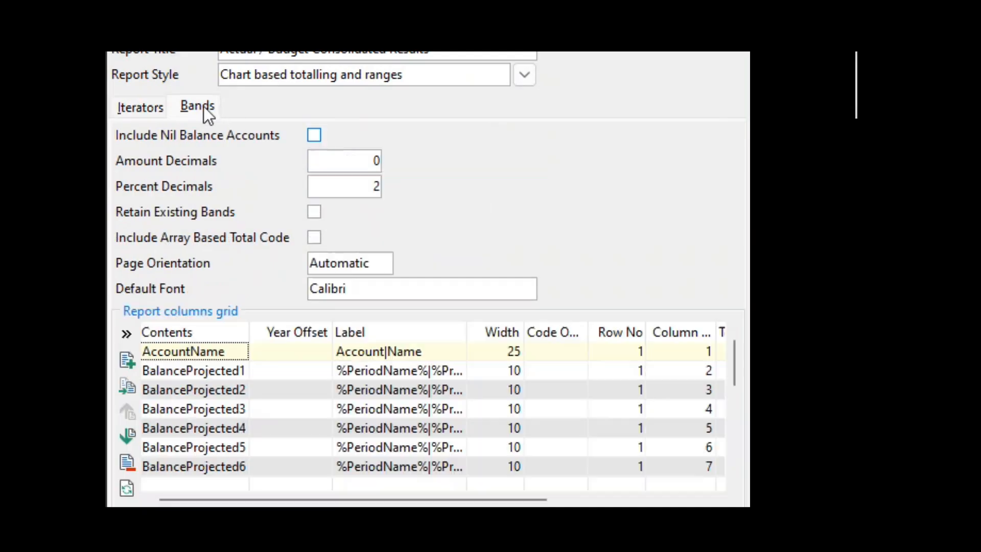
# In the report columns grid of the Bands settings, set the year offset to -1 for BalanceProjected2 and -2 for BalanceProjected3
pyautogui.click(197, 108)
pyautogui.click(334, 330)
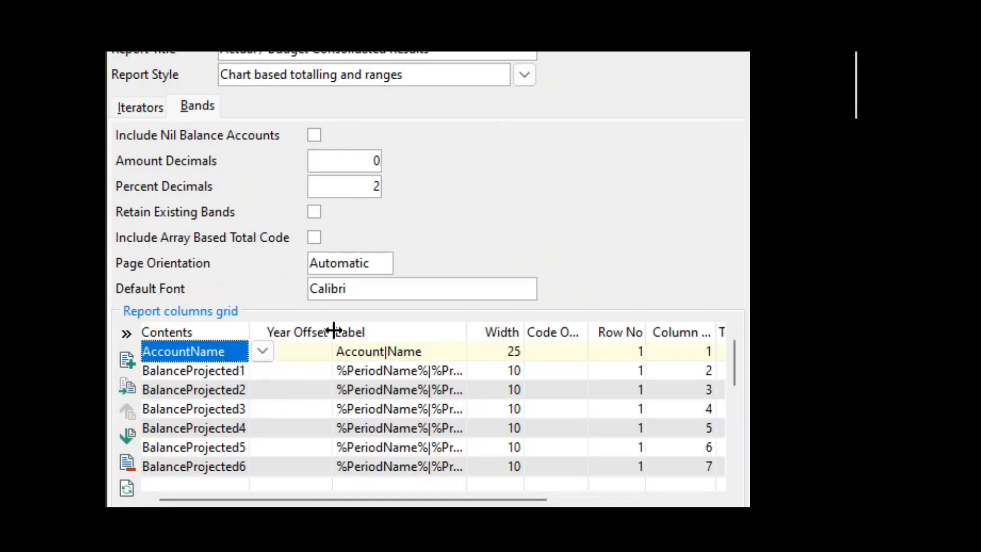
pyautogui.moveTo(334, 331); pyautogui.dragTo(346, 331)
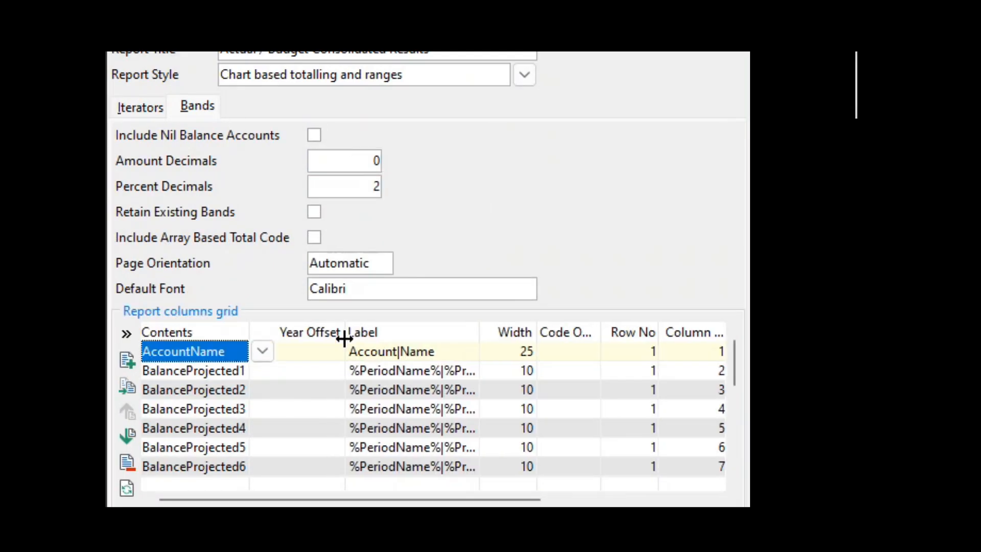
pyautogui.click(279, 390)
pyautogui.click(334, 396)
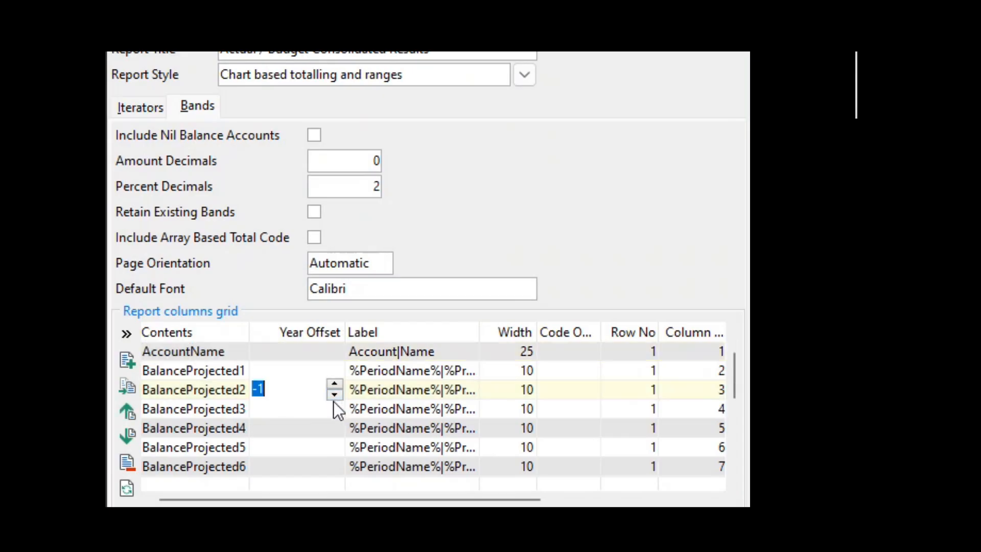
pyautogui.click(299, 411)
pyautogui.click(334, 414)
pyautogui.click(334, 414)
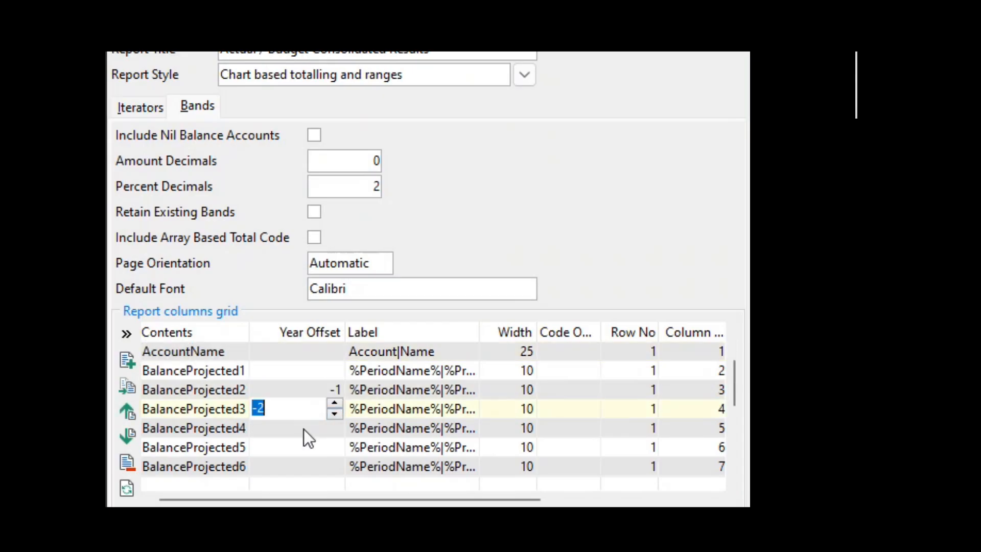
# Set the year offset to 1 for BalanceProjected4 and 2 for BalanceProjected5
pyautogui.click(303, 430)
pyautogui.click(335, 424)
pyautogui.click(330, 445)
pyautogui.click(335, 443)
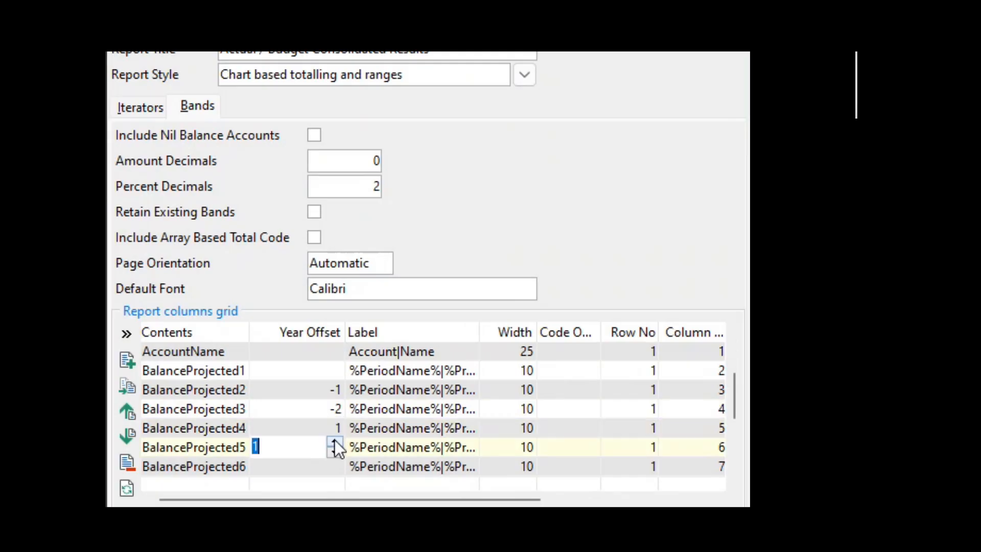
pyautogui.click(335, 441)
pyautogui.click(307, 427)
pyautogui.scroll(-5, 300, 407)
pyautogui.scroll(4, 300, 408)
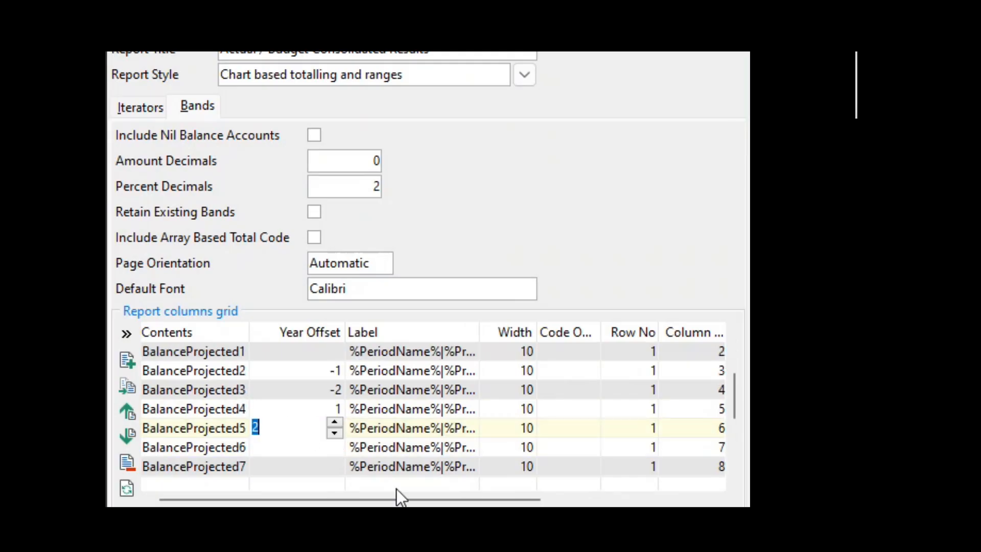
# Examine the row and column number settings of the balance columns in the report columns grid
pyautogui.moveTo(397, 489); pyautogui.dragTo(519, 502)
pyautogui.click(481, 358)
pyautogui.click(452, 400)
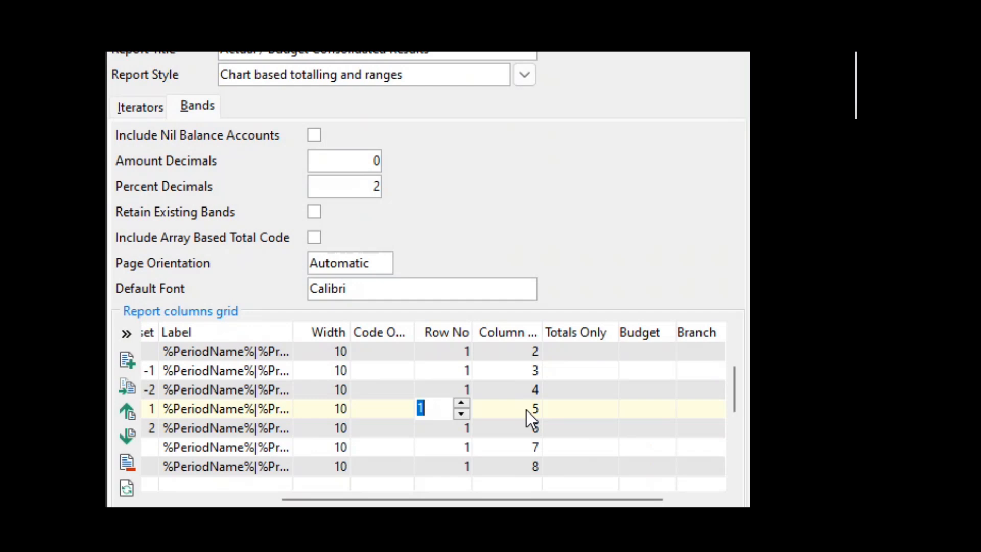
pyautogui.scroll(1, 518, 410)
pyautogui.scroll(1, 511, 404)
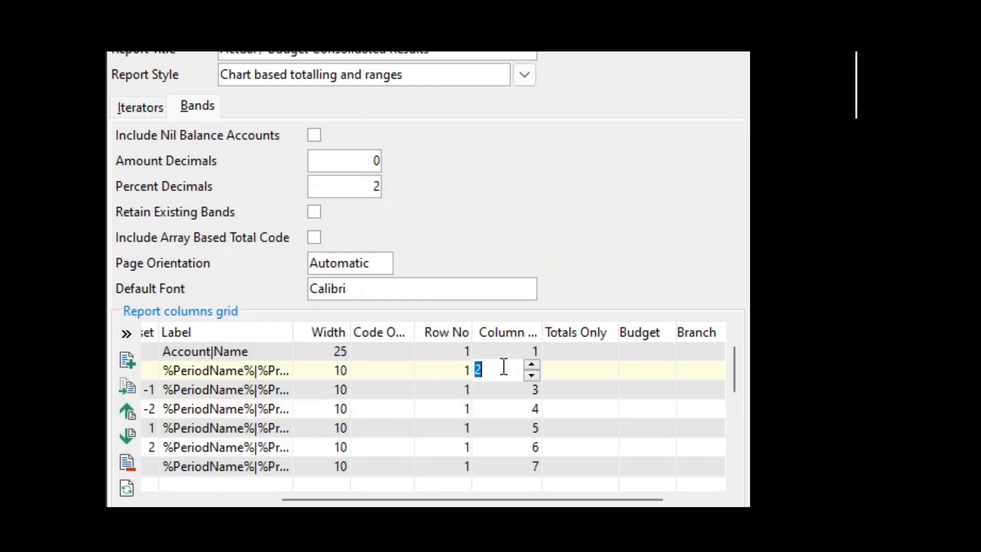
pyautogui.click(503, 368)
pyautogui.click(432, 372)
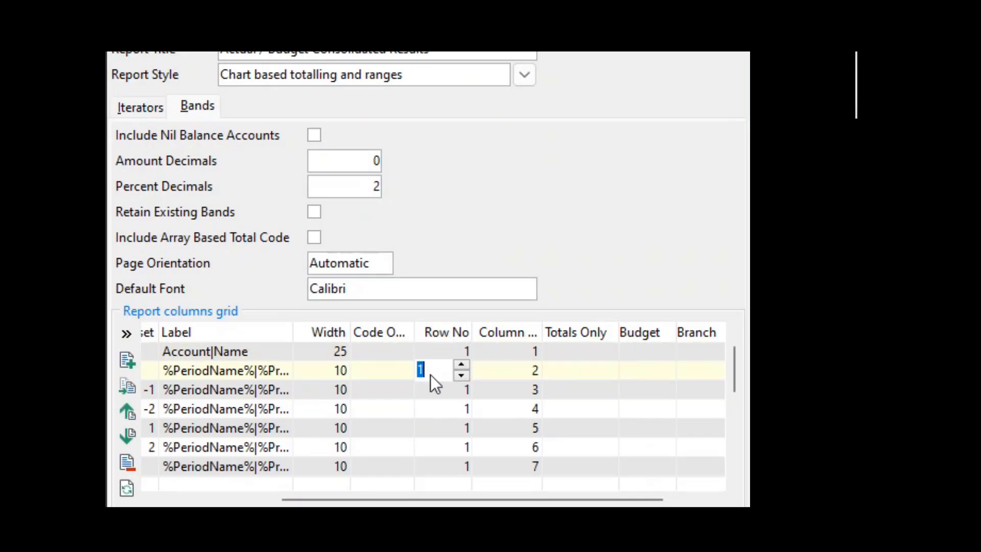
pyautogui.click(512, 388)
pyautogui.click(428, 393)
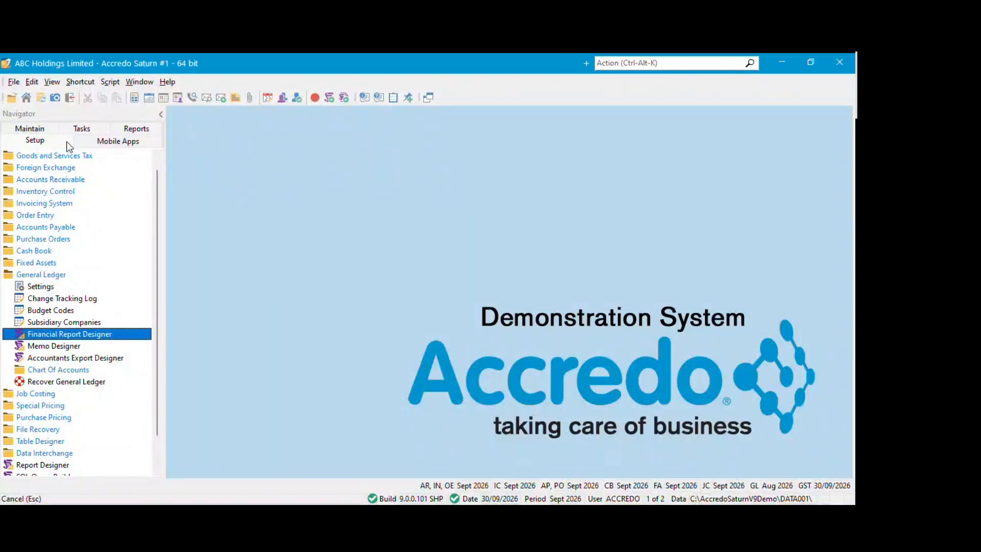
# Run the Job Costing Work In Progress Detail report to the screen and look through its job listings
pyautogui.click(136, 129)
pyautogui.click(55, 264)
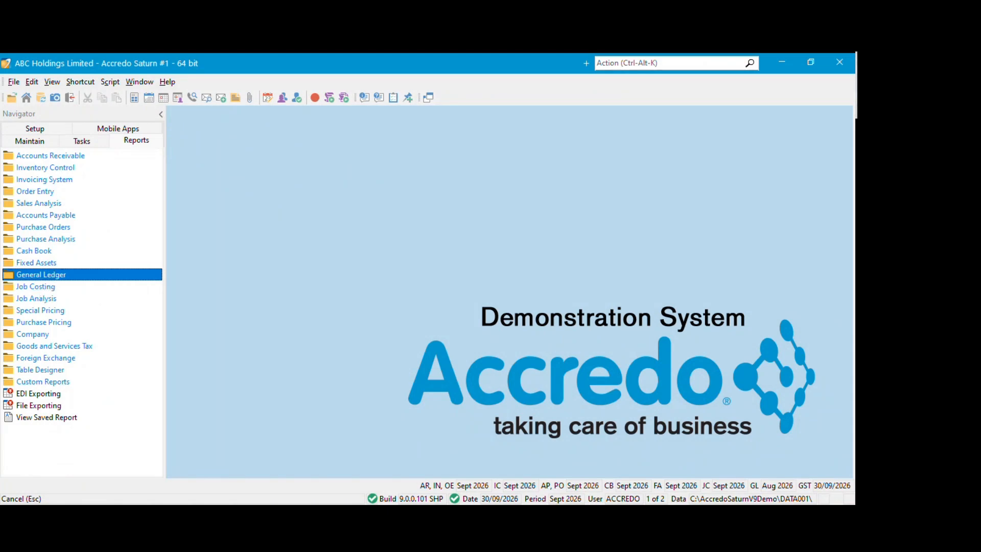
pyautogui.click(182, 188)
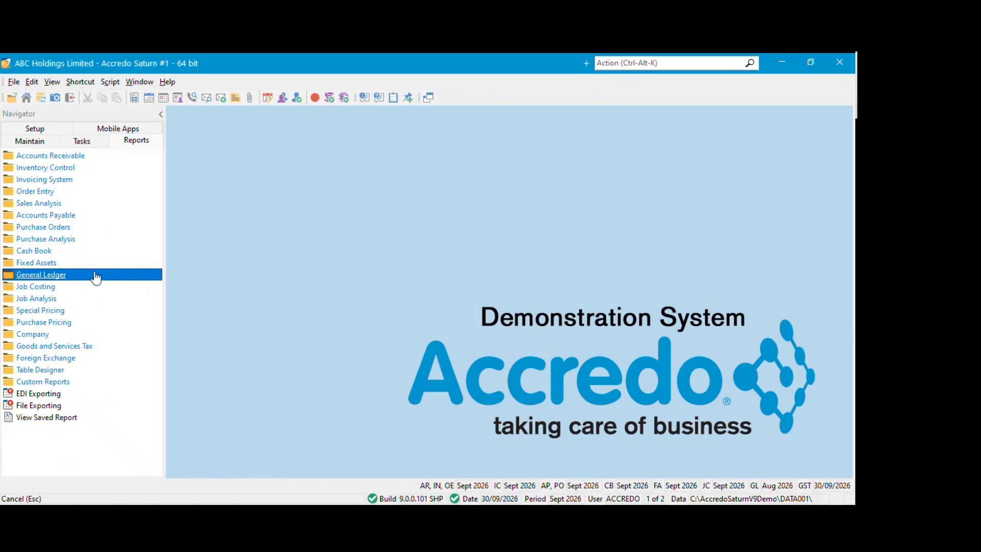
pyautogui.click(46, 290)
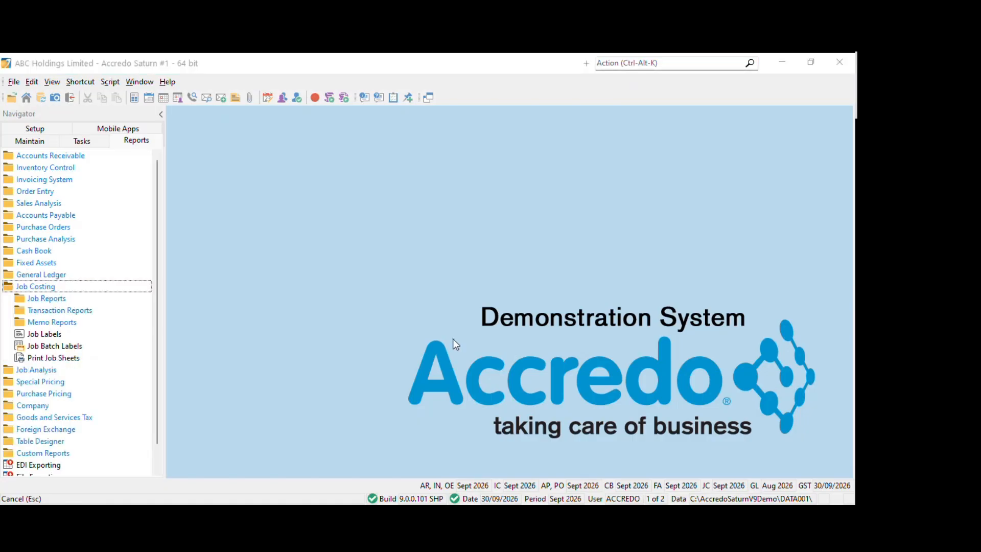
pyautogui.click(43, 301)
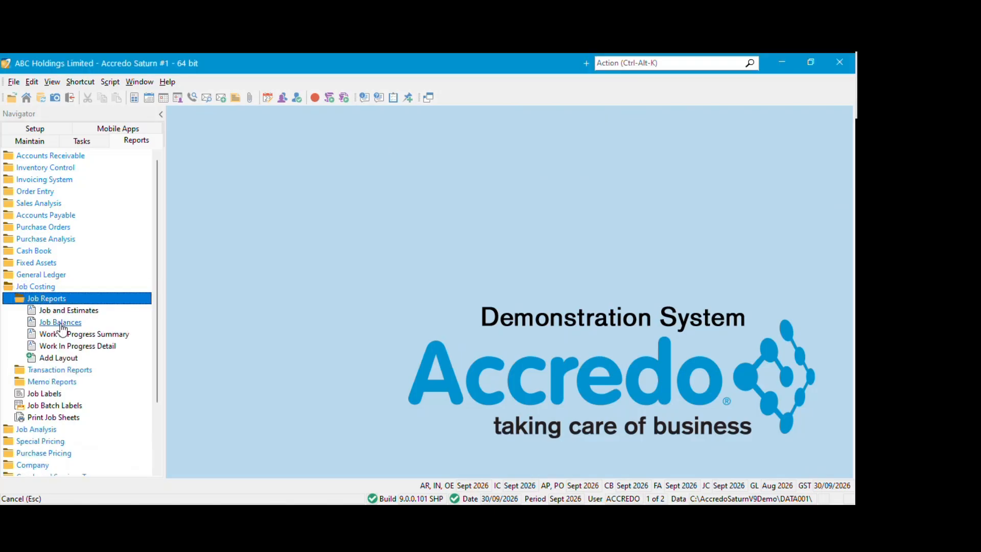
pyautogui.click(73, 358)
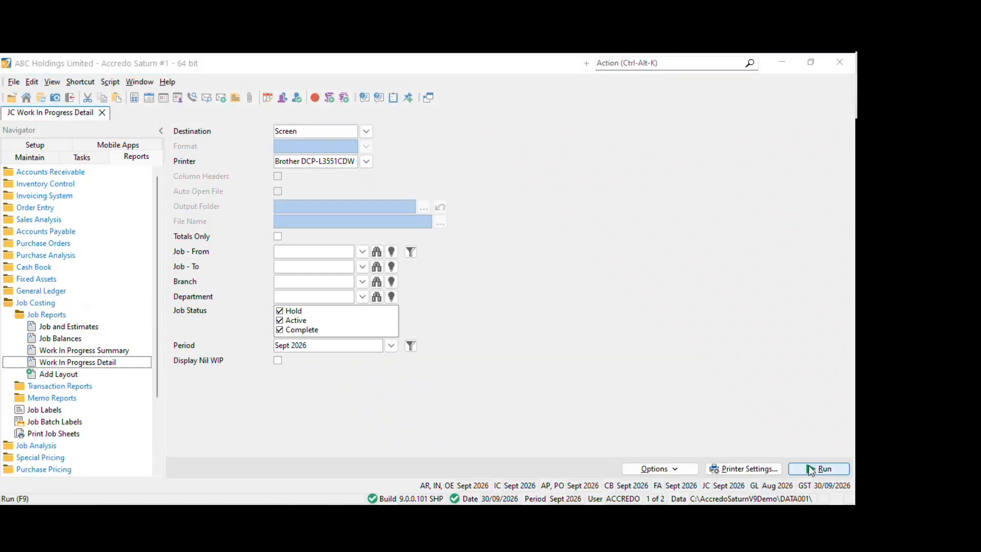
pyautogui.click(819, 468)
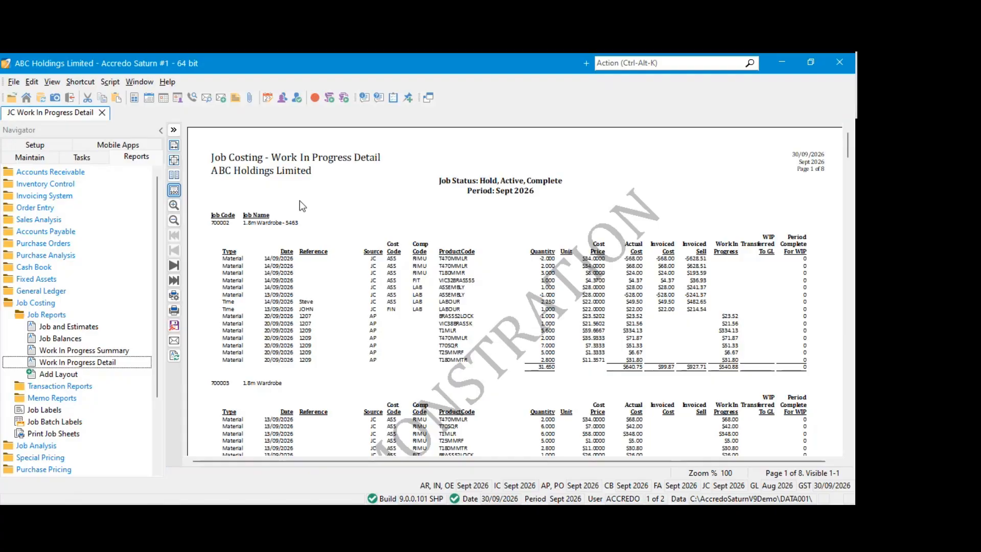
pyautogui.scroll(-8, 287, 244)
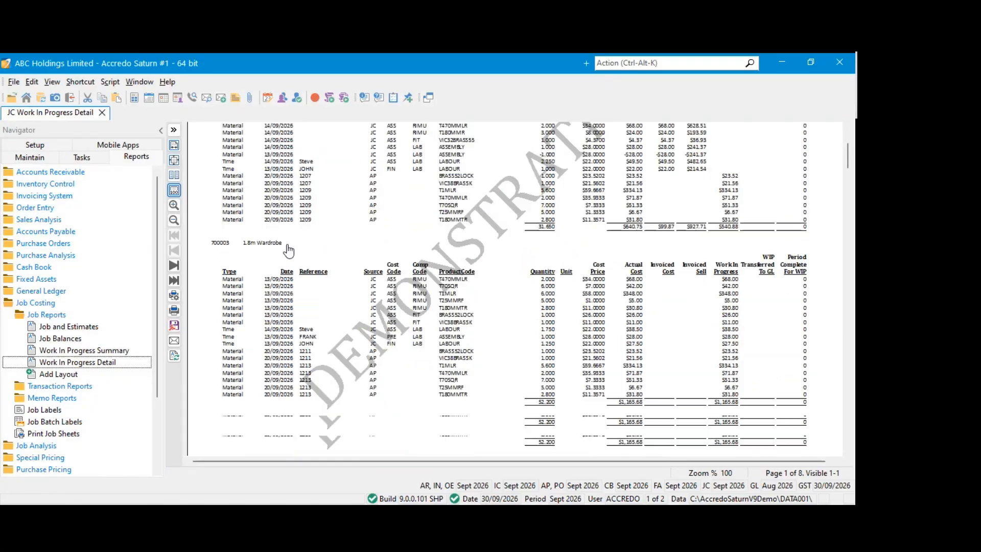
pyautogui.scroll(-10, 287, 244)
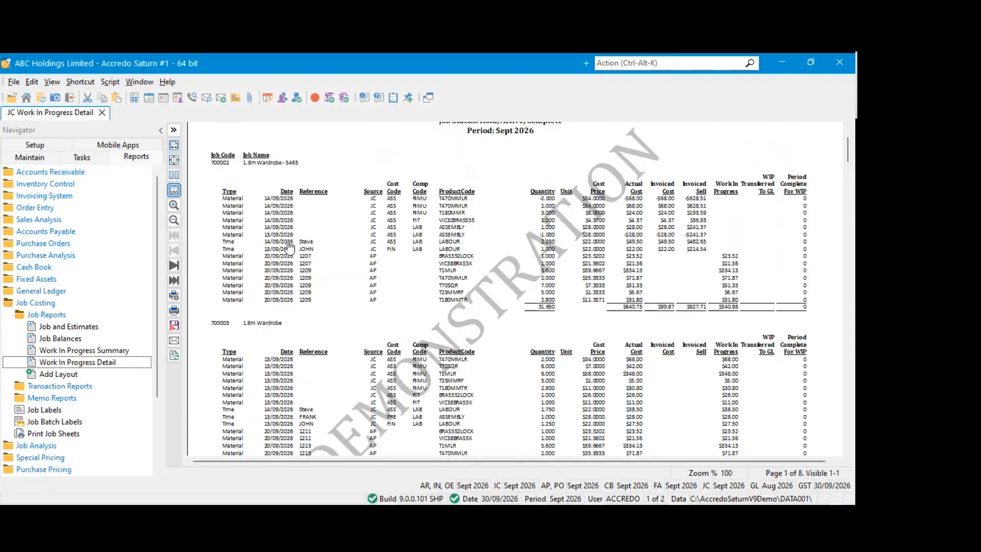
pyautogui.scroll(18, 290, 236)
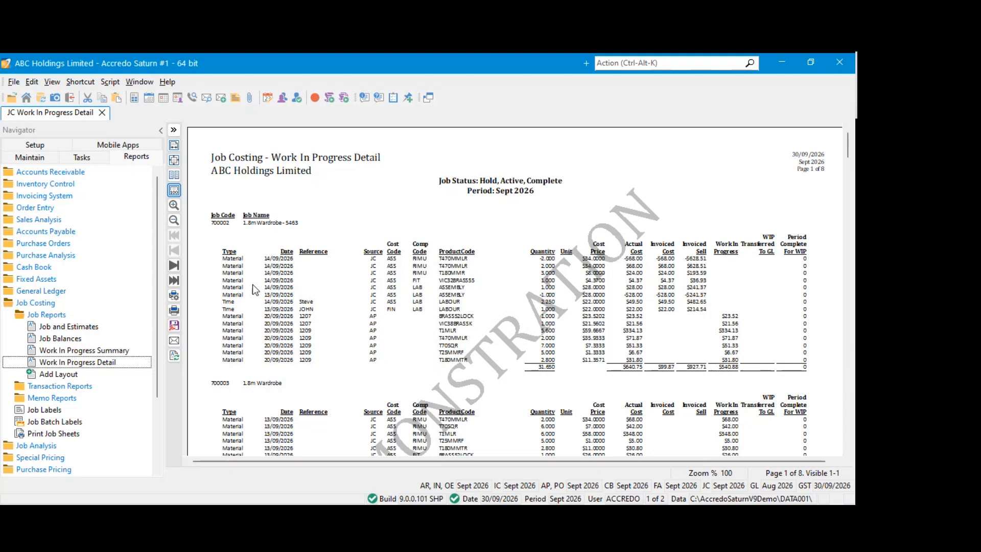
# Enable Start new page for each master in the report preferences, then rerun the Work In Progress Detail report and check its page breaks
pyautogui.click(109, 360)
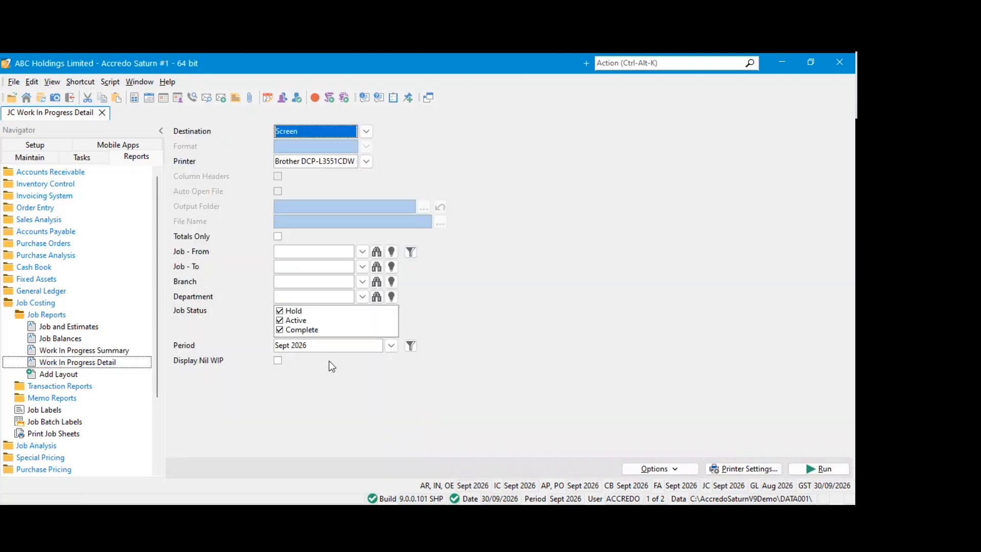
pyautogui.click(645, 403)
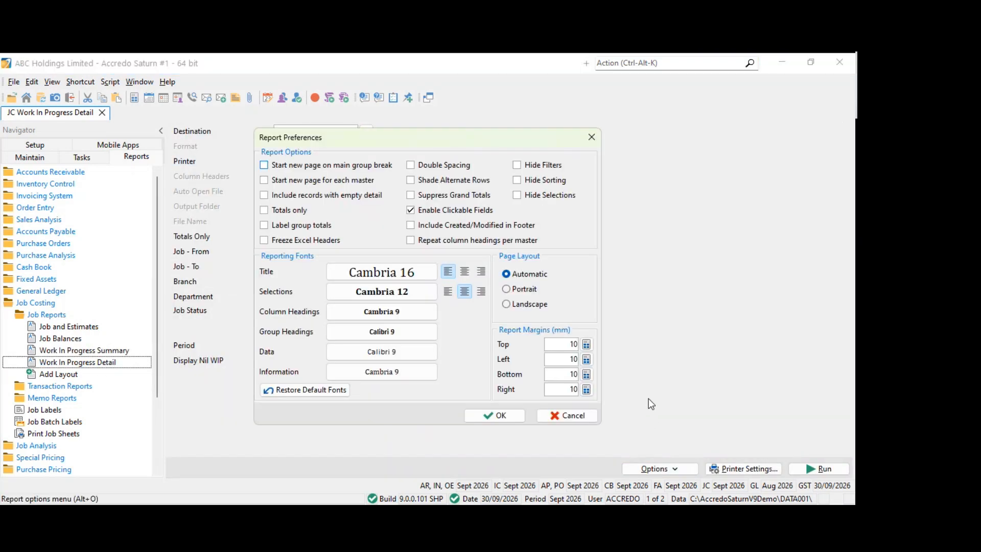
pyautogui.click(265, 182)
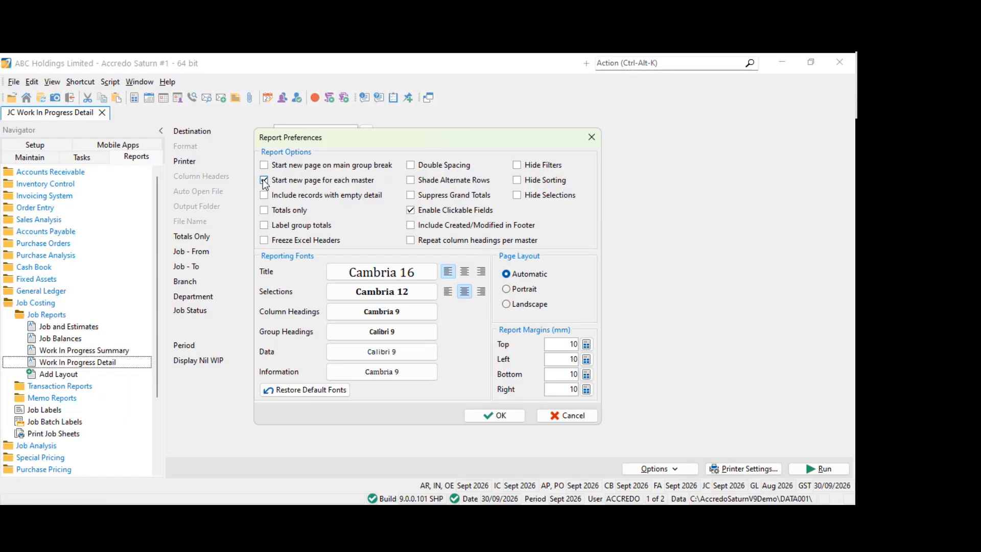
pyautogui.click(499, 415)
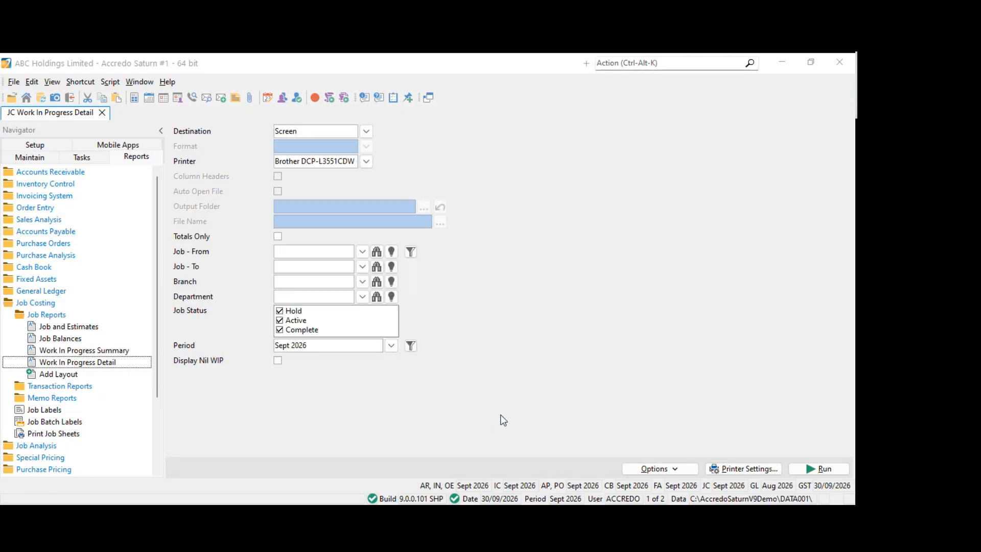
pyautogui.click(833, 467)
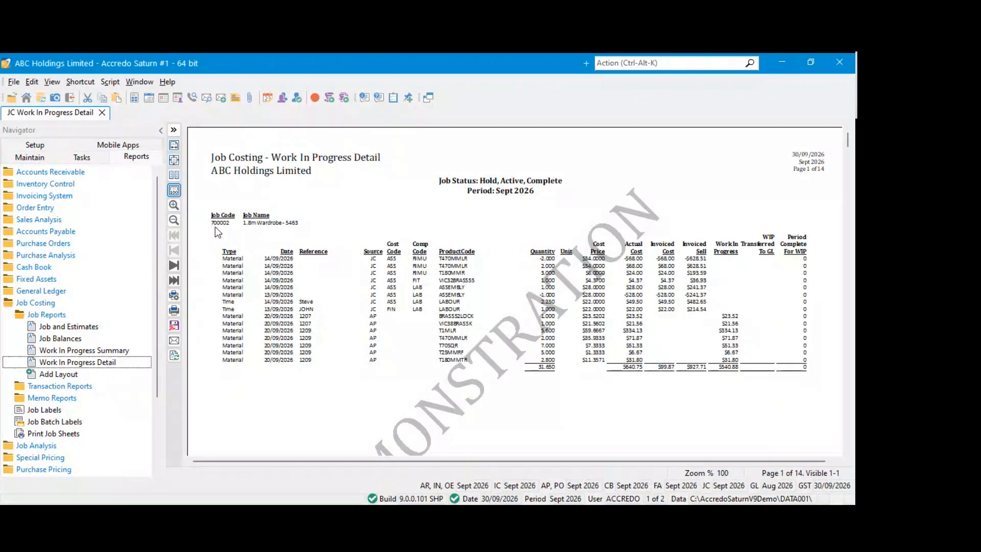
pyautogui.scroll(-10, 215, 225)
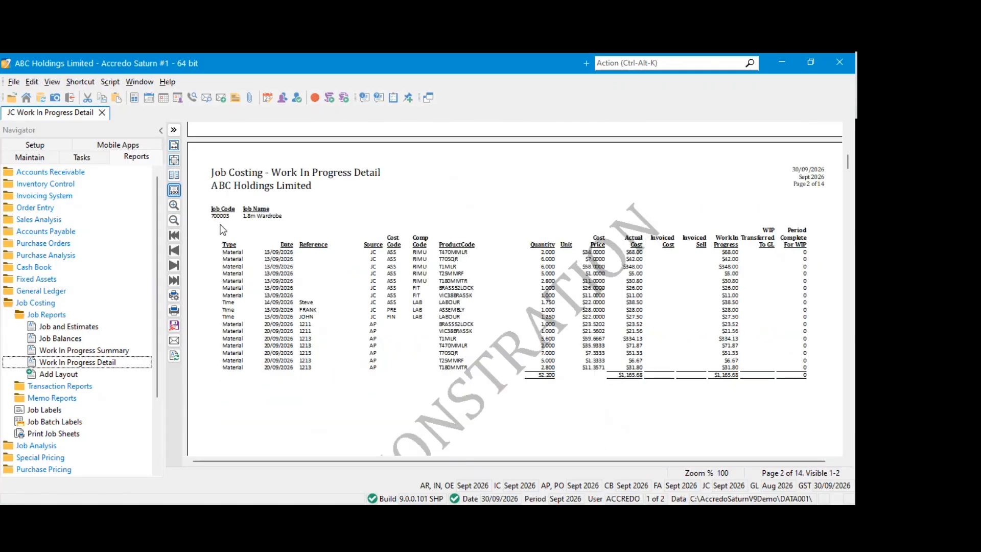
pyautogui.scroll(-15, 222, 230)
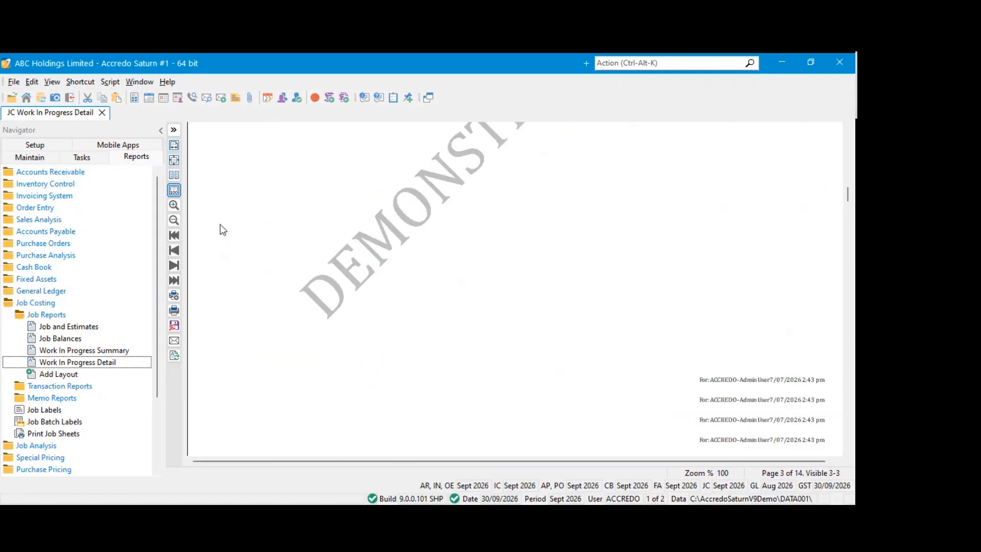
pyautogui.scroll(-15, 222, 227)
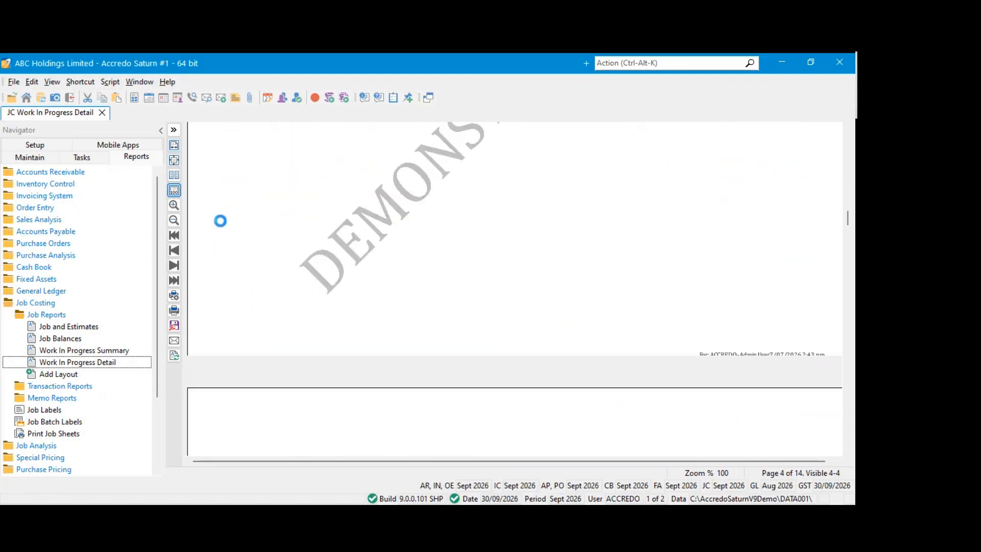
pyautogui.scroll(15, 220, 221)
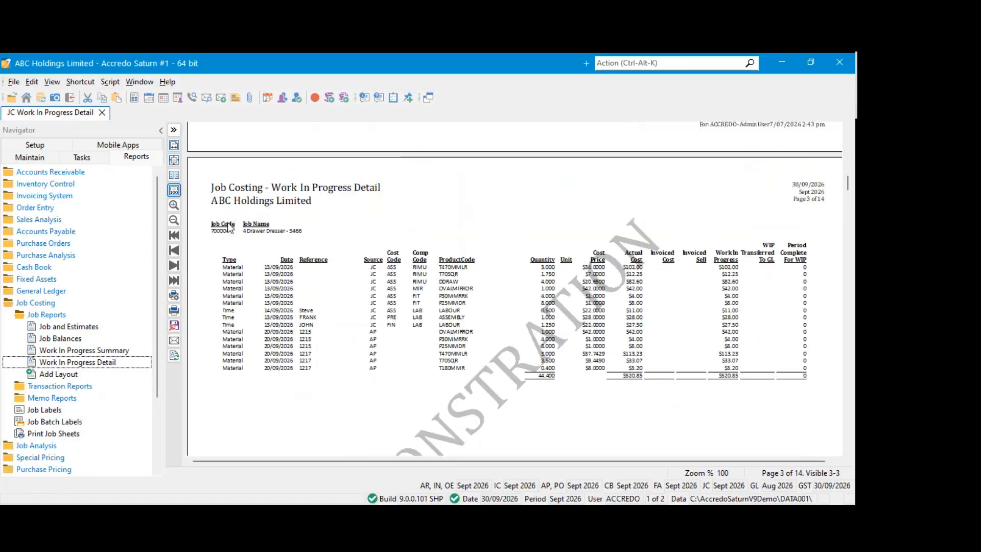
pyautogui.scroll(10, 228, 222)
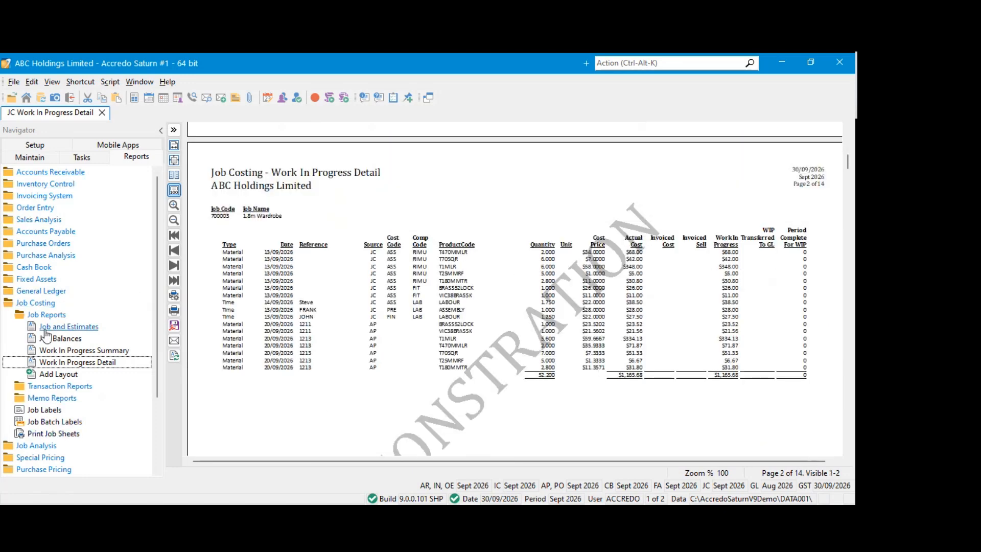
# Review the page-break options in the report preferences of the Accounts Receivable Aged Trial Balance layout, then close the report without changes
pyautogui.click(49, 172)
pyautogui.click(53, 184)
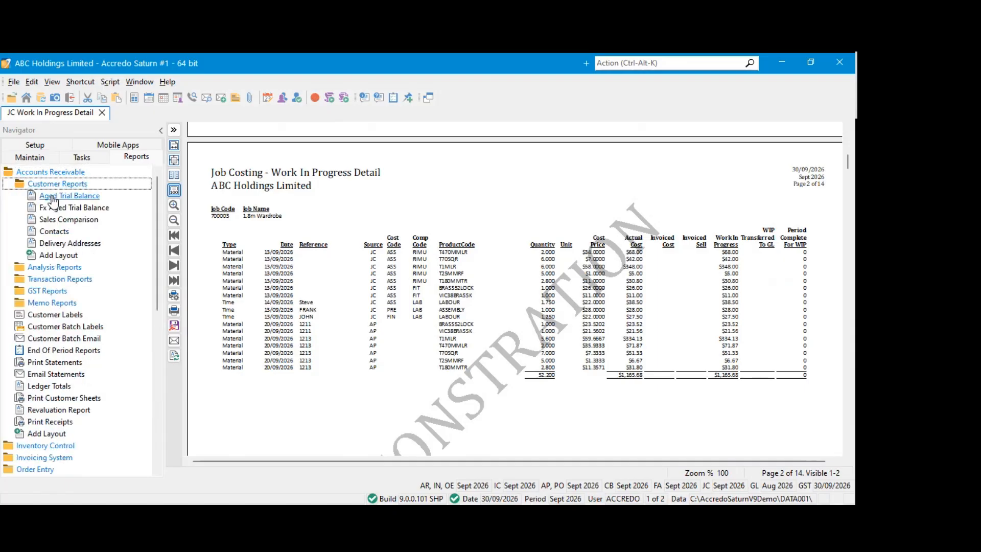
pyautogui.click(53, 198)
pyautogui.press('F11')
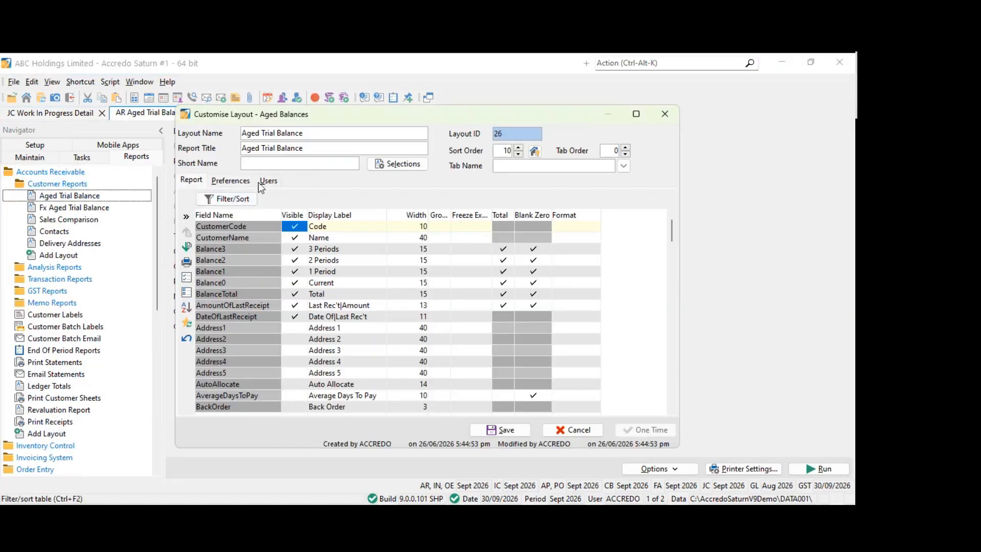
pyautogui.click(231, 181)
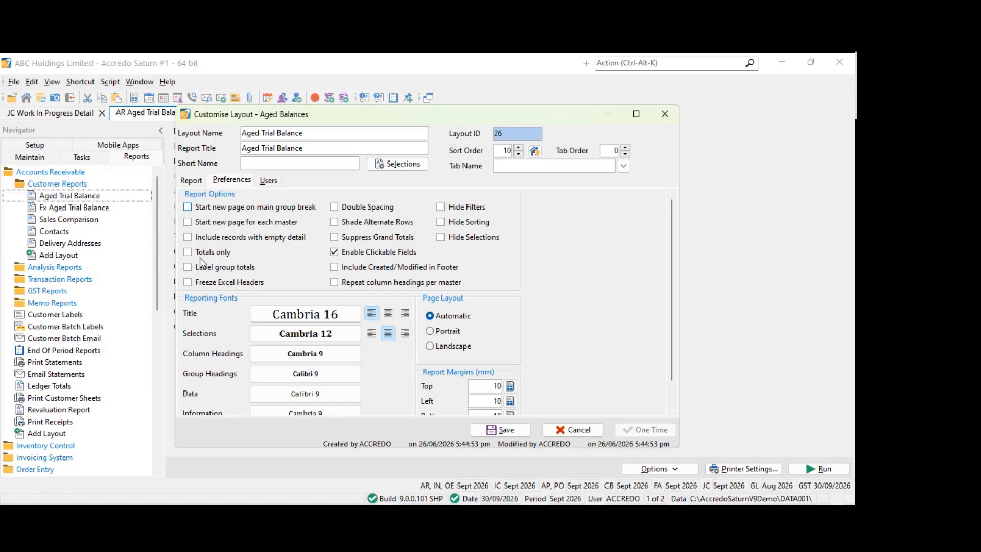
pyautogui.press('Escape')
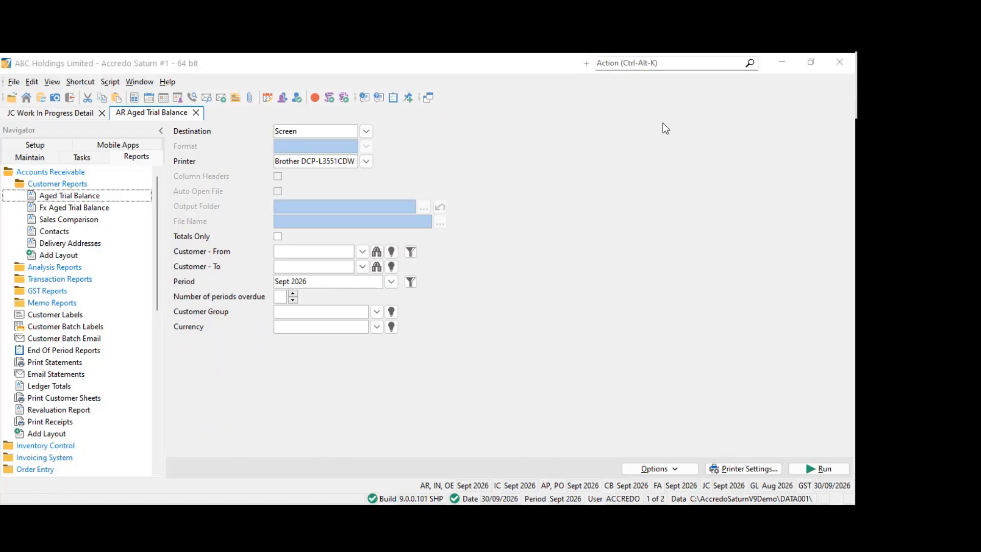
pyautogui.click(197, 112)
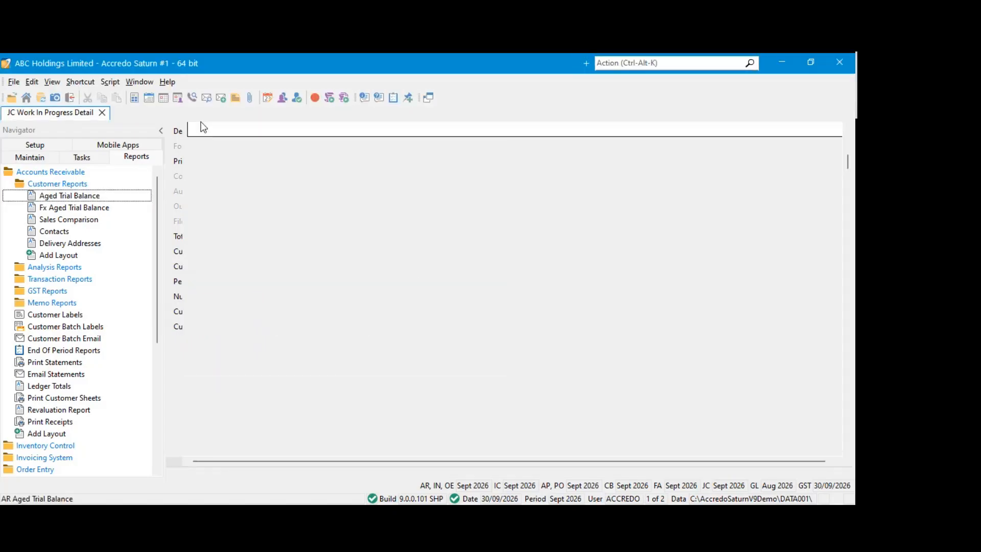
# Look over the separate job pages of the Work In Progress Detail report and close it
pyautogui.scroll(-10, 287, 234)
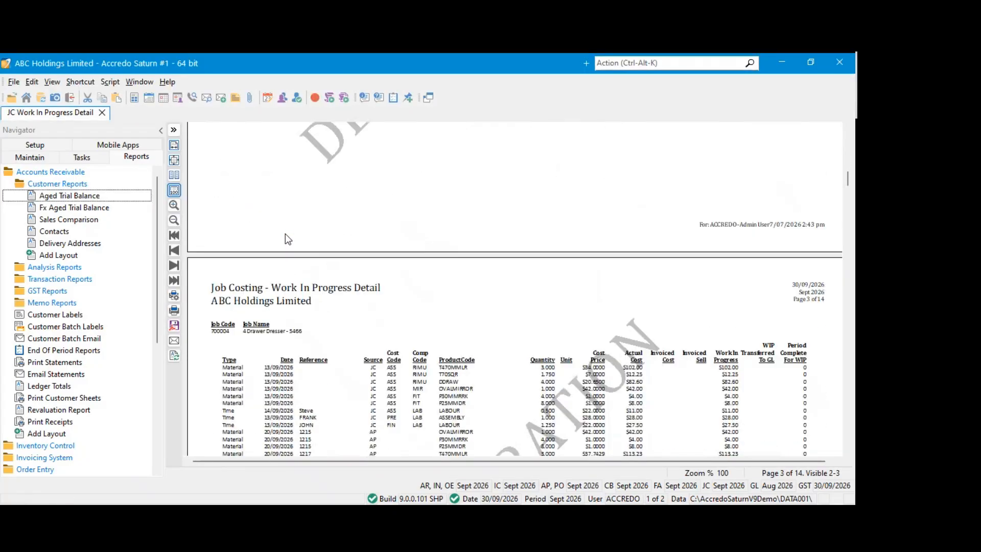
pyautogui.scroll(-2, 284, 234)
pyautogui.scroll(5, 269, 261)
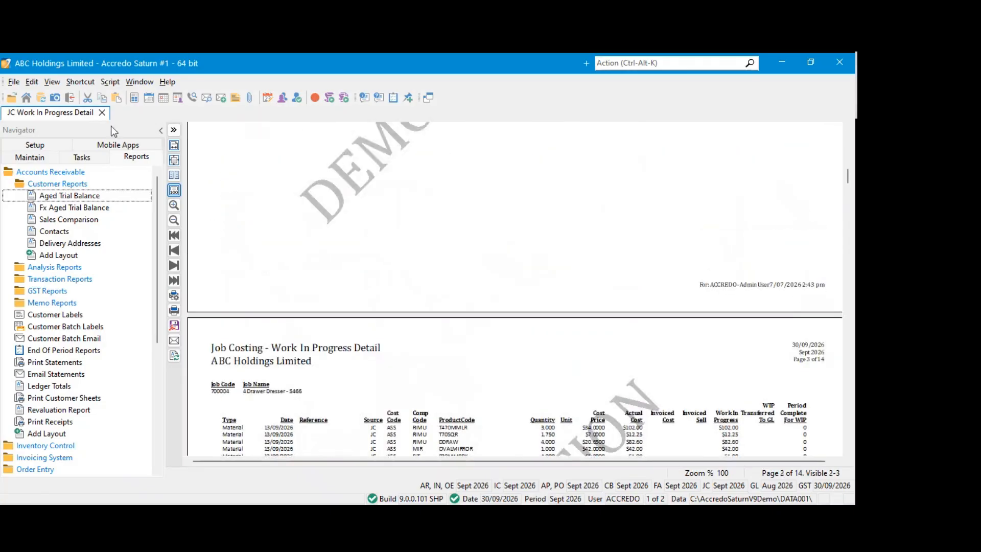
pyautogui.click(102, 112)
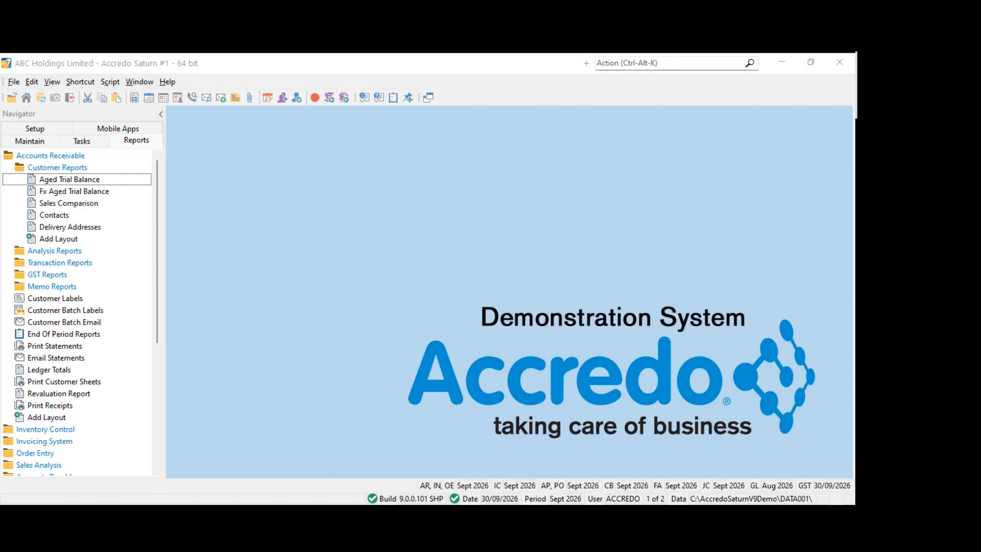
pyautogui.click(464, 241)
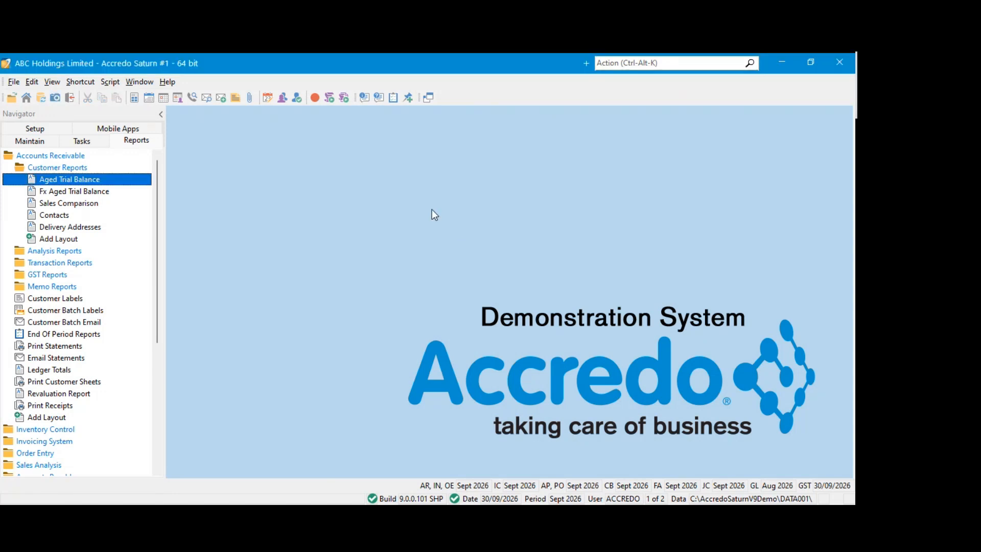
# Open the Accounts Receivable Customers form and check the Trading Name field on a blank new customer record, cancelling the new record
pyautogui.click(58, 142)
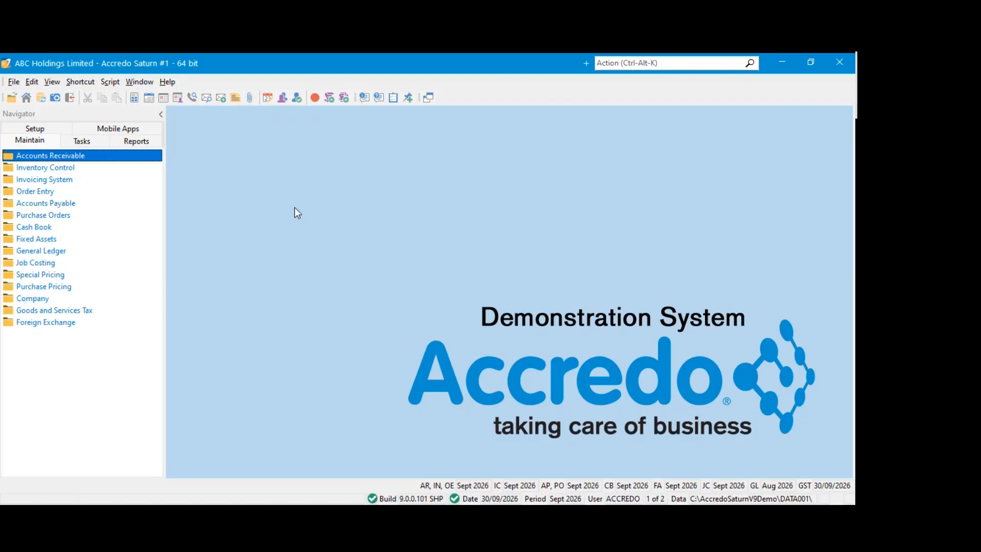
pyautogui.click(44, 156)
pyautogui.click(44, 158)
pyautogui.click(43, 157)
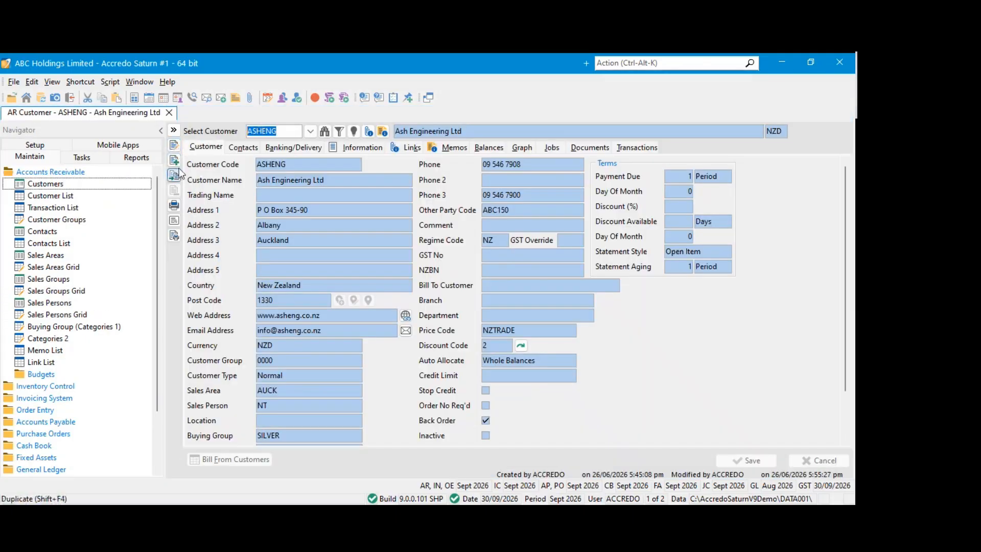
pyautogui.click(177, 161)
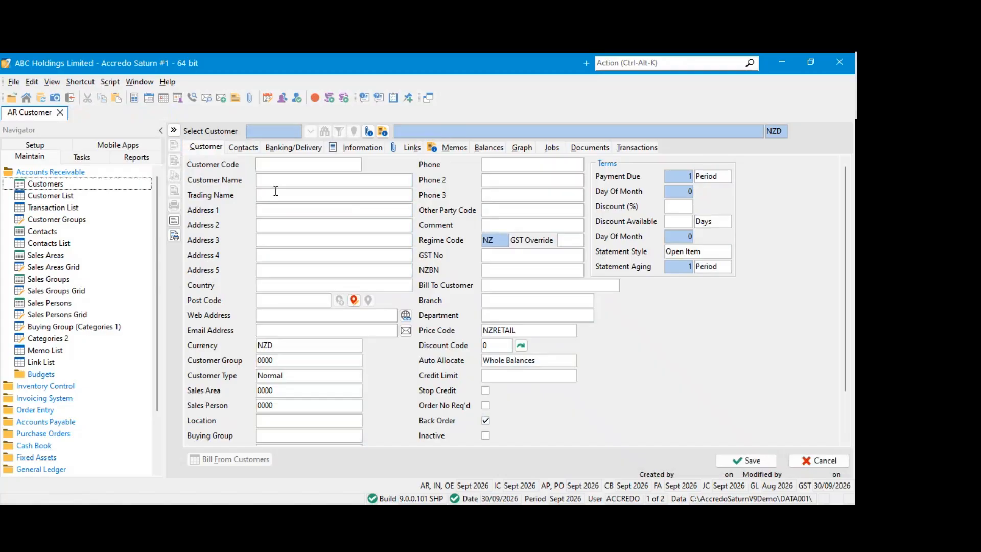
pyautogui.press('Escape')
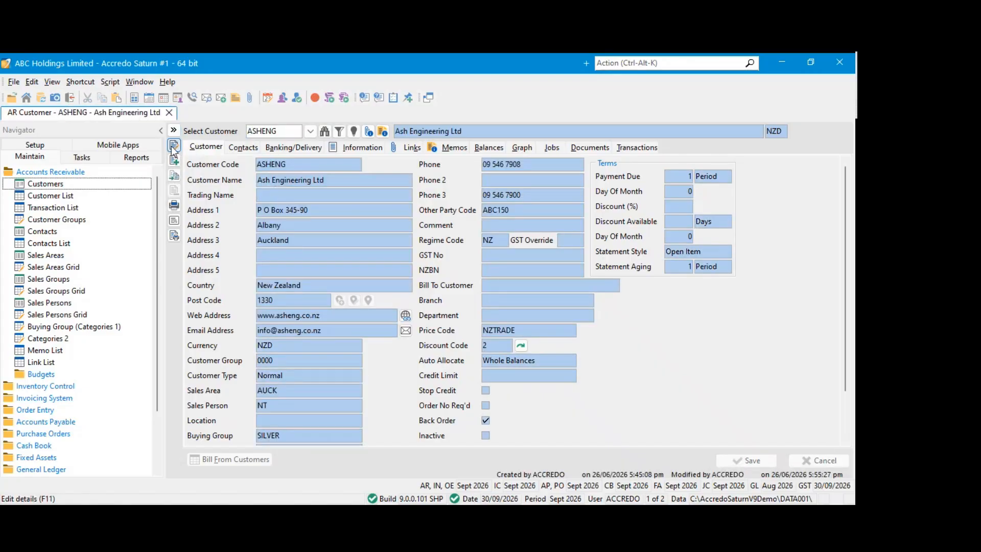
# Set the Trading Name of customer Ash Engineering Ltd to Ash Trader and save the record
pyautogui.click(174, 147)
pyautogui.click(301, 196)
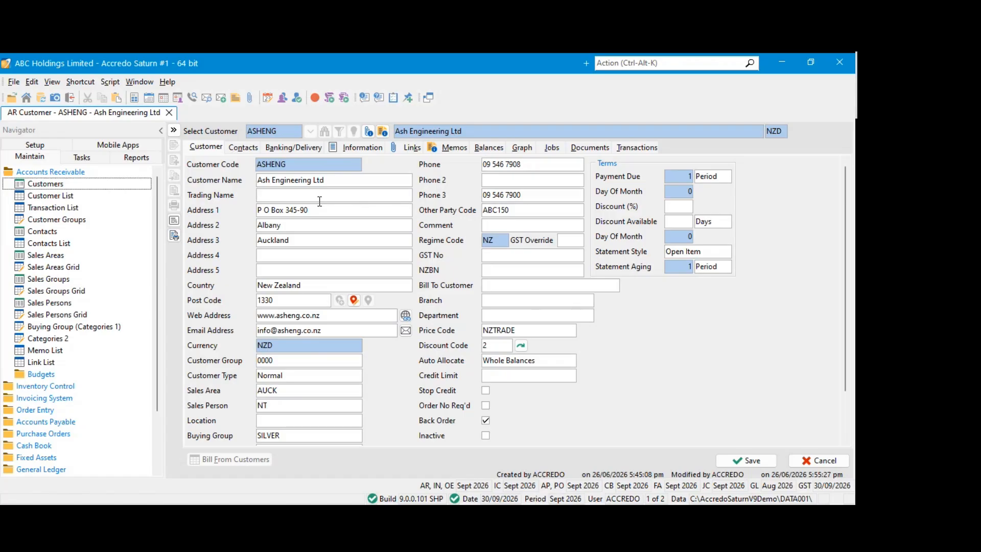
pyautogui.write('Ash Trader')
pyautogui.click(746, 460)
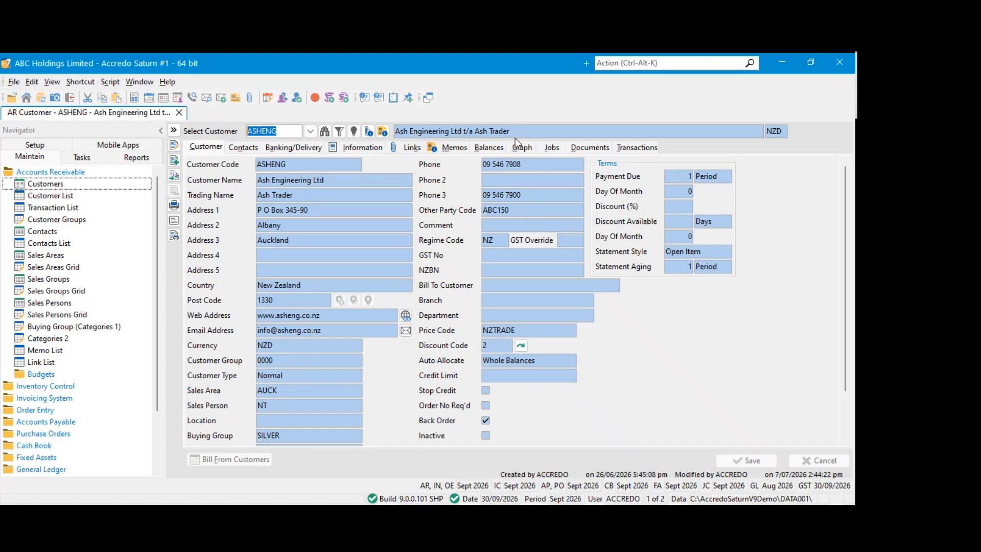
# Start a new invoice for Ash Engineering Ltd through the action search, check how the customer name is shown, and close it without saving
pyautogui.click(44, 172)
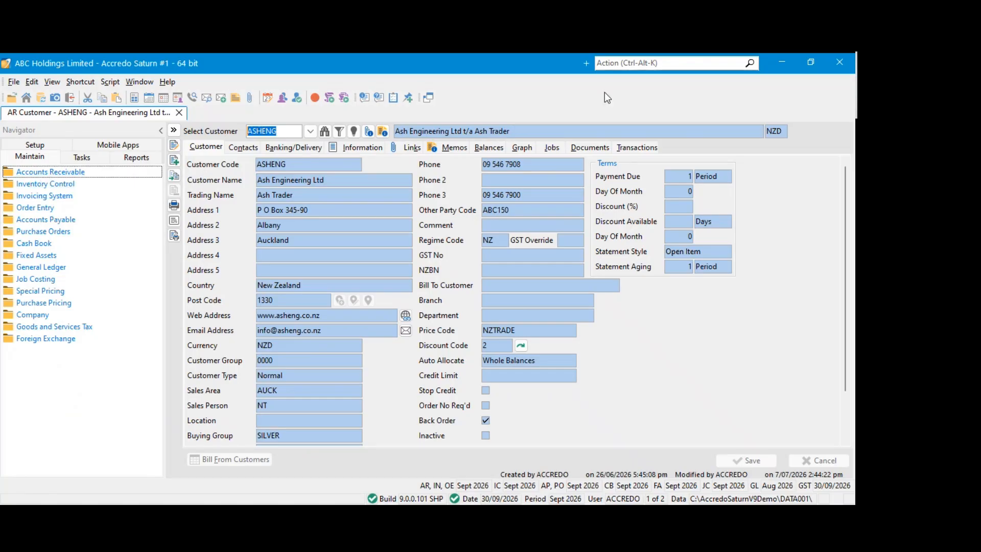
pyautogui.click(620, 64)
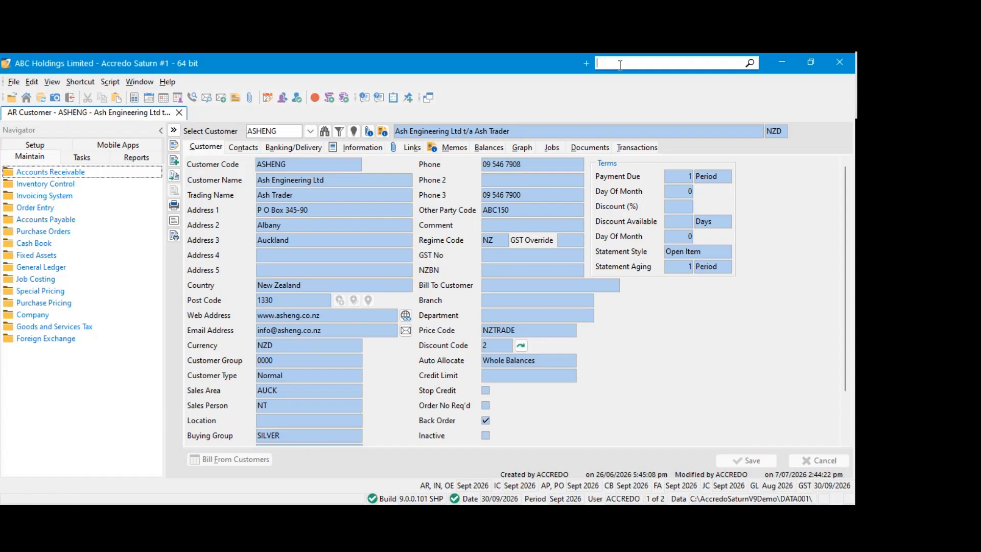
pyautogui.write('add inv asheng')
pyautogui.press('Return')
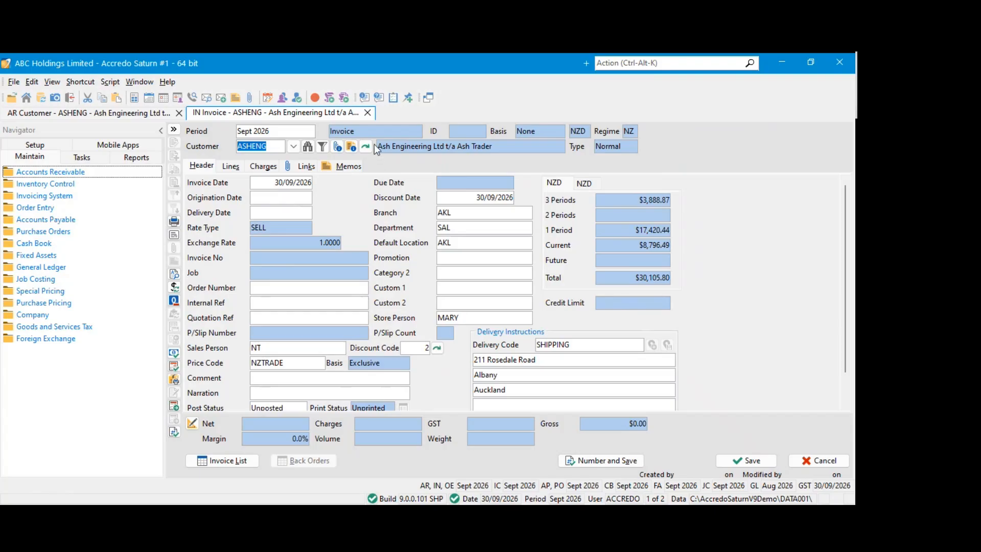
pyautogui.click(353, 116)
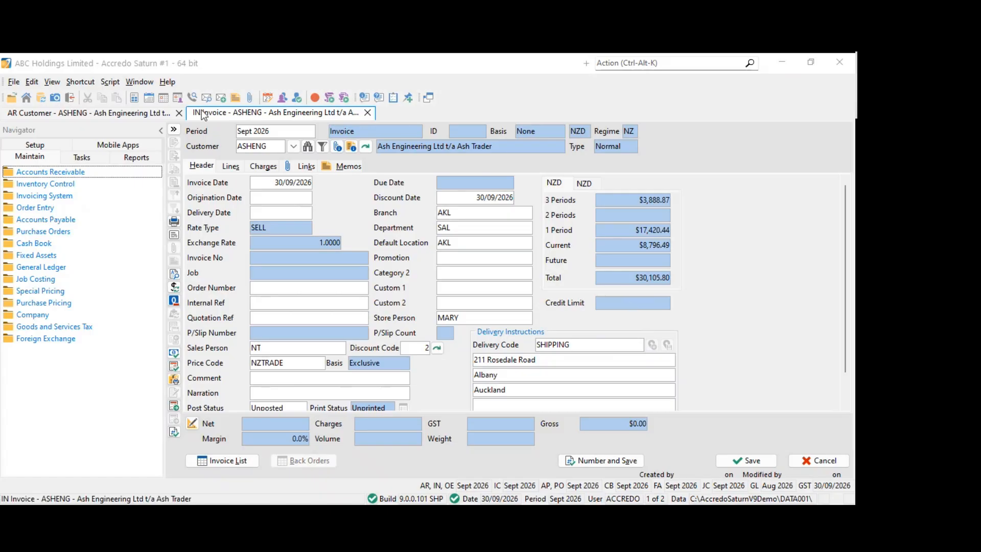
pyautogui.click(334, 117)
pyautogui.click(366, 113)
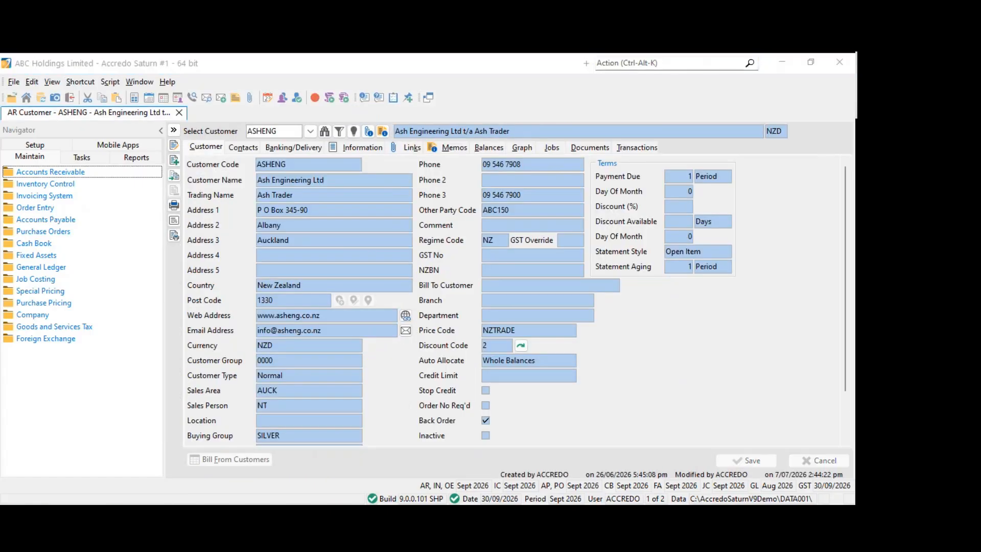
# Customise the customer lookup to show the Trading Name field and apply the change
pyautogui.click(105, 85)
pyautogui.click(288, 129)
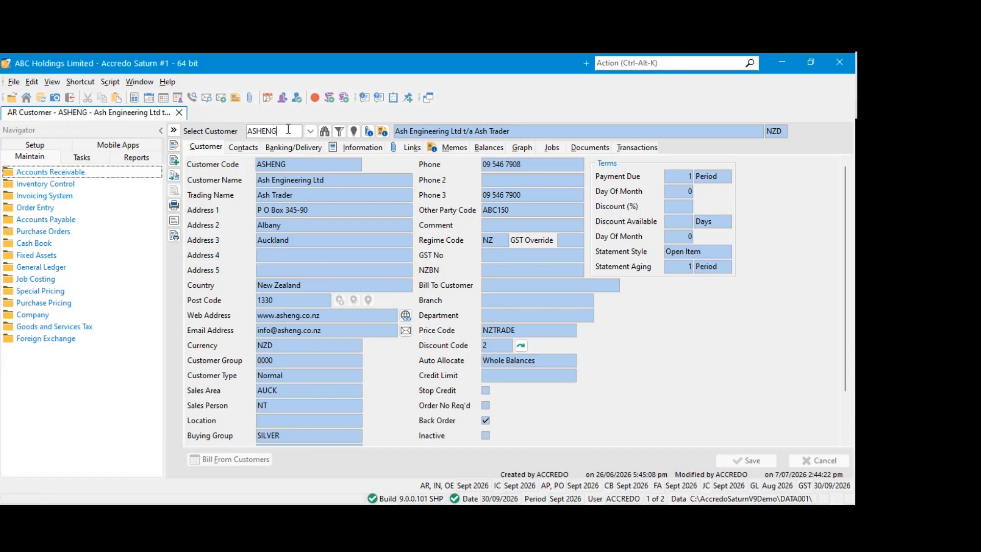
pyautogui.doubleClick(289, 129)
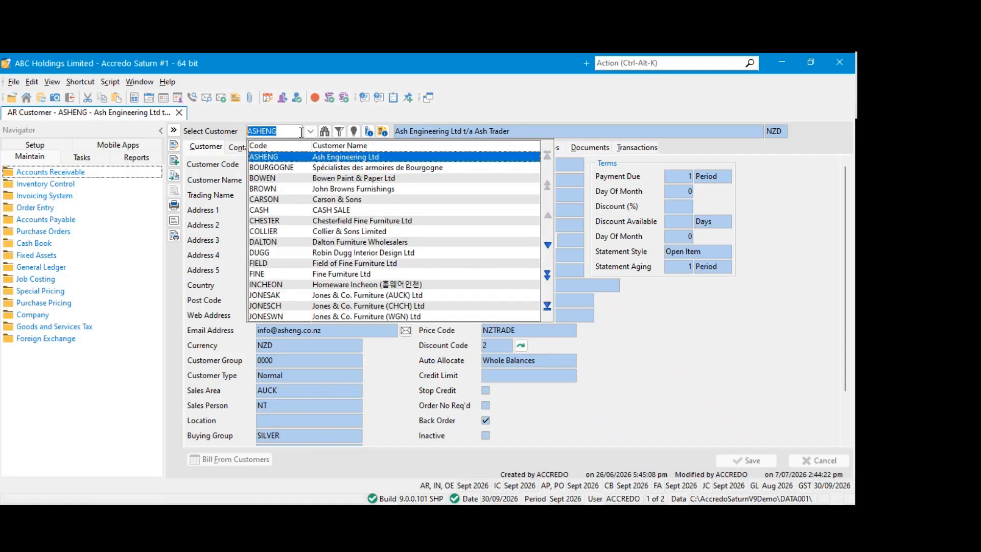
pyautogui.rightClick(290, 131)
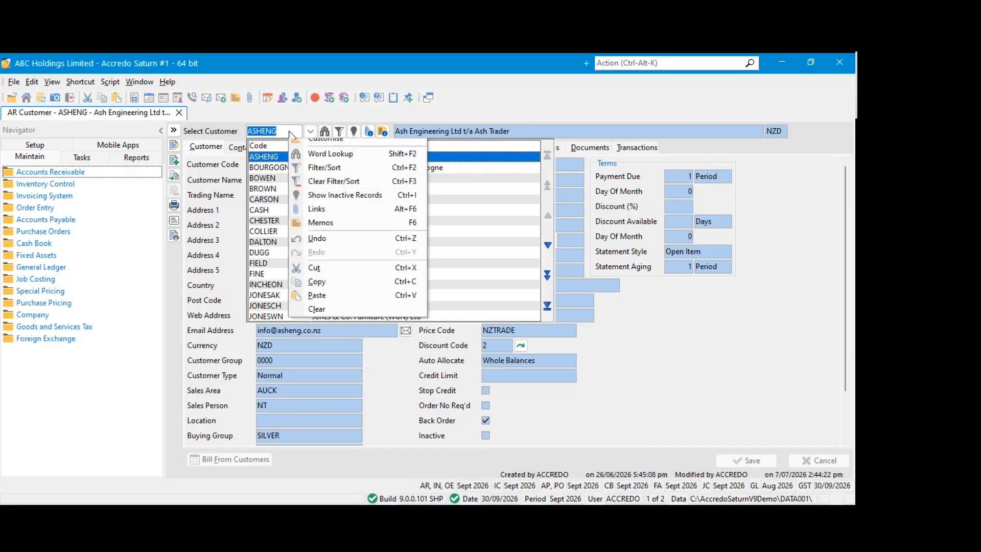
pyautogui.click(325, 143)
pyautogui.scroll(-10, 274, 241)
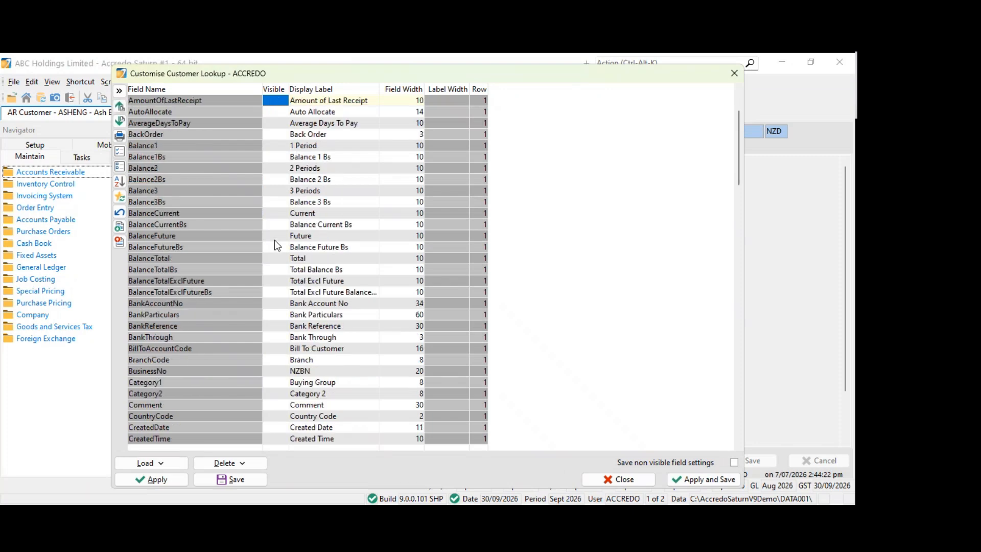
pyautogui.scroll(-13, 274, 231)
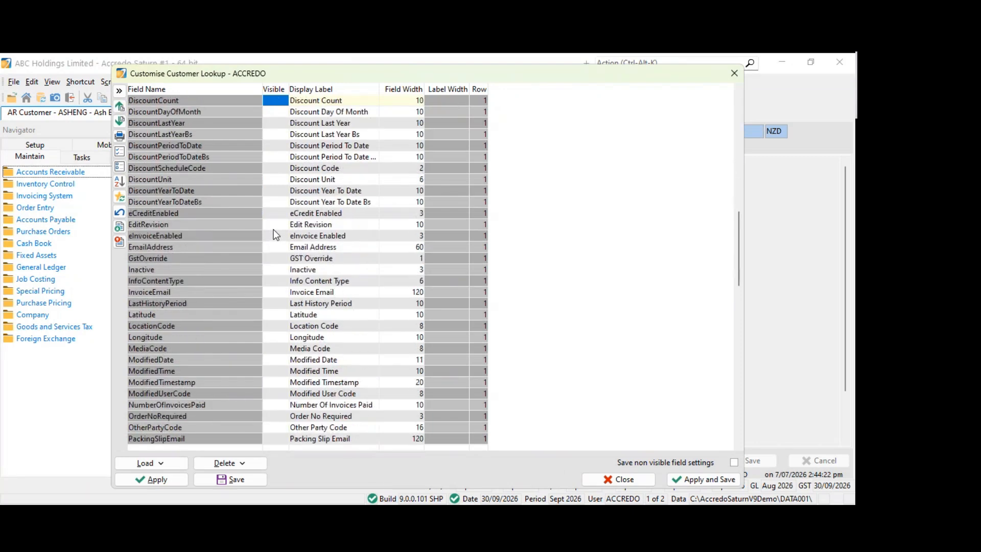
pyautogui.scroll(-6, 221, 332)
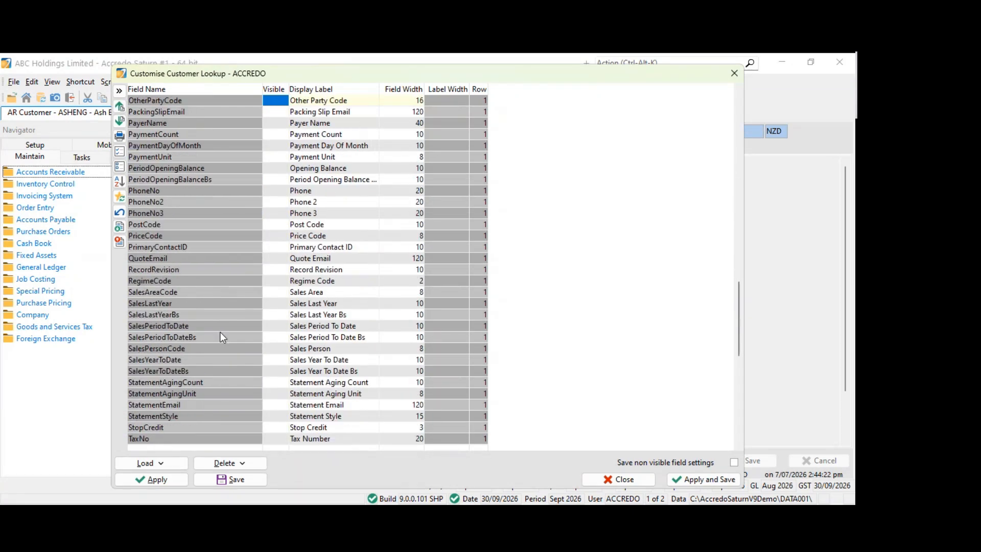
pyautogui.click(176, 478)
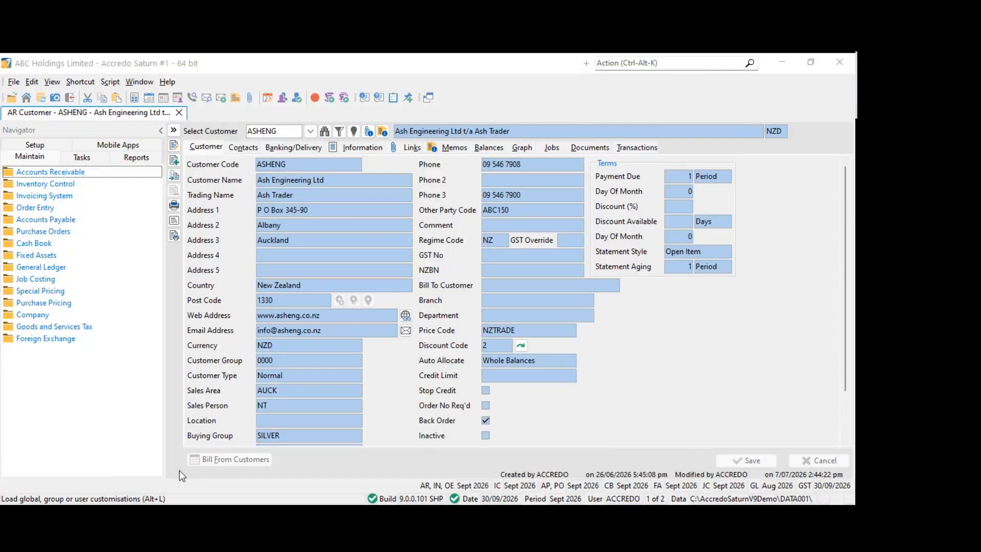
# Check the Trading Name column in the customer lookup list, then close the customer form
pyautogui.click(310, 131)
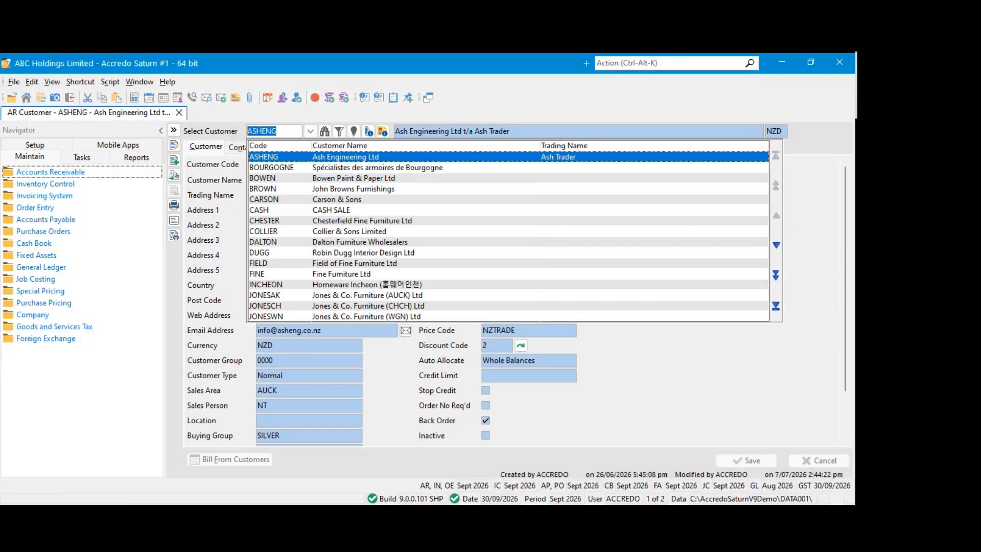
pyautogui.hotkey('alt', 'Tab')
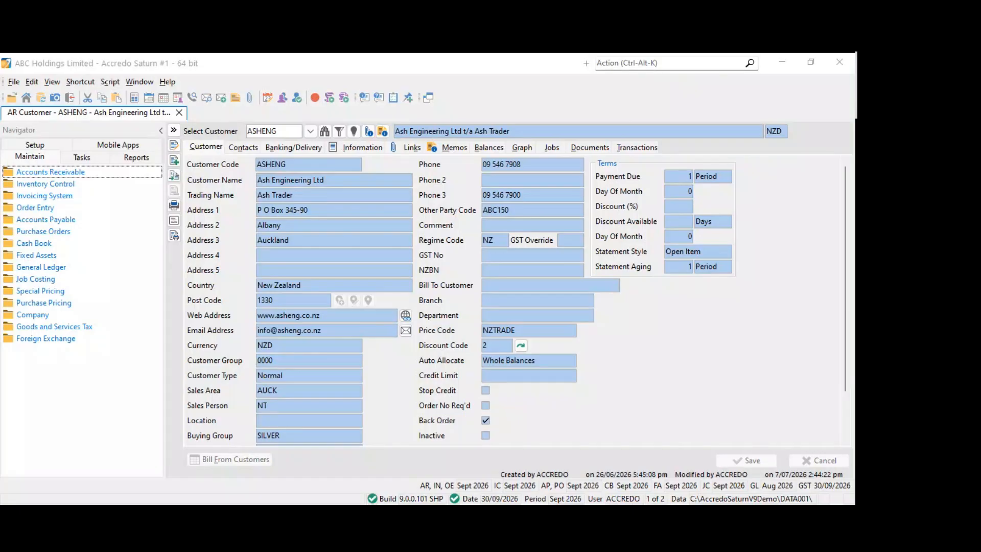
pyautogui.click(179, 113)
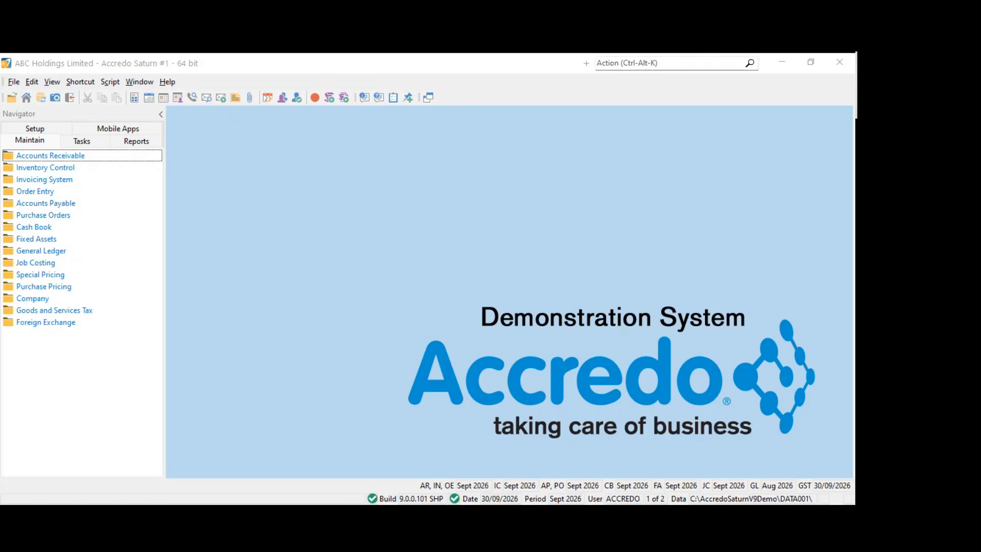
pyautogui.click(400, 238)
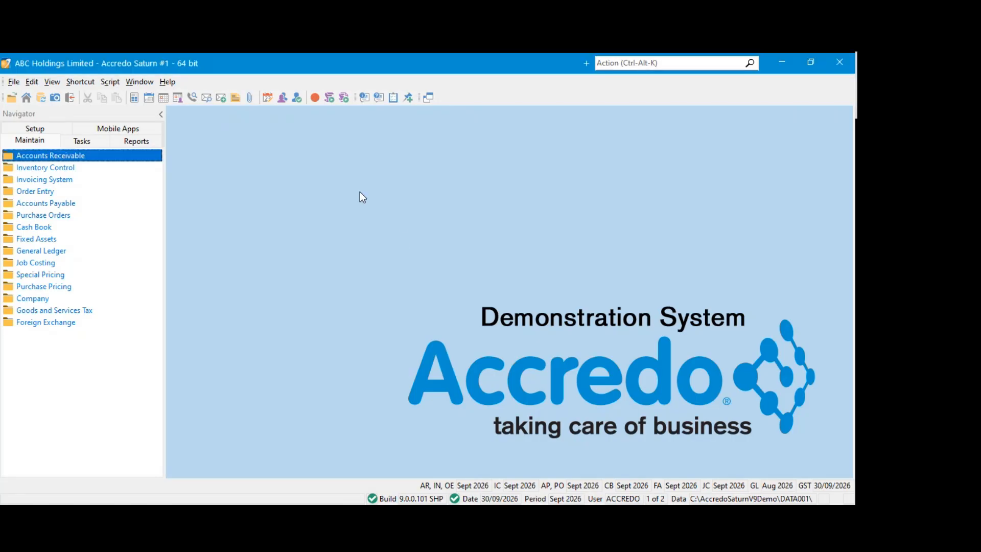
pyautogui.click(40, 128)
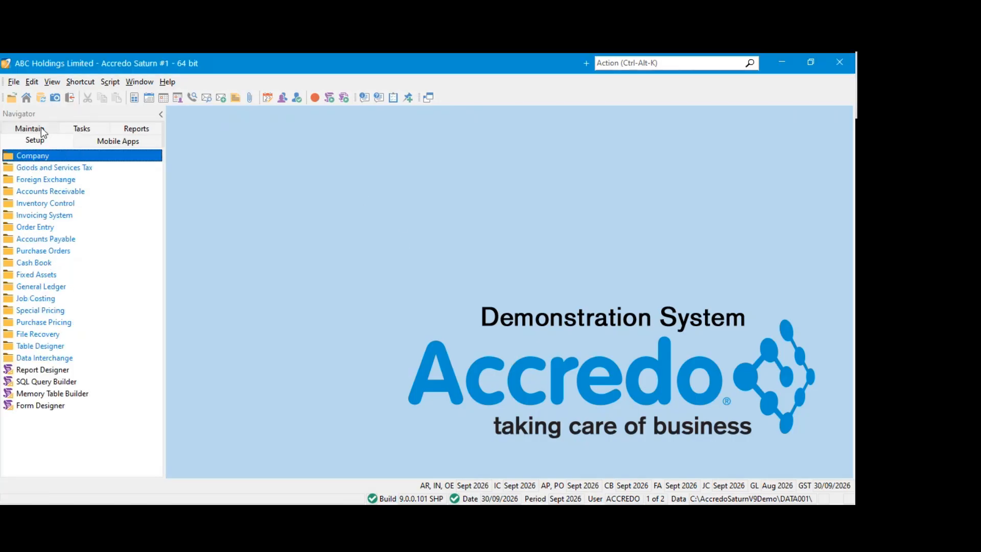
pyautogui.click(41, 128)
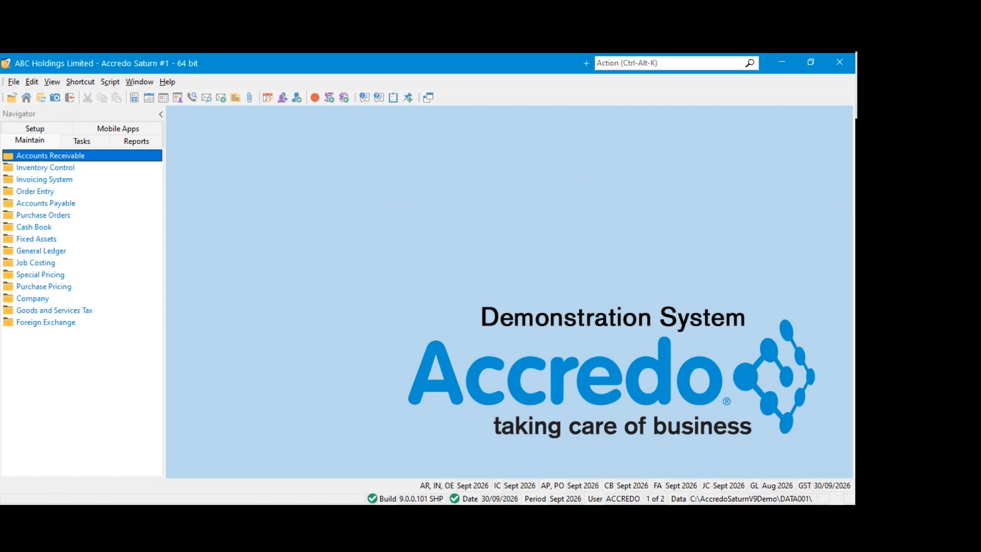
pyautogui.click(363, 255)
pyautogui.click(79, 141)
pyautogui.click(47, 172)
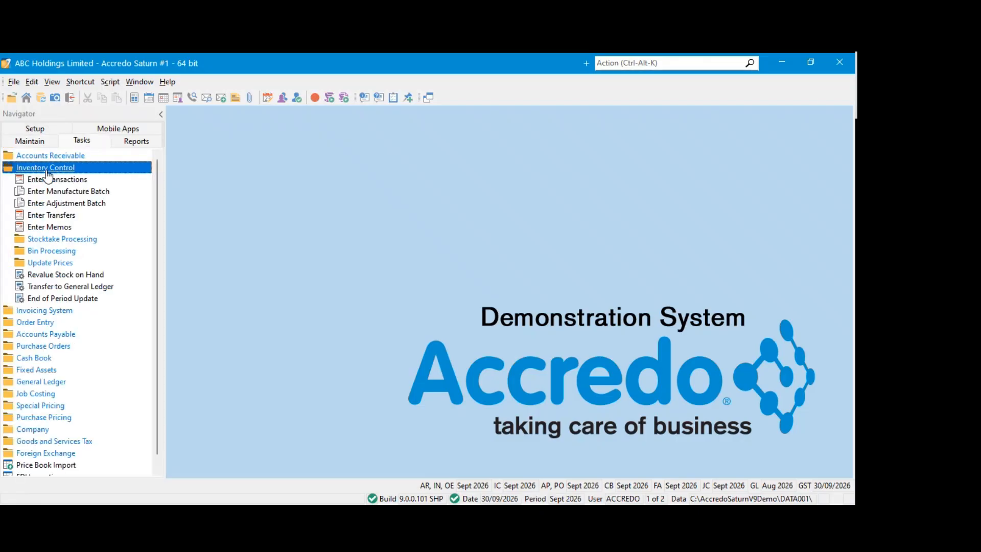
pyautogui.click(47, 171)
pyautogui.click(37, 182)
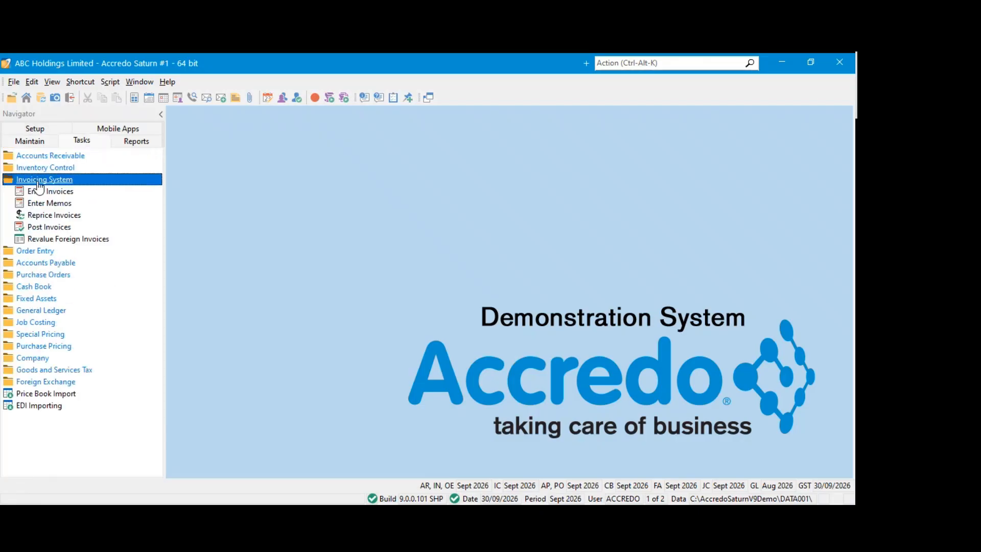
# Run the Accounts Receivable Print Statements report to screen with default options, look through the statements and close the report
pyautogui.click(136, 141)
pyautogui.click(58, 167)
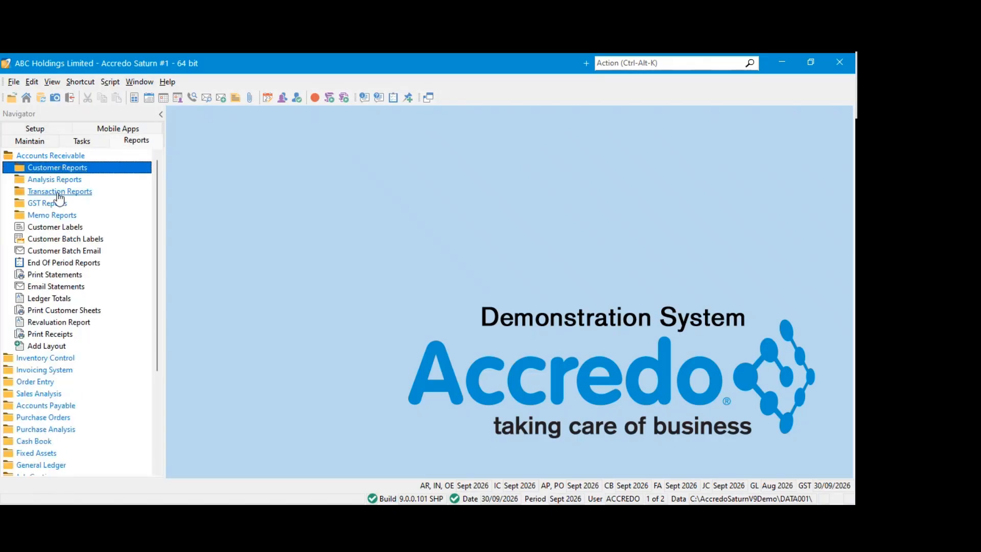
pyautogui.click(61, 276)
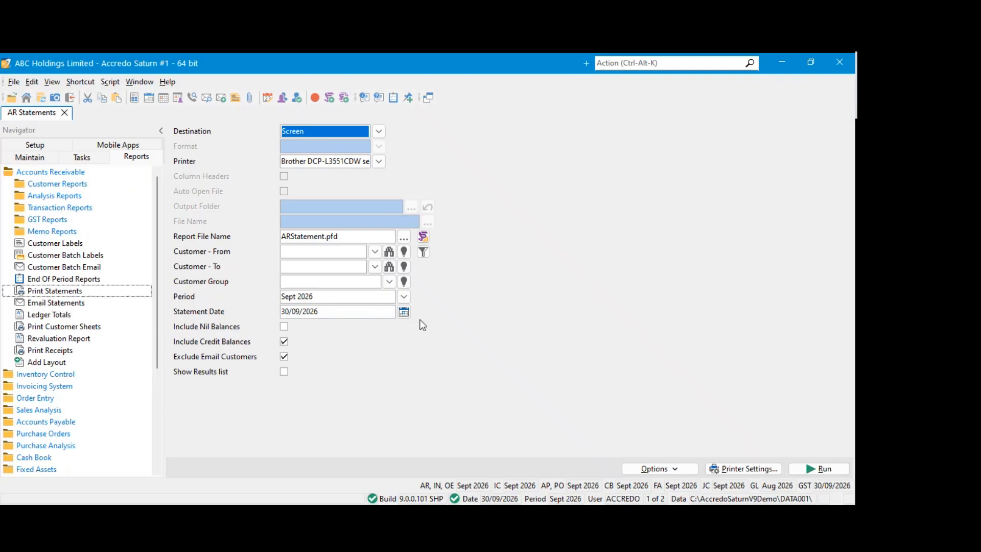
pyautogui.click(818, 469)
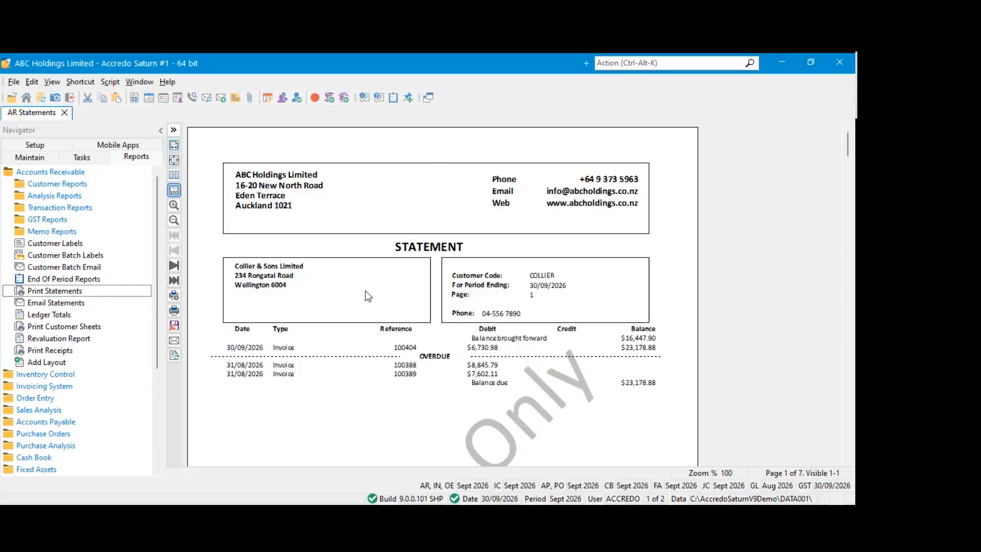
pyautogui.scroll(-2, 366, 290)
pyautogui.click(64, 113)
# Rerun Print Statements to screen with Show Results list enabled, browse to the last page and close the report
pyautogui.click(61, 275)
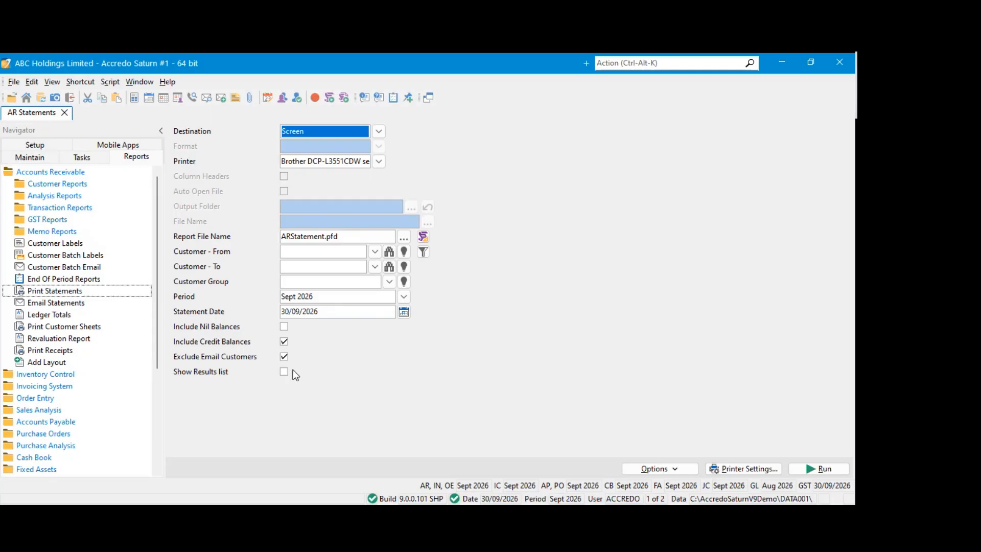
pyautogui.click(284, 372)
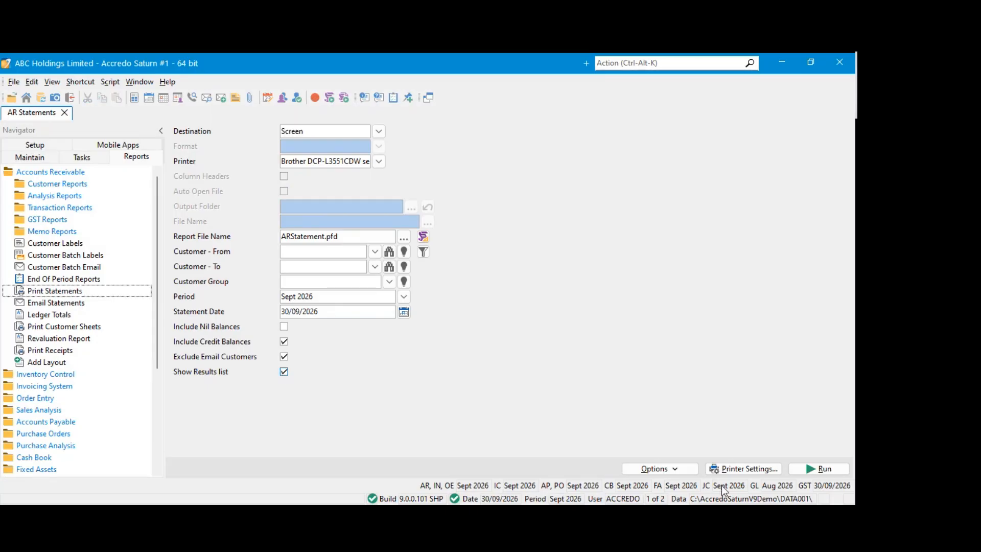
pyautogui.click(805, 473)
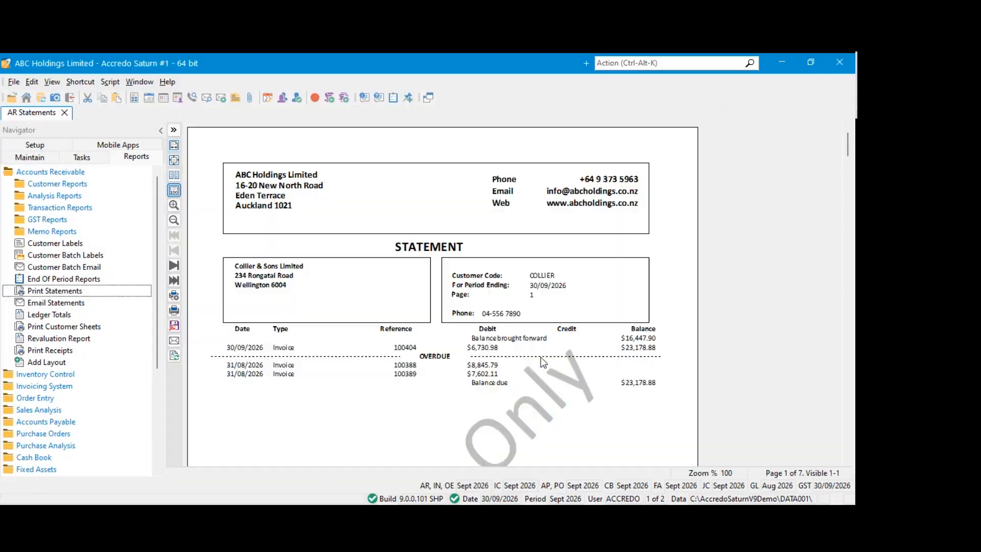
pyautogui.scroll(-10, 474, 327)
pyautogui.scroll(5, 474, 327)
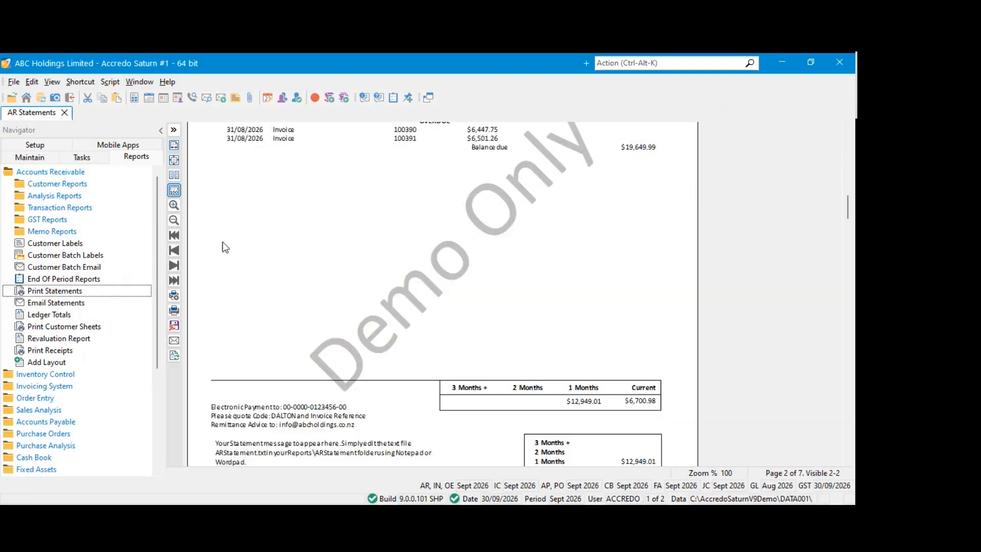
pyautogui.click(174, 280)
pyautogui.click(65, 115)
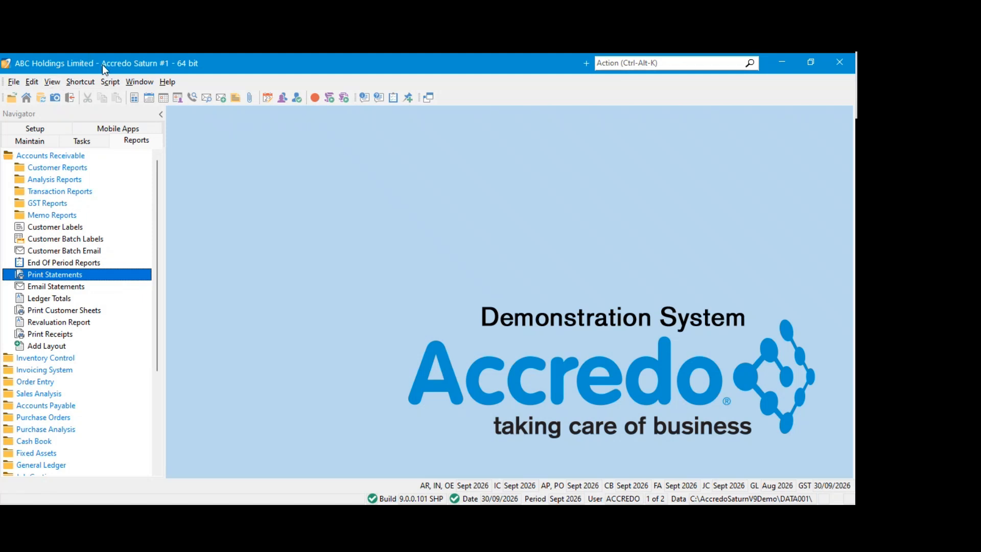
# Open Preferences, review the General and Display settings, and close them without changes
pyautogui.click(51, 83)
pyautogui.click(115, 262)
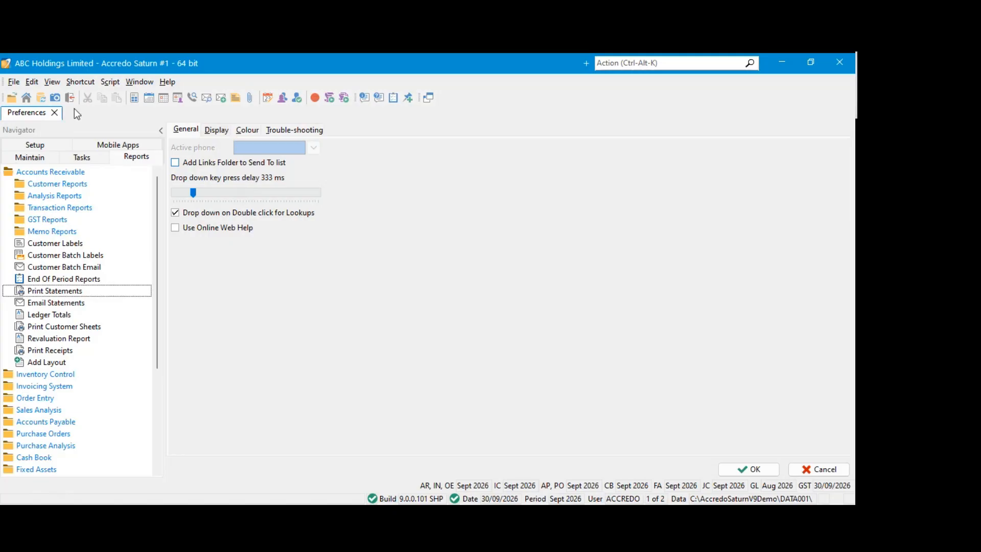
pyautogui.click(54, 113)
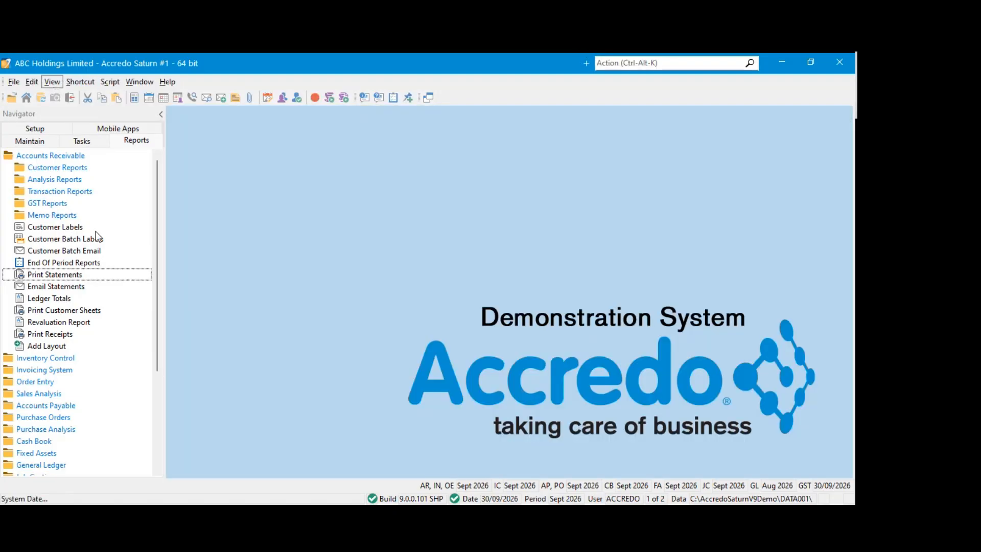
pyautogui.click(104, 259)
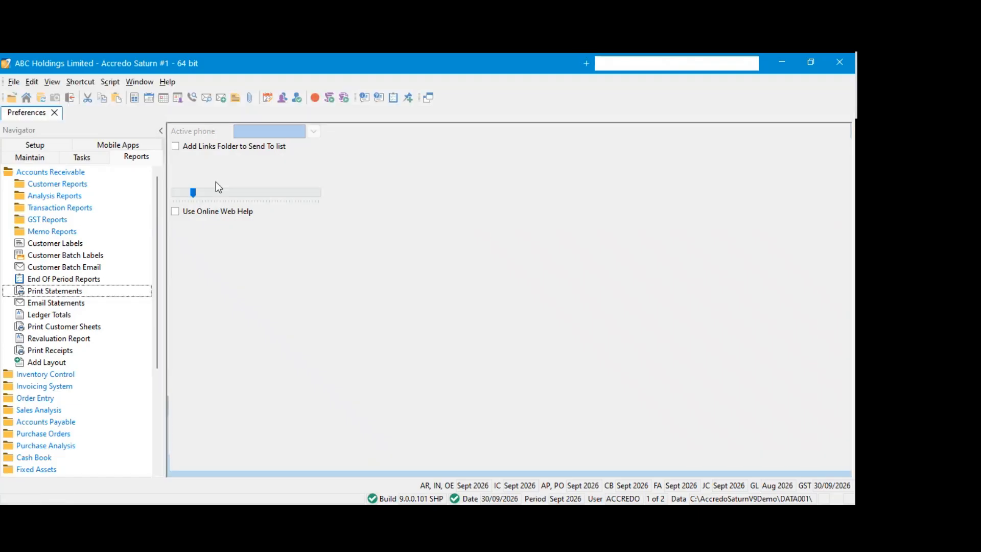
pyautogui.click(218, 133)
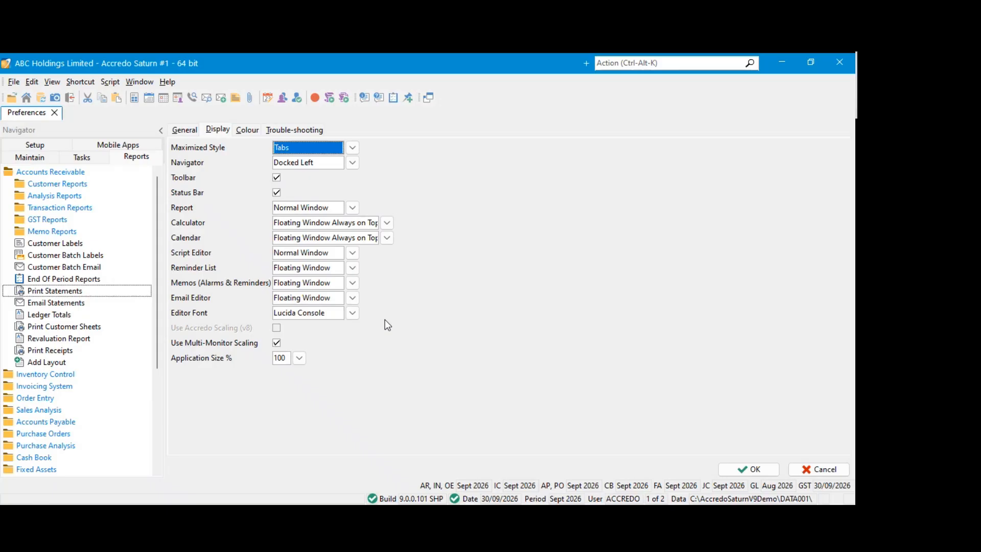
pyautogui.hotkey('alt', 'Tab')
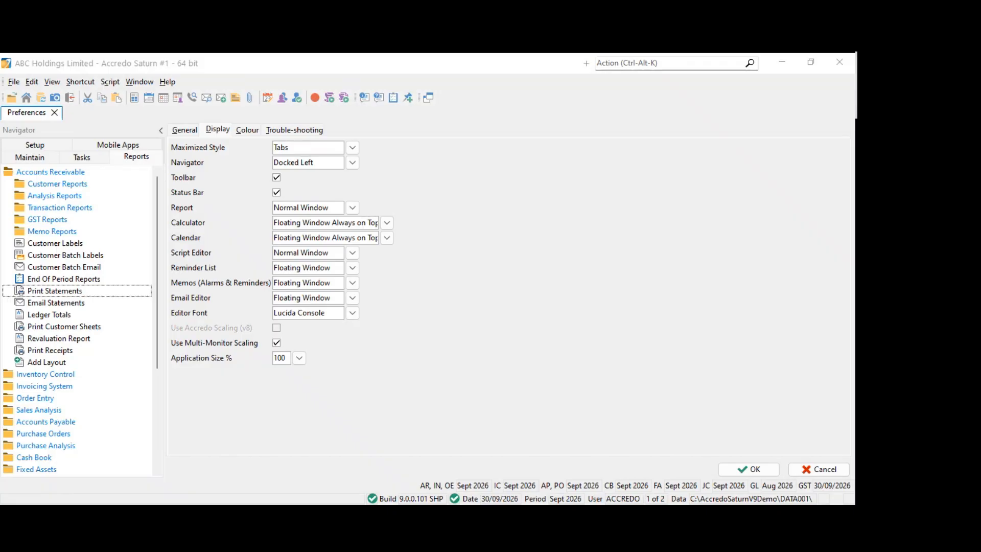
pyautogui.click(575, 229)
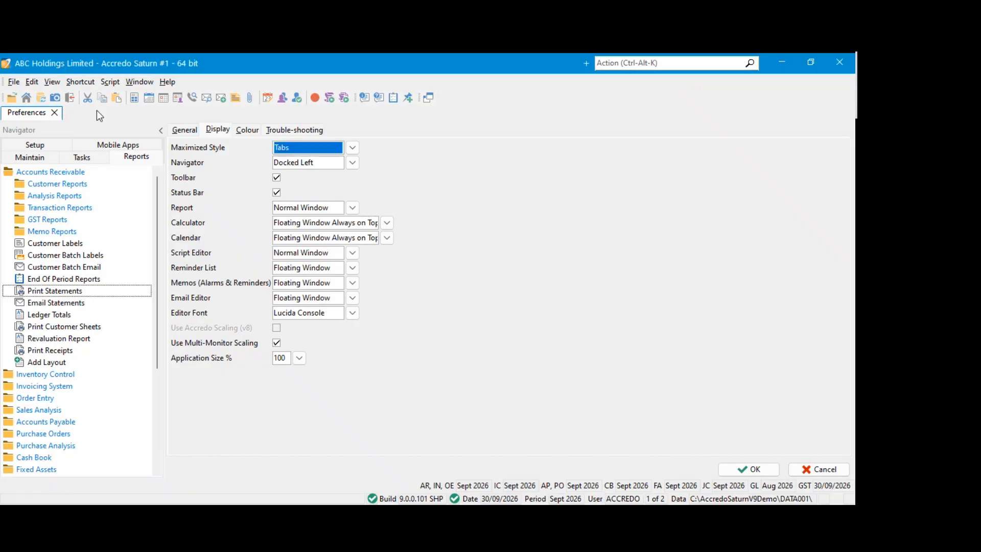
pyautogui.click(54, 113)
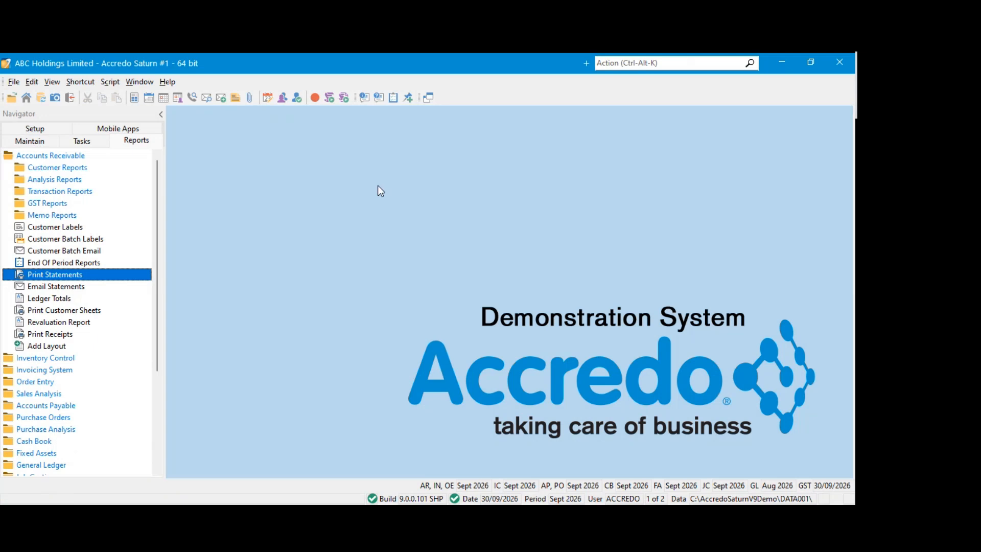
# Enable Show Results list for Batch Printing in the Invoicing System settings and save them
pyautogui.click(34, 129)
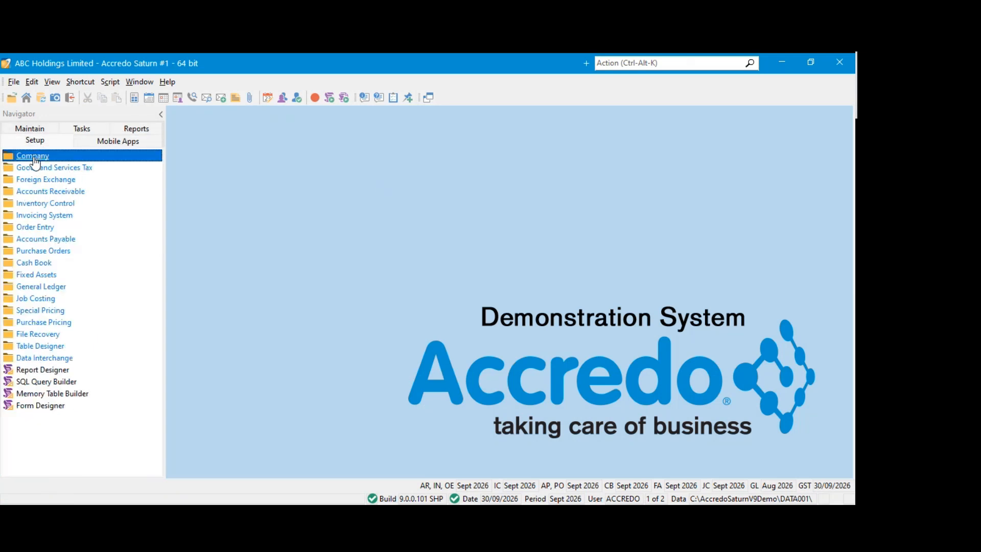
pyautogui.click(39, 226)
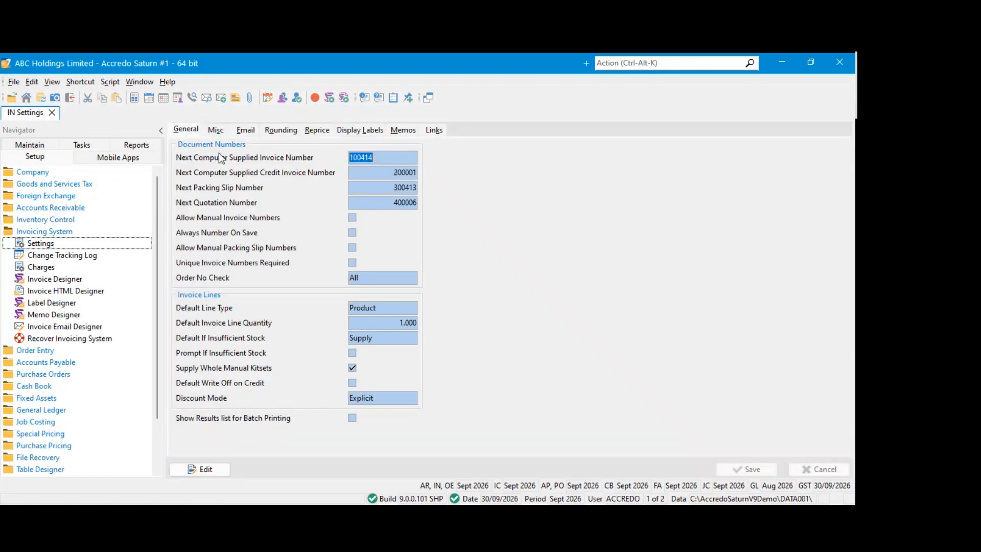
pyautogui.click(205, 468)
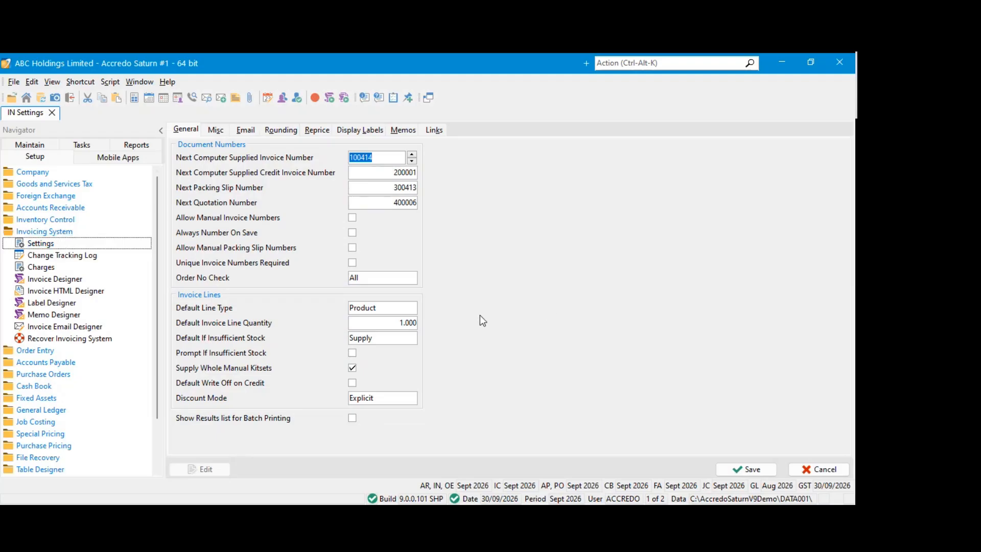
pyautogui.click(258, 417)
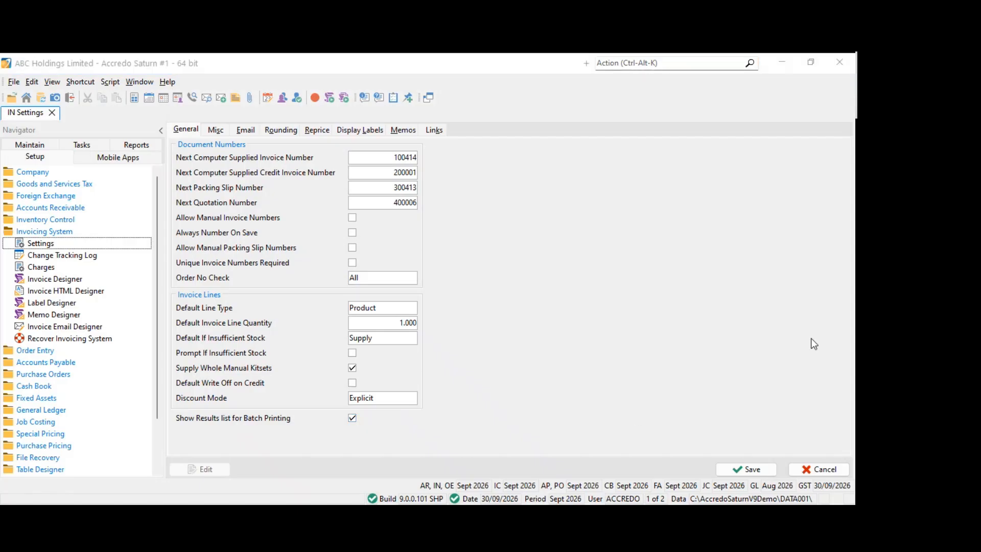
pyautogui.click(747, 469)
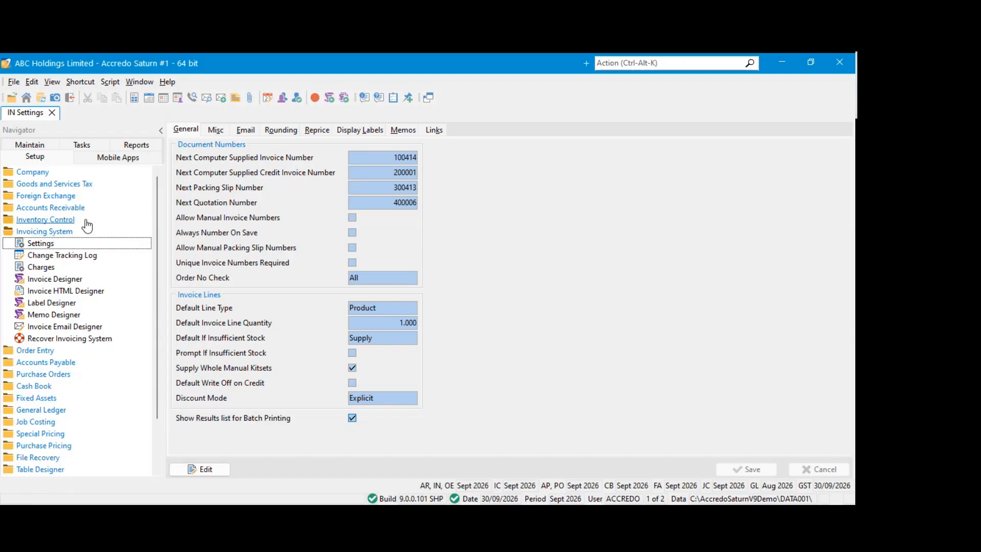
# Run the Invoicing System Print Invoices report to screen with Show Results list enabled and branch AKL
pyautogui.click(64, 147)
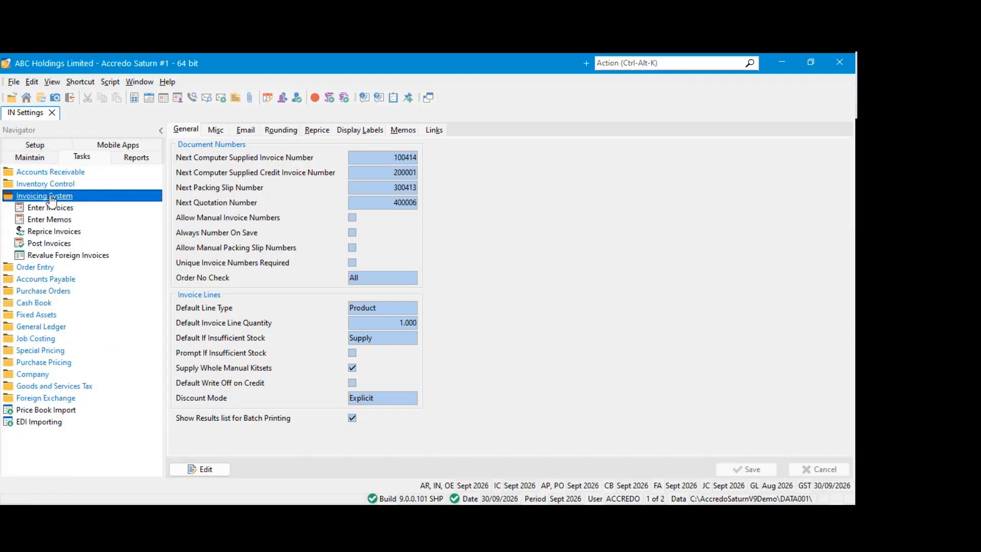
pyautogui.click(127, 158)
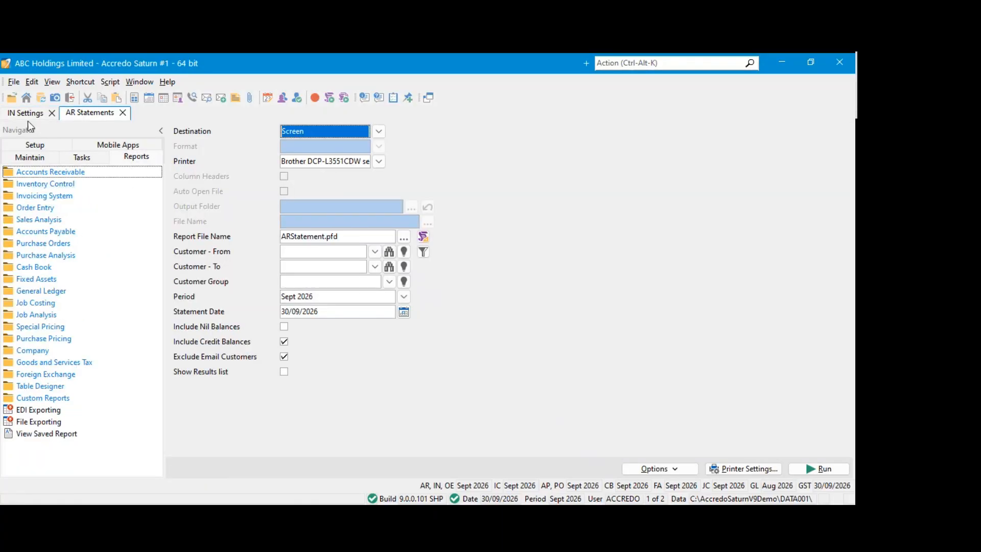
pyautogui.click(26, 115)
pyautogui.click(89, 114)
pyautogui.click(51, 196)
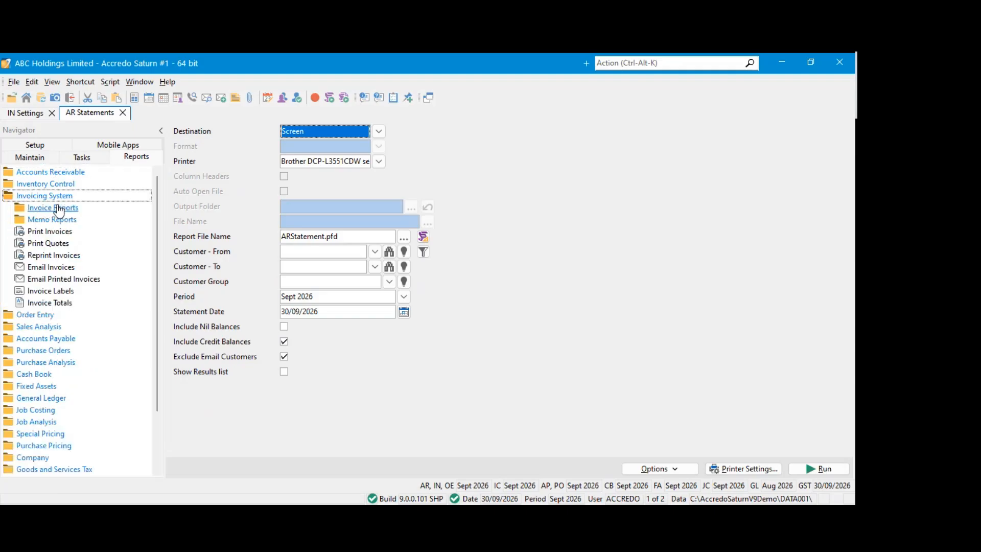
pyautogui.click(59, 232)
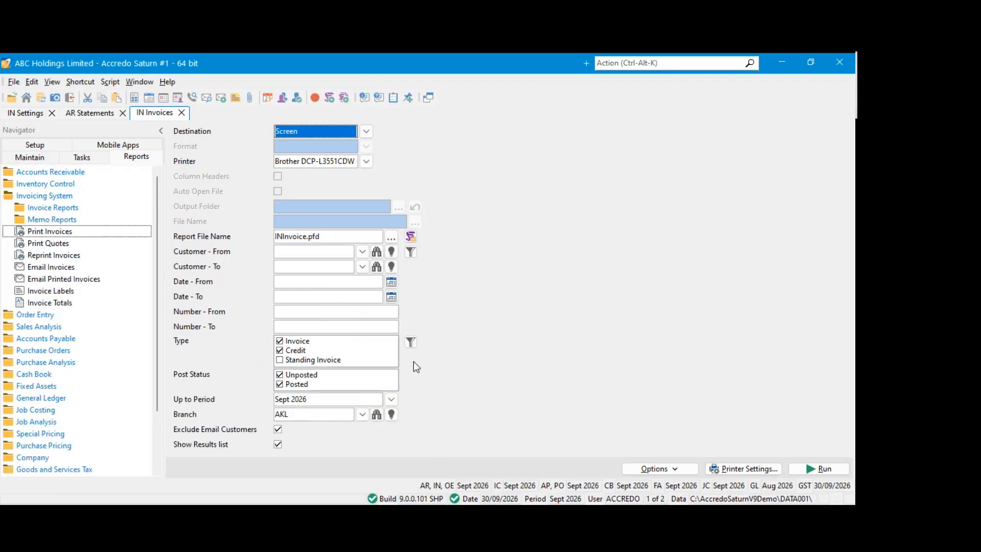
pyautogui.click(819, 469)
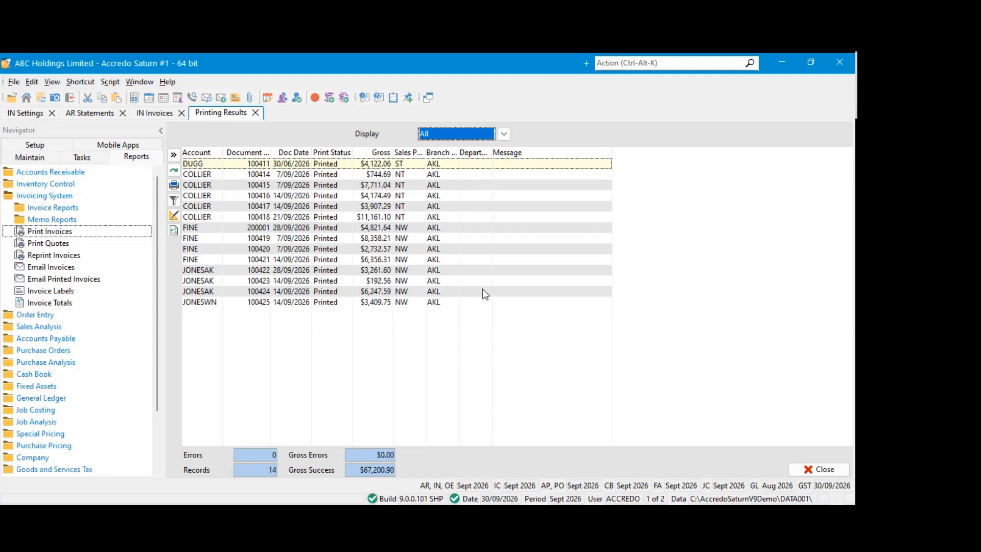
# Browse the Printing Results list to examine the print status, gross amount and branch of each invoice
pyautogui.press('Down')
pyautogui.press('Down')
pyautogui.press('Down')
pyautogui.press('Down')
pyautogui.press('Down')
pyautogui.press('Down')
pyautogui.press('Down')
pyautogui.press('Down')
pyautogui.press('Down')
pyautogui.press('Down')
pyautogui.press('Down')
pyautogui.press('Down')
pyautogui.press('Down')
pyautogui.press('Up')
pyautogui.press('Up')
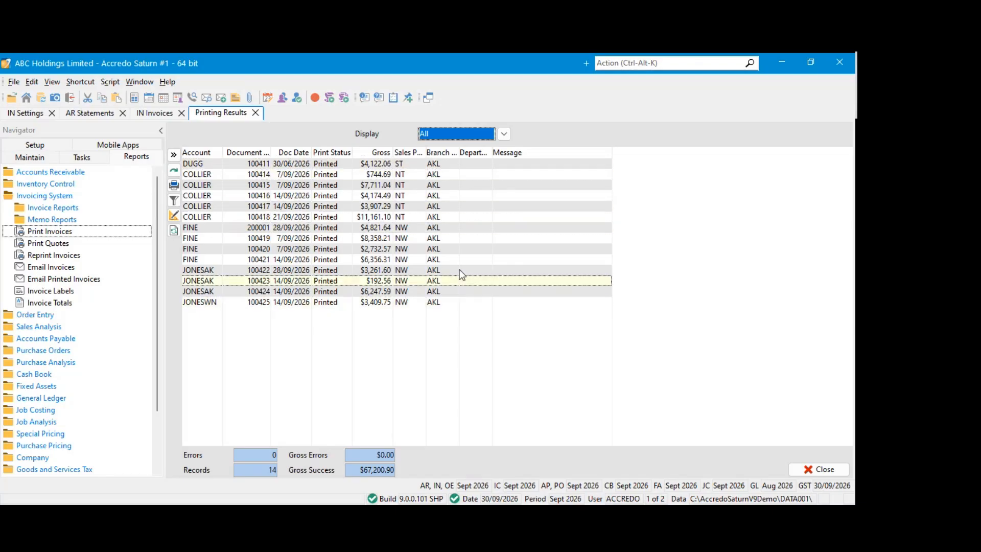
pyautogui.press('Up')
pyautogui.press('Up')
pyautogui.press('Up')
pyautogui.press('Up')
pyautogui.press('Up')
pyautogui.press('Up')
pyautogui.press('Up')
pyautogui.press('Up')
pyautogui.press('Up')
pyautogui.press('Up')
pyautogui.press('Up')
pyautogui.press('Down')
pyautogui.press('Down')
pyautogui.press('Down')
pyautogui.press('Down')
pyautogui.press('Down')
pyautogui.press('Down')
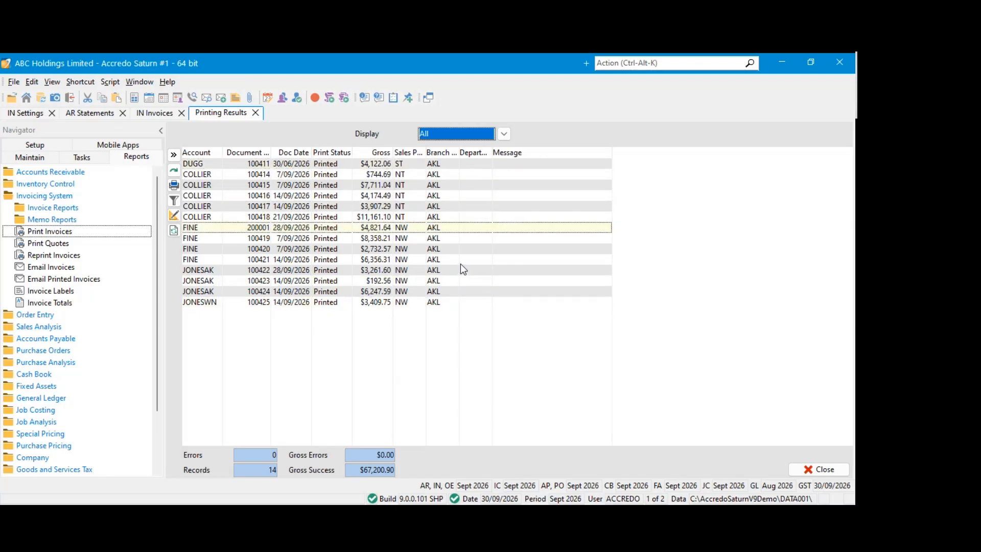
pyautogui.press('Down')
pyautogui.press('Down')
pyautogui.press('Down')
pyautogui.press('Down')
pyautogui.press('Down')
pyautogui.press('Down')
pyautogui.press('Down')
# Open the first COLLIER invoice from the Printing Results list, close it, and close the results list
pyautogui.click(303, 175)
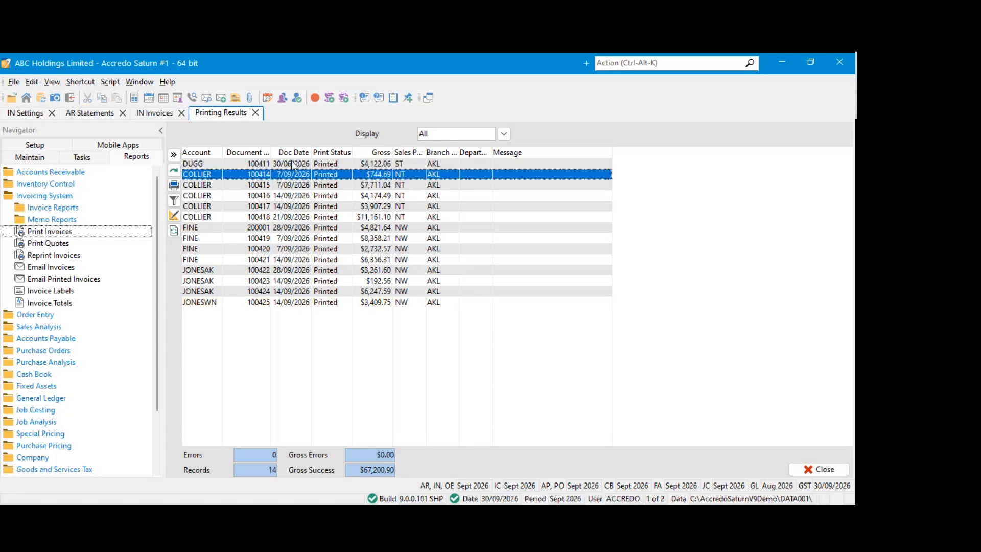
pyautogui.doubleClick(297, 174)
pyautogui.click(426, 114)
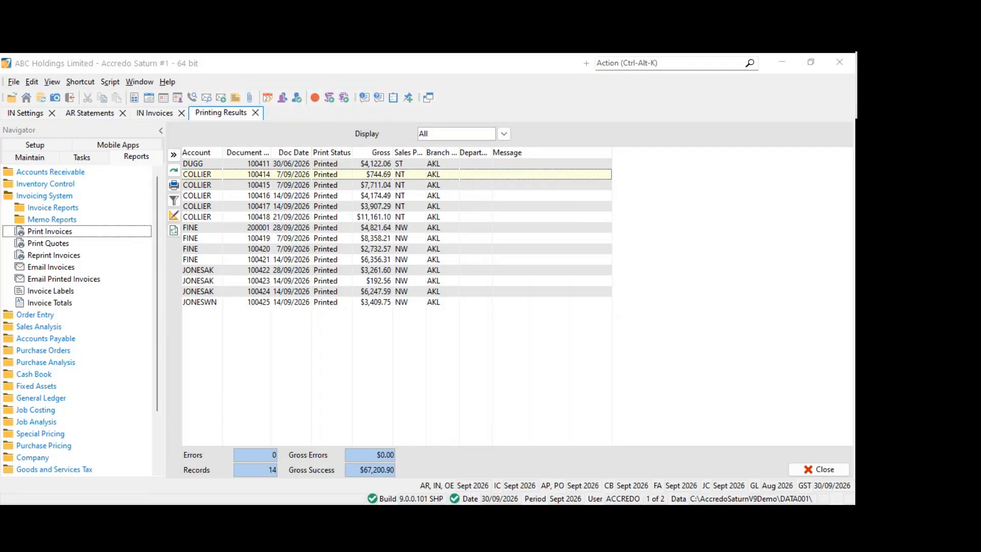
pyautogui.click(301, 249)
pyautogui.click(256, 113)
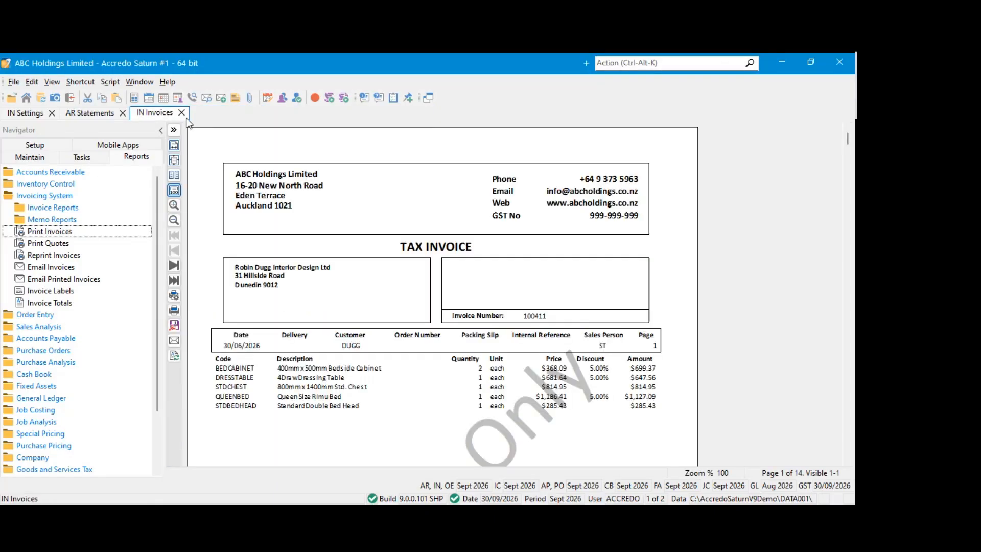
# Close the invoice preview, AR Statements and IN Settings forms, and narrow the Navigator pane slightly
pyautogui.click(181, 113)
pyautogui.click(122, 113)
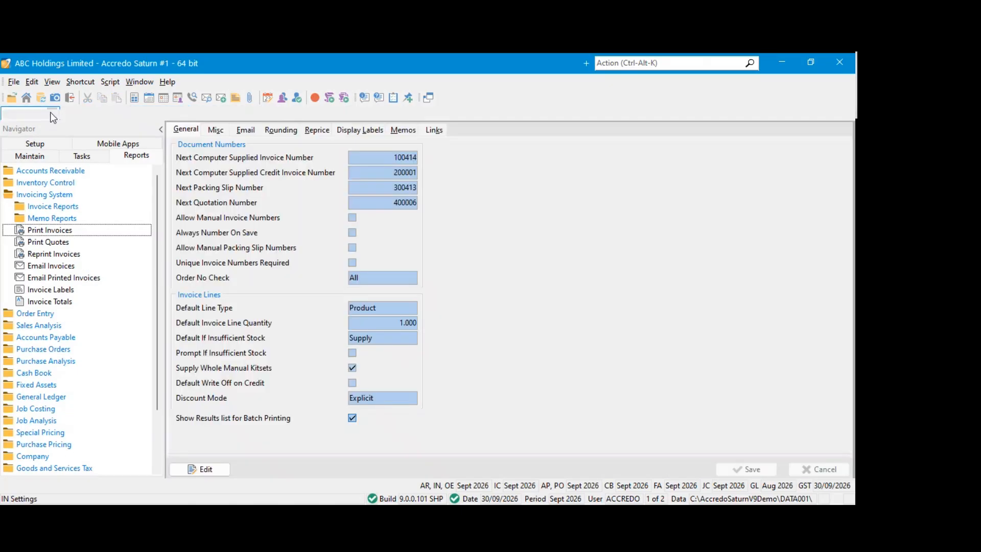
pyautogui.click(52, 113)
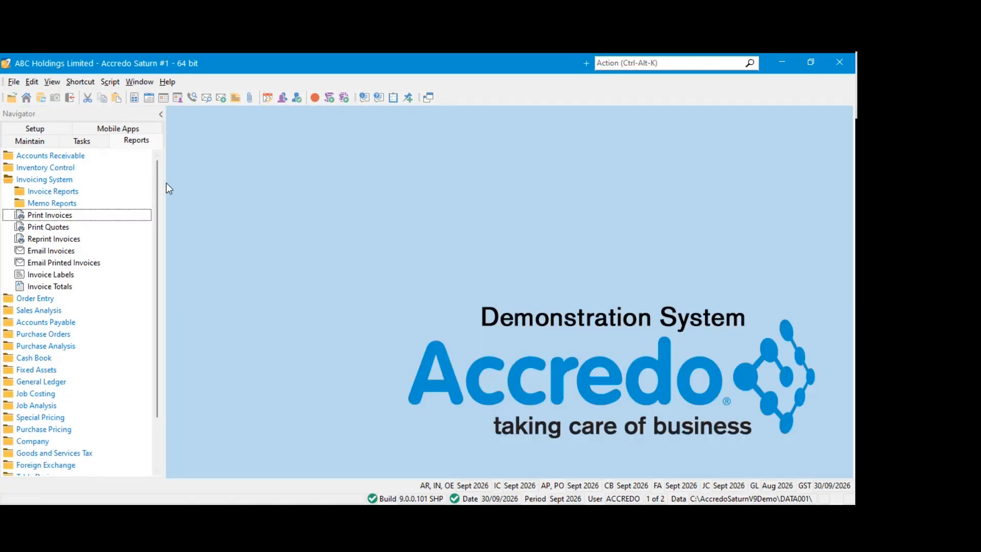
pyautogui.moveTo(163, 182); pyautogui.dragTo(152, 183)
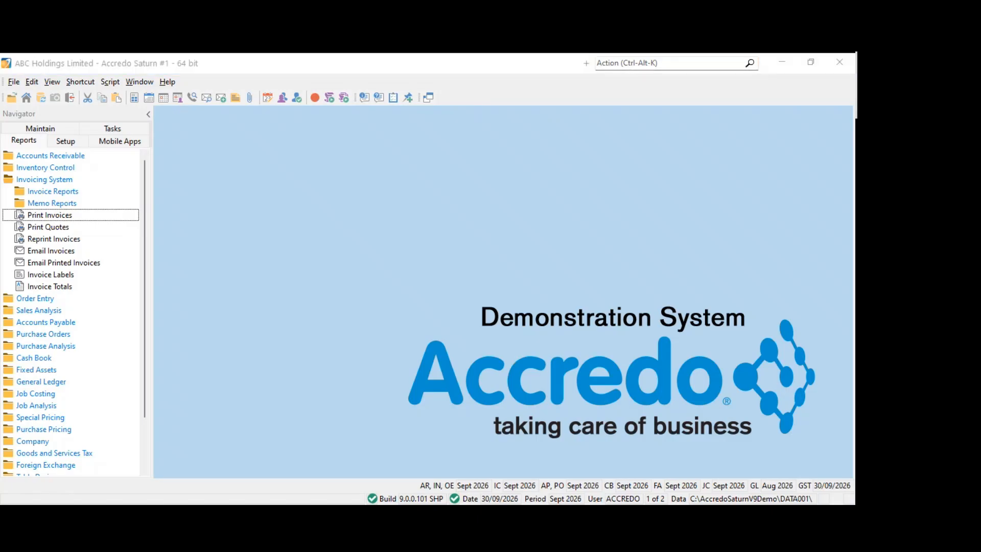
# Switch to Accredo Web in the browser and sign in with the prefilled username and password
pyautogui.click(333, 210)
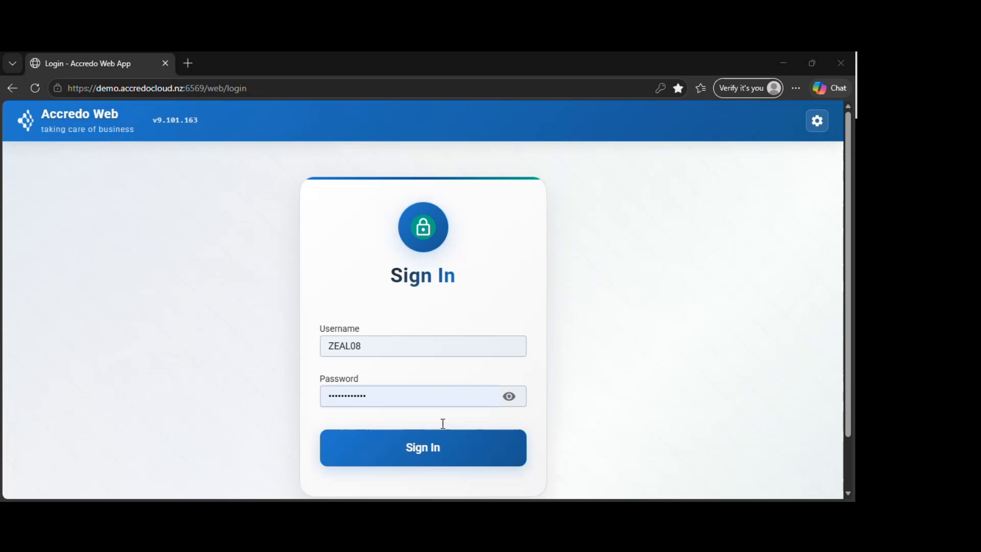
pyautogui.click(472, 448)
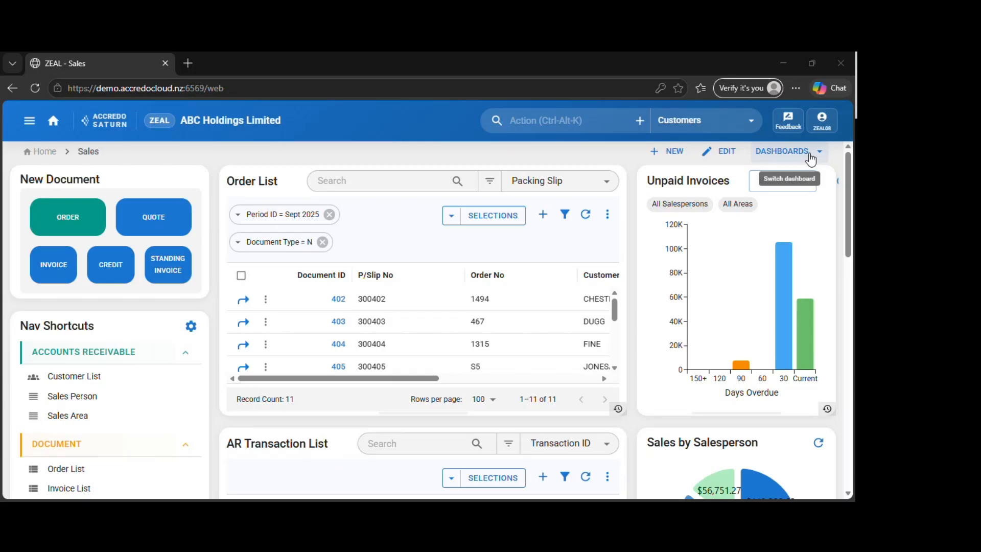
# Look over the Sales dashboard's widgets and view the main navigation menu's top-level modules
pyautogui.scroll(-6, 654, 317)
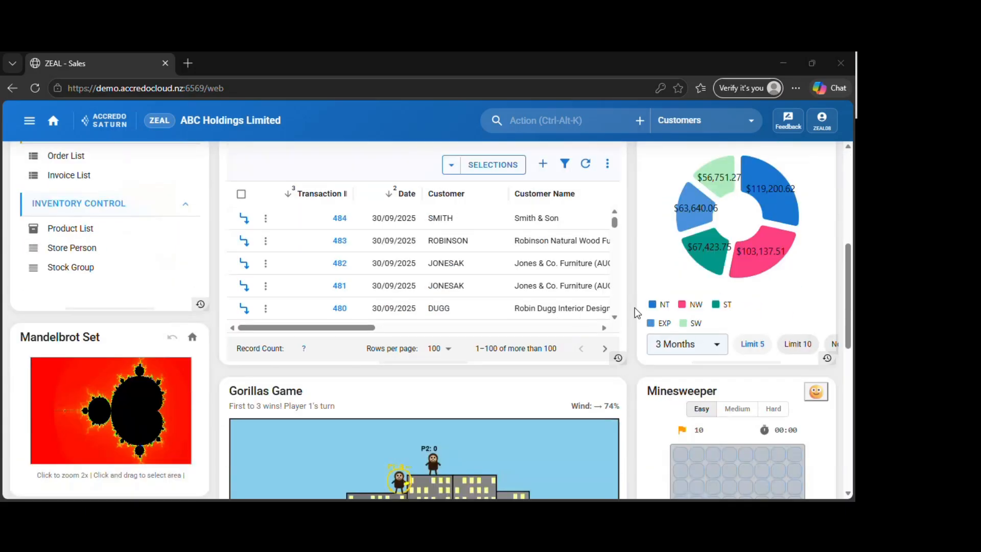
pyautogui.scroll(6, 636, 313)
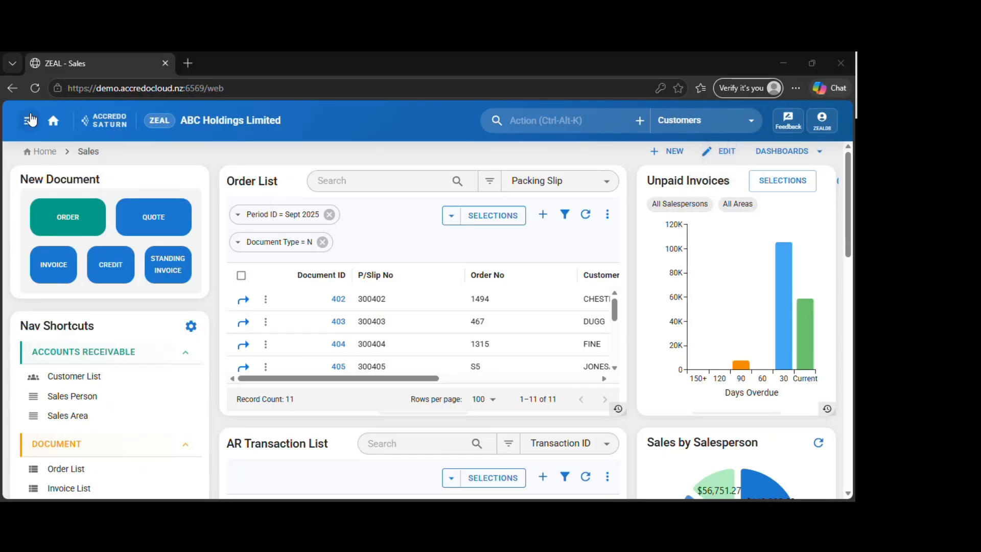
pyautogui.click(29, 121)
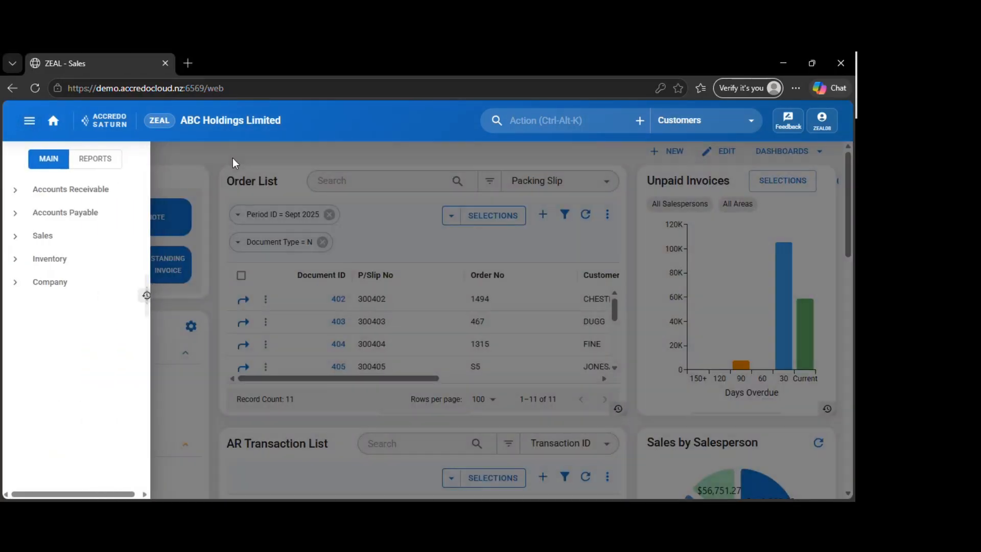
pyautogui.click(232, 158)
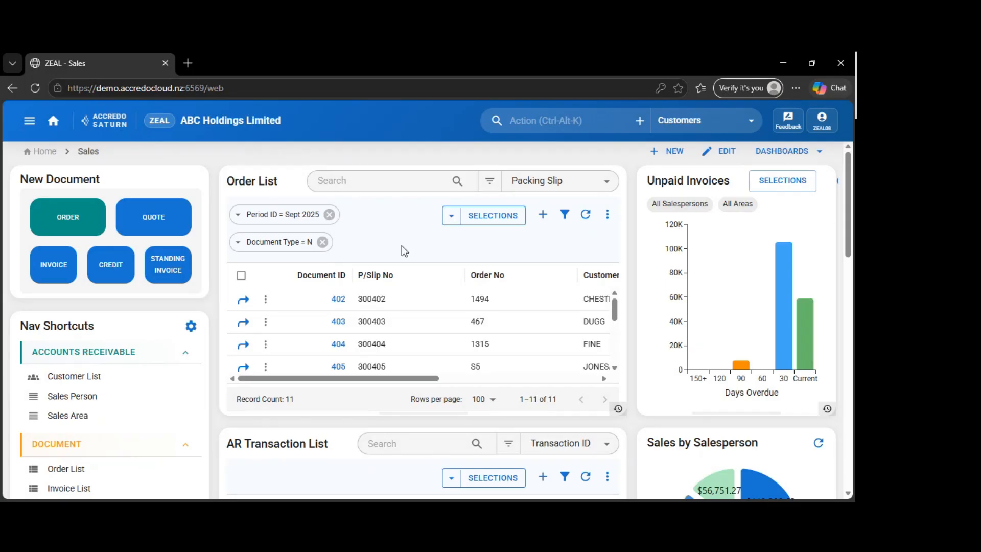
pyautogui.scroll(-5, 212, 202)
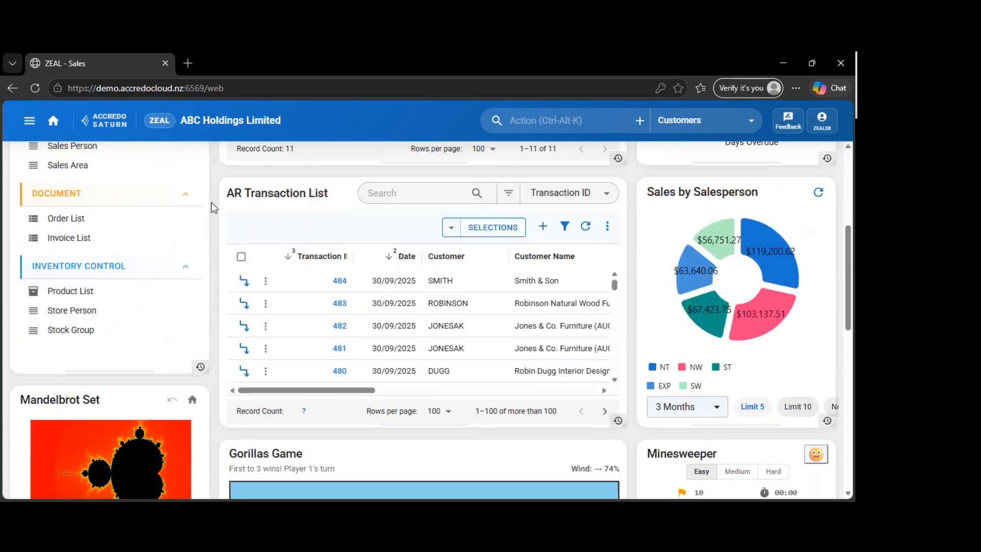
pyautogui.scroll(5, 210, 198)
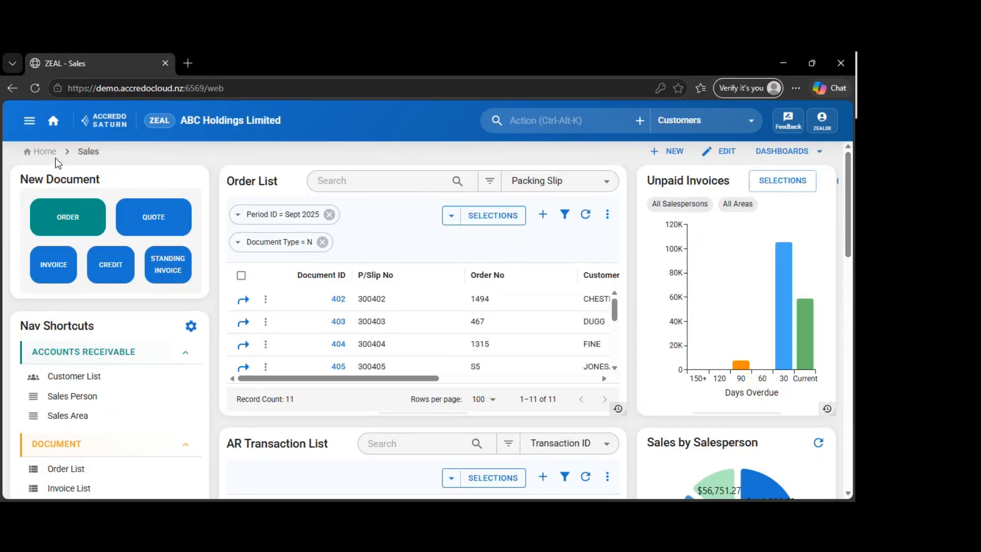
# View the Reports navigation, return to the main navigation and expand its Accounts Payable group
pyautogui.click(29, 120)
pyautogui.click(94, 163)
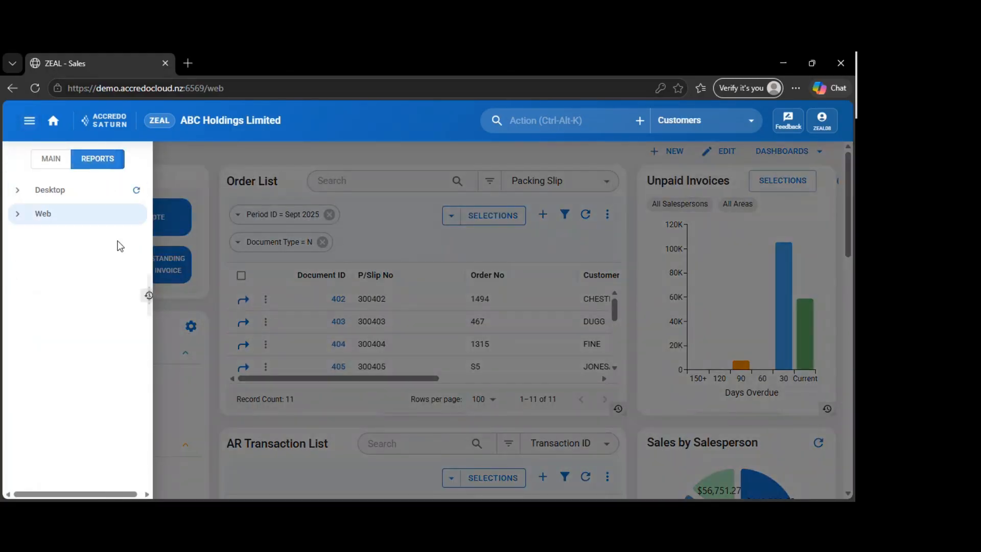
pyautogui.click(52, 158)
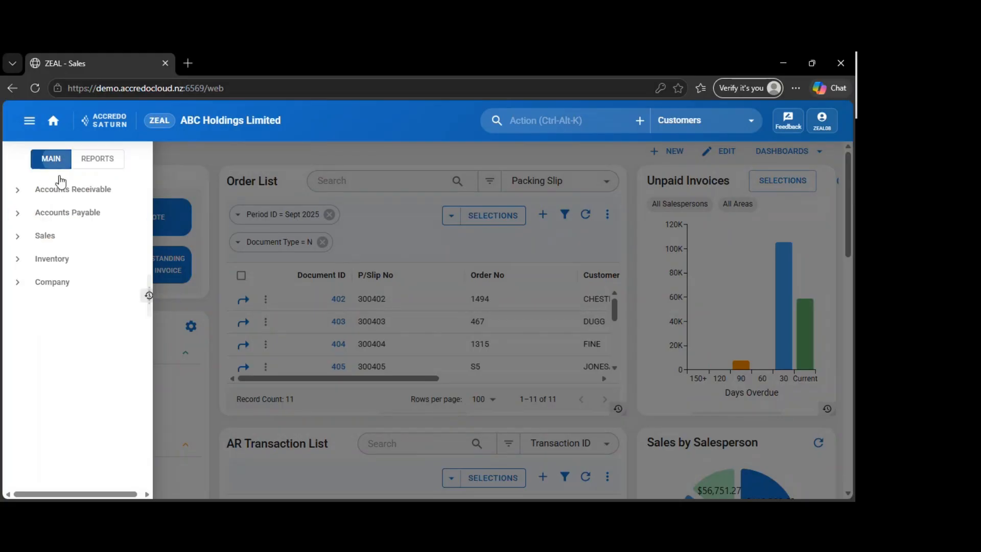
pyautogui.click(18, 214)
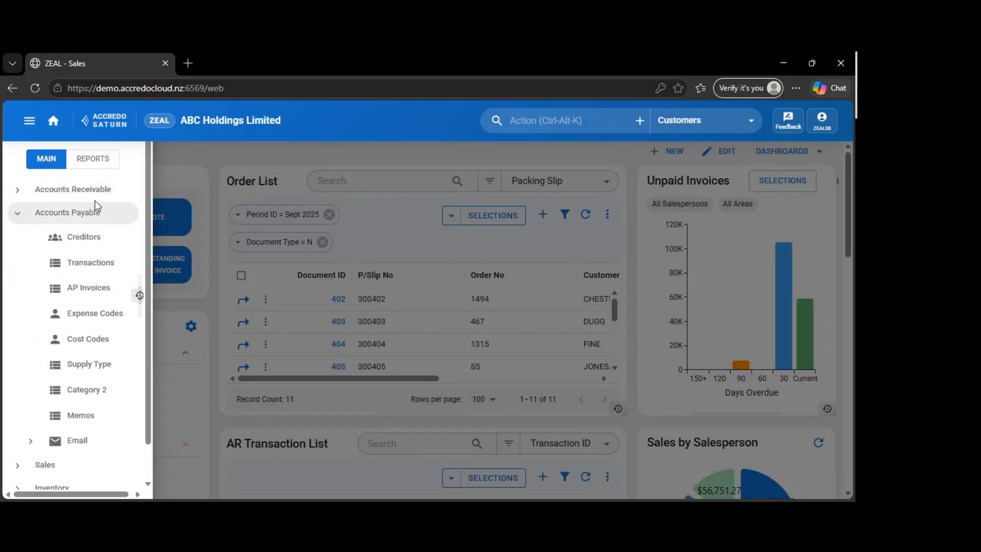
# Open the Expense Analysis Summary report from the Desktop reports' Accounts Payable Analysis Reports group
pyautogui.click(97, 159)
pyautogui.click(17, 190)
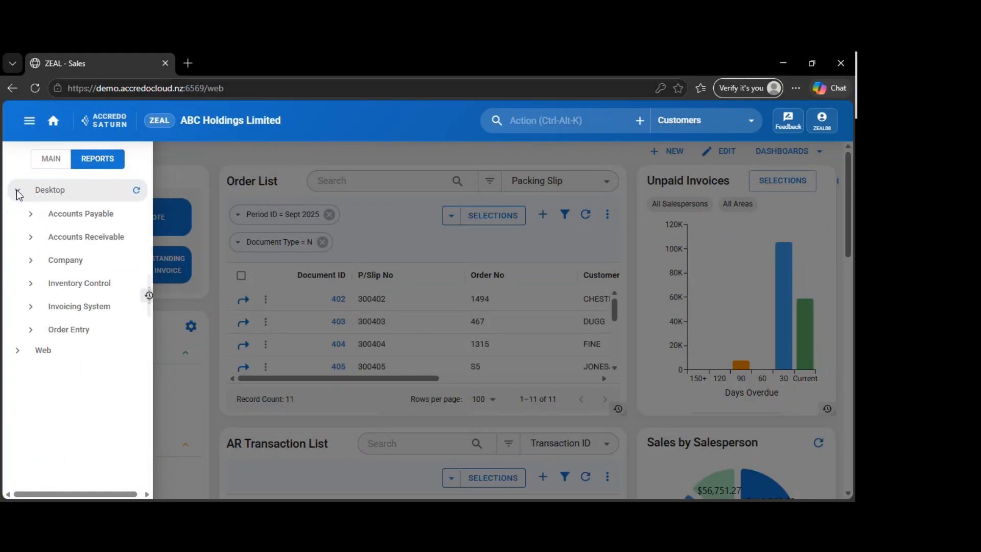
pyautogui.click(32, 214)
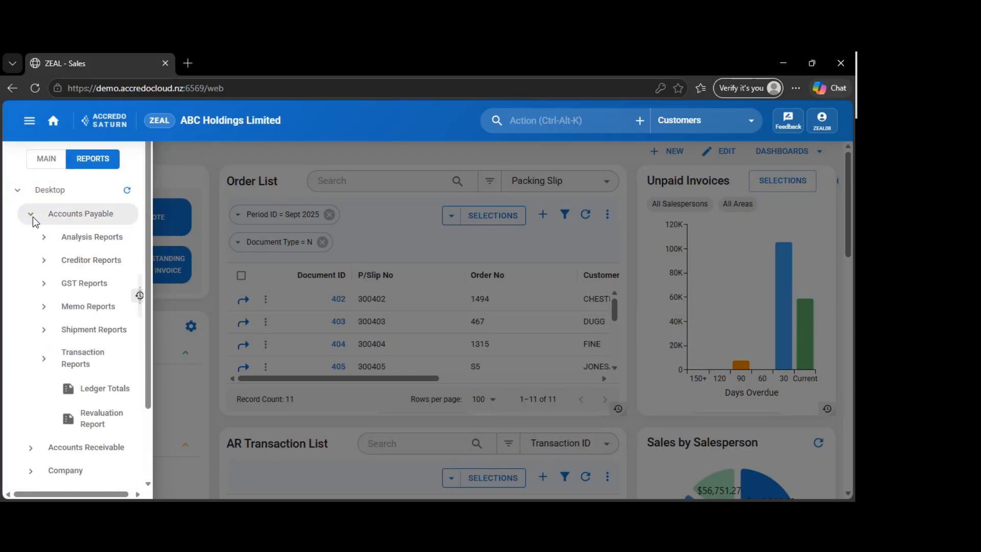
pyautogui.click(44, 243)
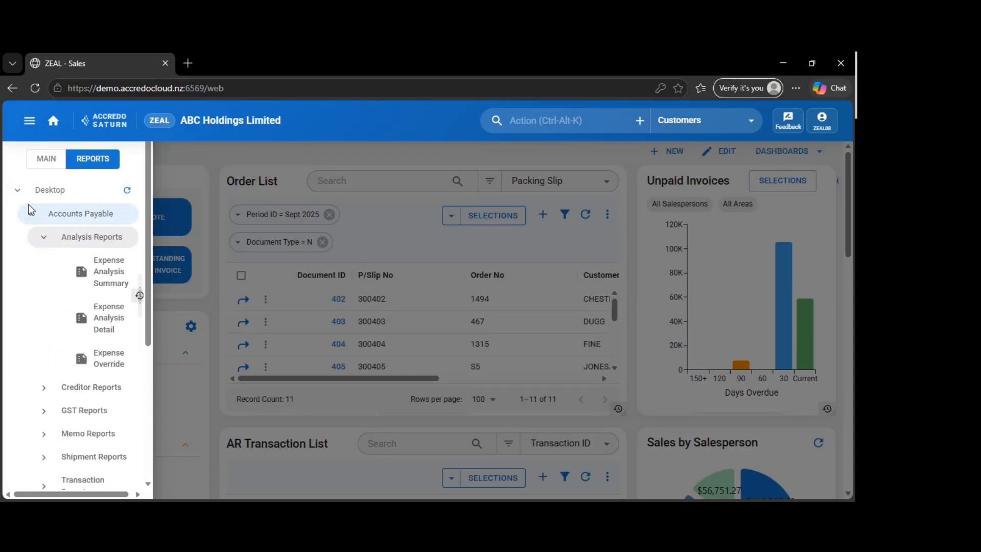
pyautogui.click(18, 190)
pyautogui.click(22, 135)
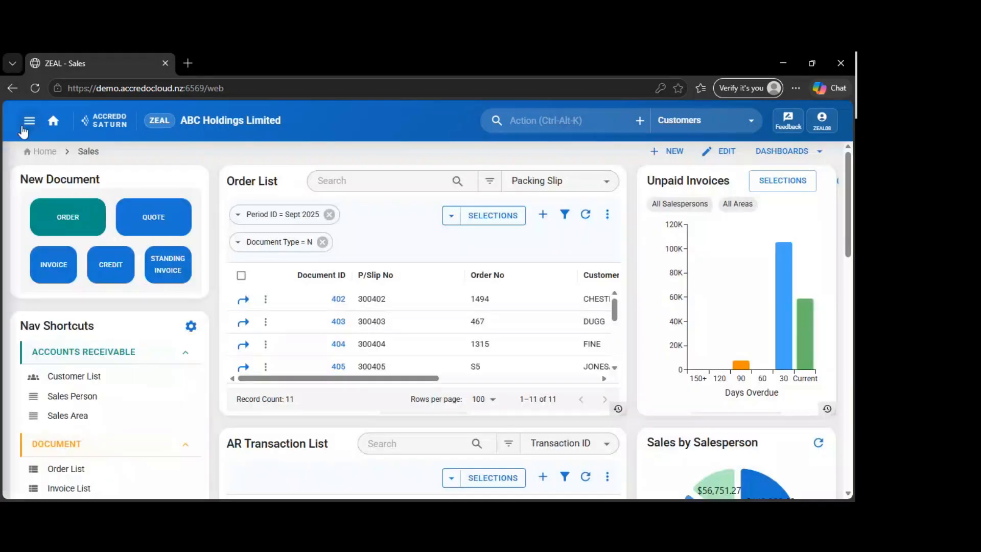
pyautogui.click(22, 135)
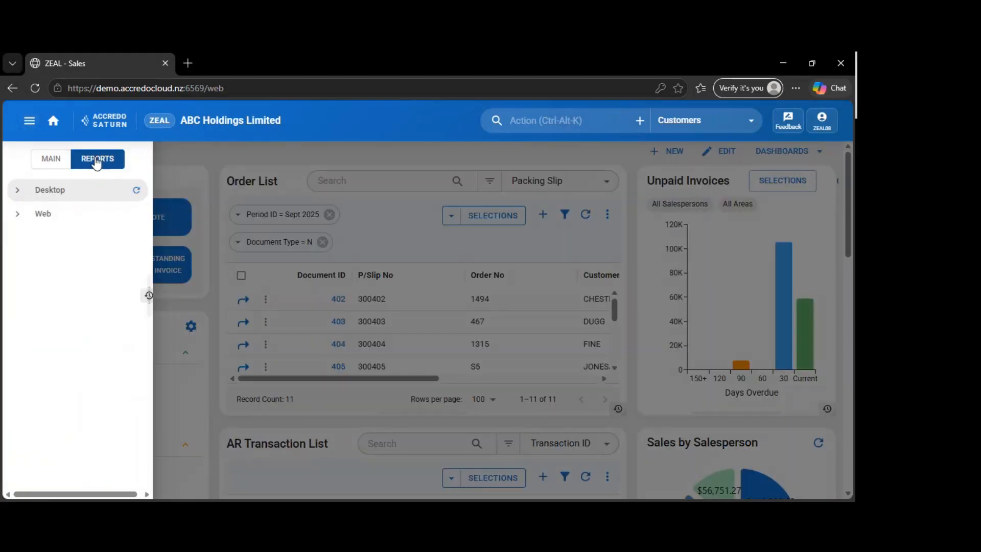
pyautogui.click(19, 190)
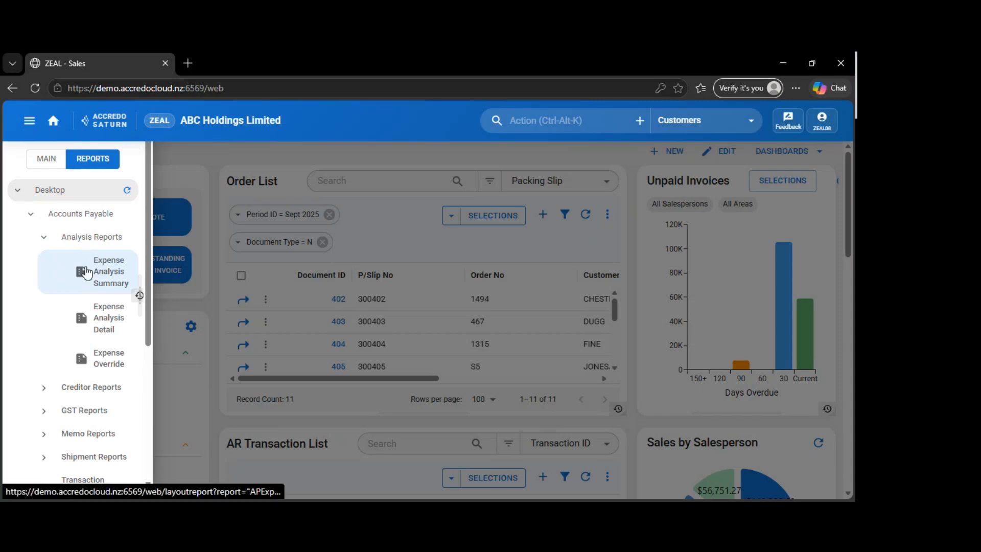
pyautogui.scroll(-3, 86, 270)
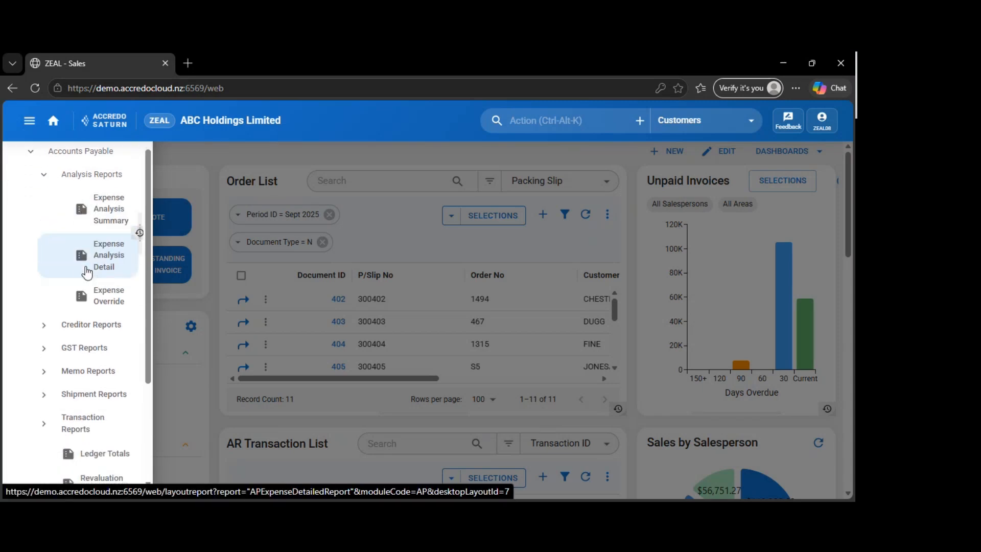
pyautogui.scroll(3, 86, 270)
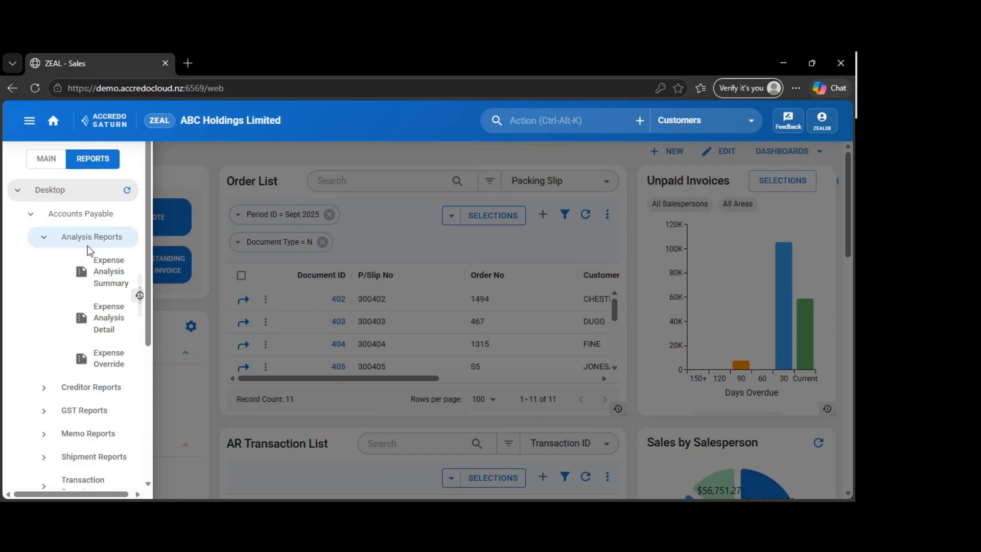
pyautogui.click(96, 269)
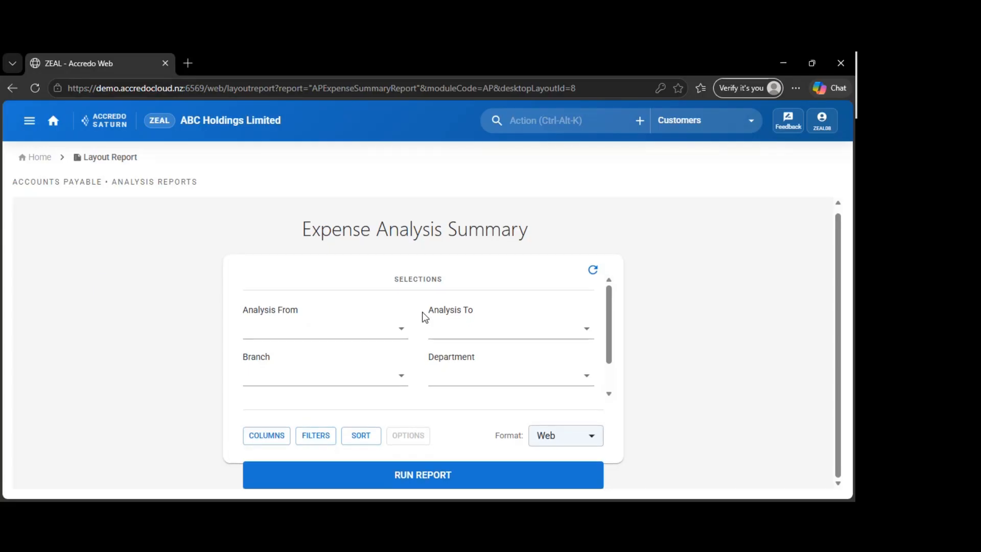
# Run the Expense Analysis Summary on screen for analysis codes 0000 to TIM and look through its rows
pyautogui.click(343, 330)
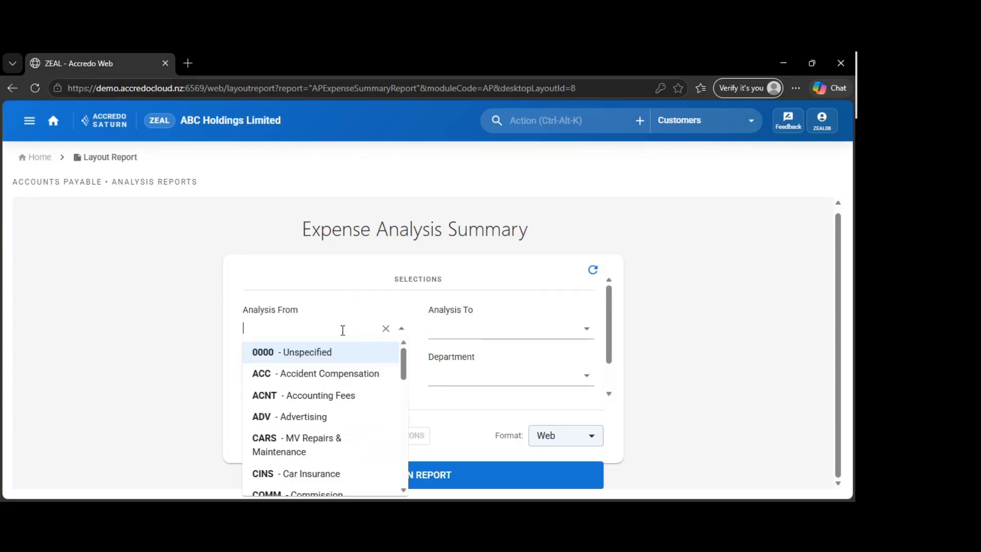
pyautogui.click(318, 358)
pyautogui.click(491, 330)
pyautogui.scroll(-5, 507, 412)
pyautogui.scroll(-5, 506, 412)
pyautogui.click(490, 486)
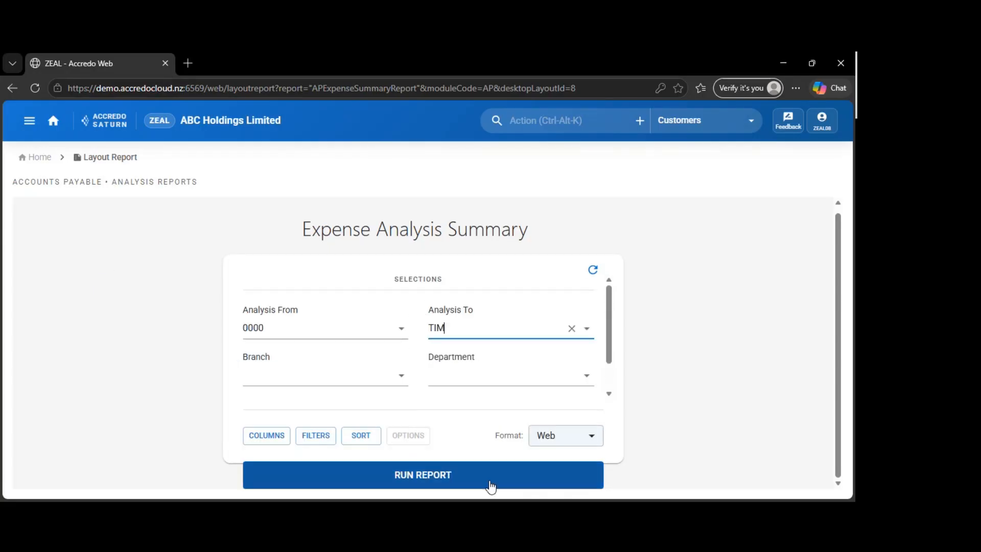
pyautogui.click(467, 476)
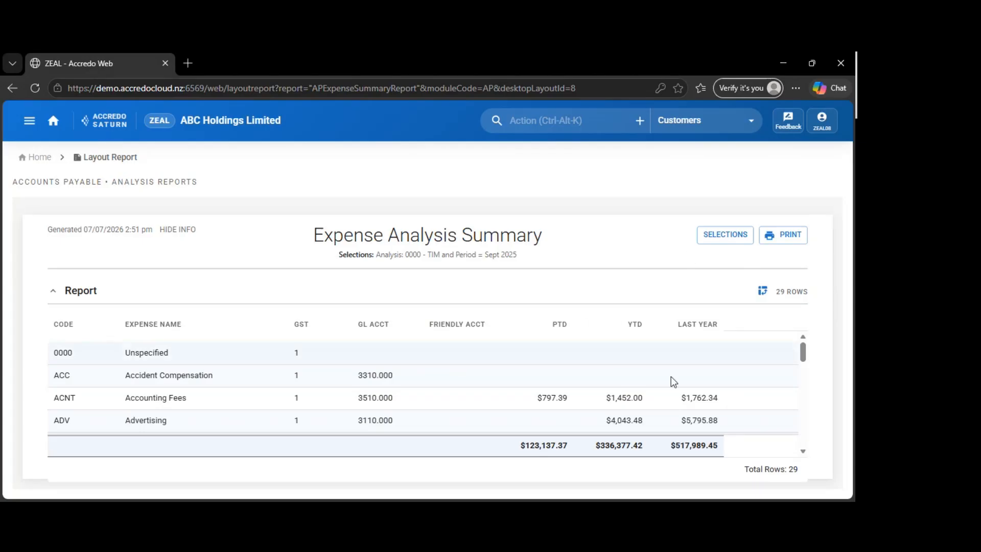
pyautogui.scroll(-3, 354, 422)
pyautogui.scroll(3, 351, 418)
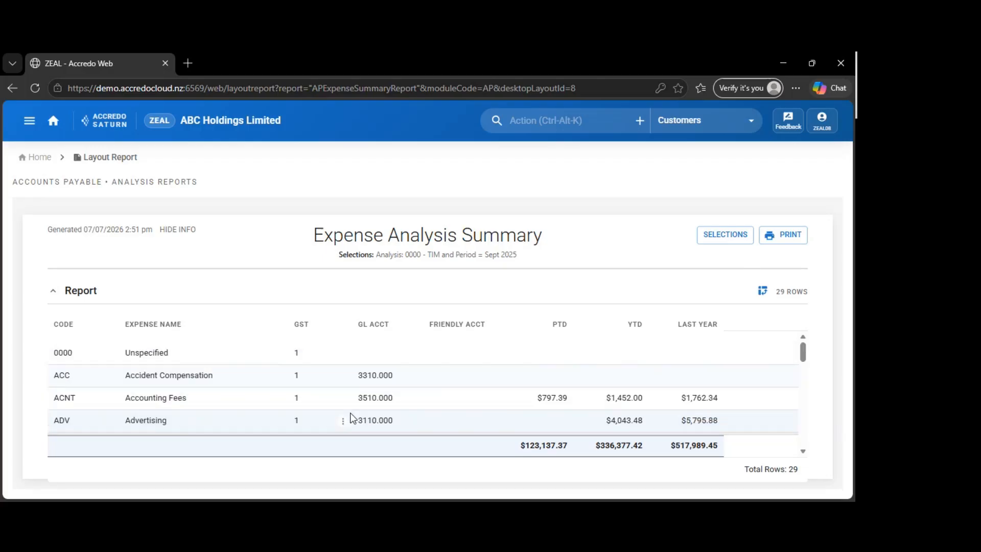
# Preview the print output of the Expense Analysis Summary and close it without printing
pyautogui.click(774, 236)
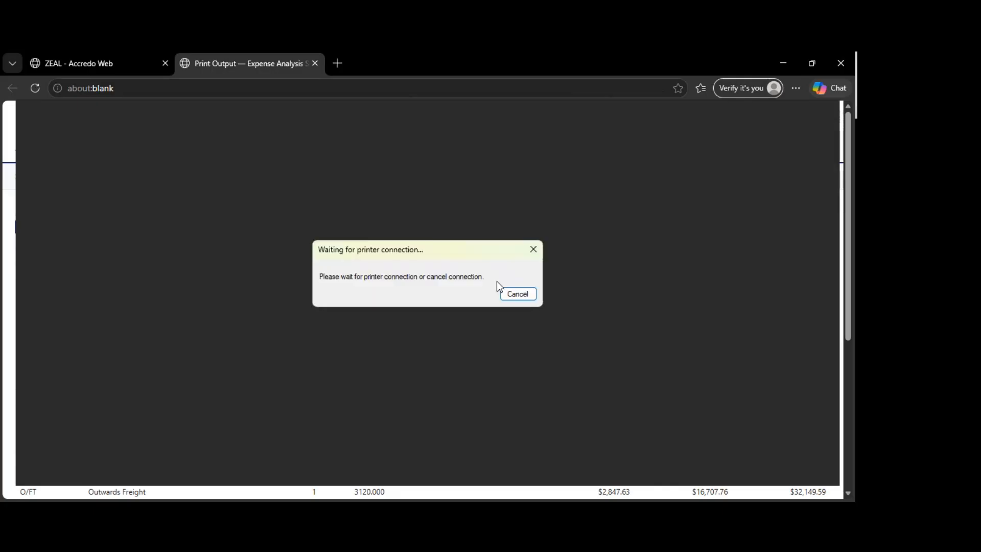
pyautogui.click(518, 294)
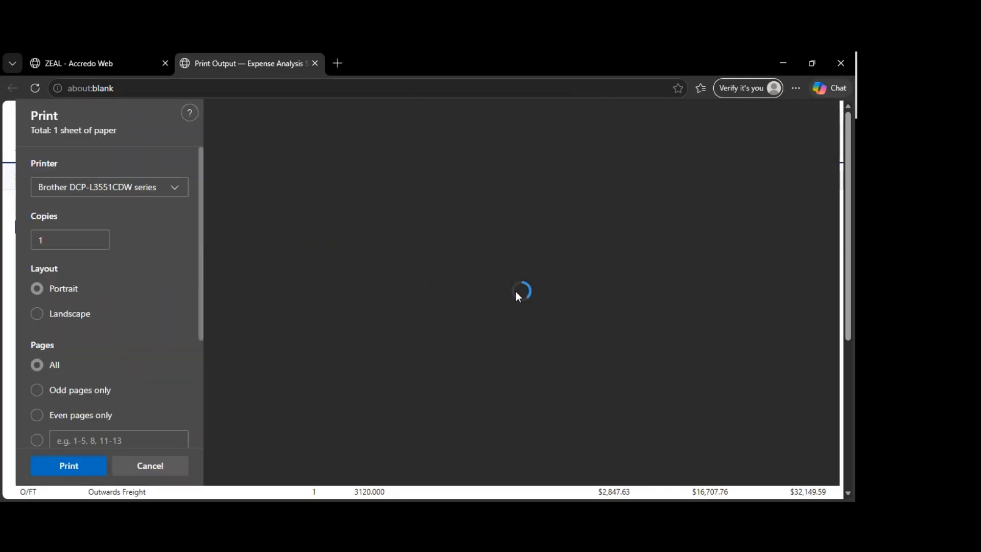
pyautogui.scroll(-2, 516, 292)
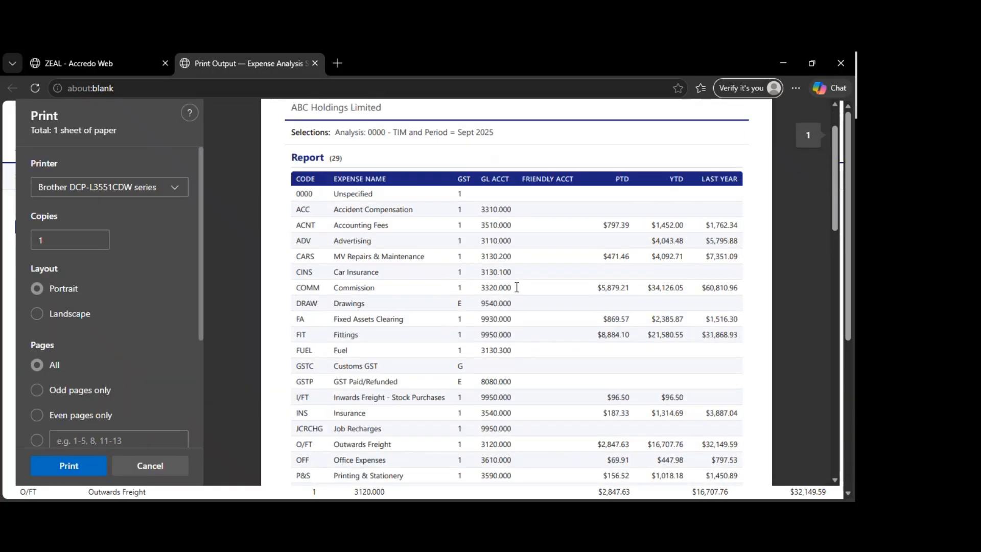
pyautogui.scroll(1, 516, 288)
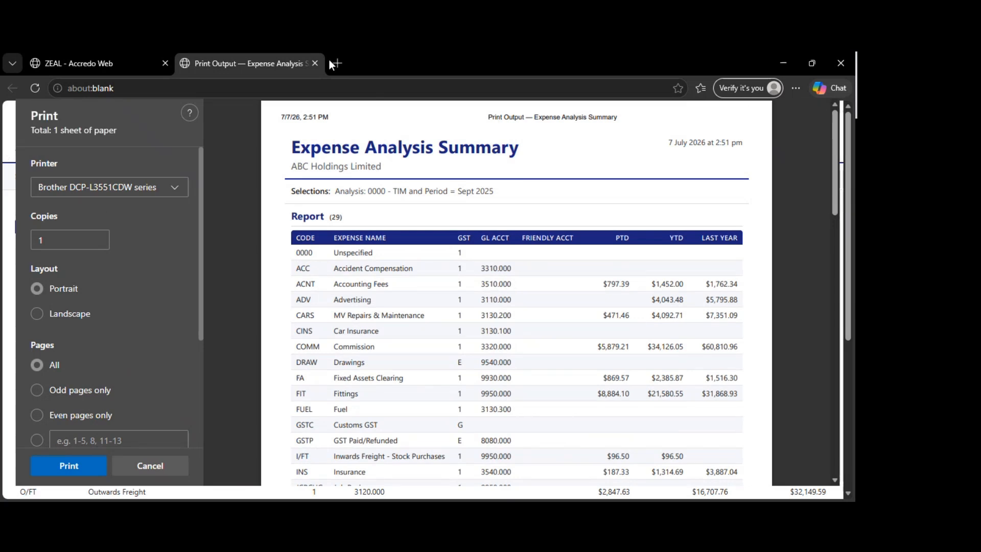
pyautogui.hotkey('ctrl', 'w')
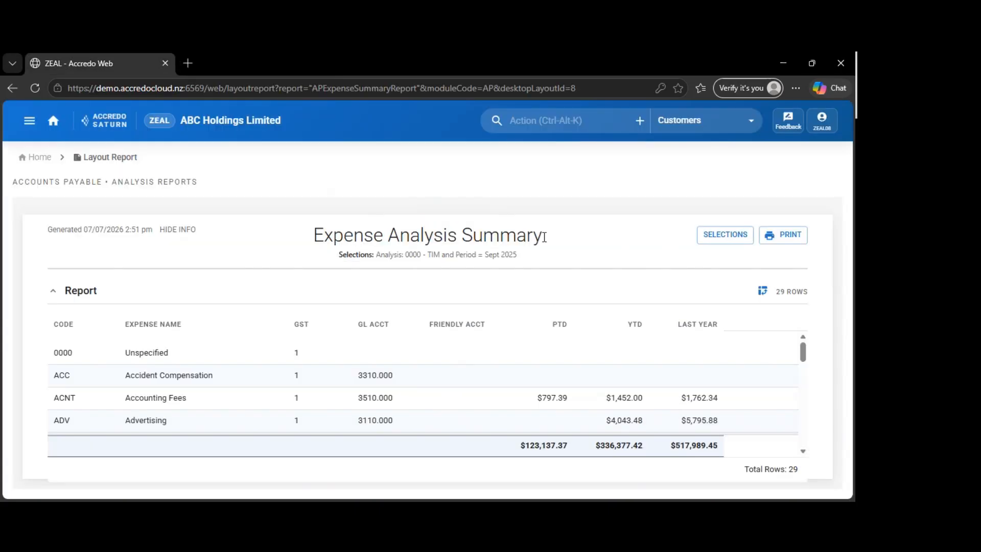
# Reset to the report's selection form, run the Expense Analysis Summary in PDF format, and close the resulting PDF
pyautogui.click(710, 236)
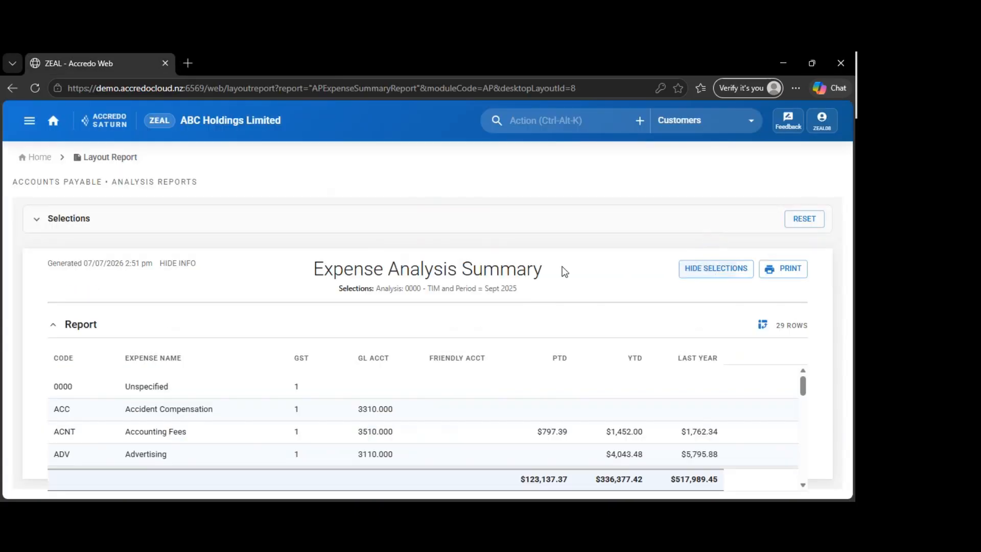
pyautogui.click(803, 220)
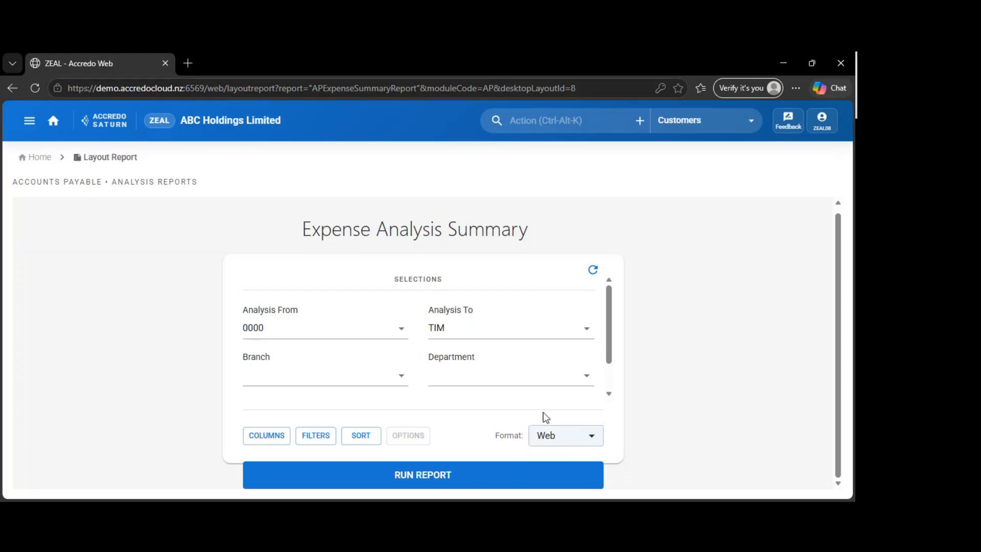
pyautogui.click(558, 435)
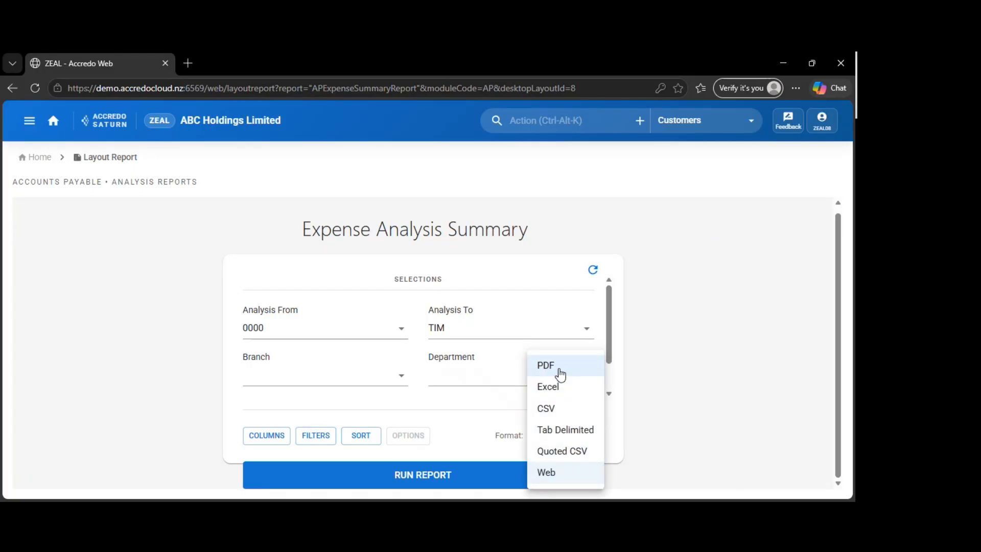
pyautogui.click(560, 375)
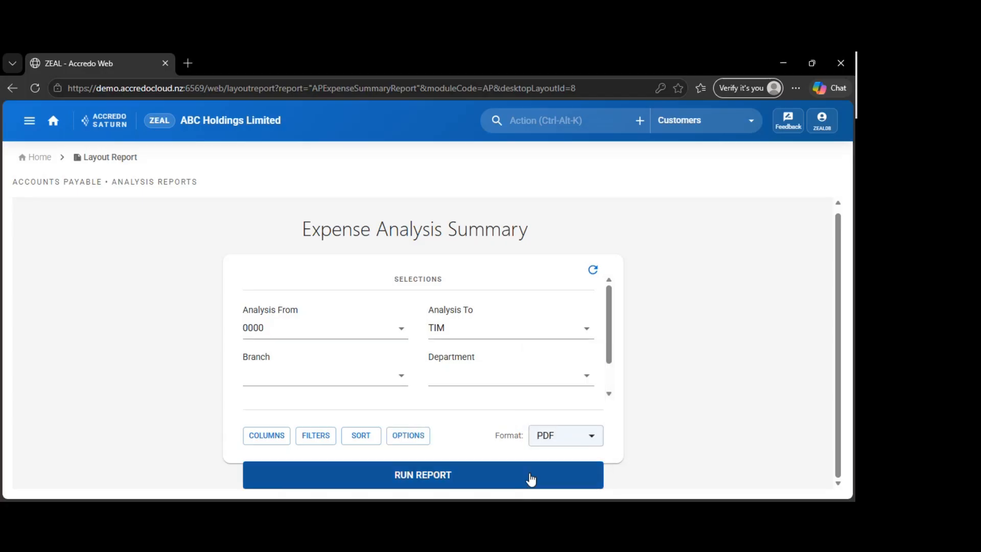
pyautogui.click(531, 479)
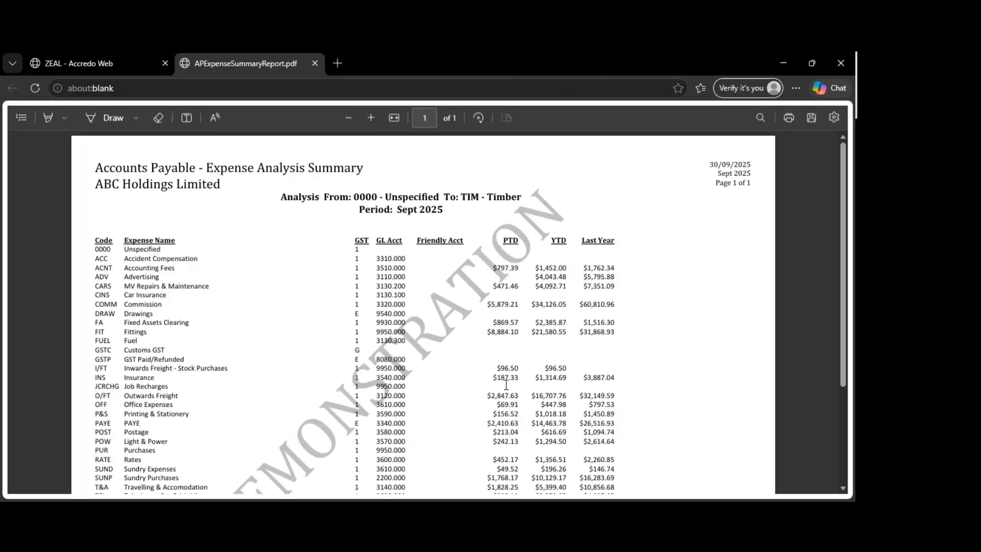
pyautogui.moveTo(380, 258); pyautogui.dragTo(406, 325)
pyautogui.click(398, 345)
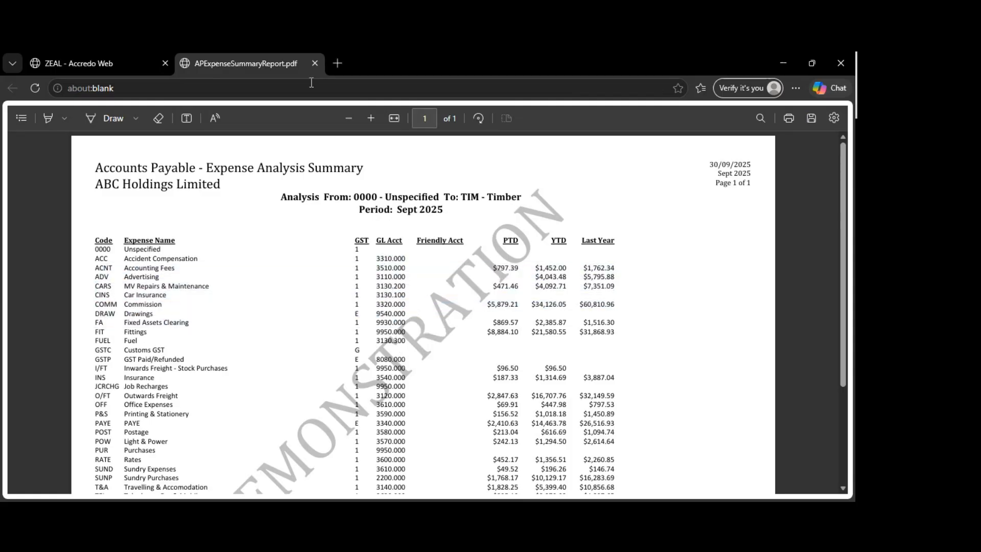
pyautogui.click(314, 63)
# Set the Expense Analysis Summary's output format to Web and run the report
pyautogui.click(549, 437)
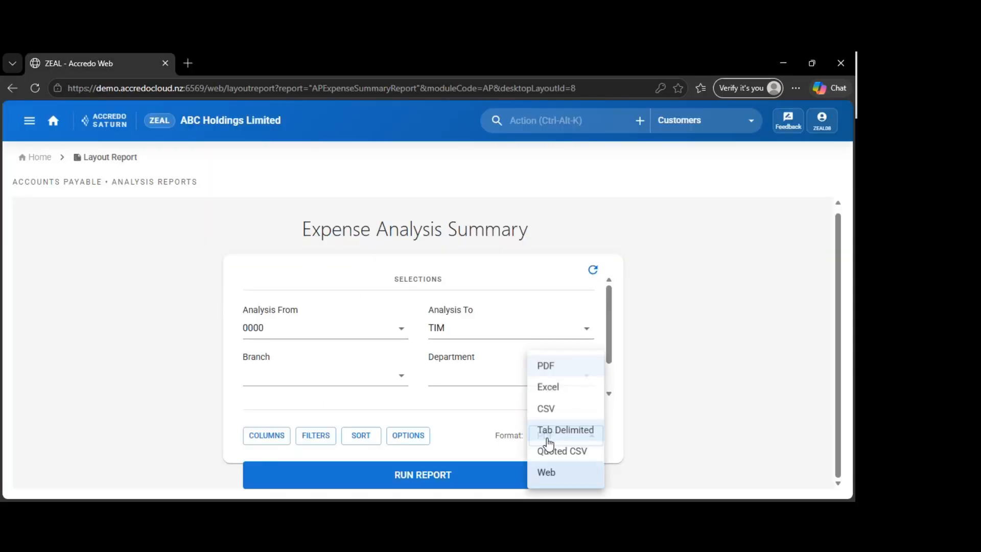
pyautogui.click(569, 443)
pyautogui.click(569, 437)
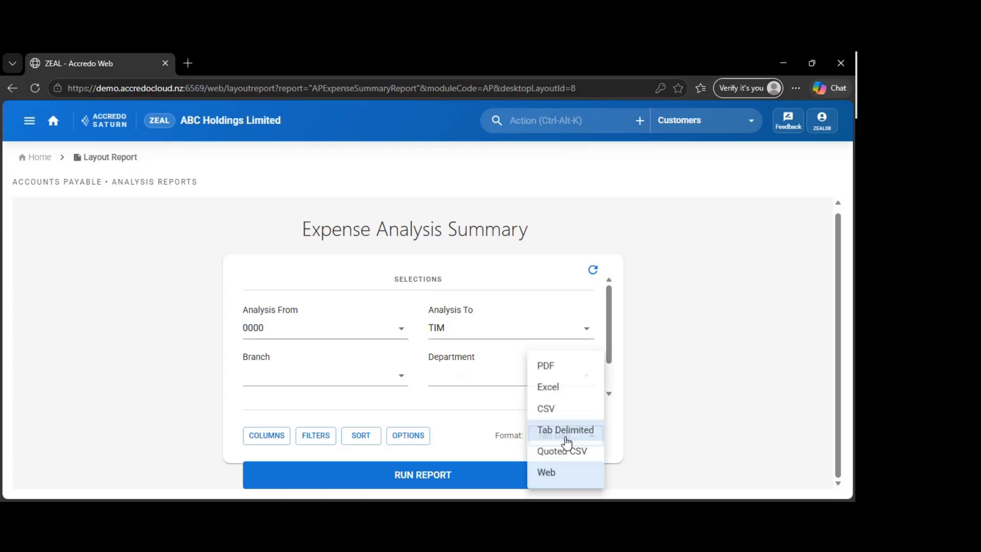
pyautogui.click(549, 471)
pyautogui.click(551, 474)
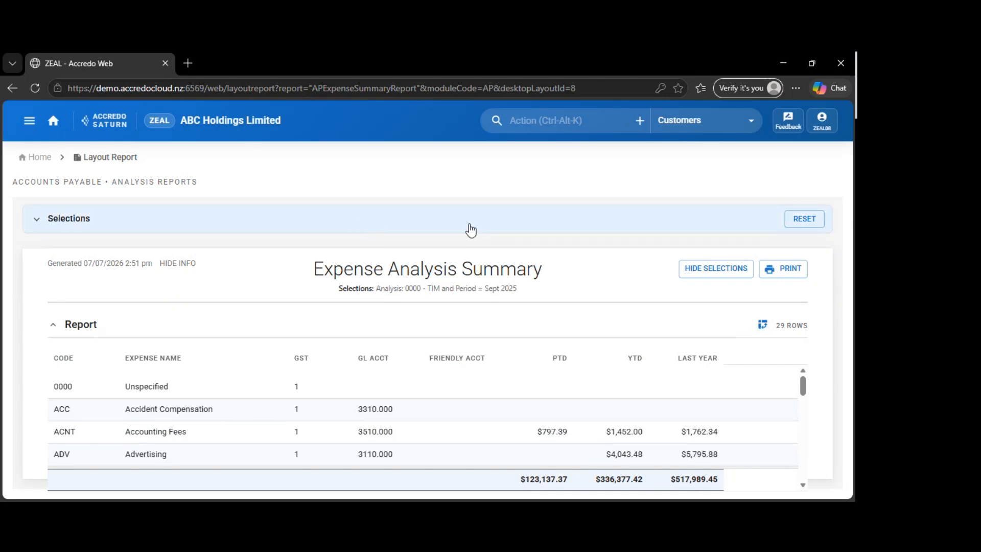
# Open the report's pivot configuration, look through the available fields, and hide the selections area
pyautogui.click(763, 326)
pyautogui.scroll(-3, 593, 432)
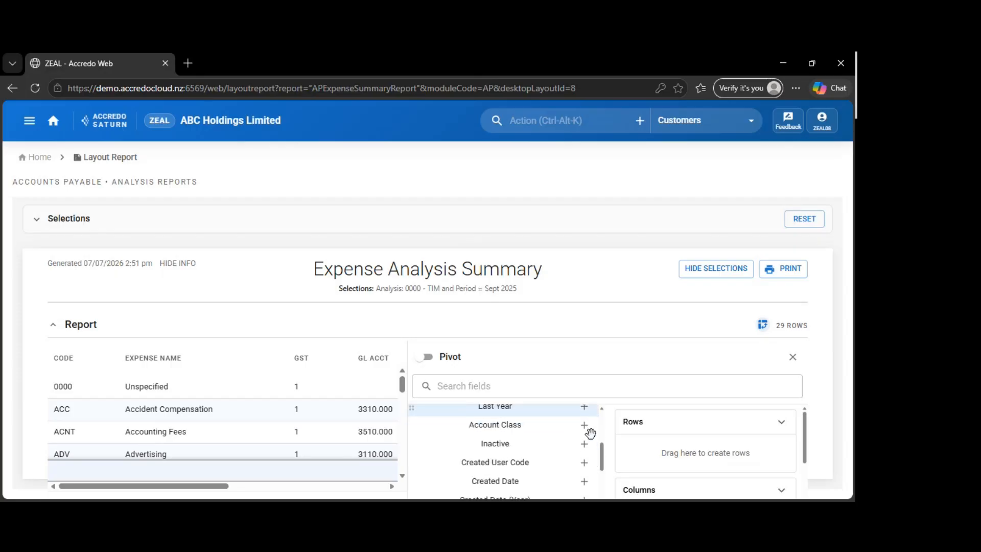
pyautogui.scroll(5, 591, 433)
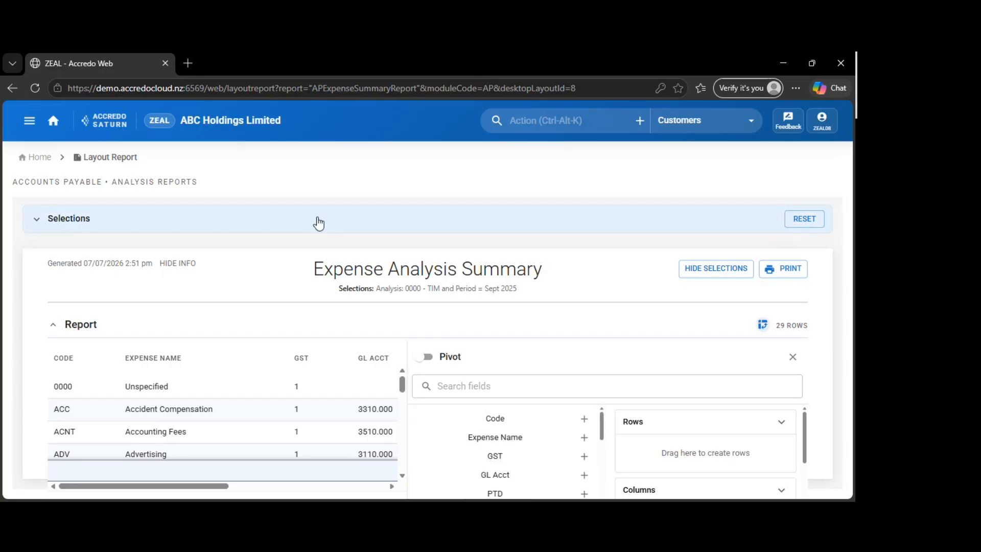
pyautogui.click(715, 269)
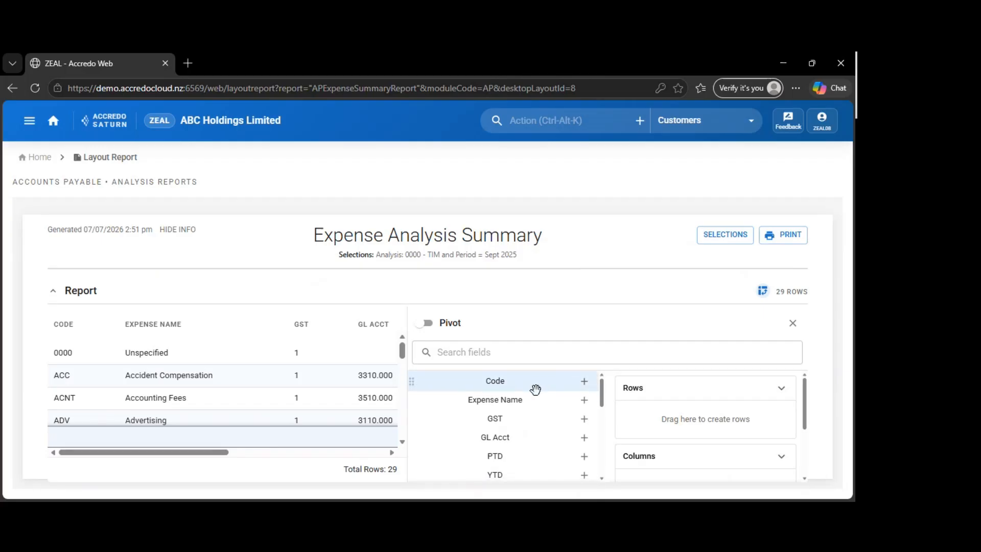
# Pivot the report with Code as rows, GST as columns and the sum of YTD as values
pyautogui.scroll(-2, 534, 388)
pyautogui.scroll(2, 536, 408)
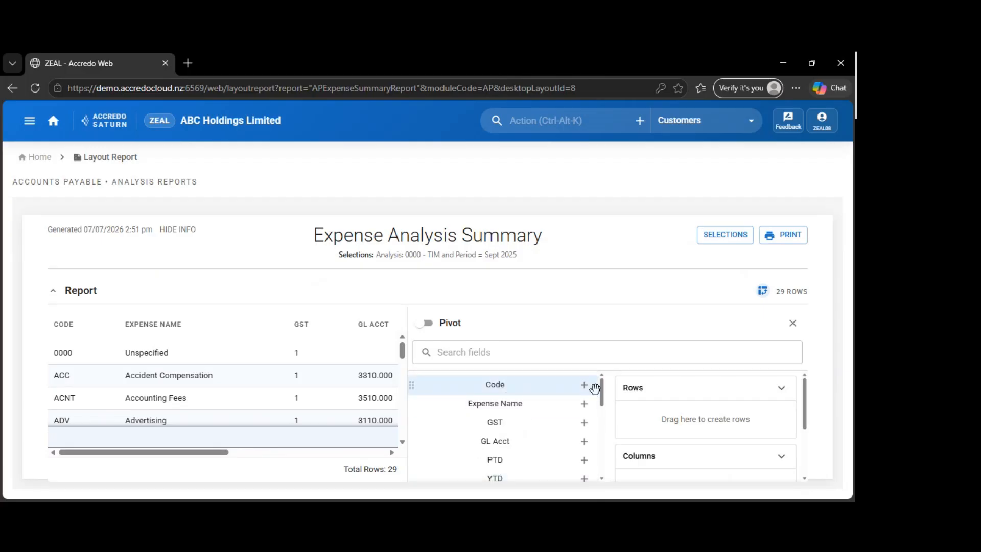
pyautogui.click(585, 385)
pyautogui.click(590, 411)
pyautogui.click(584, 404)
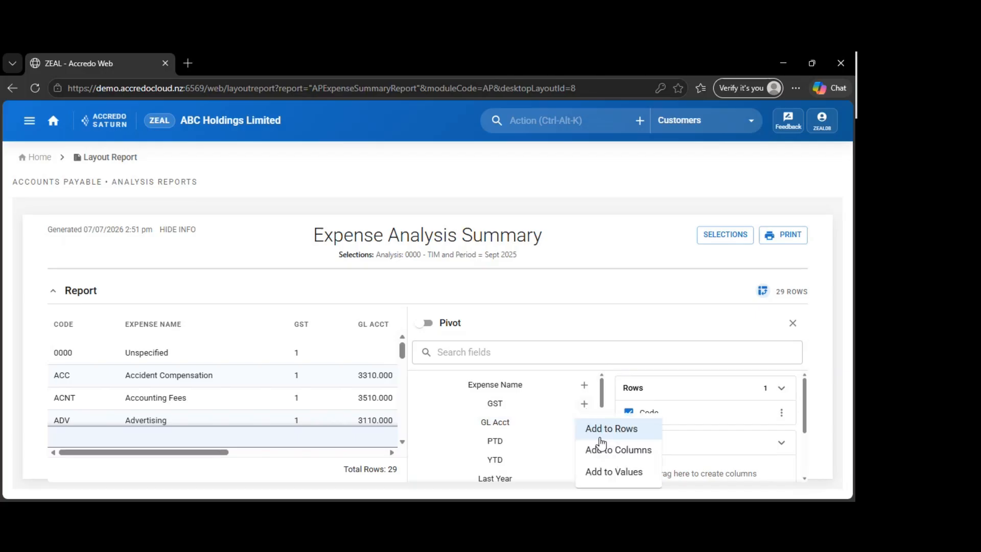
pyautogui.click(588, 449)
pyautogui.click(611, 420)
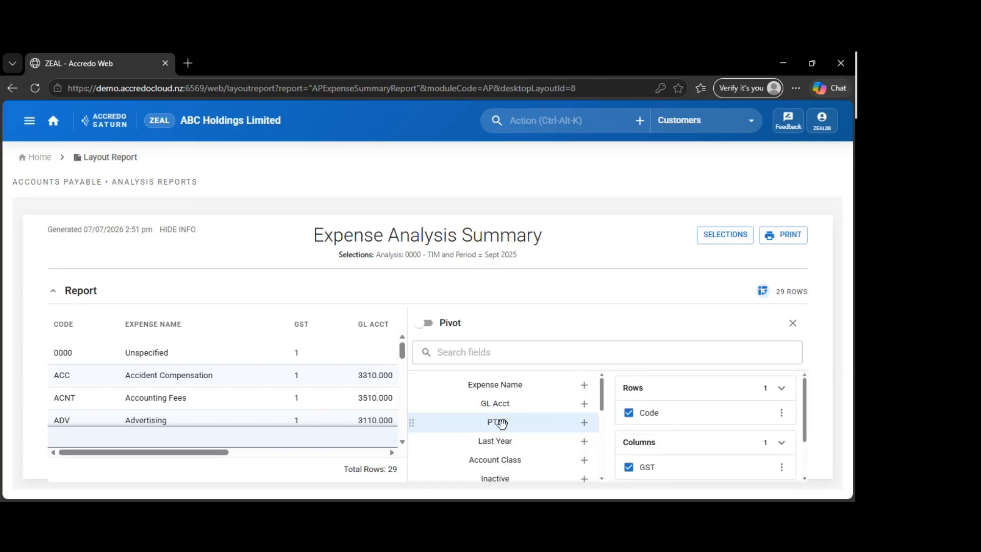
pyautogui.click(442, 324)
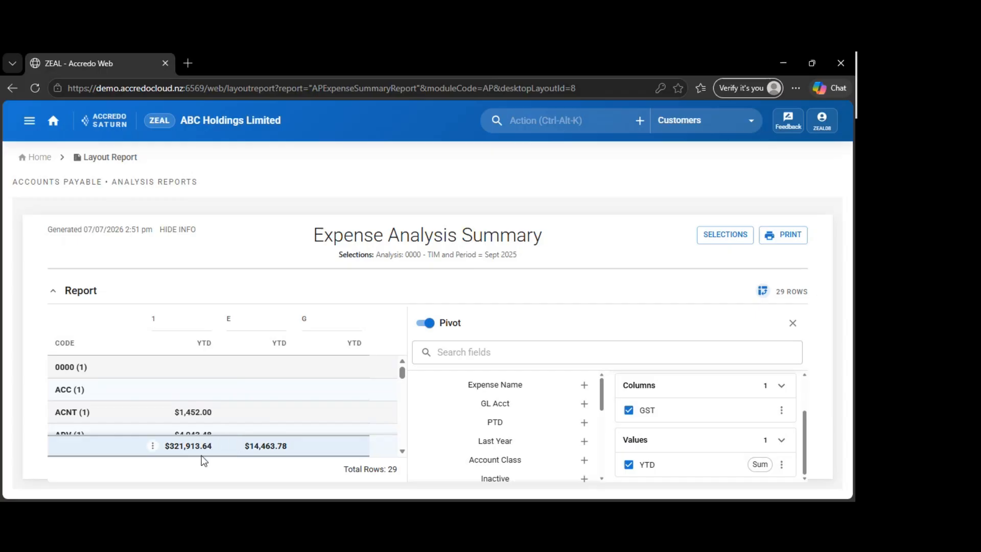
# Close the pivot configuration, sort the pivoted report ascending by YTD for GST 1, and view that column's options
pyautogui.middleClick(267, 383)
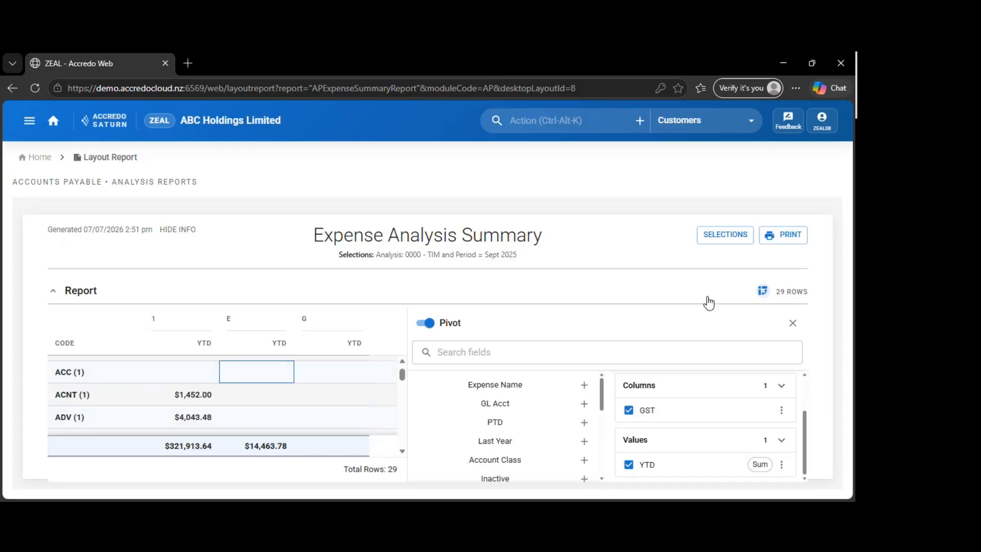
pyautogui.click(793, 323)
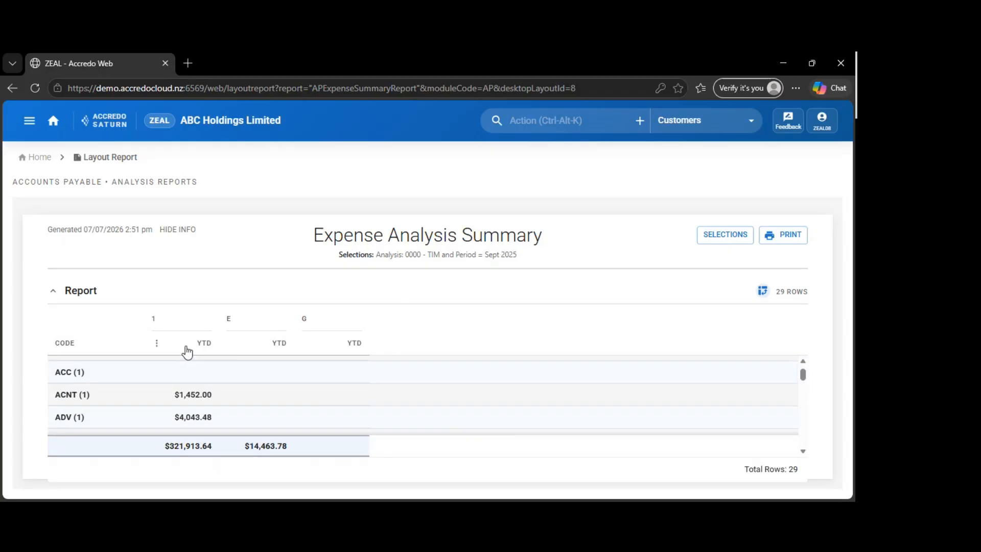
pyautogui.click(201, 344)
pyautogui.click(155, 344)
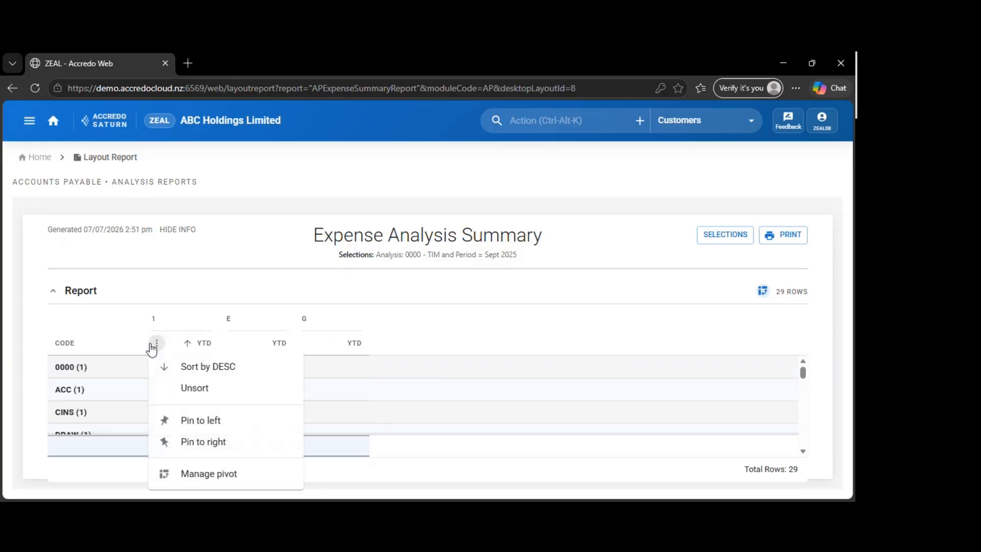
pyautogui.click(153, 345)
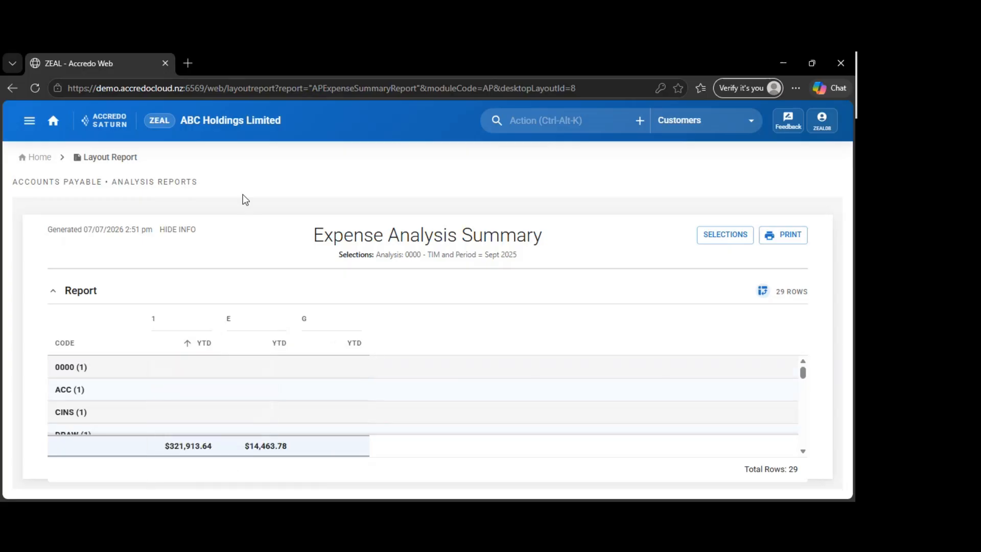
# Return to the home dashboard, collapse the Desktop Analysis Reports and expand the Web reports' Accounts Payable groups in the navigation
pyautogui.click(24, 161)
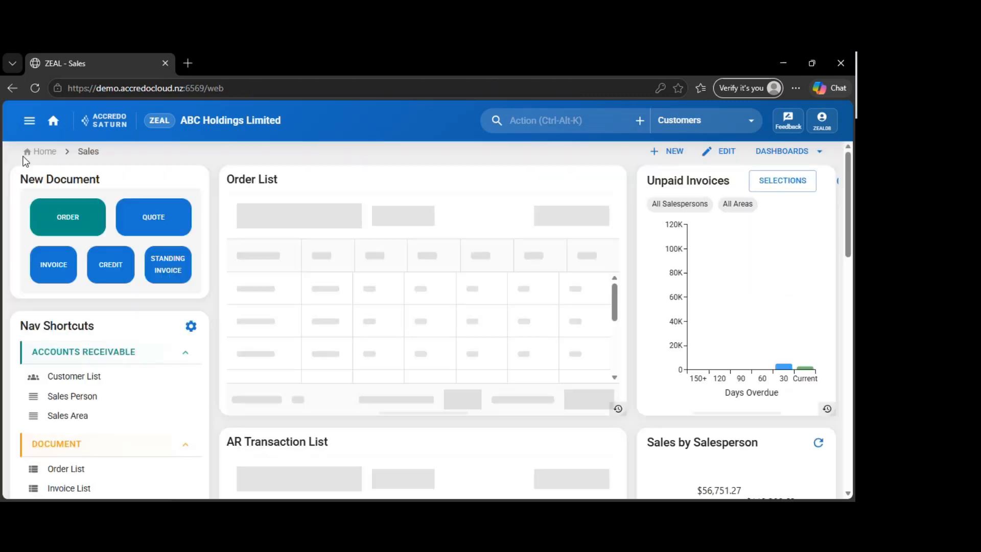
pyautogui.click(29, 123)
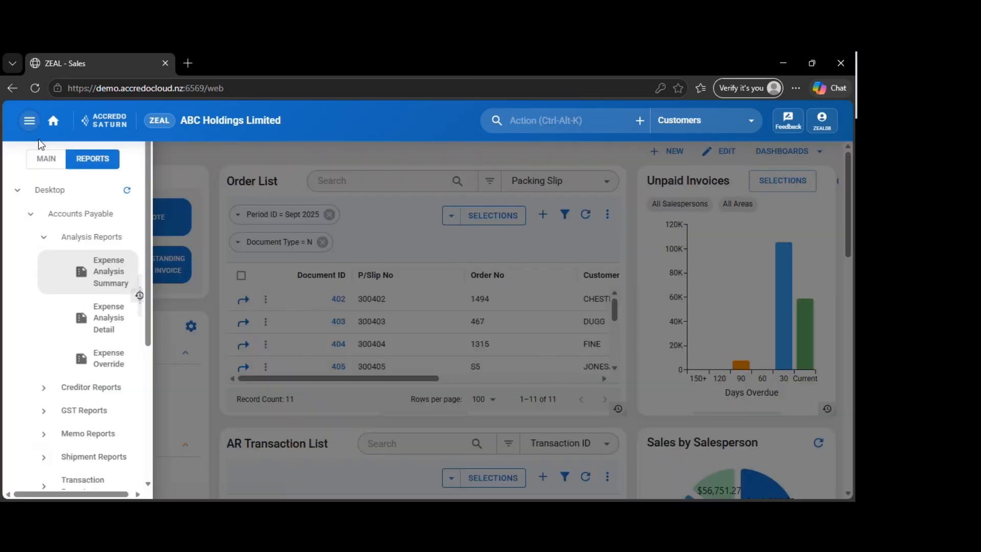
pyautogui.click(44, 233)
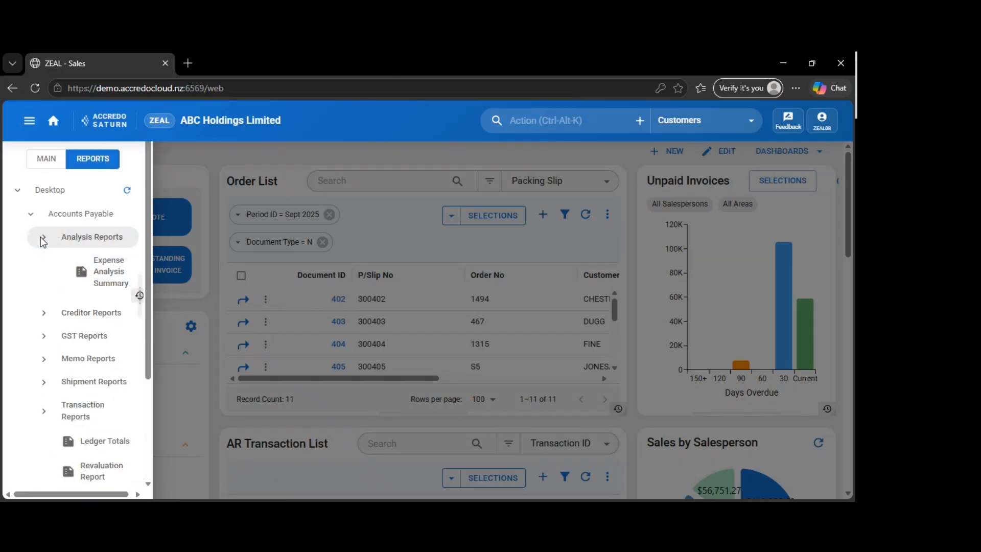
pyautogui.scroll(-2, 61, 327)
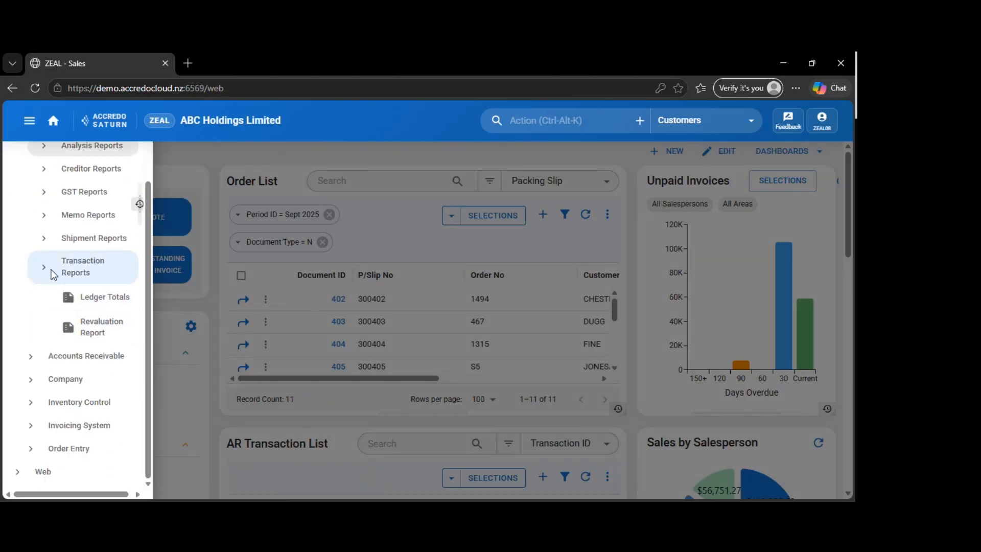
pyautogui.click(22, 470)
pyautogui.scroll(-2, 70, 423)
pyautogui.click(43, 357)
pyautogui.click(53, 379)
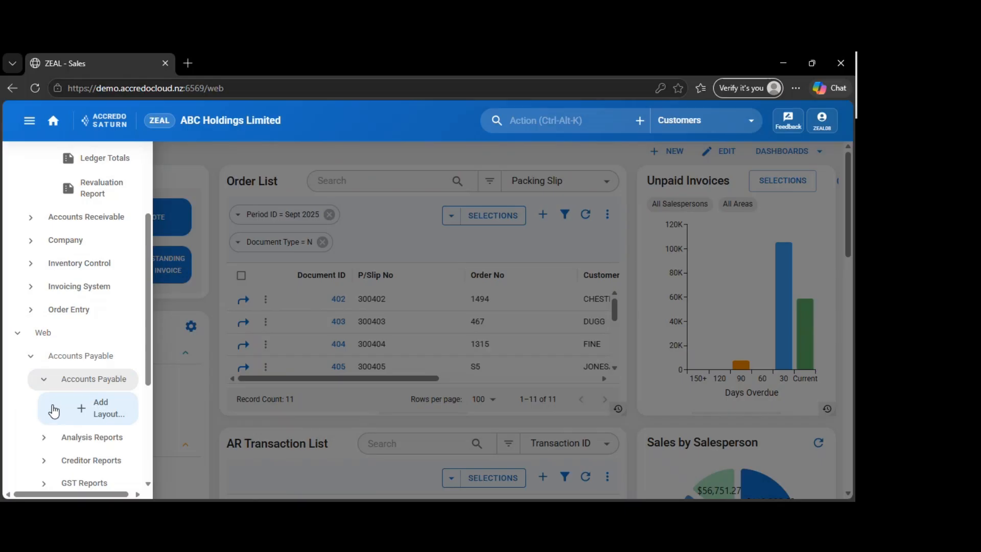
# Switch the navigation back to the Main list and look through its Accounts Payable entries
pyautogui.scroll(5, 57, 391)
pyautogui.click(46, 159)
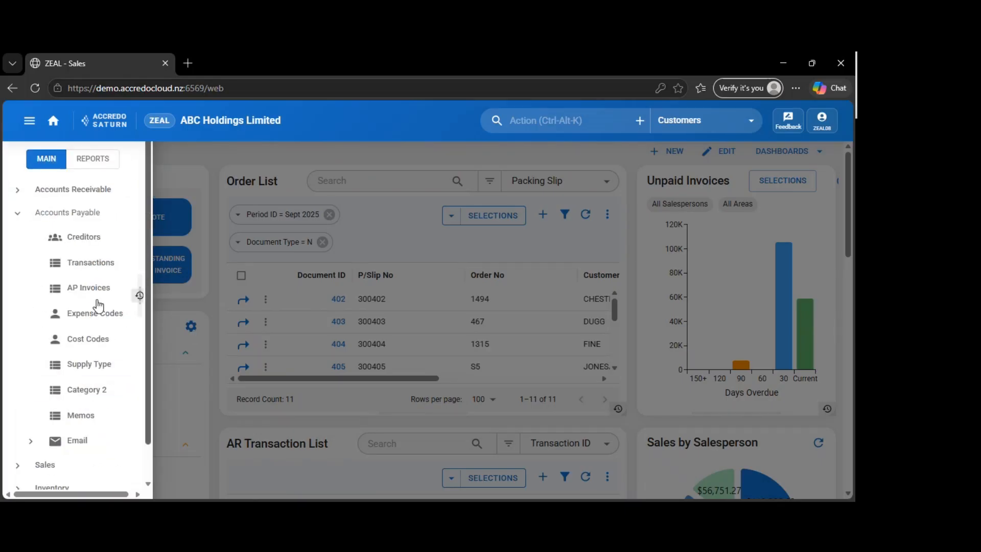
pyautogui.scroll(-1, 69, 306)
pyautogui.scroll(1, 71, 306)
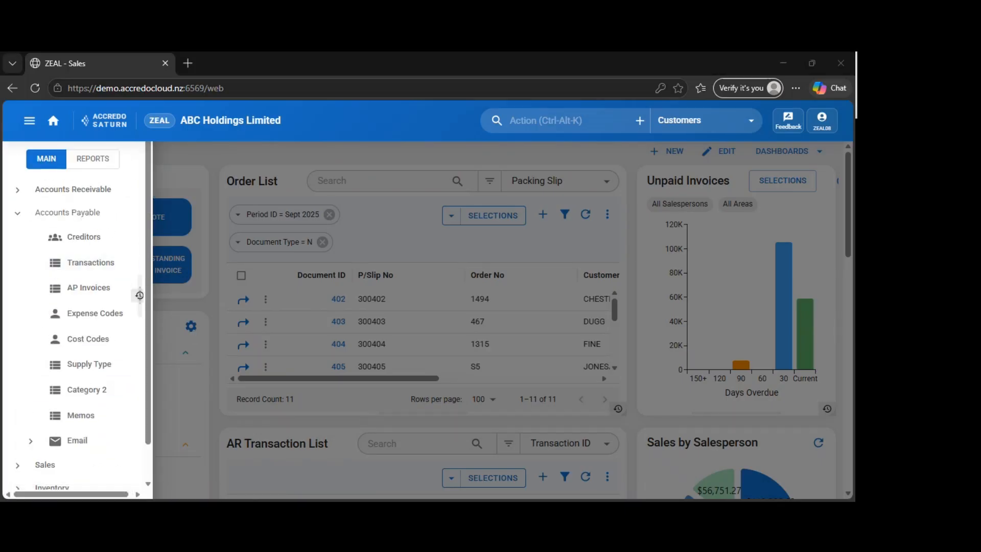
# Close the navigation, view the user account options such as theme and settings, and close them without changes
pyautogui.click(544, 188)
pyautogui.click(829, 121)
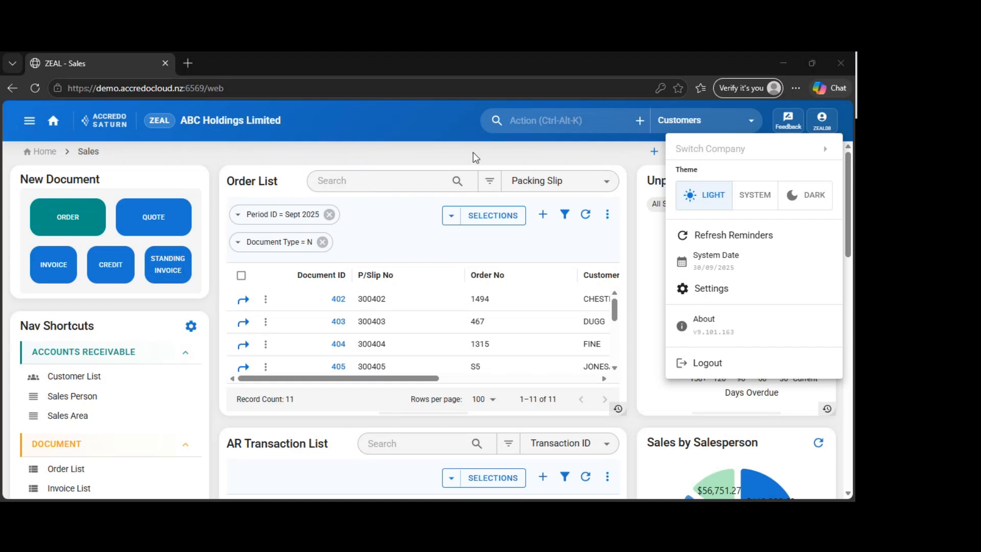
pyautogui.click(271, 144)
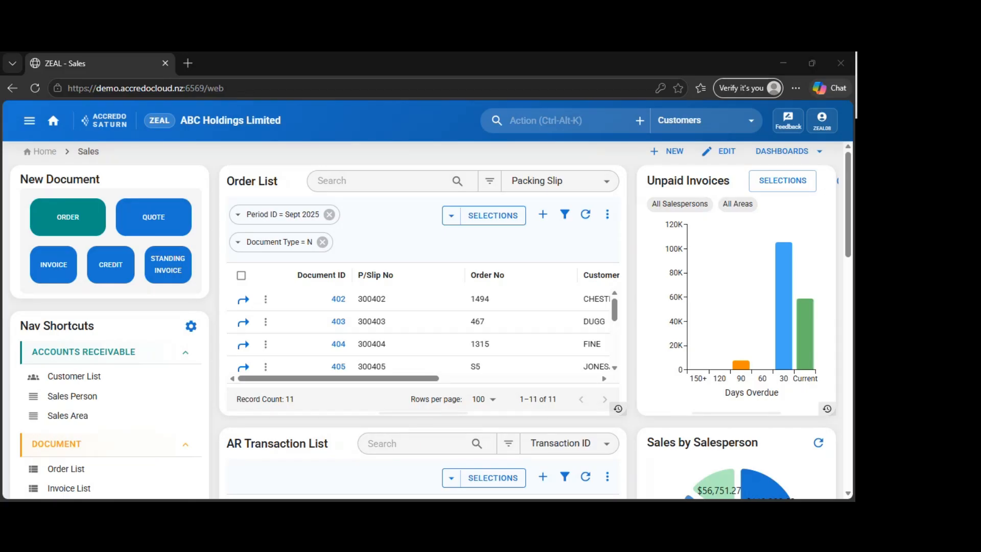
# Look through the Sales dashboard's widgets, from the order list and charts down to the games, and return to its start
pyautogui.click(223, 181)
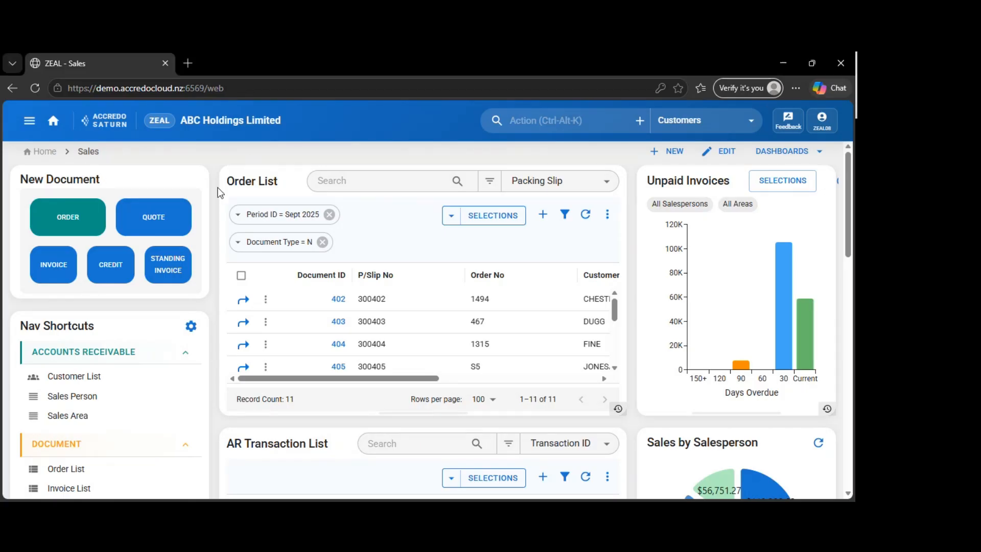
pyautogui.scroll(-3, 511, 255)
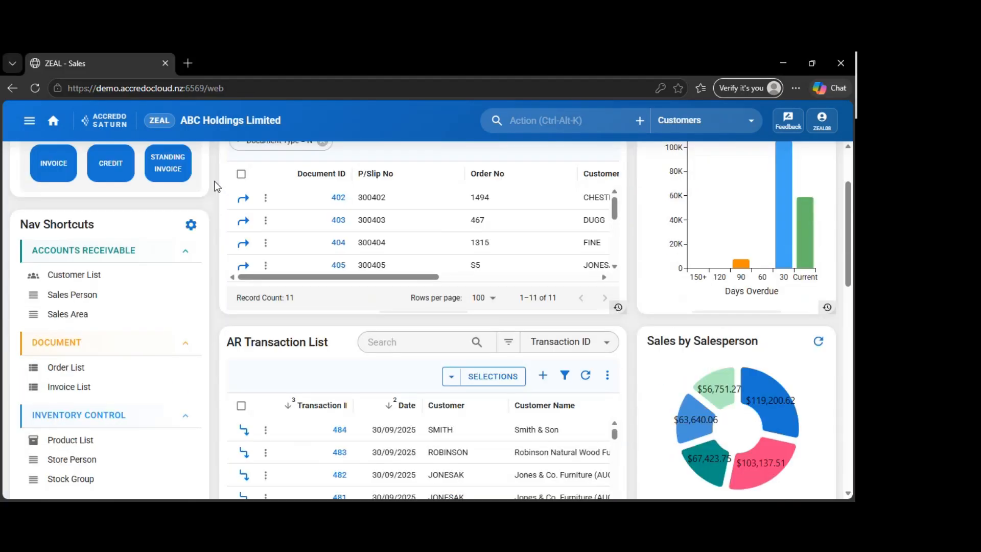
pyautogui.scroll(3, 715, 204)
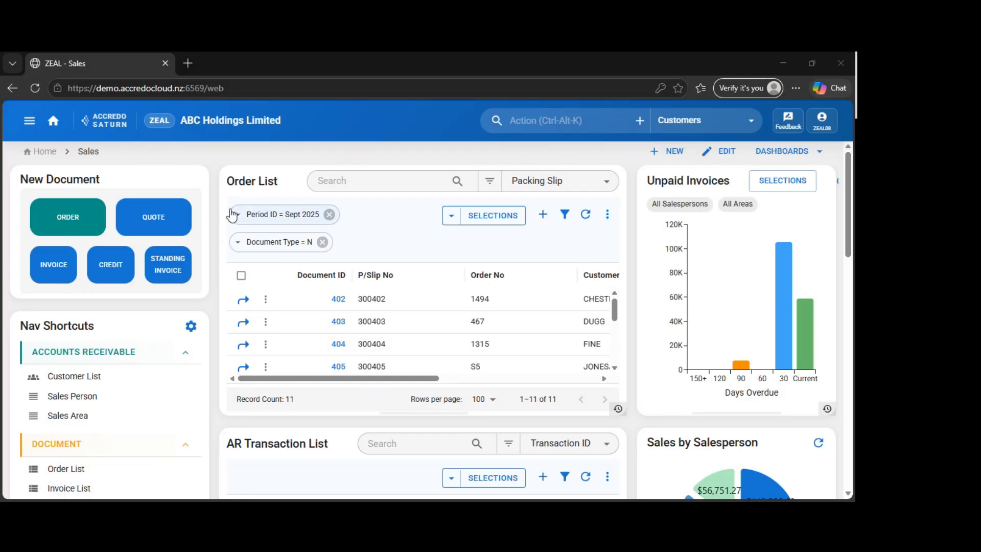
pyautogui.click(210, 191)
pyautogui.scroll(-1, 216, 204)
pyautogui.scroll(-10, 216, 203)
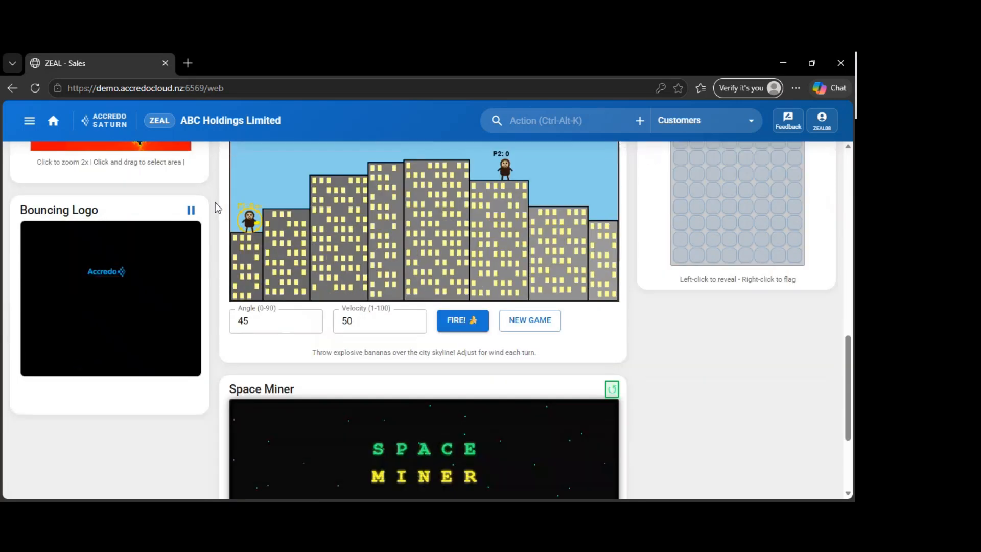
pyautogui.scroll(11, 216, 203)
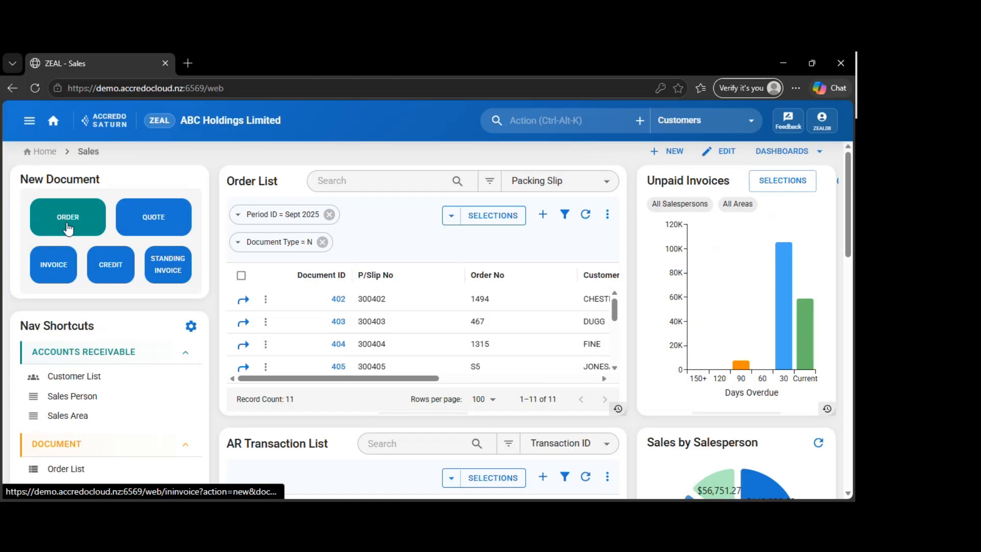
# Open creditor AA, A.A. Advertising Company, from the Accounts Payable creditor list and look through its details, memos and links
pyautogui.click(30, 121)
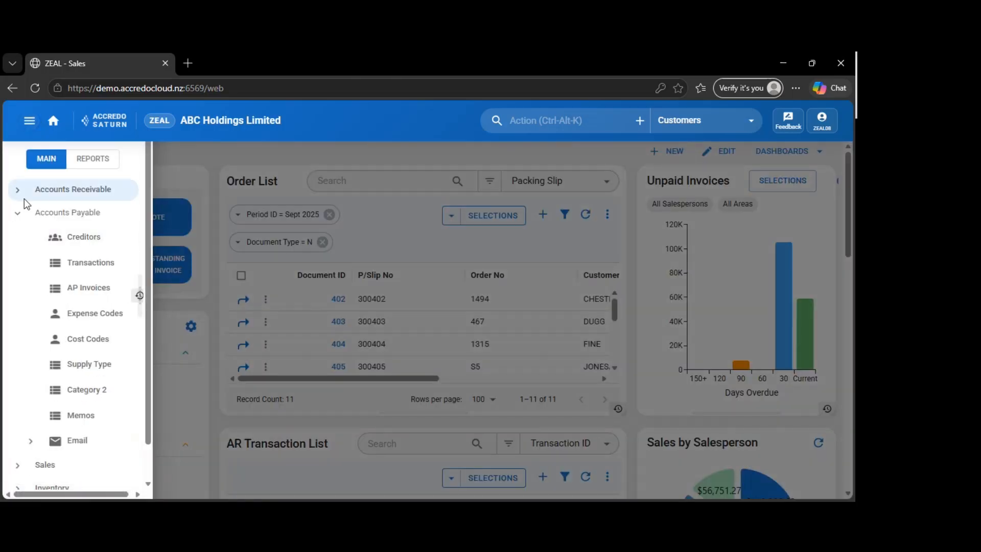
pyautogui.click(82, 234)
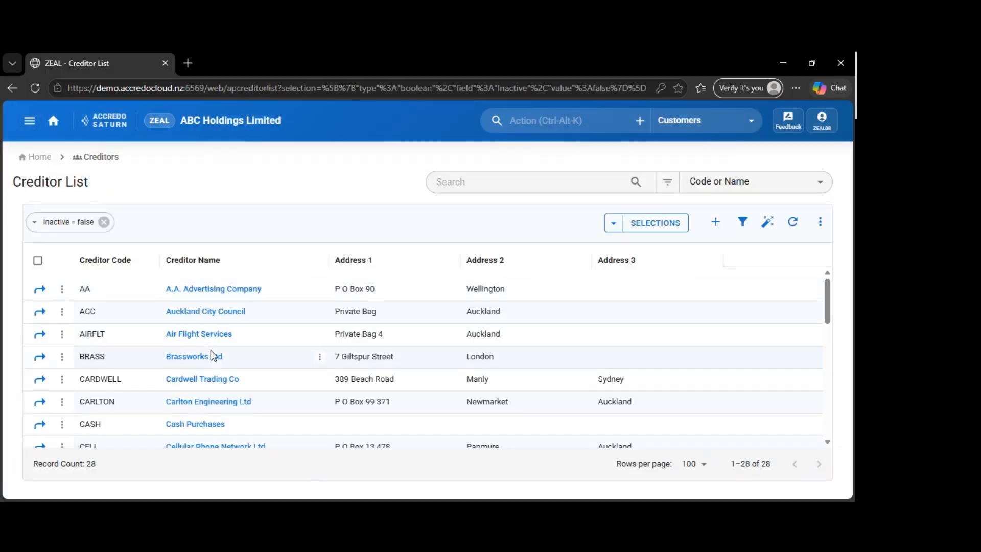
pyautogui.click(204, 294)
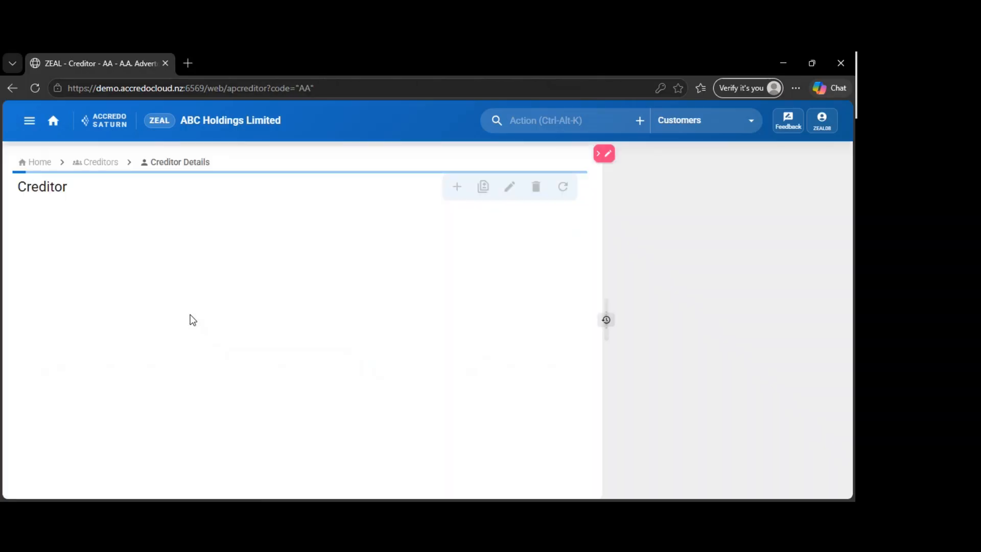
pyautogui.scroll(-3, 195, 313)
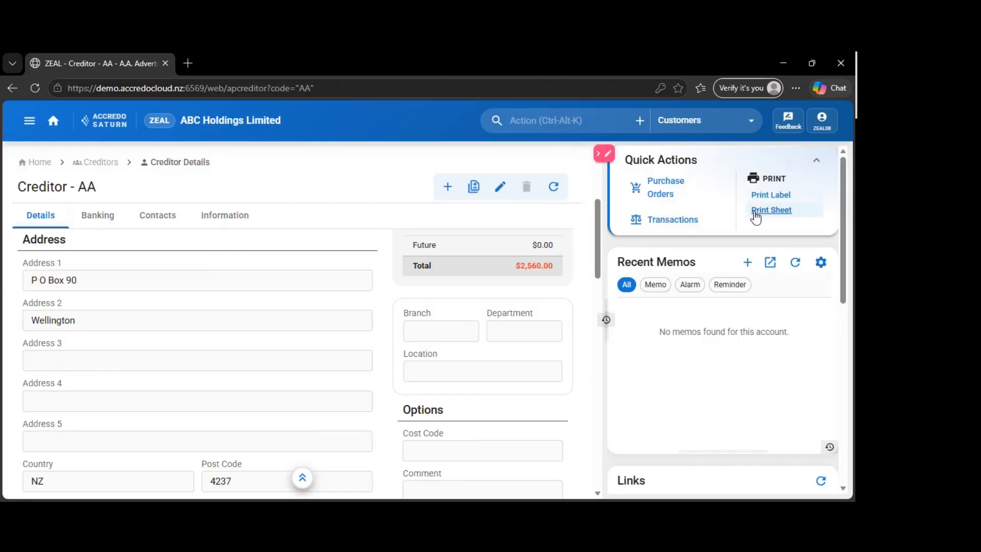
pyautogui.scroll(-5, 652, 329)
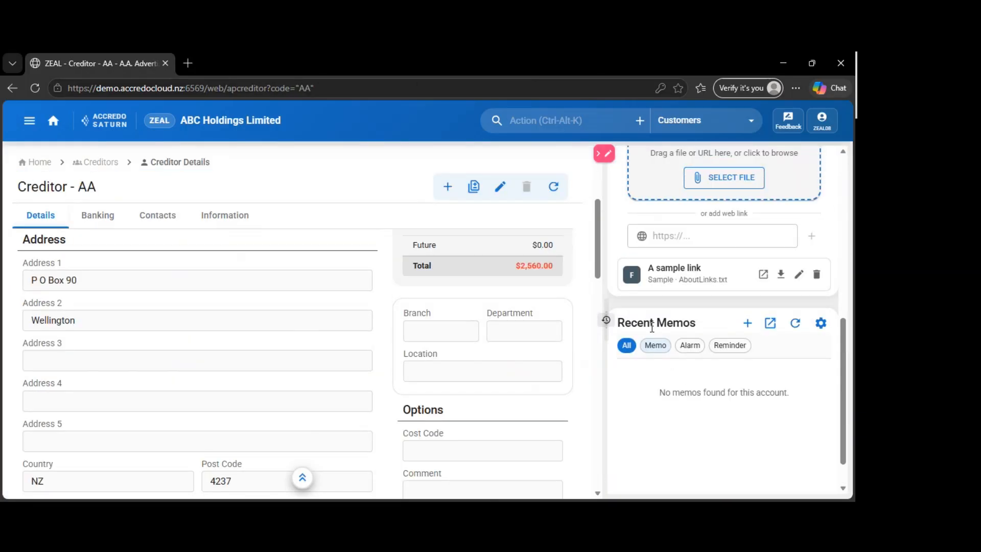
pyautogui.scroll(5, 490, 294)
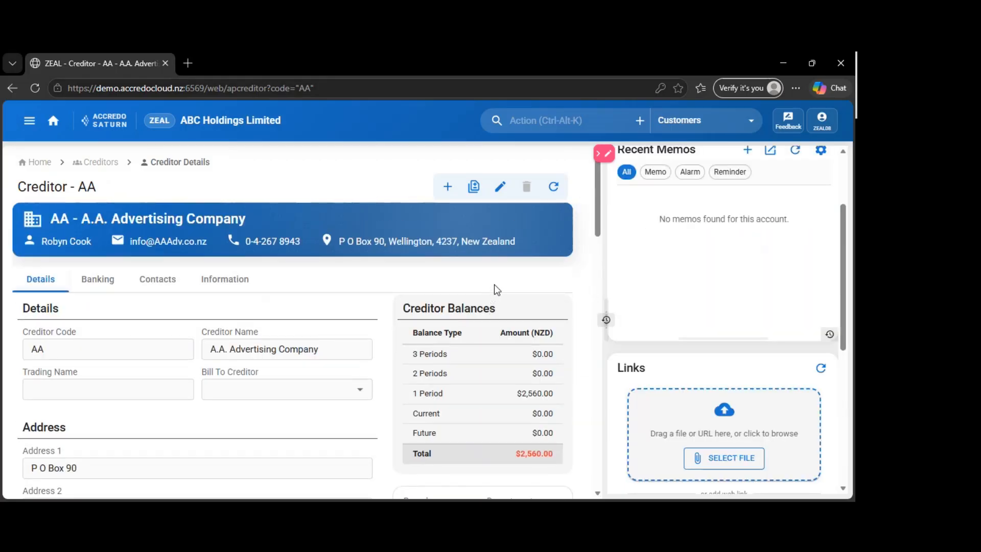
pyautogui.scroll(-10, 496, 264)
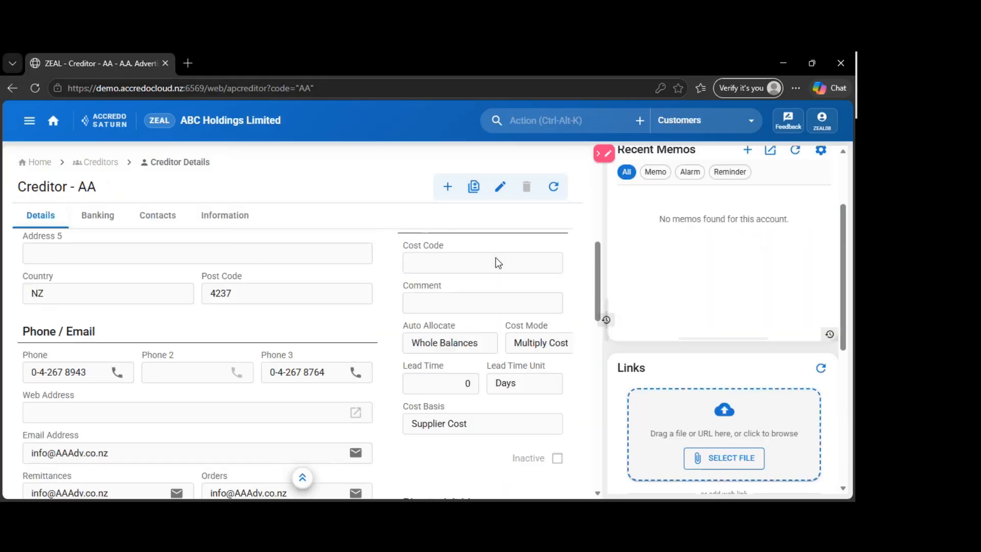
pyautogui.scroll(-3, 374, 328)
pyautogui.scroll(6, 379, 317)
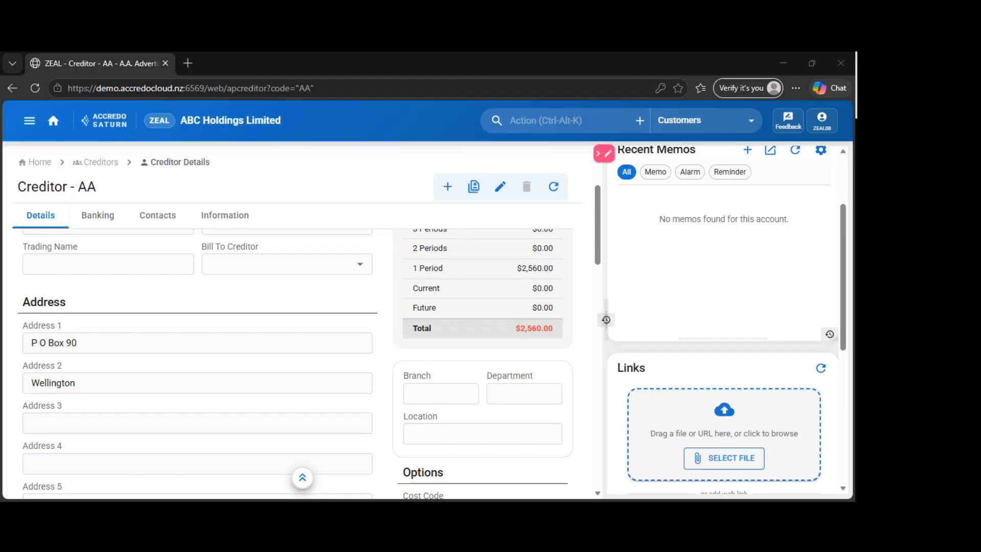
pyautogui.click(251, 68)
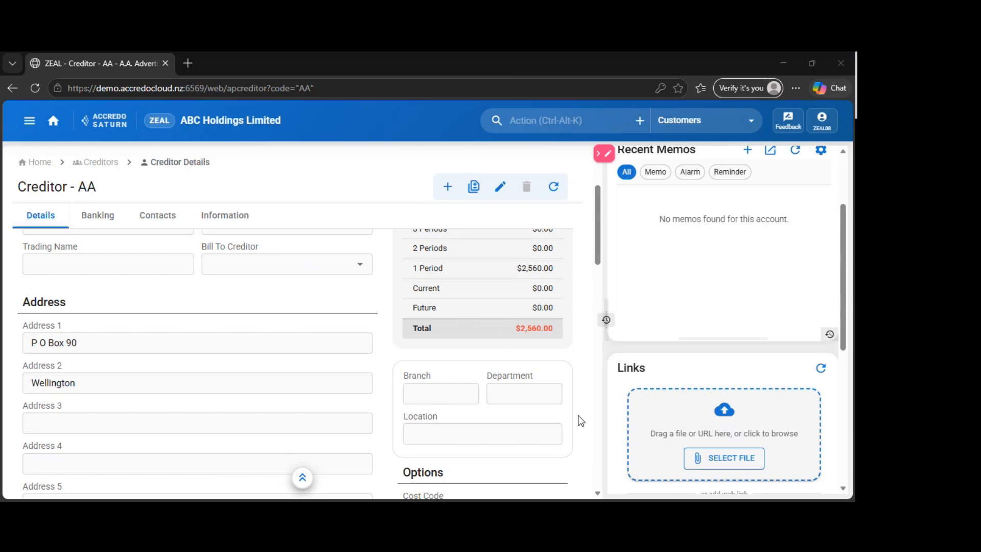
pyautogui.scroll(2, 335, 314)
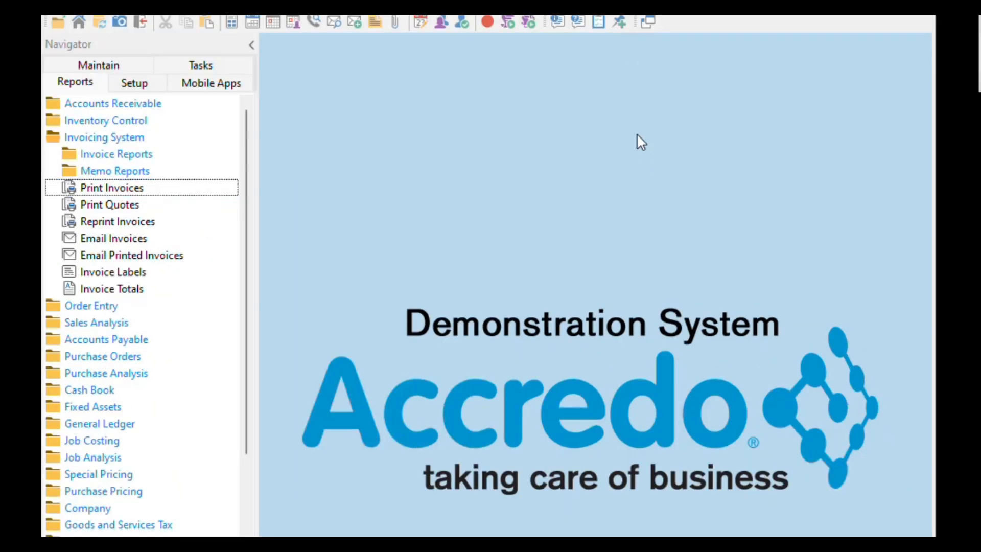
# Start an AP Credit Only entry in the Accredo desktop program, look through the Customise Add Menu entries and close that list unchanged
pyautogui.press('Return')
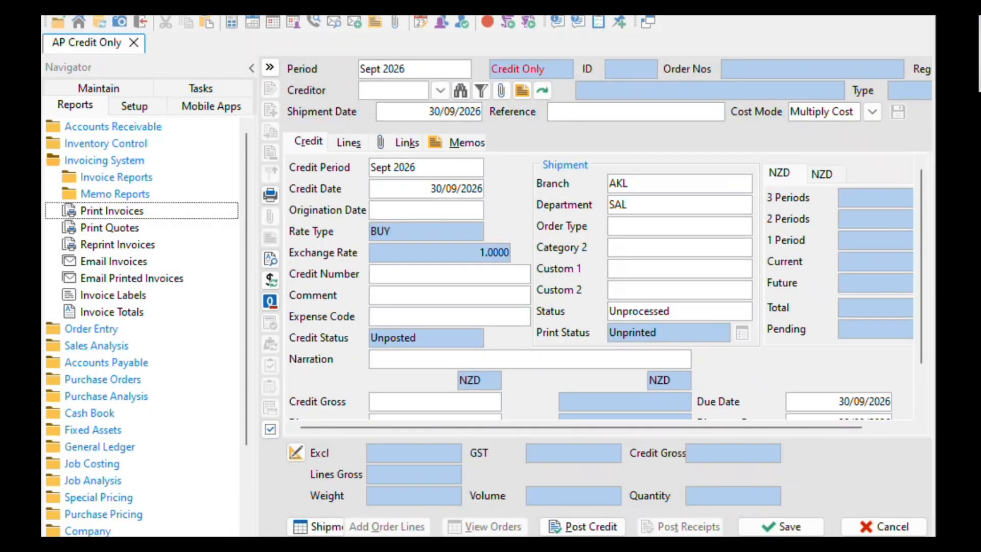
pyautogui.scroll(-8, 470, 164)
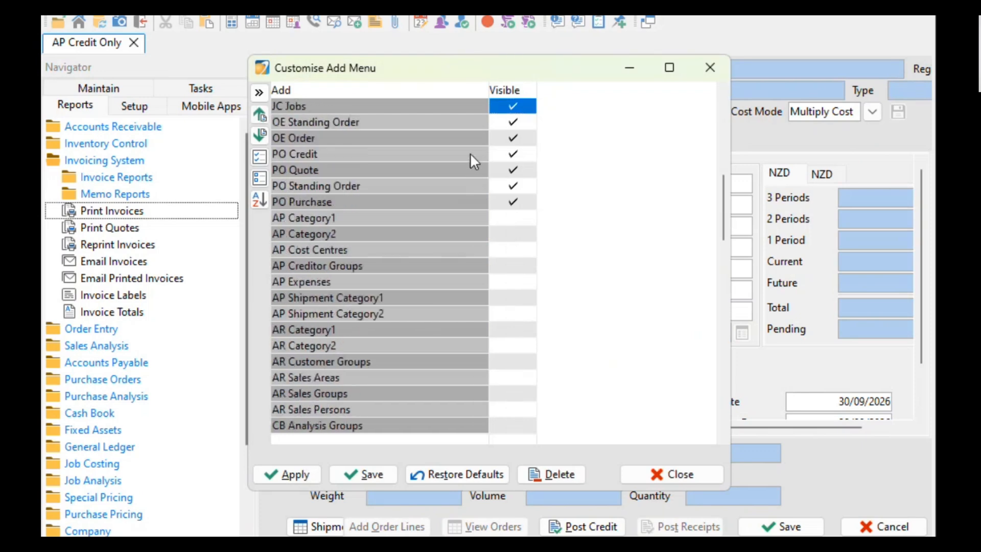
pyautogui.scroll(-13, 470, 152)
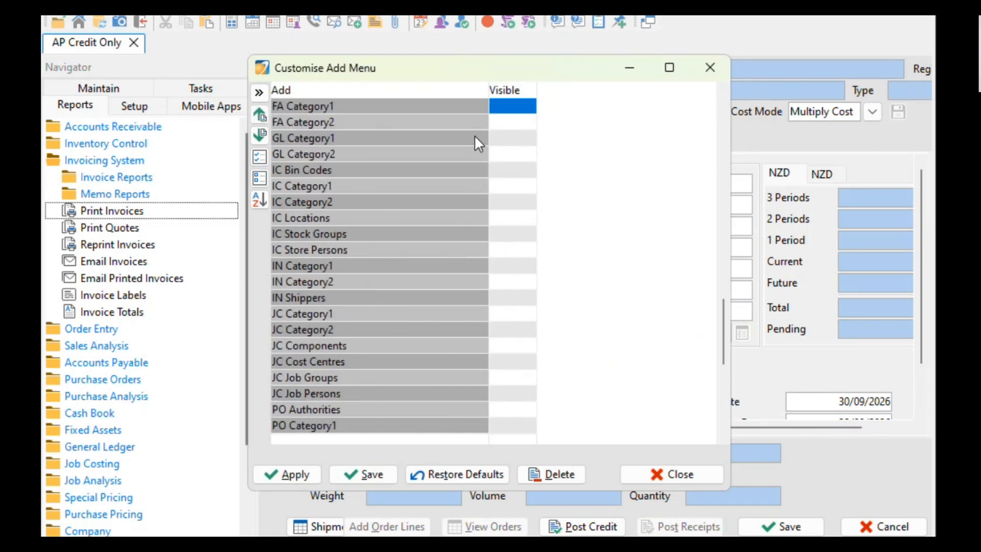
pyautogui.scroll(-4, 475, 135)
pyautogui.scroll(4, 476, 134)
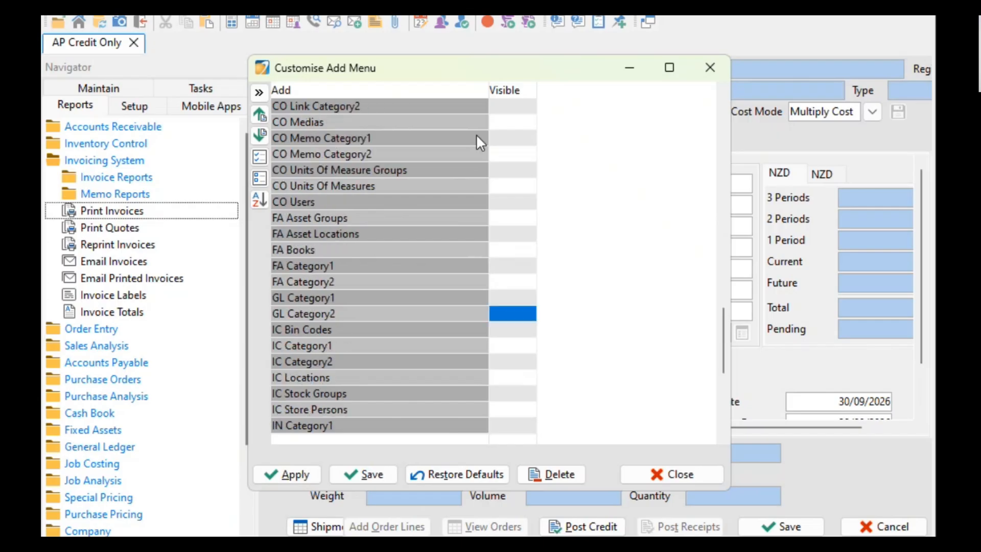
pyautogui.scroll(5, 477, 134)
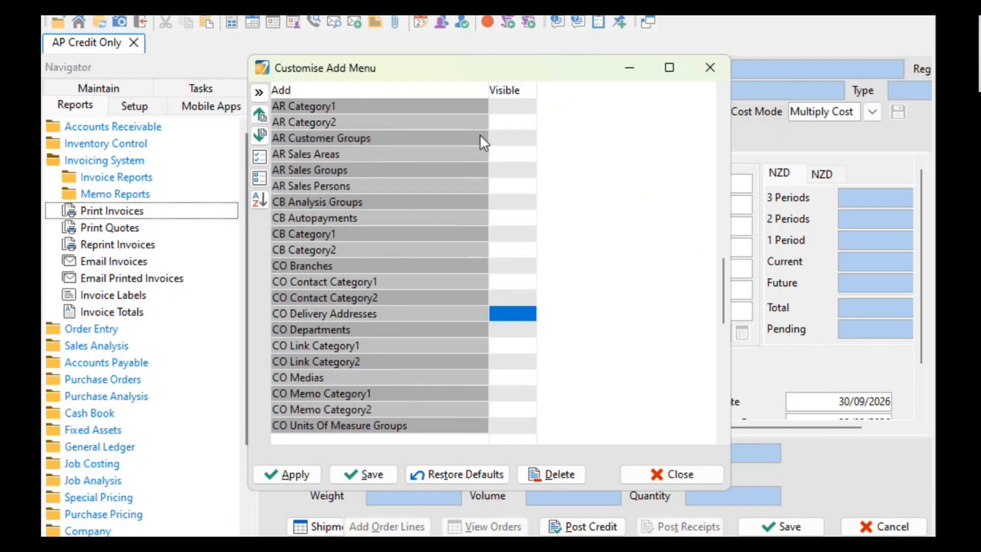
pyautogui.click(710, 68)
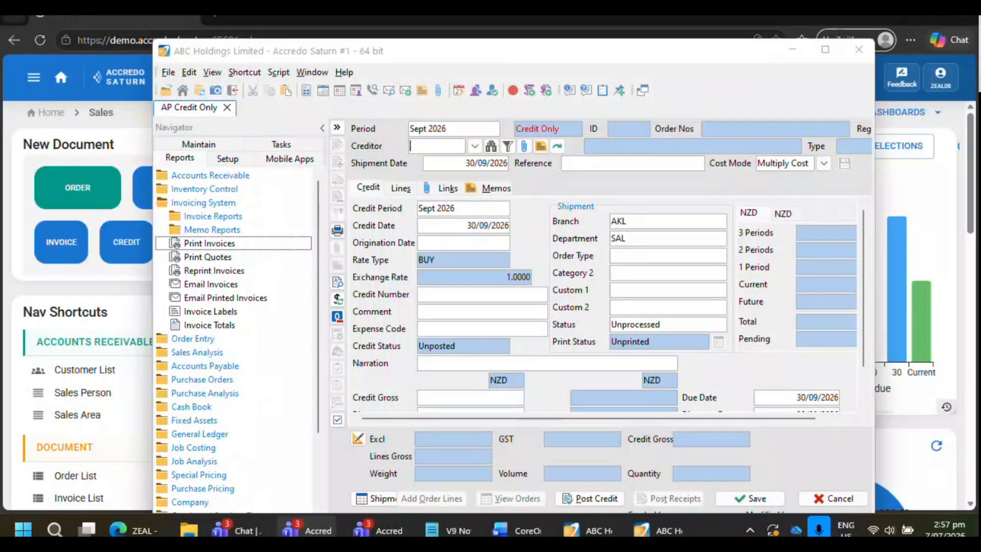
# Widen the Accredo Saturn window and reposition it over the web dashboard
pyautogui.moveTo(510, 57); pyautogui.dragTo(388, 35)
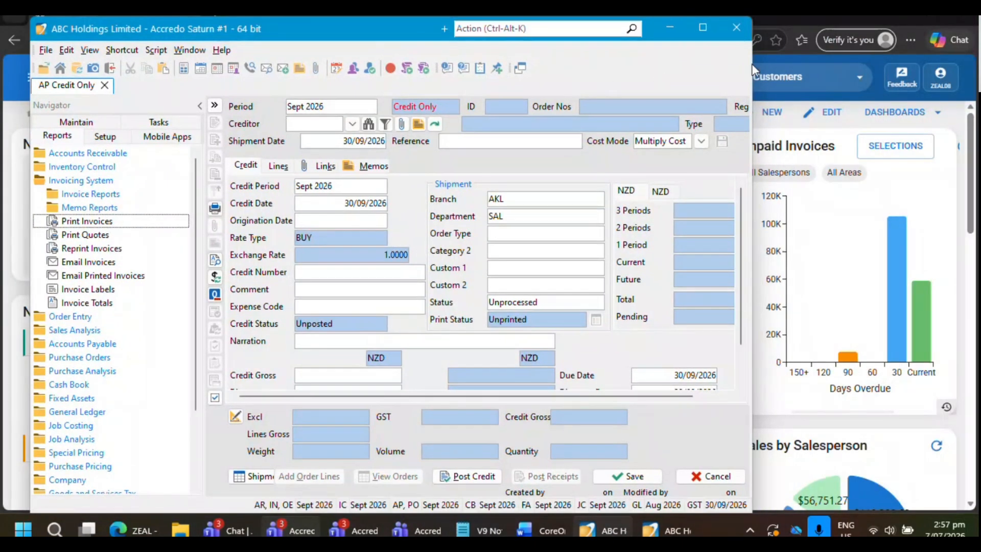
pyautogui.moveTo(752, 72); pyautogui.dragTo(846, 71)
pyautogui.moveTo(218, 35); pyautogui.dragTo(203, 79)
# Reopen the Customise Add Menu list, look through its visible and hidden entries, and close it without changes
pyautogui.rightClick(558, 78)
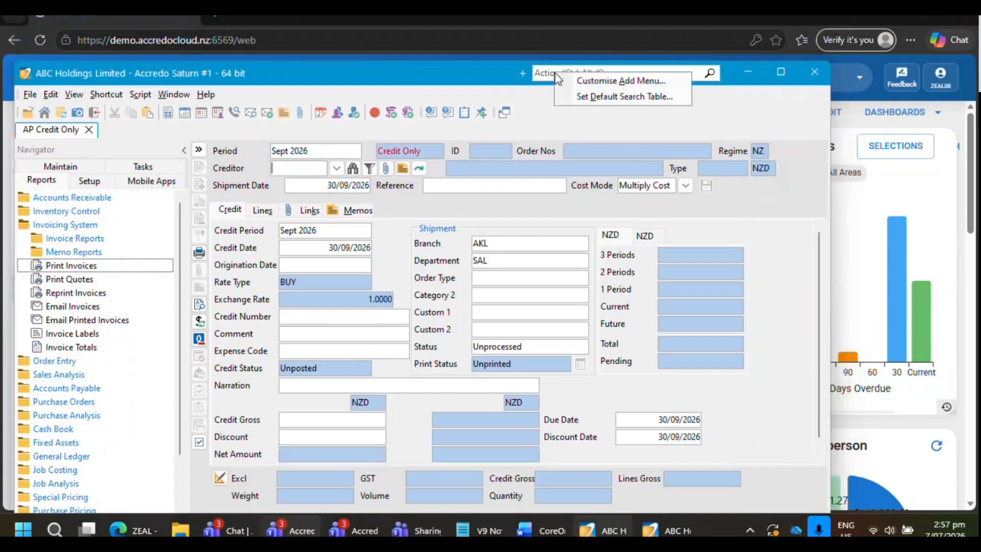
pyautogui.click(583, 81)
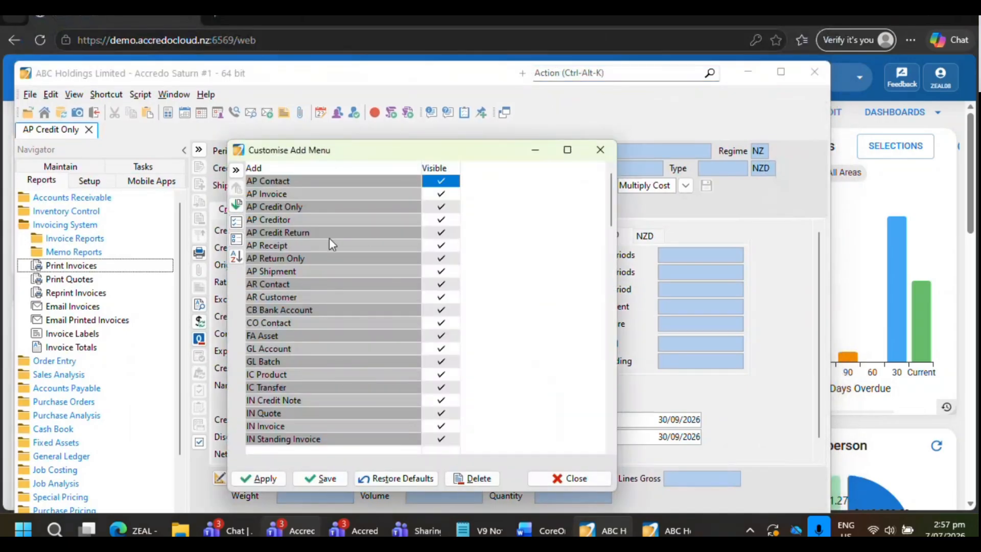
pyautogui.moveTo(612, 196); pyautogui.dragTo(619, 354)
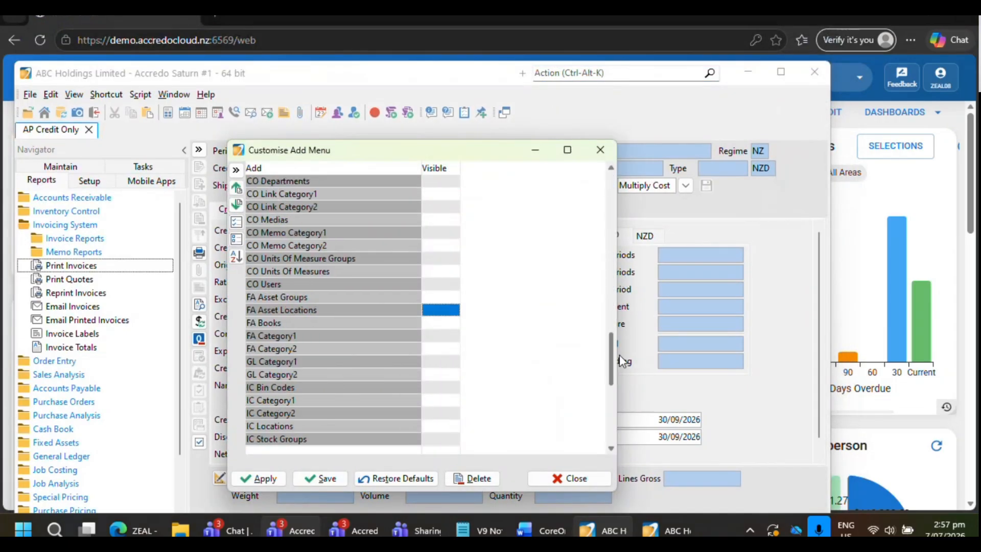
pyautogui.click(600, 150)
pyautogui.click(533, 79)
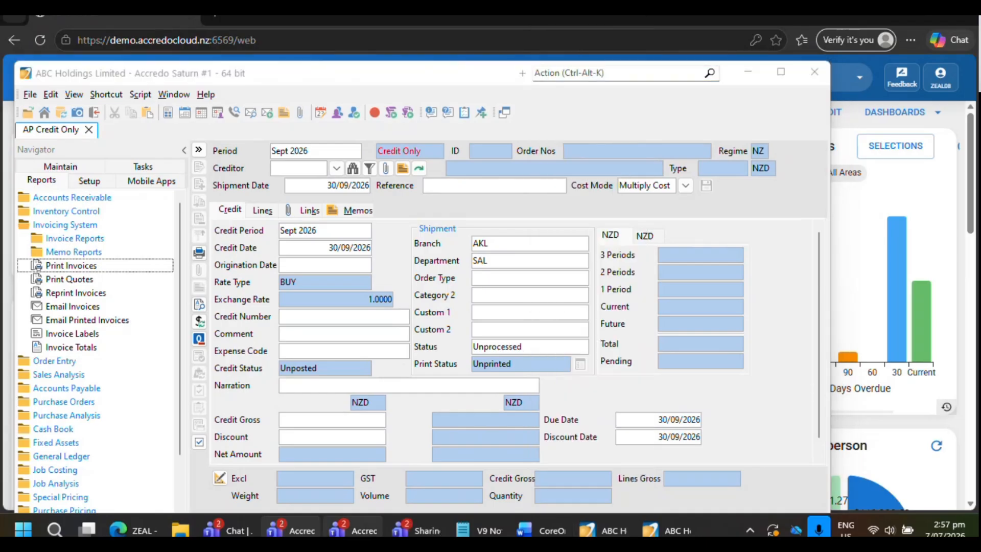
pyautogui.click(526, 76)
pyautogui.click(631, 75)
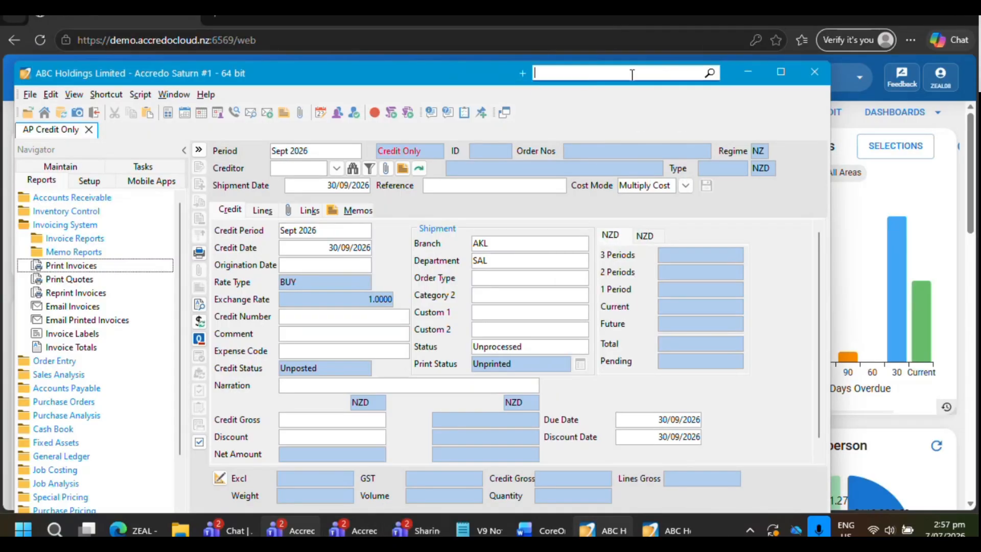
# Open the General Ledger Transaction Batch List, close the unneeded GL Account form, and open Accounts Receivable batch 46
pyautogui.moveTo(317, 81)
pyautogui.mouseDown()
pyautogui.moveTo(335, 75)
pyautogui.moveTo(327, 67)
pyautogui.mouseUp()
pyautogui.click(76, 153)
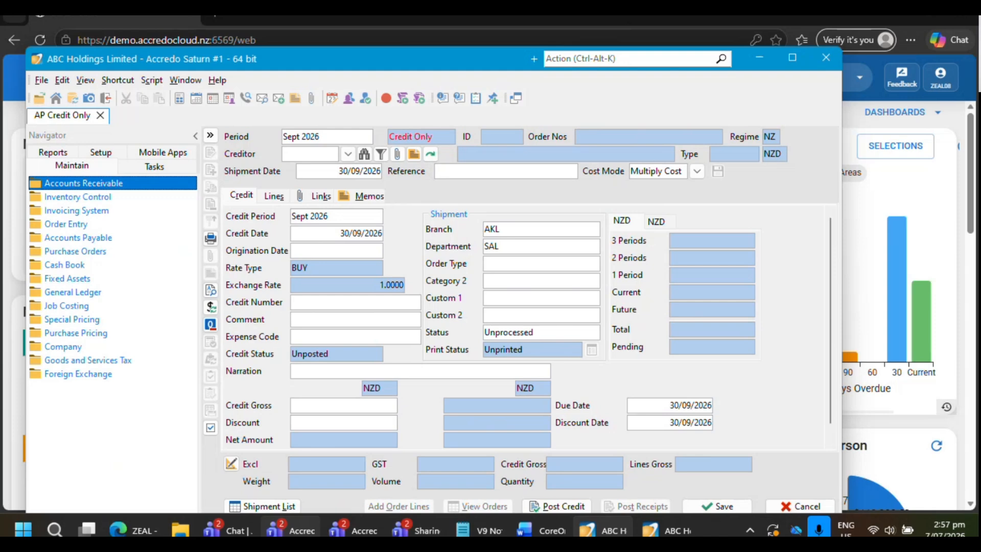
pyautogui.click(144, 292)
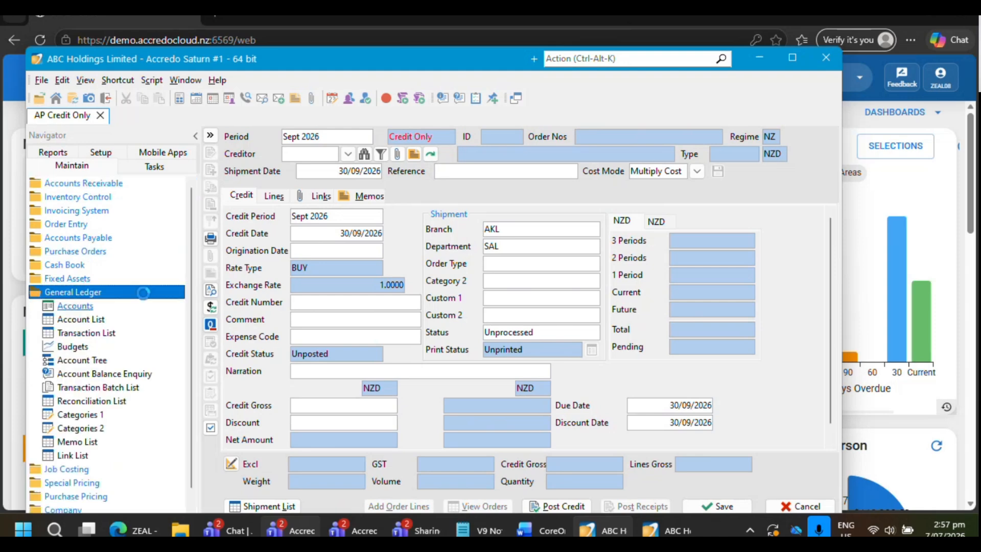
pyautogui.click(97, 387)
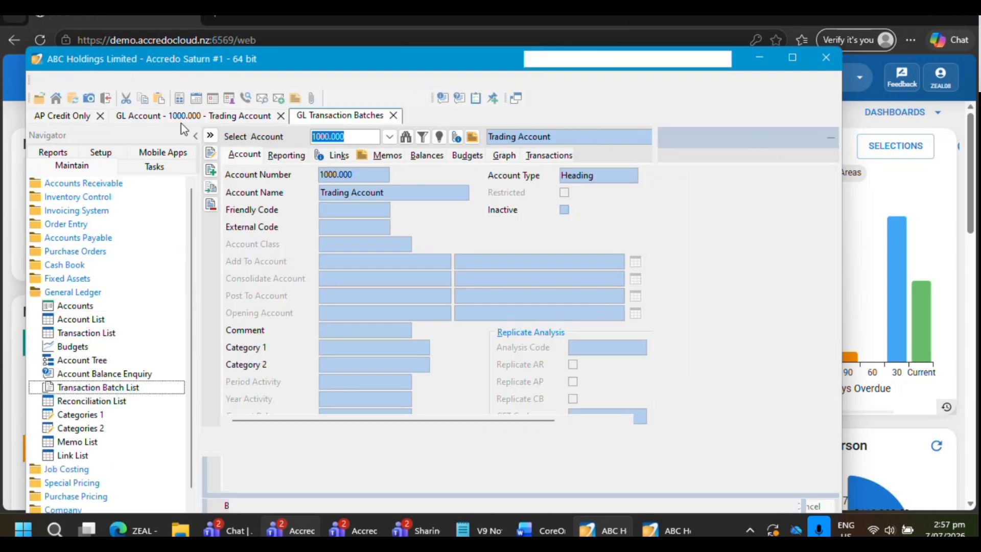
pyautogui.click(280, 116)
pyautogui.doubleClick(294, 187)
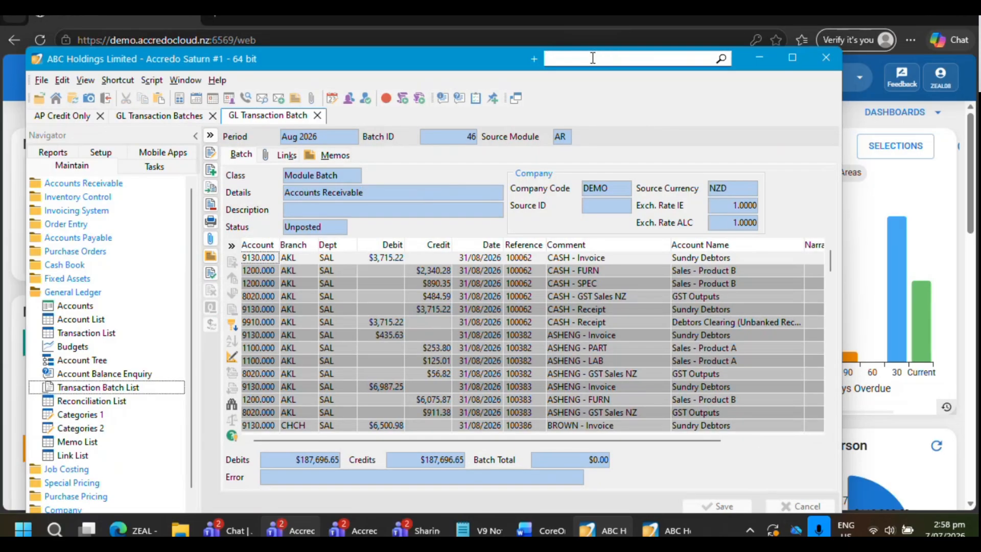
# Try to find the batch with the action search "batch 46"
pyautogui.click(592, 58)
pyautogui.write('gl')
pyautogui.press('BackSpace')
pyautogui.write('batch 46')
# Try the action searches "gl 47" and "gl 46", and close the open GL Transaction Batch
pyautogui.moveTo(591, 58); pyautogui.dragTo(545, 58)
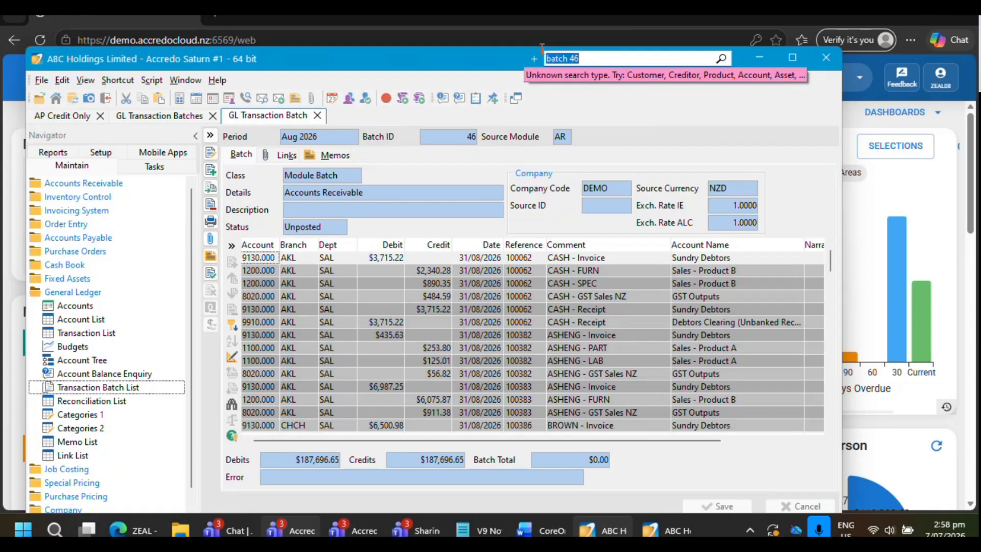
pyautogui.write('gl 47')
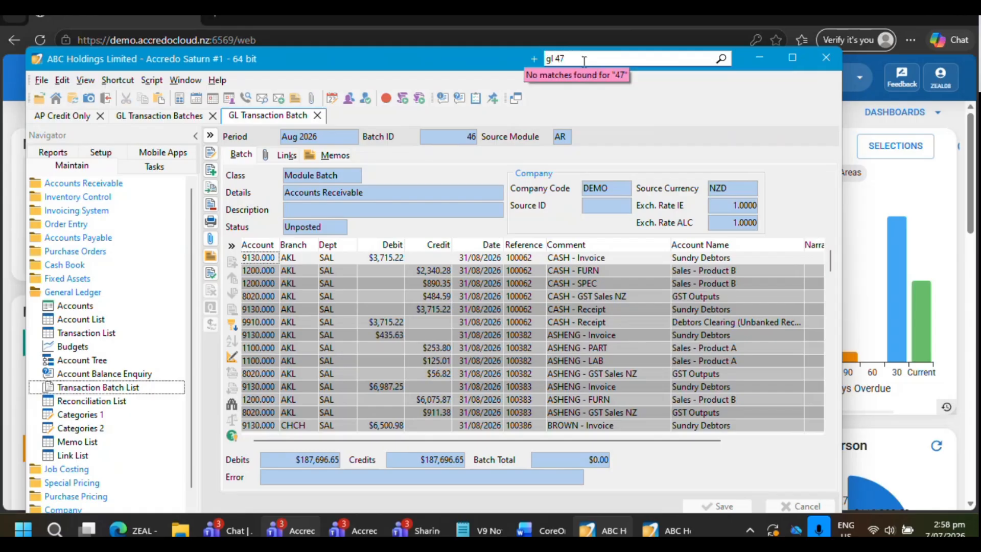
pyautogui.press('BackSpace')
pyautogui.write('6')
pyautogui.click(318, 116)
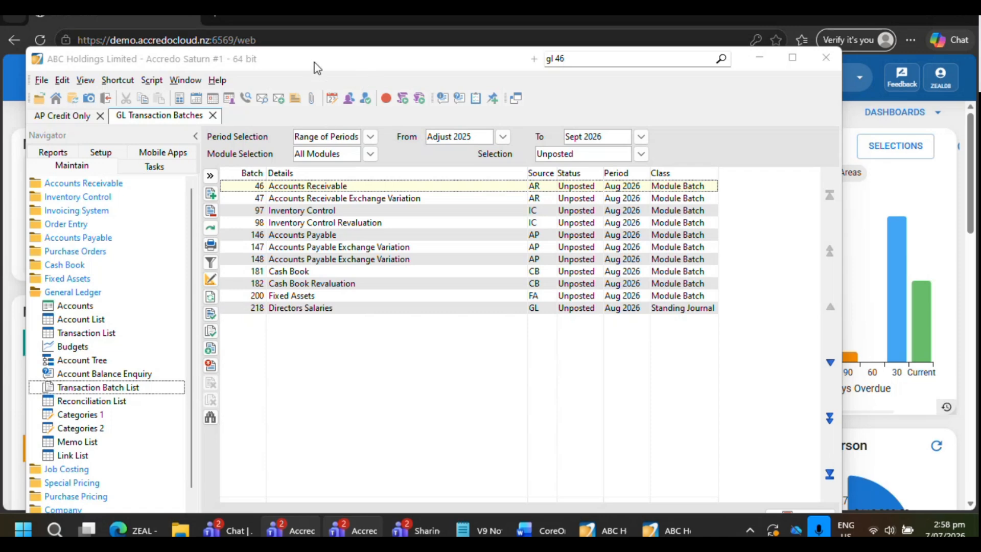
# Open the GL transaction batch directly with the action search "gl batch 46"
pyautogui.moveTo(315, 63)
pyautogui.mouseDown()
pyautogui.moveTo(341, 57)
pyautogui.moveTo(312, 52)
pyautogui.mouseUp()
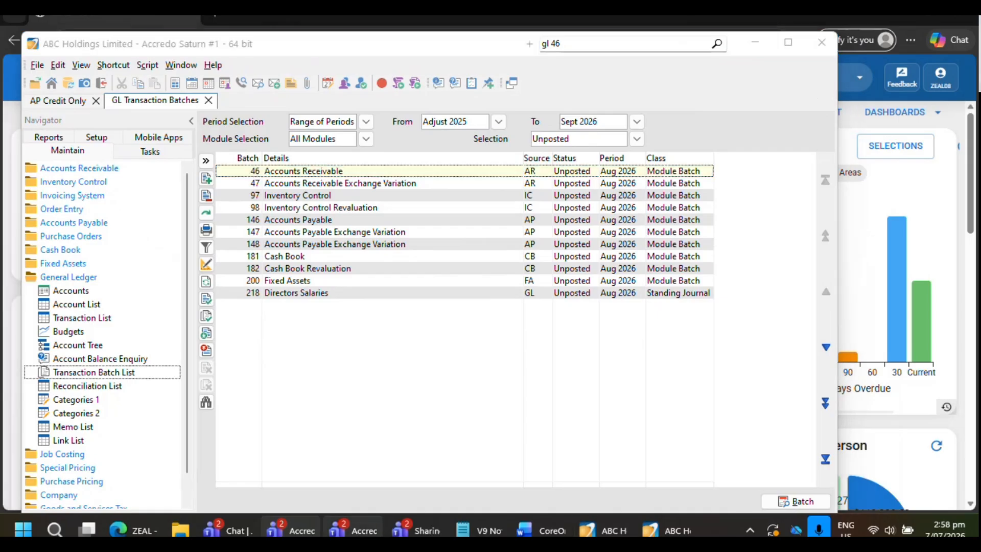
pyautogui.moveTo(581, 44); pyautogui.dragTo(553, 44)
pyautogui.press('Right')
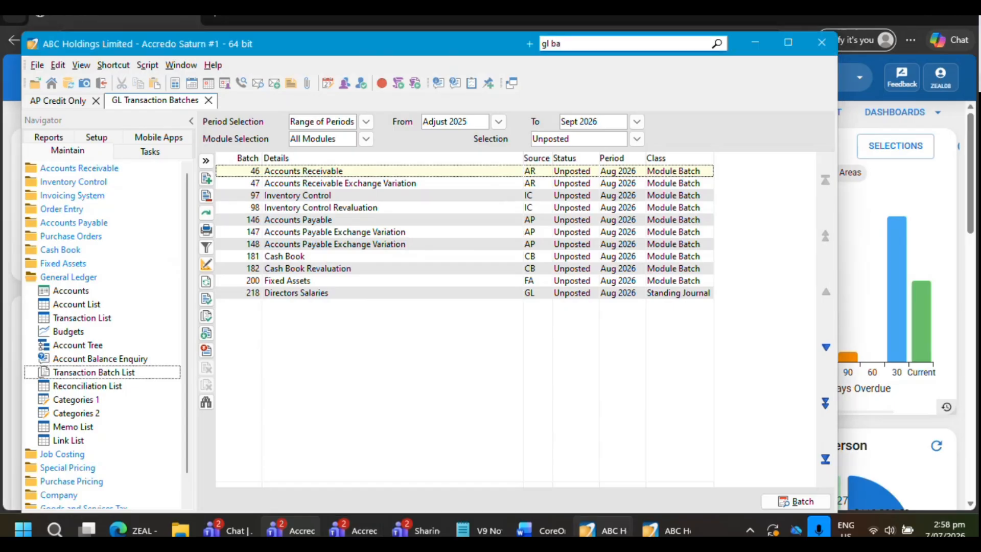
pyautogui.press('BackSpace')
pyautogui.press('BackSpace')
pyautogui.press('BackSpace')
pyautogui.press('BackSpace')
pyautogui.press('BackSpace')
pyautogui.write('gl batch 46')
pyautogui.press('Return')
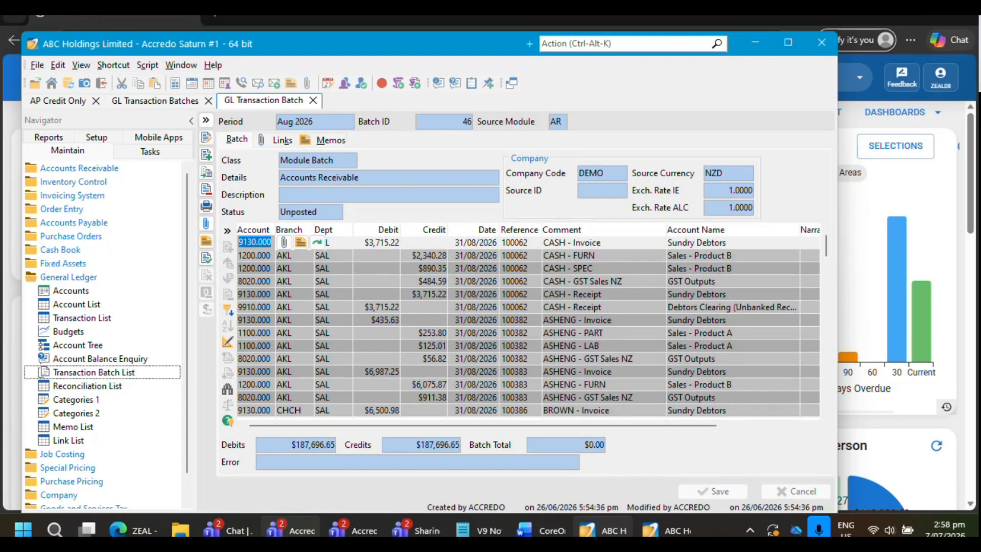
pyautogui.click(585, 45)
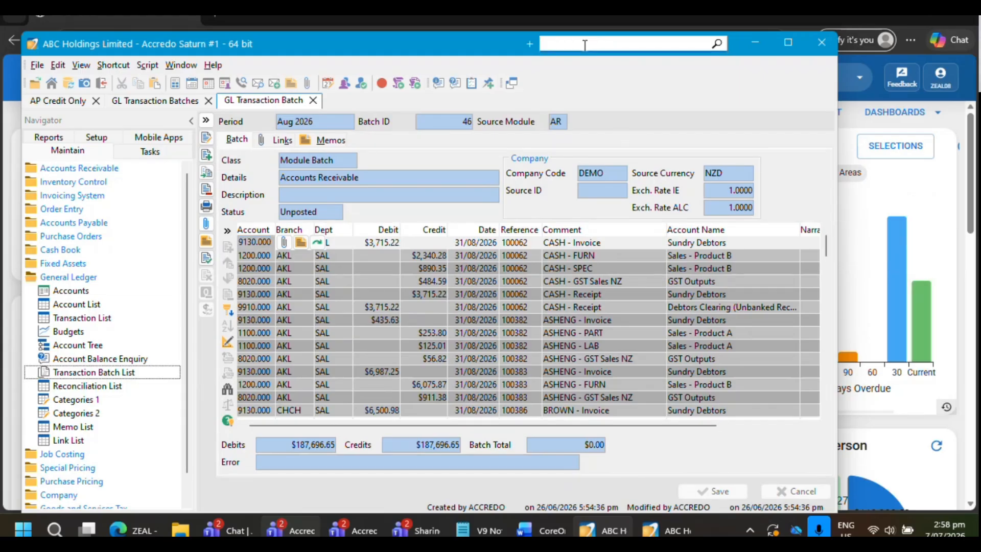
pyautogui.moveTo(420, 41); pyautogui.dragTo(428, 45)
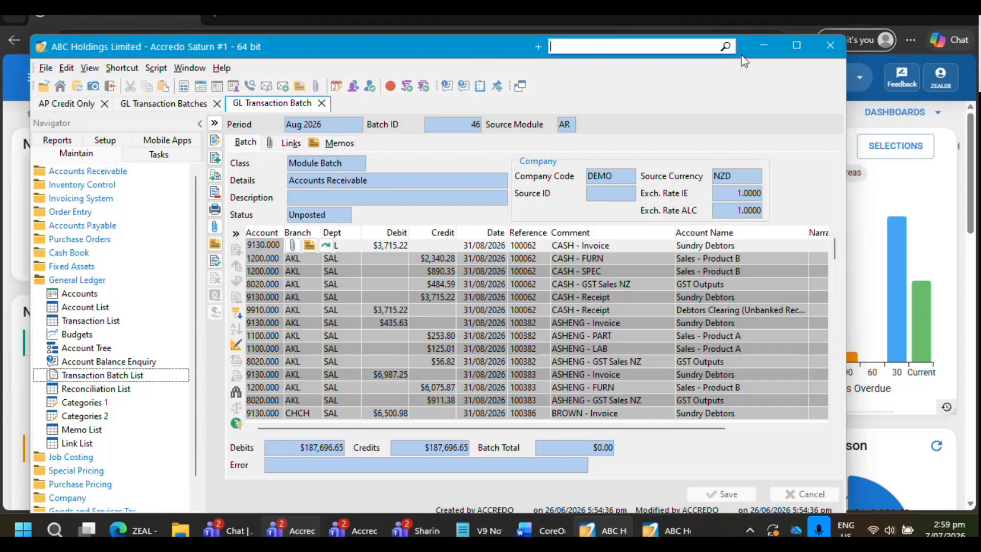
pyautogui.moveTo(741, 54); pyautogui.dragTo(744, 55)
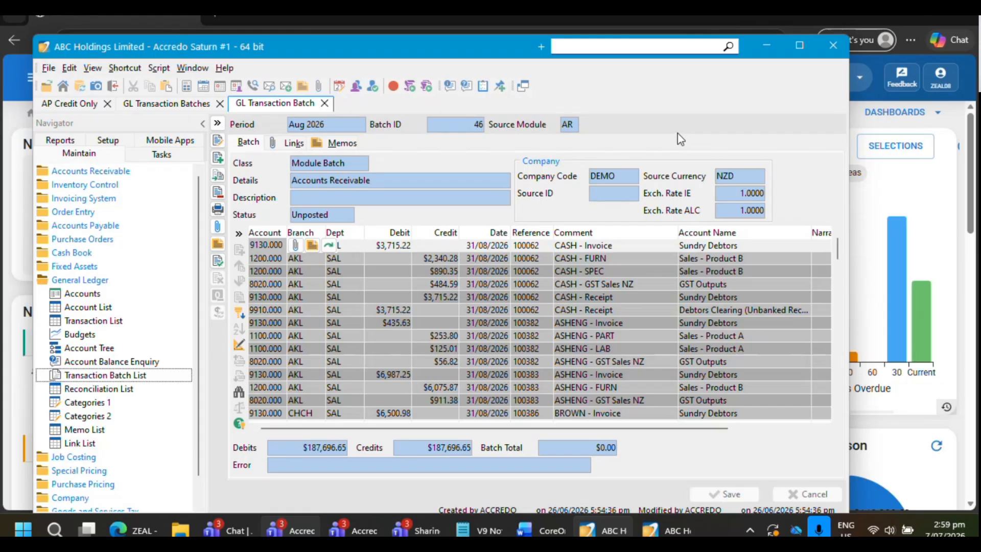
pyautogui.moveTo(354, 47); pyautogui.dragTo(341, 44)
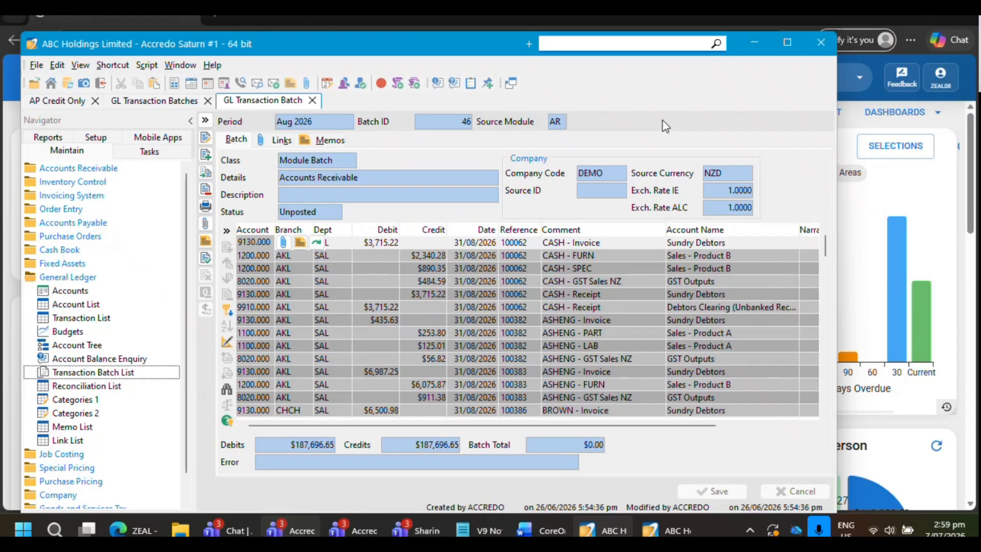
pyautogui.moveTo(404, 48)
pyautogui.mouseDown()
pyautogui.moveTo(412, 45)
pyautogui.moveTo(397, 46)
pyautogui.mouseUp()
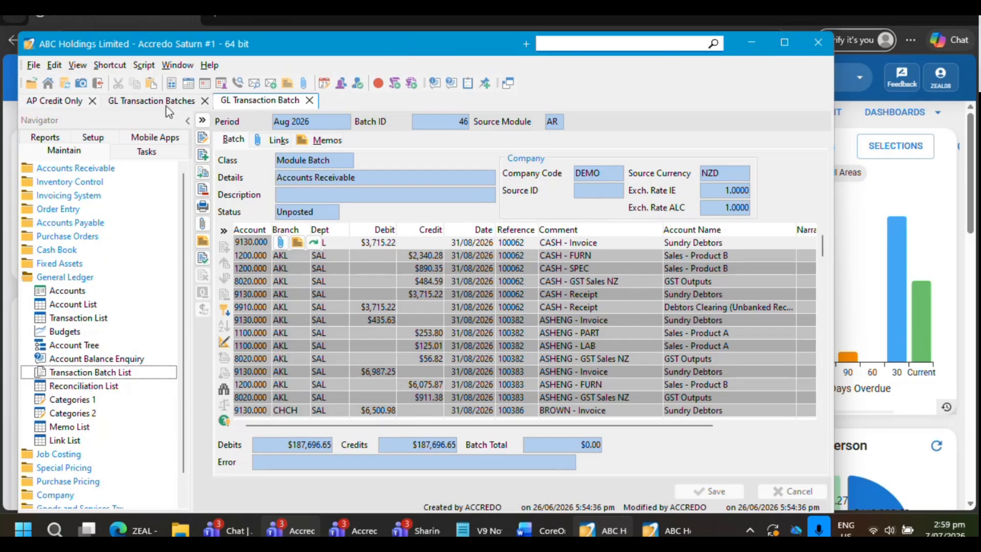
# Open the Price Lists from the company configuration in the setup area
pyautogui.click(104, 139)
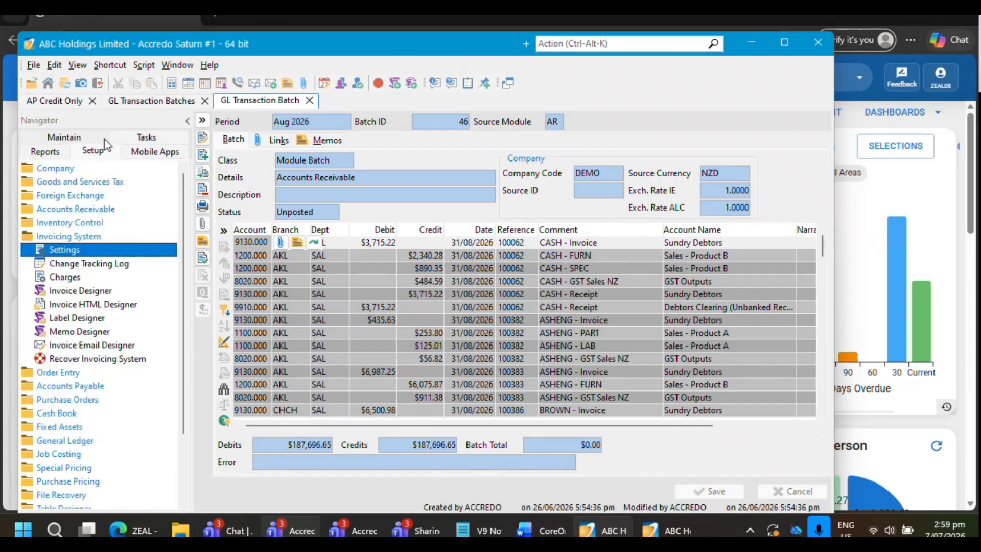
pyautogui.doubleClick(68, 237)
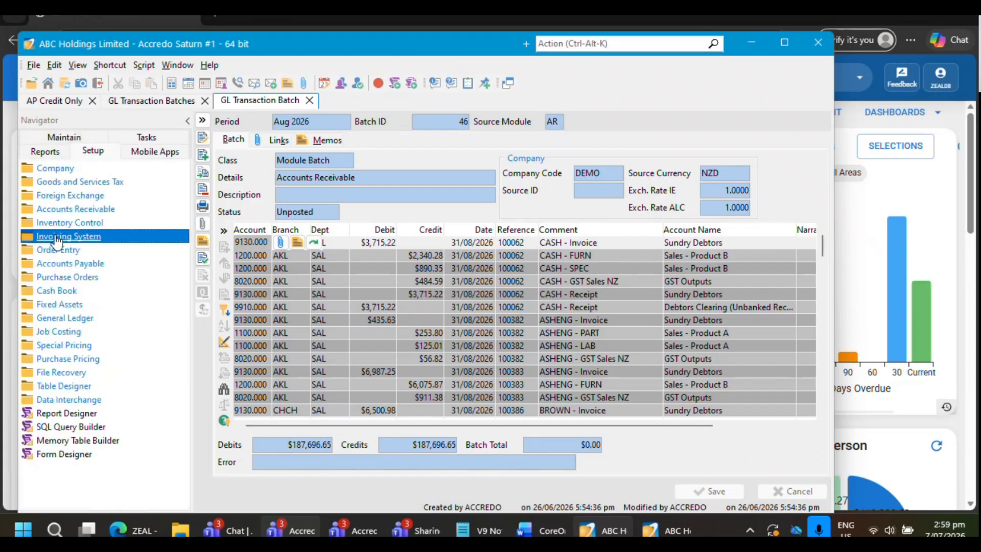
pyautogui.doubleClick(56, 169)
pyautogui.doubleClick(72, 182)
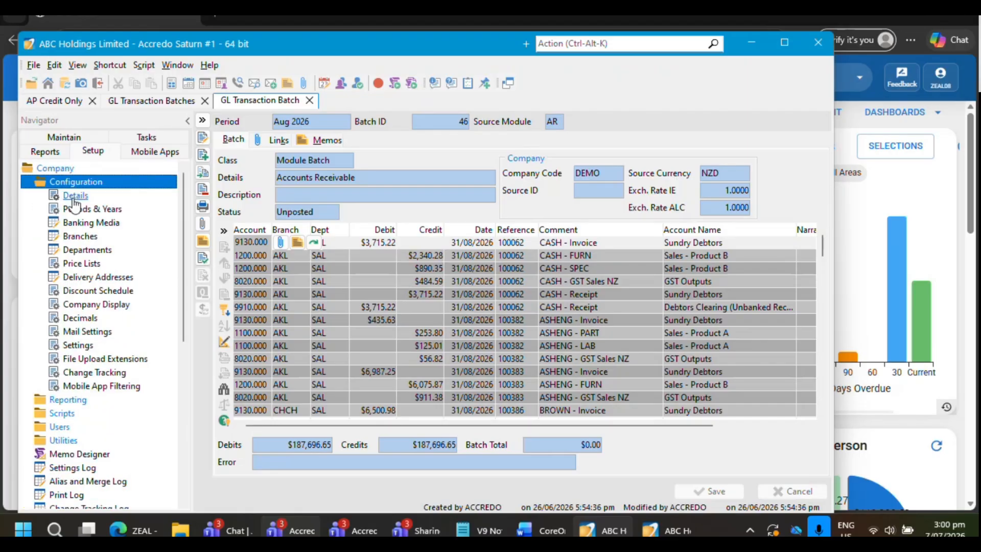
pyautogui.doubleClick(81, 263)
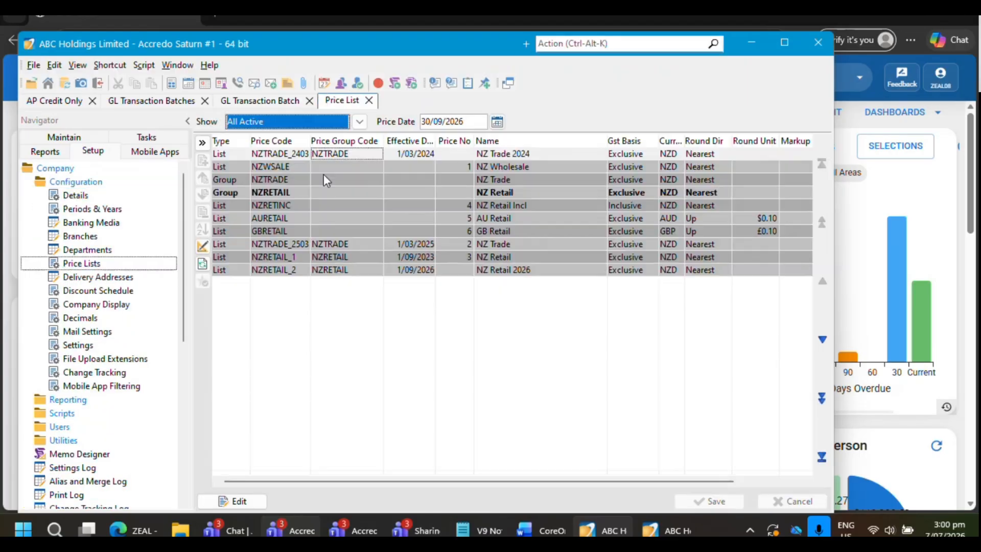
# Maximise the company window and show only the Currently Effective price lists
pyautogui.doubleClick(429, 53)
pyautogui.click(372, 143)
pyautogui.click(340, 88)
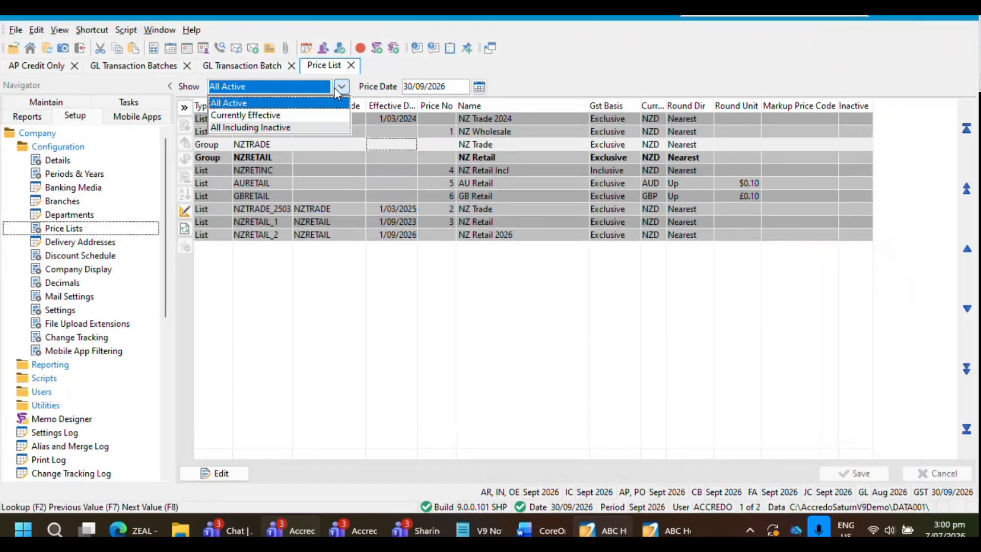
pyautogui.click(244, 116)
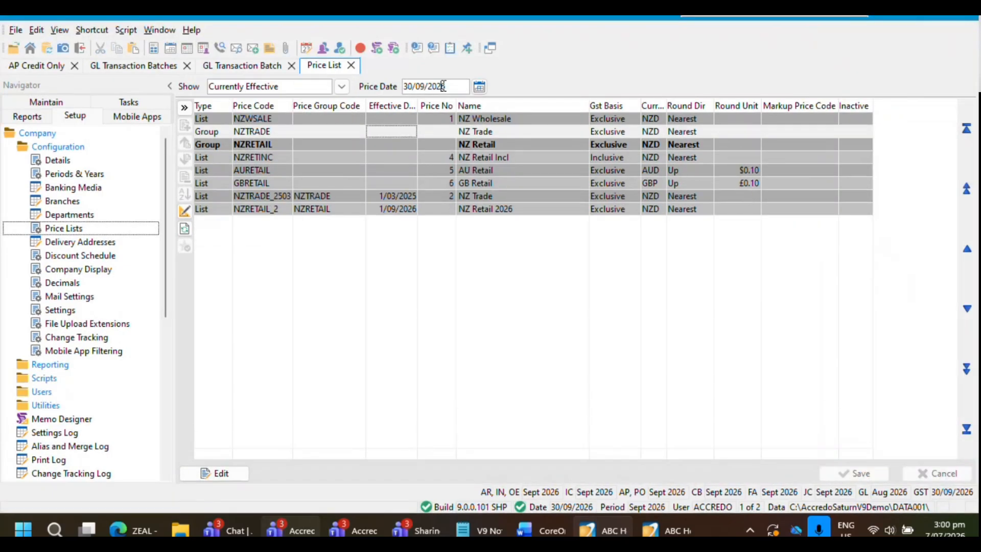
# Set the Price Date to 4/06/2026 for the currently effective price lists
pyautogui.click(479, 86)
pyautogui.click(404, 103)
pyautogui.click(404, 103)
pyautogui.click(404, 103)
pyautogui.click(444, 142)
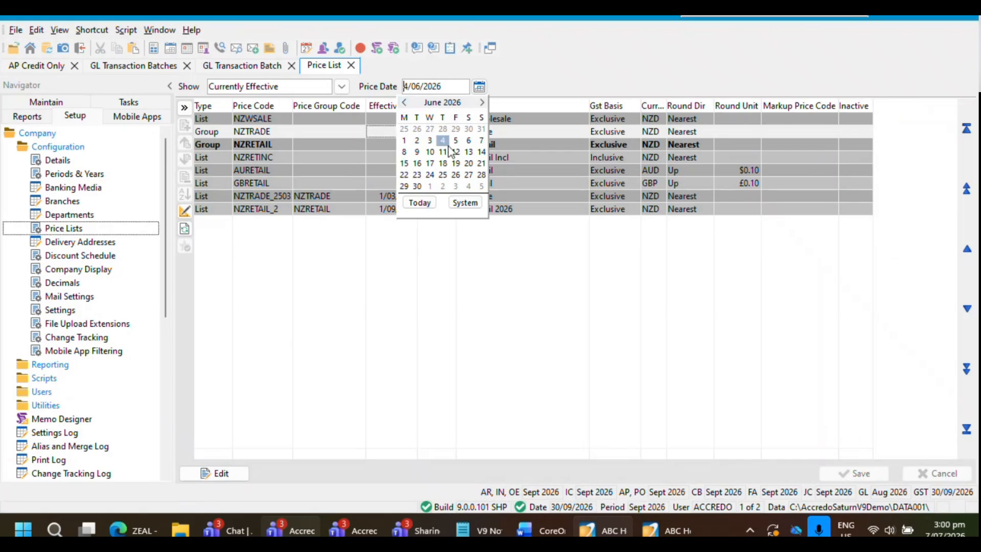
pyautogui.click(482, 170)
# Move the Price Date forward to 14/08/2026
pyautogui.click(480, 86)
pyautogui.click(482, 103)
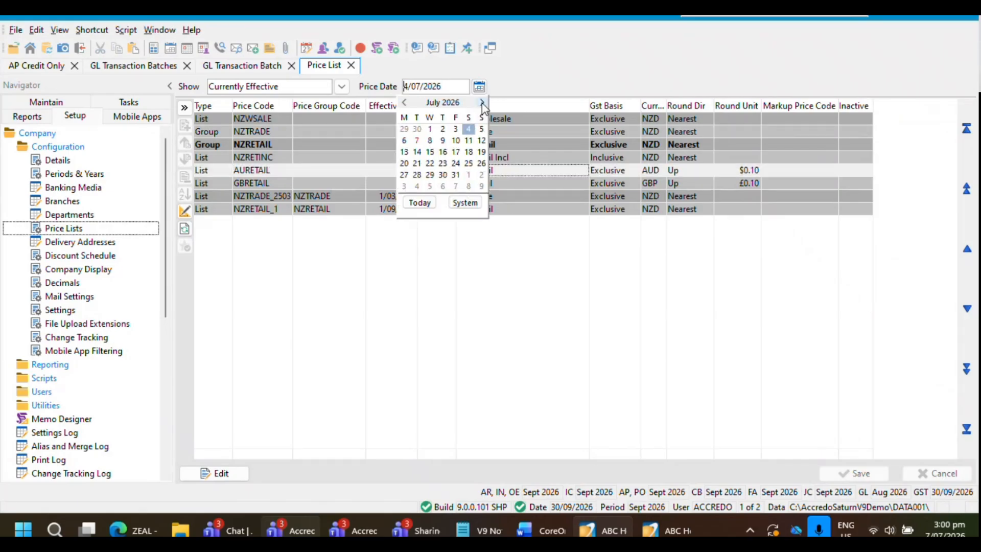
pyautogui.click(482, 103)
pyautogui.click(457, 156)
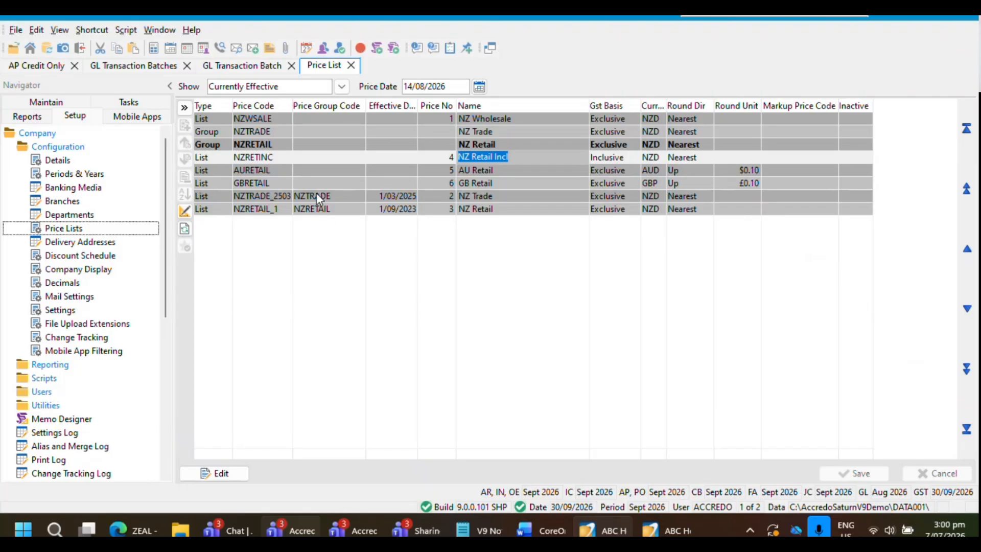
# Switch the price list filter to All Active and back to Currently Effective to compare the lists
pyautogui.click(341, 87)
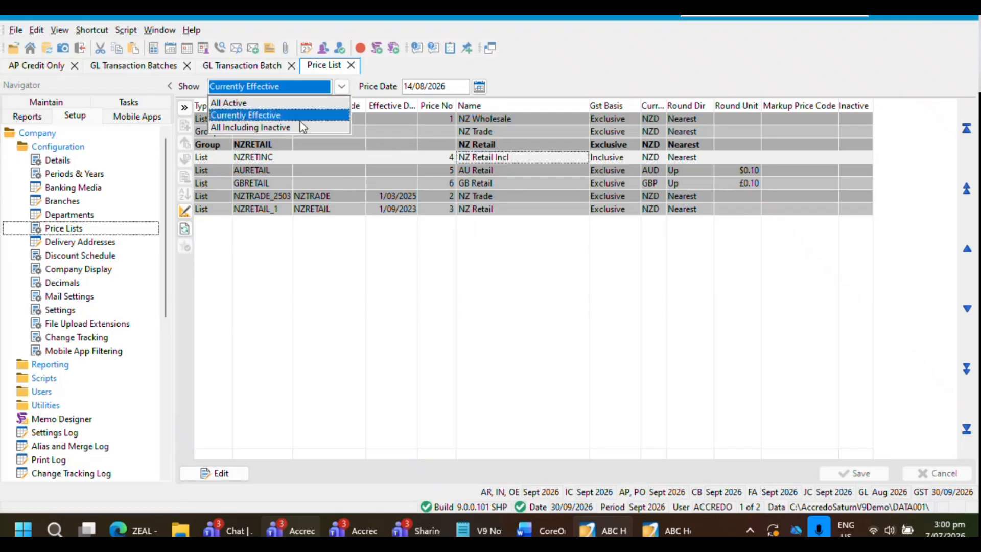
pyautogui.click(370, 156)
pyautogui.click(327, 145)
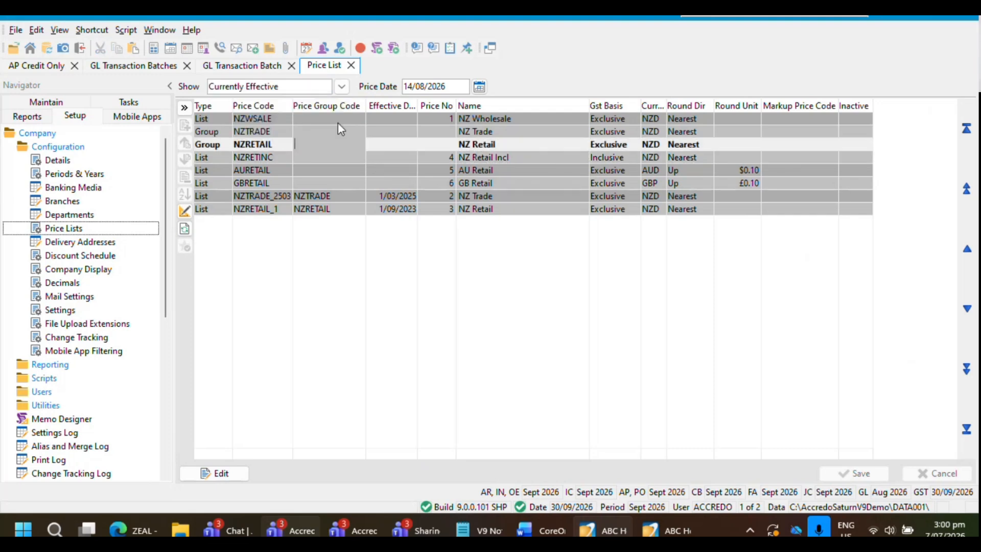
pyautogui.click(342, 90)
pyautogui.click(268, 103)
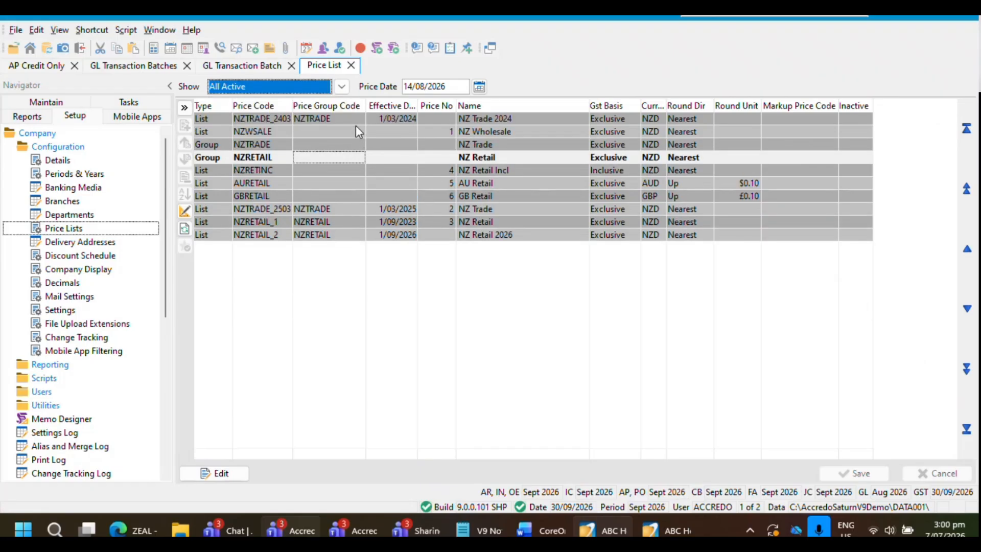
pyautogui.click(341, 87)
pyautogui.click(255, 114)
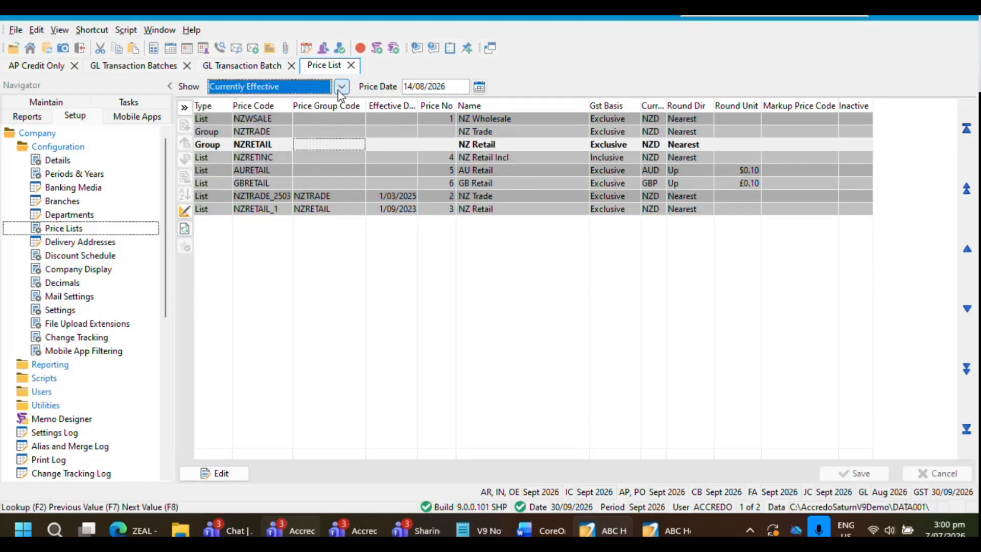
pyautogui.click(340, 90)
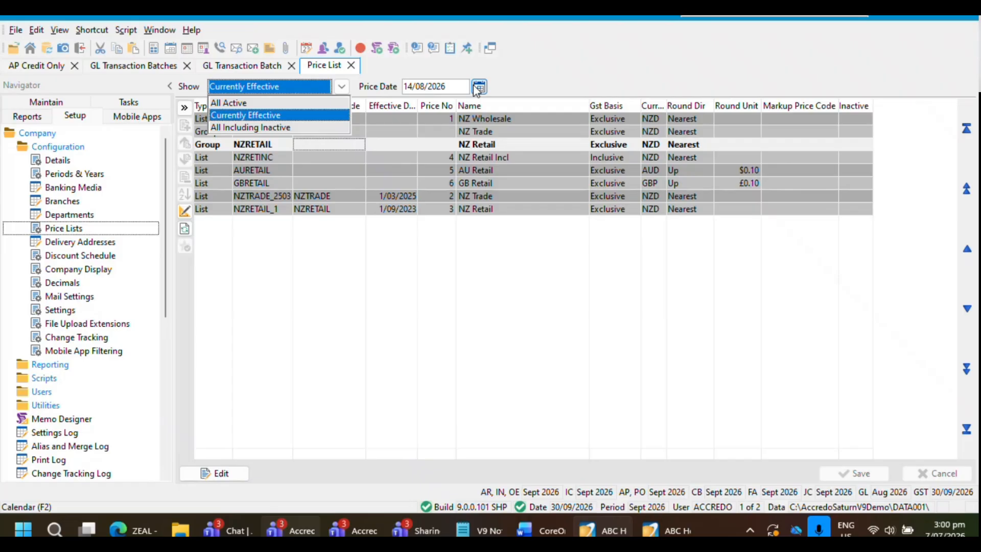
pyautogui.click(438, 128)
# Set the Price Date to 1/10/2026 and check which price lists are in effect
pyautogui.click(478, 87)
pyautogui.click(482, 103)
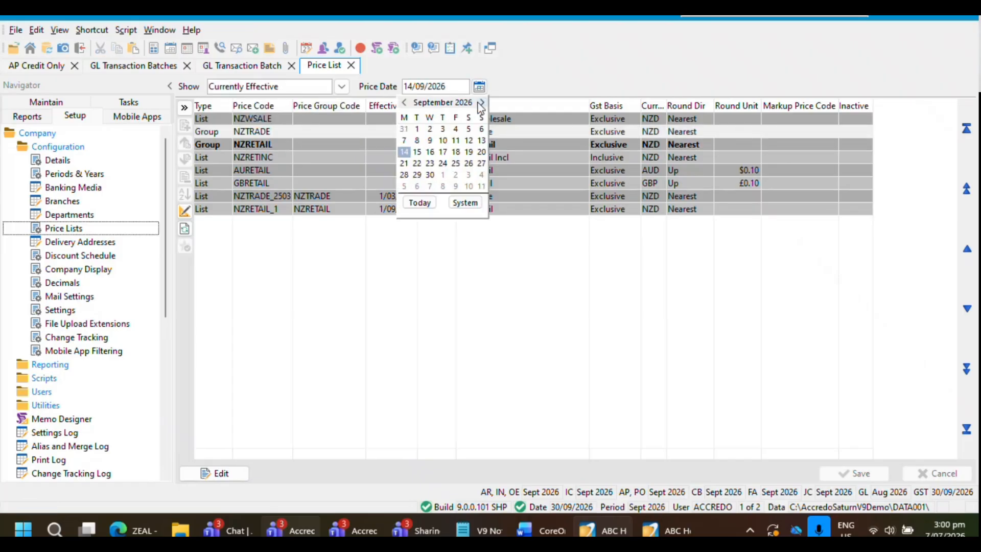
pyautogui.click(482, 102)
pyautogui.click(443, 129)
pyautogui.click(590, 196)
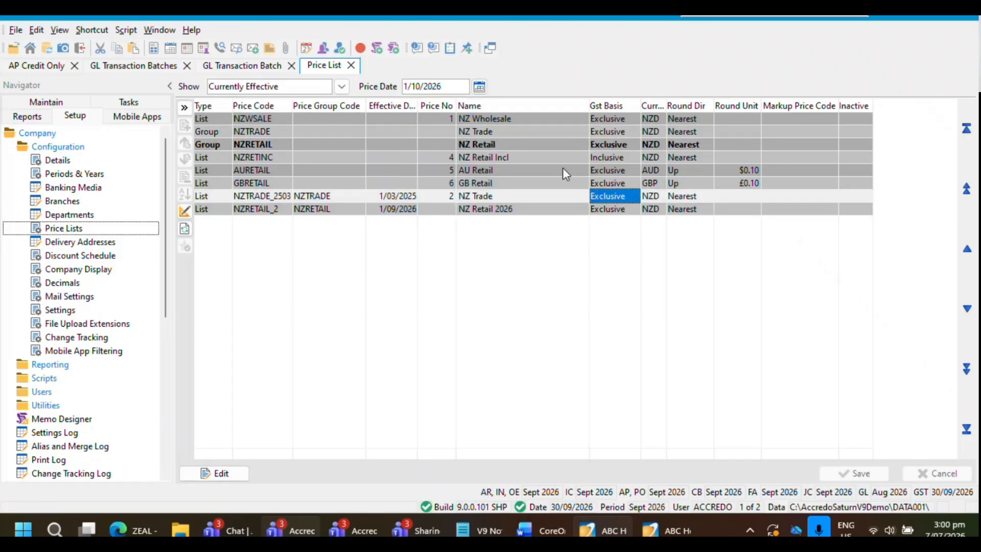
pyautogui.click(552, 156)
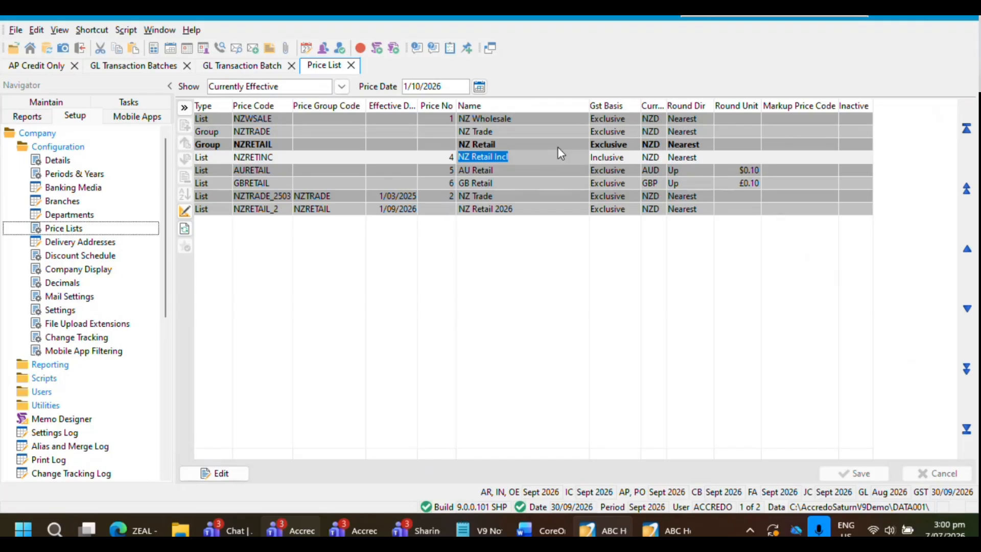
# Change the Price Date to 5/08/2026 and check the NZ Retail price list in effect
pyautogui.click(479, 86)
pyautogui.click(406, 103)
pyautogui.click(407, 102)
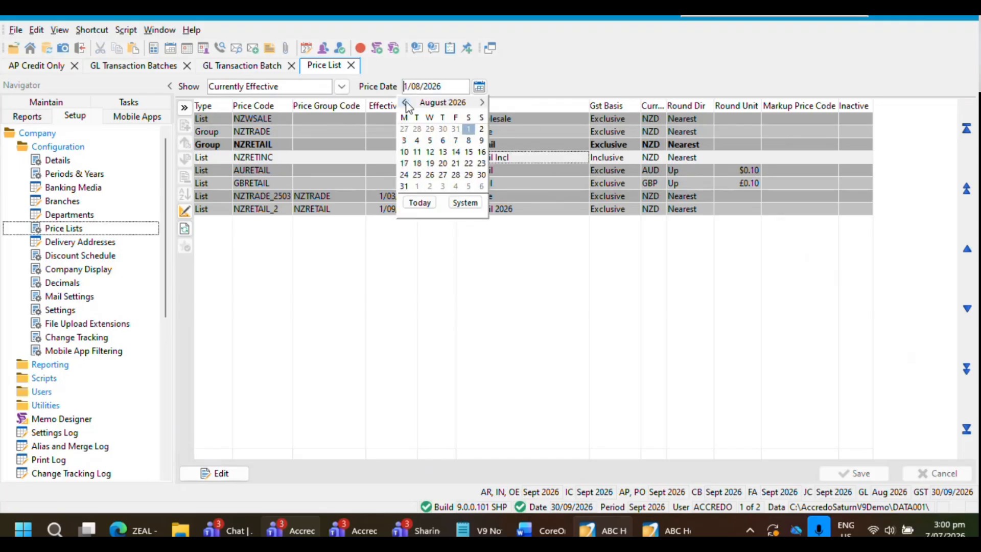
pyautogui.click(430, 140)
pyautogui.click(269, 209)
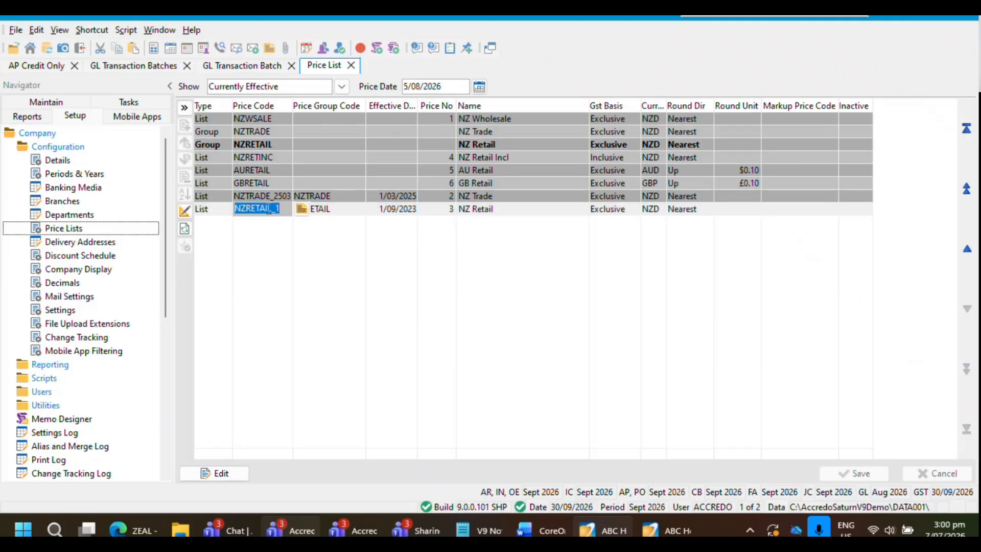
pyautogui.click(343, 157)
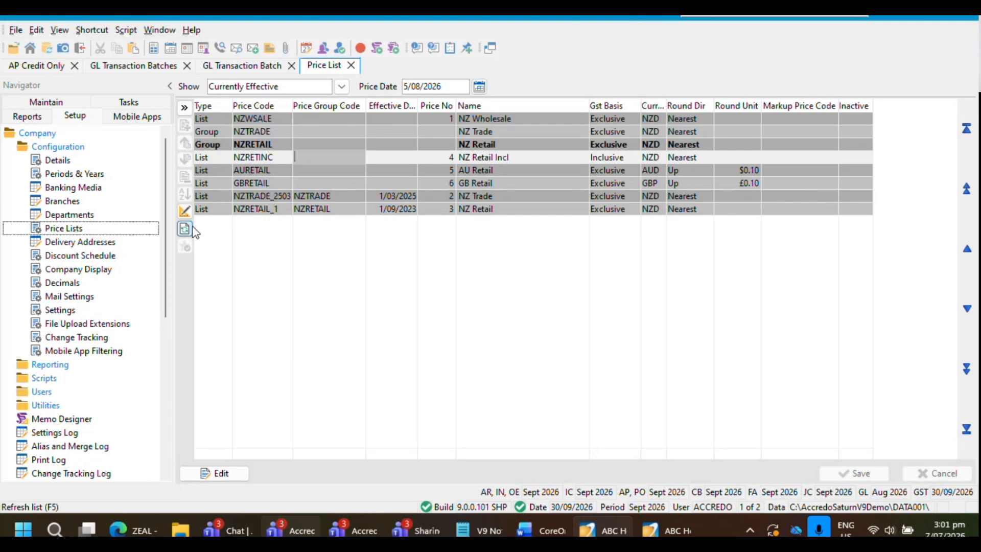
pyautogui.click(326, 134)
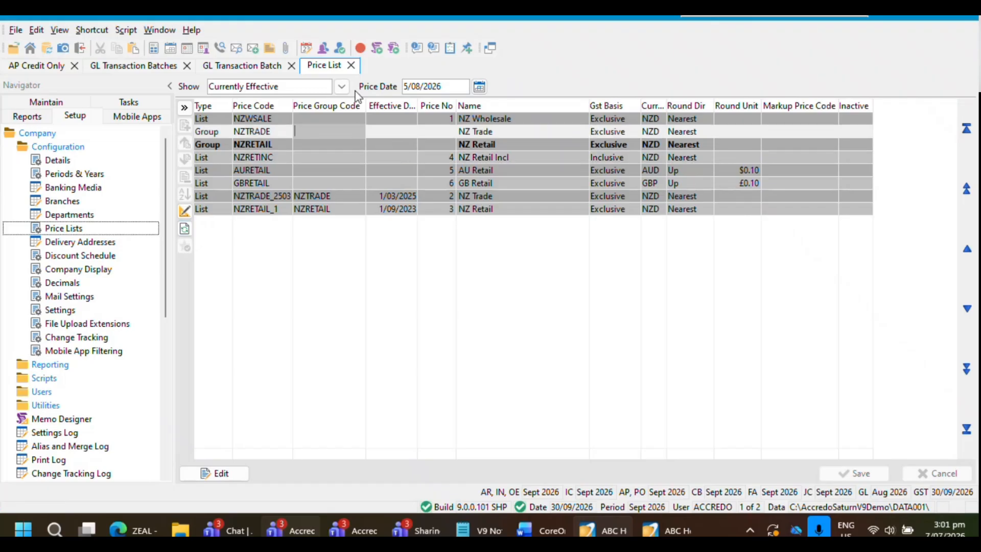
# Show All Including Inactive price lists, and return the filter to Currently Effective
pyautogui.click(342, 87)
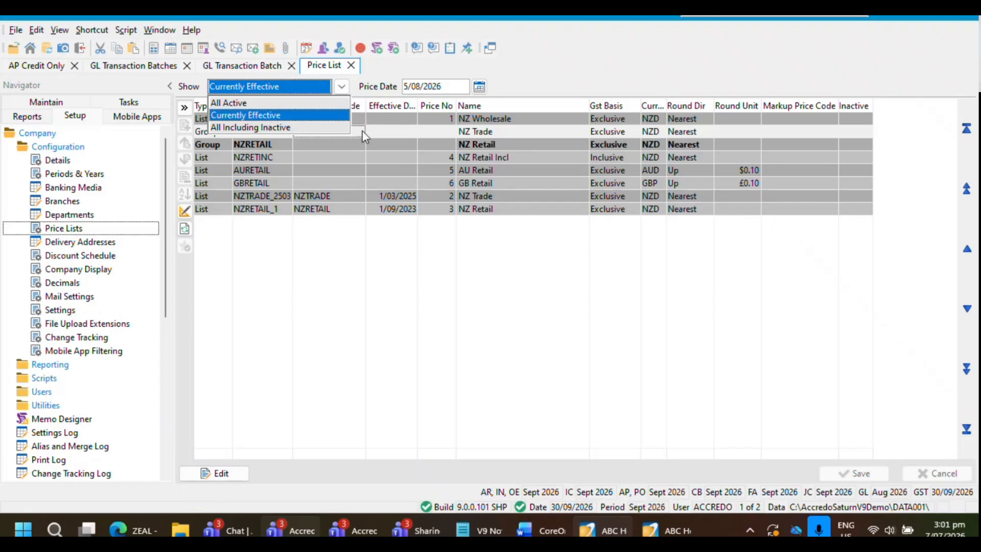
pyautogui.click(279, 127)
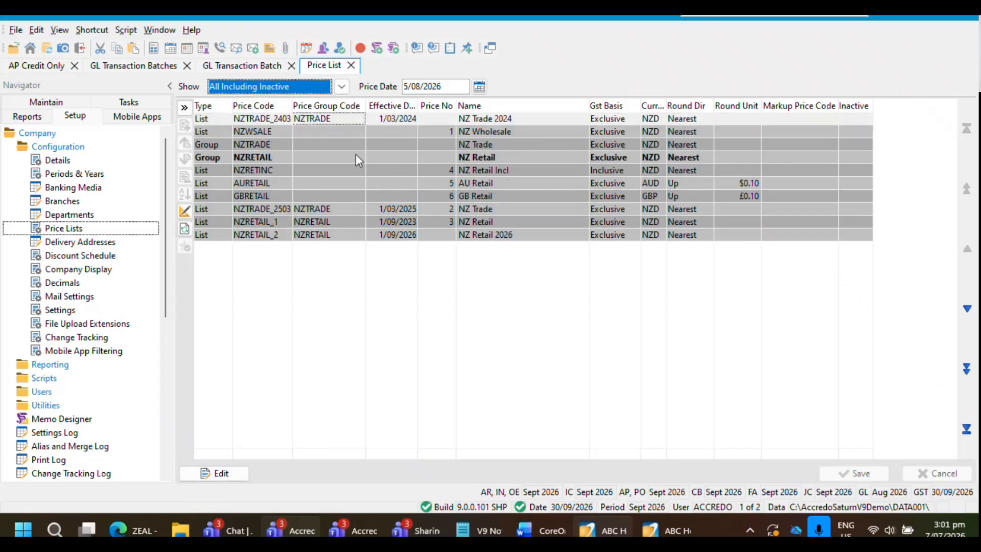
pyautogui.click(341, 88)
pyautogui.click(320, 102)
pyautogui.click(341, 144)
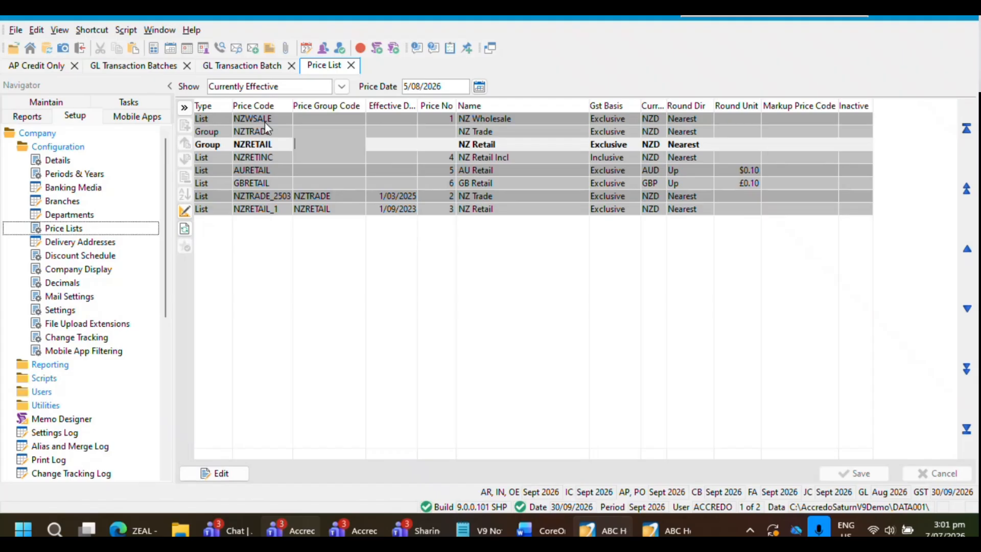
# Open the Form Designer with a blank form, reposition its window and close it
pyautogui.click(126, 30)
pyautogui.click(223, 240)
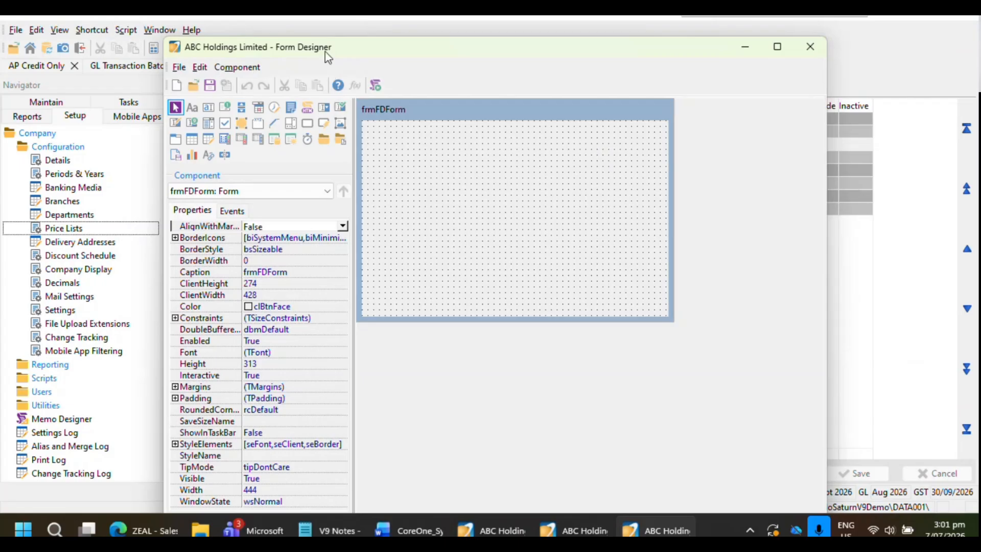
pyautogui.moveTo(326, 53); pyautogui.dragTo(225, 44)
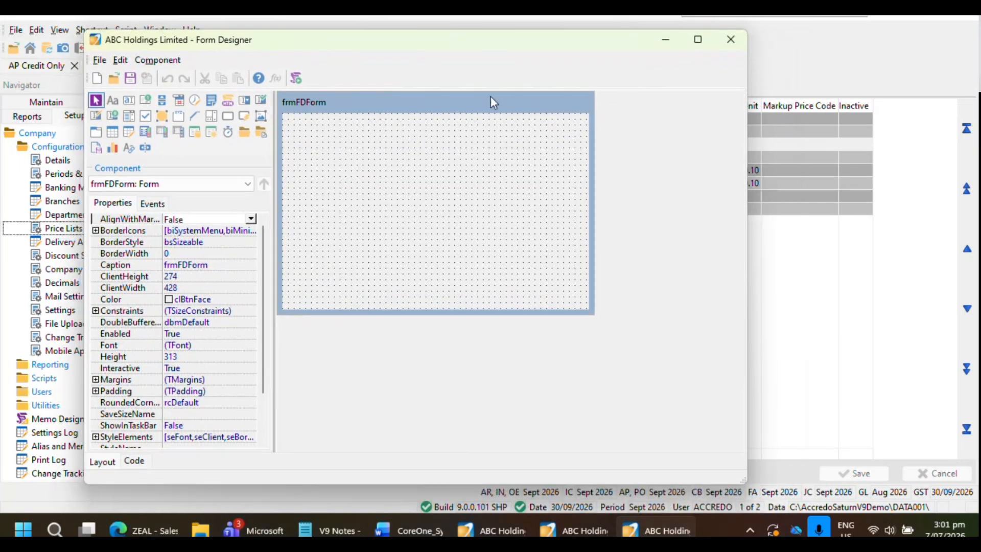
pyautogui.click(720, 45)
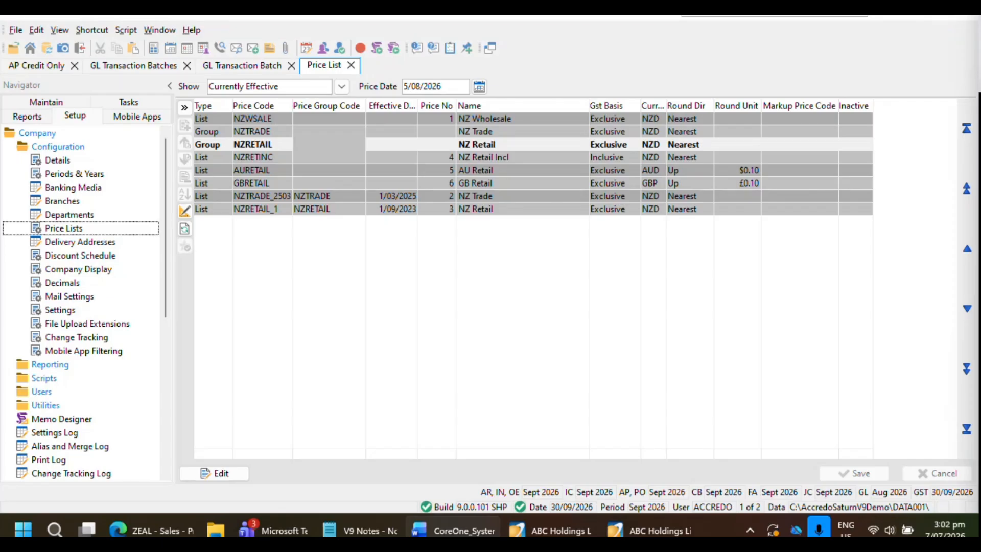
pyautogui.click(655, 197)
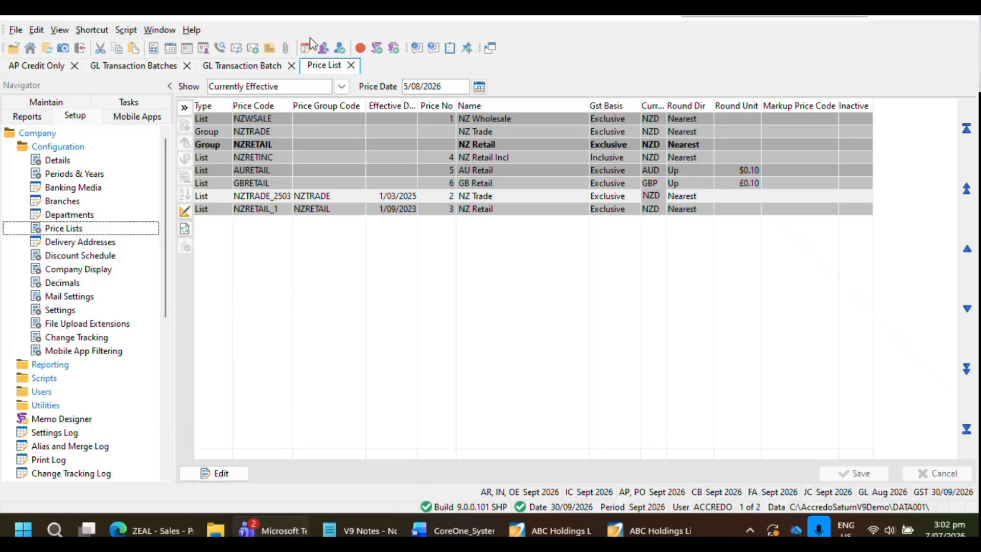
pyautogui.click(352, 133)
pyautogui.click(122, 30)
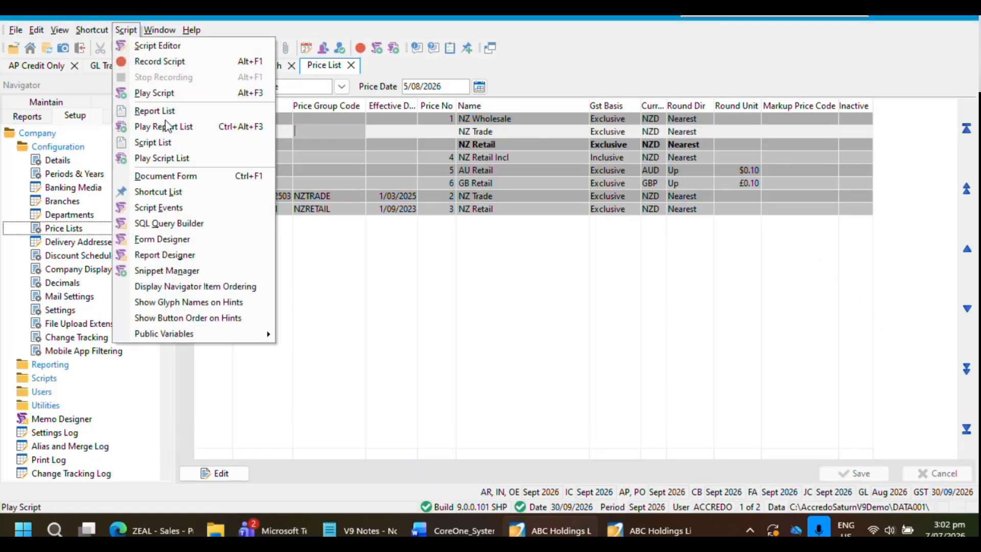
pyautogui.click(438, 174)
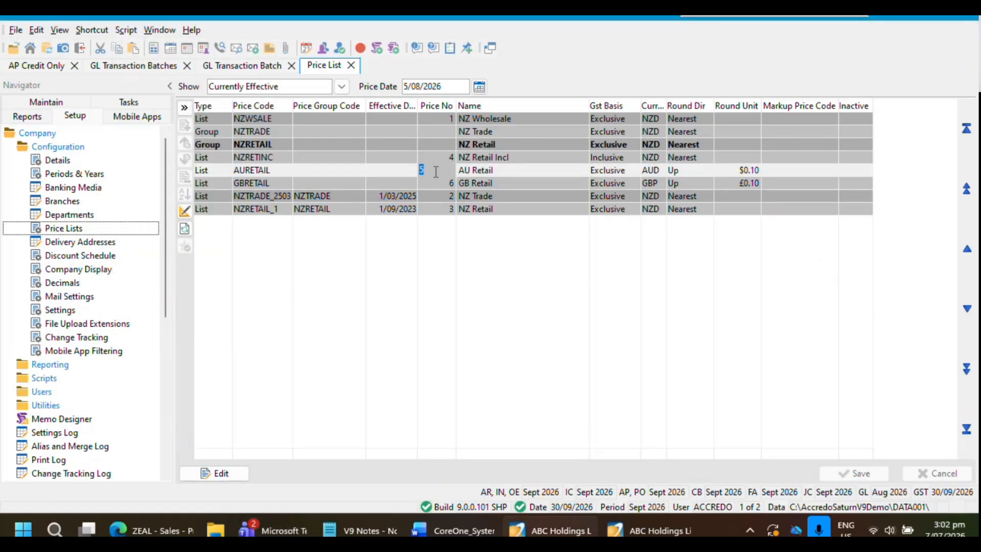
pyautogui.click(383, 147)
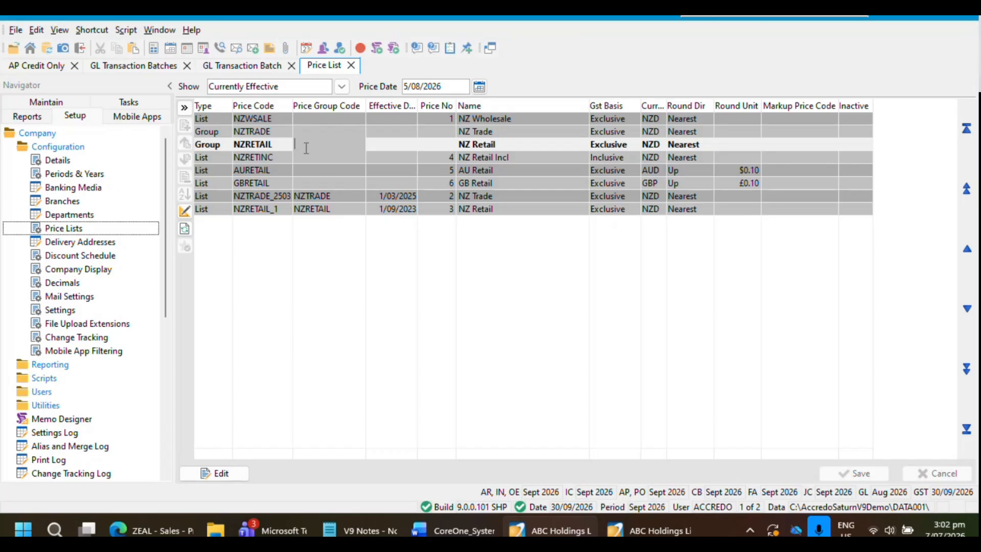
# Look through the open GL Transaction Batch, GL Transaction Batches and AP Credit Only forms, and return to the Price List
pyautogui.click(240, 65)
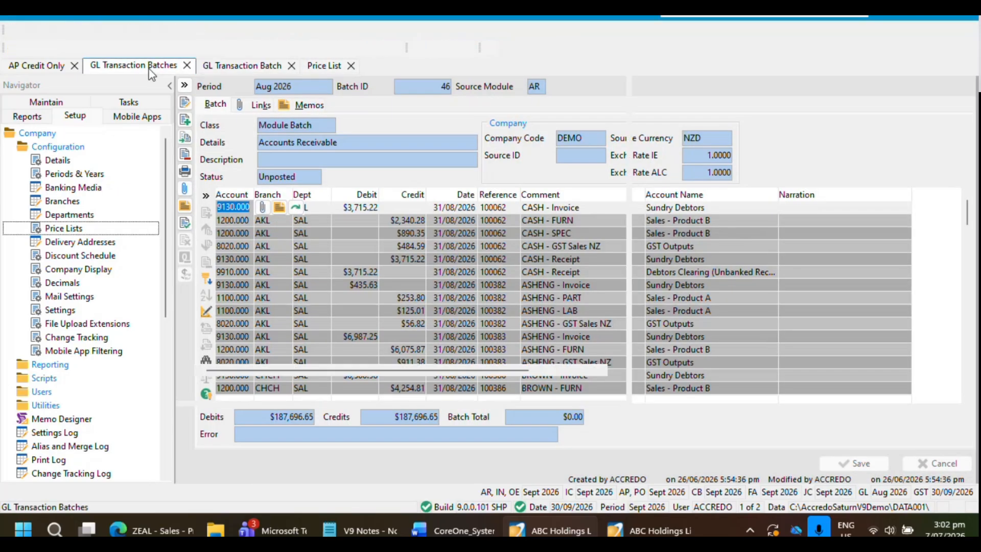
pyautogui.click(149, 69)
pyautogui.click(28, 66)
pyautogui.click(235, 67)
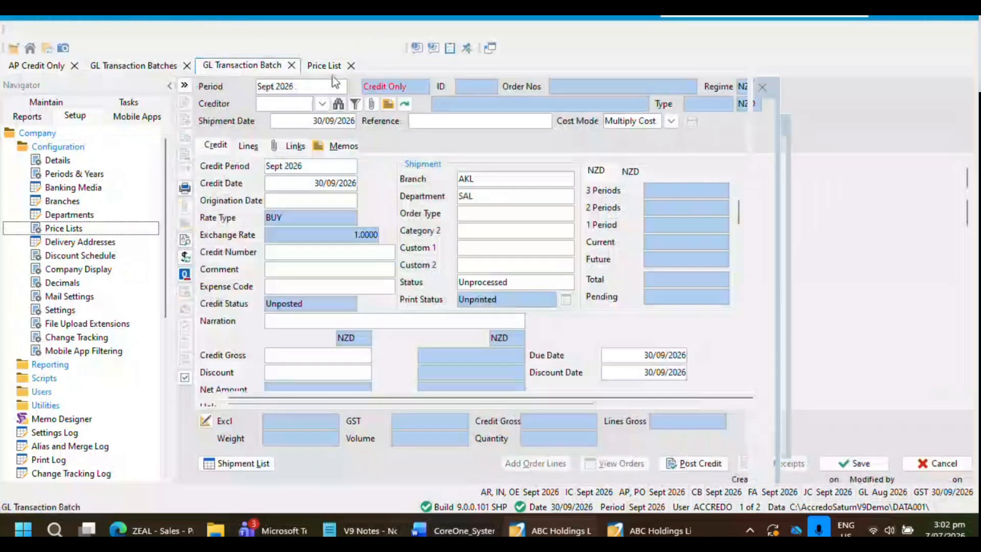
pyautogui.click(317, 70)
pyautogui.click(247, 71)
pyautogui.click(318, 69)
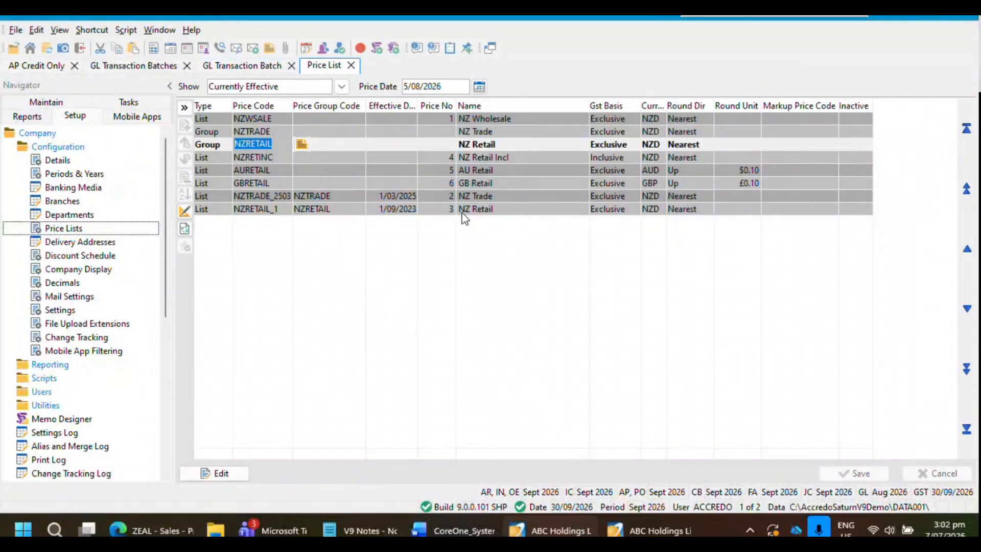
# Compare the All Active price lists with the Currently Effective ones, ending on the Currently Effective filter
pyautogui.click(422, 209)
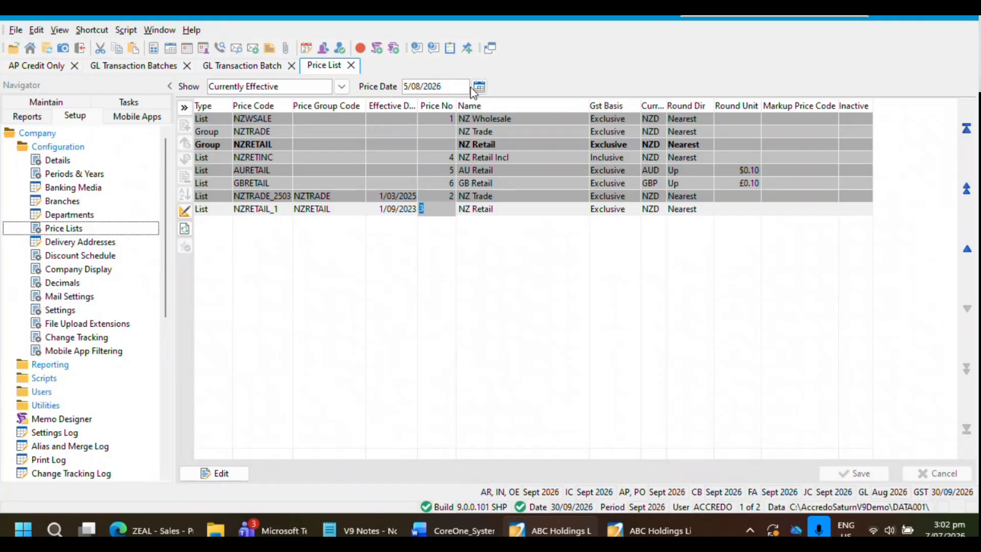
pyautogui.click(468, 87)
pyautogui.click(342, 86)
pyautogui.click(269, 104)
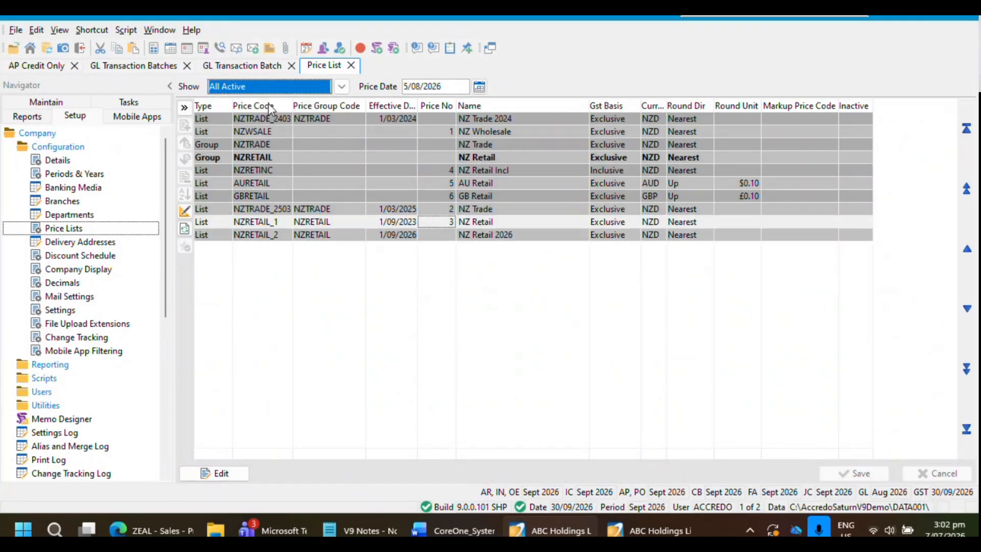
pyautogui.click(389, 185)
pyautogui.click(342, 86)
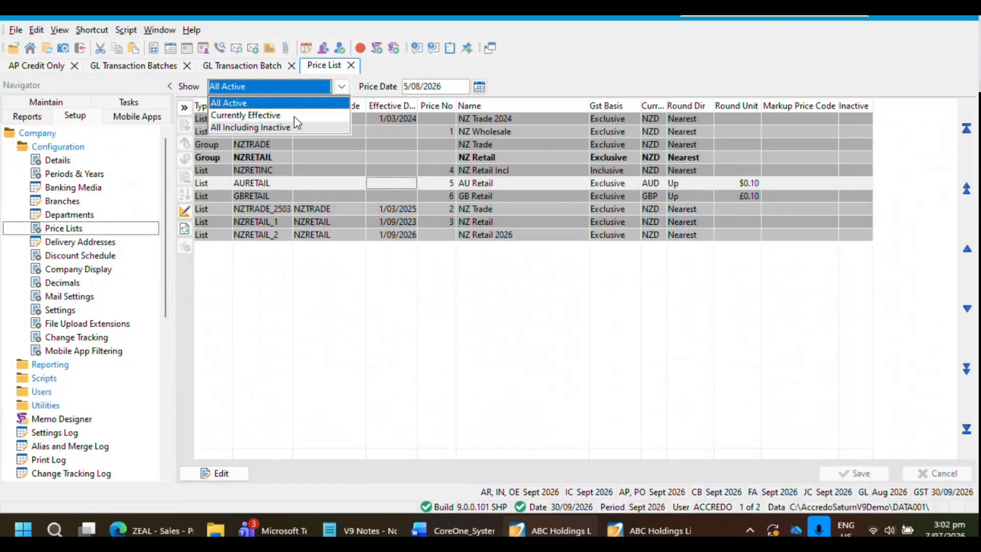
pyautogui.click(294, 116)
# Set the Price Date to 18/09/2026 and select the NZTRADE group's name in the price list
pyautogui.click(480, 86)
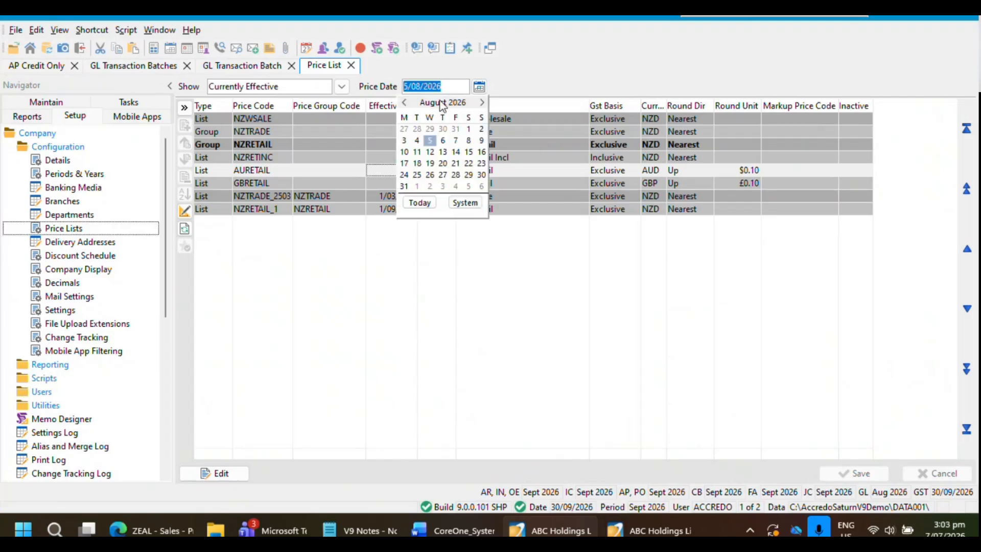
pyautogui.click(482, 102)
pyautogui.click(455, 152)
pyautogui.click(516, 156)
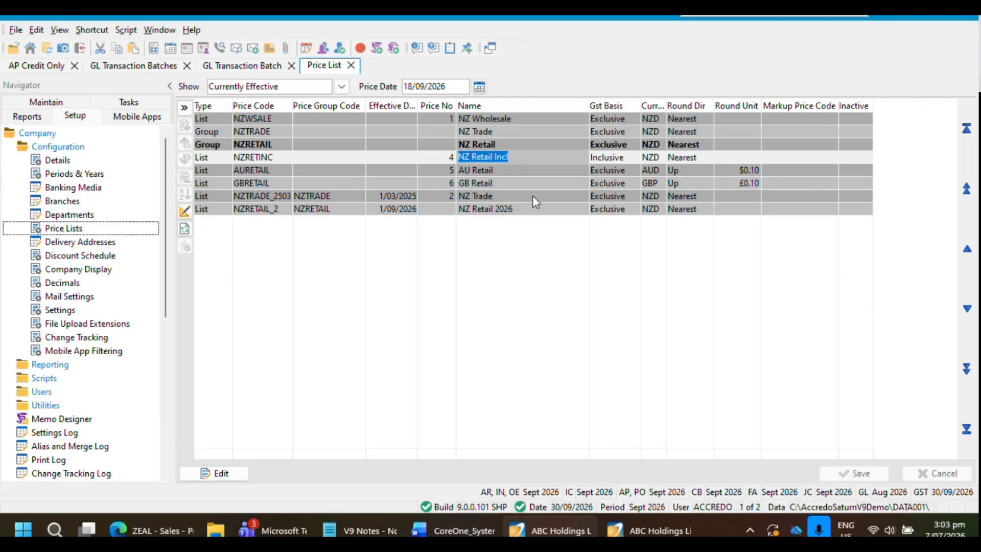
pyautogui.press('Down')
pyautogui.press('Up')
pyautogui.press('Up')
pyautogui.press('Up')
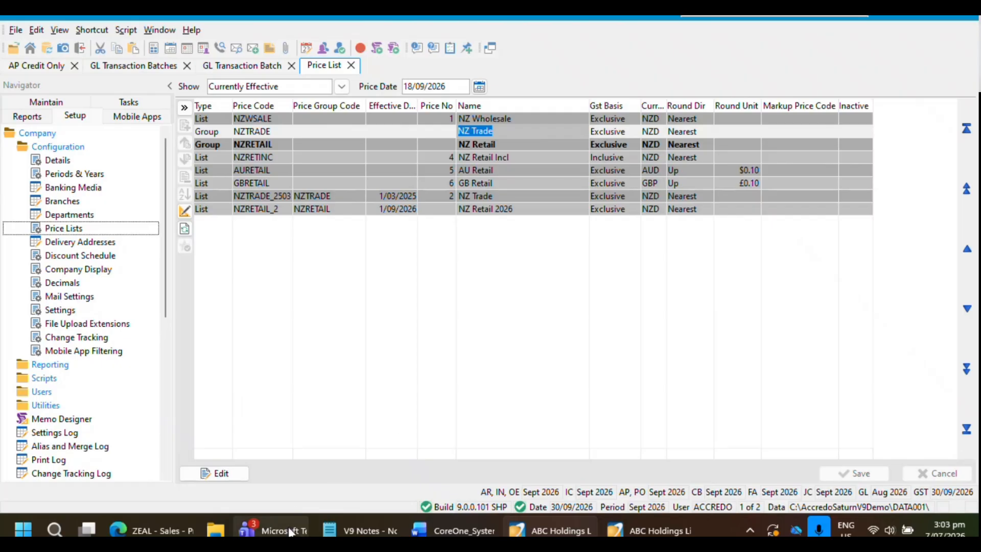
# Bring up the previews of the open Microsoft Teams windows
pyautogui.moveTo(289, 531)
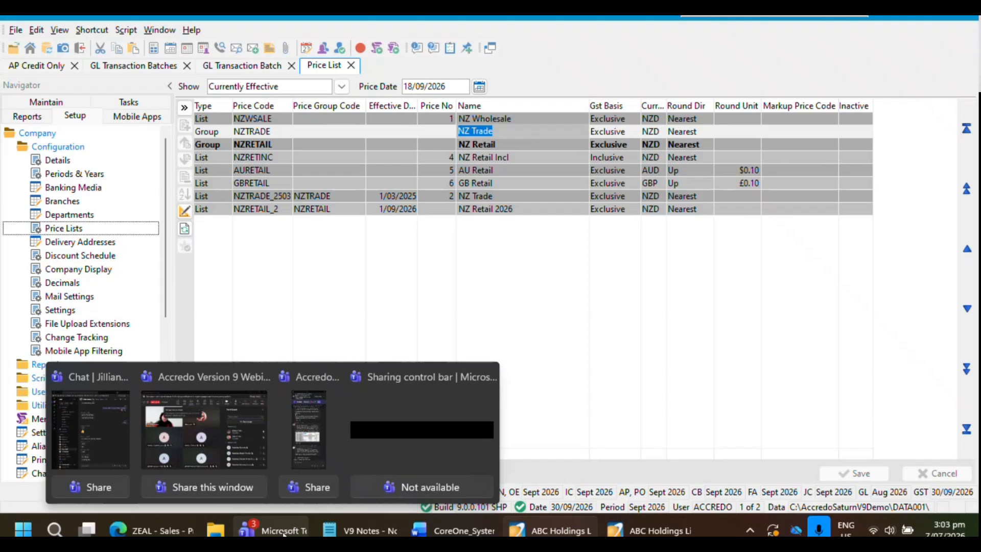